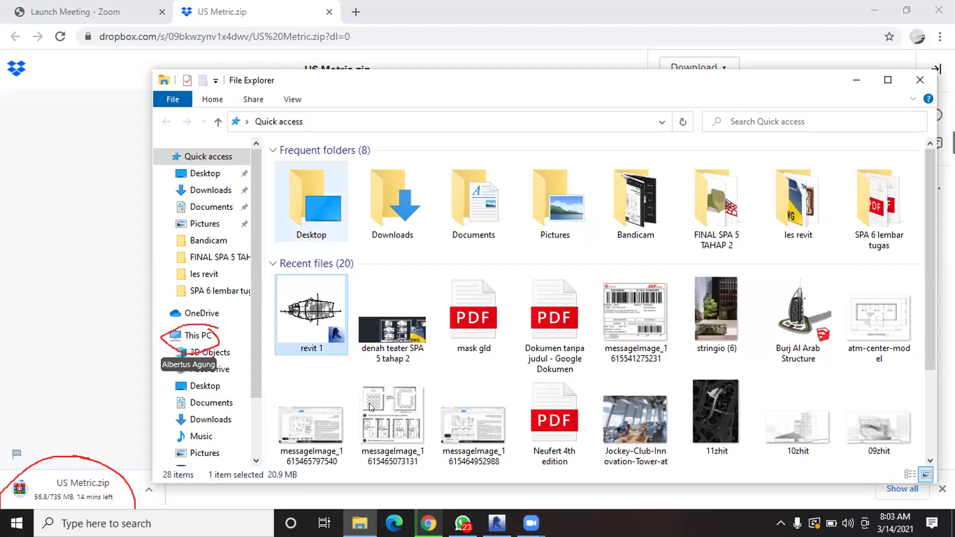
# Open Local Disk (C:) in the file manager and make its hidden items visible.
pyautogui.click(198, 332)
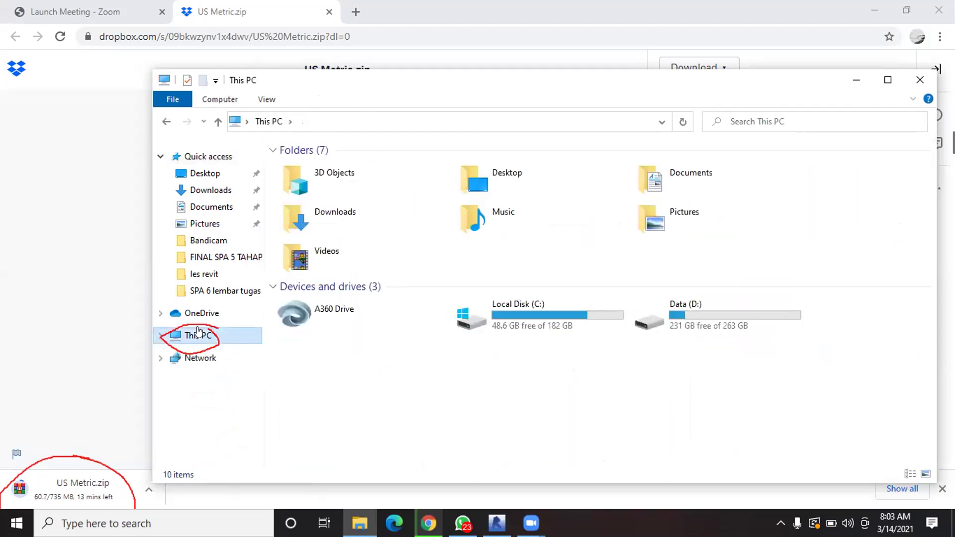
pyautogui.click(505, 307)
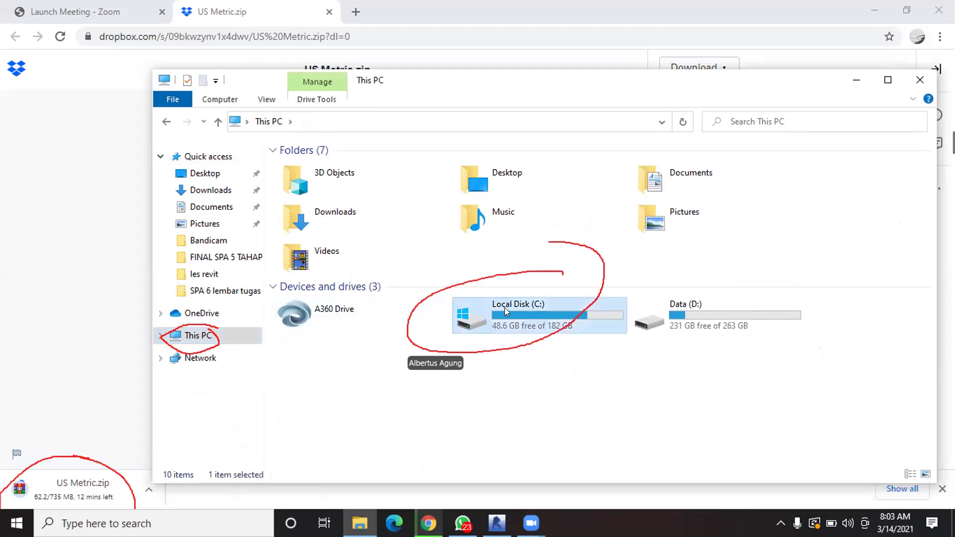
pyautogui.doubleClick(505, 309)
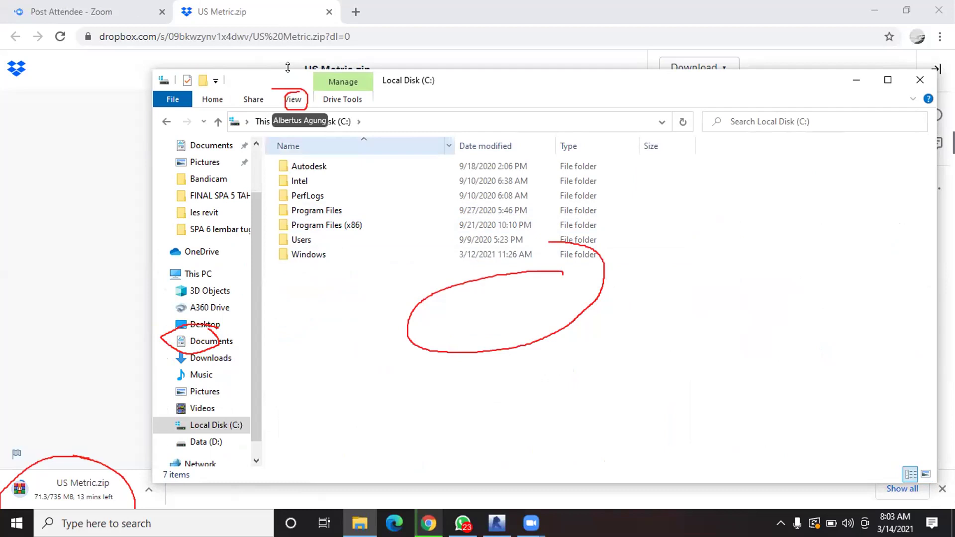
pyautogui.click(294, 100)
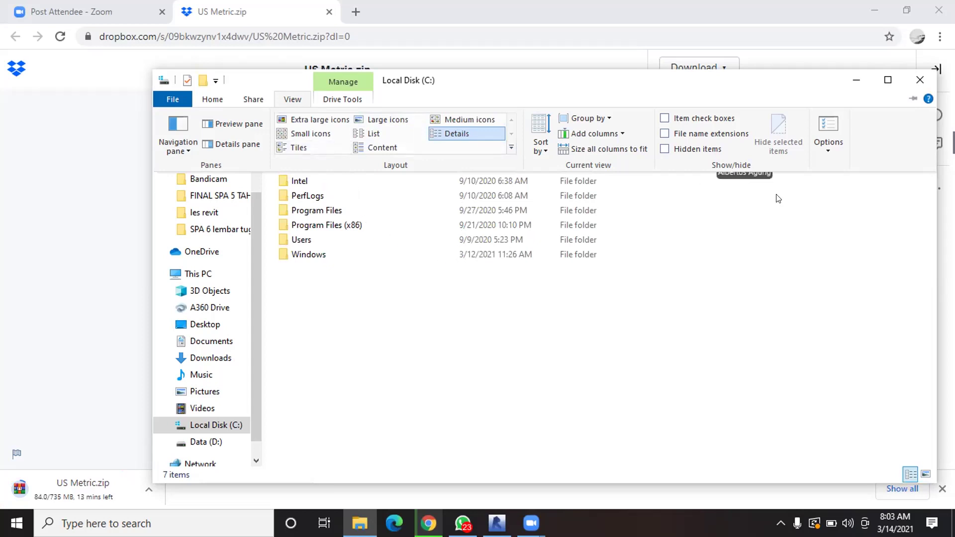
pyautogui.click(664, 149)
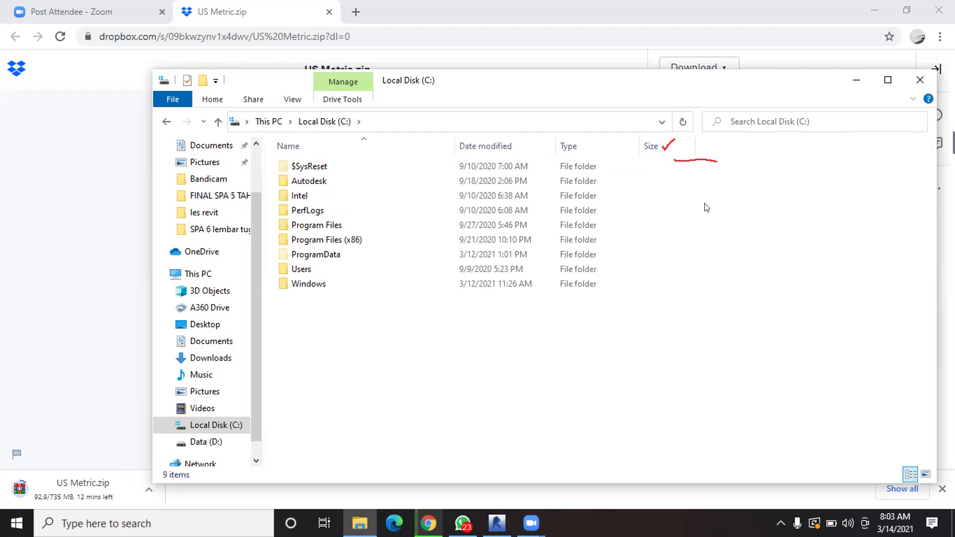
# Open the Revit library folder at ProgramData > Autodesk > RVT 2016 > Libraries.
pyautogui.doubleClick(331, 254)
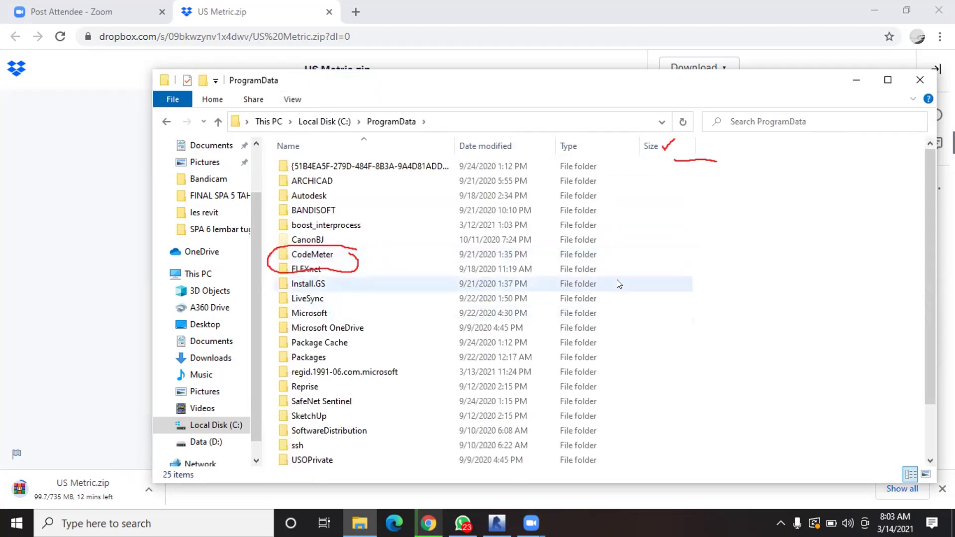
pyautogui.doubleClick(305, 197)
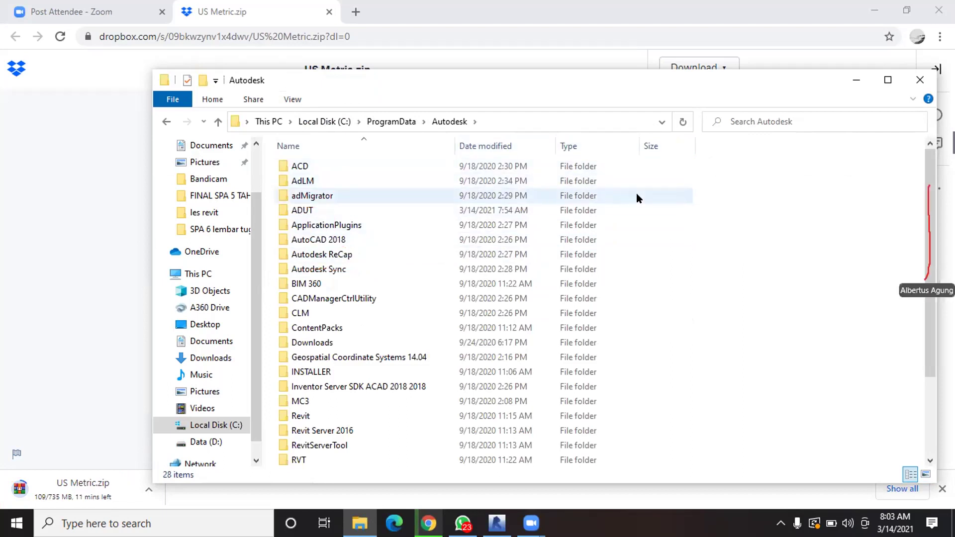
pyautogui.scroll(-3, 526, 297)
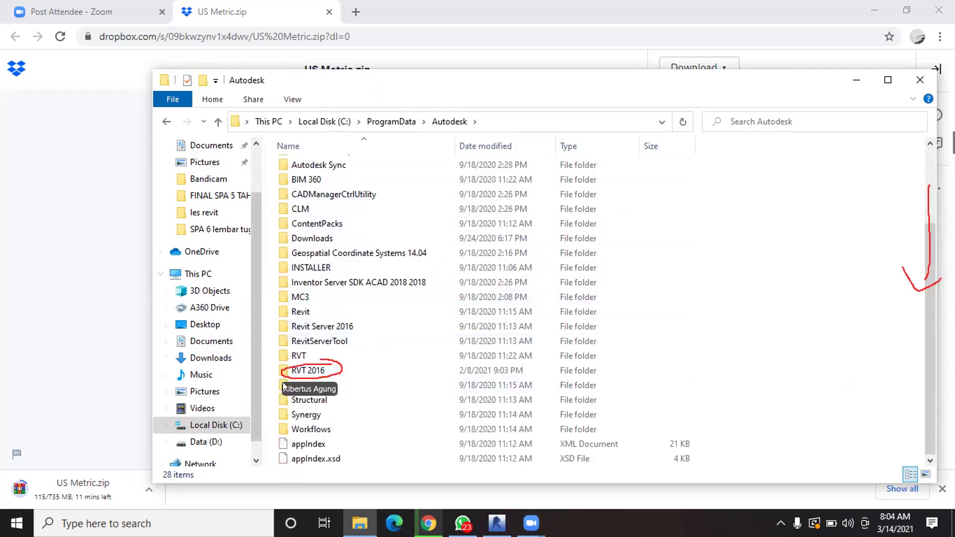
pyautogui.doubleClick(307, 369)
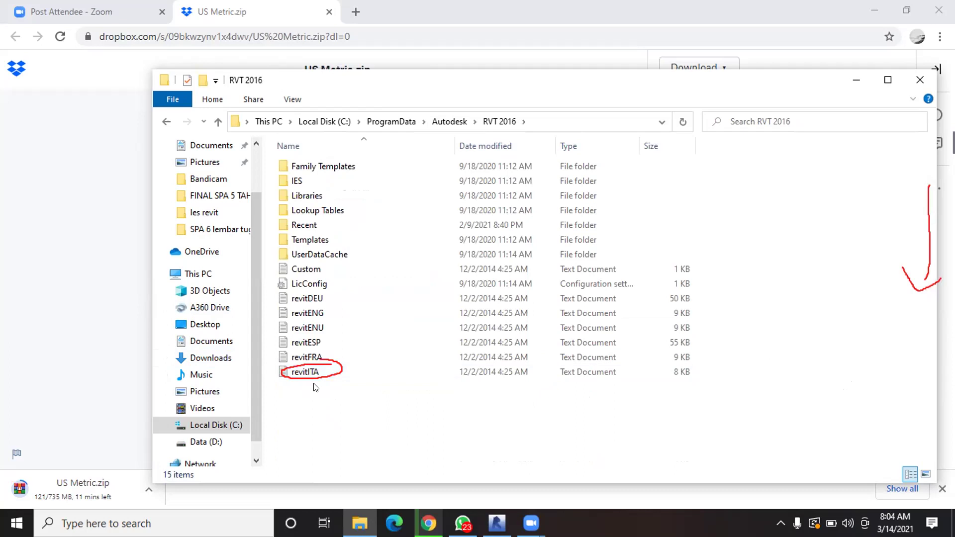
pyautogui.doubleClick(336, 195)
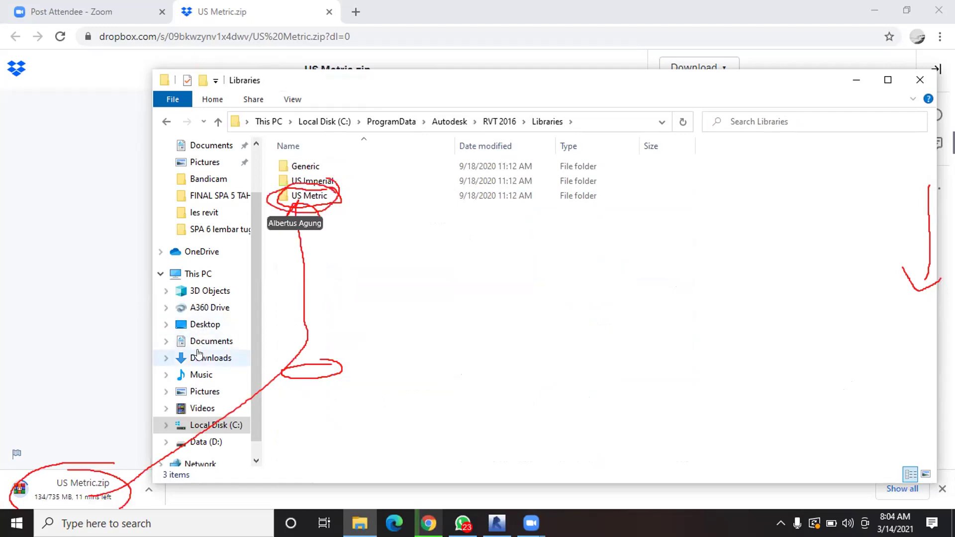
# Look inside the US Metric library folder, return to Libraries and minimize the window.
pyautogui.doubleClick(309, 197)
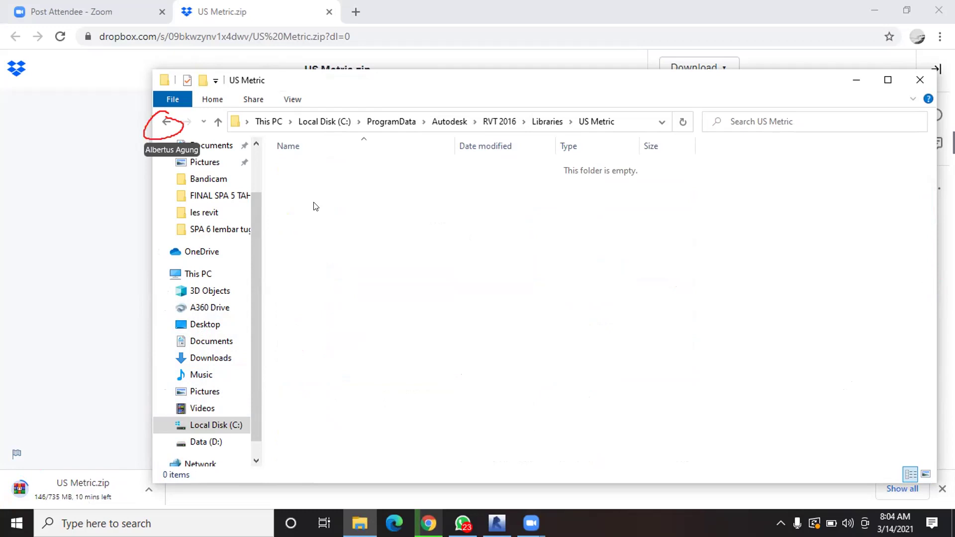
pyautogui.click(165, 121)
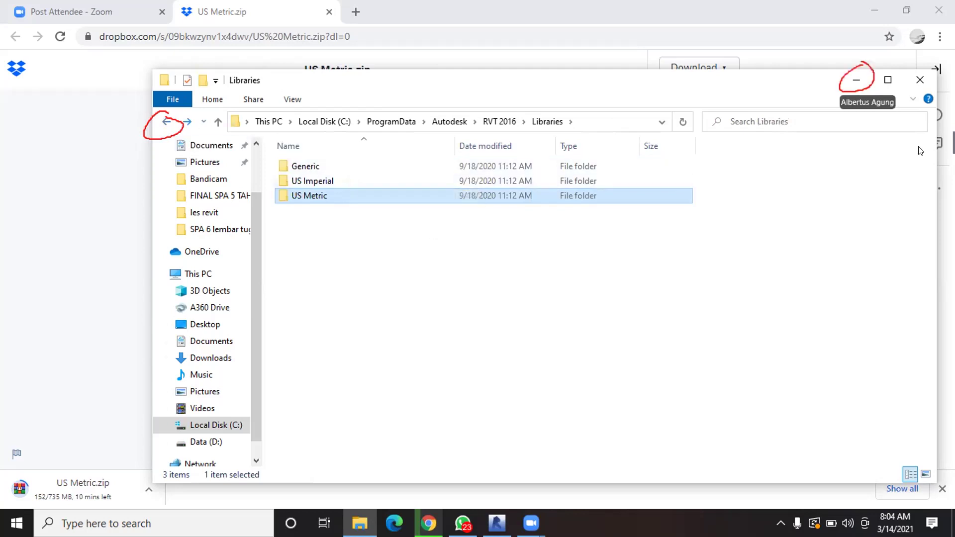
pyautogui.click(854, 79)
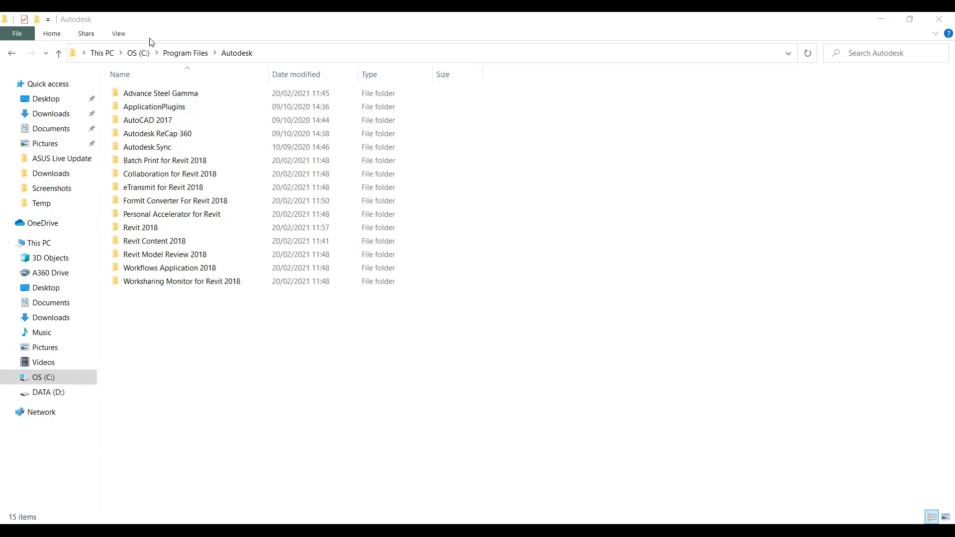
# Return to the root of the OS (C:) drive and make its hidden items visible.
pyautogui.click(138, 53)
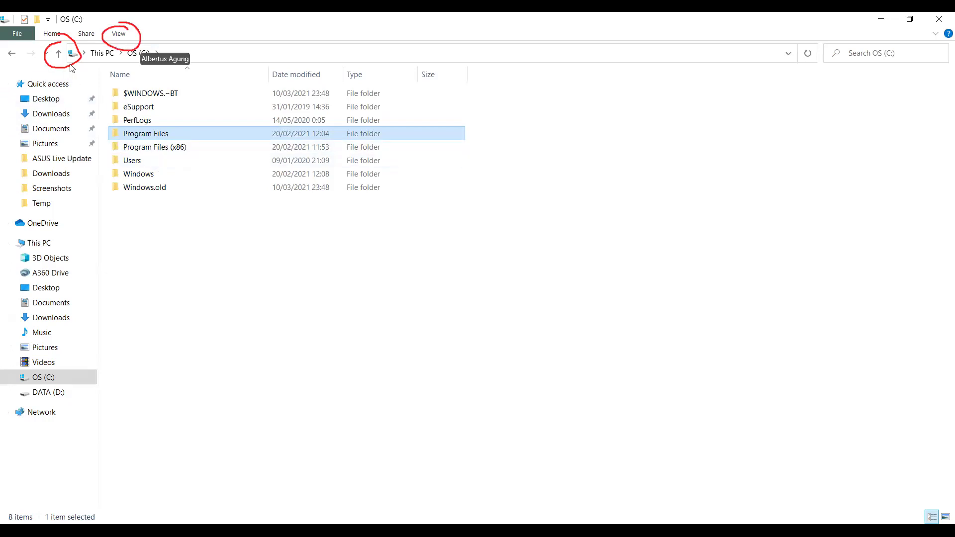
pyautogui.click(112, 38)
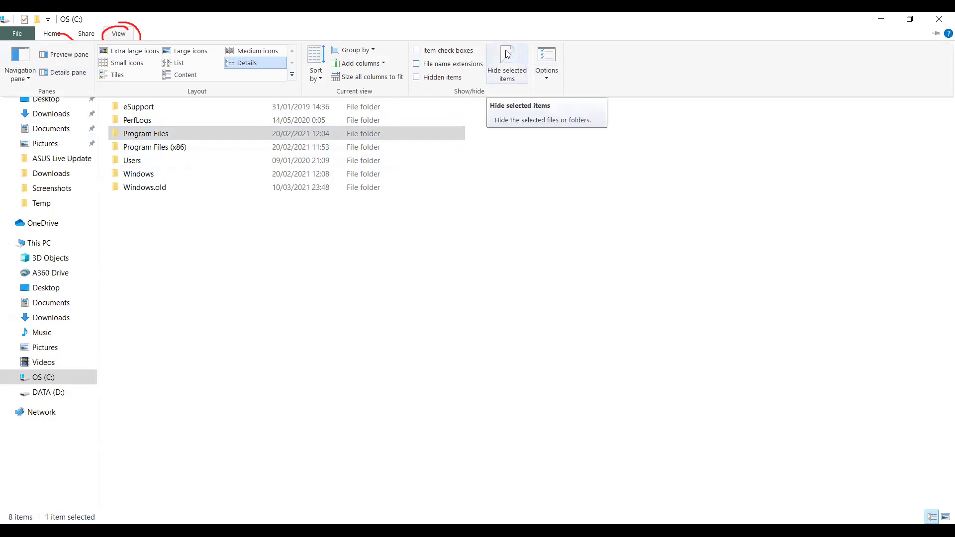
pyautogui.click(416, 77)
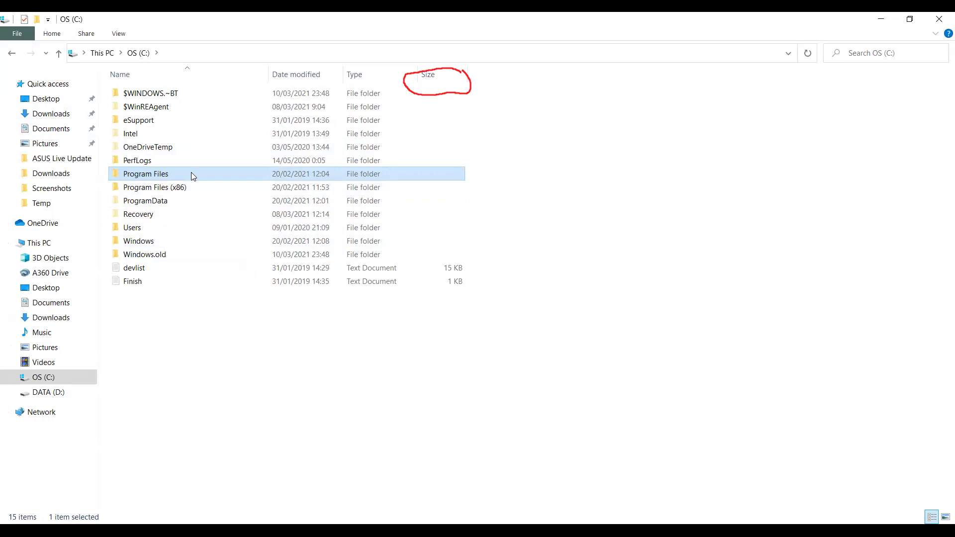
# Open the Revit library folder at ProgramData > Autodesk > RVT 2018 > Libraries.
pyautogui.doubleClick(174, 201)
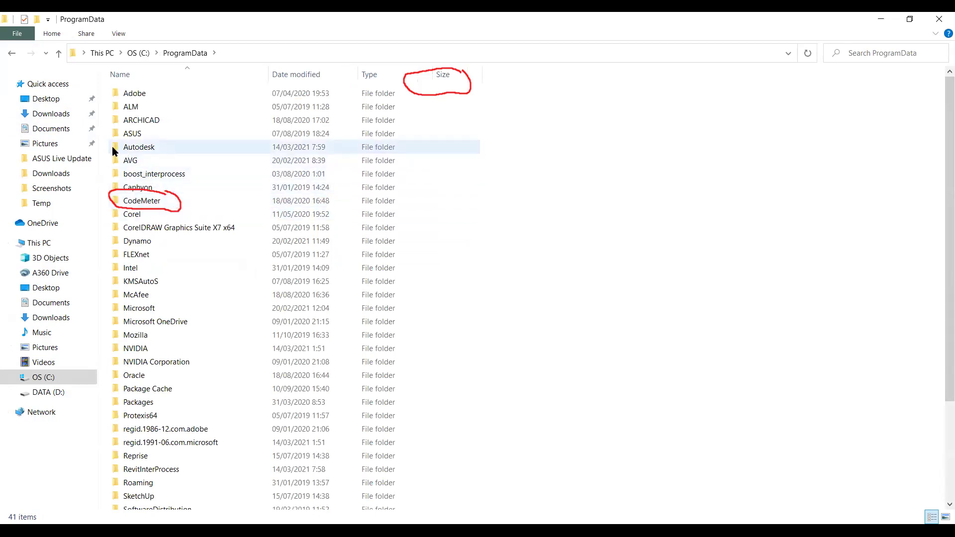
pyautogui.click(142, 152)
pyautogui.doubleClick(143, 152)
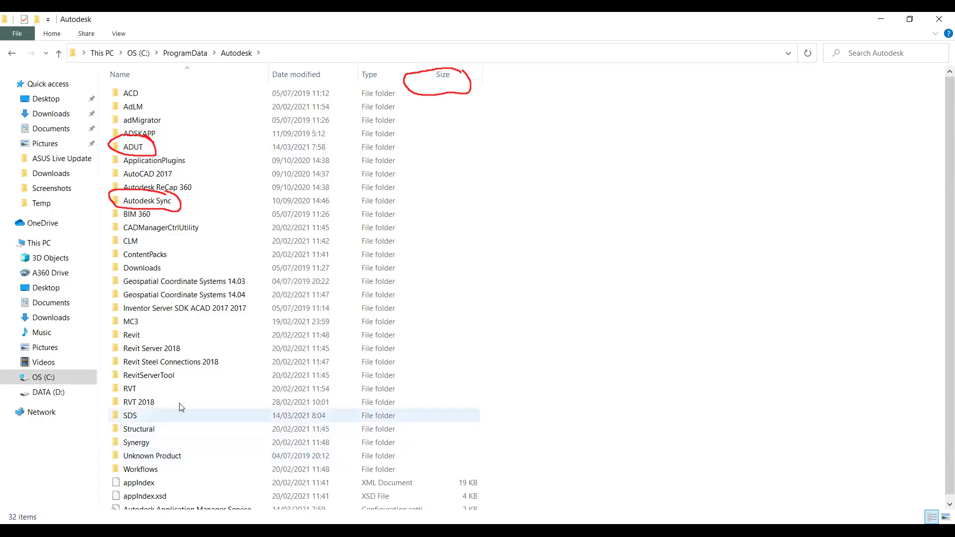
pyautogui.doubleClick(141, 403)
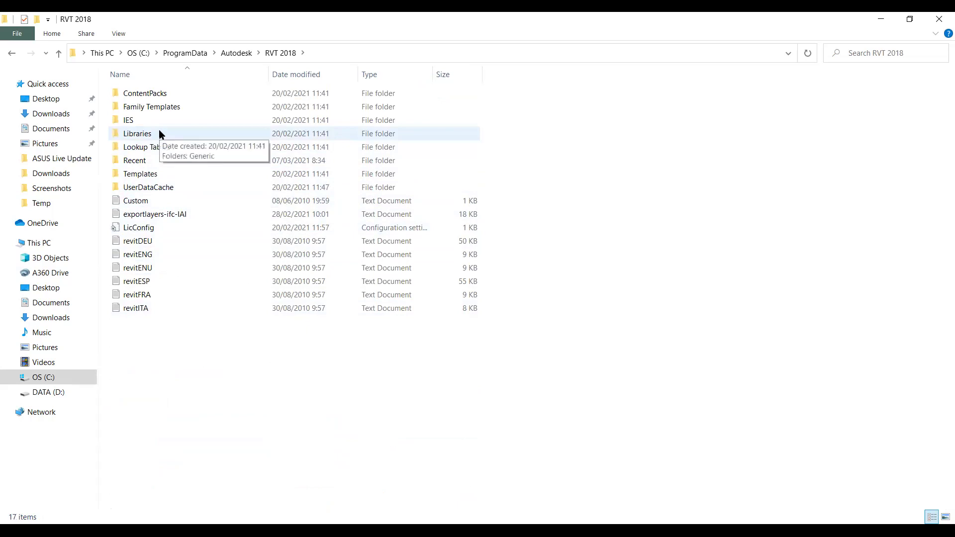
pyautogui.doubleClick(140, 135)
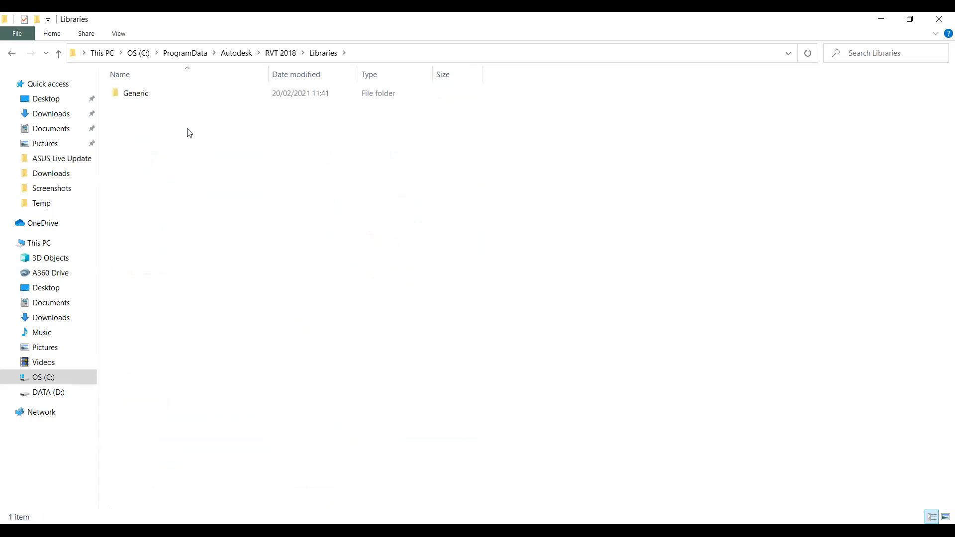
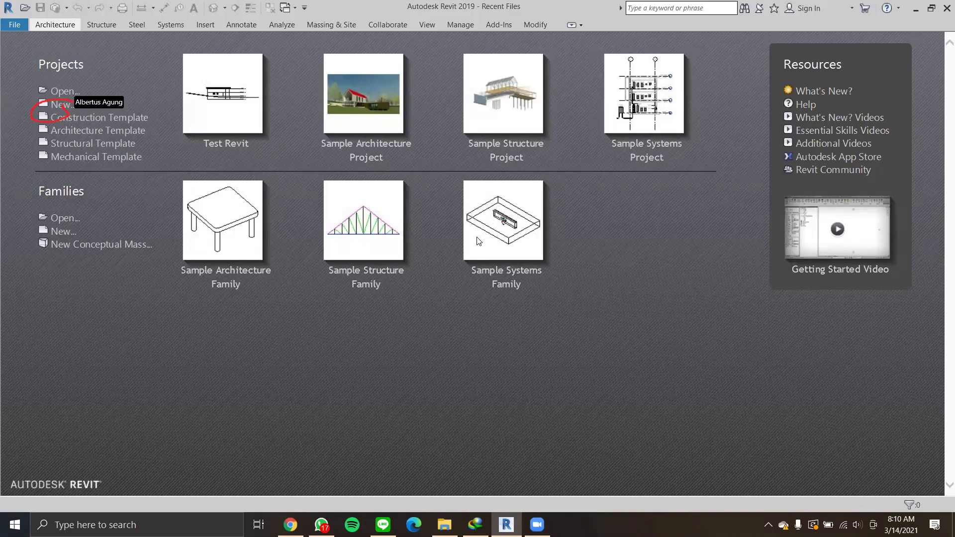
# In Revit, create a new project from the Construction-DefaultMetric.rte template in the US Metric folder.
pyautogui.click(62, 104)
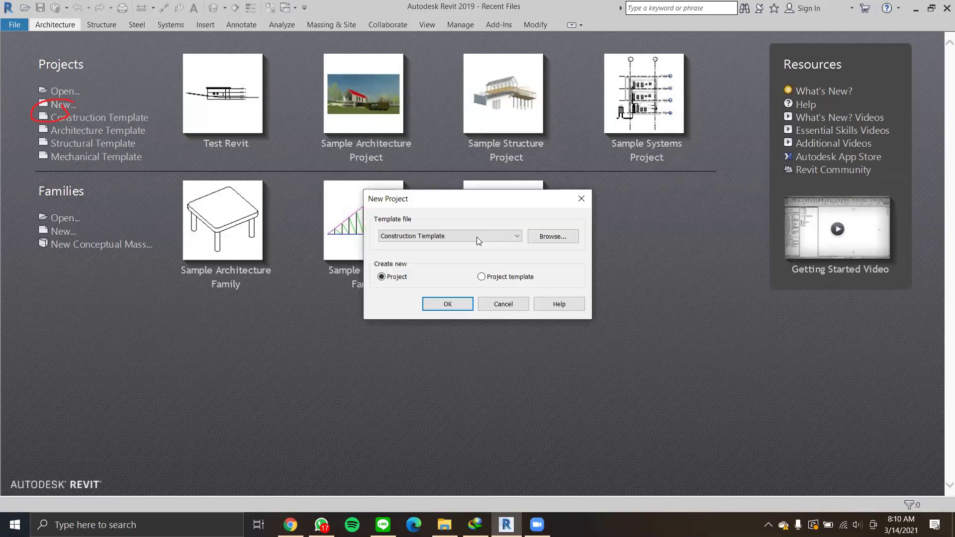
pyautogui.click(476, 237)
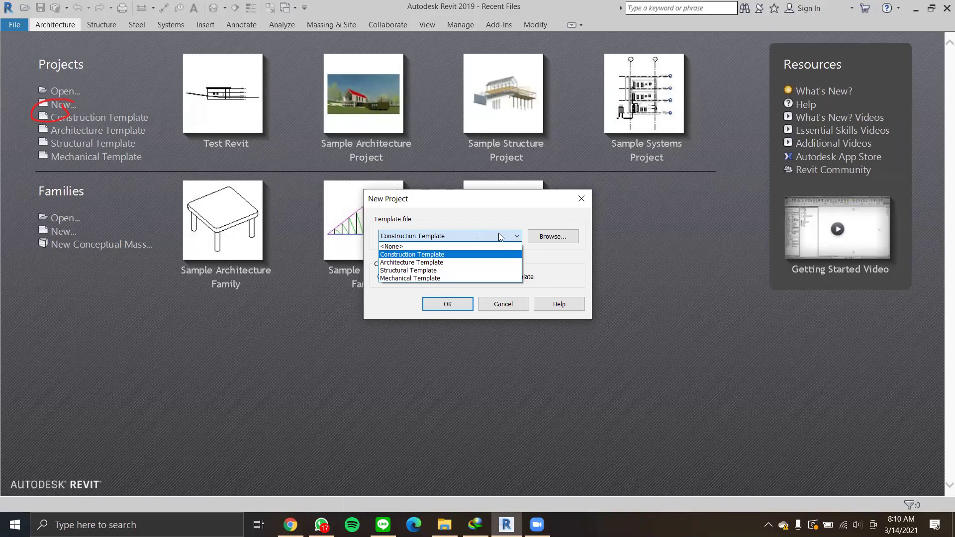
pyautogui.click(539, 239)
pyautogui.click(539, 239)
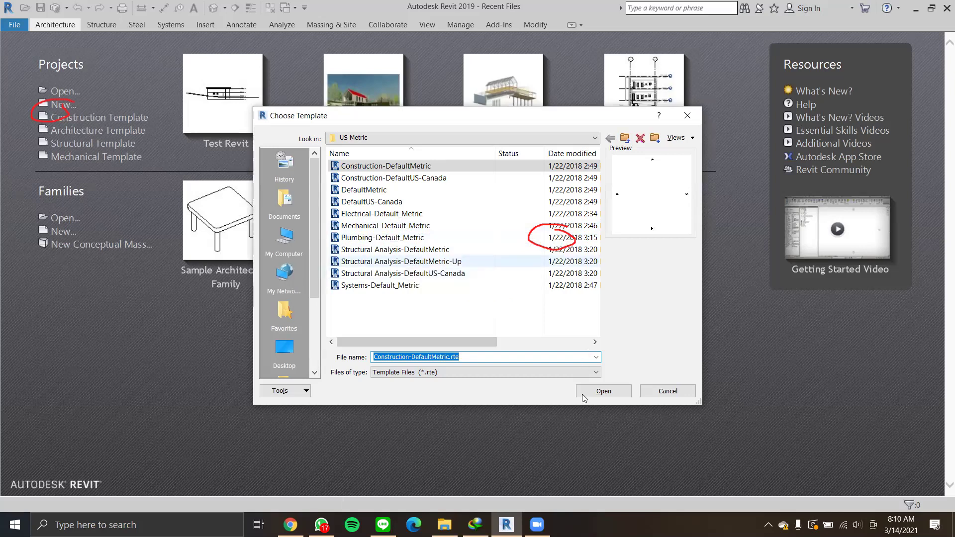
pyautogui.click(430, 167)
pyautogui.press('Return')
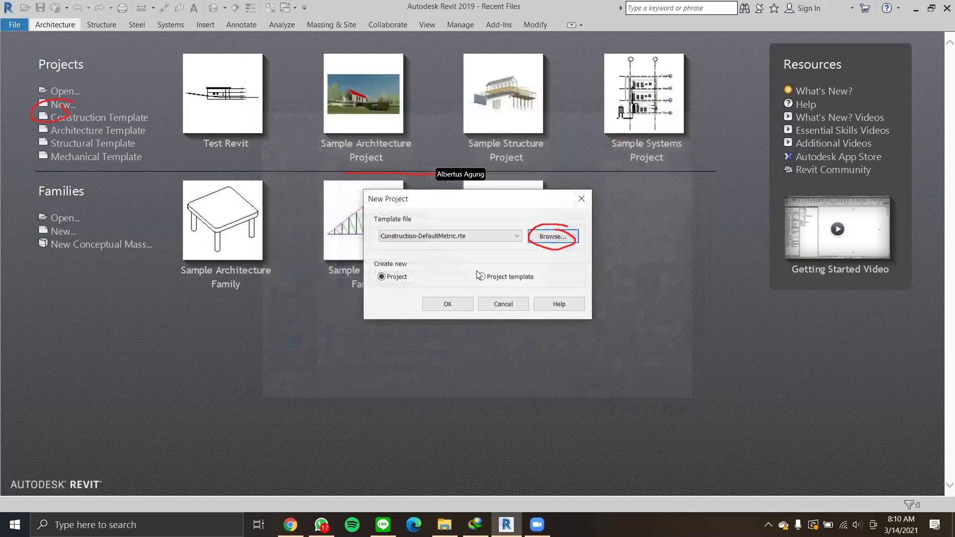
pyautogui.press('Return')
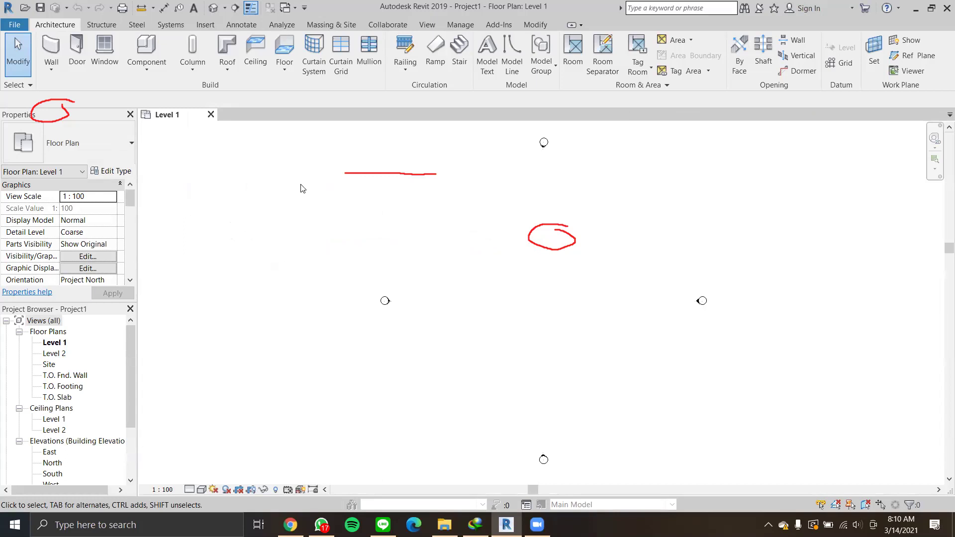
pyautogui.rightClick(432, 232)
pyautogui.click(423, 199)
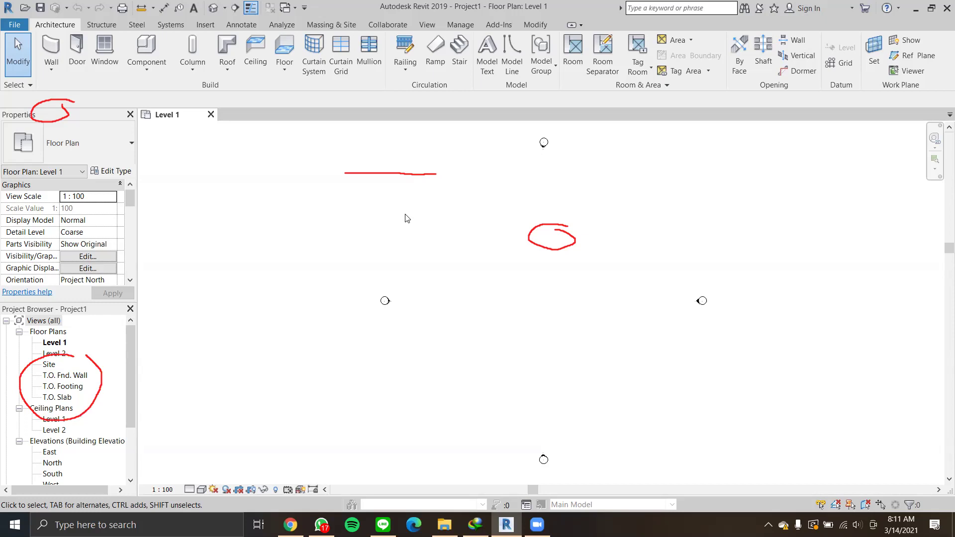
# Open the North building elevation view.
pyautogui.click(48, 443)
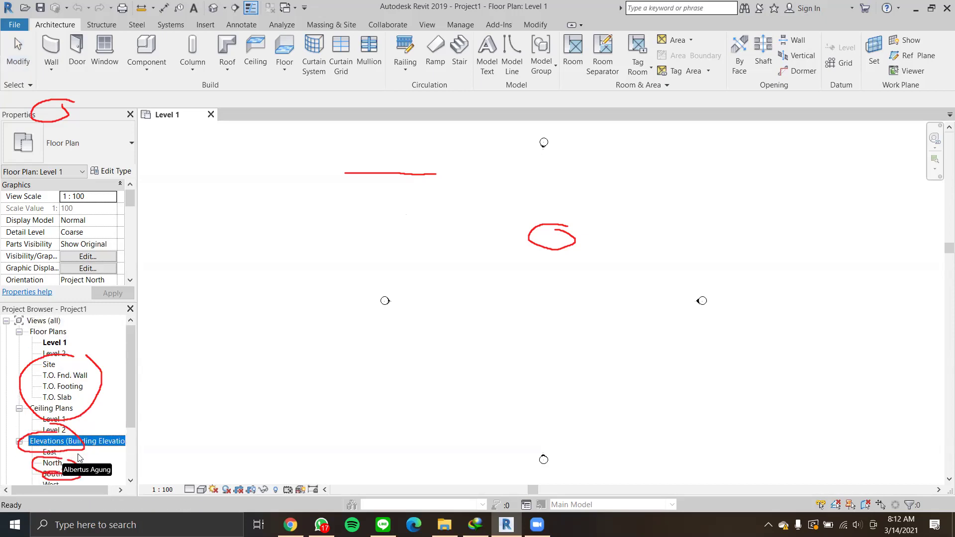
pyautogui.doubleClick(52, 464)
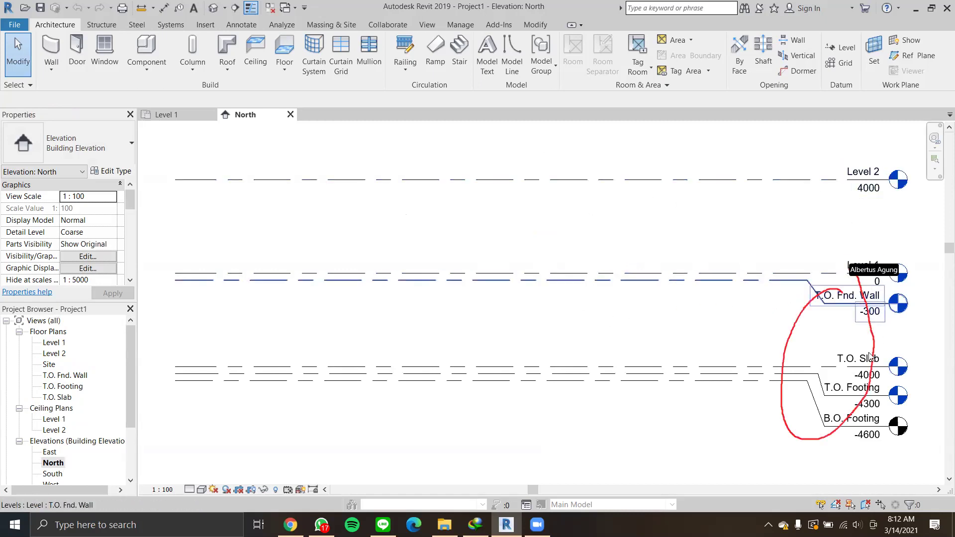
pyautogui.click(876, 372)
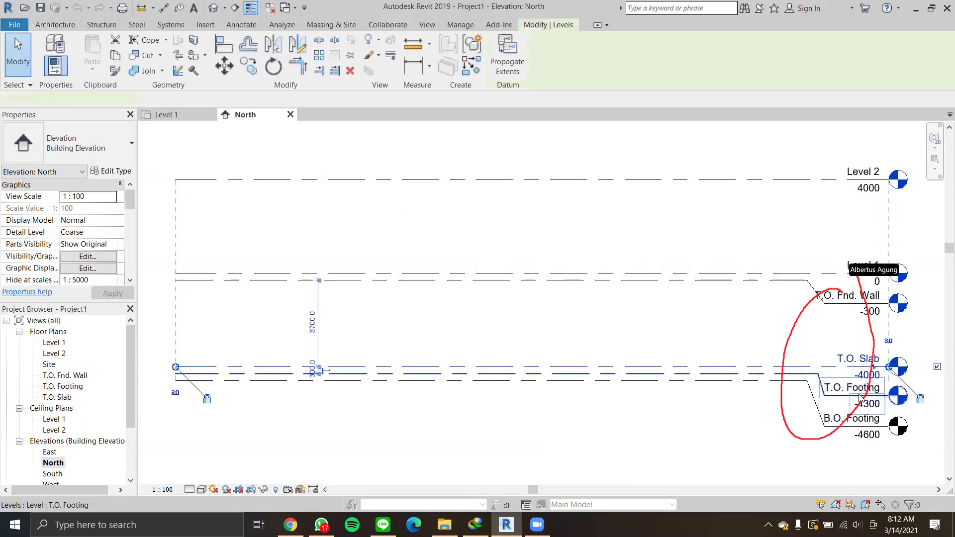
pyautogui.press('Delete')
pyautogui.click(568, 307)
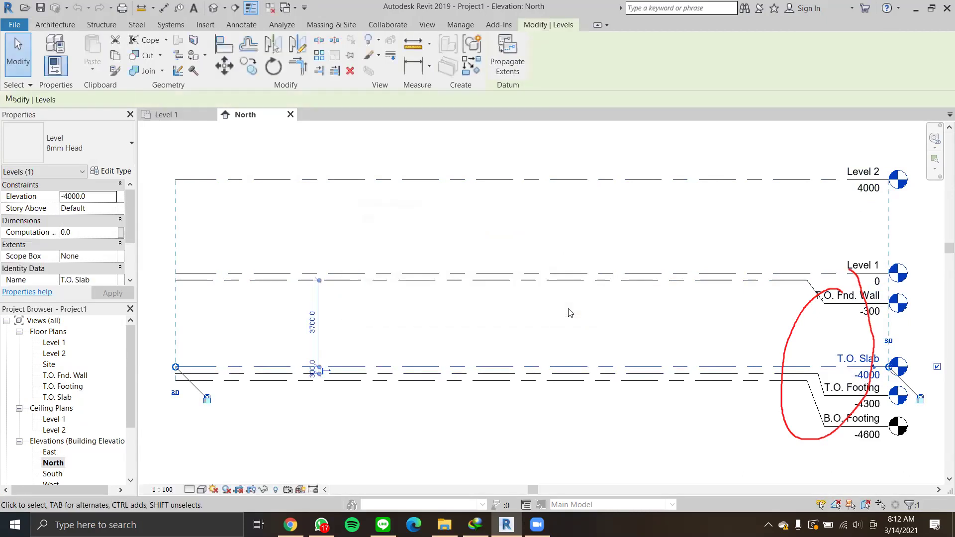
# Delete the T.O. Slab, T.O. Footing and B.O. Footing levels together from the North elevation.
pyautogui.click(864, 422)
pyautogui.keyDown('ctrl'); pyautogui.click(870, 368); pyautogui.keyUp('ctrl')
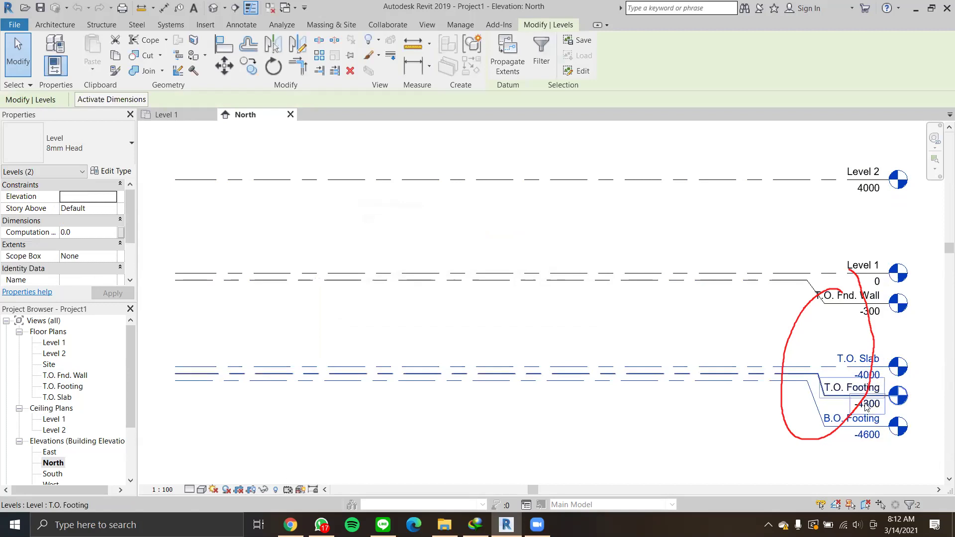
pyautogui.keyDown('ctrl'); pyautogui.click(861, 405); pyautogui.keyUp('ctrl')
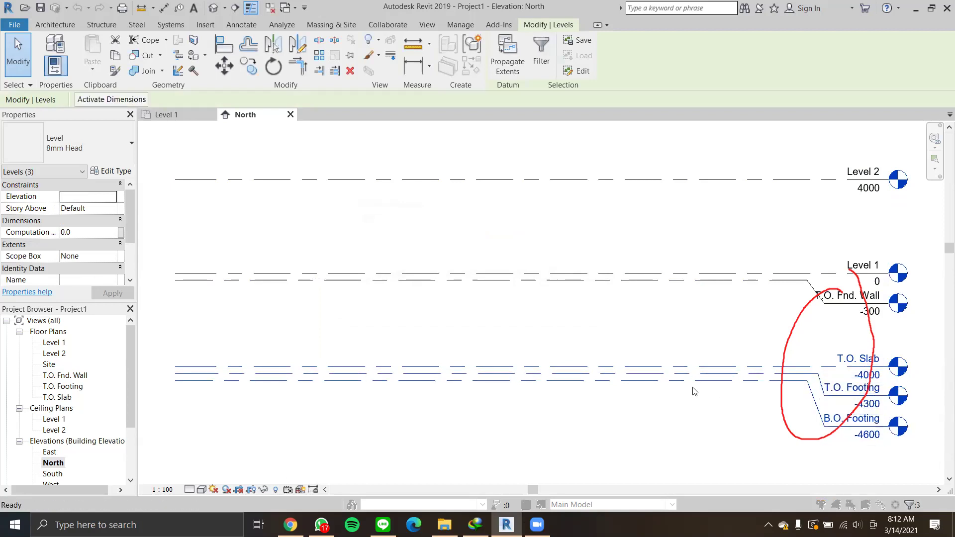
pyautogui.press('Delete')
pyautogui.click(535, 307)
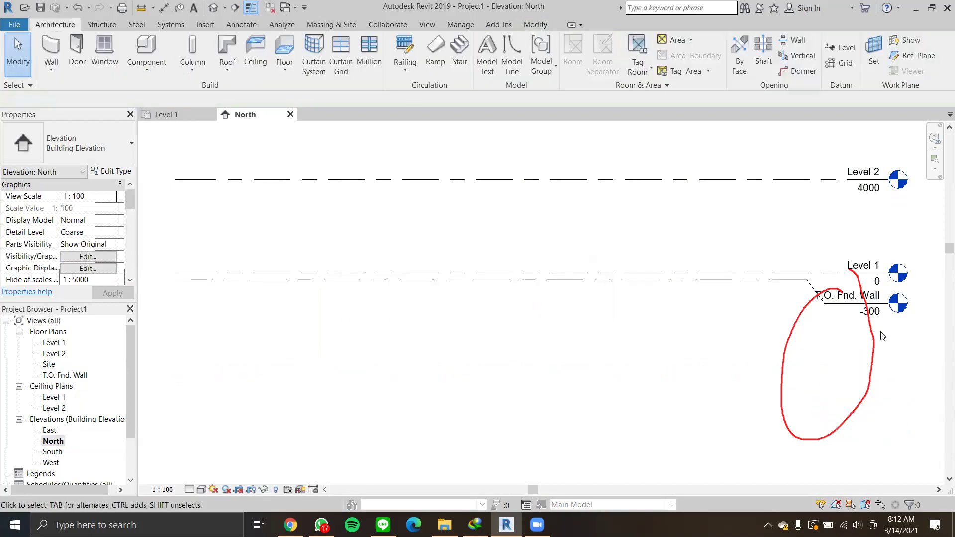
# Delete the T.O. Fnd. Wall level from the North elevation.
pyautogui.click(863, 307)
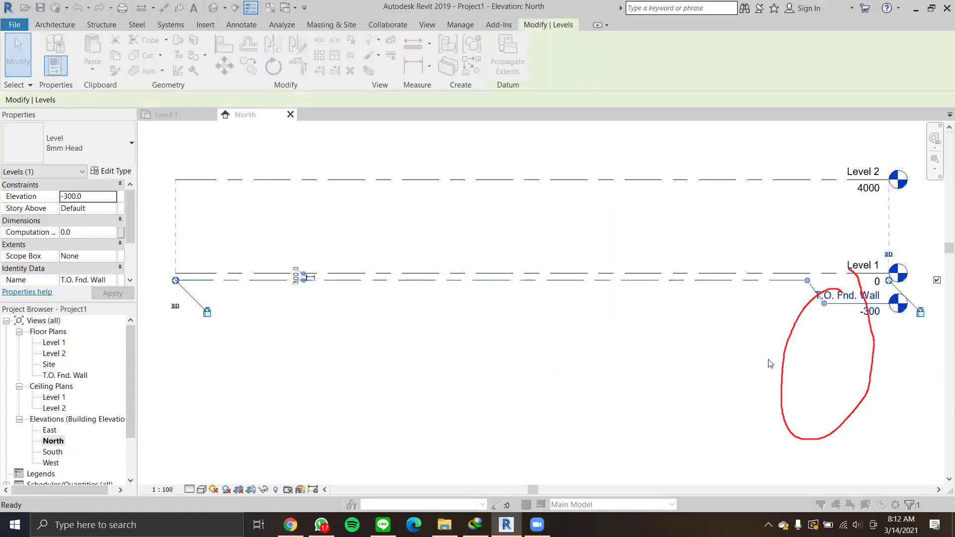
pyautogui.press('Delete')
pyautogui.click(521, 303)
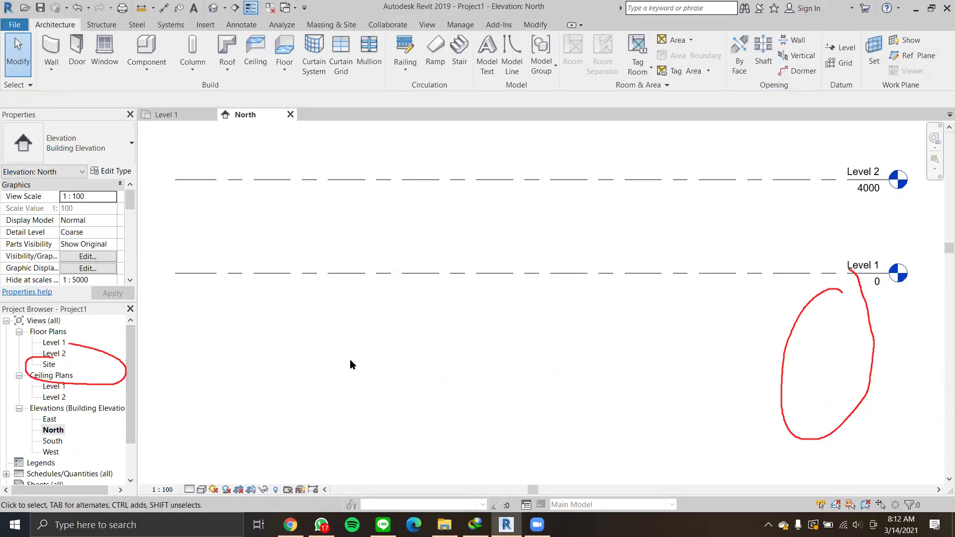
pyautogui.moveTo(520, 284); pyautogui.dragTo(509, 302, button='middle')
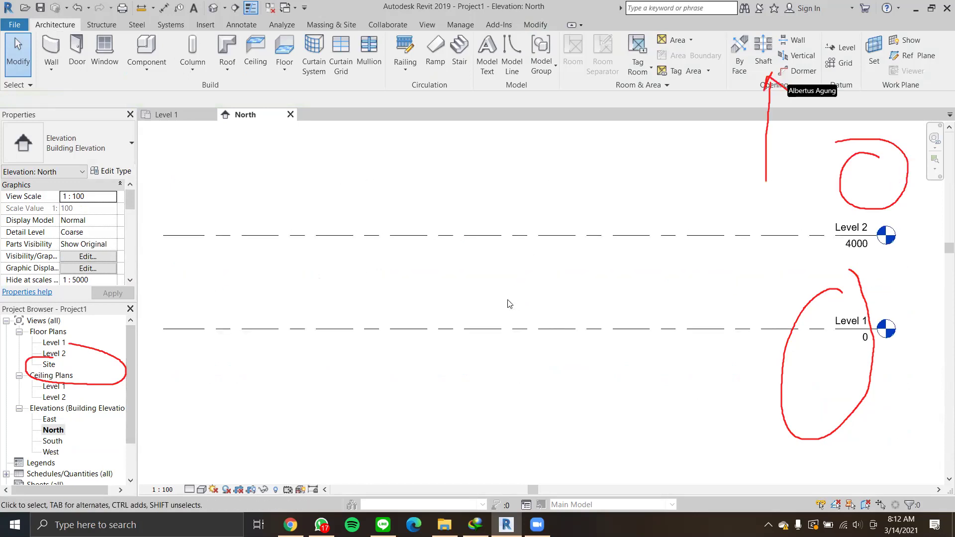
pyautogui.click(764, 62)
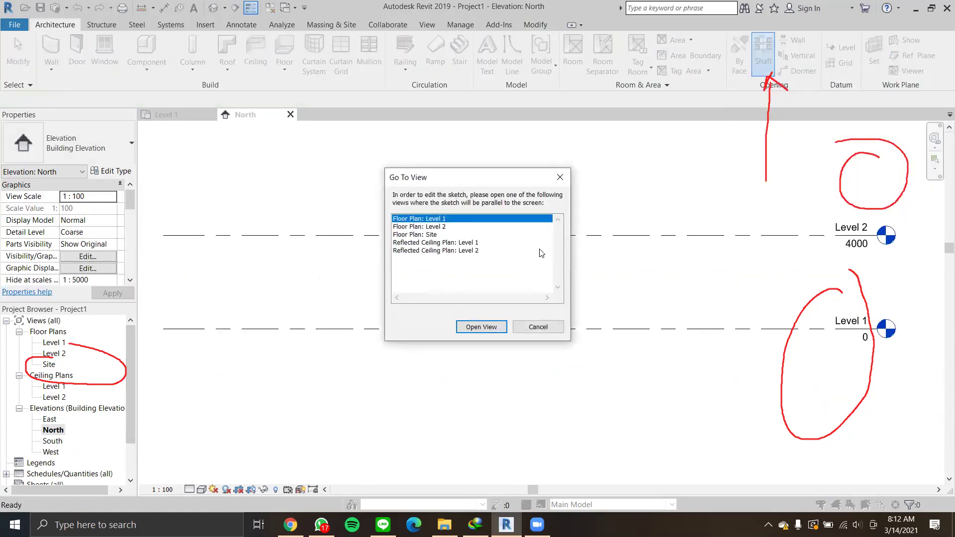
pyautogui.click(537, 328)
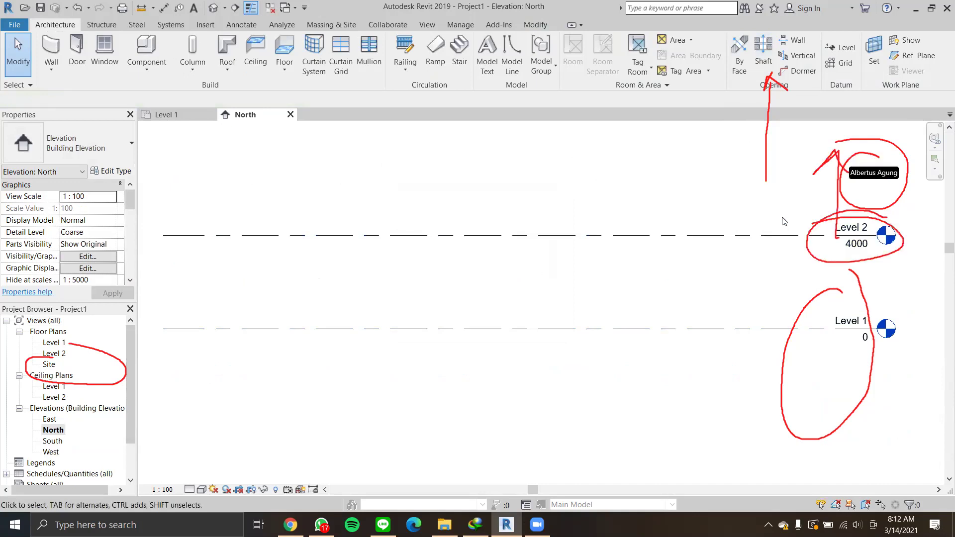
# Copy Level 2 straight upward by about 4100 mm to create a third level.
pyautogui.moveTo(720, 163)
pyautogui.mouseDown(button='middle')
pyautogui.moveTo(715, 226)
pyautogui.moveTo(710, 203)
pyautogui.mouseUp(button='middle')
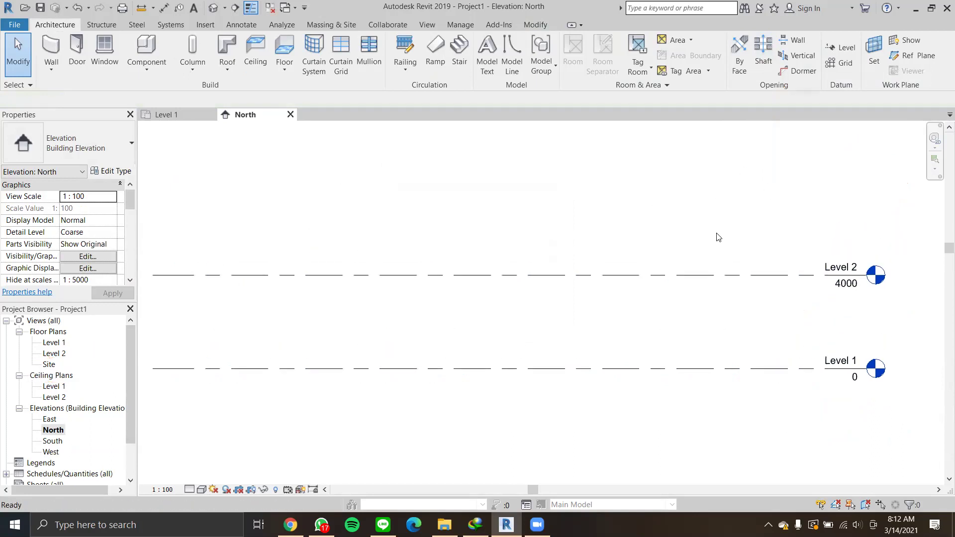
pyautogui.click(768, 275)
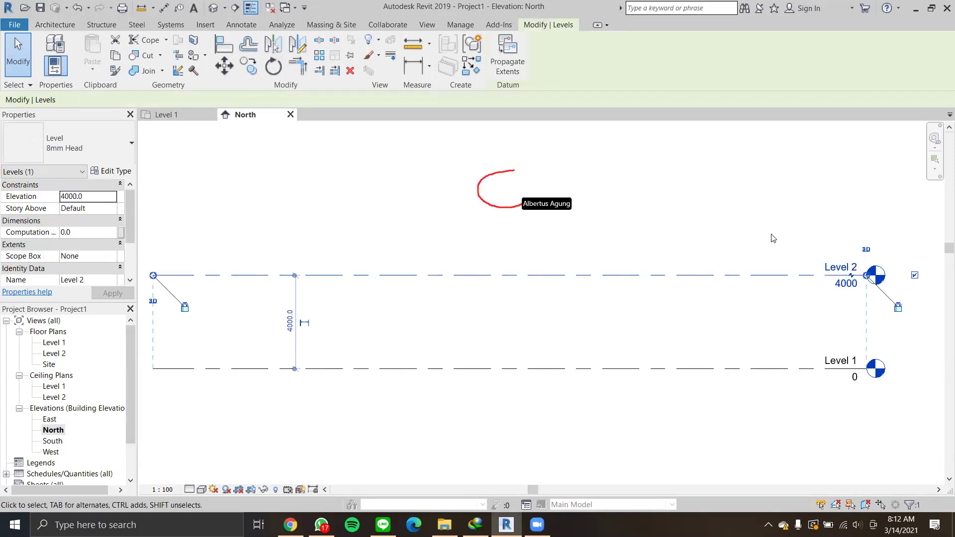
pyautogui.press('m')
pyautogui.press('v')
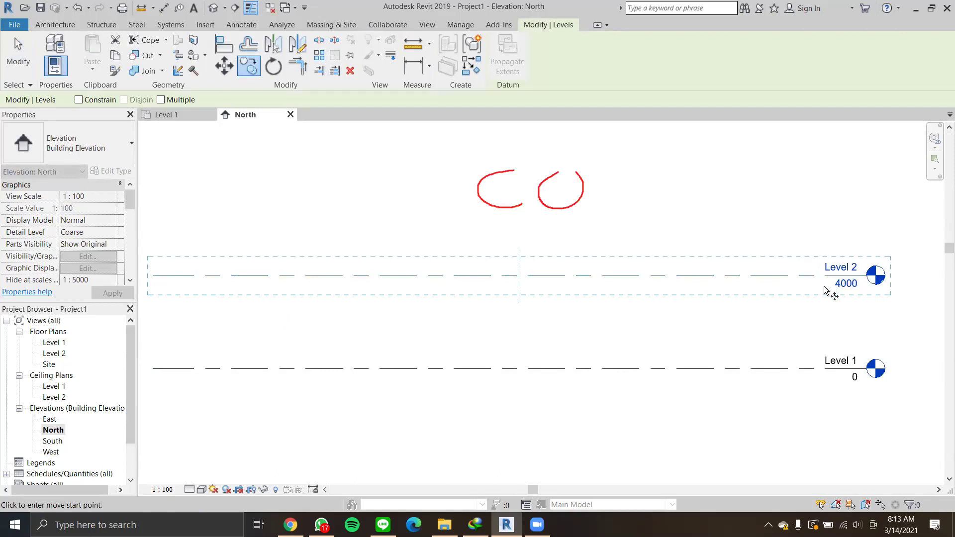
pyautogui.click(841, 275)
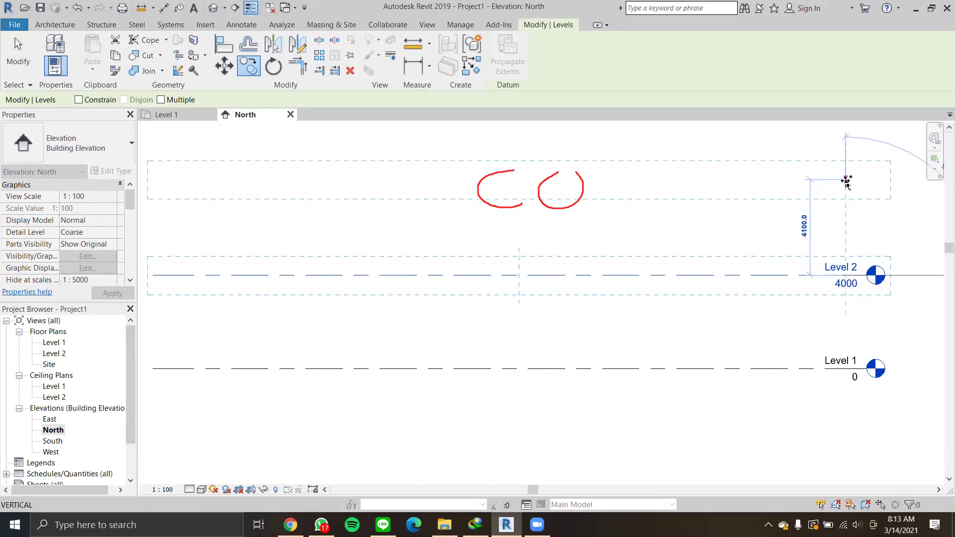
pyautogui.click(846, 181)
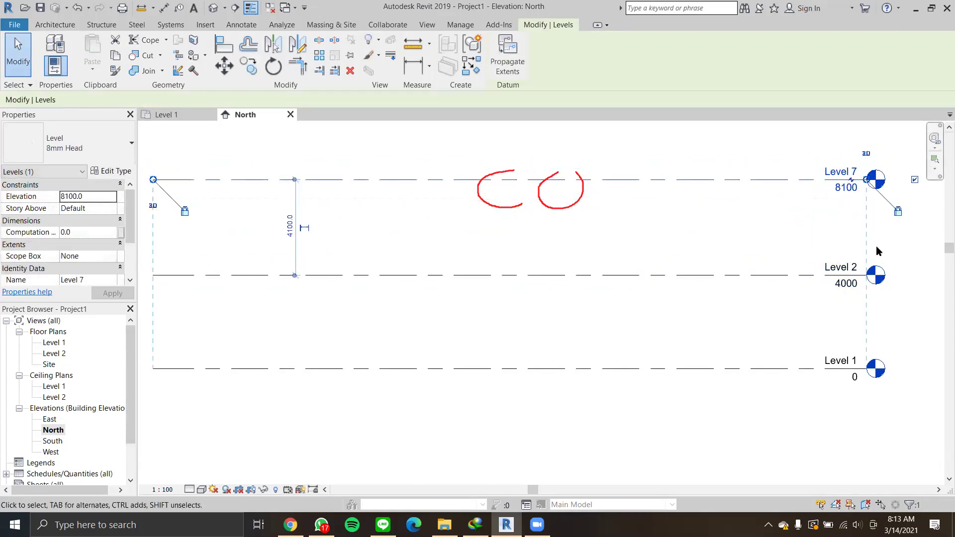
# Try to set the copied top level's elevation to 8 and undo the change.
pyautogui.scroll(-1, 751, 273)
pyautogui.moveTo(680, 255); pyautogui.dragTo(683, 274, button='middle')
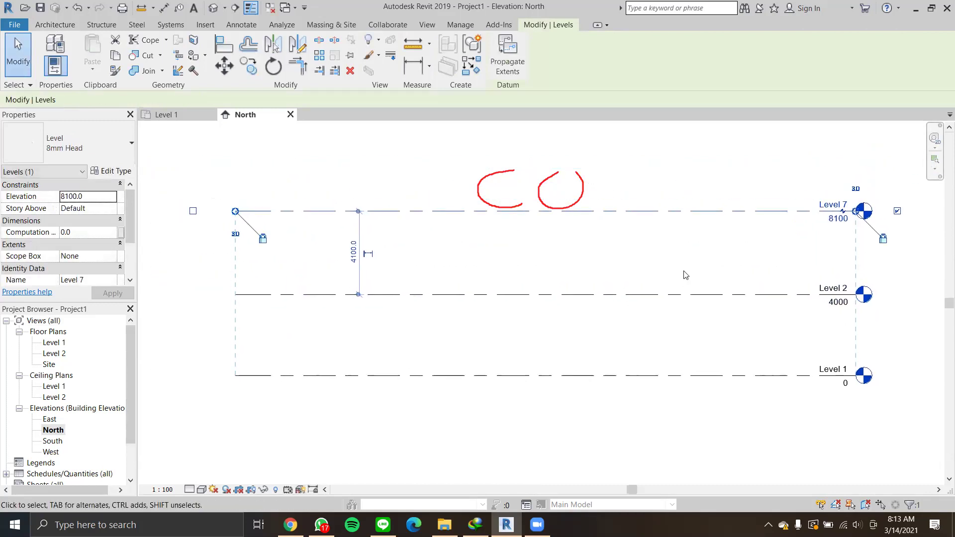
pyautogui.click(841, 227)
pyautogui.write('8')
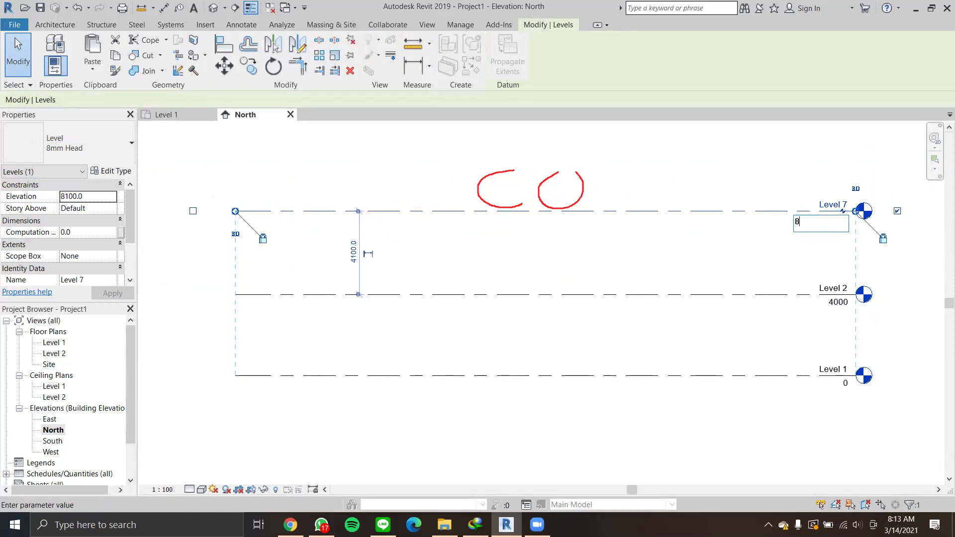
pyautogui.press('Return')
pyautogui.hotkey('ctrl', 'z')
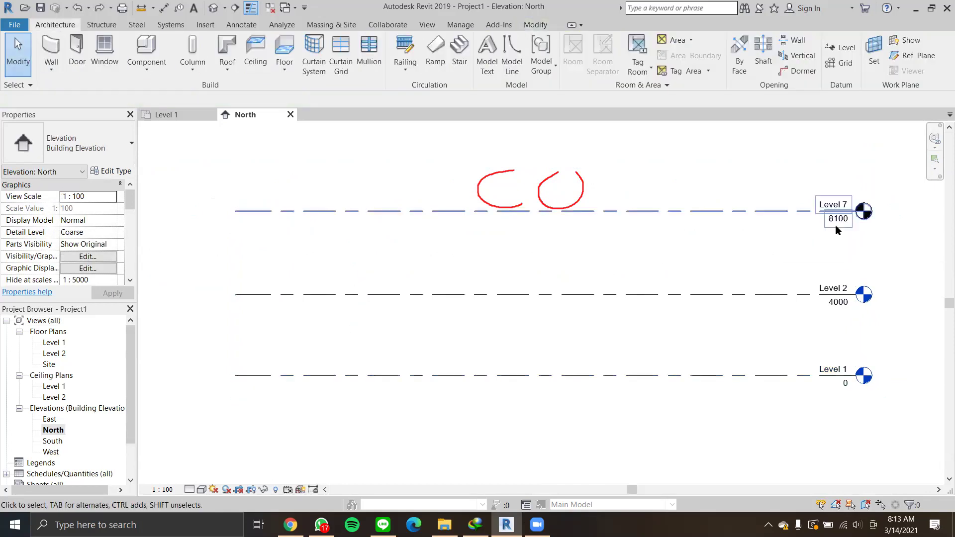
# Set the copied top level's elevation to 8000 mm.
pyautogui.click(837, 220)
pyautogui.click(838, 221)
pyautogui.write('8000')
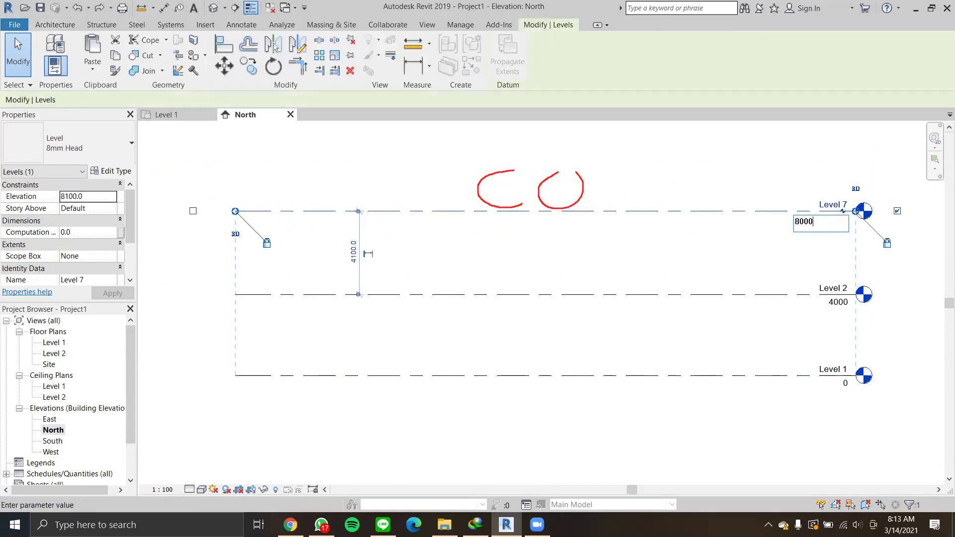
pyautogui.press('Return')
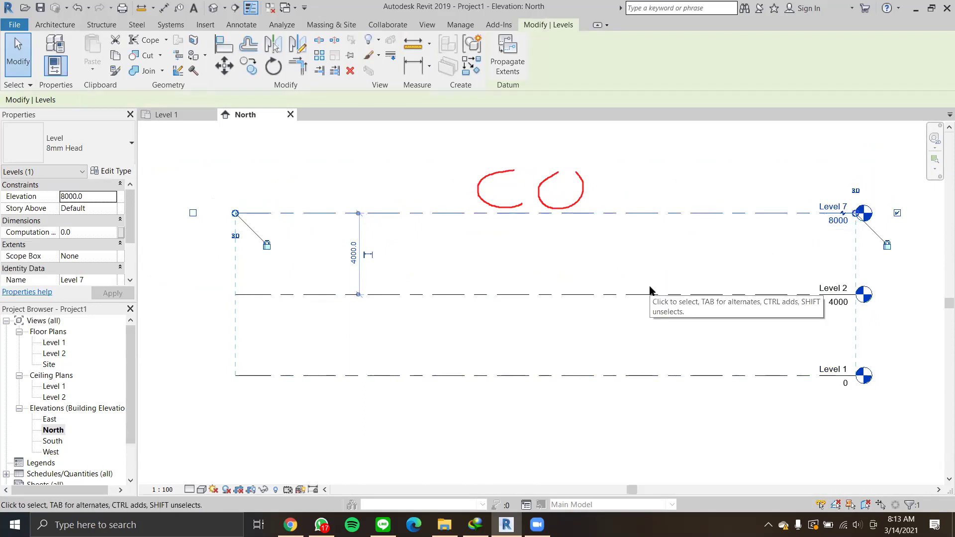
pyautogui.click(671, 264)
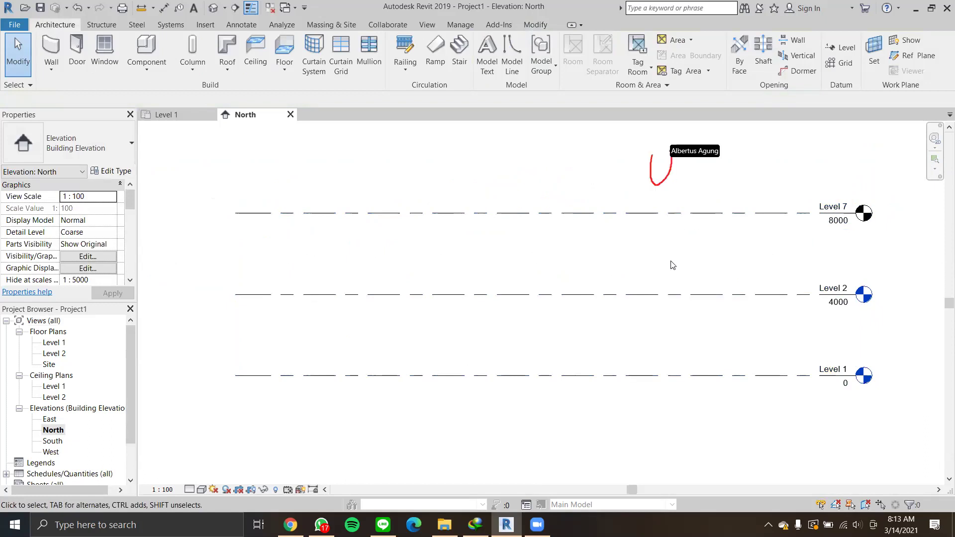
# Change the project length units to meters, rounded to 2 decimal places.
pyautogui.press('u')
pyautogui.press('n')
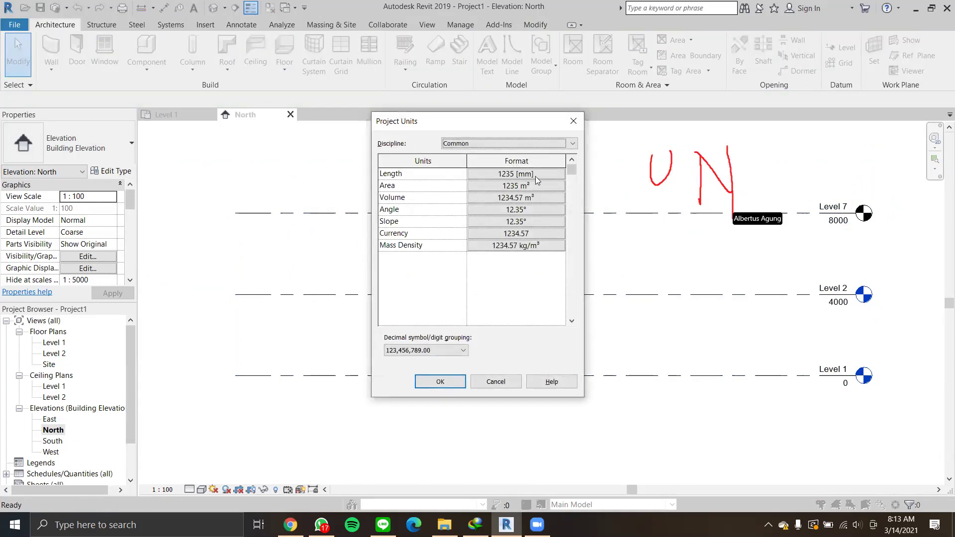
pyautogui.click(536, 178)
pyautogui.click(495, 194)
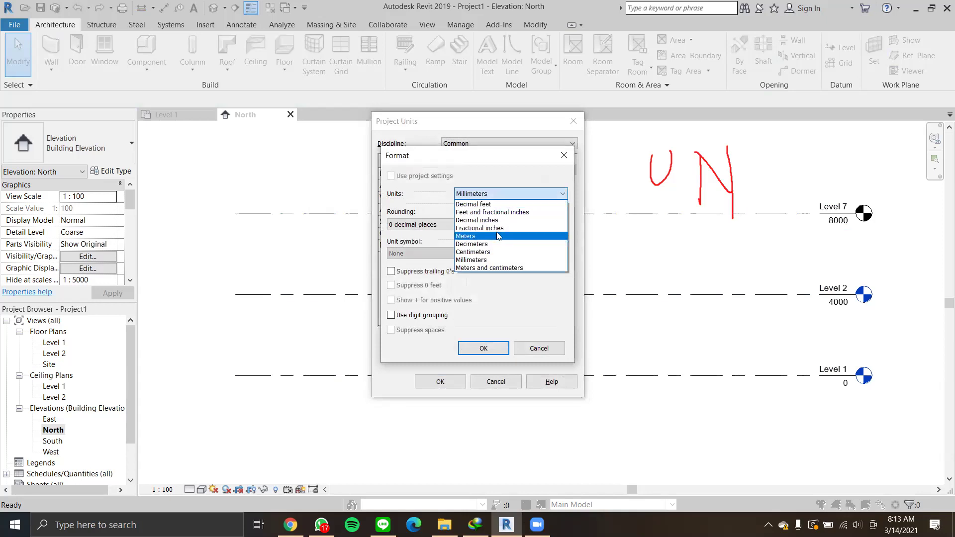
pyautogui.click(478, 235)
pyautogui.click(427, 224)
pyautogui.click(427, 267)
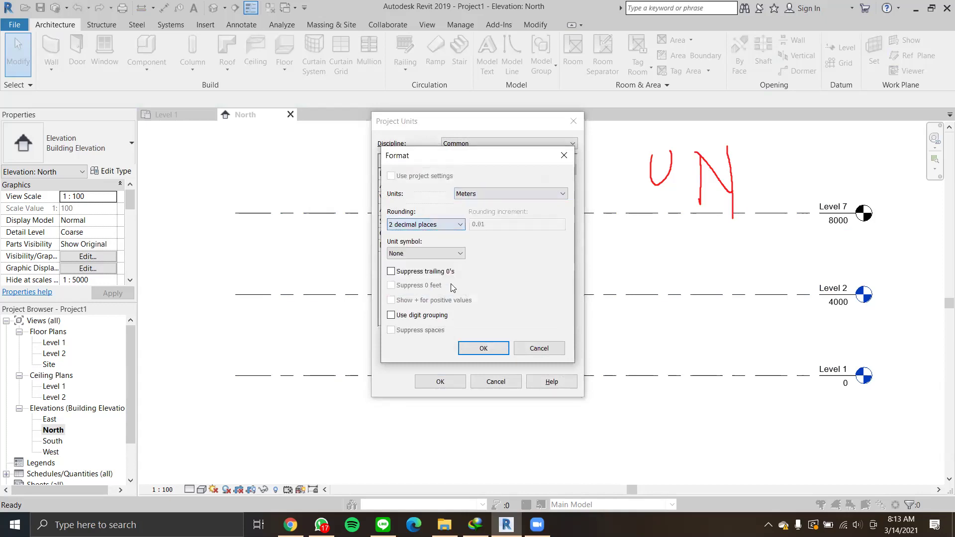
pyautogui.click(482, 348)
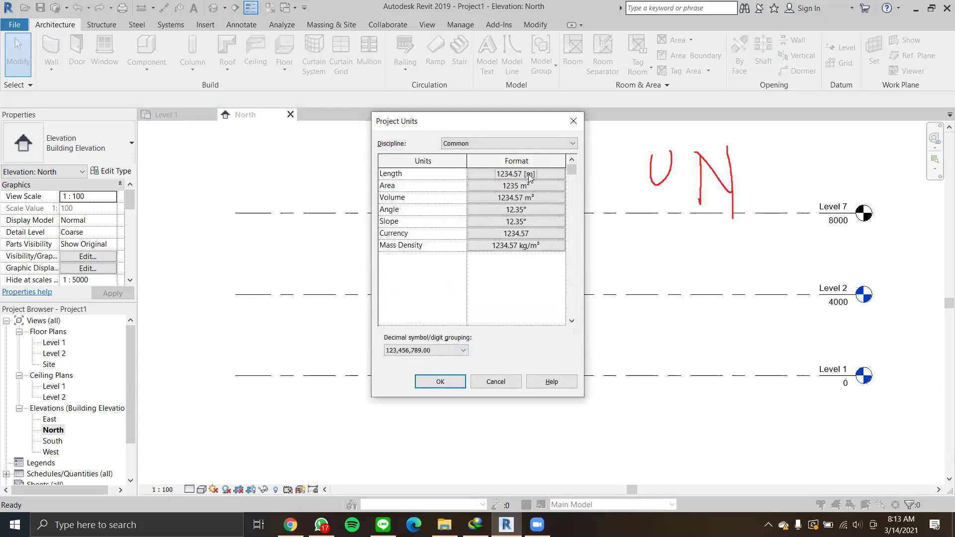
pyautogui.click(438, 381)
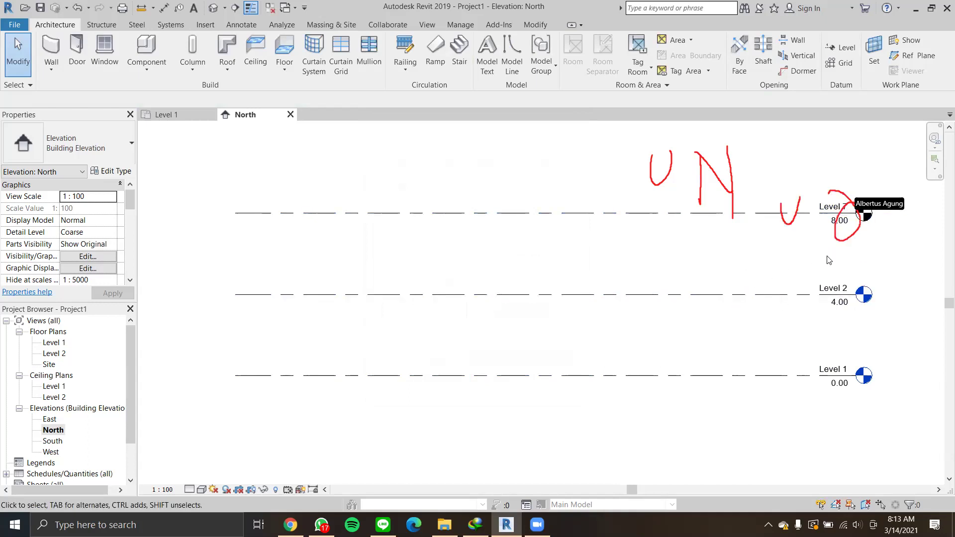
# Set the elevation of Level 2 to 3.5 m.
pyautogui.click(855, 288)
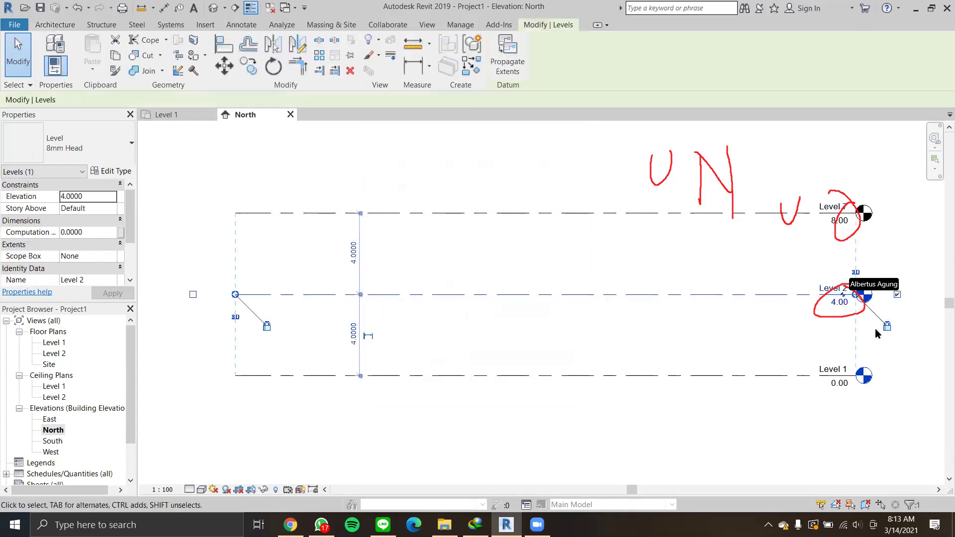
pyautogui.click(836, 302)
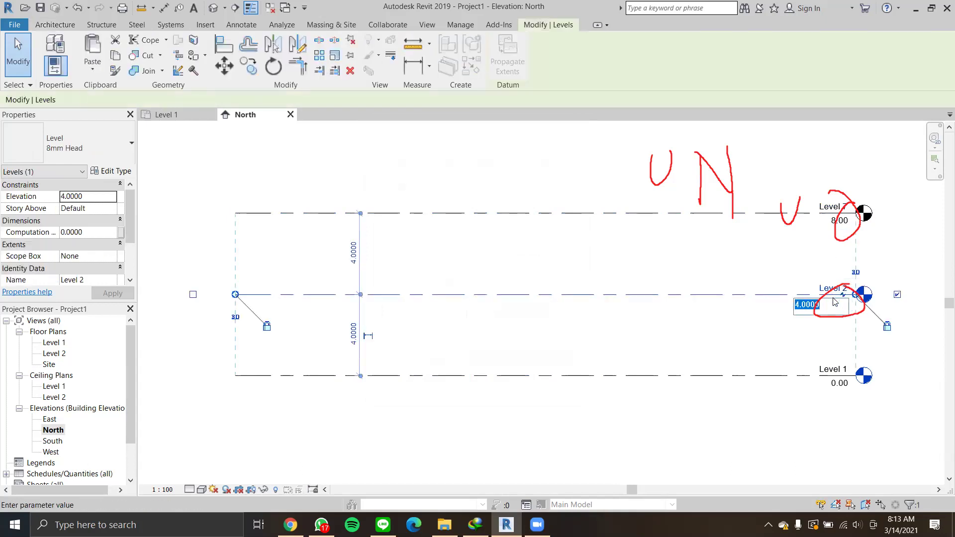
pyautogui.write('3.5')
pyautogui.press('Return')
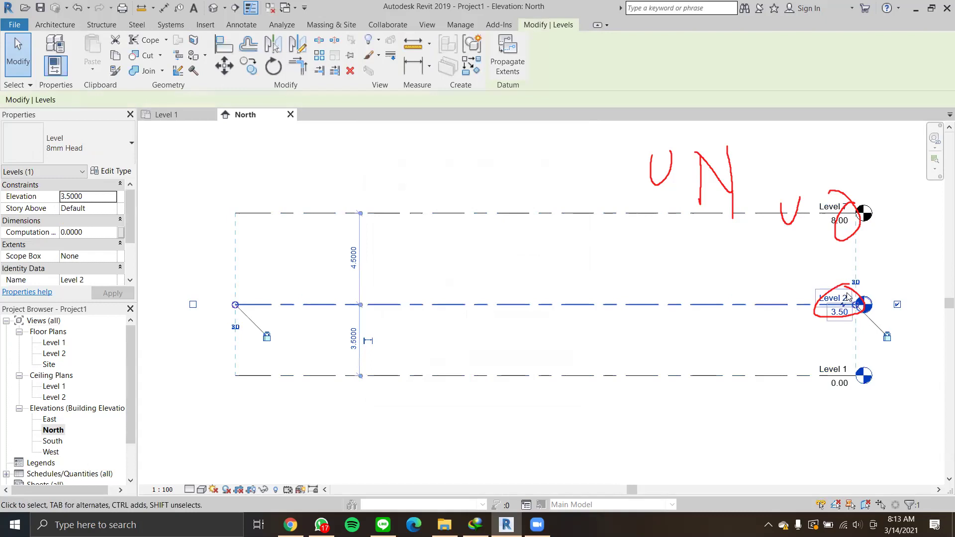
# Set the elevation of the topmost level to 7 m.
pyautogui.click(837, 265)
pyautogui.doubleClick(836, 222)
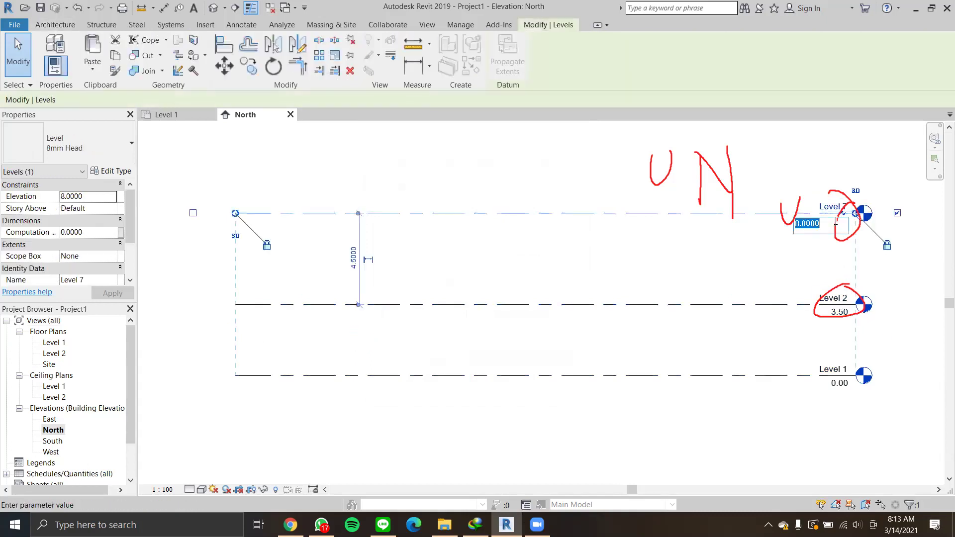
pyautogui.write('7')
pyautogui.press('Return')
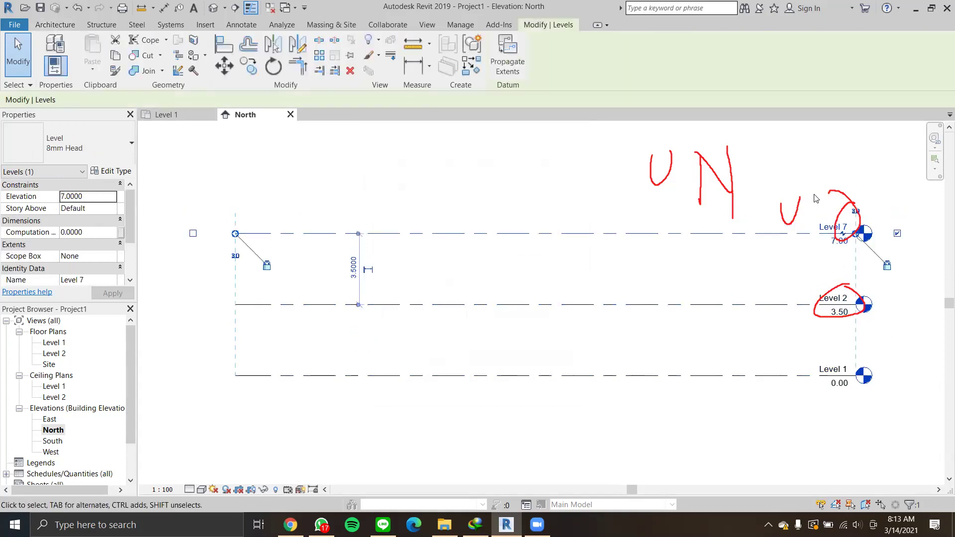
pyautogui.click(791, 287)
# Rename the topmost level to Level 3.
pyautogui.moveTo(791, 287)
pyautogui.mouseDown(button='middle')
pyautogui.moveTo(796, 277)
pyautogui.moveTo(789, 287)
pyautogui.mouseUp(button='middle')
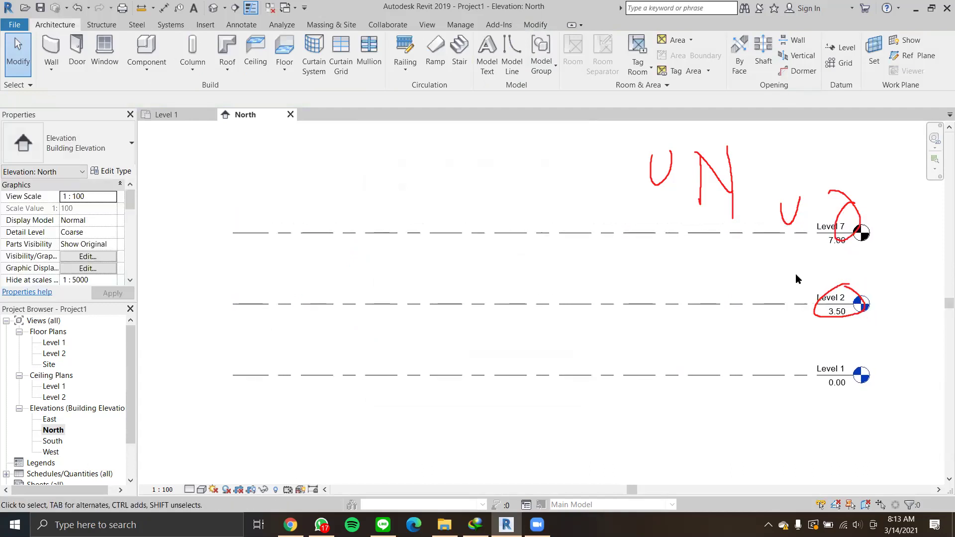
pyautogui.click(828, 229)
pyautogui.click(831, 226)
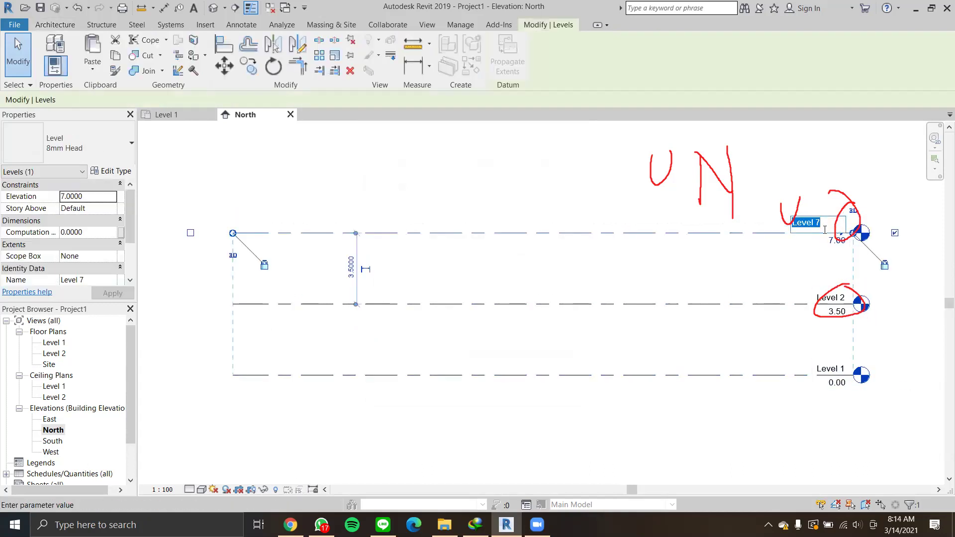
pyautogui.click(825, 230)
pyautogui.write('3')
pyautogui.press('Return')
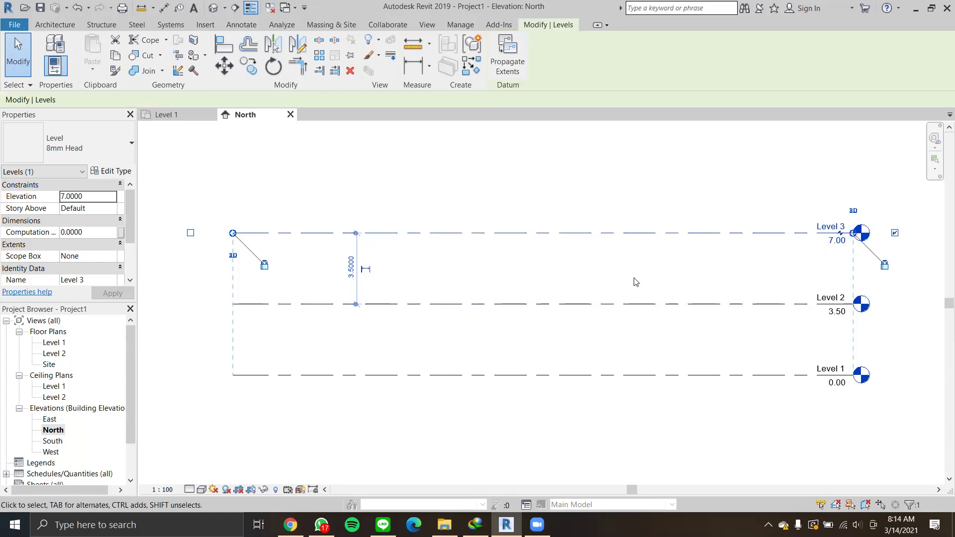
pyautogui.click(615, 183)
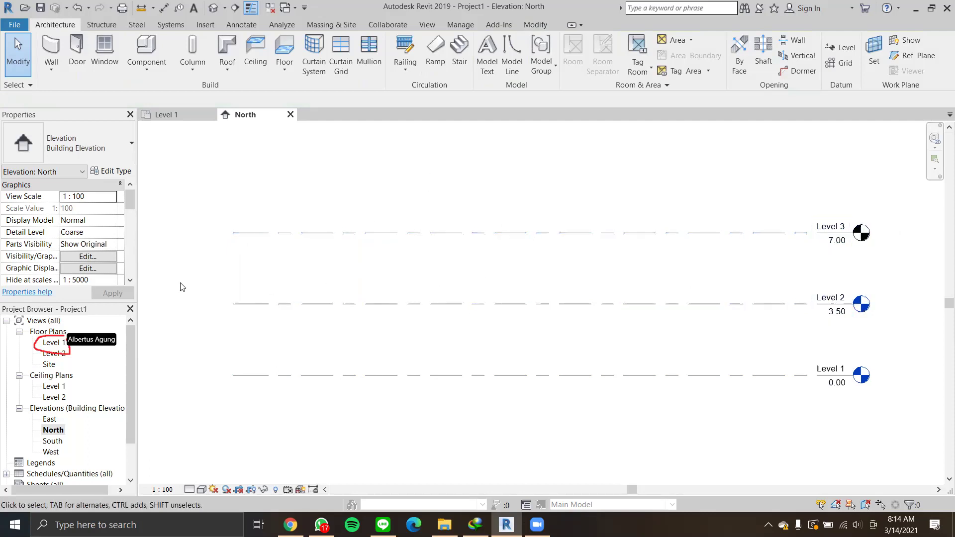
pyautogui.click(58, 343)
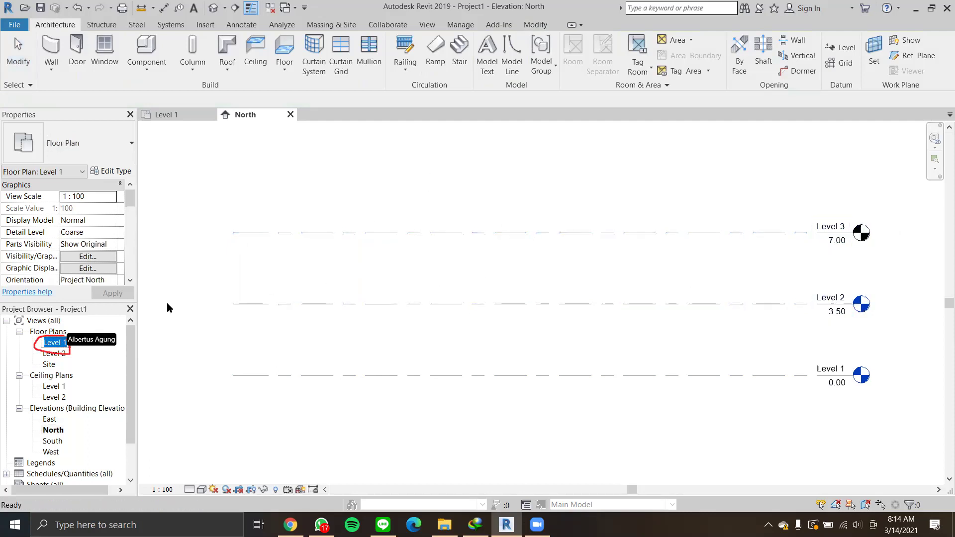
pyautogui.click(188, 297)
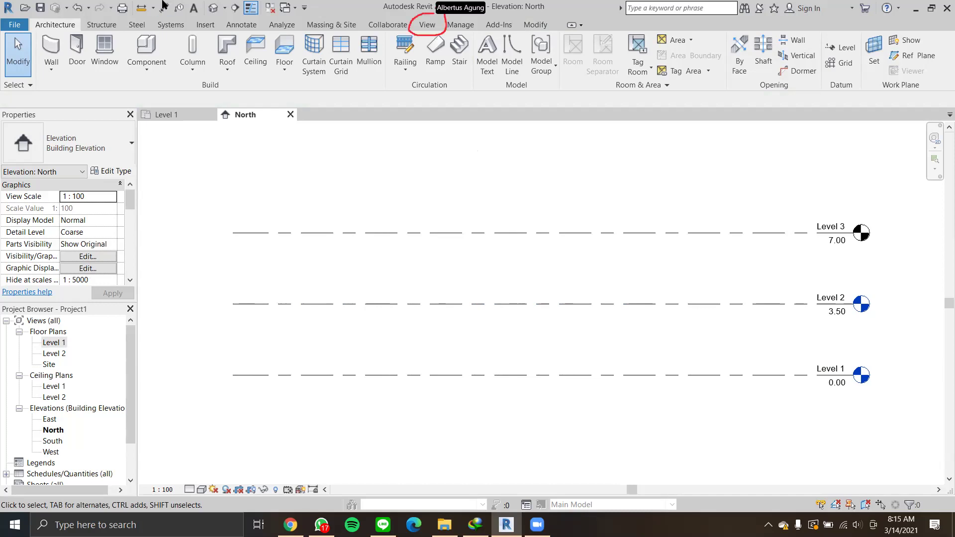
# Create a floor plan view for Level 3, leaving existing views unduplicated.
pyautogui.click(436, 27)
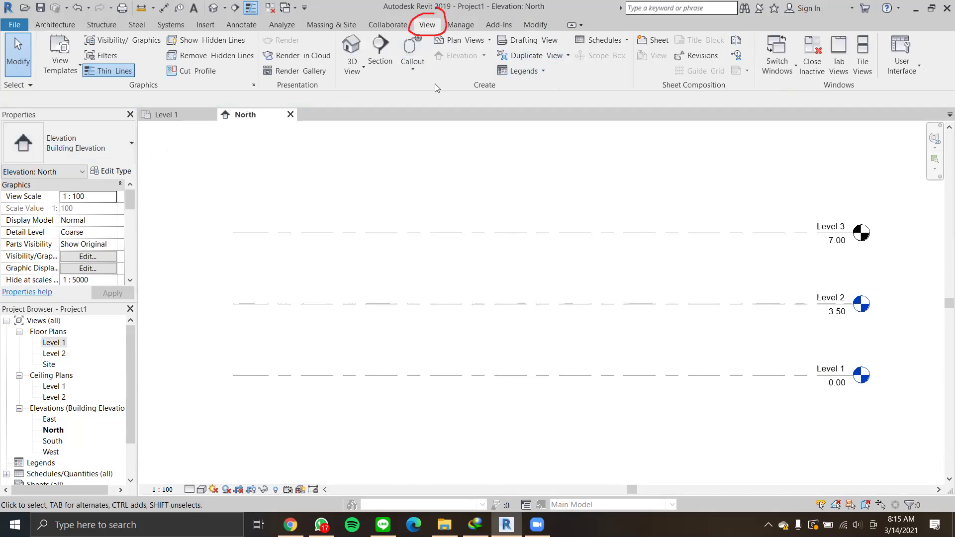
pyautogui.click(442, 40)
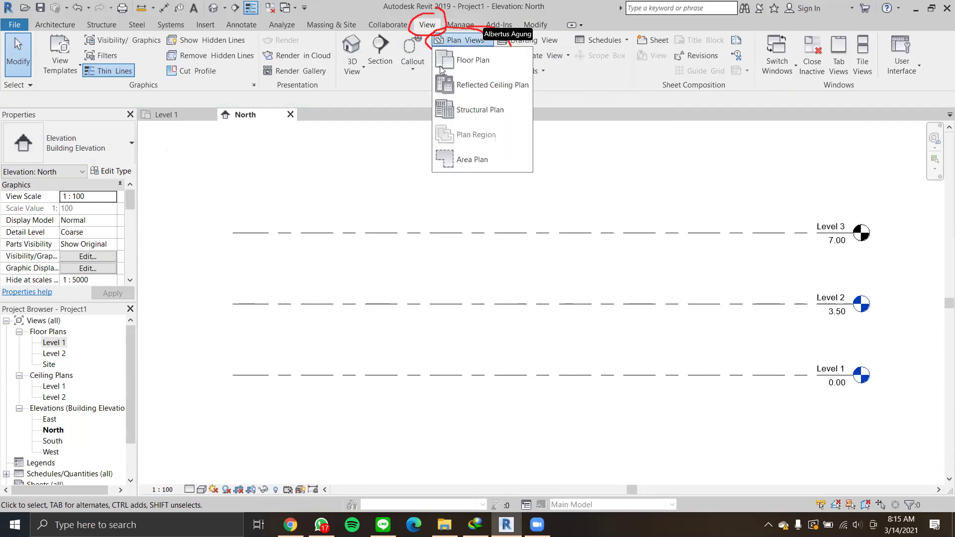
pyautogui.click(502, 71)
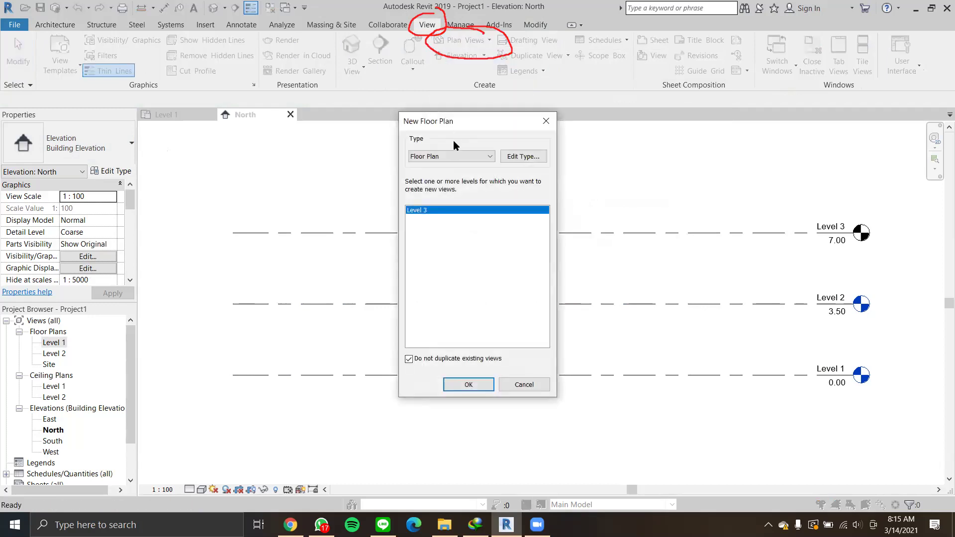
pyautogui.click(475, 157)
pyautogui.click(475, 157)
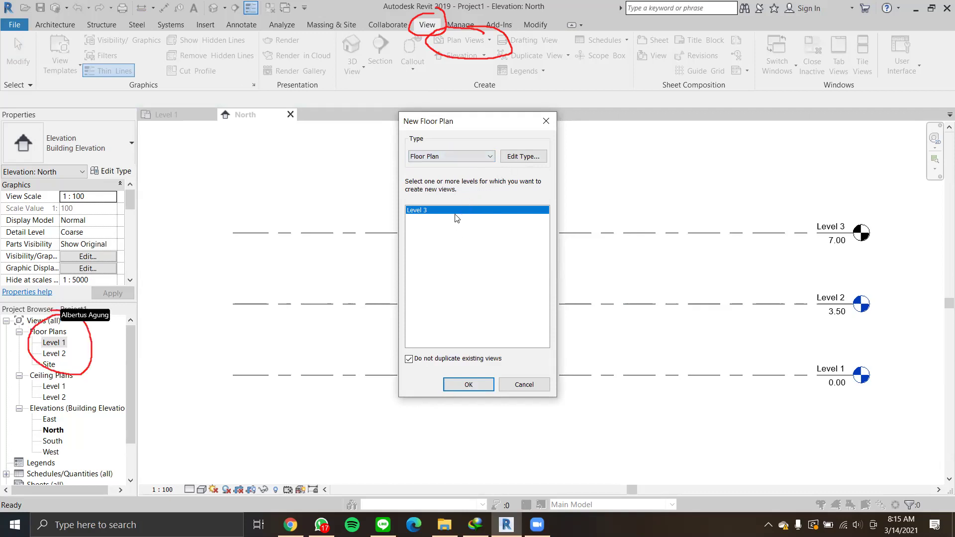
pyautogui.click(471, 387)
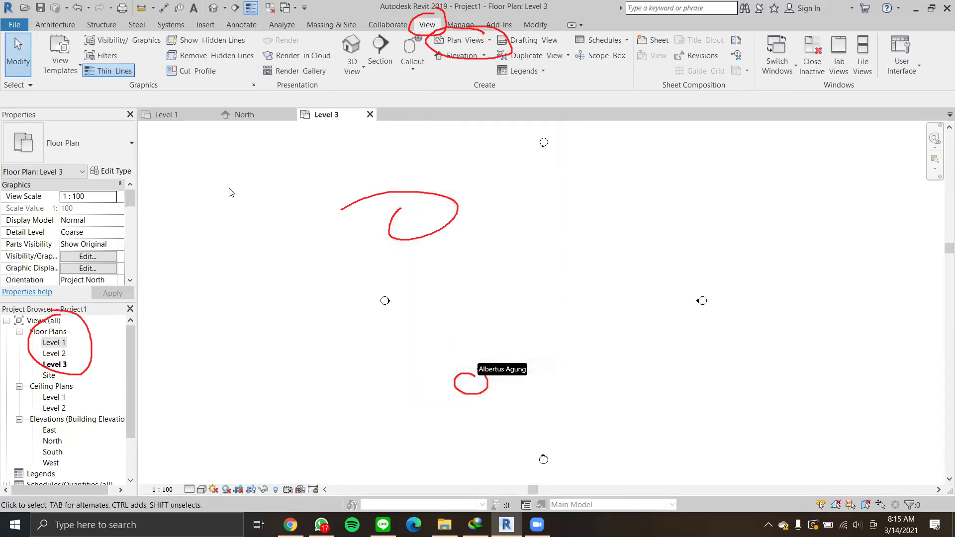
pyautogui.click(55, 365)
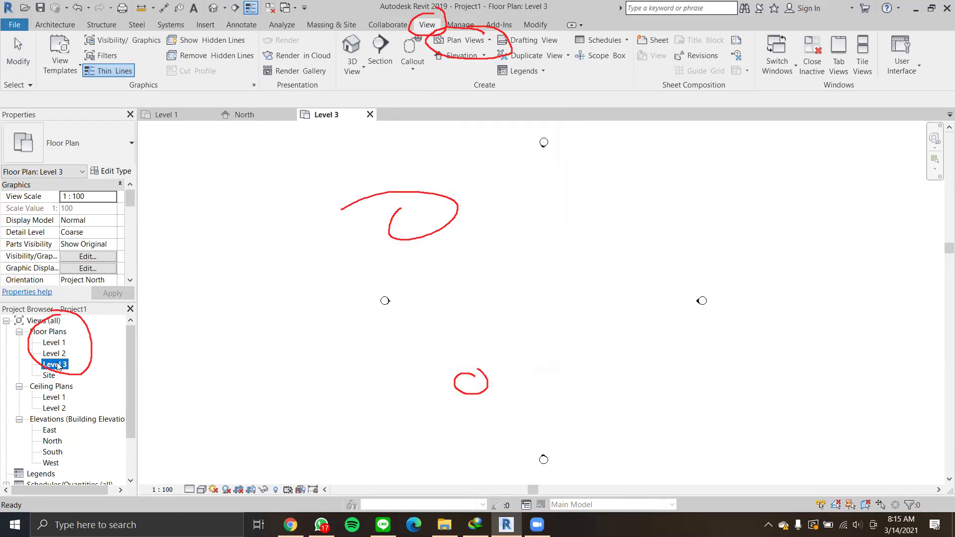
pyautogui.click(267, 300)
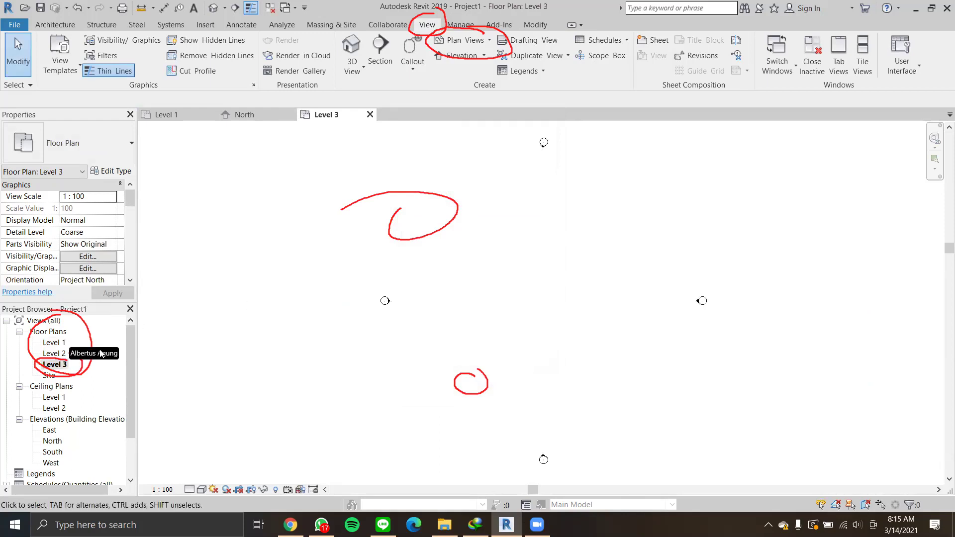
pyautogui.click(57, 364)
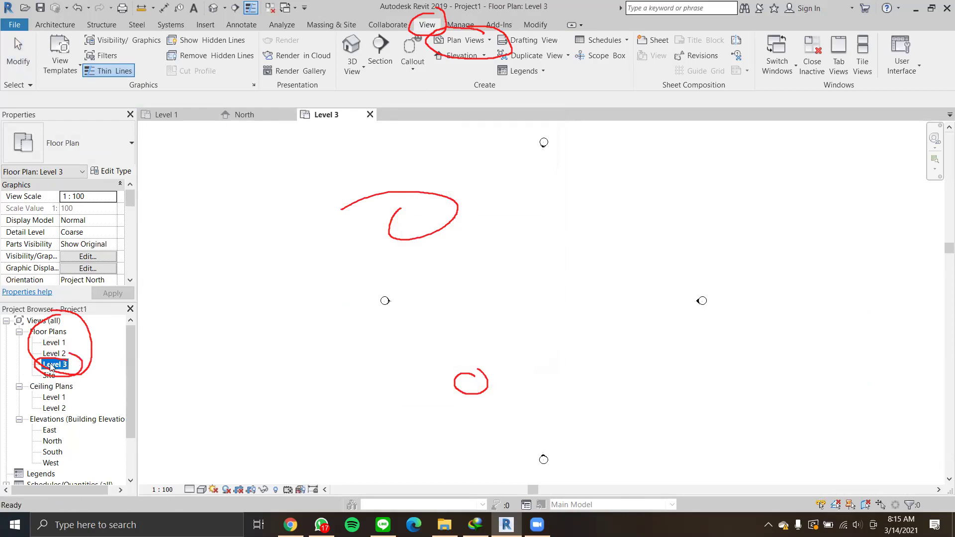
pyautogui.press('Escape')
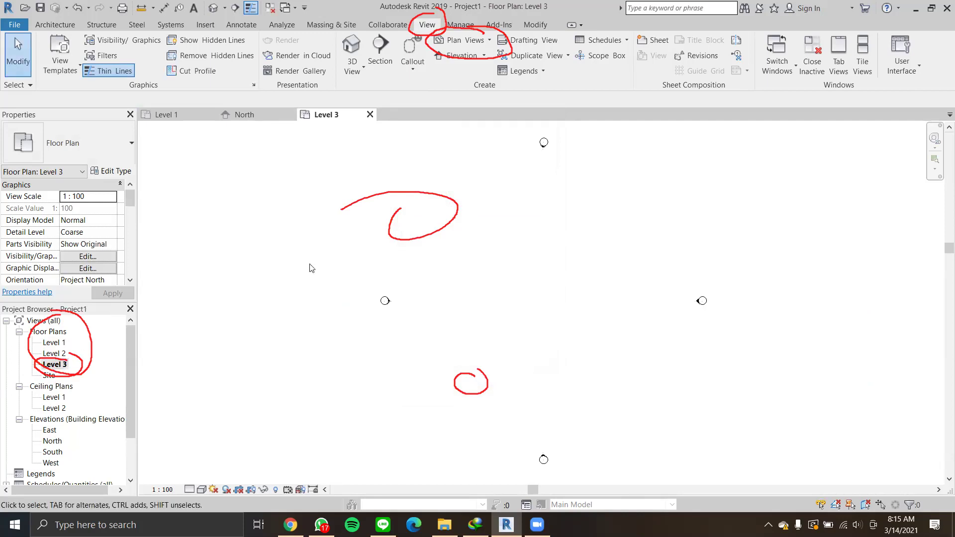
# Return to the North elevation and rename Level 3 to Roof, renaming the corresponding views as well.
pyautogui.click(260, 114)
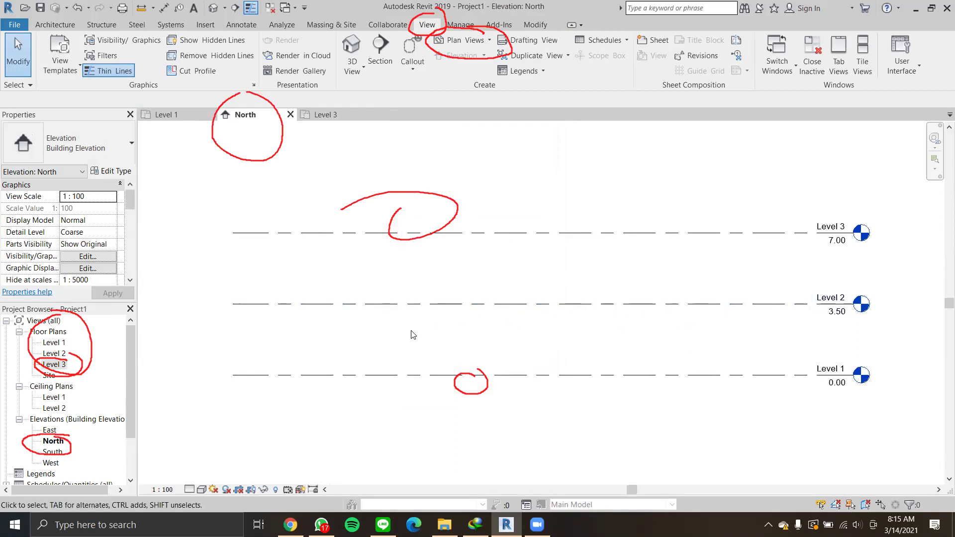
pyautogui.moveTo(564, 265); pyautogui.dragTo(560, 272, button='middle')
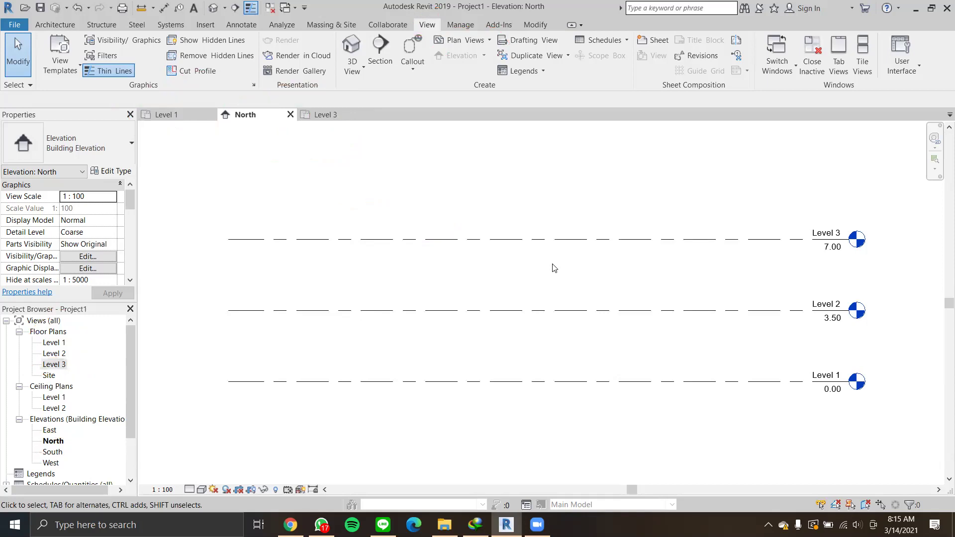
pyautogui.moveTo(555, 268); pyautogui.dragTo(558, 273, button='middle')
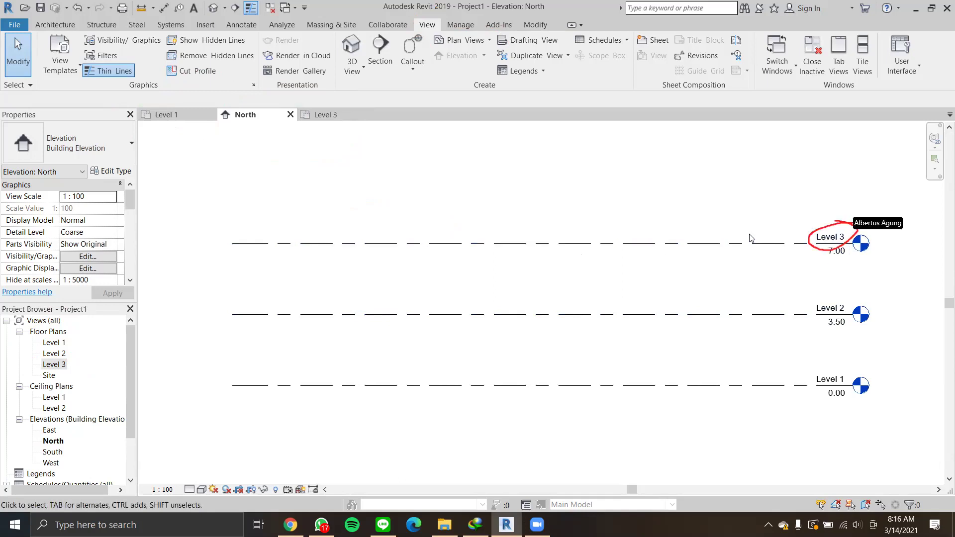
pyautogui.doubleClick(823, 239)
pyautogui.write('R')
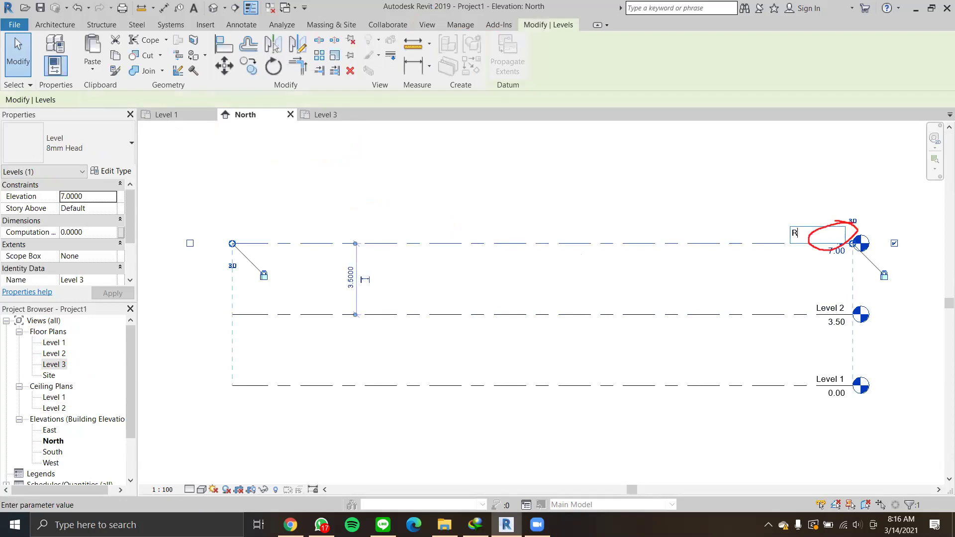
pyautogui.write('oof')
pyautogui.press('Return')
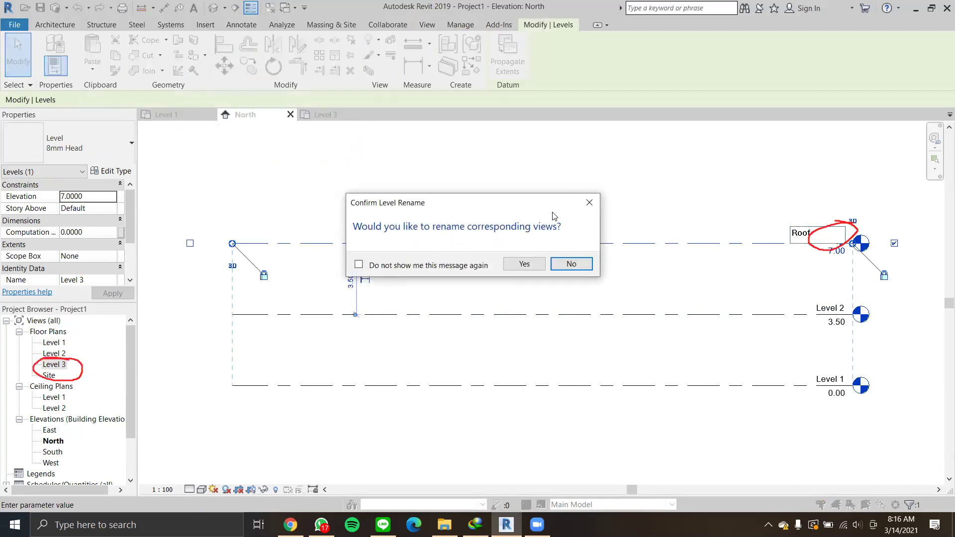
pyautogui.moveTo(517, 259); pyautogui.dragTo(541, 242)
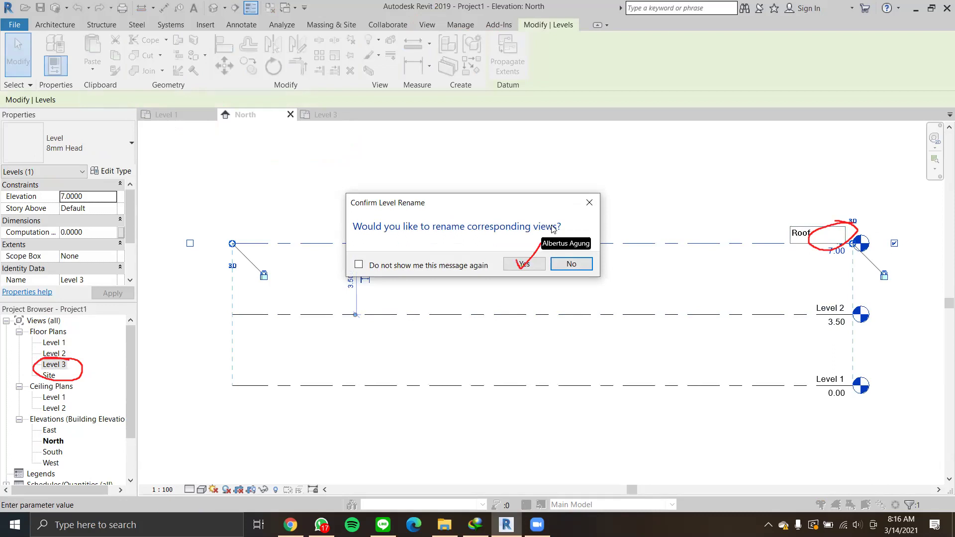
pyautogui.click(526, 264)
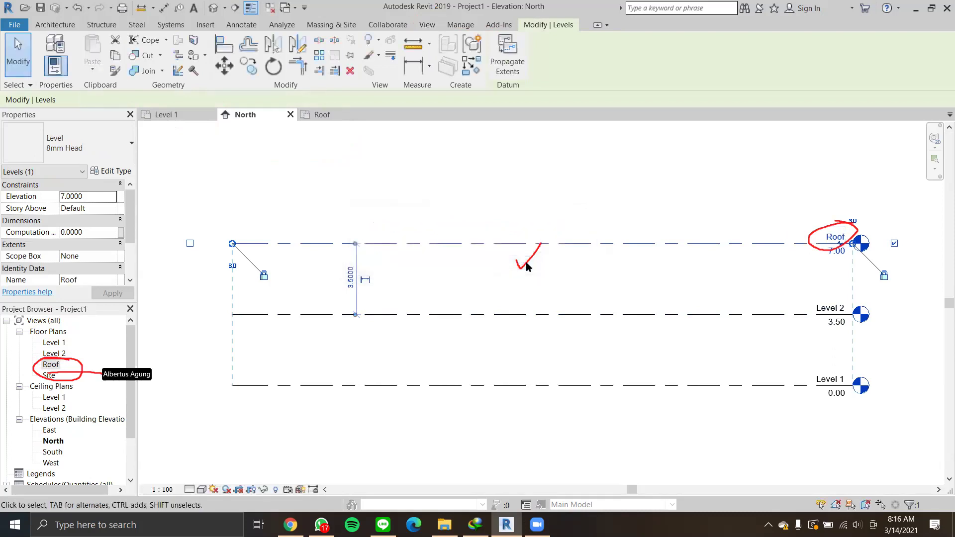
pyautogui.click(522, 271)
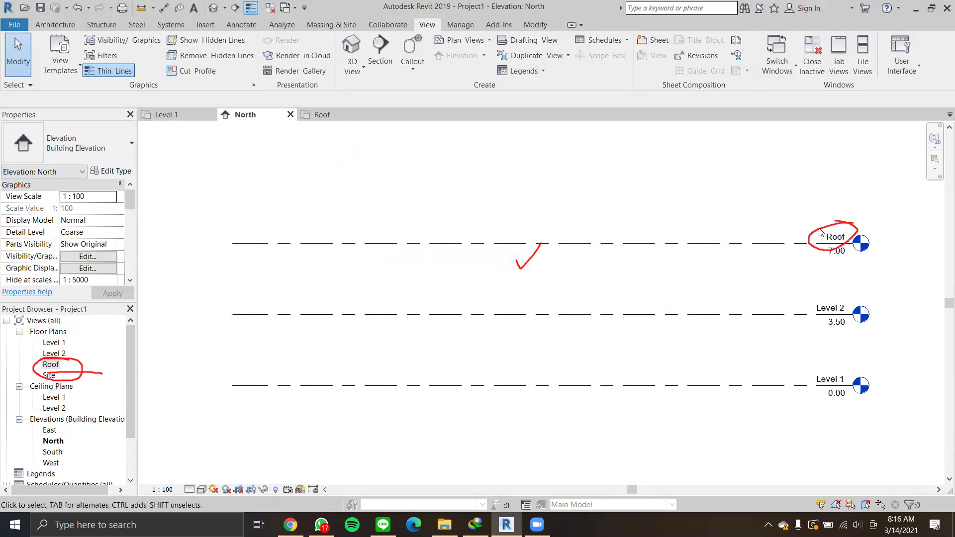
pyautogui.click(826, 302)
pyautogui.click(828, 304)
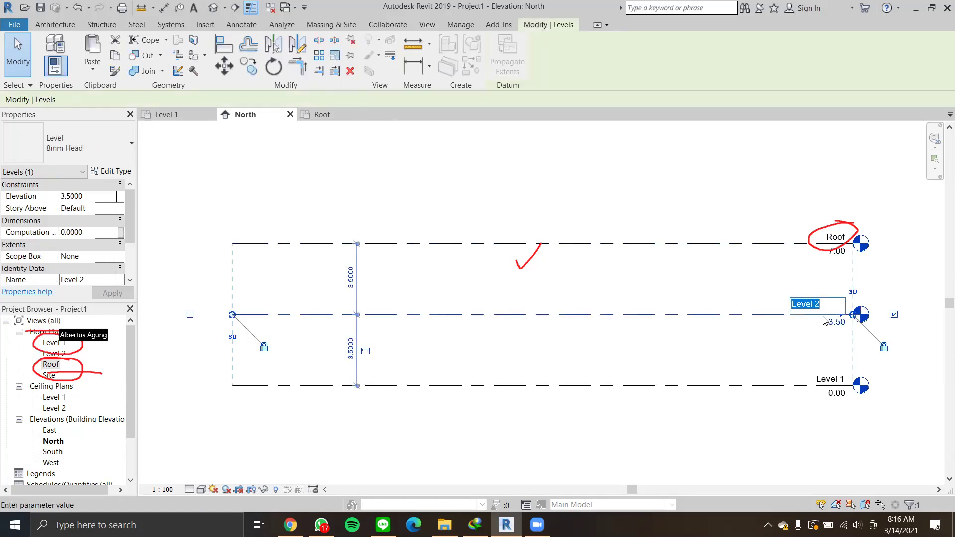
pyautogui.press('Escape')
# Rename the lowest level to Basement without renaming the corresponding views.
pyautogui.click(828, 377)
pyautogui.click(827, 376)
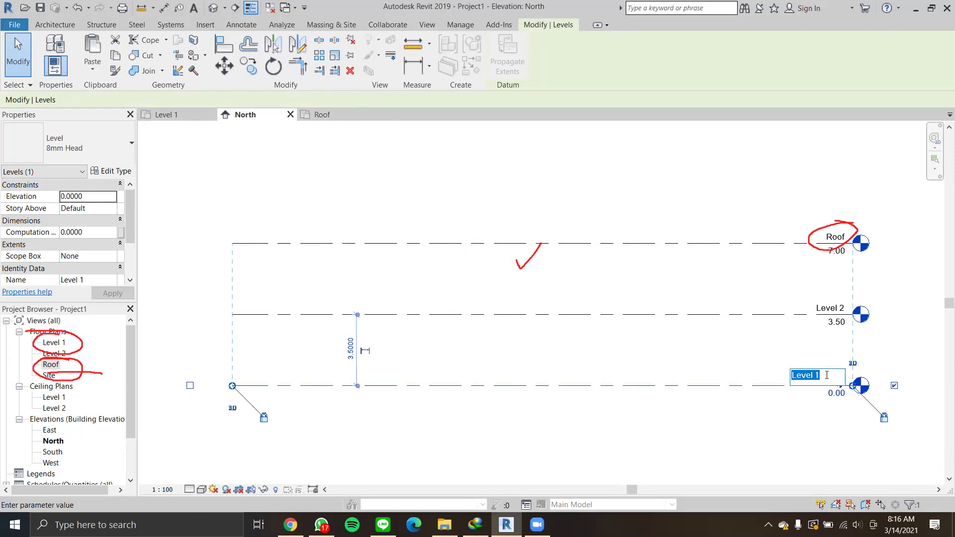
pyautogui.write('Basement')
pyautogui.press('Return')
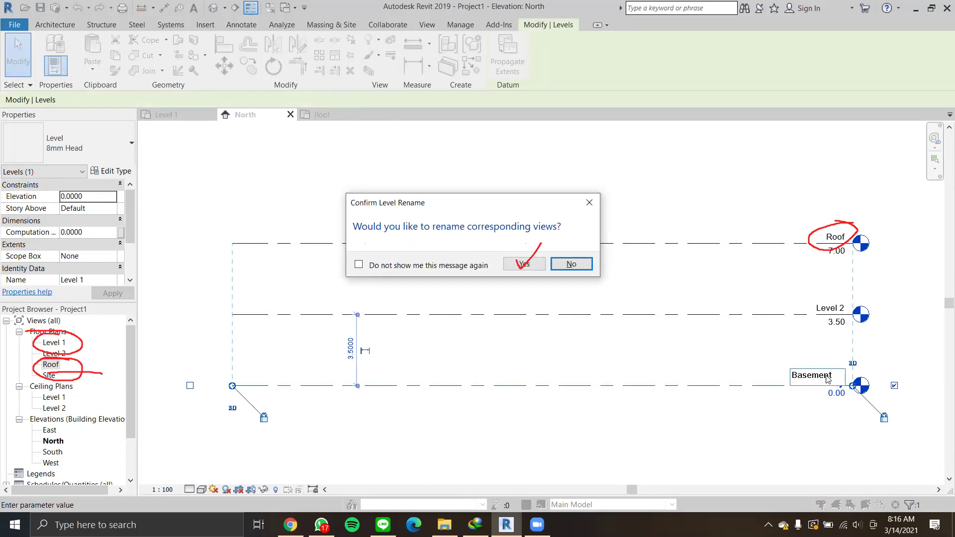
pyautogui.click(571, 264)
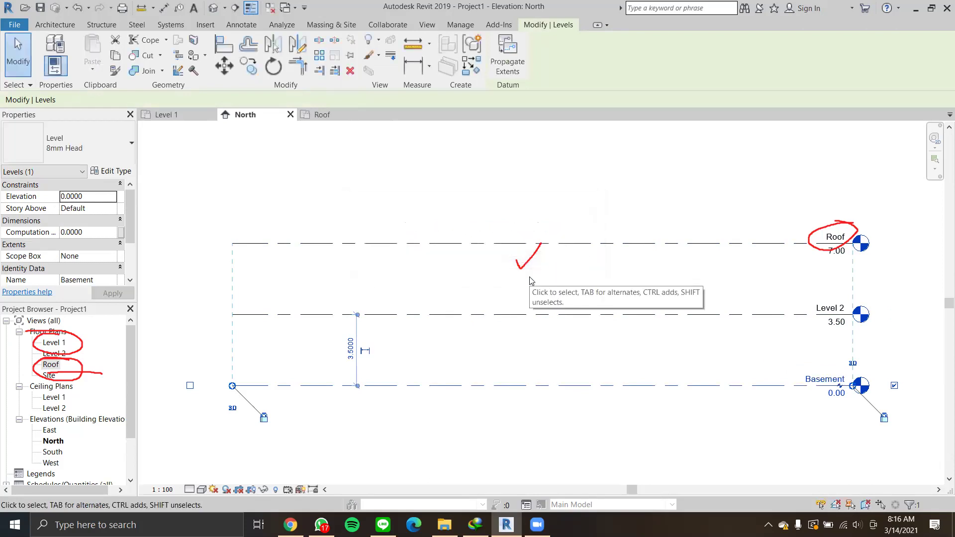
pyautogui.click(470, 195)
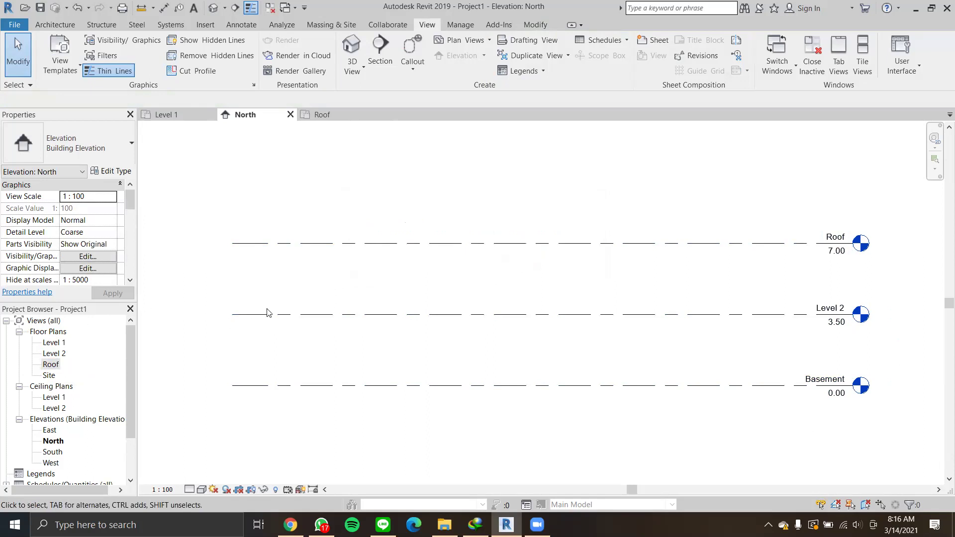
# Examine the properties of the Level 1 floor plan view down to its associated level.
pyautogui.click(54, 344)
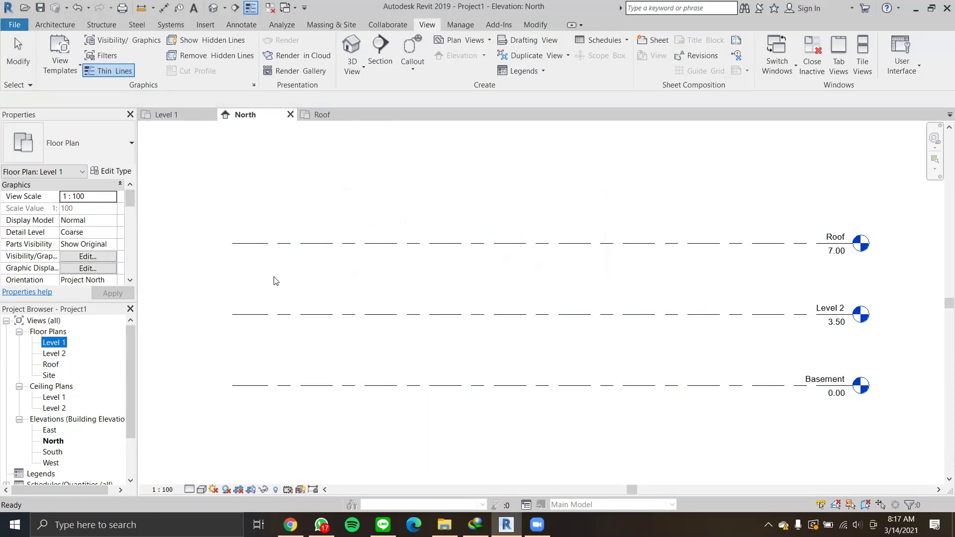
pyautogui.scroll(-3, 125, 253)
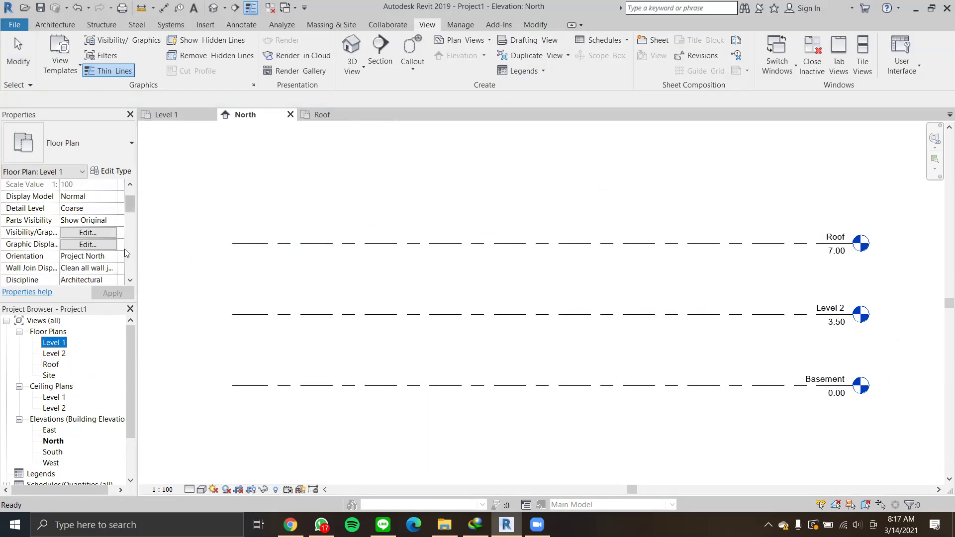
pyautogui.scroll(-4, 125, 253)
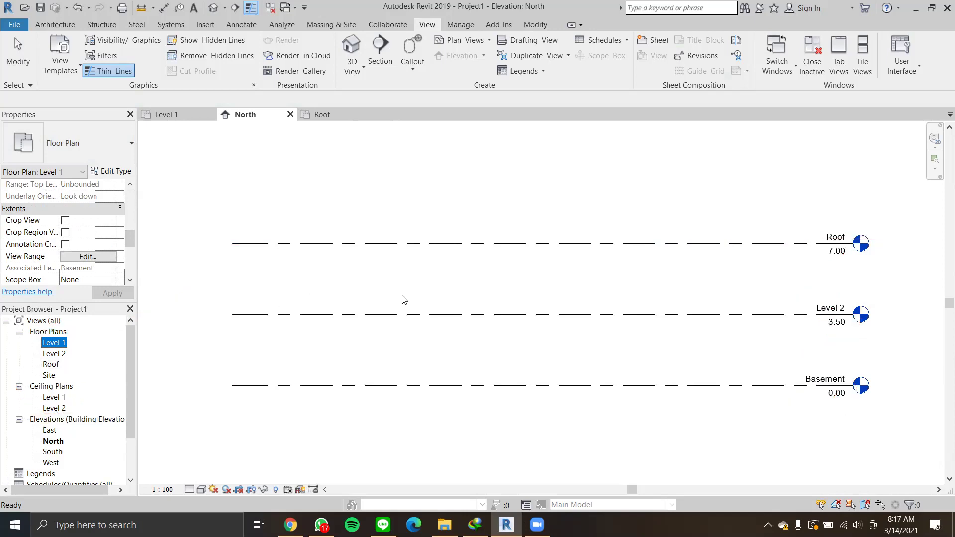
# Rename the Basement level back to Level 1 in the North elevation.
pyautogui.doubleClick(823, 381)
pyautogui.doubleClick(823, 379)
pyautogui.write('Leve;')
pyautogui.press('BackSpace')
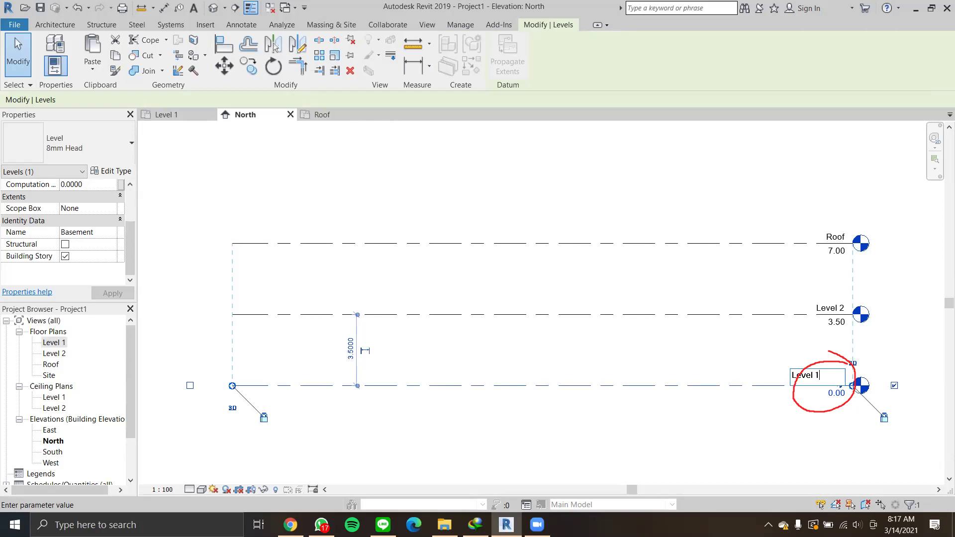
pyautogui.write('l 1')
pyautogui.press('Return')
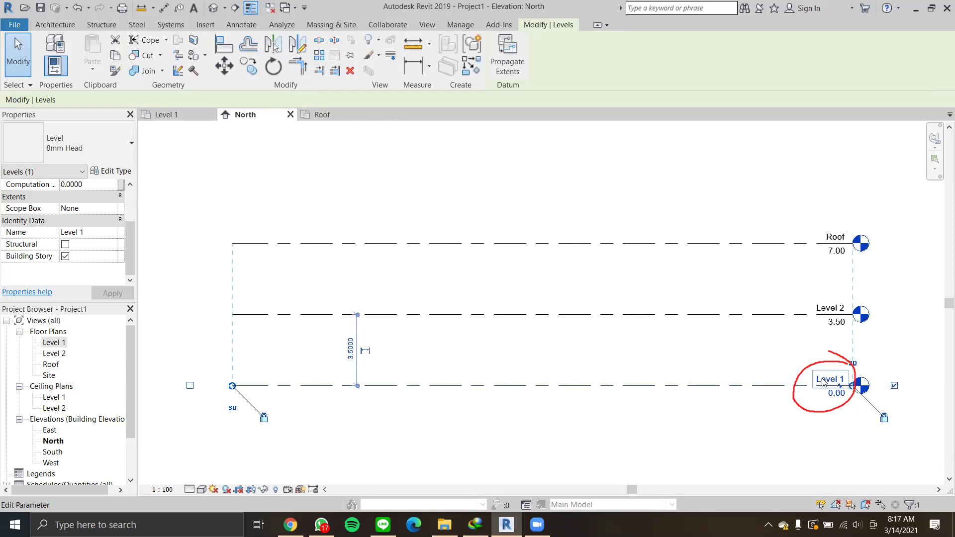
pyautogui.click(537, 279)
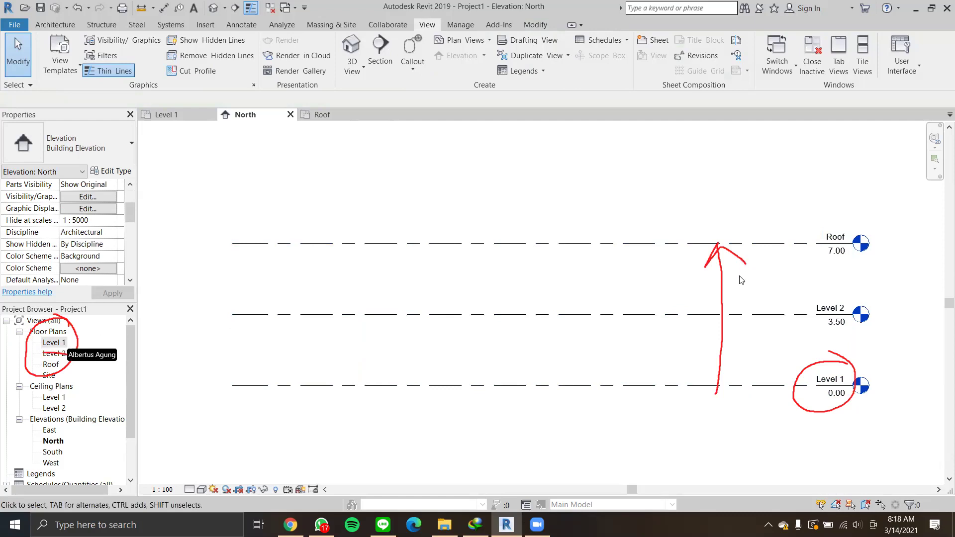
# Open the Level 1 floor plan and bring all four elevation markers into view.
pyautogui.doubleClick(52, 343)
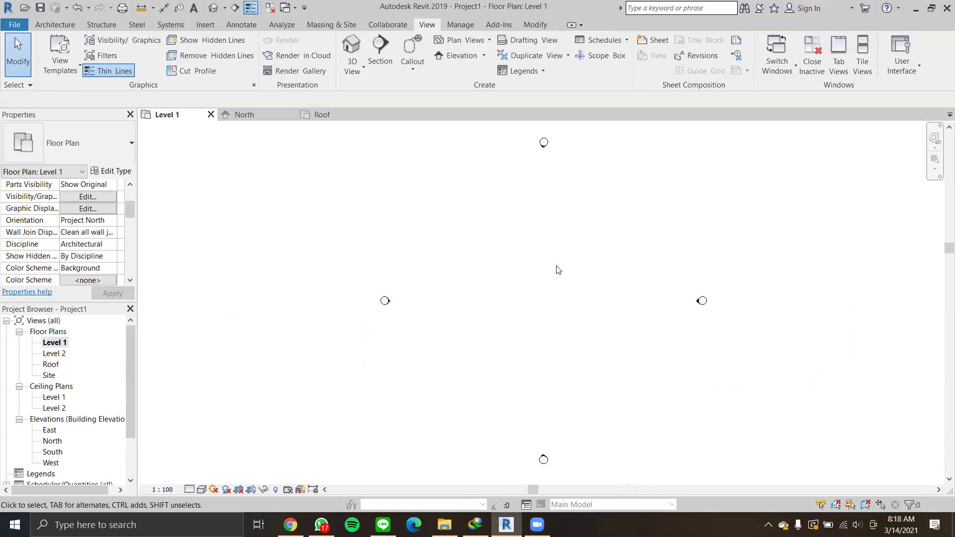
pyautogui.scroll(-2, 556, 270)
pyautogui.scroll(1, 556, 281)
pyautogui.moveTo(567, 283); pyautogui.dragTo(550, 288, button='middle')
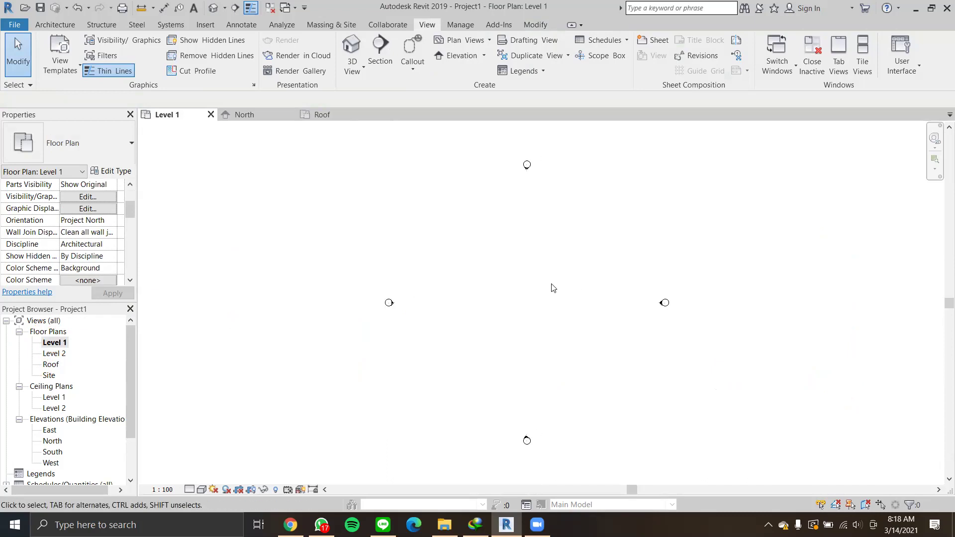
pyautogui.click(53, 353)
pyautogui.click(324, 315)
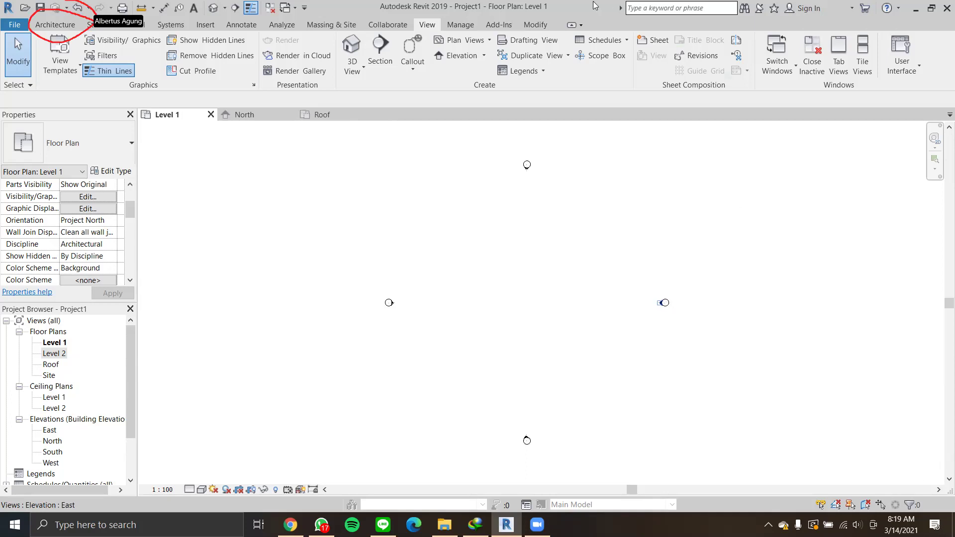
# Draw a rectangle of Generic - 200mm walls about 15 m wide and 21 m deep between the four elevation markers.
pyautogui.click(61, 29)
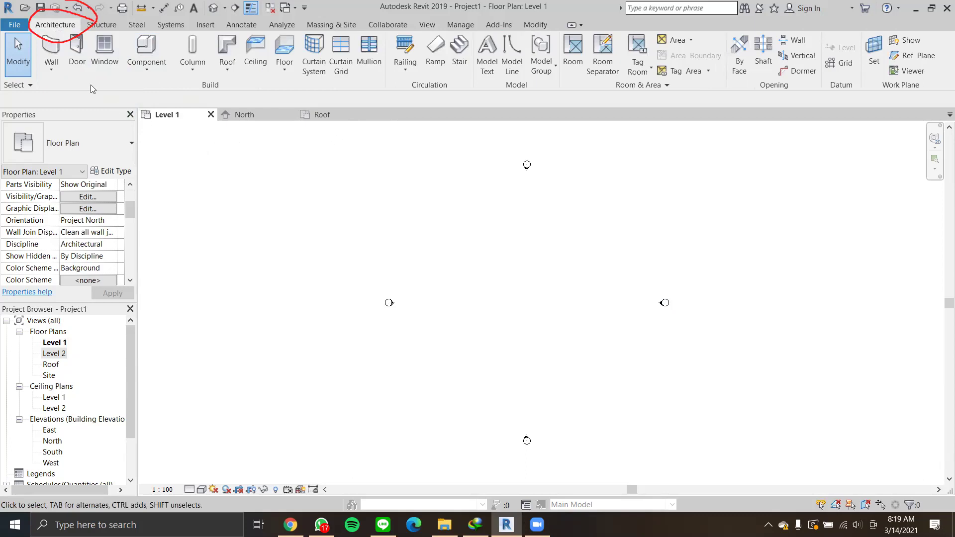
pyautogui.click(52, 52)
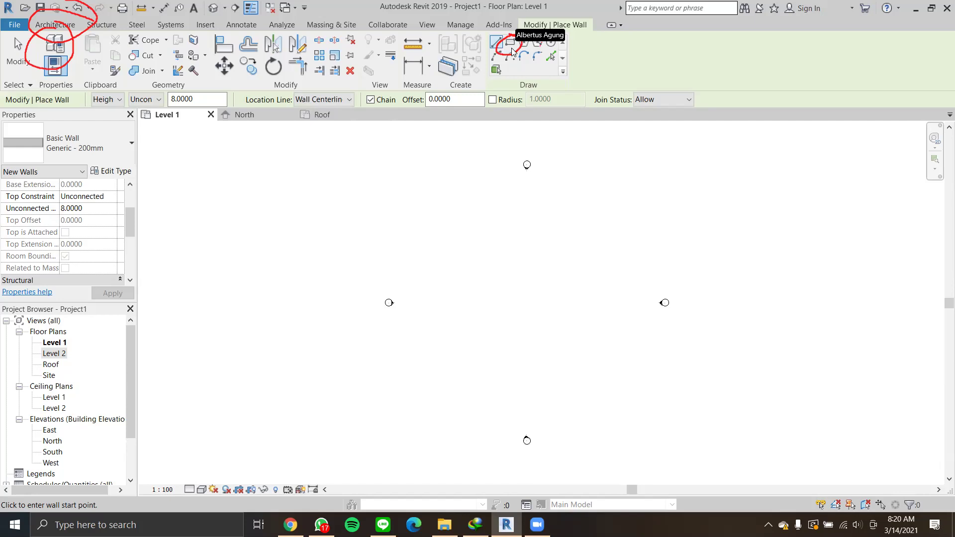
pyautogui.click(511, 45)
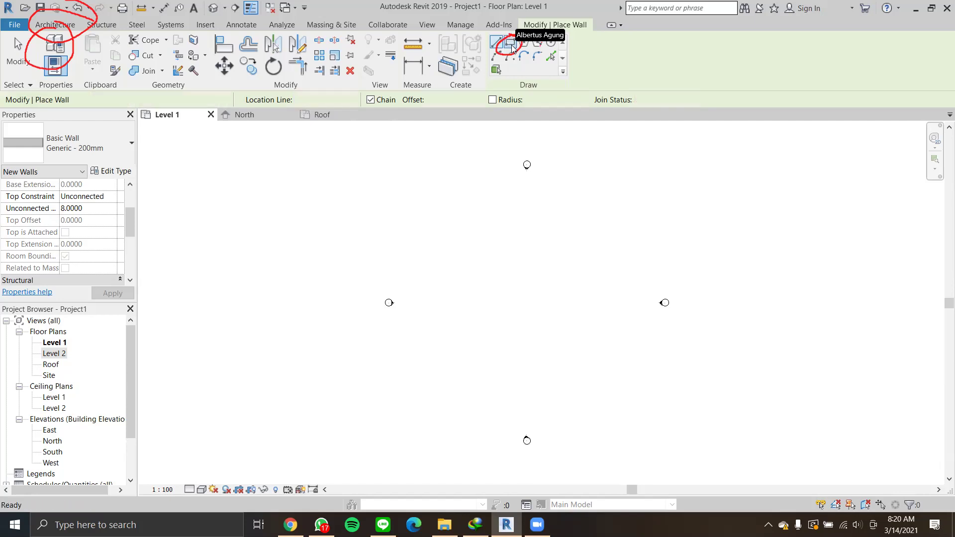
pyautogui.click(480, 225)
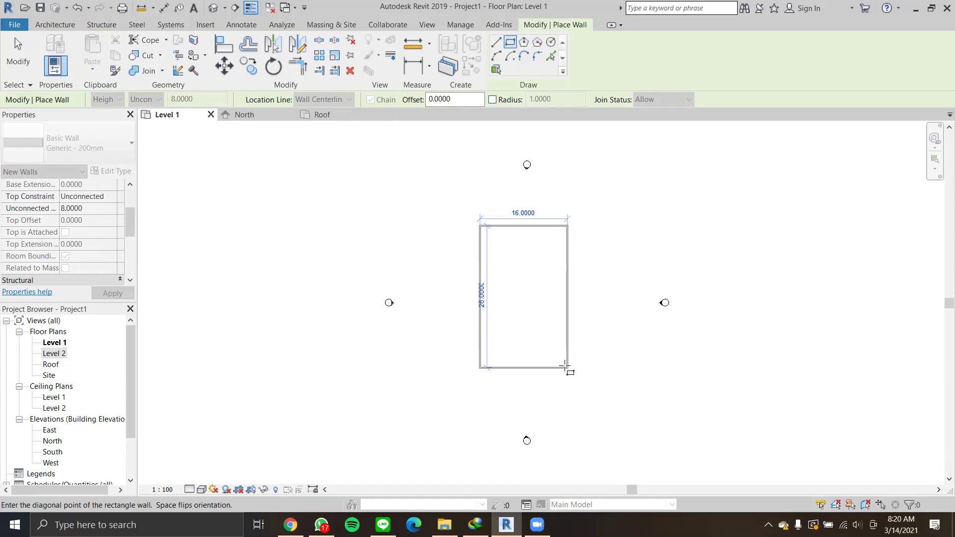
pyautogui.click(562, 367)
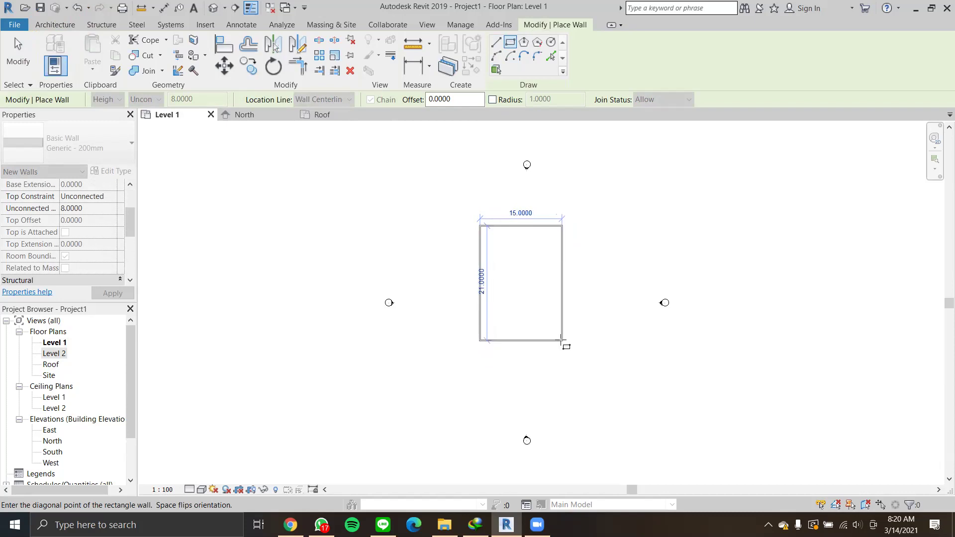
pyautogui.click(562, 341)
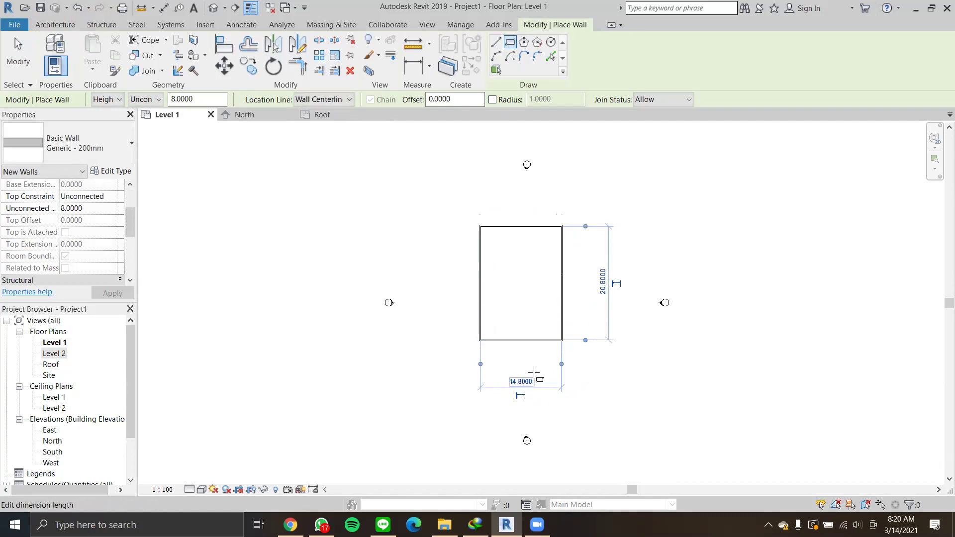
pyautogui.scroll(1, 534, 372)
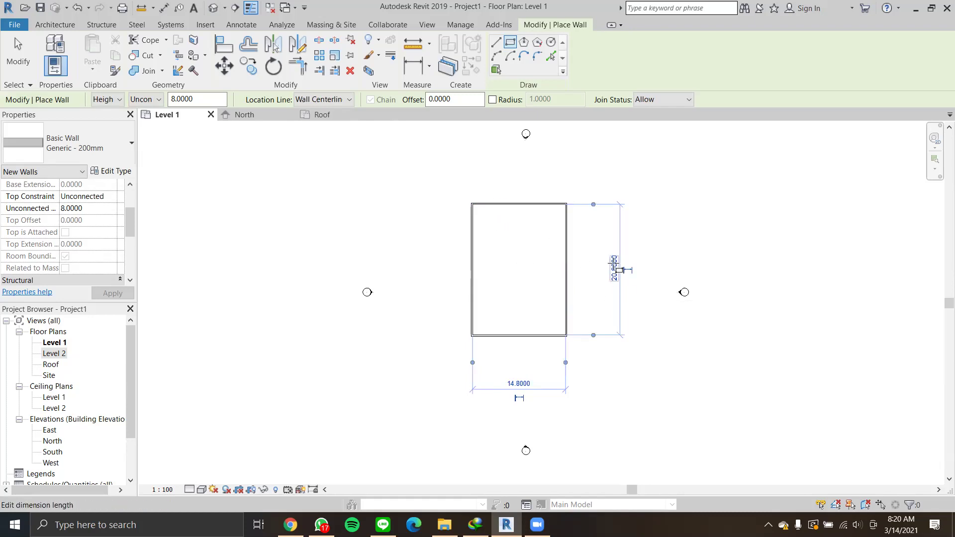
pyautogui.press('Escape')
pyautogui.press('Escape')
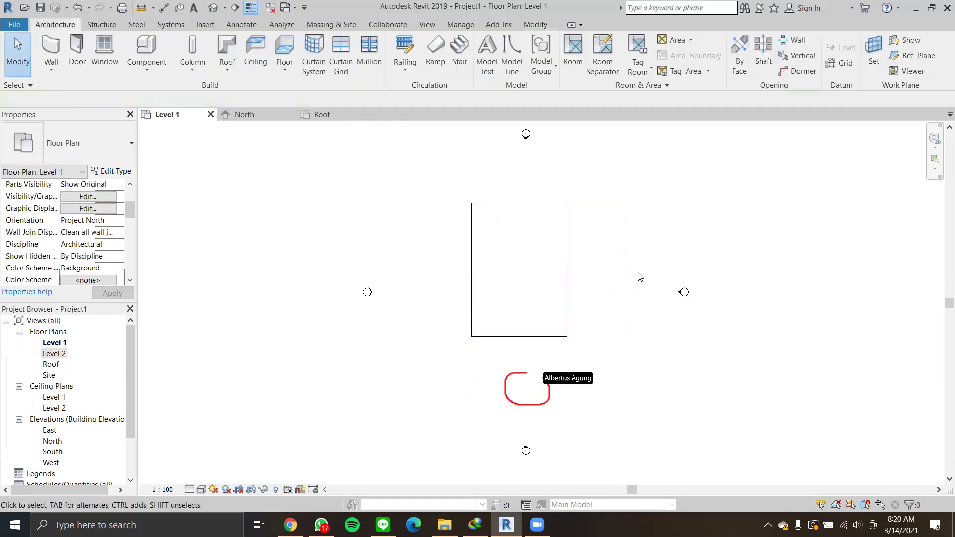
# Try converting the east wall's temporary width dimension into a permanent dimension, and undo the conversion.
pyautogui.click(567, 284)
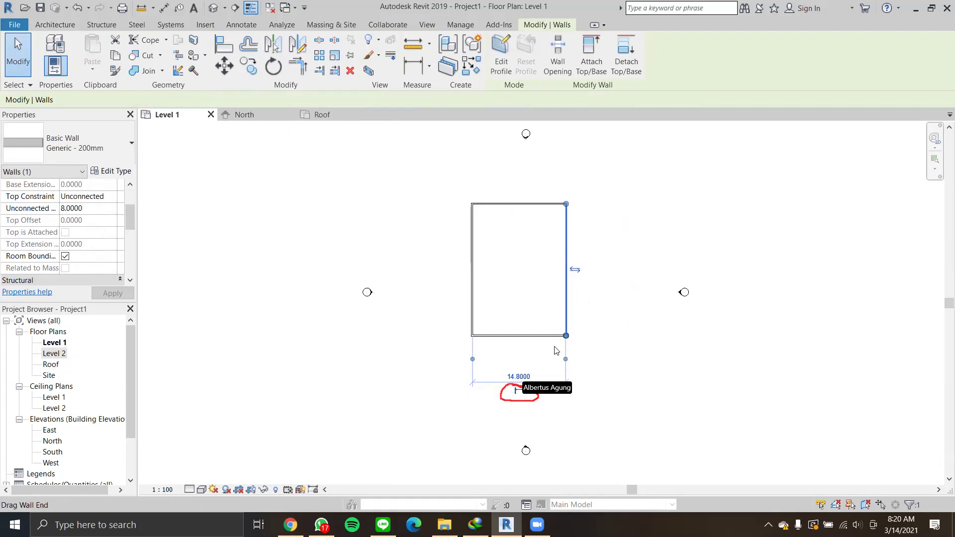
pyautogui.click(517, 391)
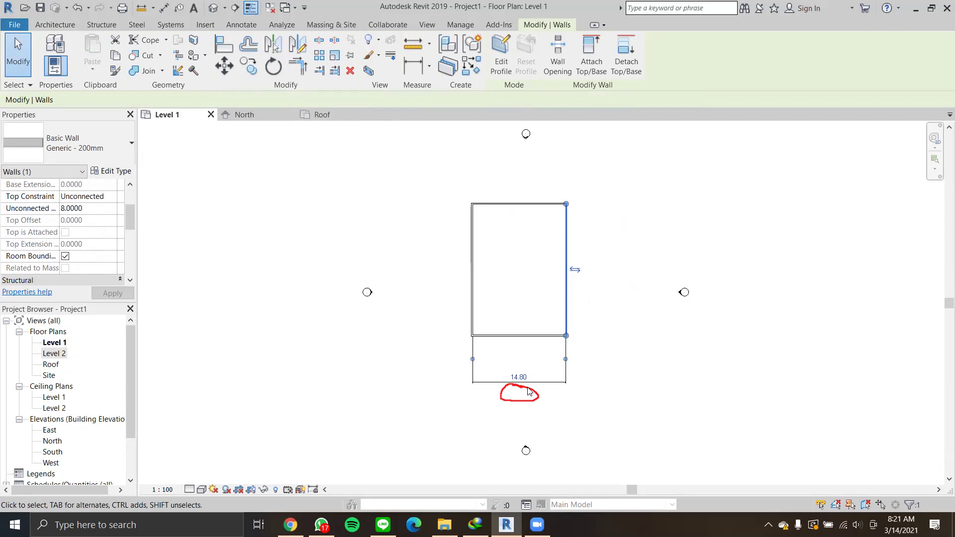
pyautogui.click(540, 358)
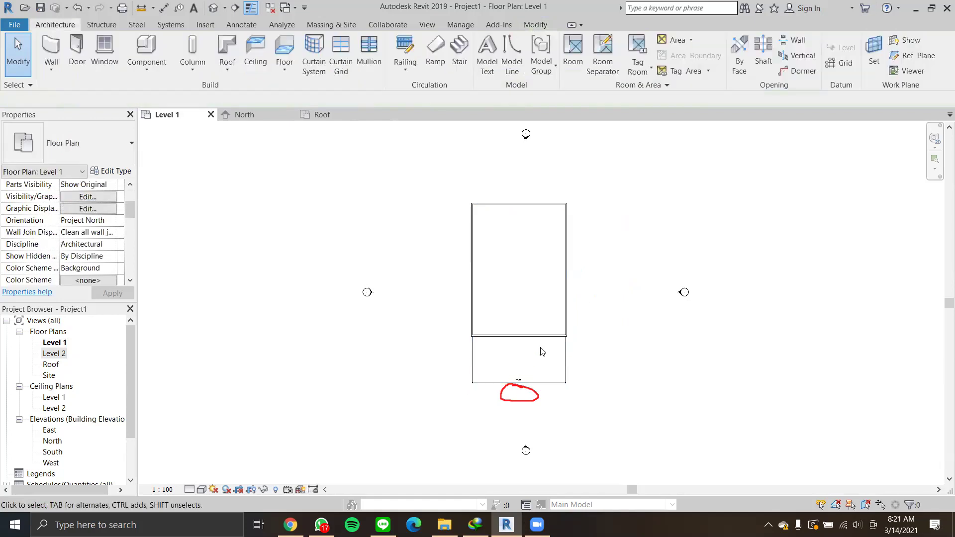
pyautogui.scroll(1, 525, 388)
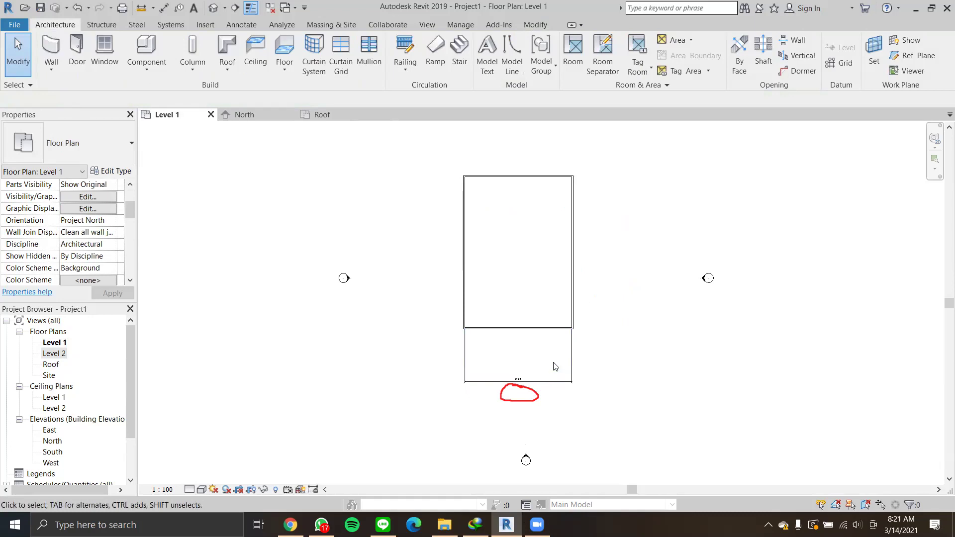
pyautogui.scroll(-1, 555, 367)
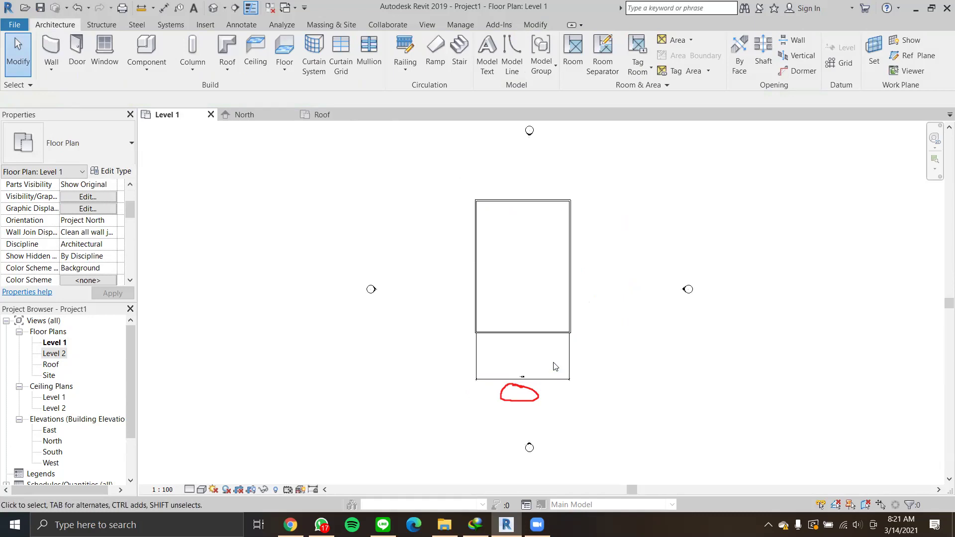
pyautogui.scroll(5, 565, 324)
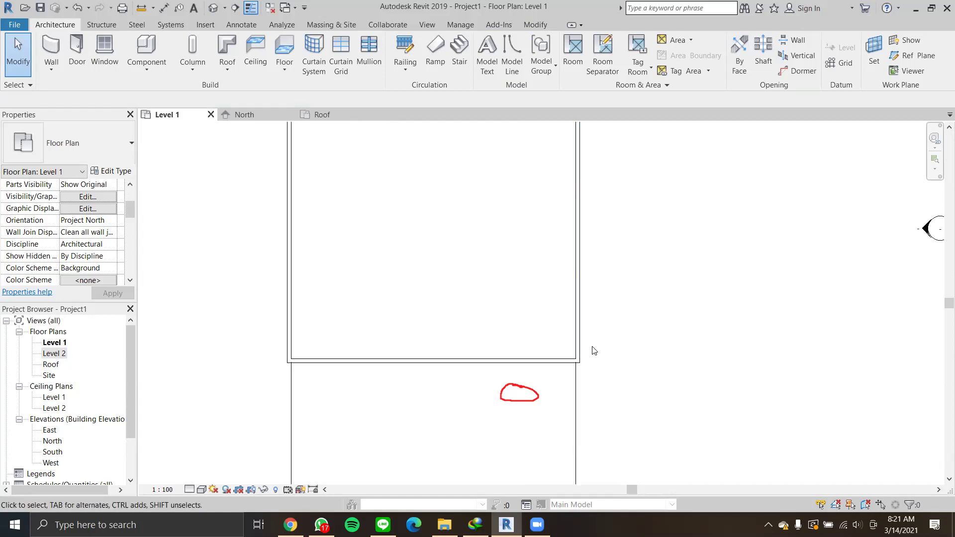
pyautogui.moveTo(536, 346); pyautogui.dragTo(624, 341, button='middle')
pyautogui.scroll(-1, 607, 340)
pyautogui.moveTo(431, 364); pyautogui.dragTo(472, 332, button='middle')
pyautogui.scroll(-2, 471, 294)
pyautogui.hotkey('ctrl', 'z')
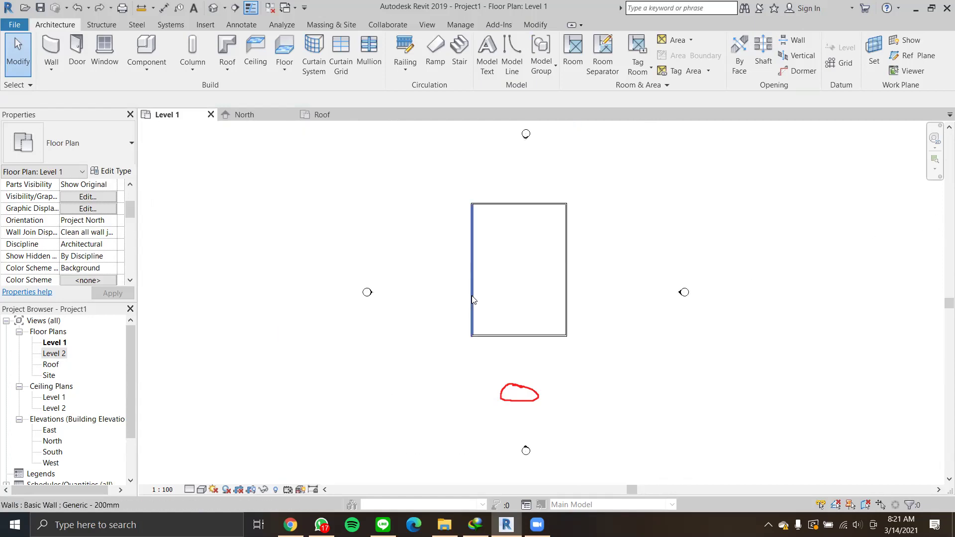
pyautogui.scroll(1, 500, 301)
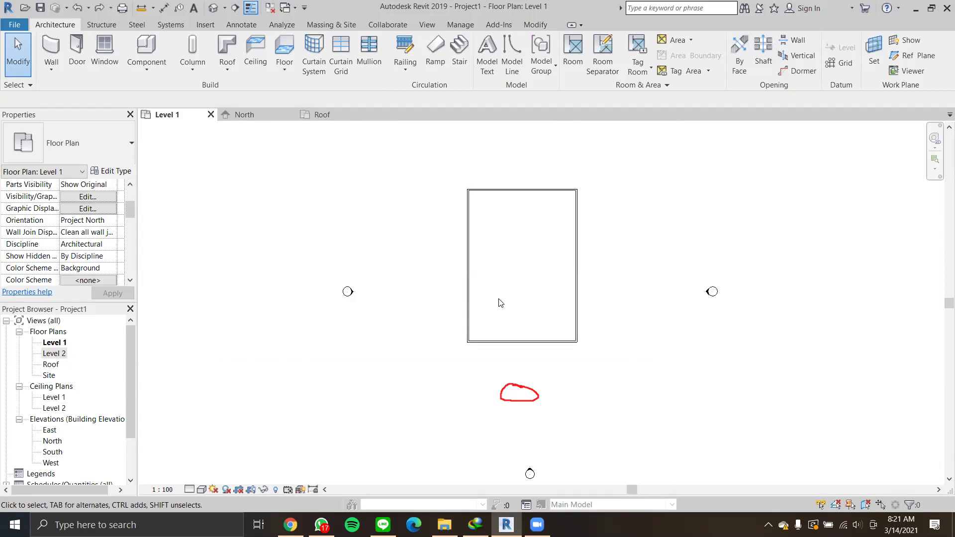
pyautogui.click(576, 287)
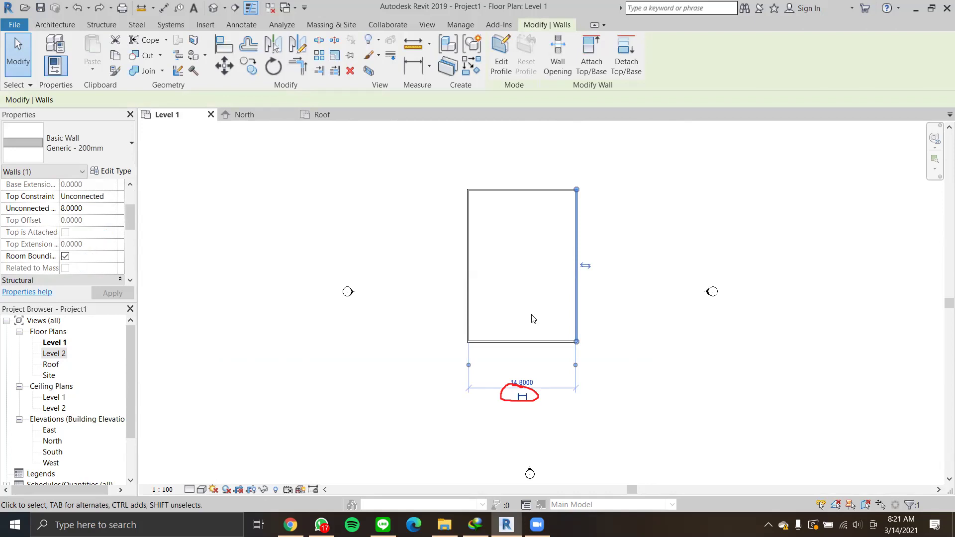
pyautogui.click(524, 293)
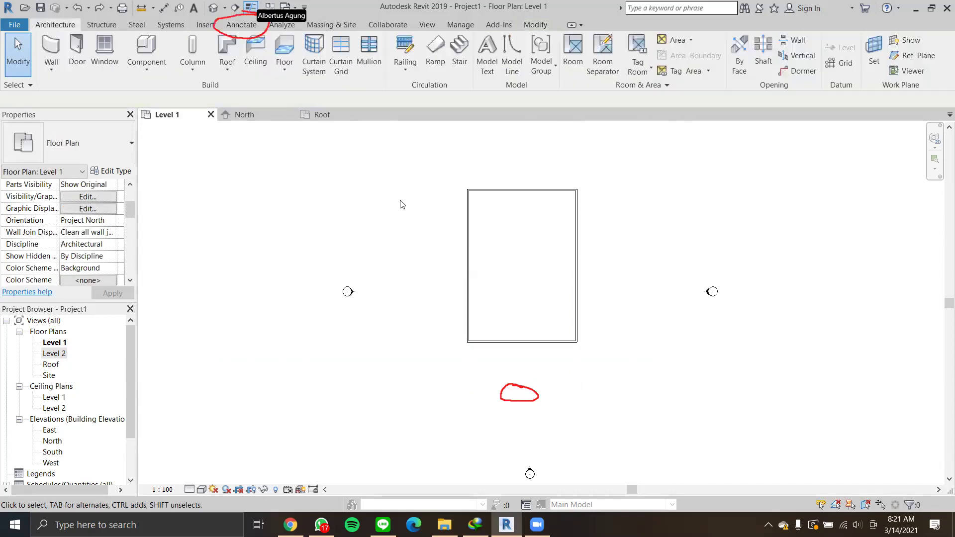
# Place an aligned dimension between the west and east wall centrelines, just above the north wall.
pyautogui.click(242, 26)
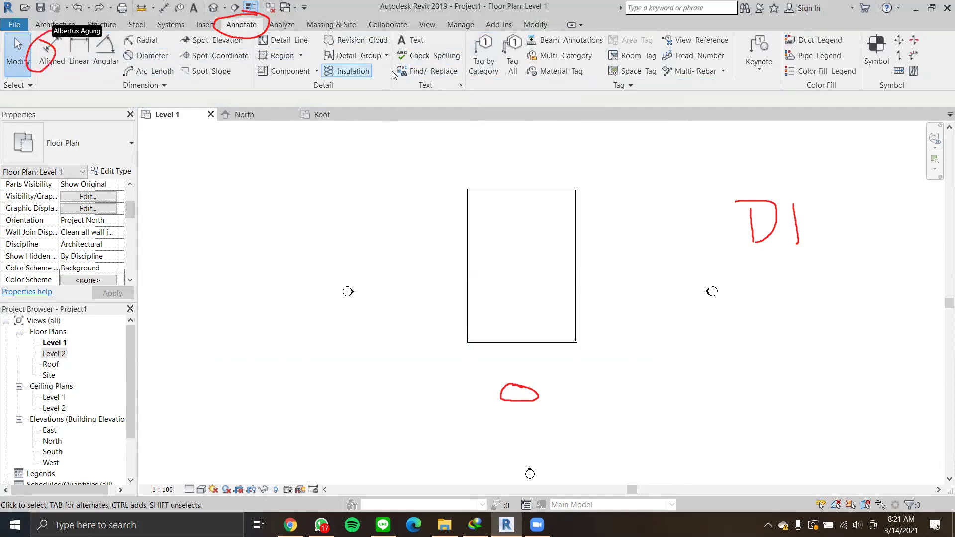
pyautogui.click(40, 70)
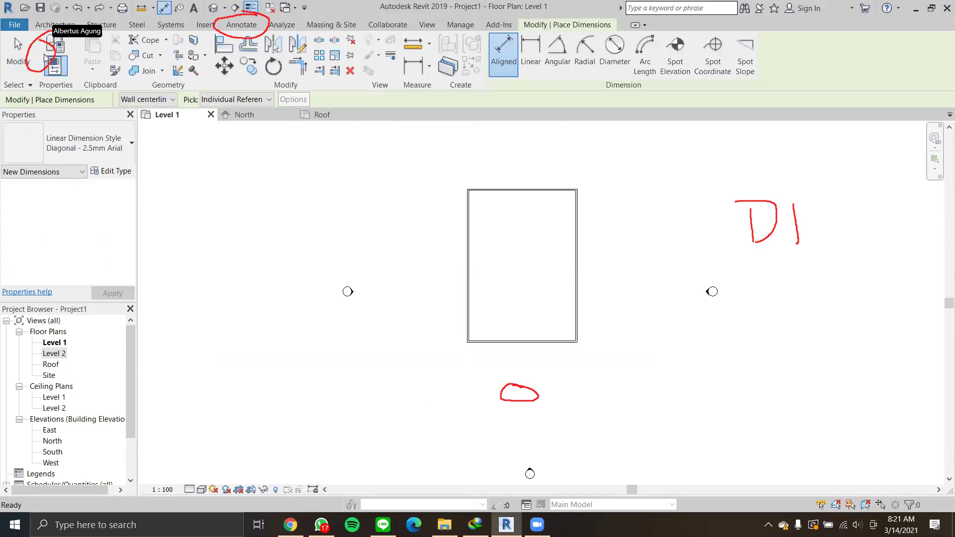
pyautogui.scroll(2, 472, 183)
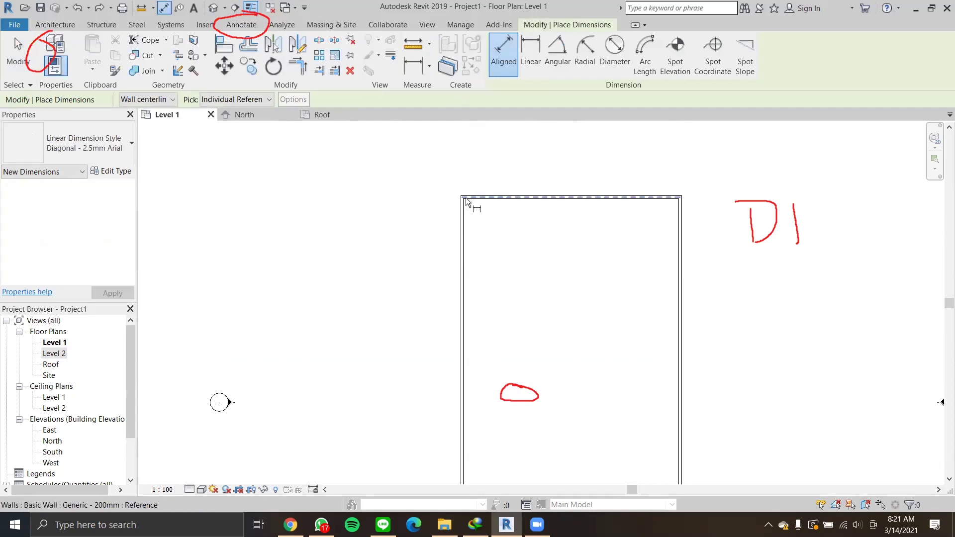
pyautogui.scroll(2, 465, 198)
pyautogui.scroll(2, 540, 184)
pyautogui.moveTo(633, 198); pyautogui.dragTo(420, 211, button='middle')
pyautogui.scroll(-2, 416, 210)
pyautogui.scroll(2, 293, 227)
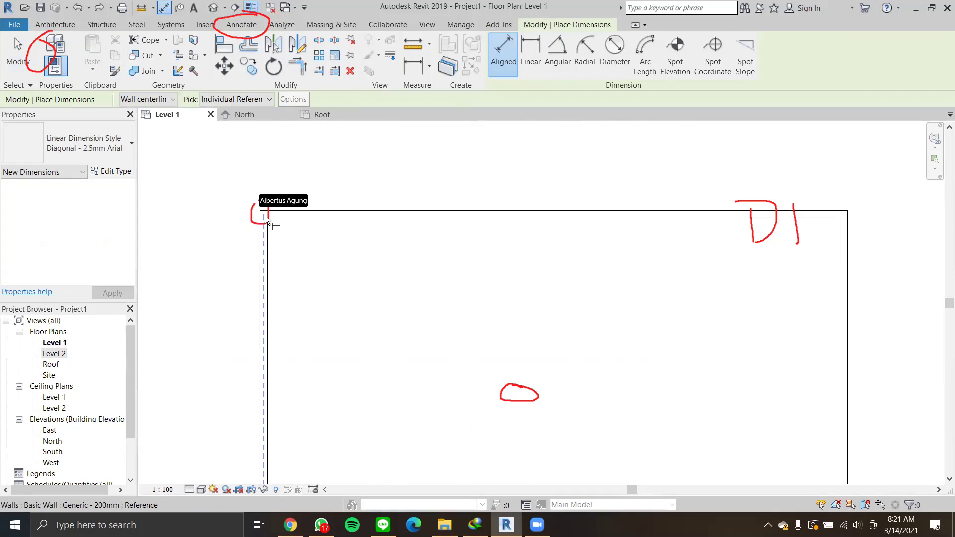
pyautogui.scroll(2, 262, 217)
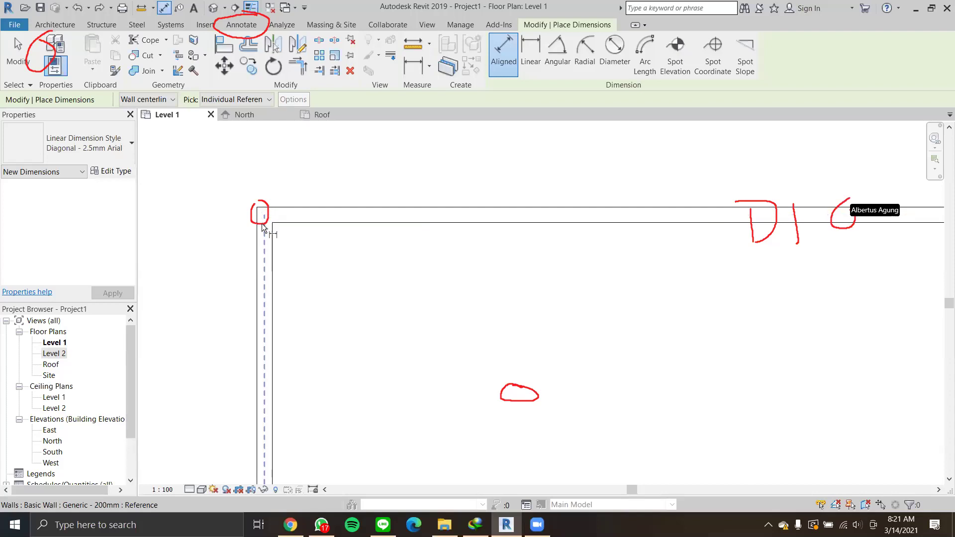
pyautogui.scroll(-2, 262, 229)
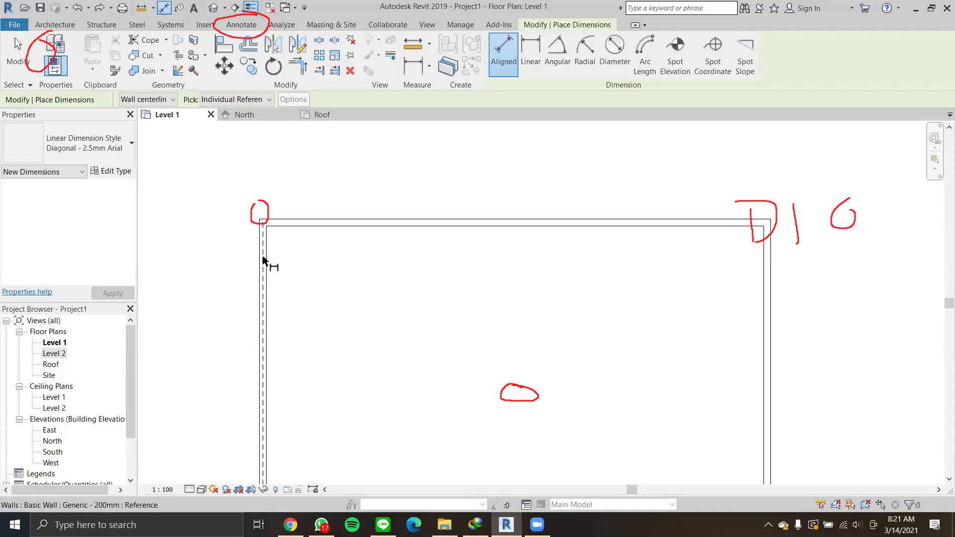
pyautogui.click(262, 269)
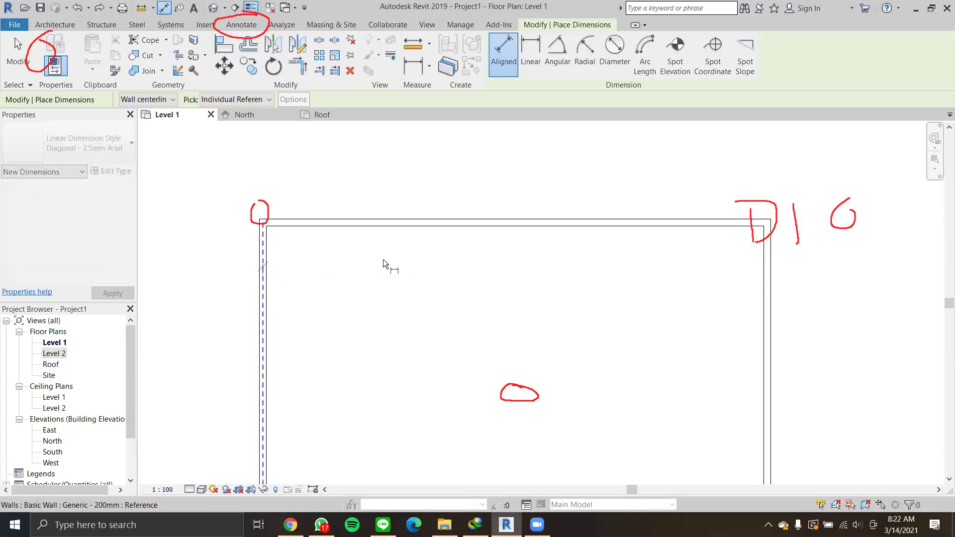
pyautogui.click(765, 293)
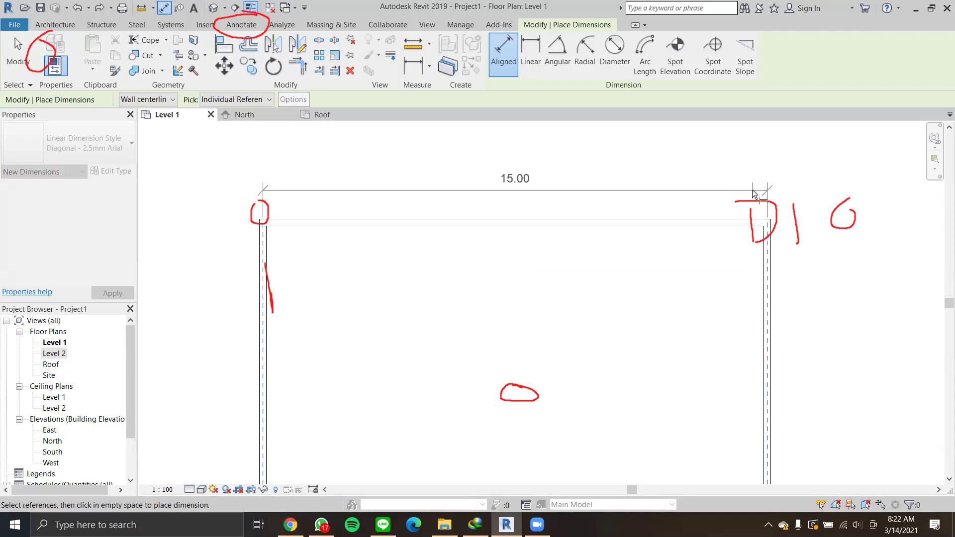
pyautogui.scroll(-1, 756, 172)
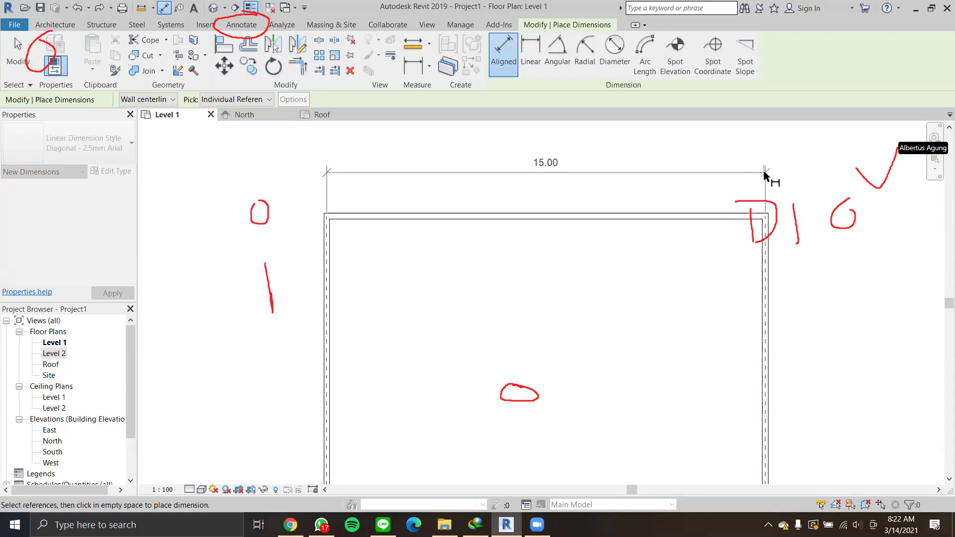
pyautogui.click(764, 175)
pyautogui.moveTo(717, 255); pyautogui.dragTo(605, 237, button='middle')
pyautogui.scroll(-2, 620, 249)
pyautogui.scroll(3, 562, 175)
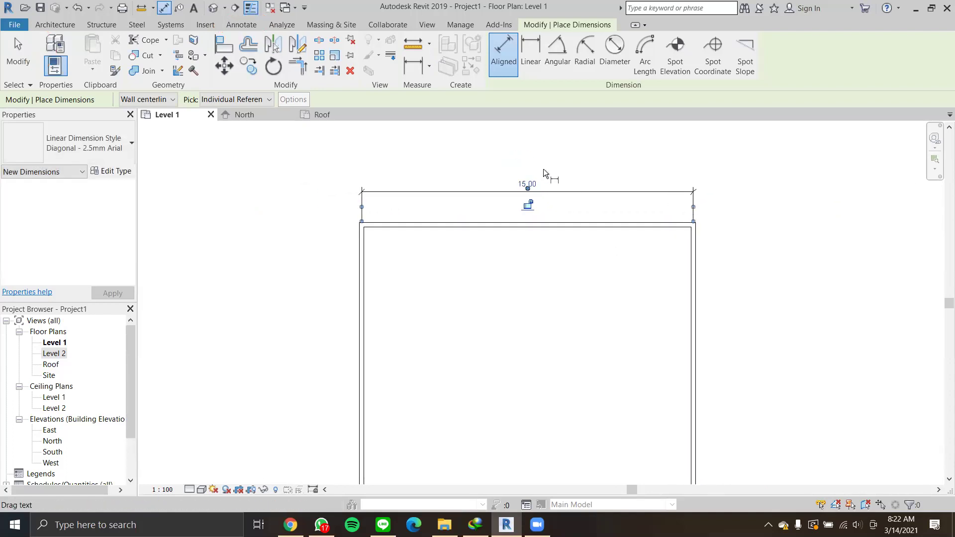
pyautogui.click(583, 166)
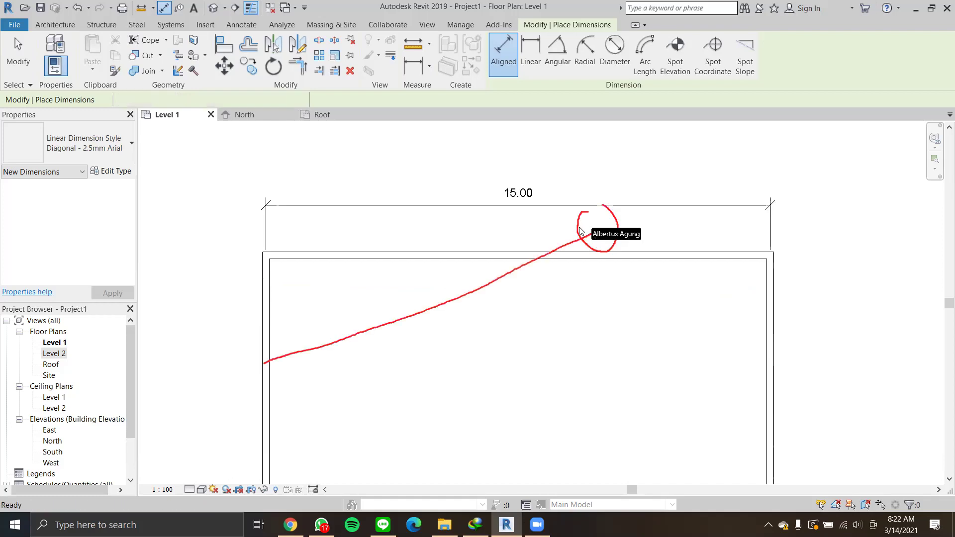
pyautogui.press('Escape')
pyautogui.press('Escape')
# Place an aligned dimension between the outer faces of the west and east walls, just above the existing centreline dimension.
pyautogui.moveTo(366, 315); pyautogui.dragTo(398, 242, button='middle')
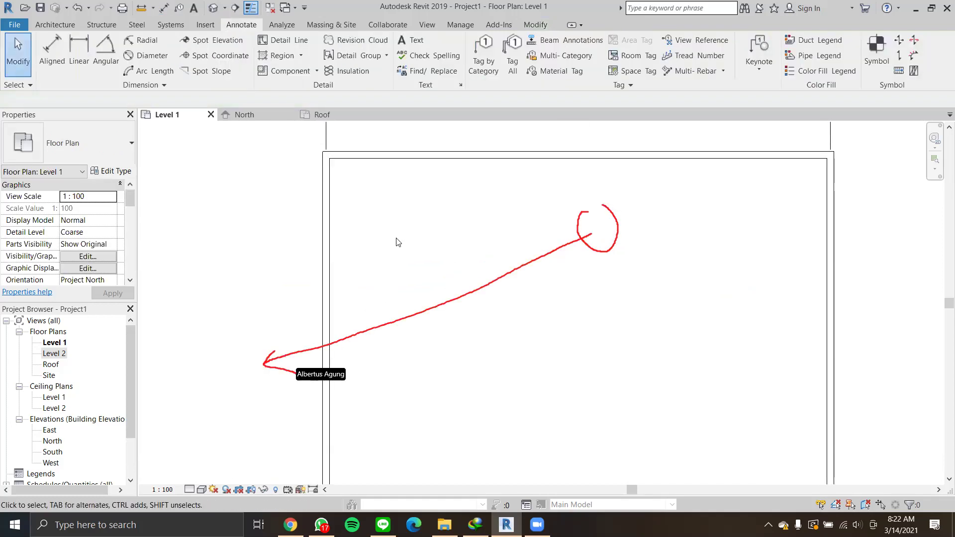
pyautogui.press('d')
pyautogui.press('i')
pyautogui.scroll(-1, 327, 229)
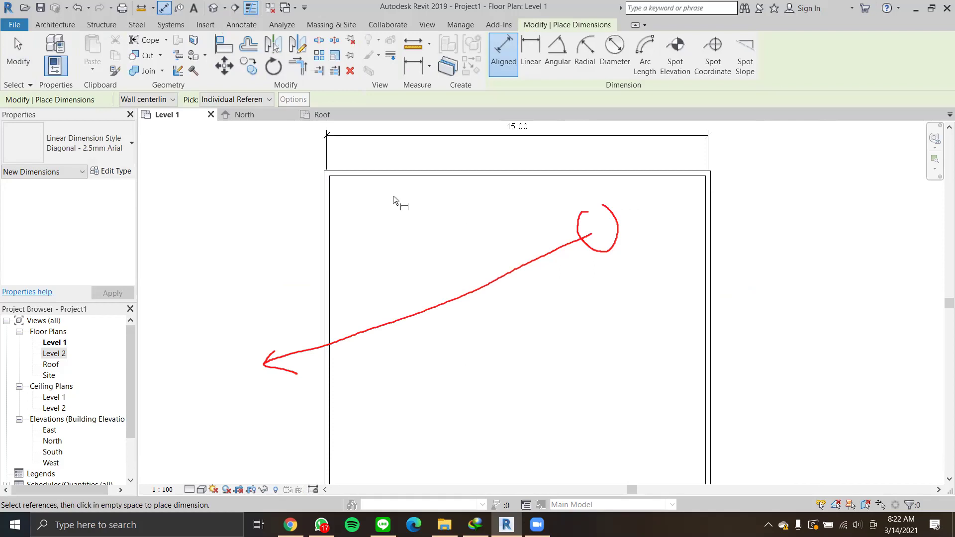
pyautogui.scroll(5, 303, 160)
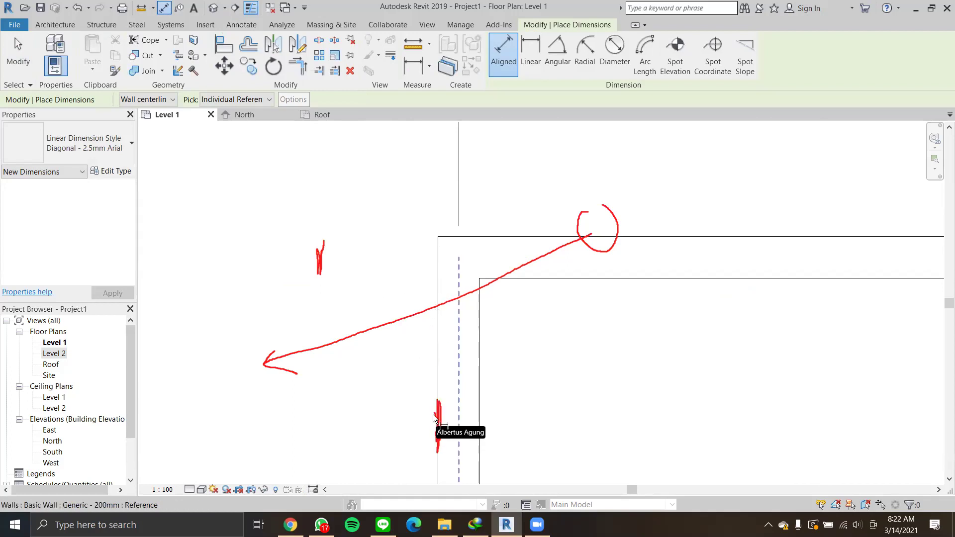
pyautogui.moveTo(434, 414); pyautogui.dragTo(447, 356, button='middle')
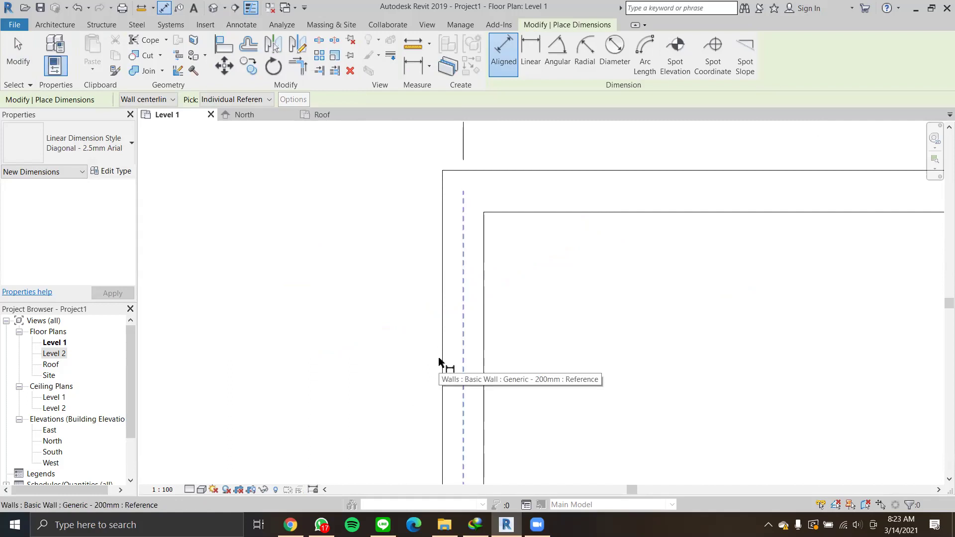
pyautogui.press('Tab')
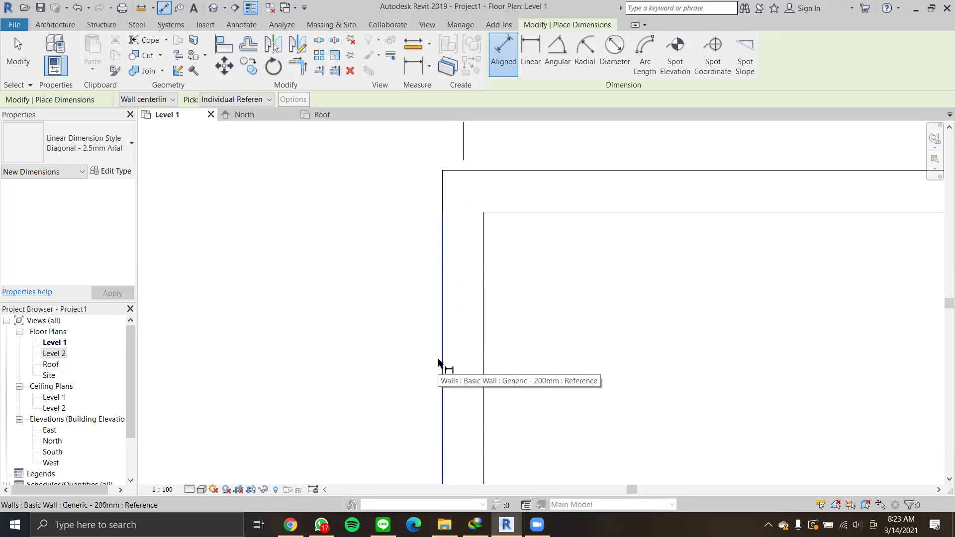
pyautogui.click(438, 361)
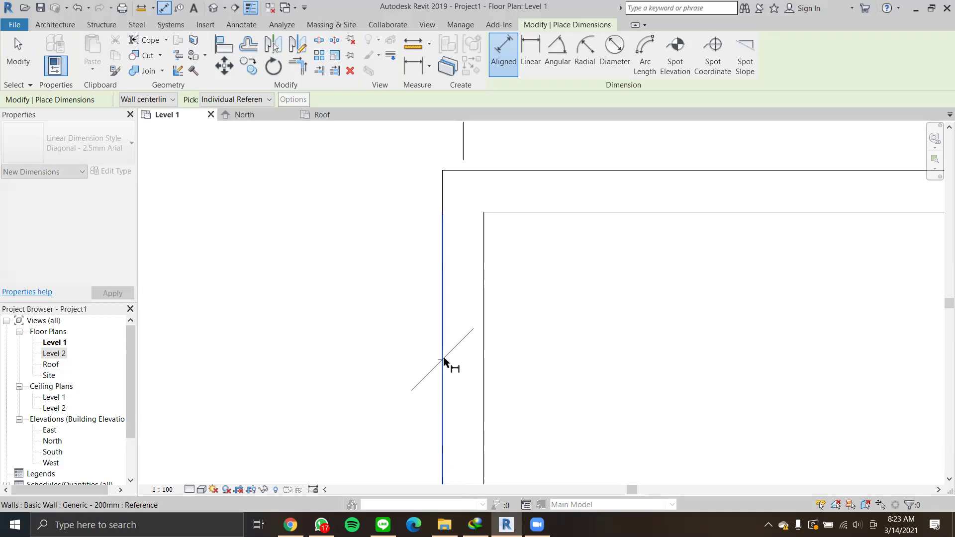
pyautogui.scroll(-3, 517, 328)
pyautogui.scroll(-2, 600, 324)
pyautogui.moveTo(720, 350); pyautogui.dragTo(384, 301, button='middle')
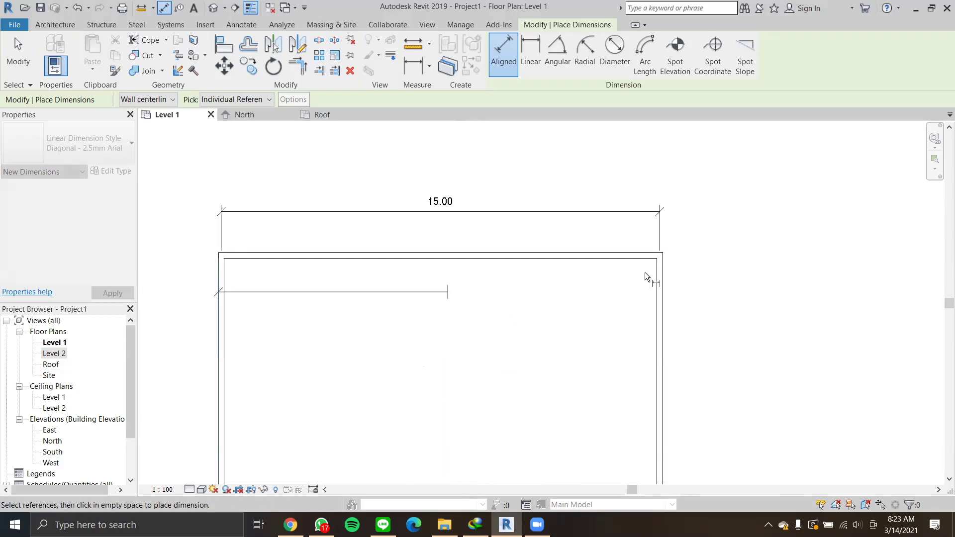
pyautogui.scroll(2, 652, 264)
pyautogui.press('Tab')
pyautogui.click(667, 259)
pyautogui.scroll(-1, 635, 217)
pyautogui.scroll(-2, 635, 217)
pyautogui.click(674, 214)
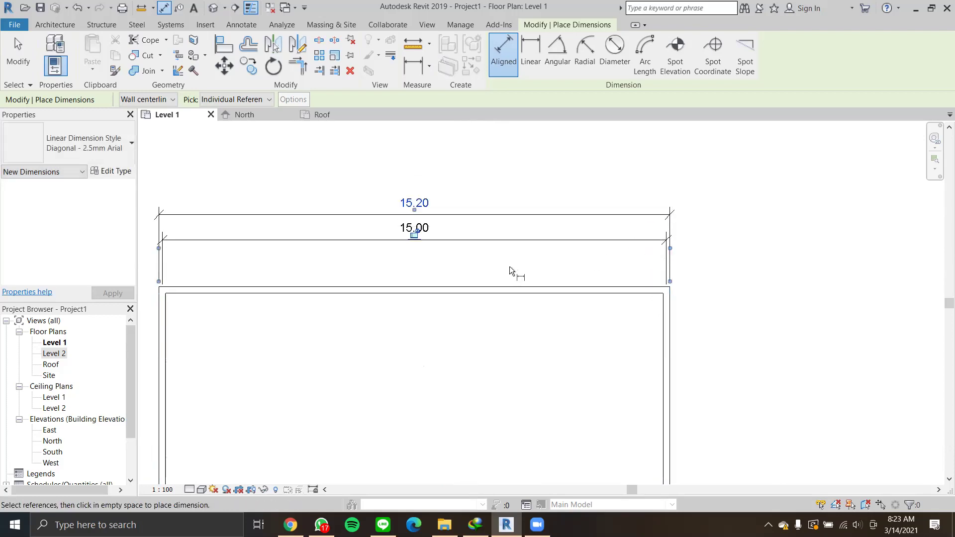
pyautogui.moveTo(476, 256); pyautogui.dragTo(509, 240, button='middle')
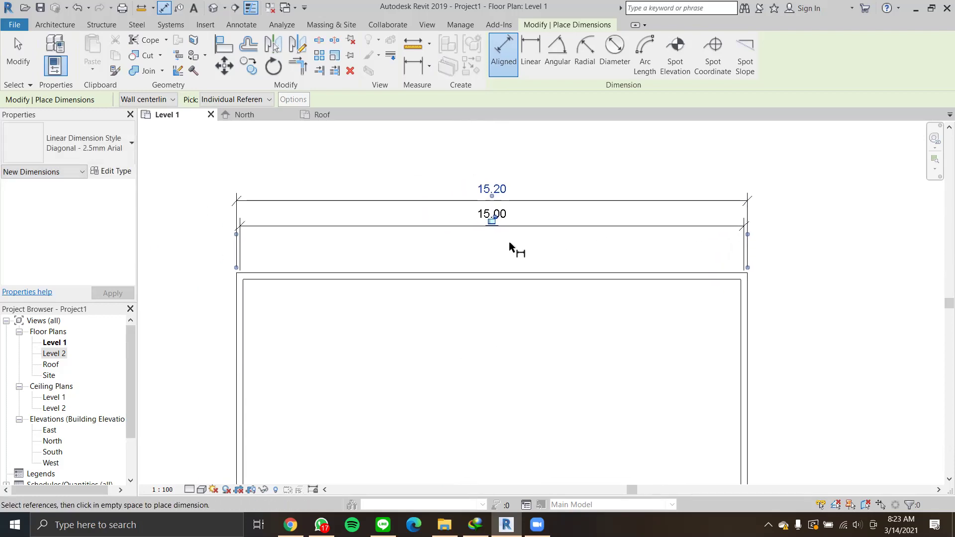
pyautogui.press('Escape')
pyautogui.press('Escape')
pyautogui.press('Escape')
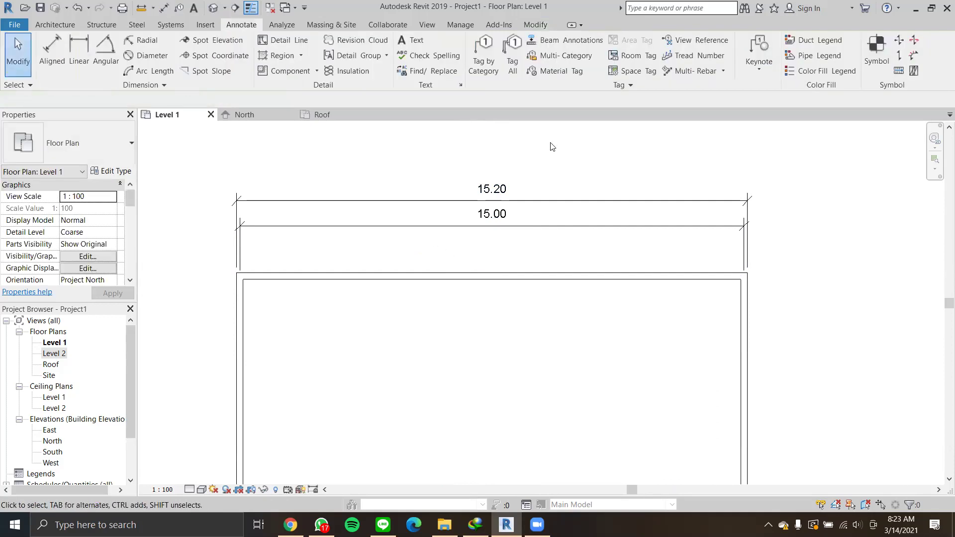
# Move the east wall by setting its centreline distance from the west wall to 16 m.
pyautogui.click(557, 228)
pyautogui.press('Escape')
pyautogui.moveTo(528, 252); pyautogui.dragTo(537, 232, button='middle')
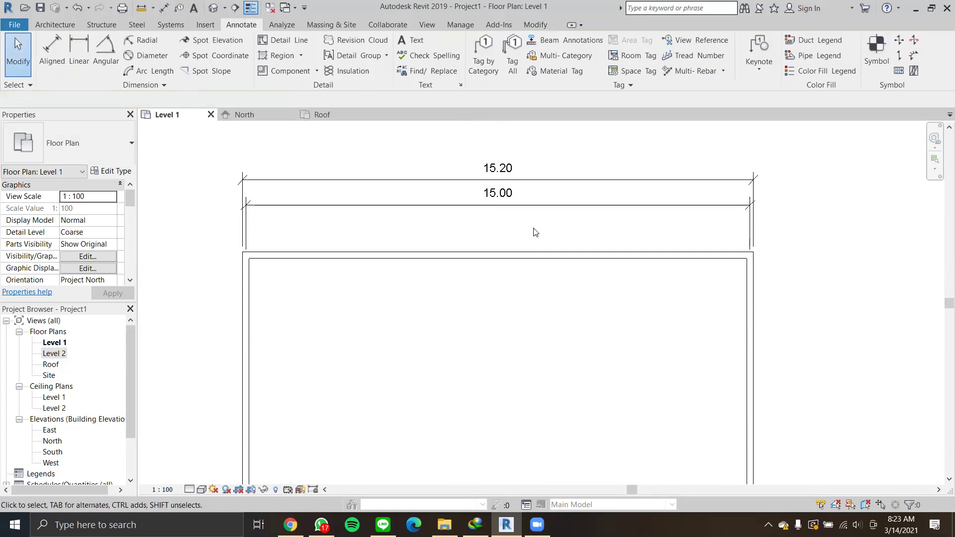
pyautogui.scroll(-1, 538, 235)
pyautogui.moveTo(585, 319); pyautogui.dragTo(568, 304, button='middle')
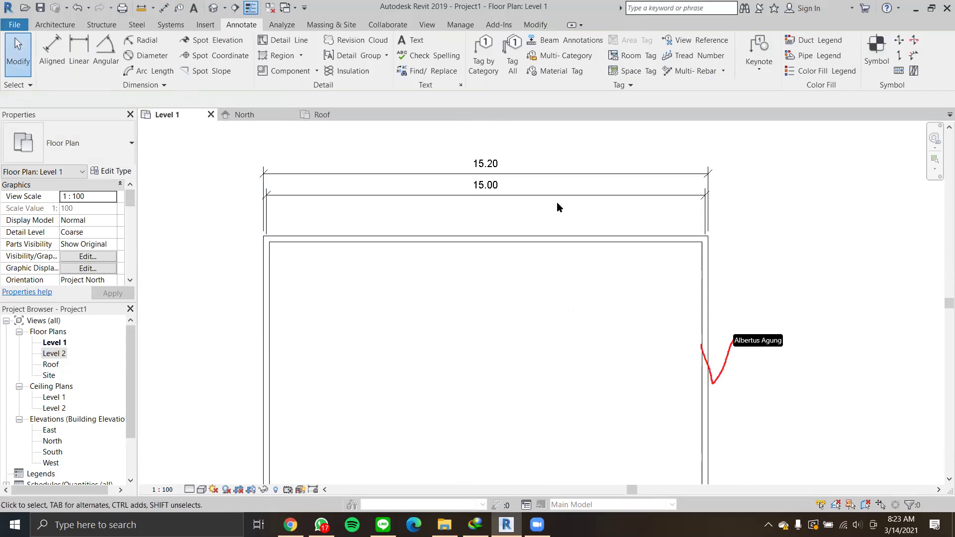
pyautogui.click(705, 340)
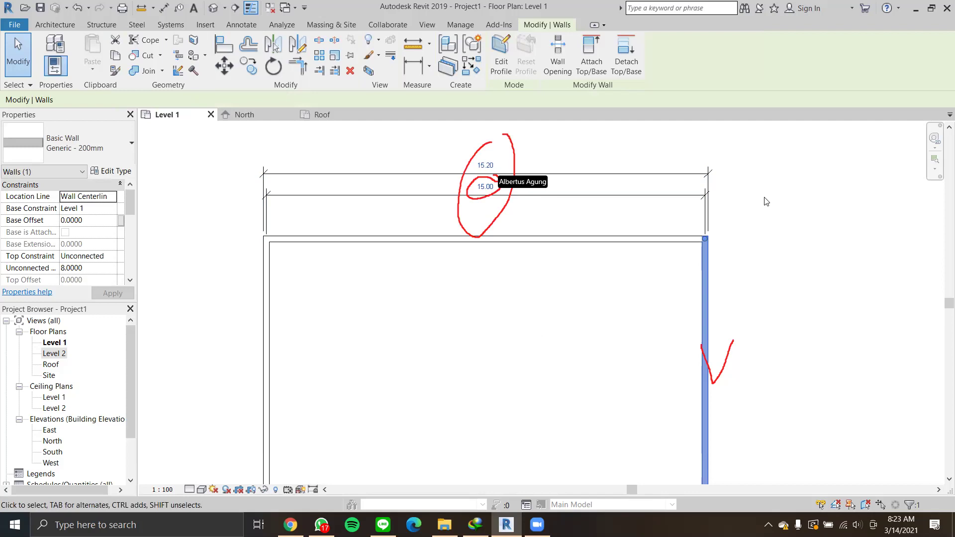
pyautogui.click(487, 187)
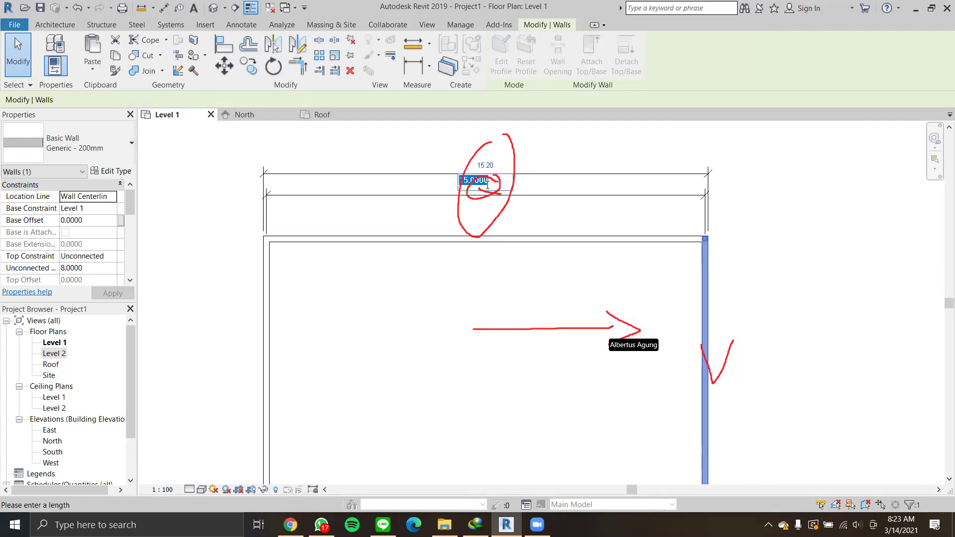
pyautogui.write('1')
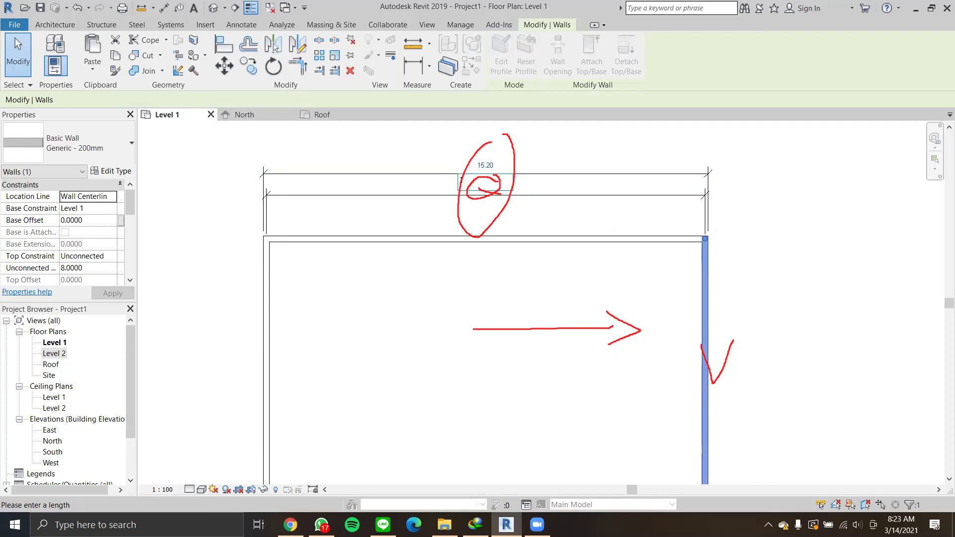
pyautogui.write('6')
pyautogui.press('Return')
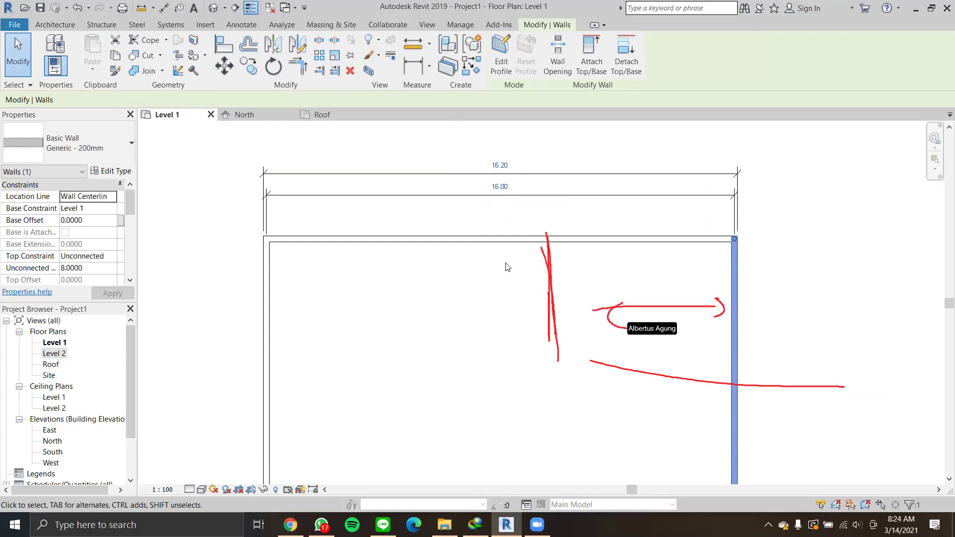
pyautogui.click(514, 298)
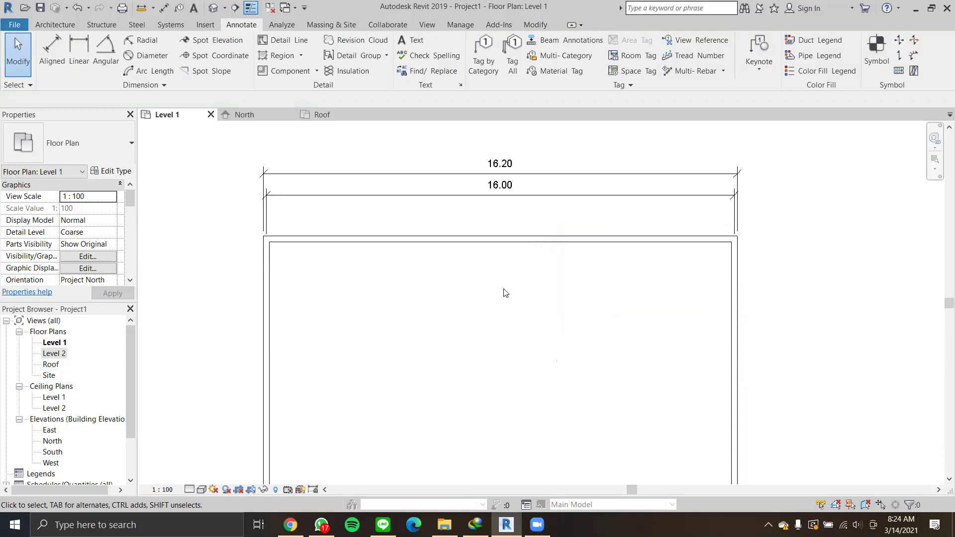
# Save the project in the Documents folder as Latihan 1, with the Project Files (*.rvt) type.
pyautogui.click(40, 28)
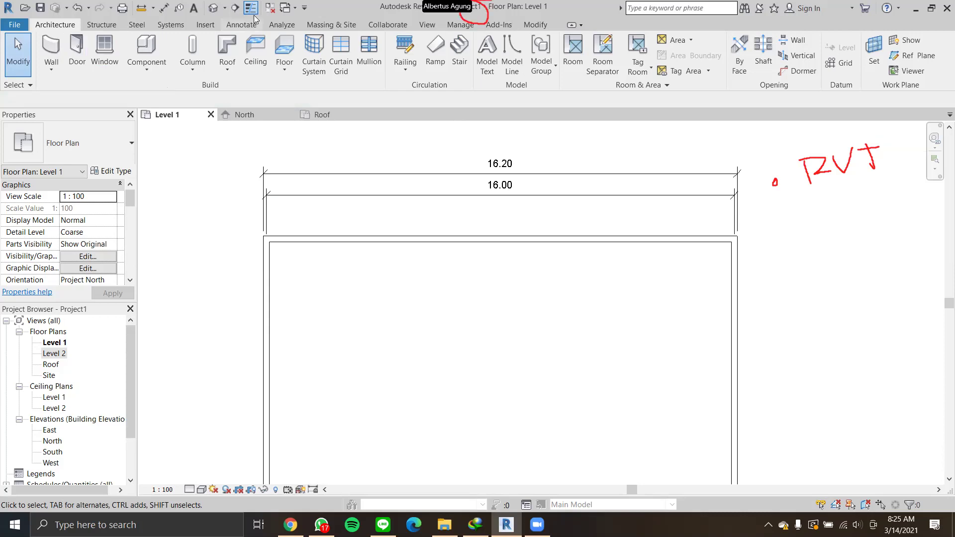
pyautogui.click(22, 27)
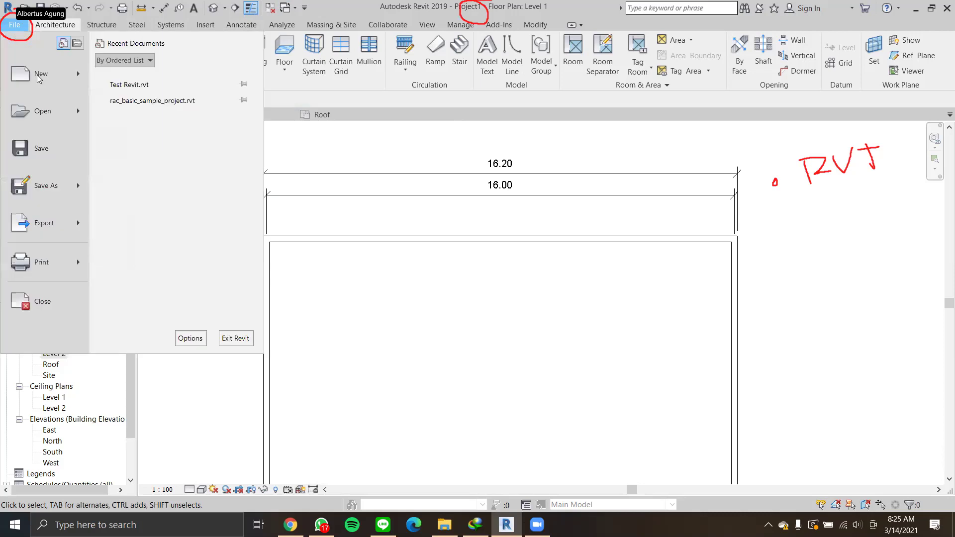
pyautogui.moveTo(54, 187)
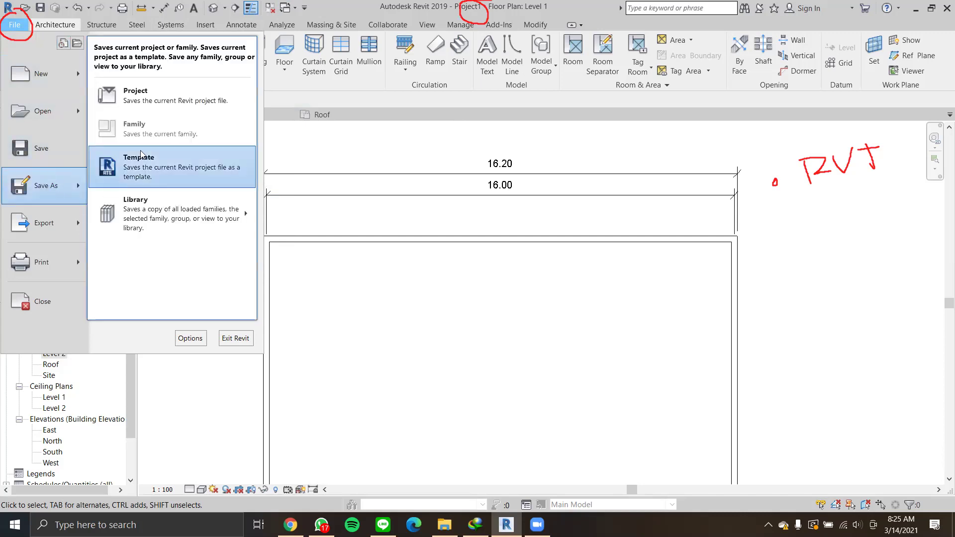
pyautogui.click(147, 108)
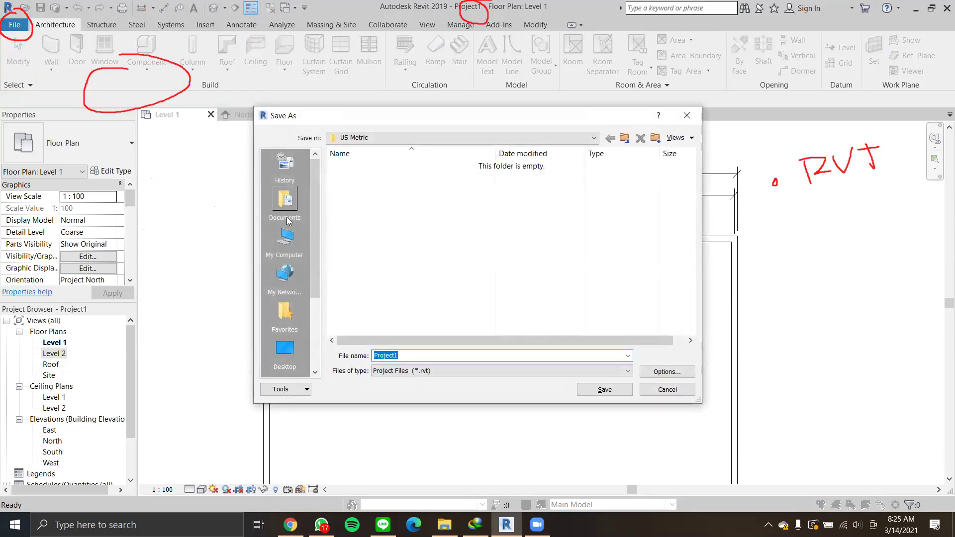
pyautogui.click(287, 221)
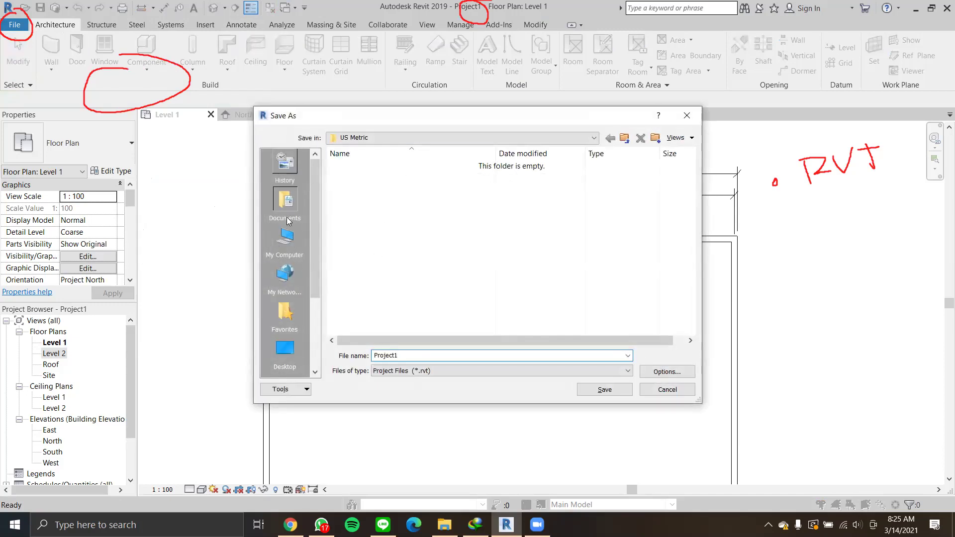
pyautogui.click(404, 357)
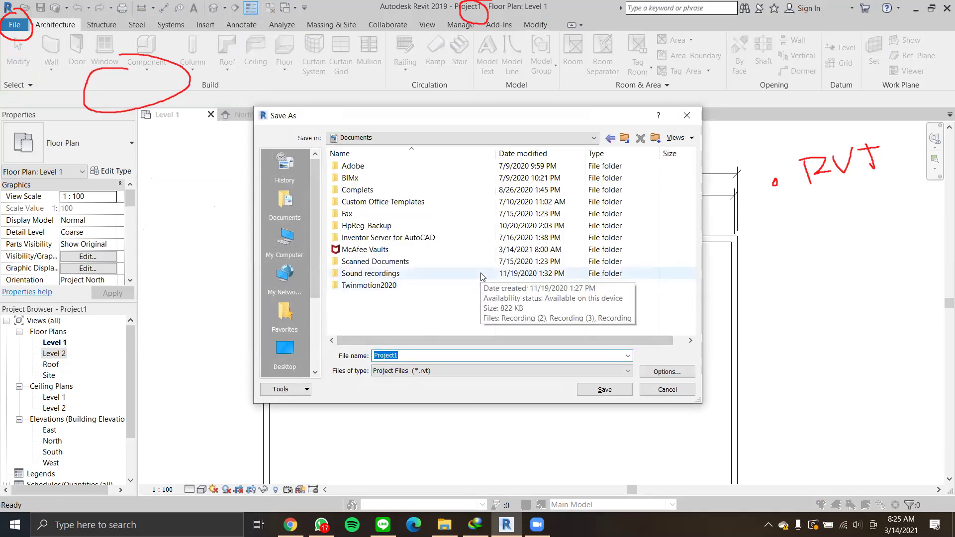
pyautogui.write('Latihan 1')
pyautogui.moveTo(434, 360); pyautogui.dragTo(423, 357)
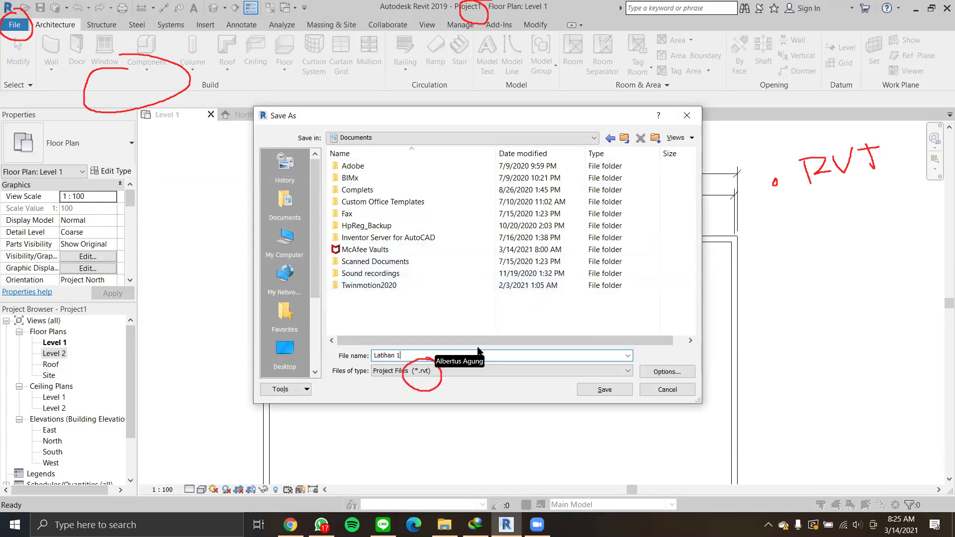
pyautogui.click(466, 370)
pyautogui.click(465, 371)
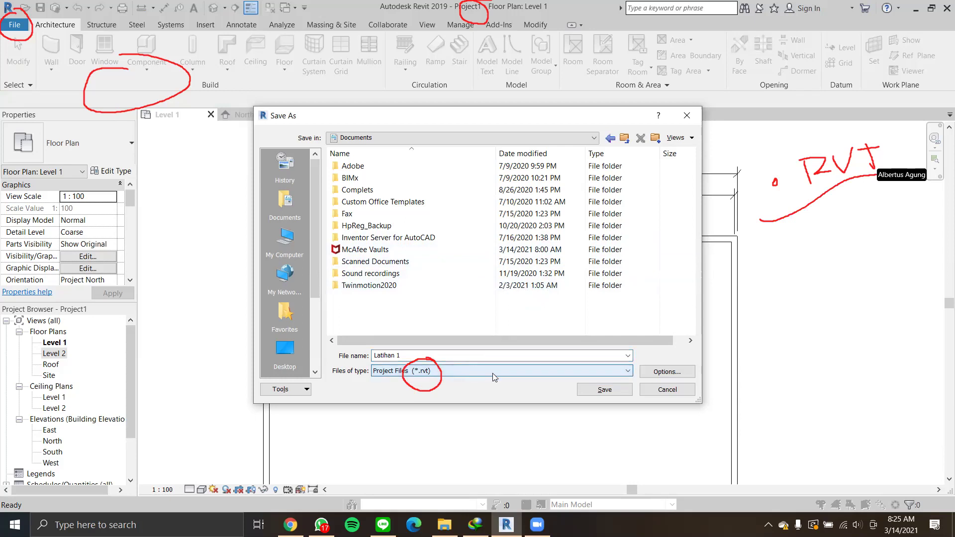
pyautogui.click(592, 389)
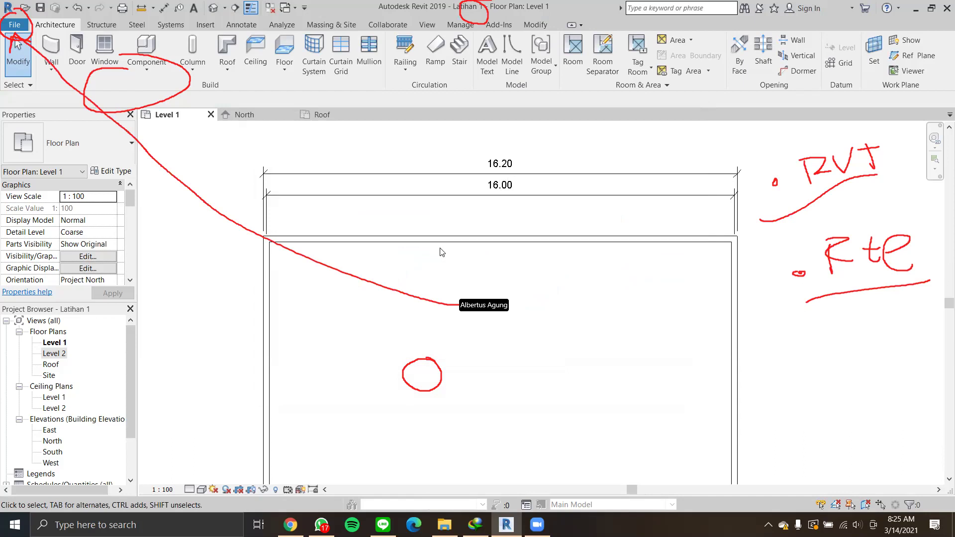
# Examine the option for saving the project as an .rte template, and leave without saving.
pyautogui.click(11, 28)
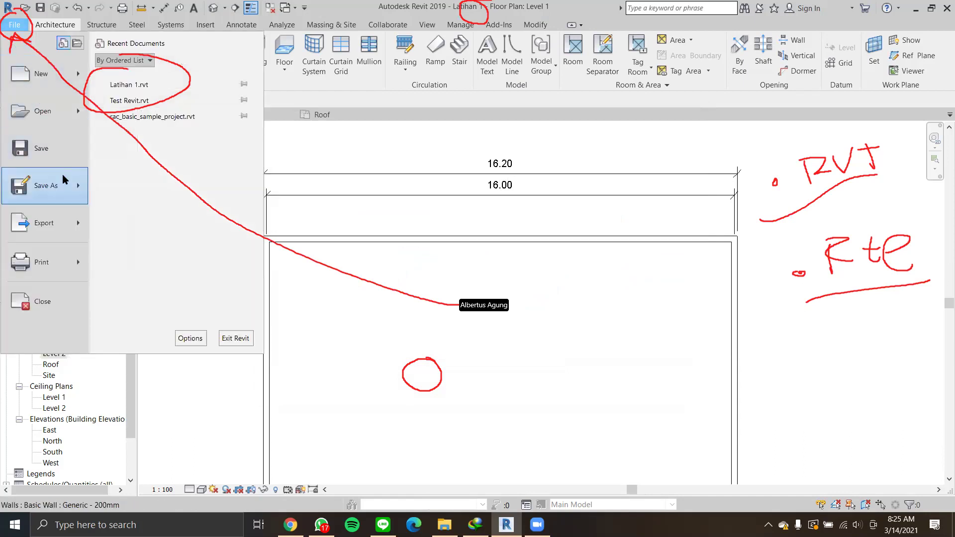
pyautogui.moveTo(67, 188)
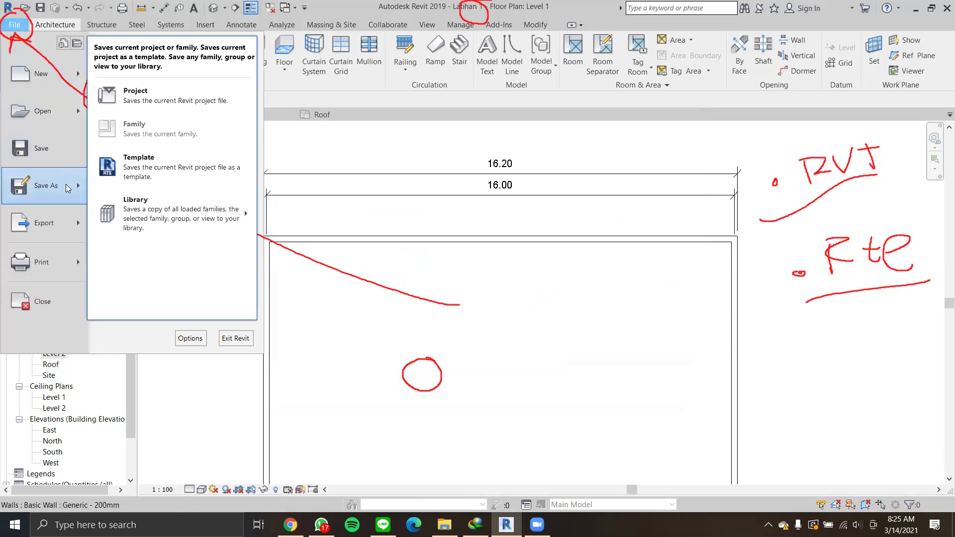
pyautogui.click(130, 172)
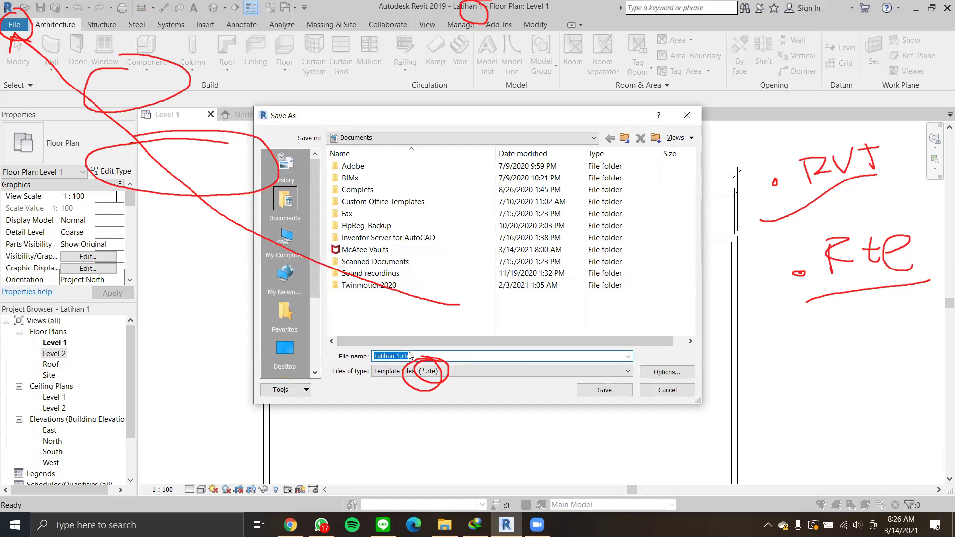
pyautogui.click(646, 392)
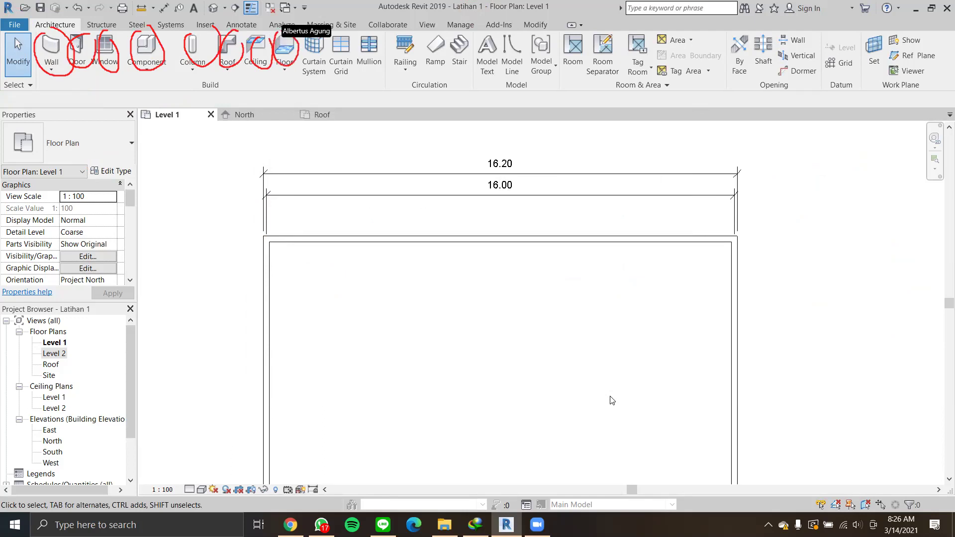
# Inspect the type properties of the north wall and close them without changes.
pyautogui.click(50, 50)
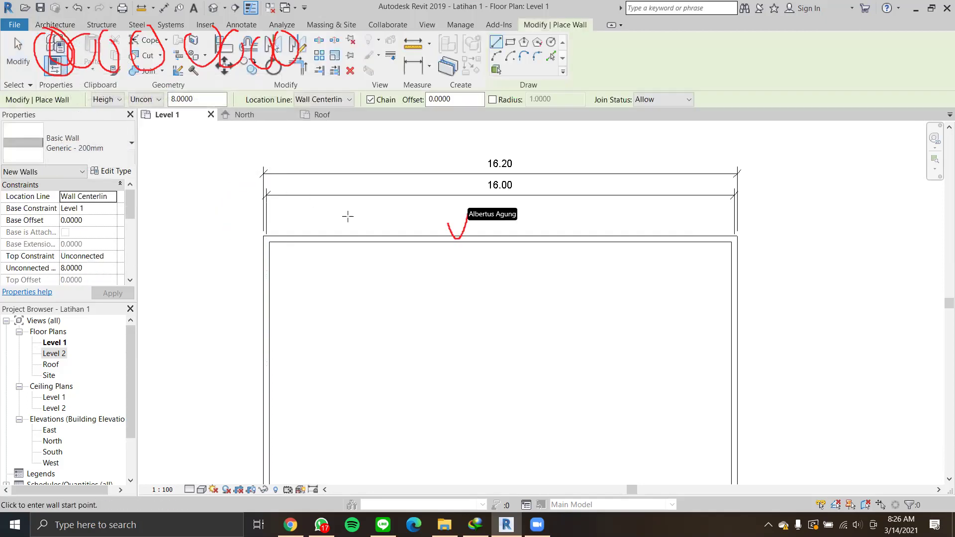
pyautogui.press('Escape')
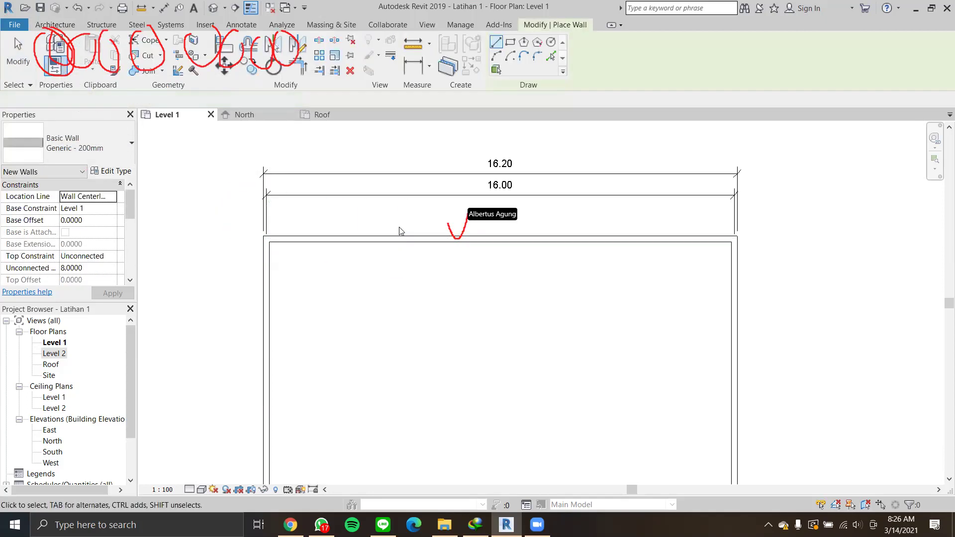
pyautogui.click(399, 238)
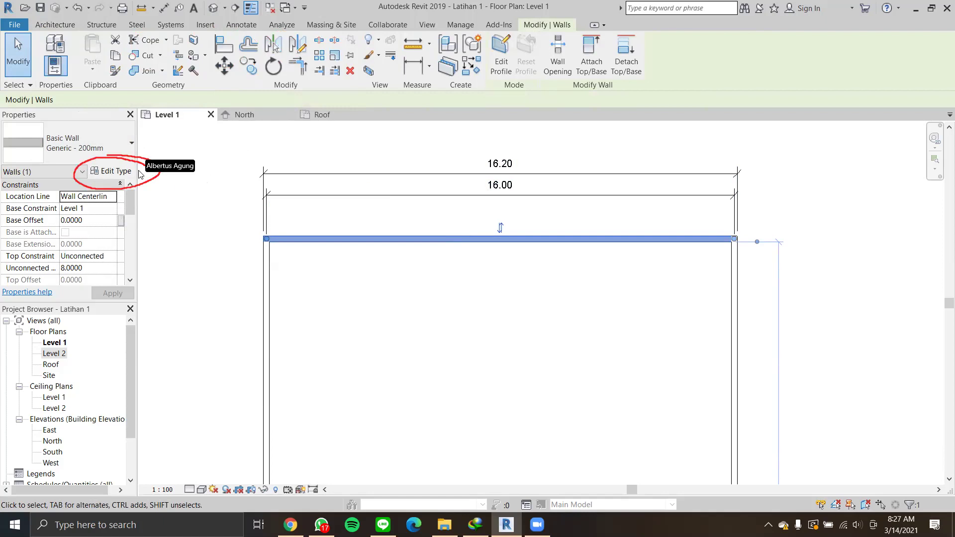
pyautogui.click(121, 172)
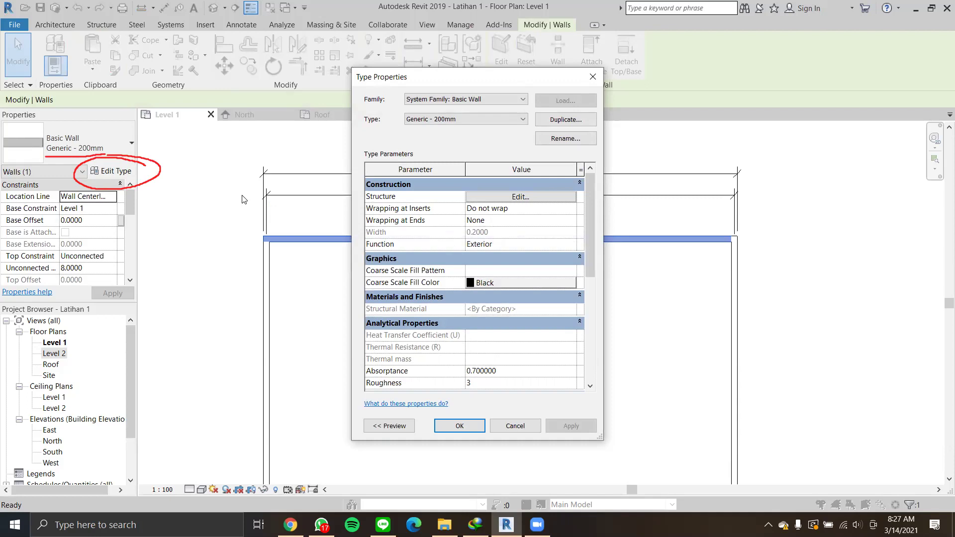
pyautogui.click(515, 426)
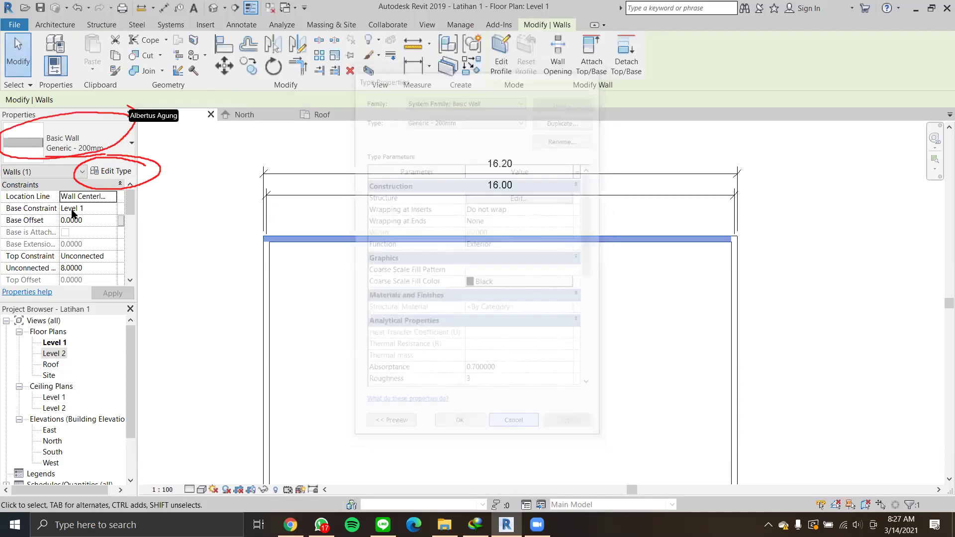
# Look through the available wall types for the north wall and keep Generic - 200mm.
pyautogui.click(97, 151)
pyautogui.click(97, 152)
pyautogui.click(97, 151)
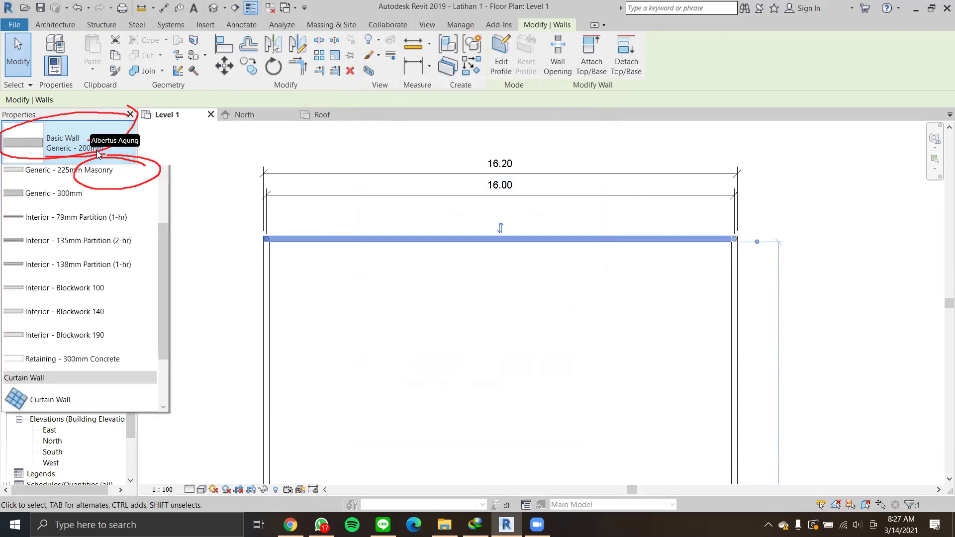
pyautogui.scroll(1, 118, 221)
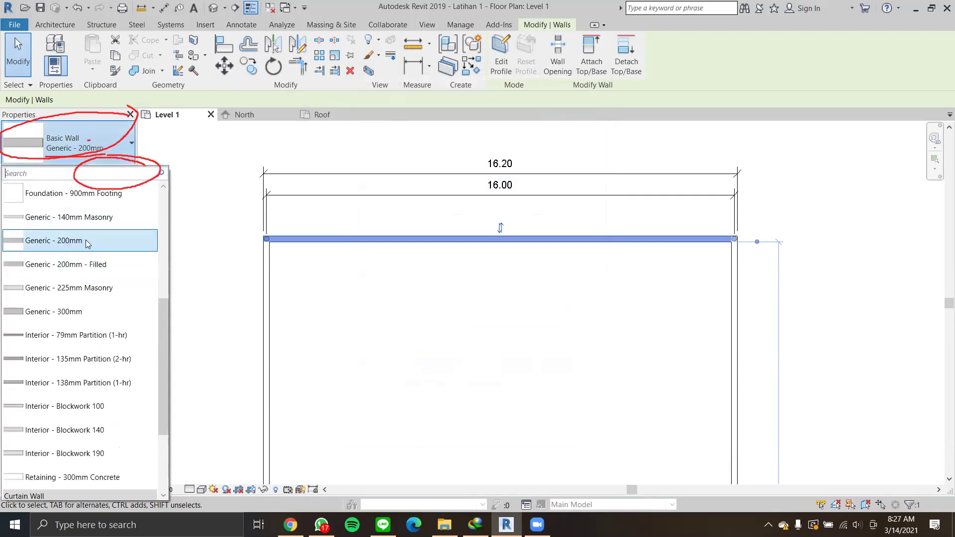
pyautogui.scroll(1, 88, 239)
pyautogui.scroll(-3, 89, 244)
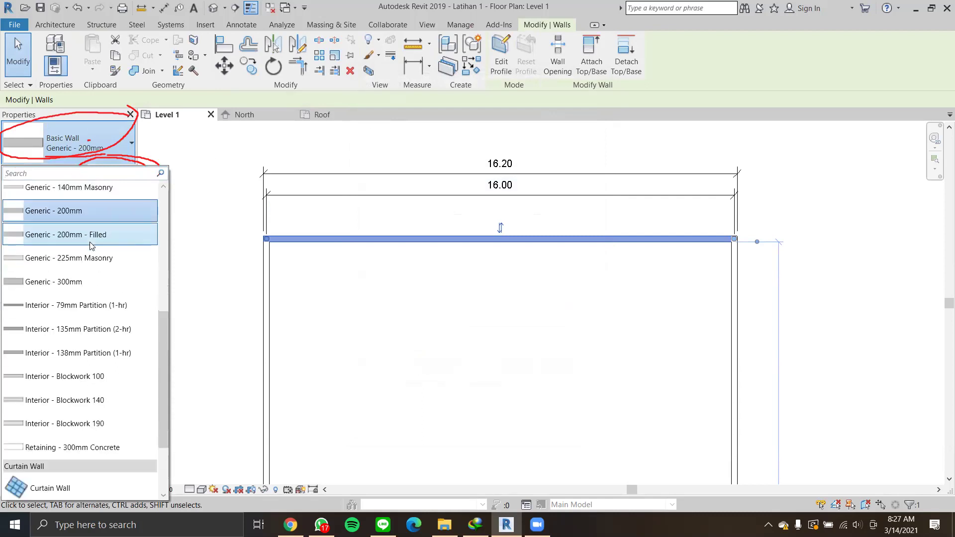
pyautogui.scroll(4, 90, 242)
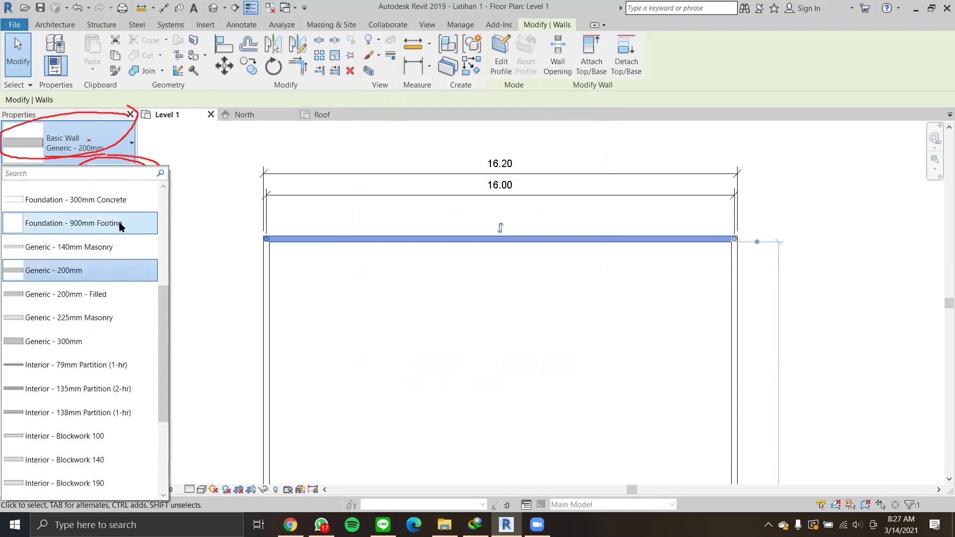
pyautogui.scroll(1, 118, 230)
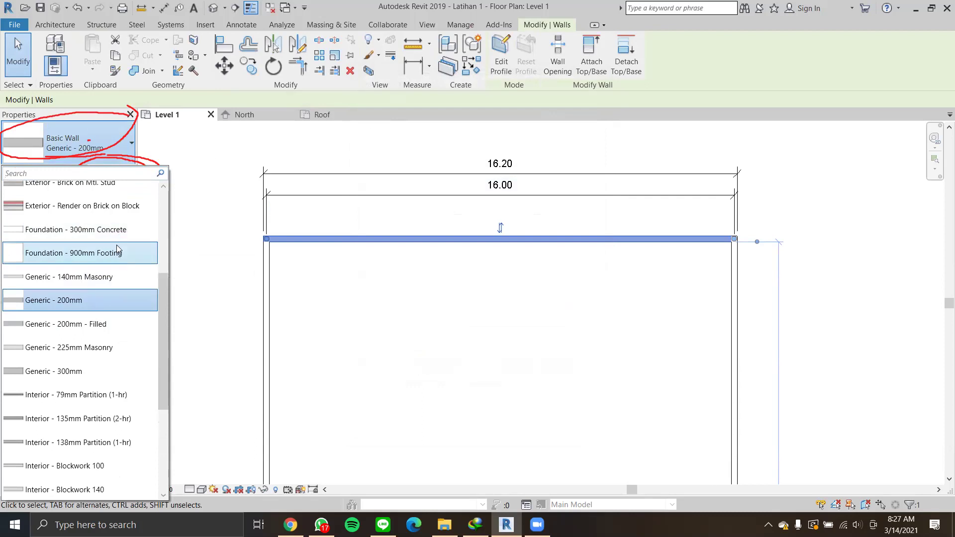
pyautogui.scroll(-1, 115, 248)
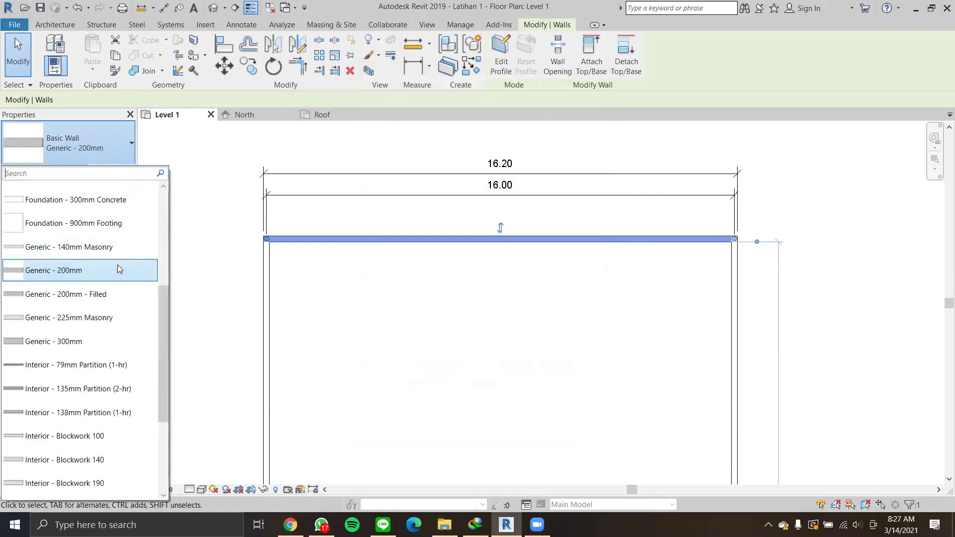
pyautogui.click(118, 265)
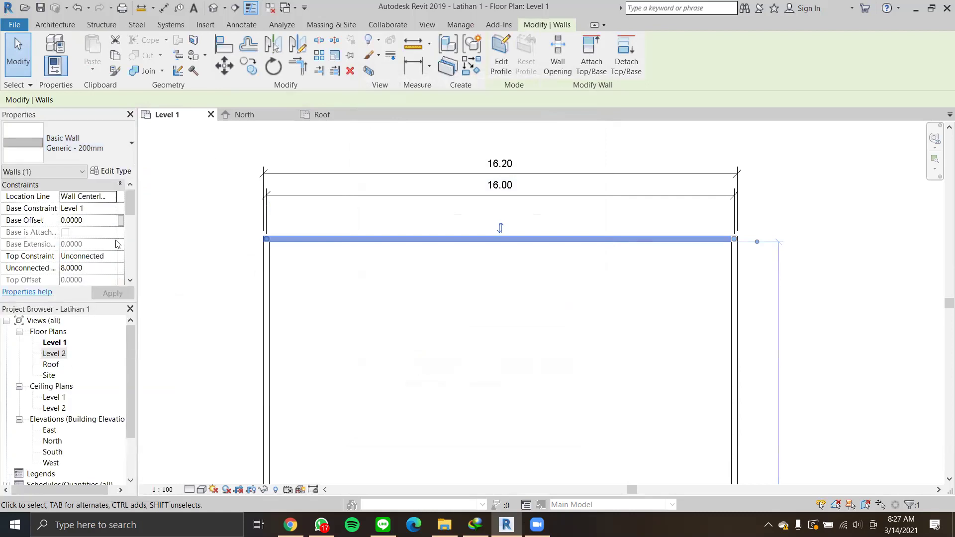
# Duplicate the north wall's type under the name Generic - 150mm.
pyautogui.click(111, 172)
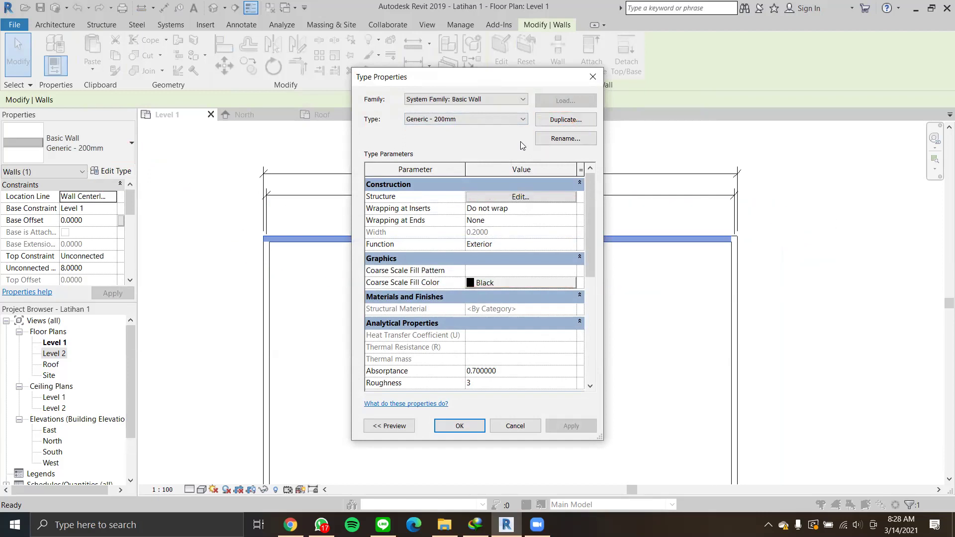
pyautogui.click(542, 122)
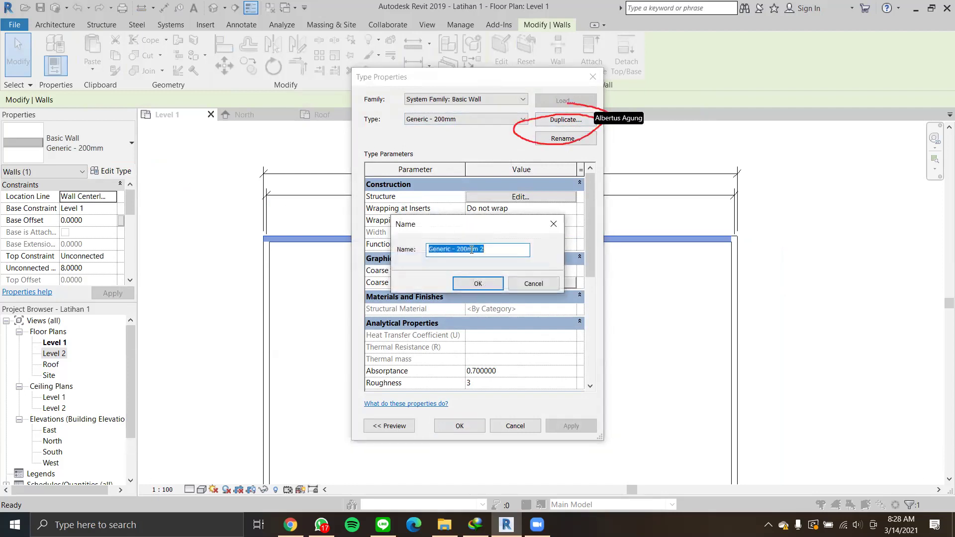
pyautogui.click(489, 251)
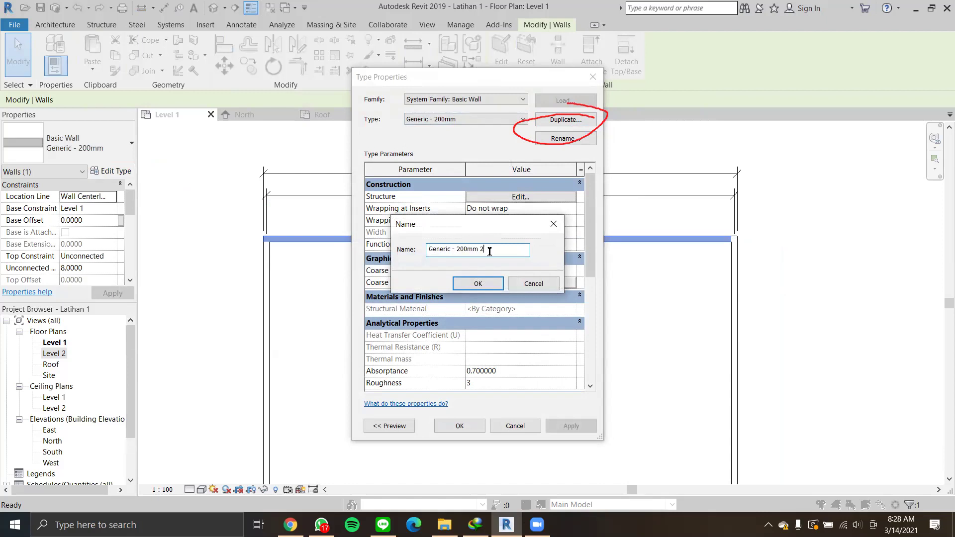
pyautogui.moveTo(469, 250); pyautogui.dragTo(457, 251)
pyautogui.write('150')
pyautogui.click(478, 283)
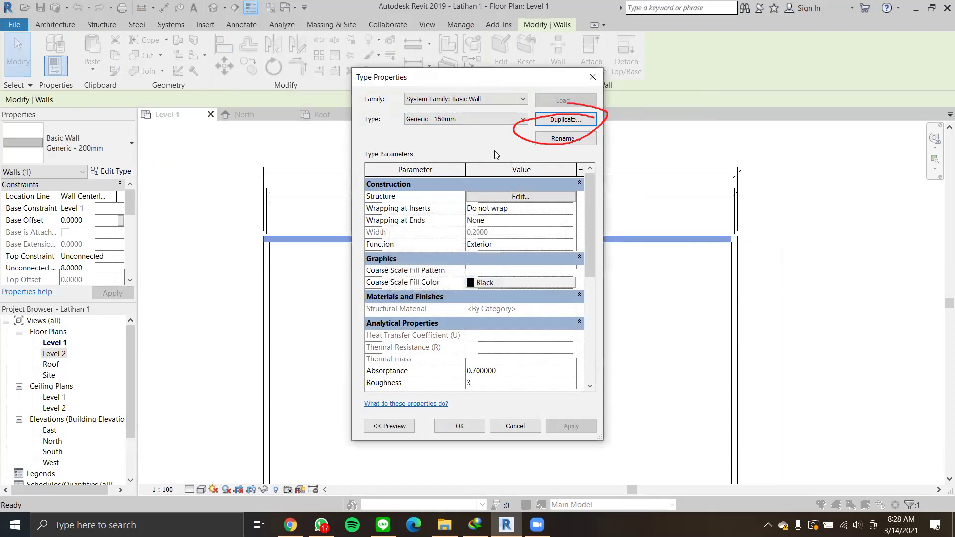
# Set the structure layer thickness of the Generic - 150mm type to 0.15 m and apply the type to the north wall.
pyautogui.click(519, 197)
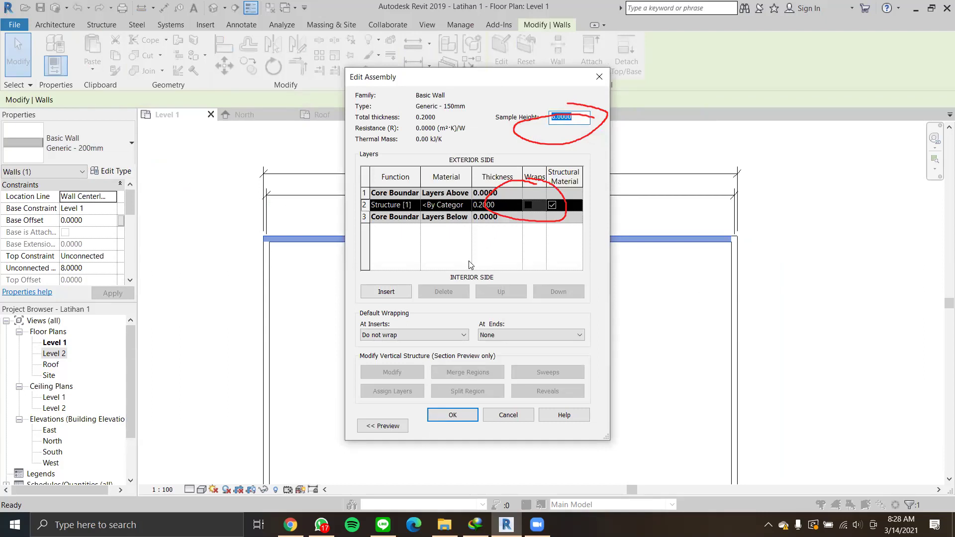
pyautogui.click(483, 204)
pyautogui.moveTo(479, 205); pyautogui.dragTo(487, 206)
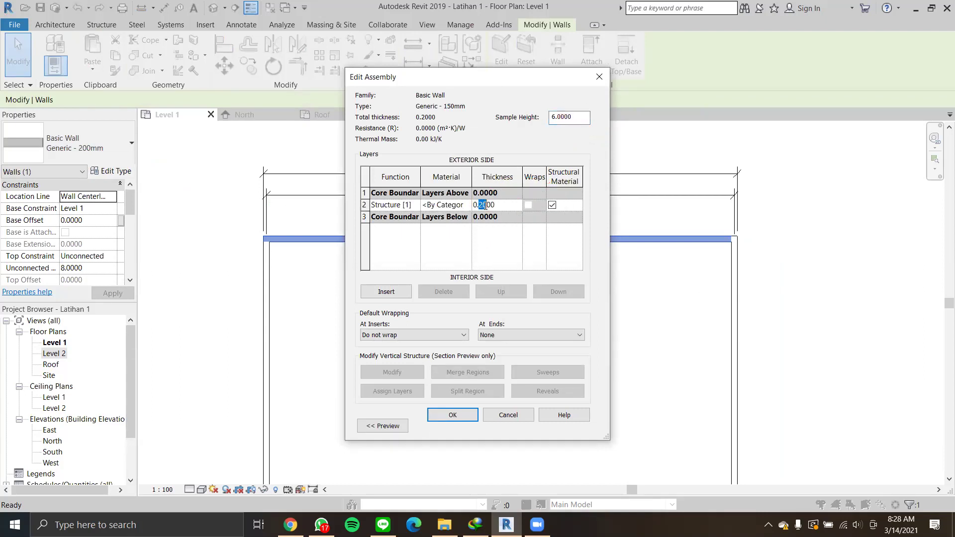
pyautogui.write('15')
pyautogui.click(470, 414)
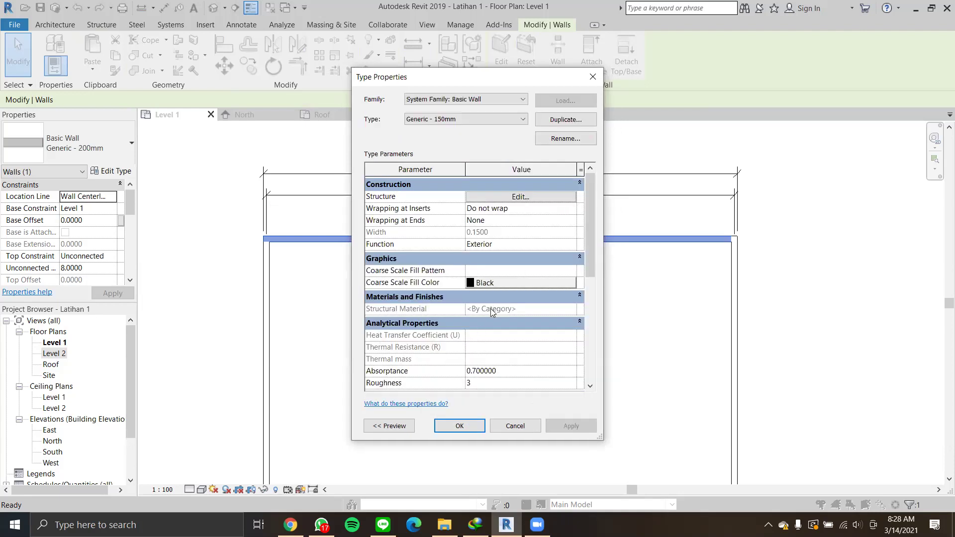
pyautogui.click(461, 425)
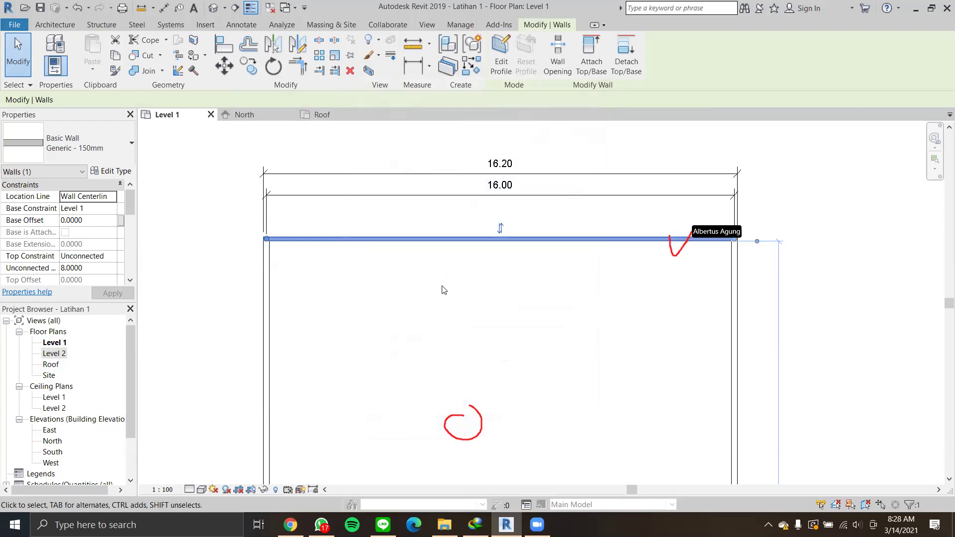
pyautogui.click(184, 201)
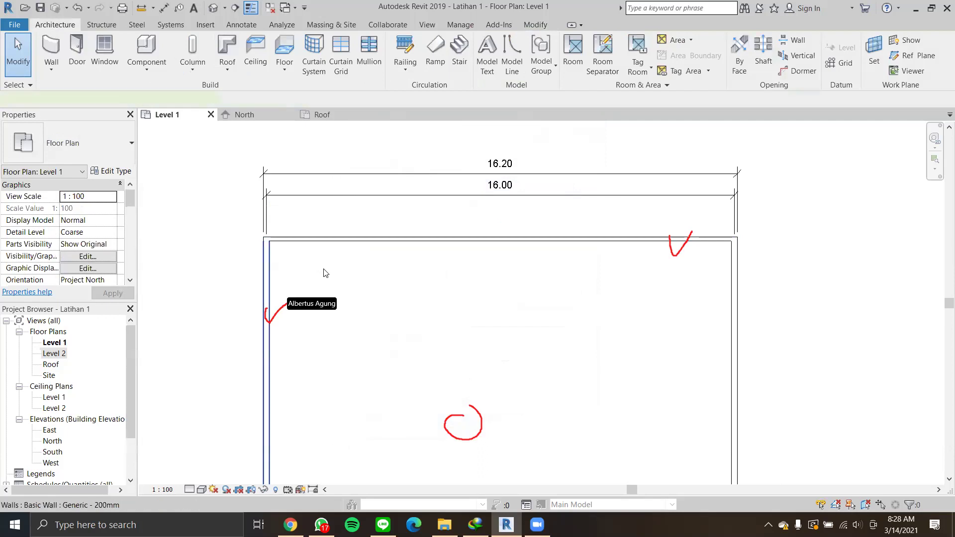
# Change the west wall's type to Generic - 150mm.
pyautogui.click(266, 274)
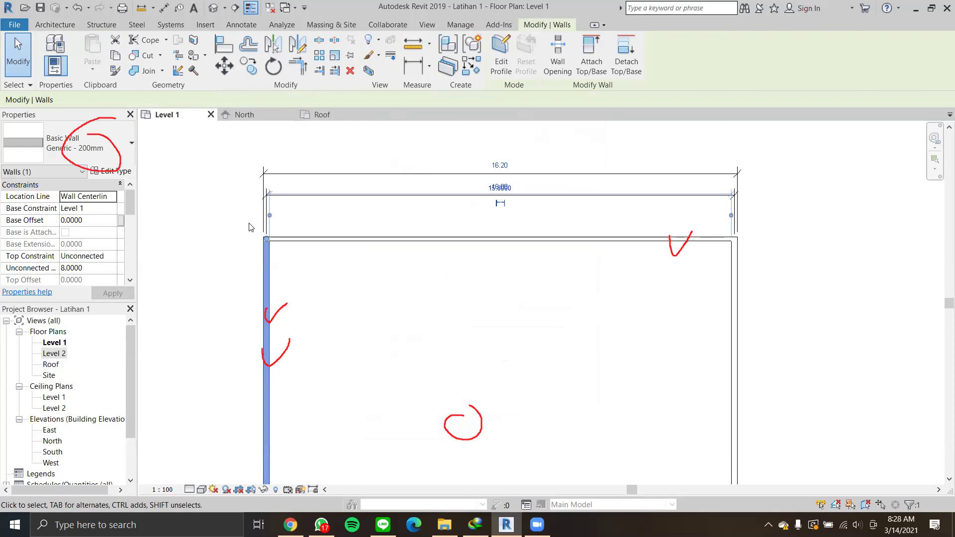
pyautogui.click(124, 144)
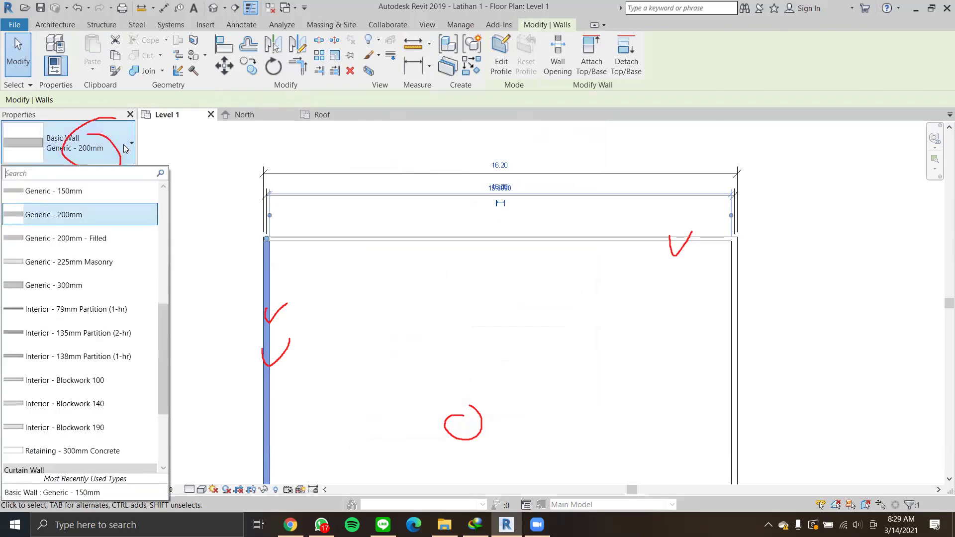
pyautogui.click(120, 189)
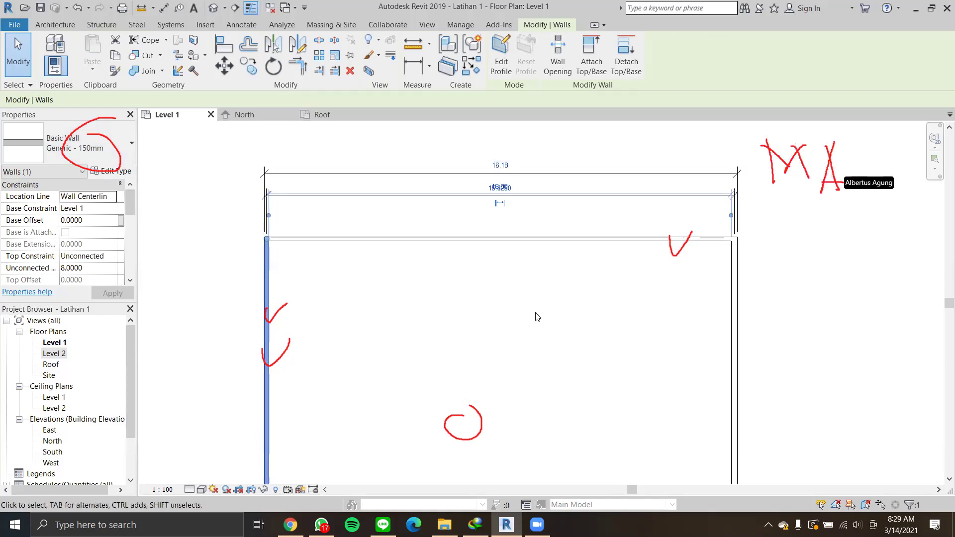
pyautogui.press('Escape')
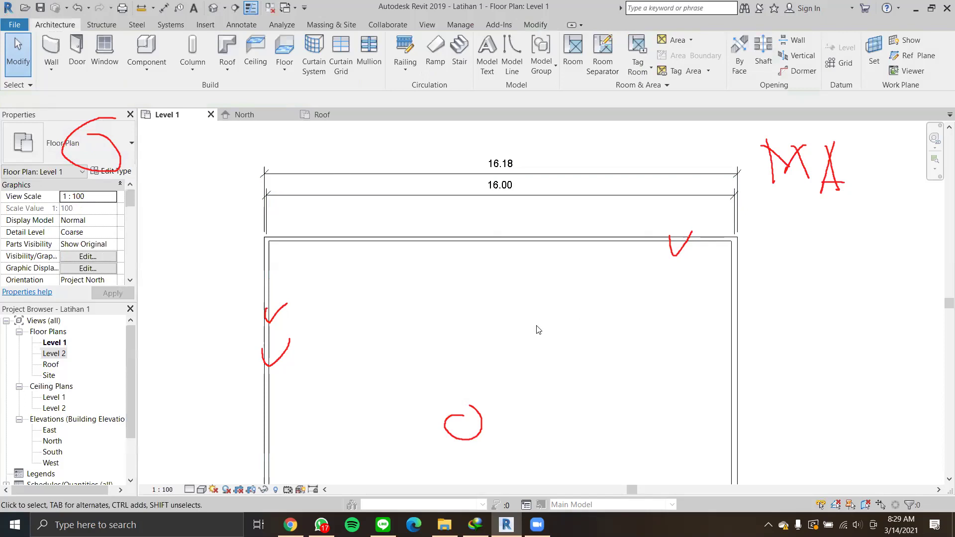
# Copy the west wall's Generic - 150mm type onto the east wall with Match Type Properties.
pyautogui.press('m')
pyautogui.press('a')
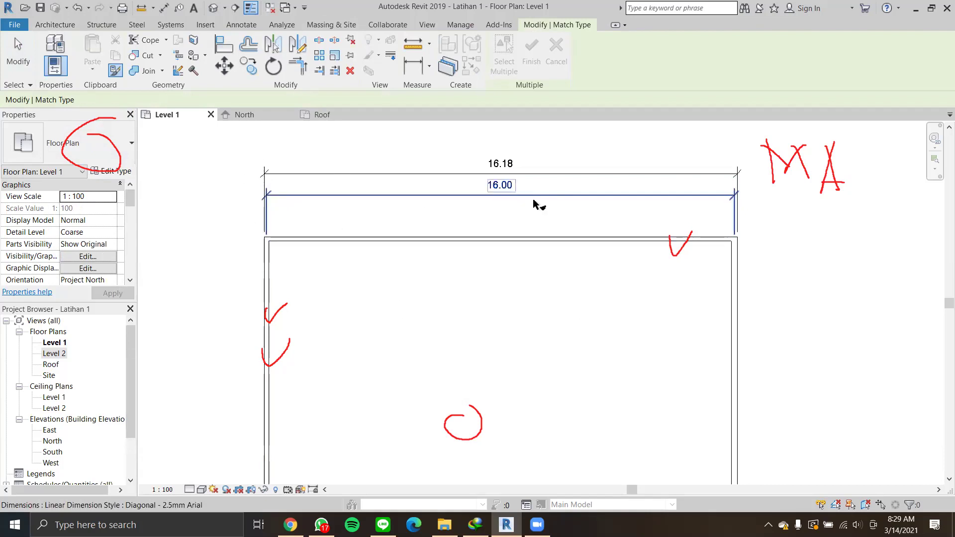
pyautogui.moveTo(315, 310); pyautogui.dragTo(298, 253, button='middle')
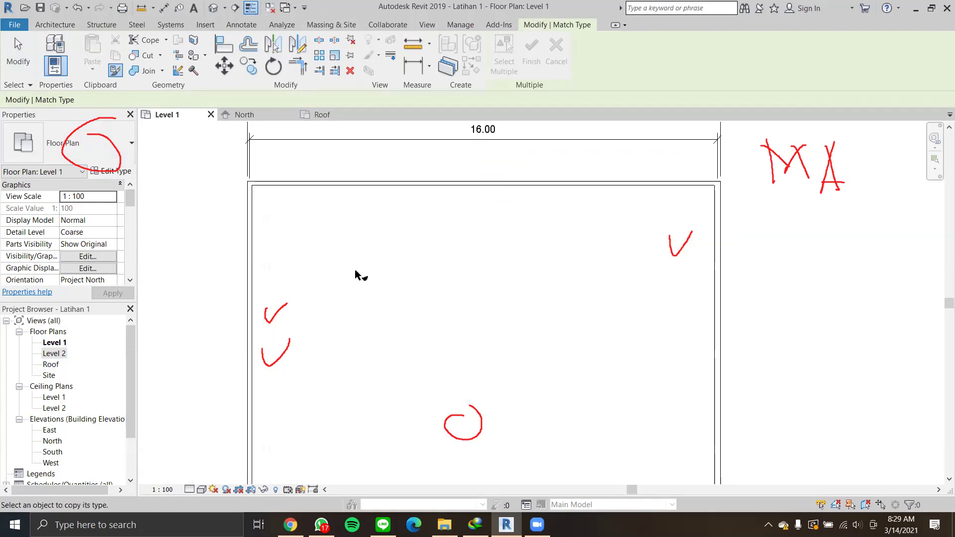
pyautogui.click(252, 215)
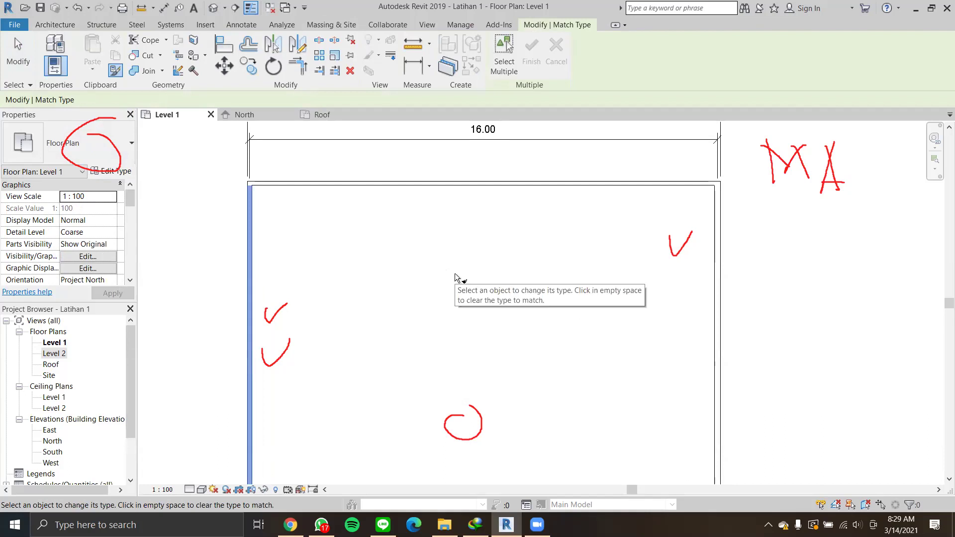
pyautogui.scroll(-1, 455, 277)
pyautogui.moveTo(525, 415); pyautogui.dragTo(512, 287, button='middle')
pyautogui.scroll(-1, 513, 287)
pyautogui.click(609, 366)
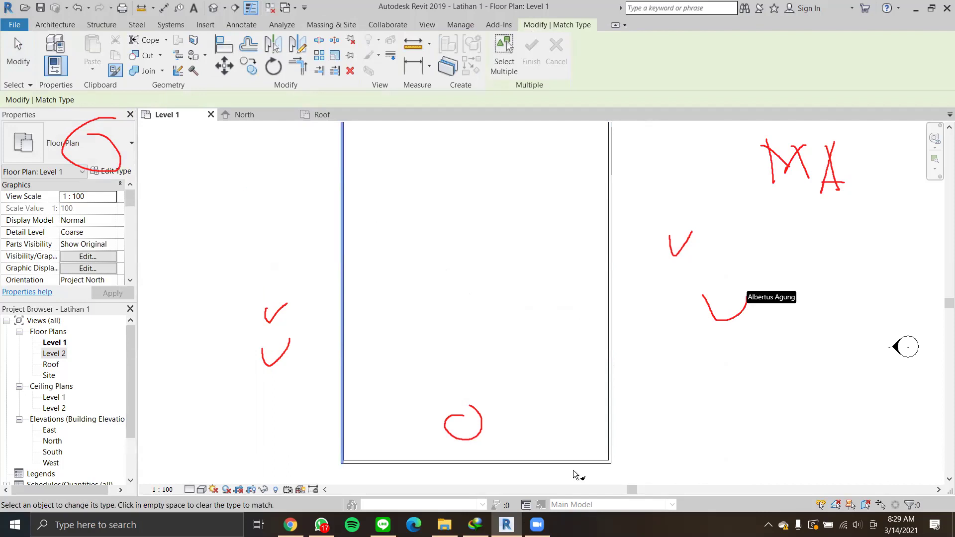
pyautogui.moveTo(573, 475)
pyautogui.mouseDown(button='middle')
pyautogui.moveTo(537, 296)
pyautogui.moveTo(405, 247)
pyautogui.moveTo(546, 343)
pyautogui.mouseUp(button='middle')
pyautogui.scroll(2, 538, 296)
pyautogui.scroll(-2, 572, 343)
pyautogui.moveTo(549, 301); pyautogui.dragTo(502, 379, button='middle')
pyautogui.click(472, 299)
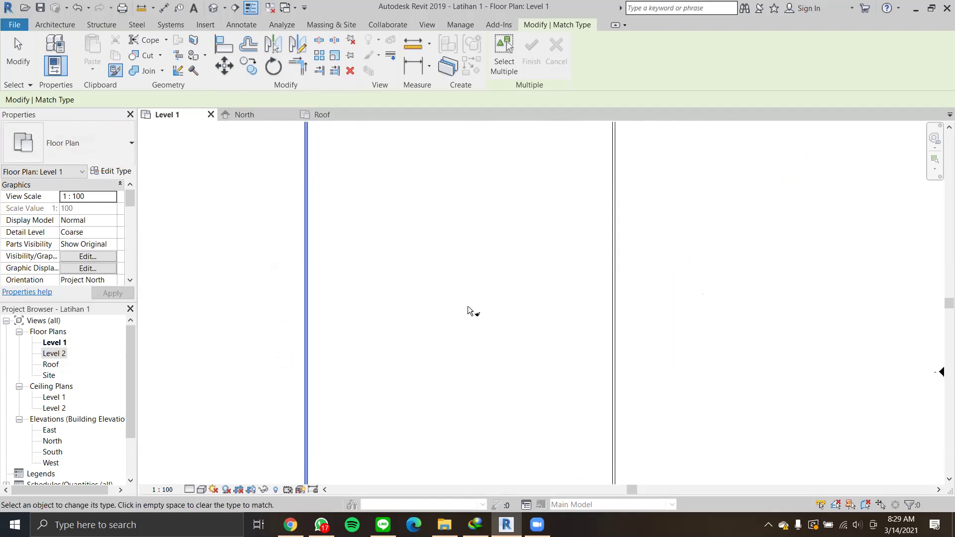
pyautogui.scroll(-2, 465, 234)
pyautogui.moveTo(469, 279); pyautogui.dragTo(468, 320, button='middle')
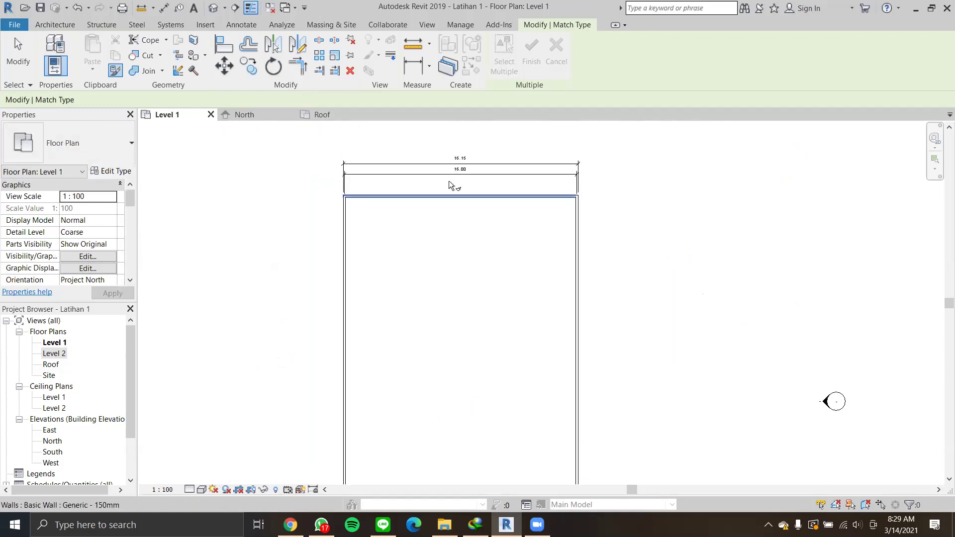
pyautogui.scroll(2, 394, 222)
pyautogui.scroll(1, 437, 208)
pyautogui.scroll(1, 437, 208)
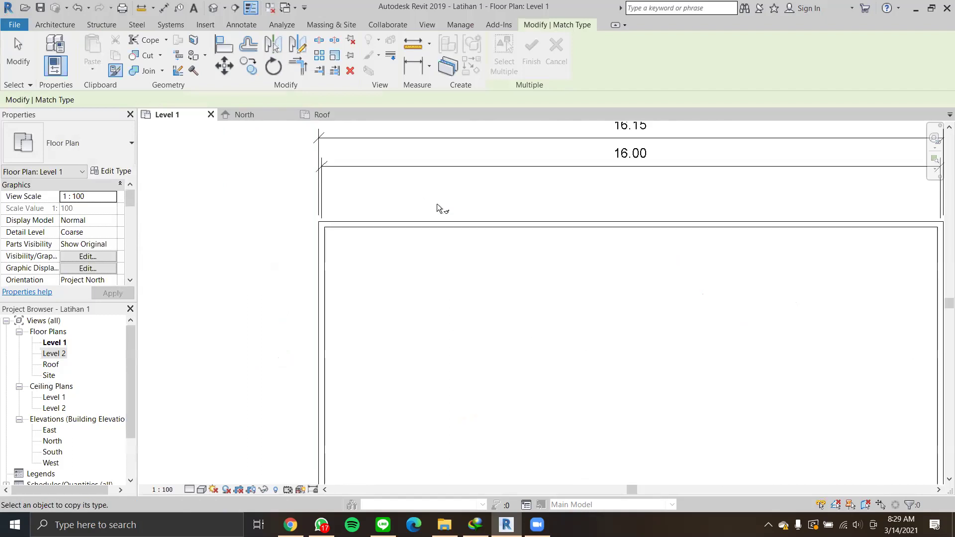
pyautogui.scroll(1, 415, 252)
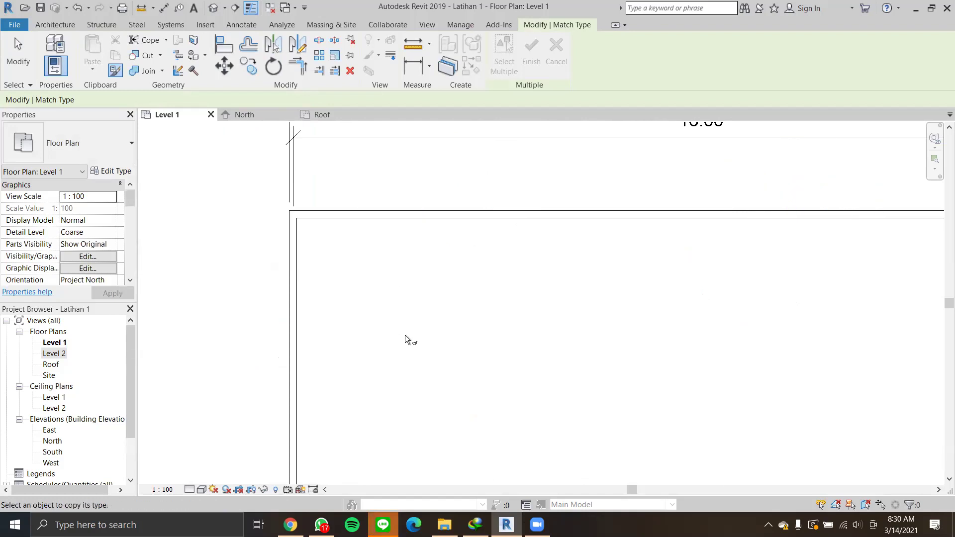
pyautogui.press('Escape')
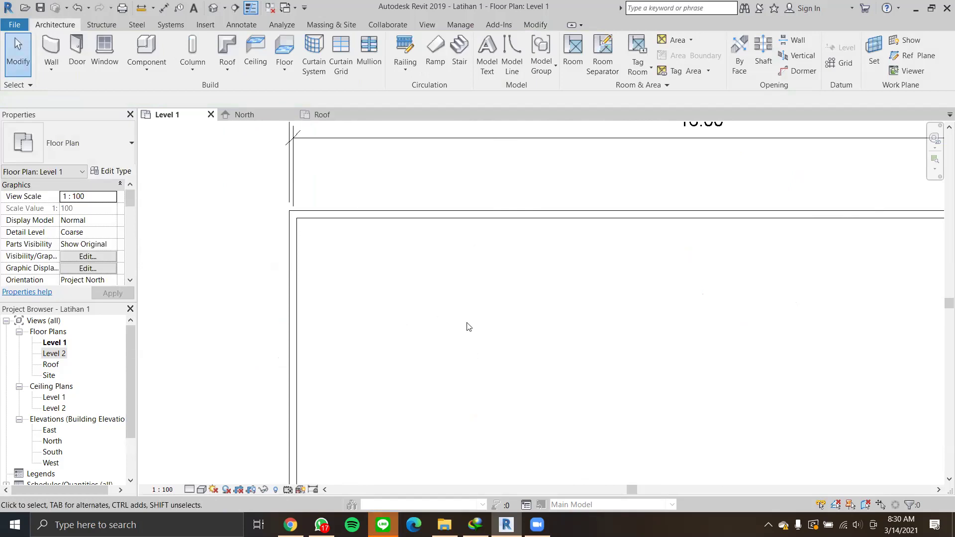
# Insert two new layers into the structure of the north wall's Generic - 150mm type.
pyautogui.scroll(-4, 487, 309)
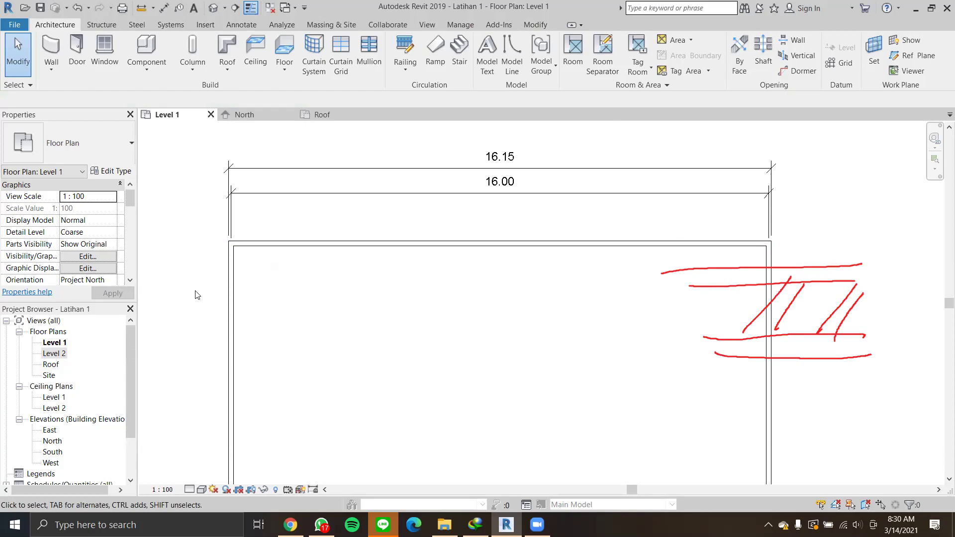
pyautogui.click(317, 249)
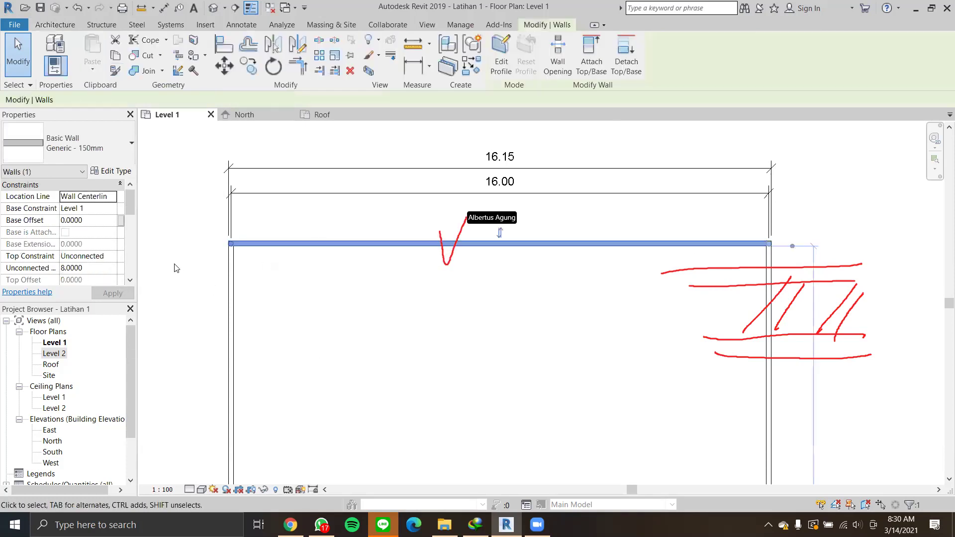
pyautogui.click(108, 145)
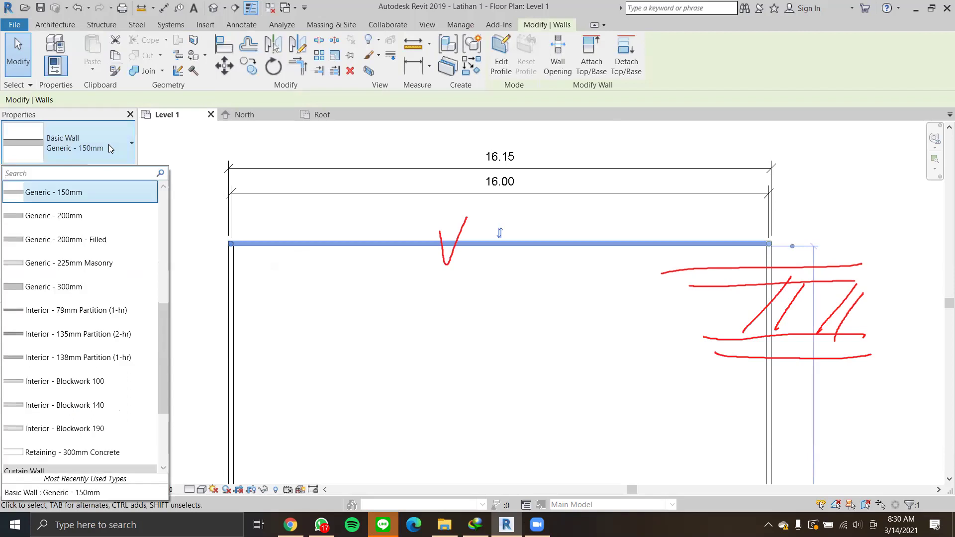
pyautogui.click(108, 144)
pyautogui.click(110, 170)
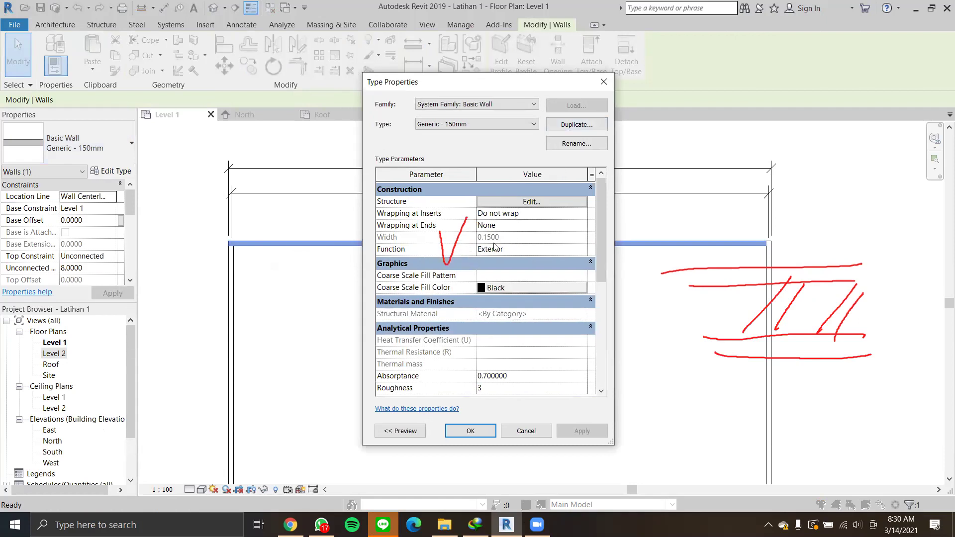
pyautogui.click(522, 199)
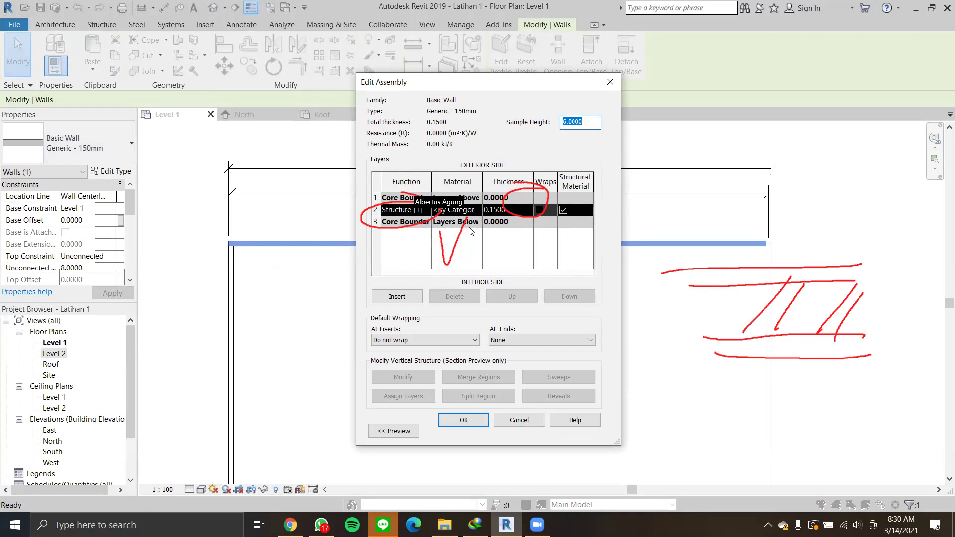
pyautogui.click(398, 297)
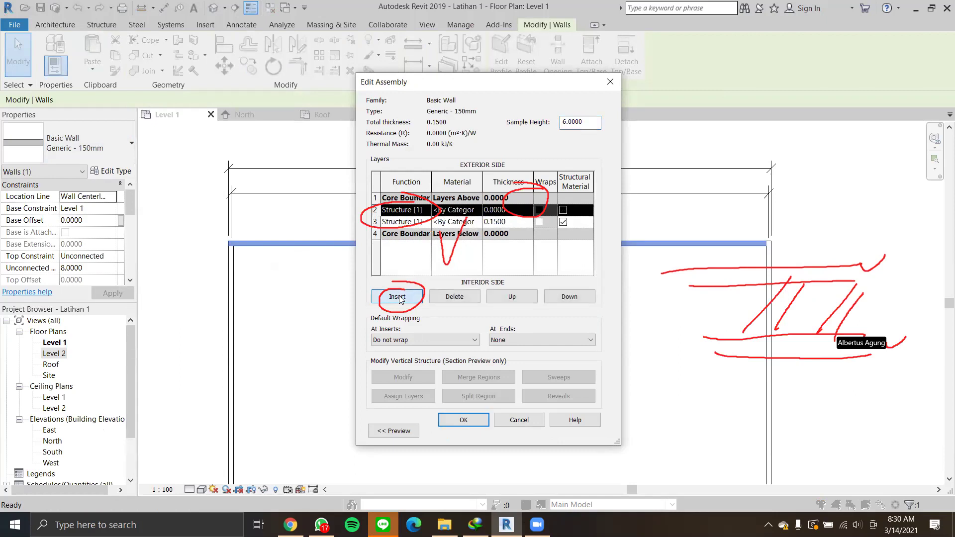
pyautogui.click(397, 297)
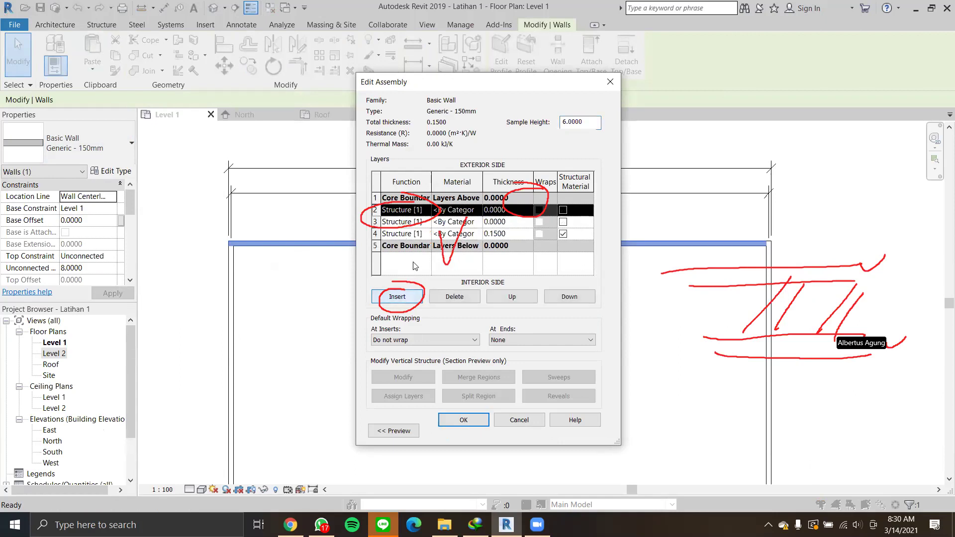
pyautogui.click(419, 210)
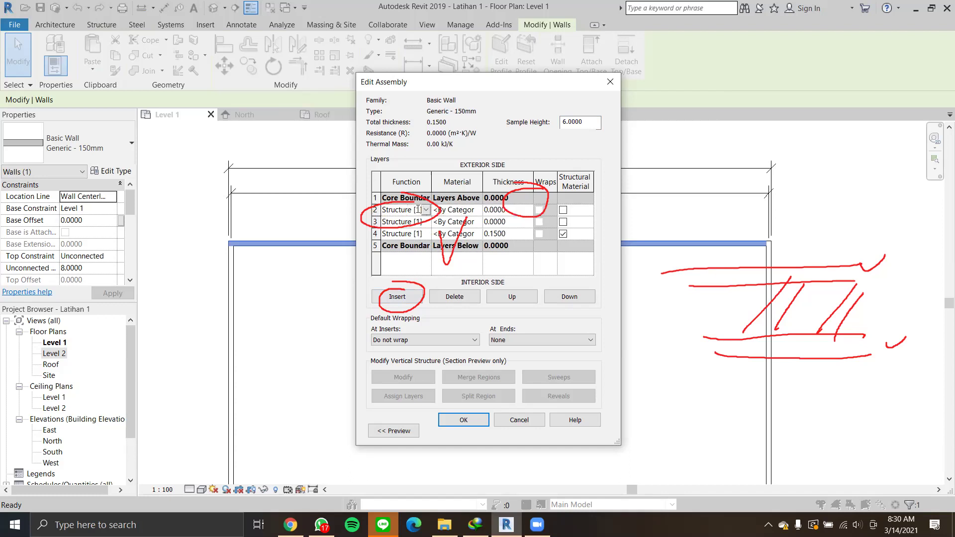
pyautogui.click(426, 210)
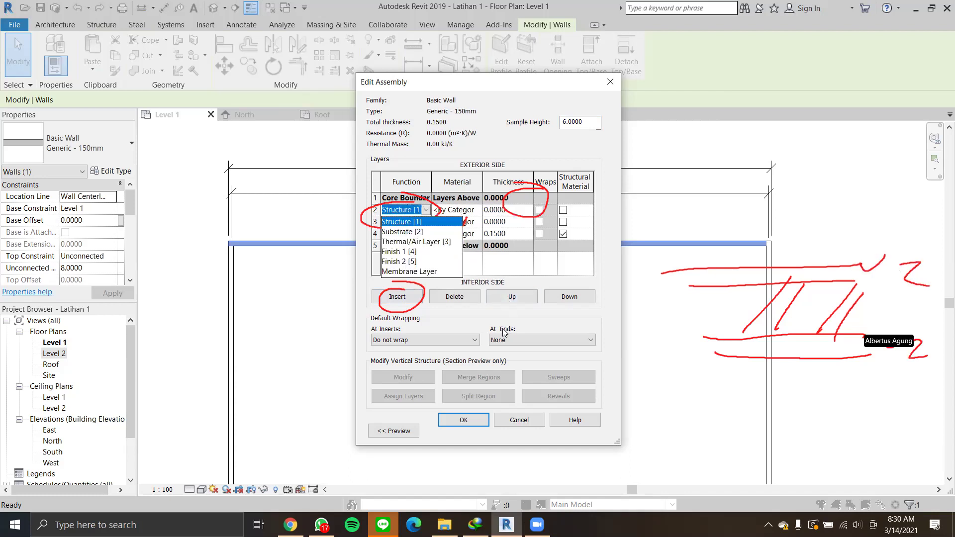
pyautogui.write('2')
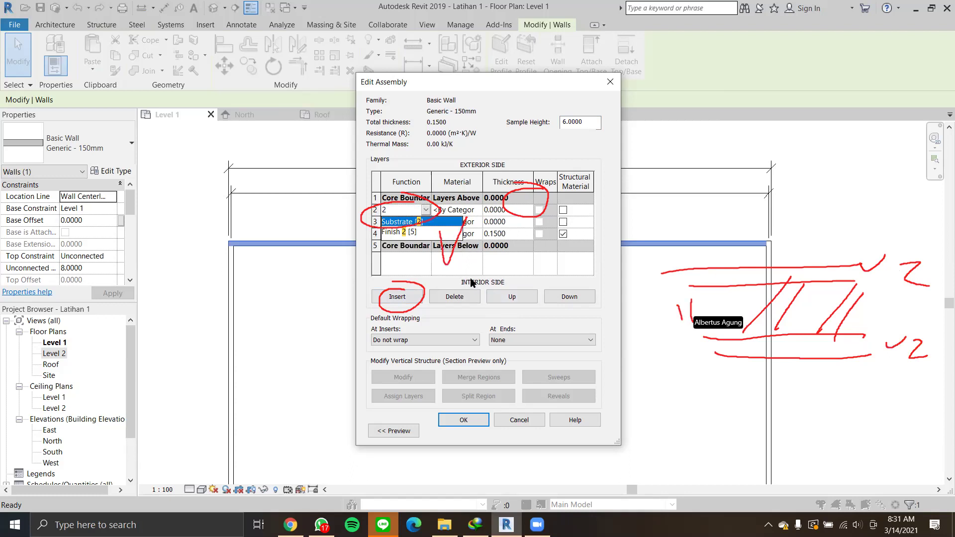
pyautogui.press('BackSpace')
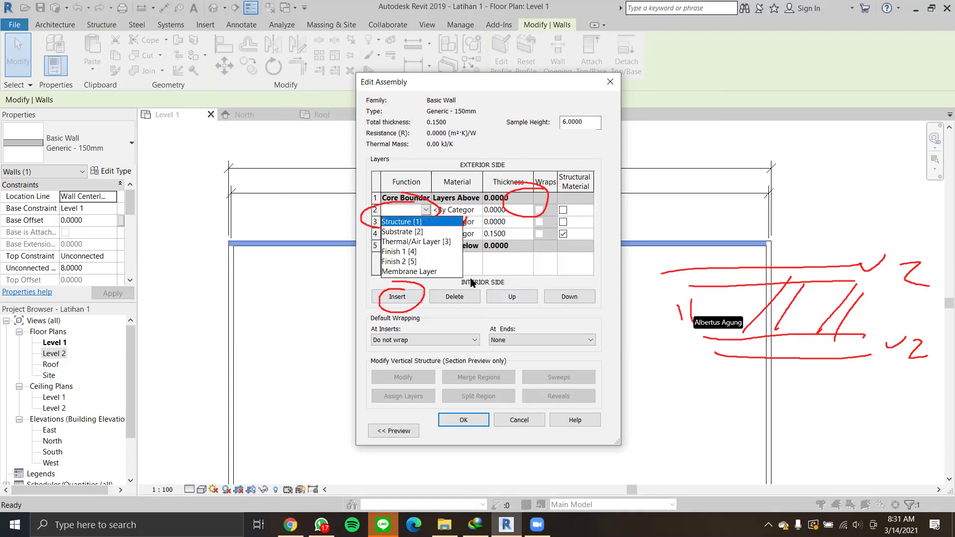
pyautogui.click(424, 223)
pyautogui.click(485, 213)
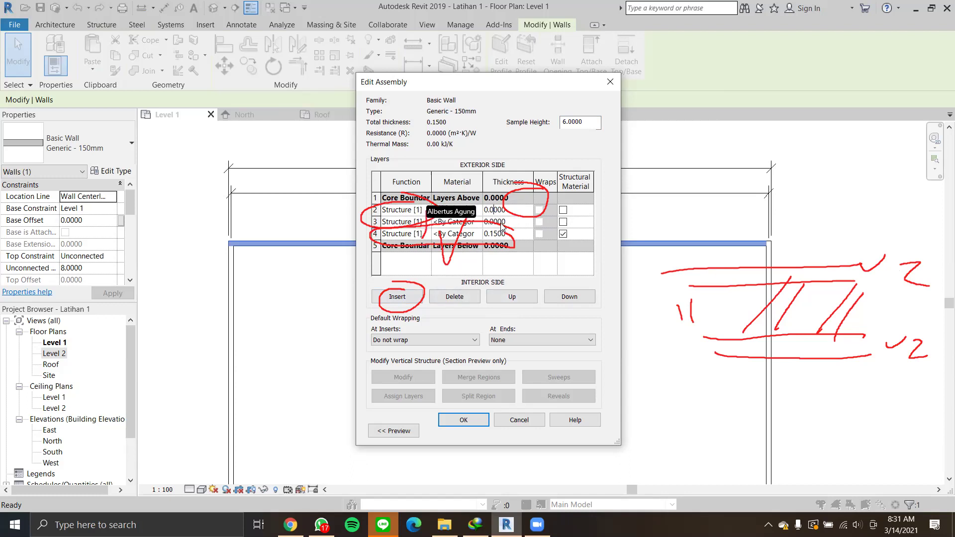
# Move the 0.15 m structural layer between the two newly inserted layers.
pyautogui.click(507, 234)
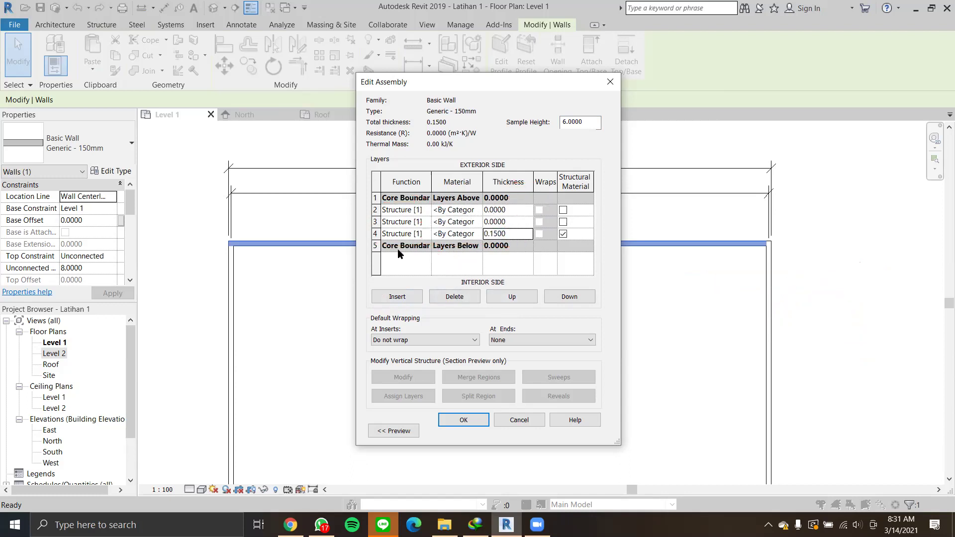
pyautogui.click(376, 246)
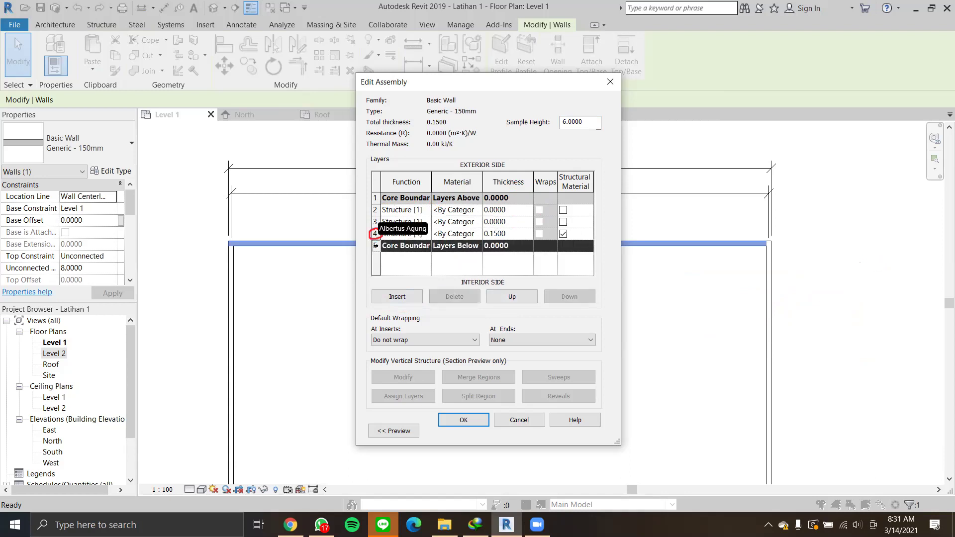
pyautogui.click(376, 234)
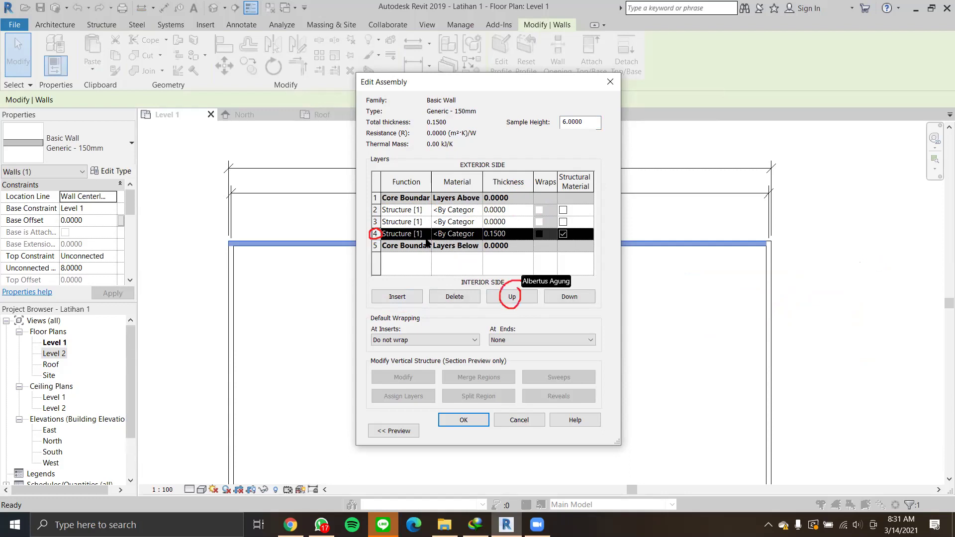
pyautogui.click(506, 299)
pyautogui.click(507, 298)
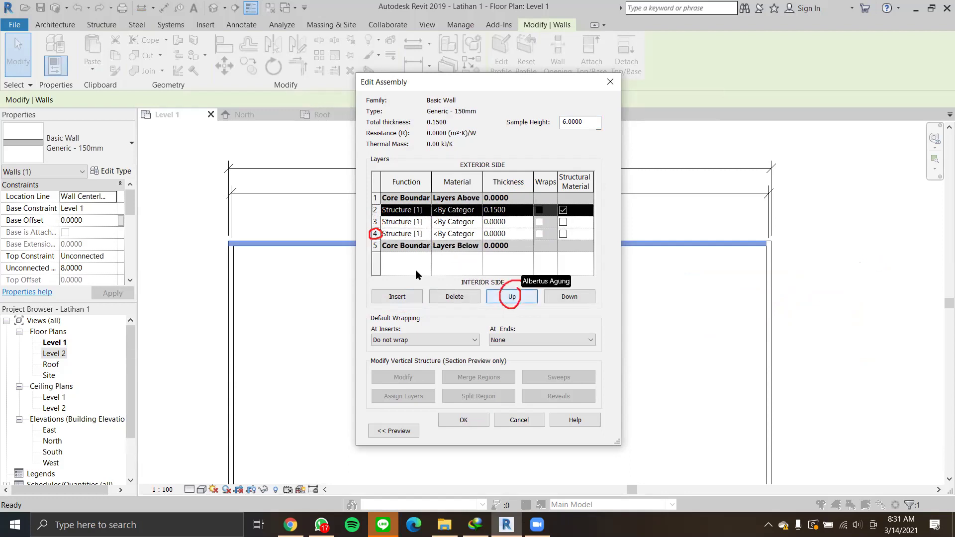
pyautogui.click(414, 259)
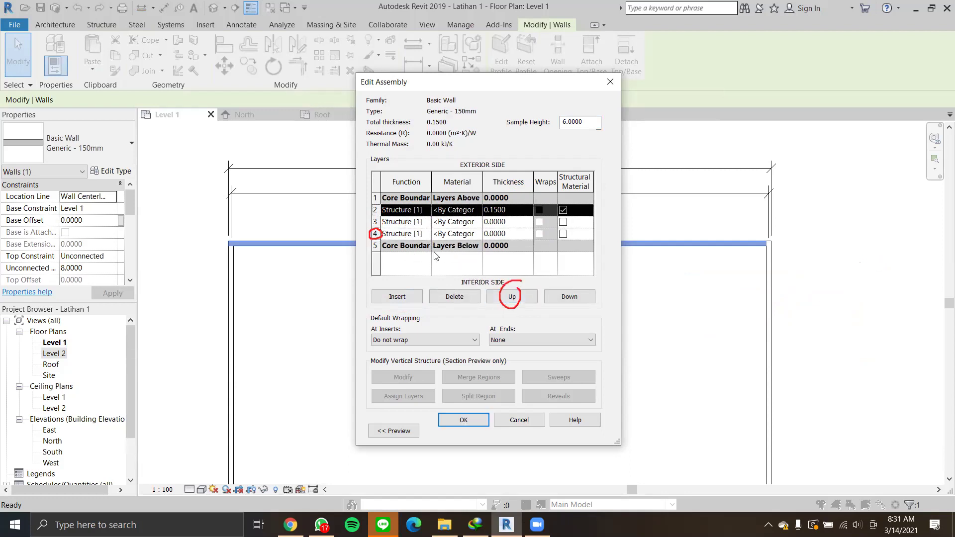
pyautogui.click(548, 295)
pyautogui.click(548, 295)
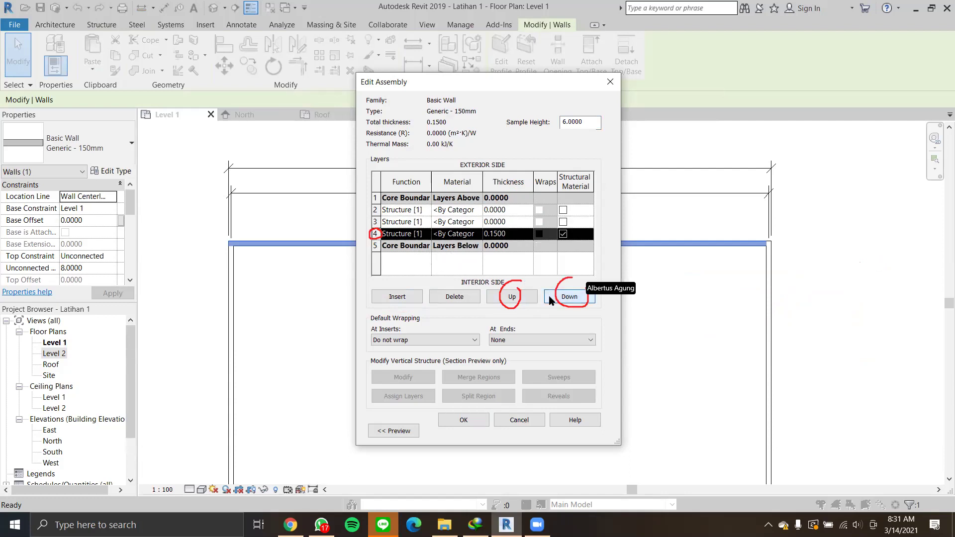
pyautogui.click(513, 300)
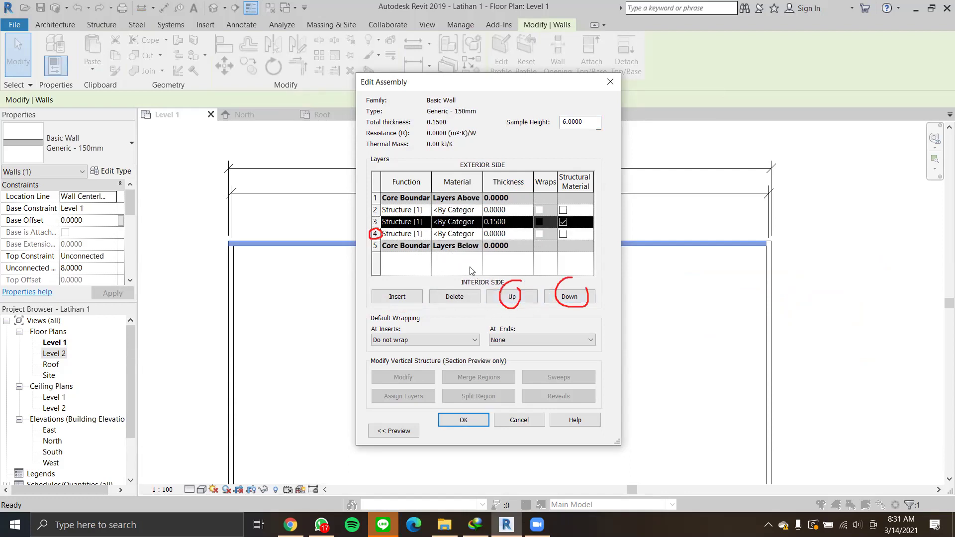
# Set the middle structure layer's thickness to 0.11 m and both outer layers to 0.02 m.
pyautogui.click(472, 235)
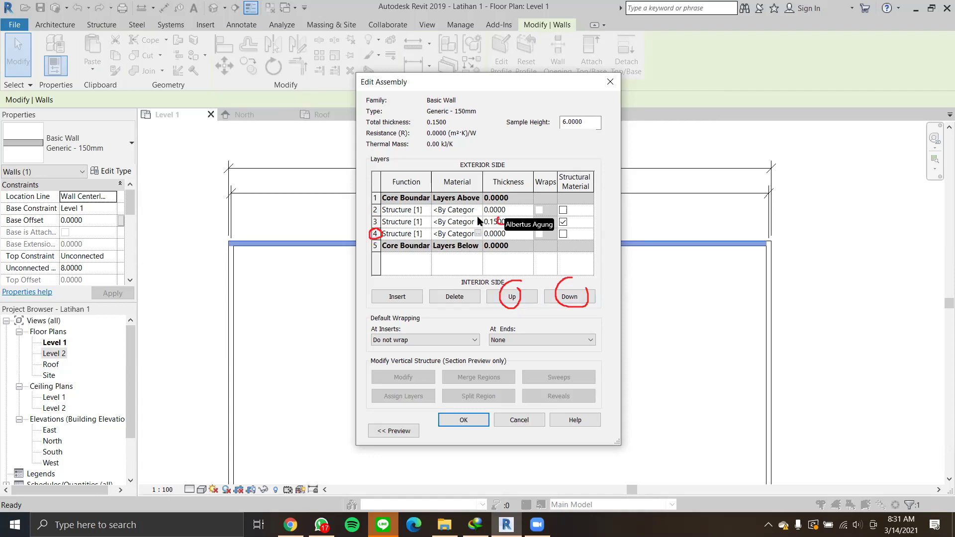
pyautogui.click(496, 220)
pyautogui.click(500, 210)
pyautogui.press('BackSpace')
pyautogui.write('2')
pyautogui.click(495, 236)
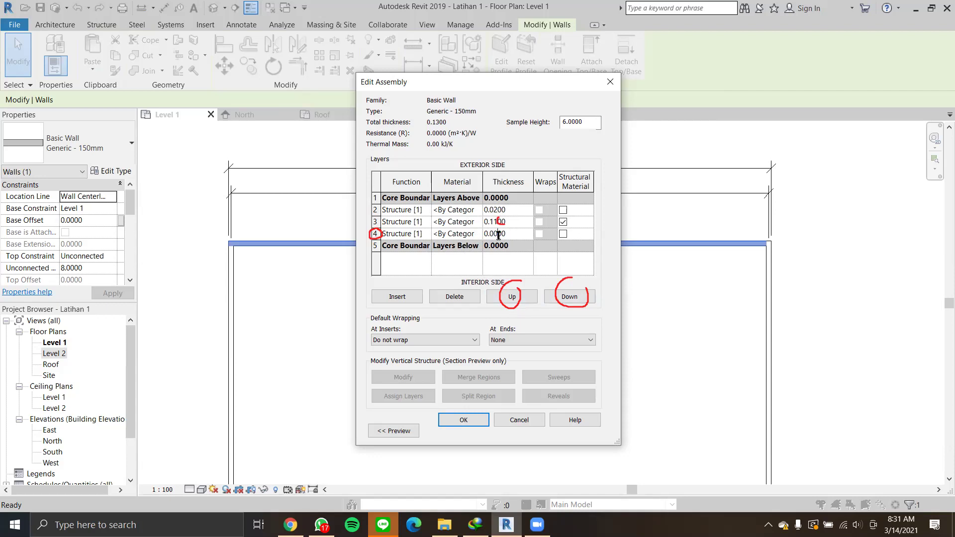
pyautogui.click(490, 267)
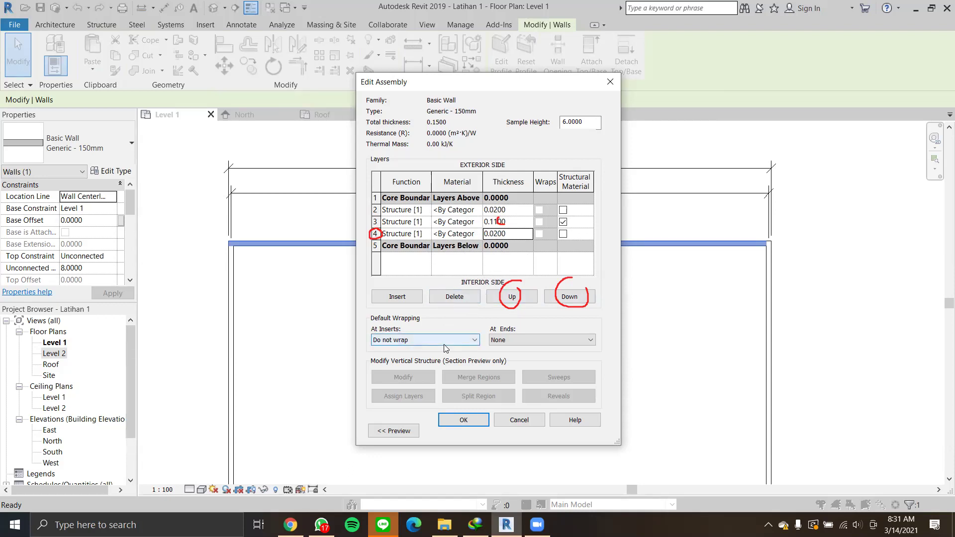
# Search the materials for brick and assign Brick, Common to the middle structure layer.
pyautogui.click(455, 223)
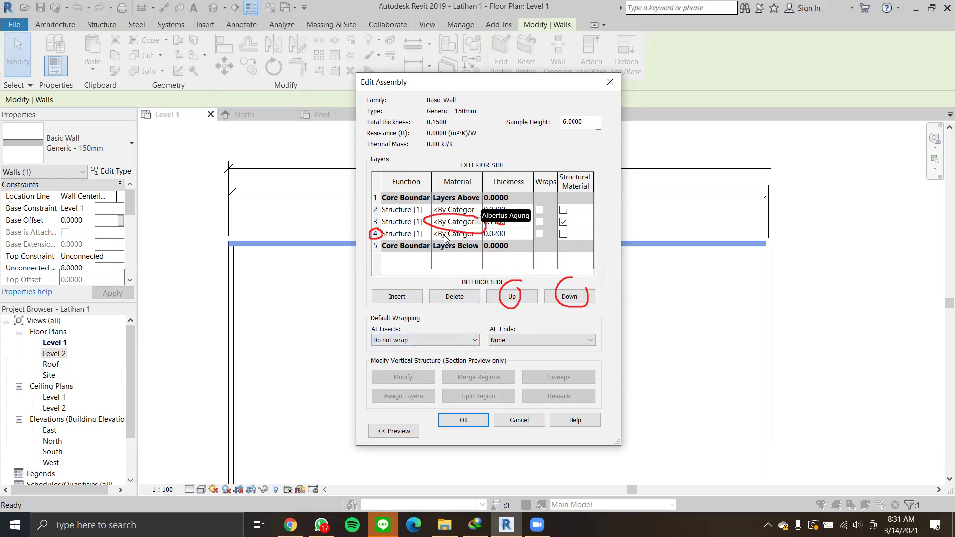
pyautogui.click(477, 221)
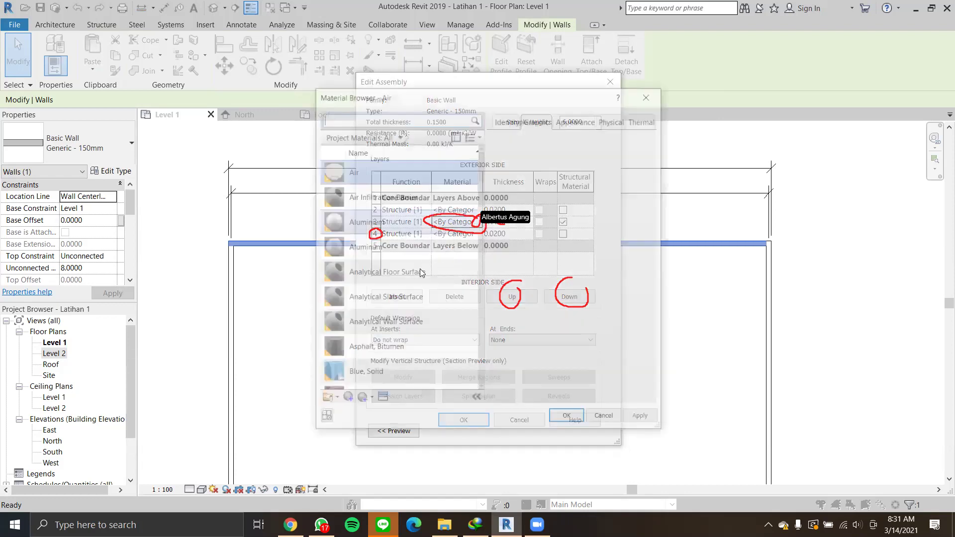
pyautogui.scroll(-3, 414, 299)
pyautogui.scroll(3, 418, 292)
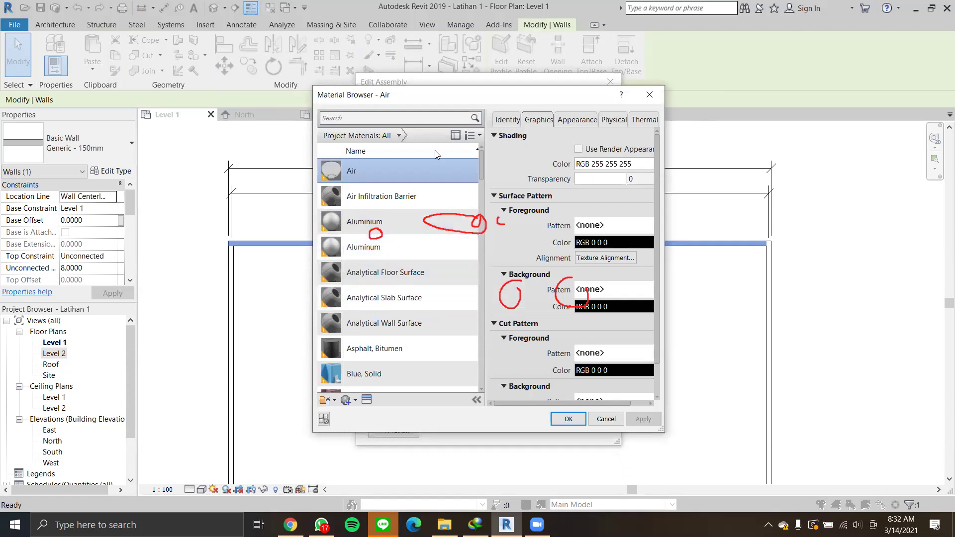
pyautogui.click(399, 119)
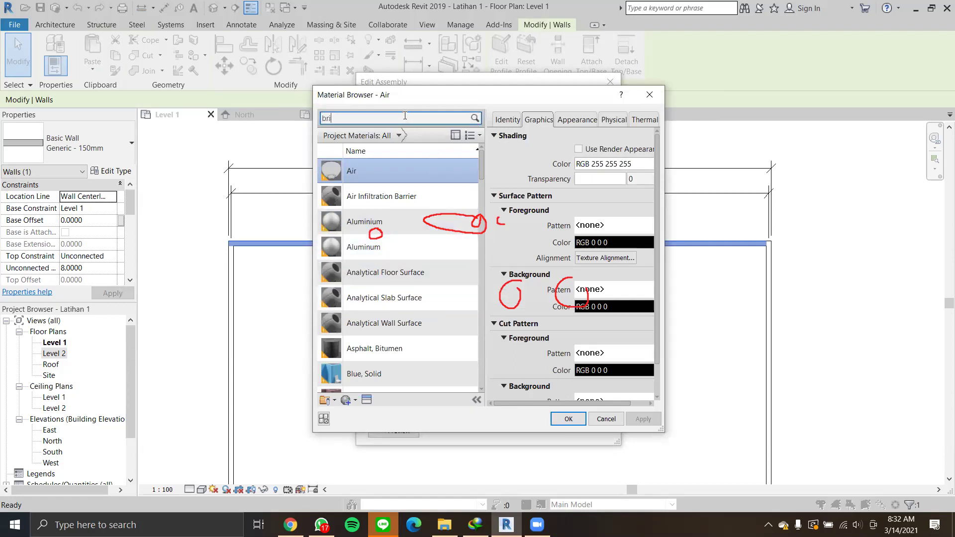
pyautogui.write('brick')
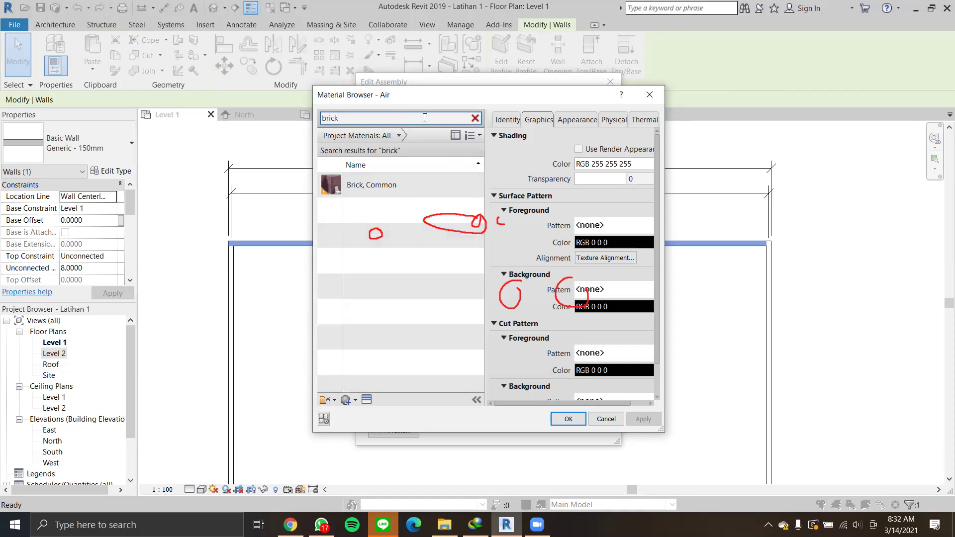
pyautogui.click(364, 192)
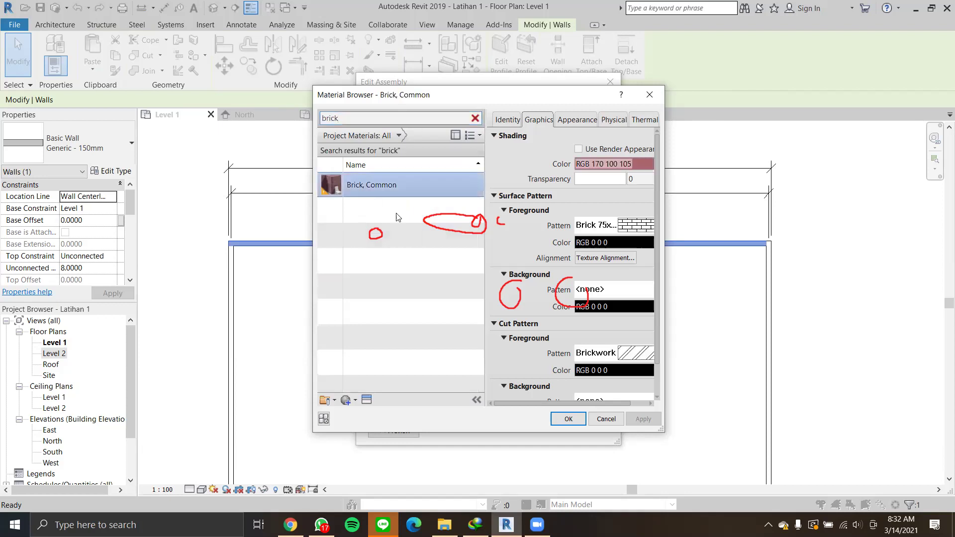
pyautogui.click(568, 419)
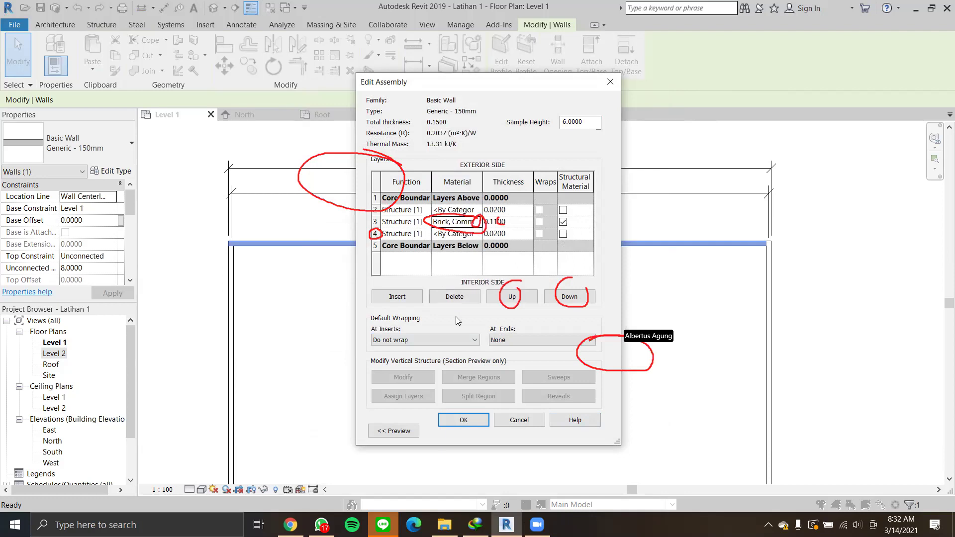
# Apply the layer changes to the Generic - 150mm type, preview its layers in plan, and accept the type properties.
pyautogui.click(464, 419)
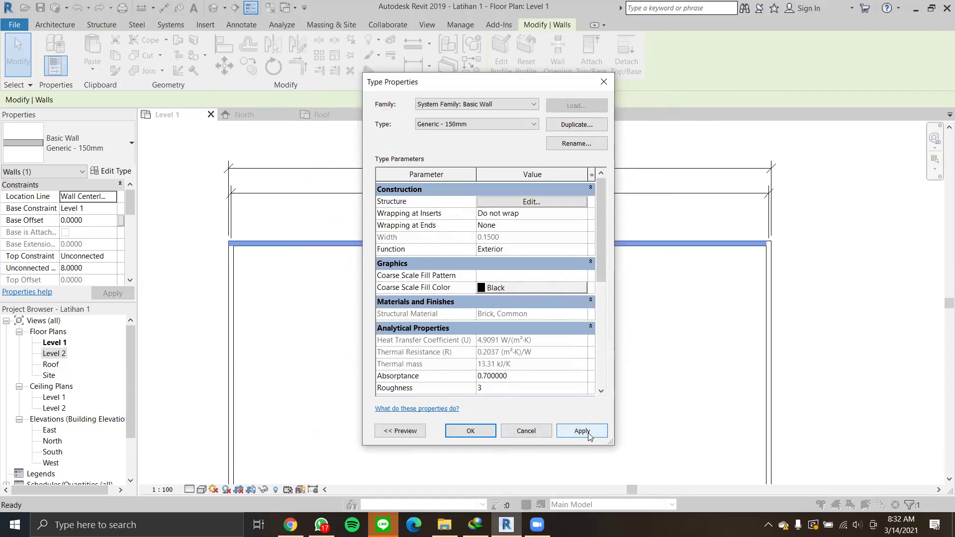
pyautogui.click(581, 431)
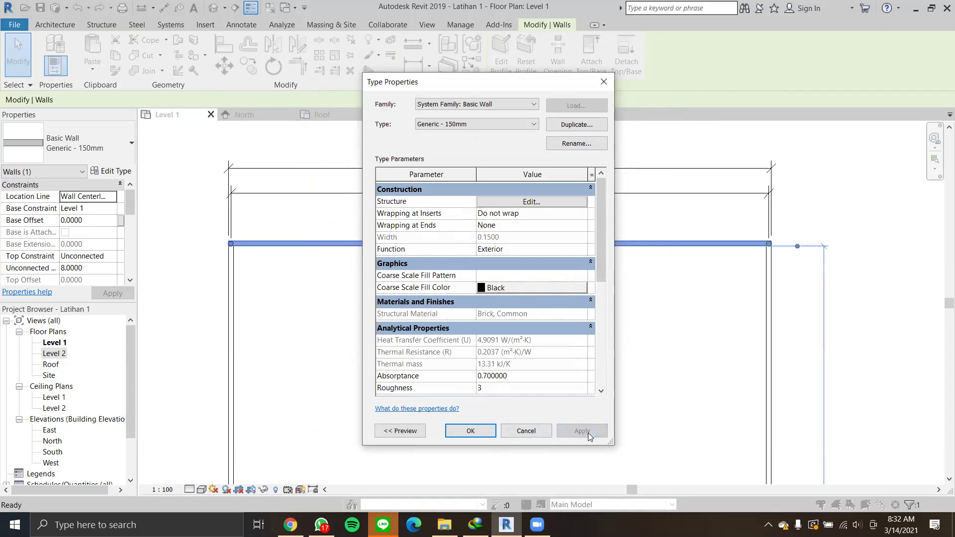
pyautogui.click(401, 431)
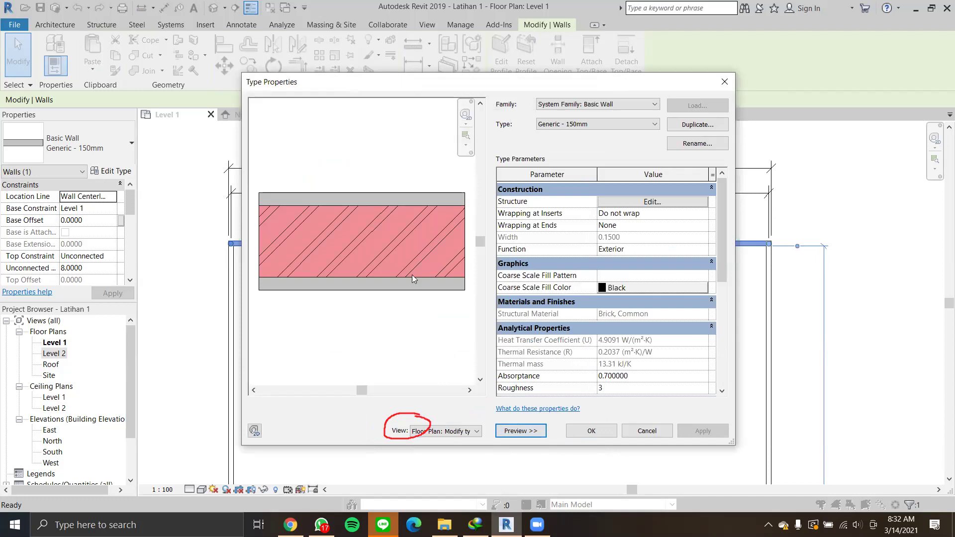
pyautogui.click(584, 429)
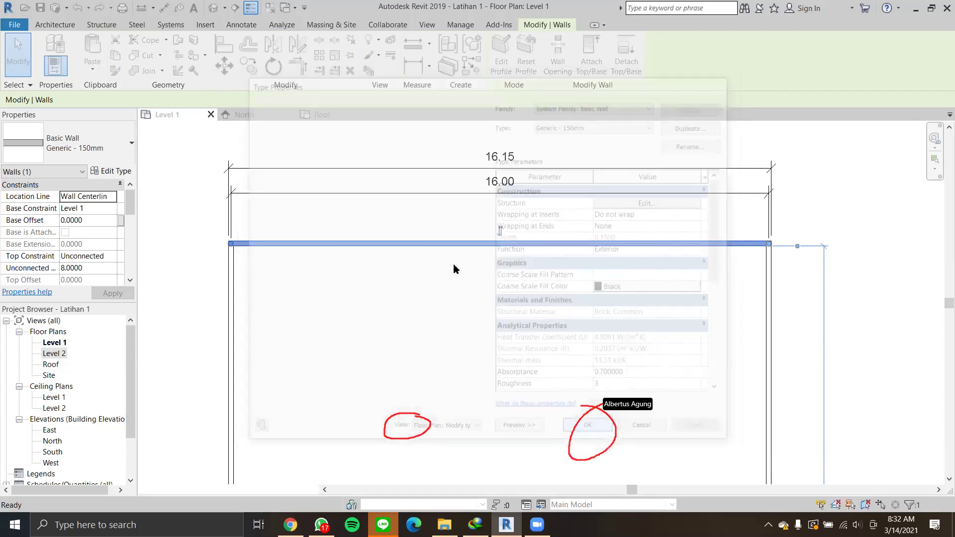
# Deselect the wall and set the Level 1 floor plan's detail level to Fine.
pyautogui.scroll(1, 473, 232)
pyautogui.click(475, 229)
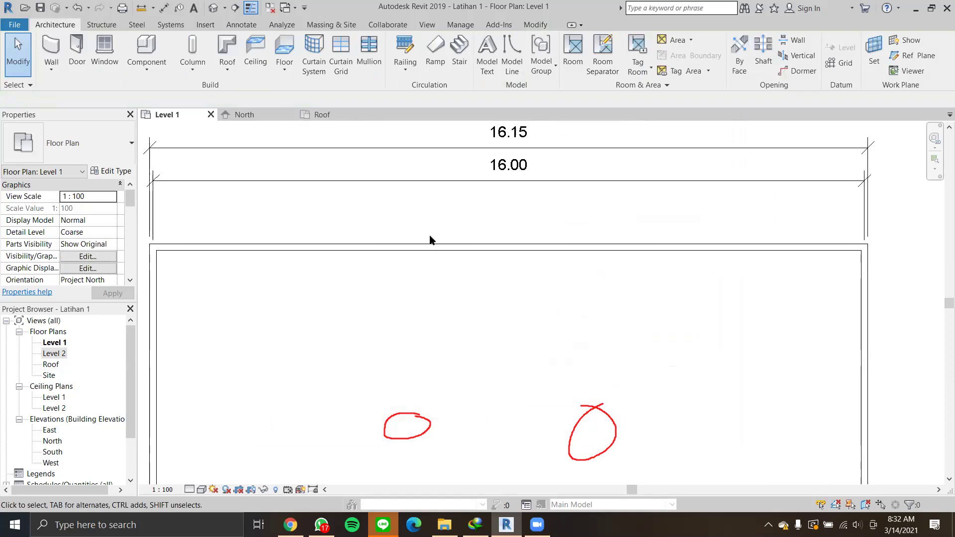
pyautogui.click(189, 491)
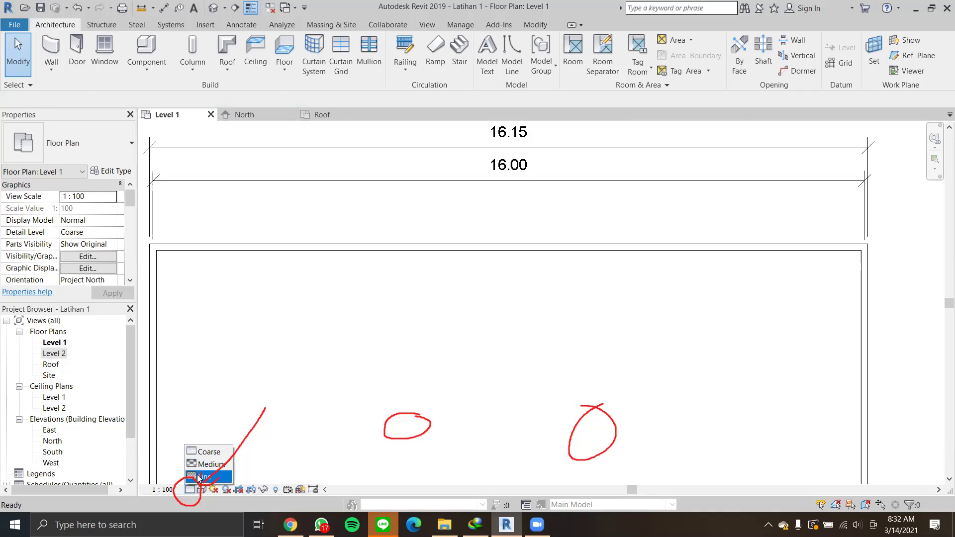
pyautogui.click(198, 477)
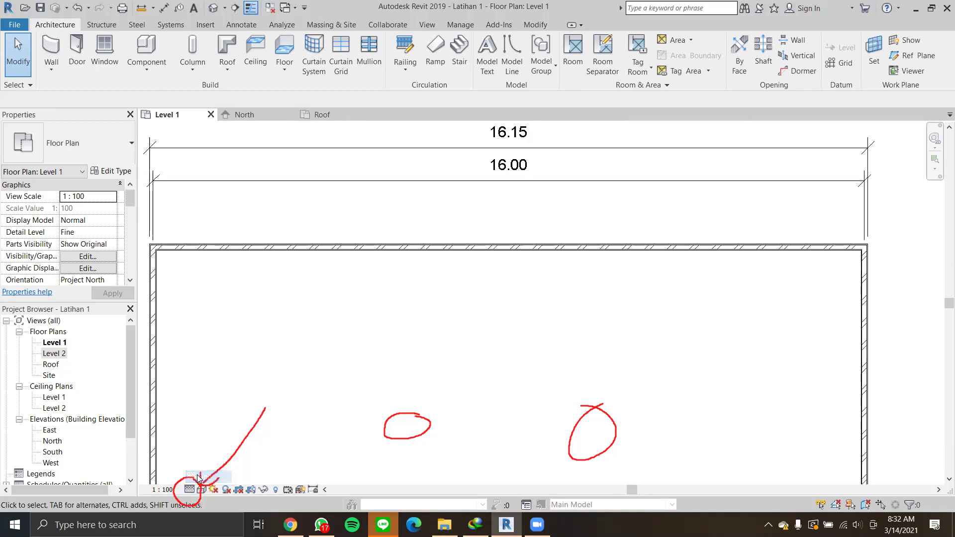
# Examine the wall layers and brick hatch around the upper-left wall corner, and review the available detail levels.
pyautogui.scroll(-2, 426, 299)
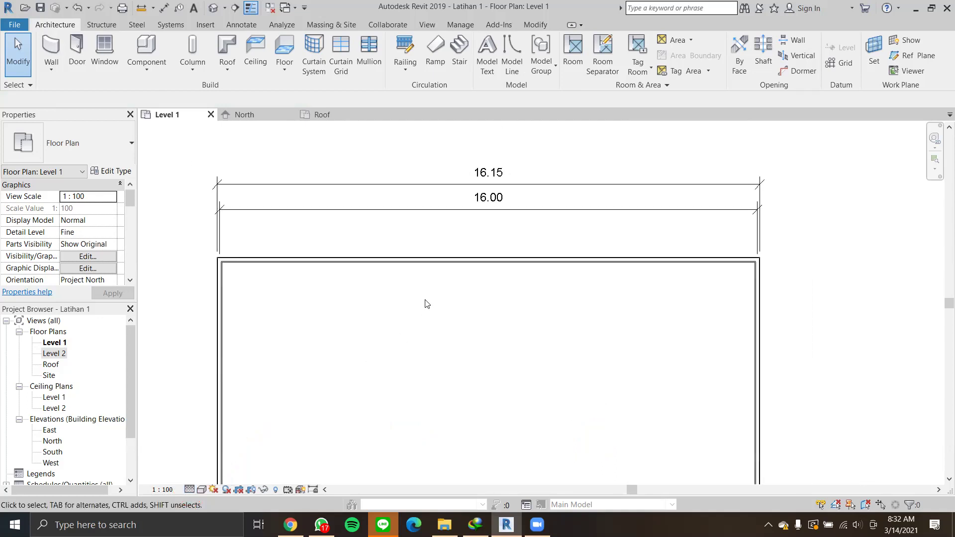
pyautogui.moveTo(425, 300); pyautogui.dragTo(412, 241, button='middle')
pyautogui.scroll(3, 280, 253)
pyautogui.moveTo(280, 254); pyautogui.dragTo(470, 349, button='middle')
pyautogui.scroll(1, 470, 348)
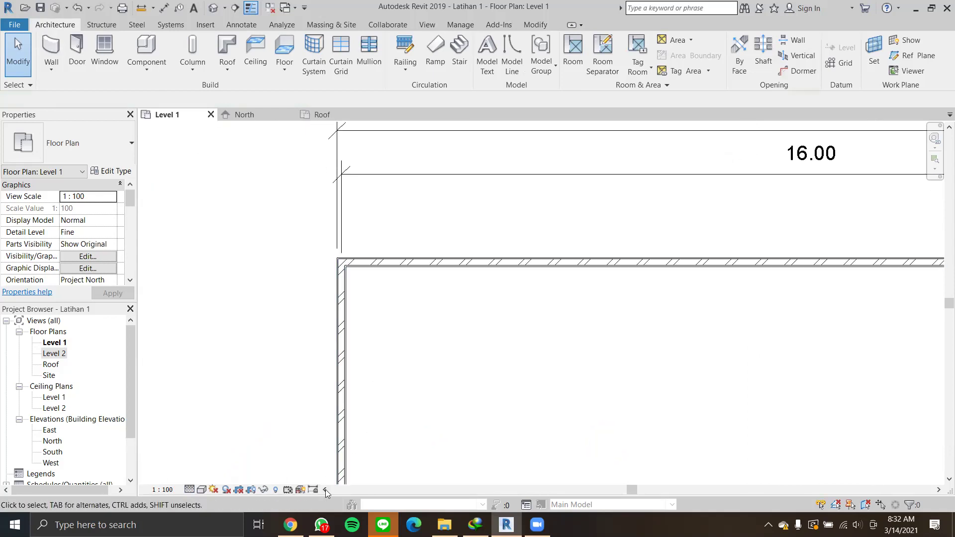
pyautogui.click(190, 489)
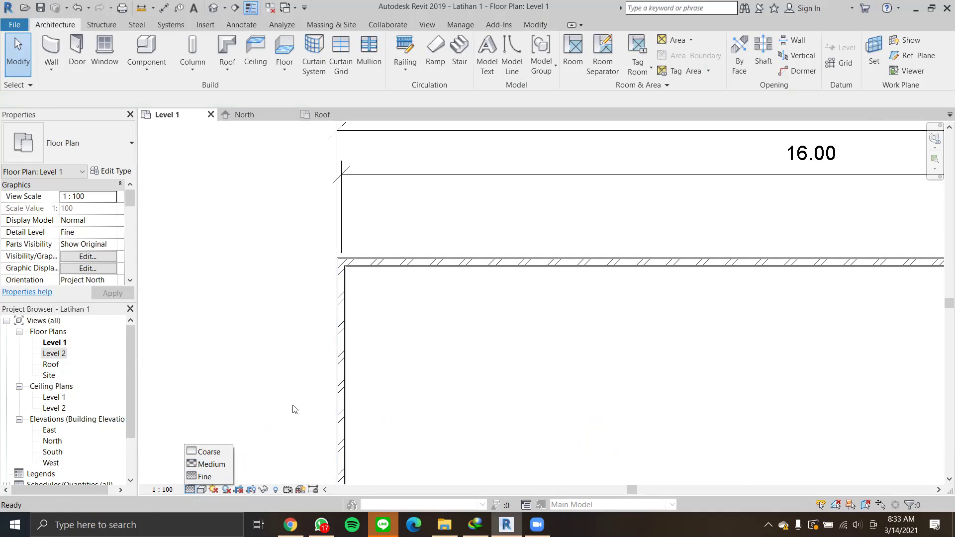
pyautogui.click(452, 315)
pyautogui.scroll(1, 375, 320)
pyautogui.scroll(2, 374, 317)
pyautogui.scroll(-1, 379, 317)
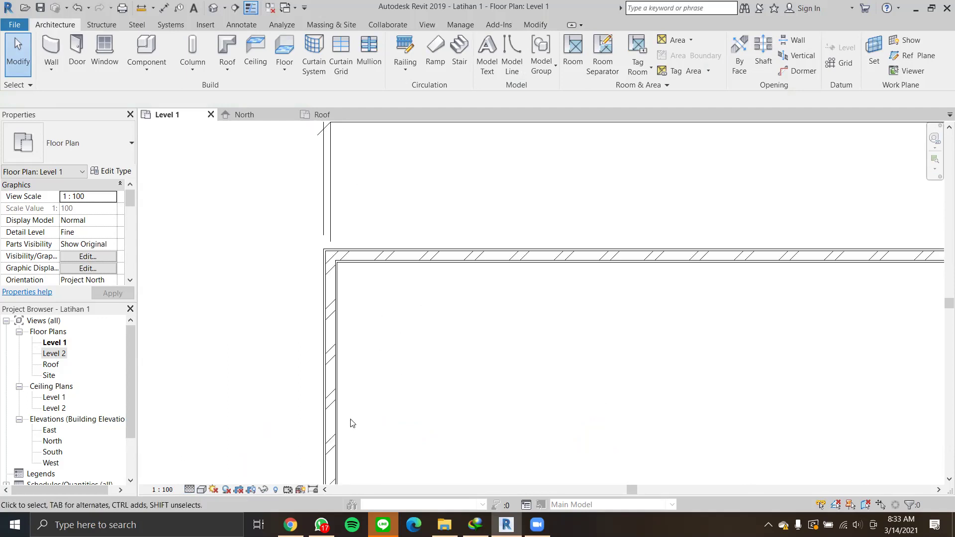
pyautogui.click(189, 490)
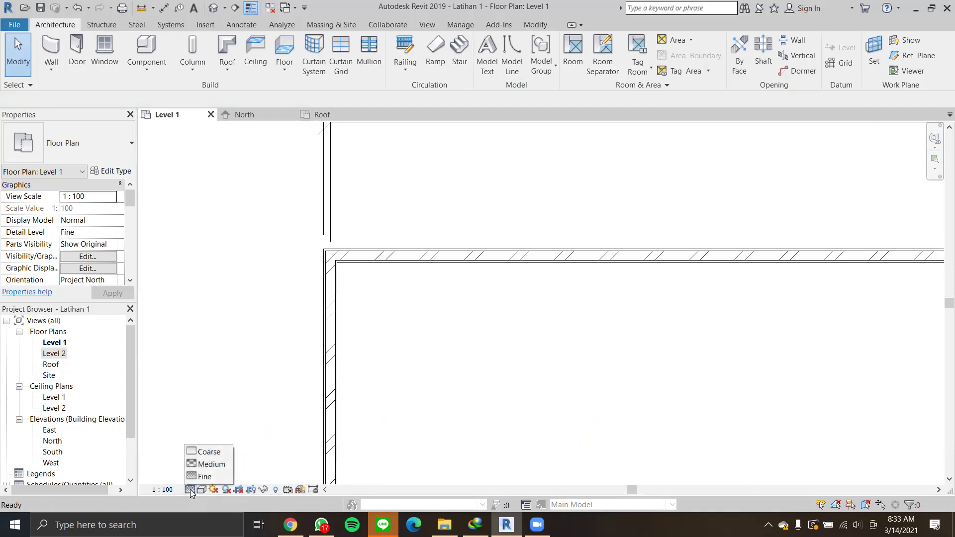
pyautogui.click(413, 385)
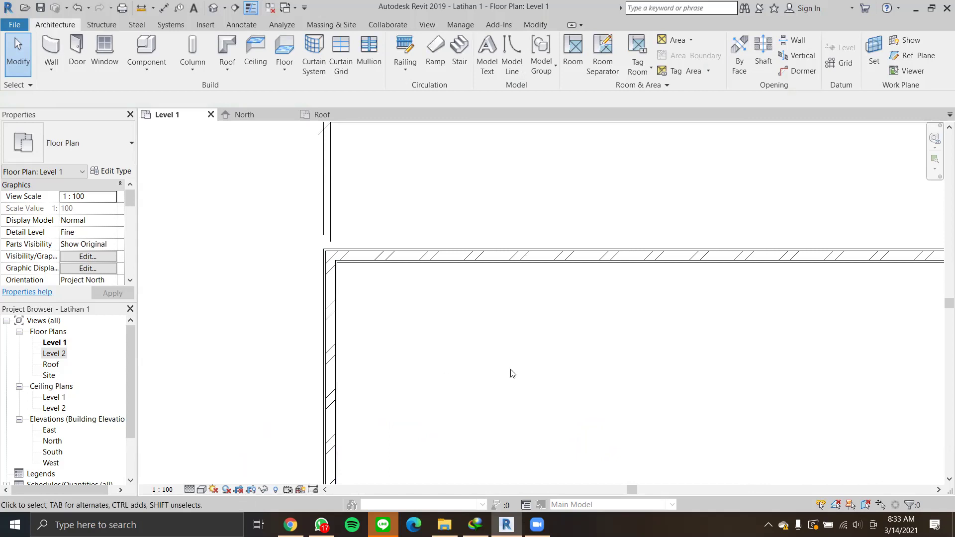
pyautogui.scroll(-1, 540, 375)
pyautogui.scroll(1, 540, 376)
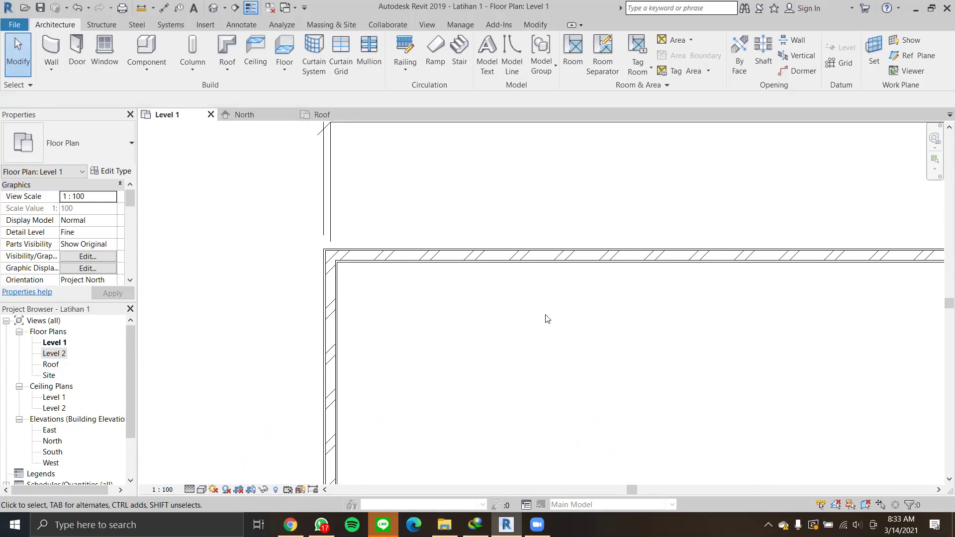
pyautogui.scroll(1, 335, 196)
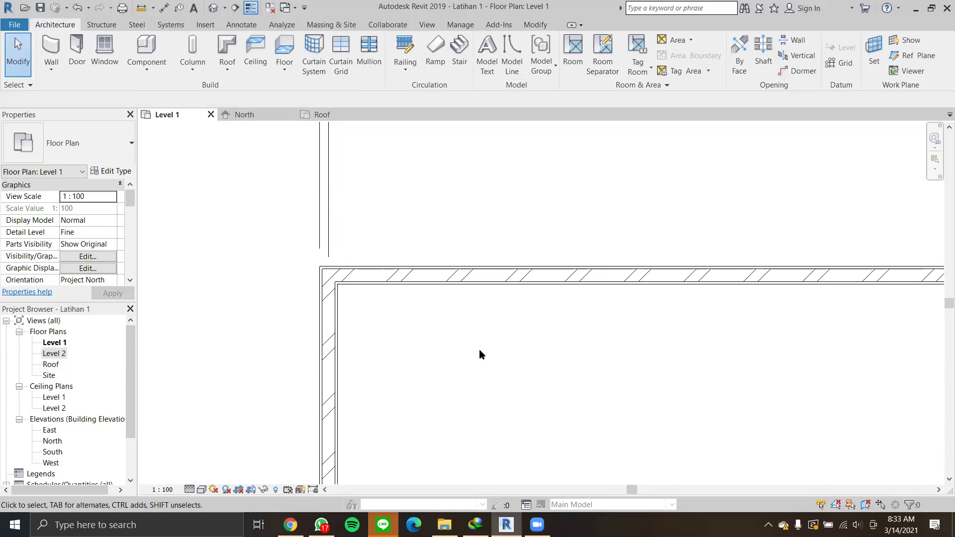
pyautogui.scroll(-1, 479, 349)
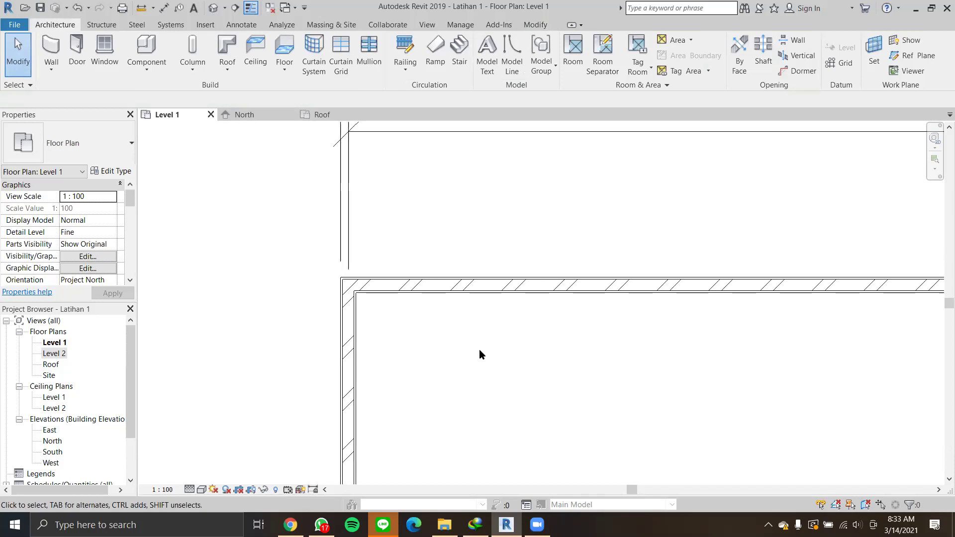
pyautogui.click(199, 49)
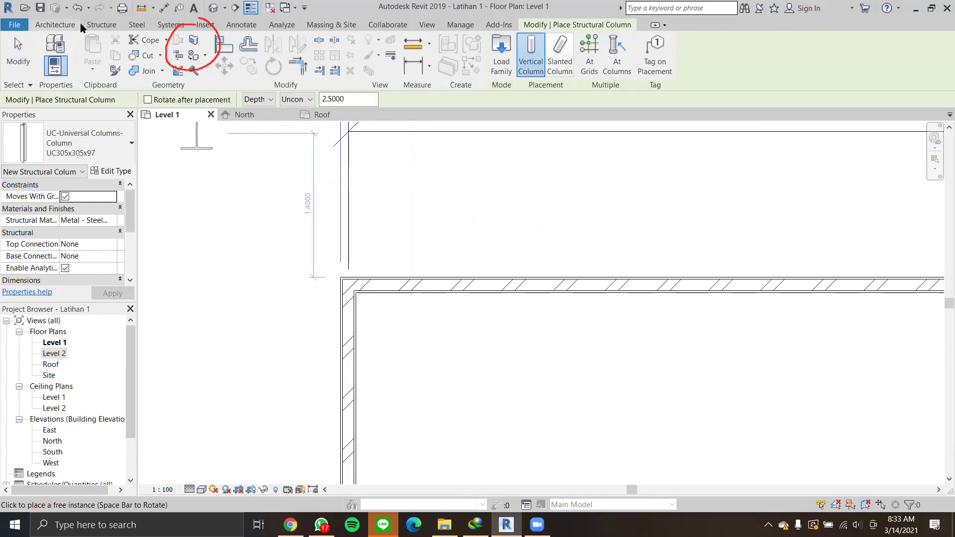
pyautogui.click(101, 25)
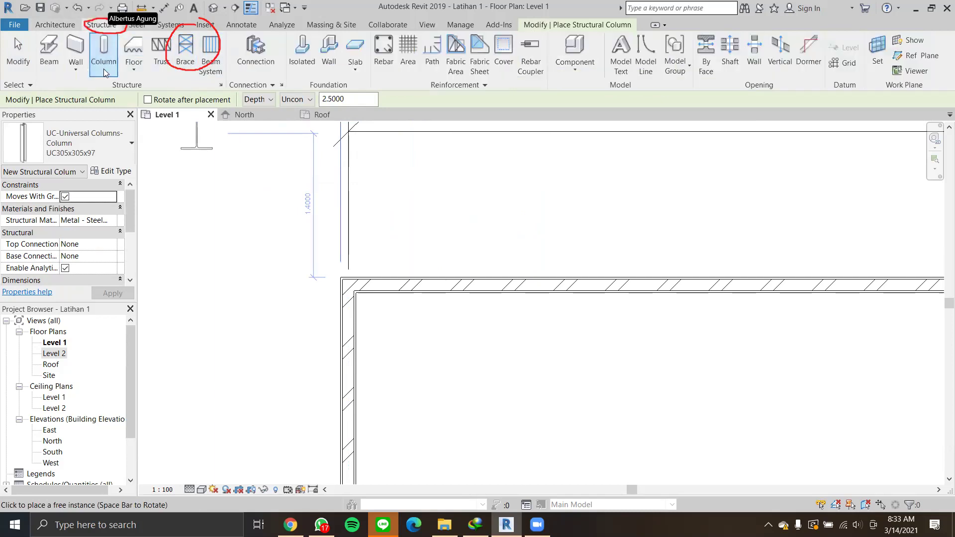
pyautogui.click(184, 56)
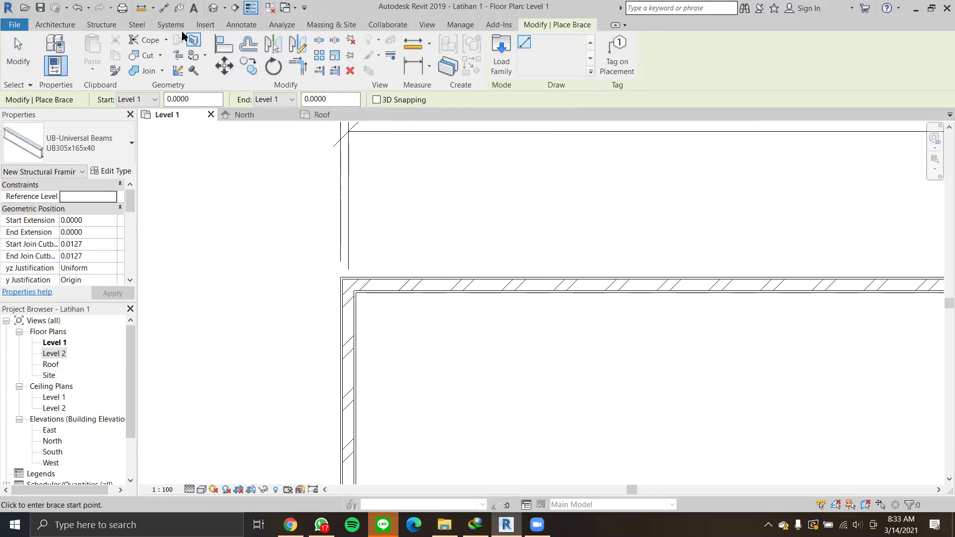
# Start placing a structural column and check which column types are loaded in the project.
pyautogui.click(106, 25)
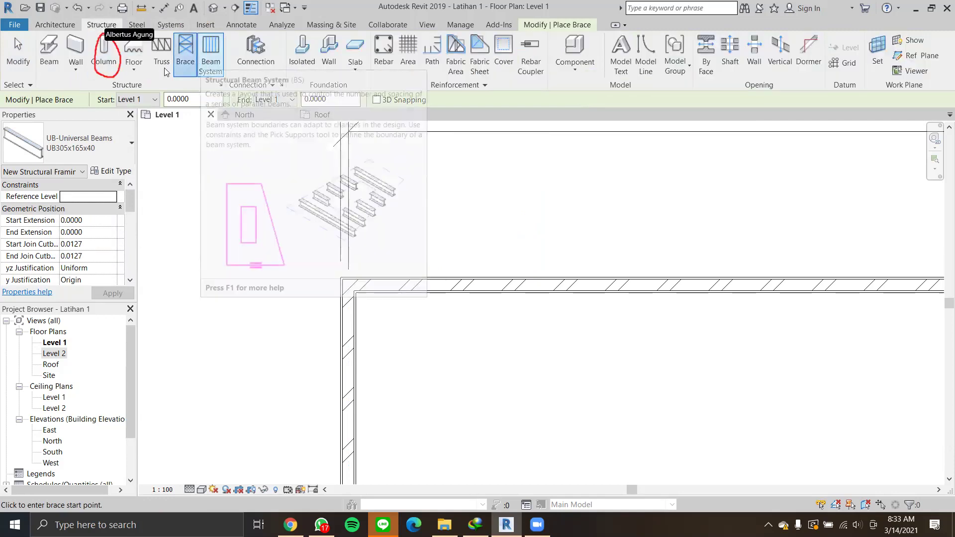
pyautogui.click(110, 58)
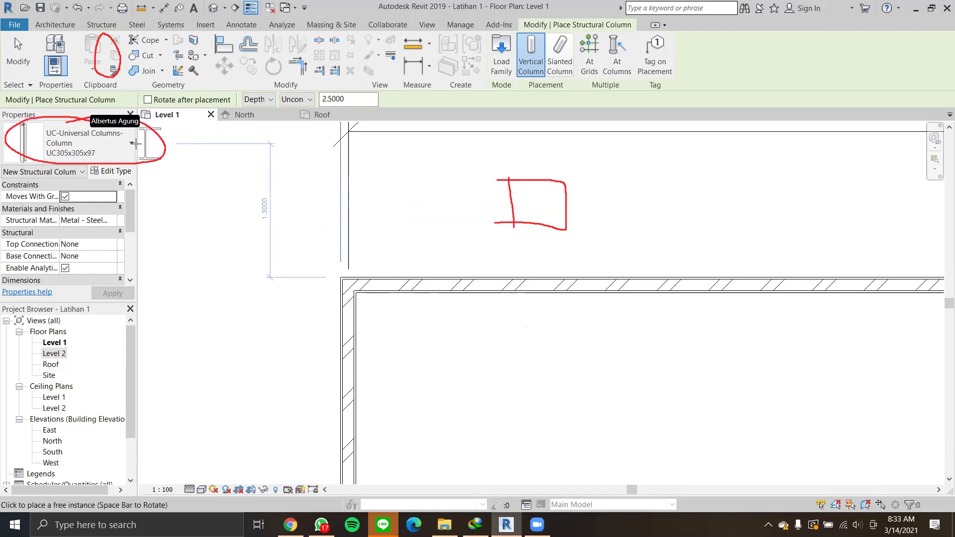
pyautogui.click(119, 149)
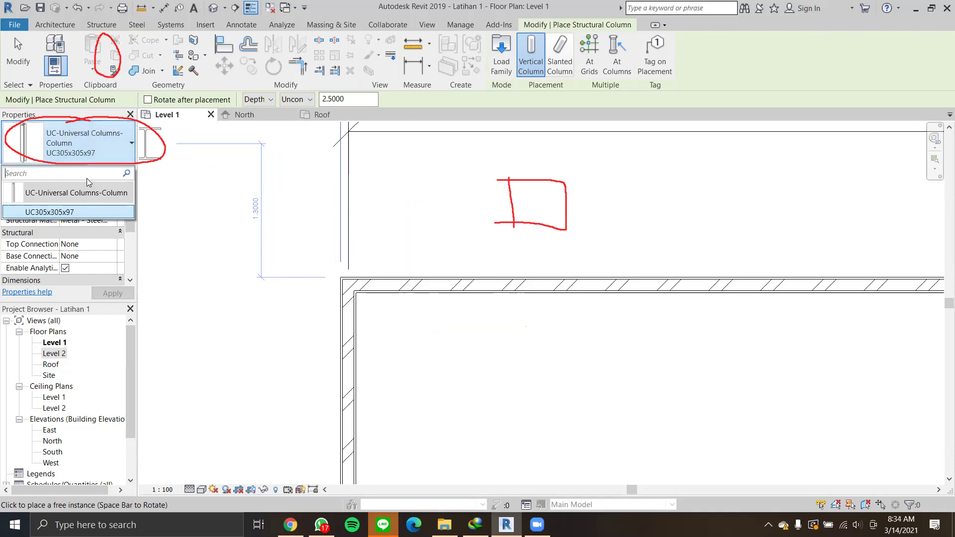
pyautogui.click(94, 151)
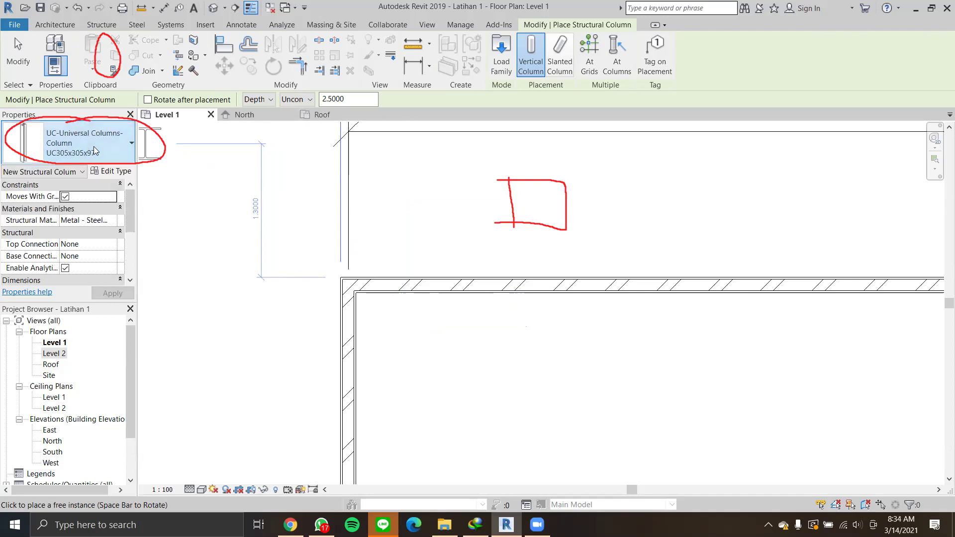
# Start loading a column family and browse the Structural Columns folder of the US Imperial library.
pyautogui.click(498, 62)
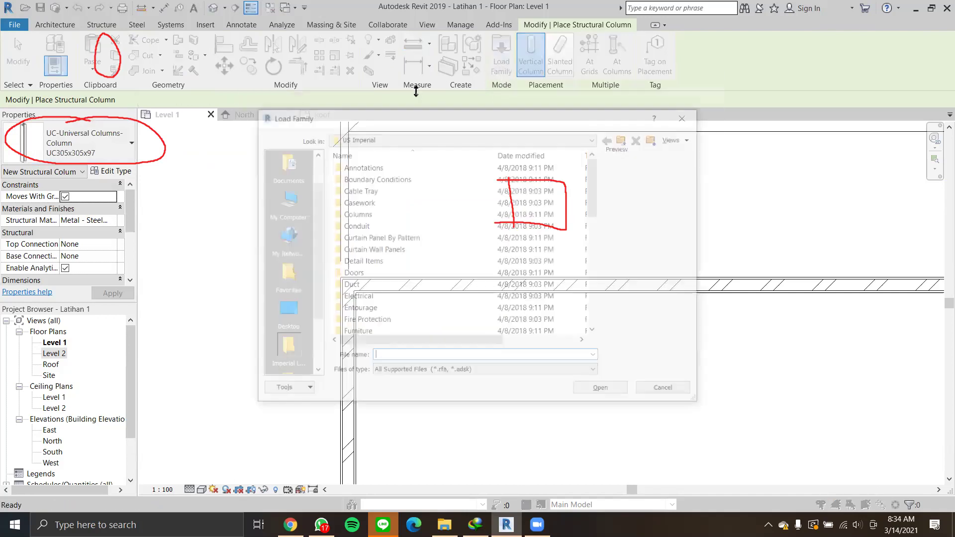
pyautogui.scroll(-2, 406, 250)
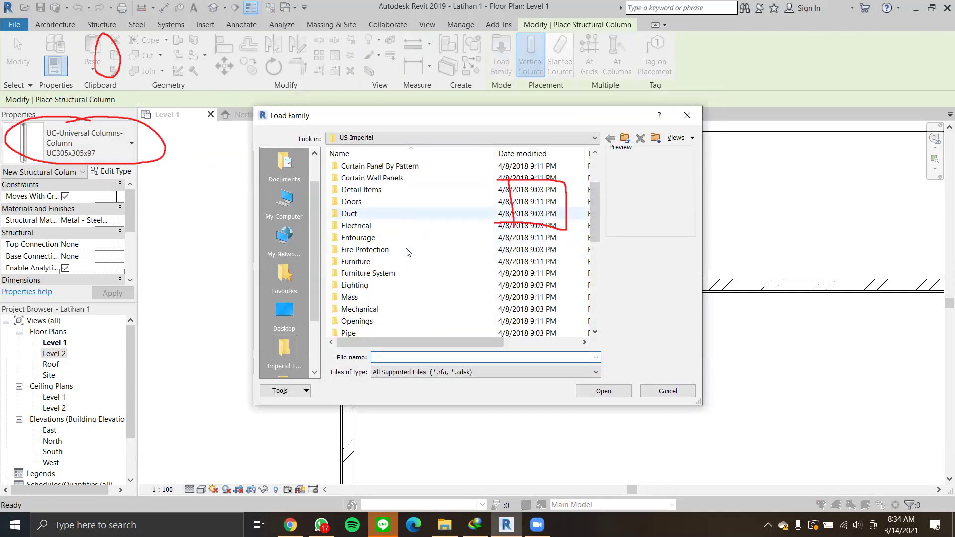
pyautogui.scroll(-6, 406, 251)
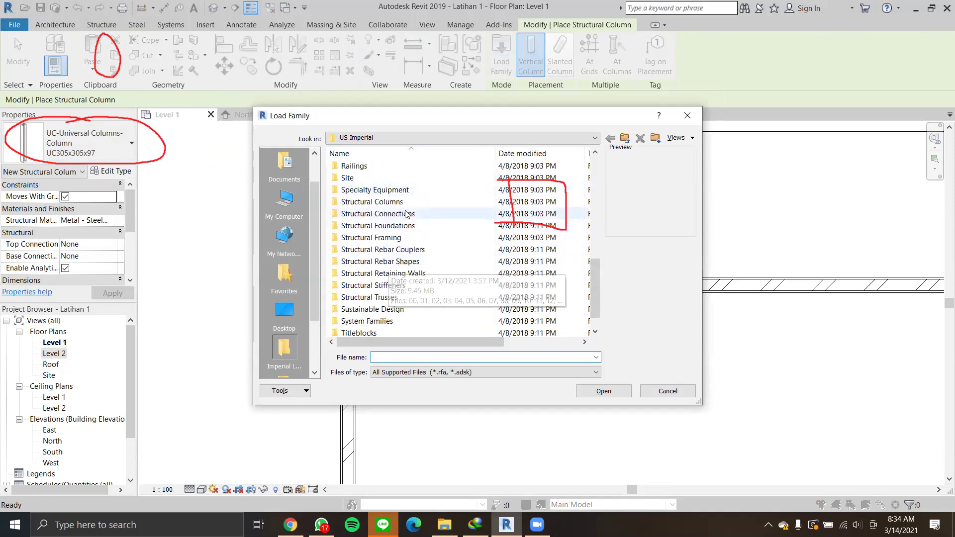
pyautogui.doubleClick(403, 202)
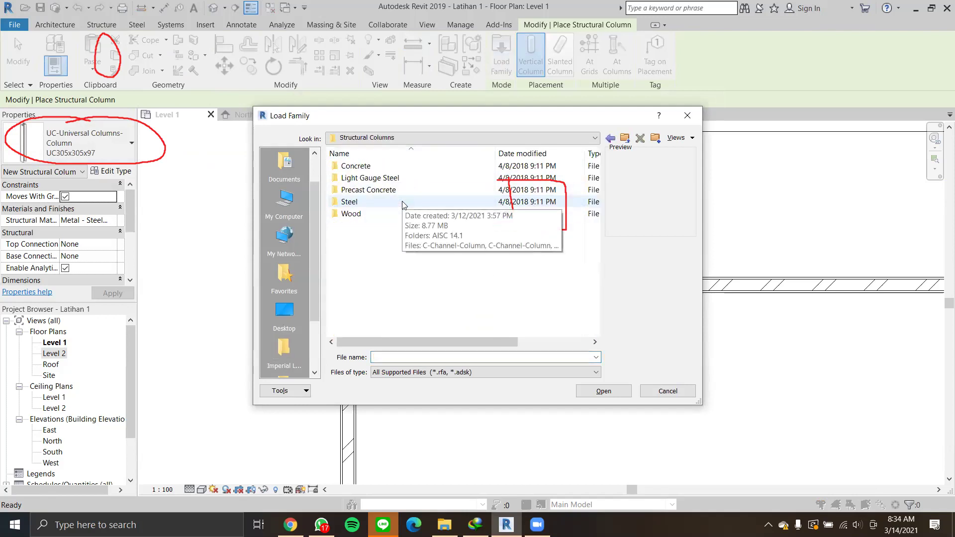
# Browse the Structural Columns folder of the US Metric library and close the family loading without picking a family.
pyautogui.click(393, 142)
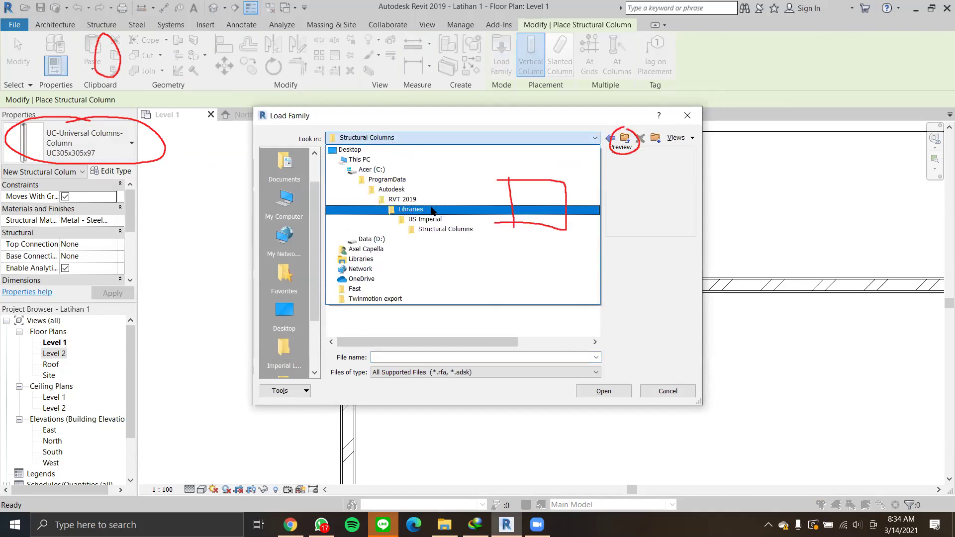
pyautogui.click(416, 209)
pyautogui.doubleClick(368, 202)
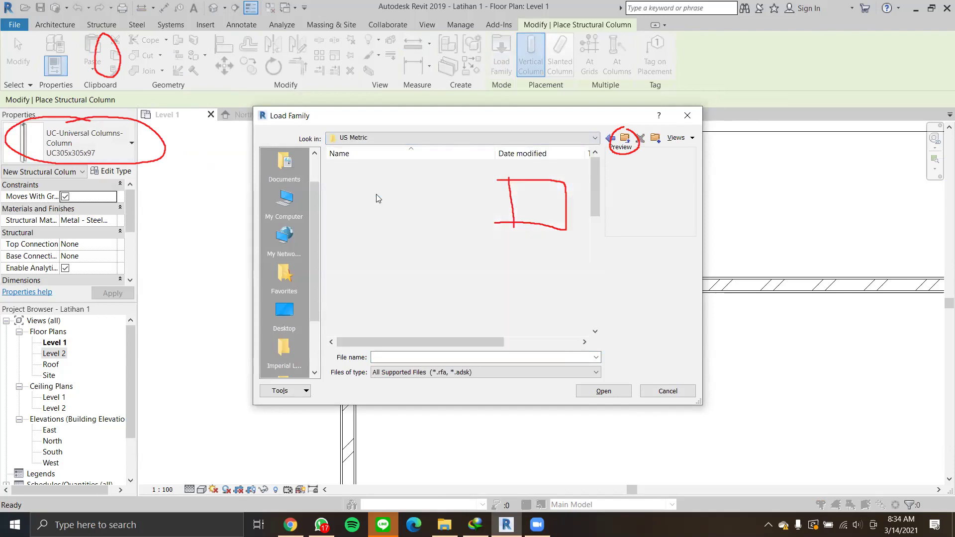
pyautogui.scroll(-5, 387, 182)
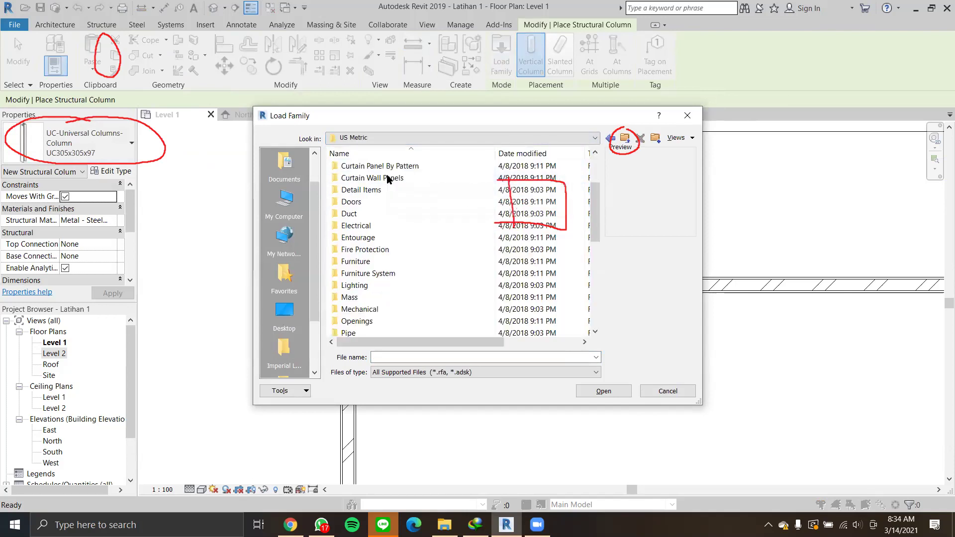
pyautogui.scroll(3, 389, 194)
pyautogui.scroll(-6, 388, 196)
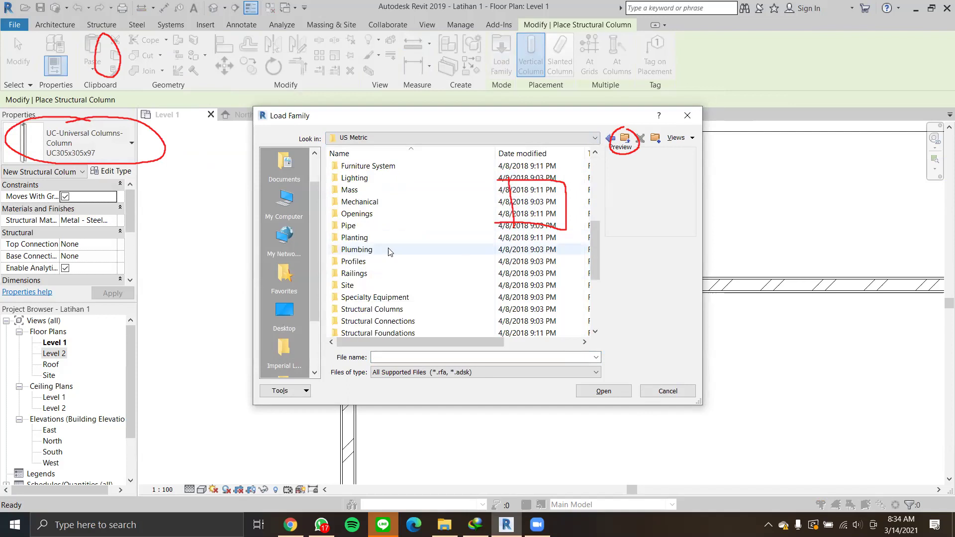
pyautogui.doubleClick(388, 201)
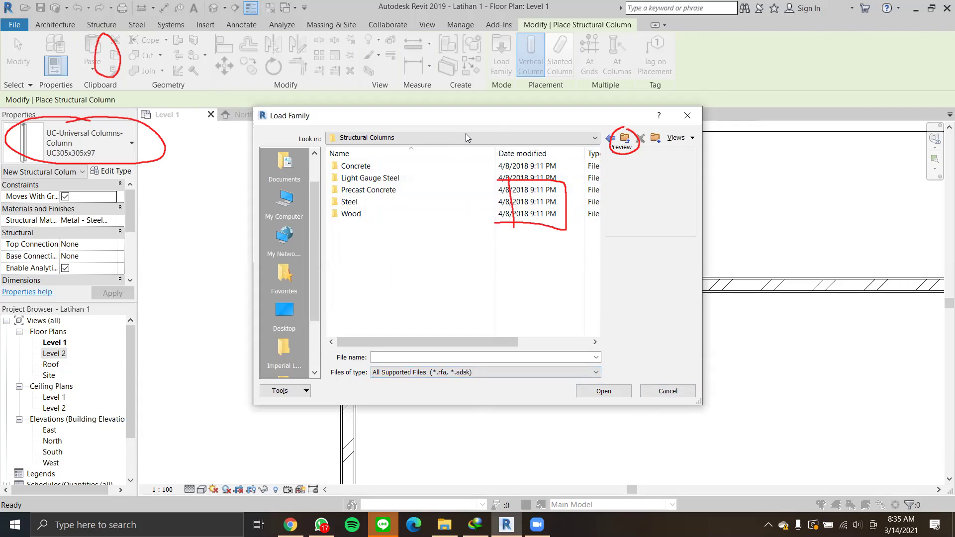
pyautogui.click(563, 142)
pyautogui.click(564, 142)
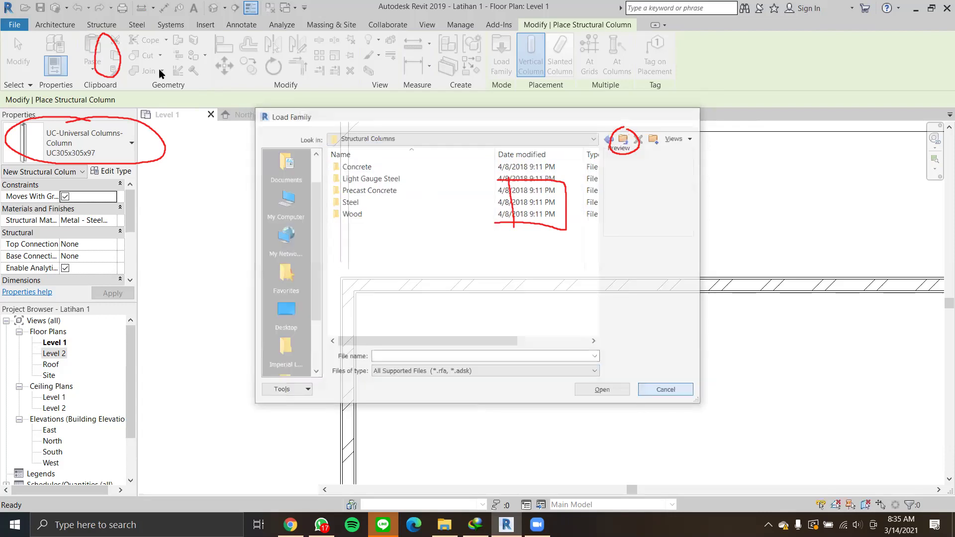
pyautogui.click(667, 391)
# Check the default family template path in the program's file location options and cancel the folder selection.
pyautogui.click(13, 25)
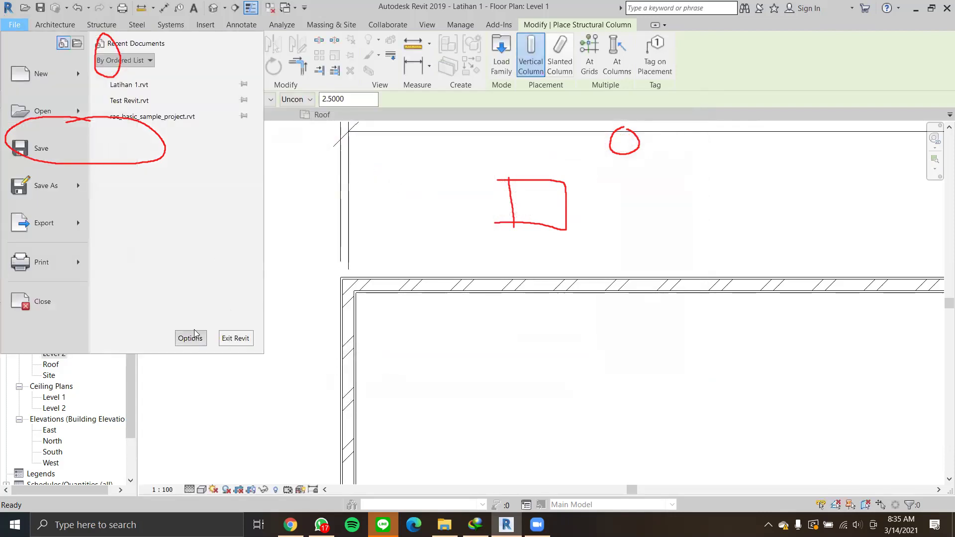
pyautogui.click(190, 338)
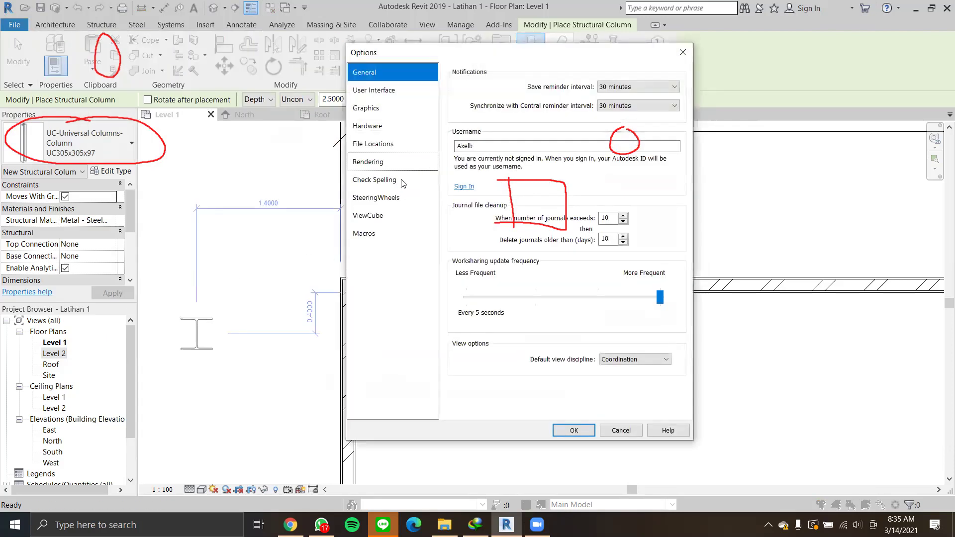
pyautogui.click(402, 147)
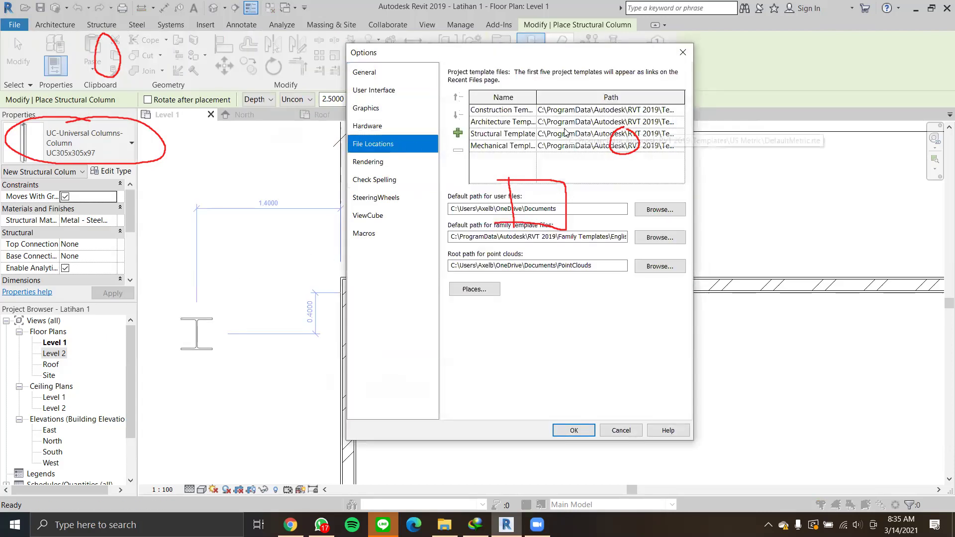
pyautogui.click(660, 237)
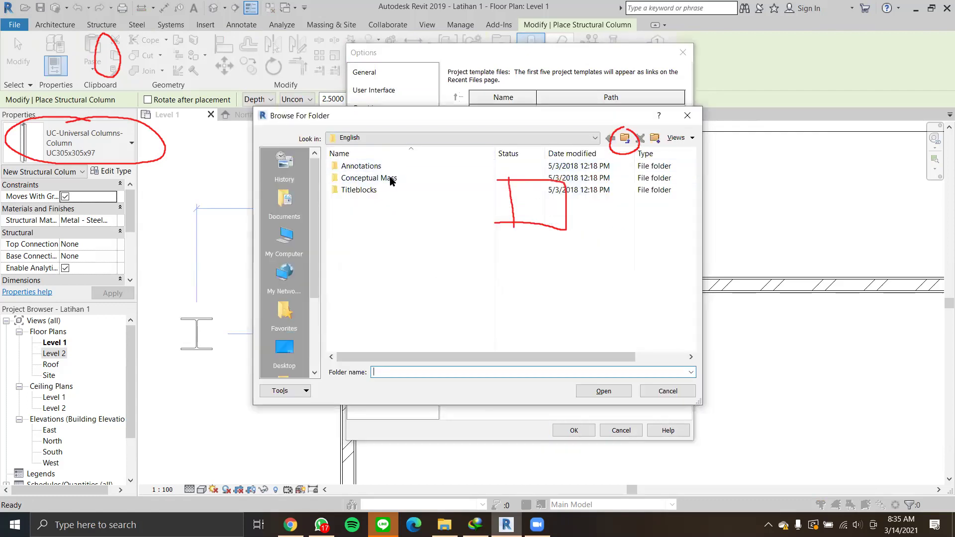
pyautogui.click(682, 395)
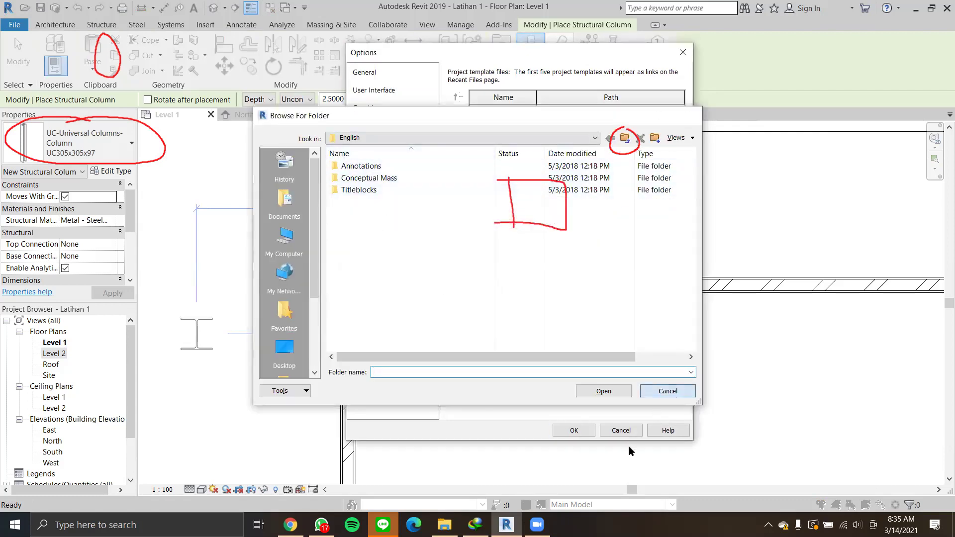
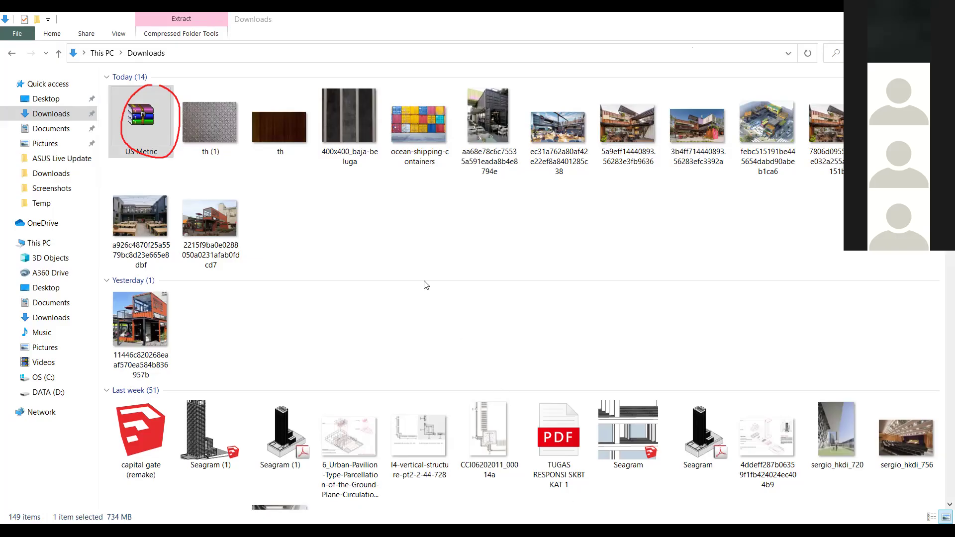
# Open the US Metric archive from the Downloads folder and select the US Metric folder inside it.
pyautogui.press('Return')
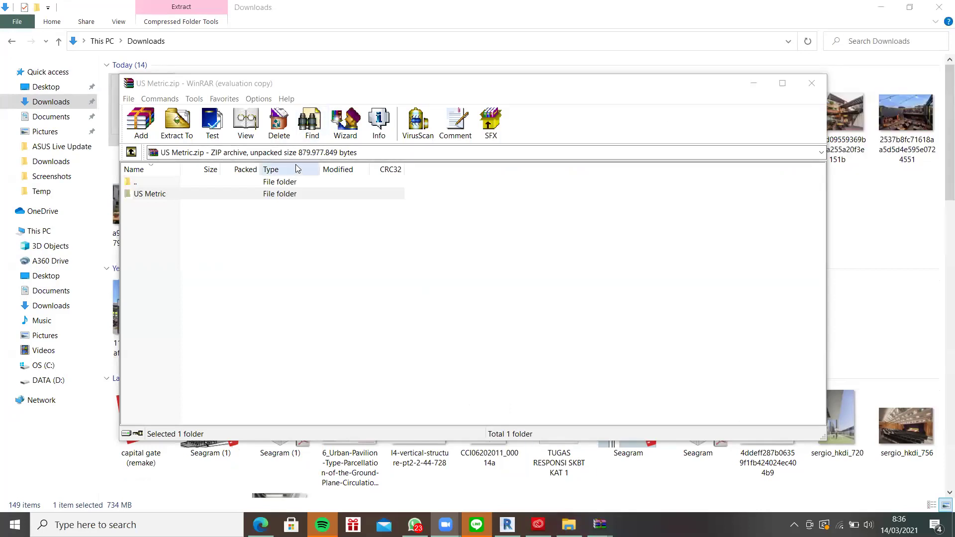
pyautogui.click(277, 194)
pyautogui.click(277, 194)
pyautogui.press('Return')
pyautogui.click(250, 205)
pyautogui.click(256, 194)
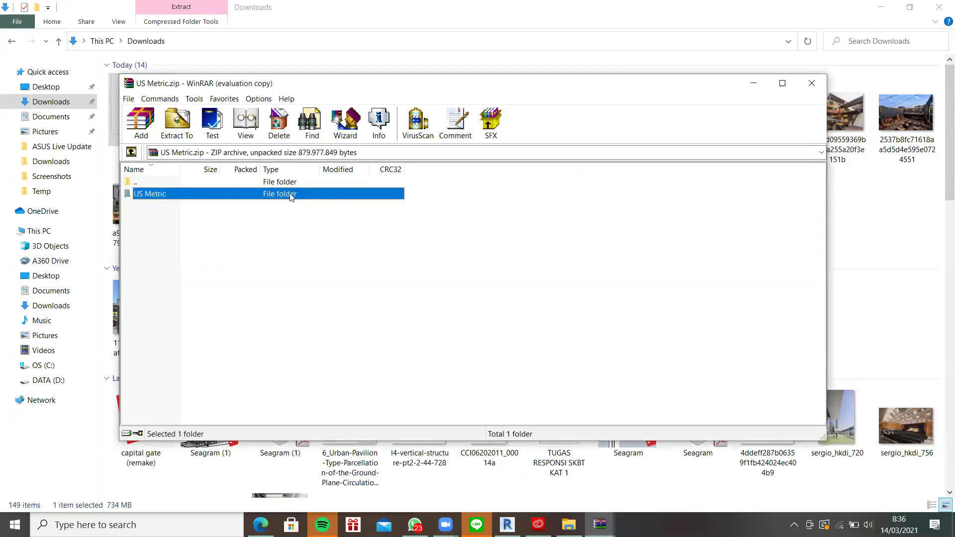
pyautogui.rightClick(291, 198)
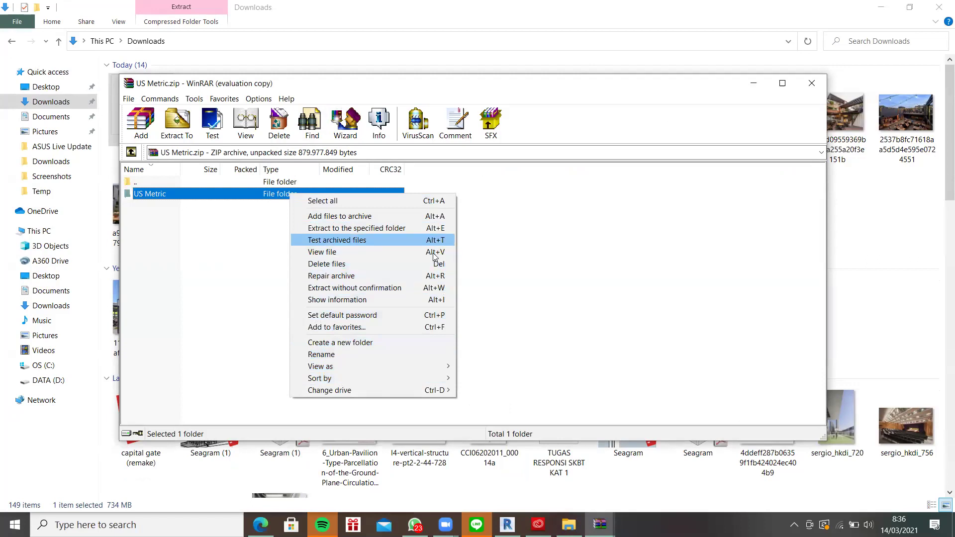
pyautogui.click(488, 241)
pyautogui.click(317, 195)
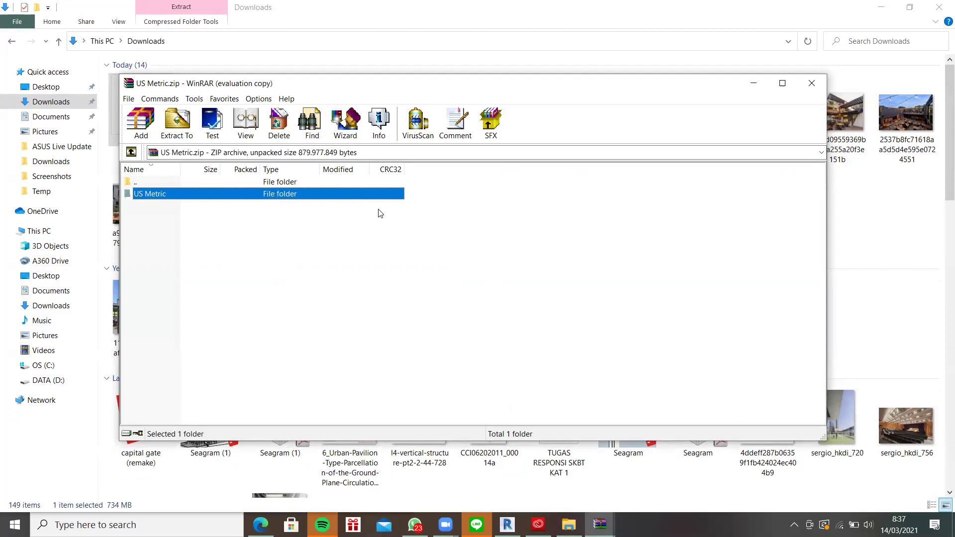
# Open the folder ProgramData > Autodesk > RVT 2018 > Libraries on drive C in File Explorer.
pyautogui.click(568, 524)
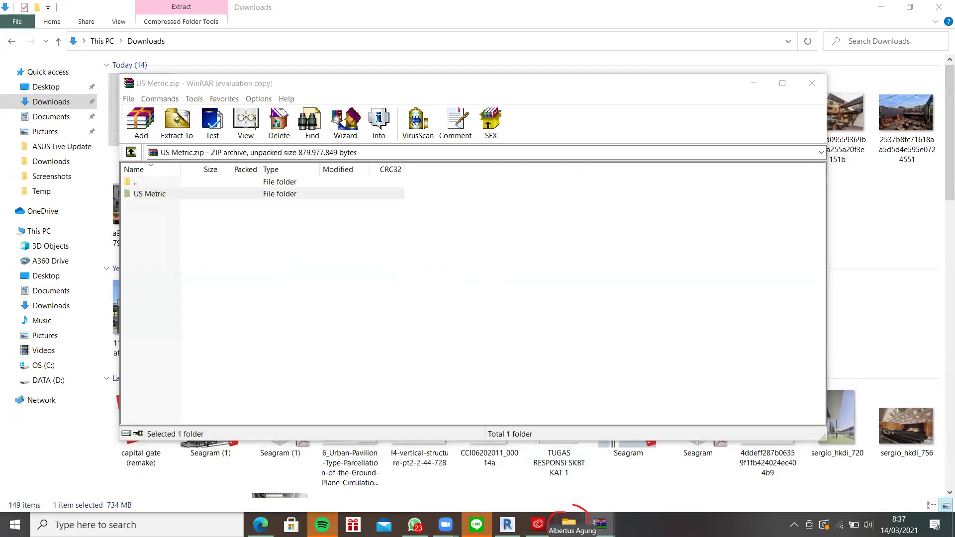
pyautogui.click(55, 366)
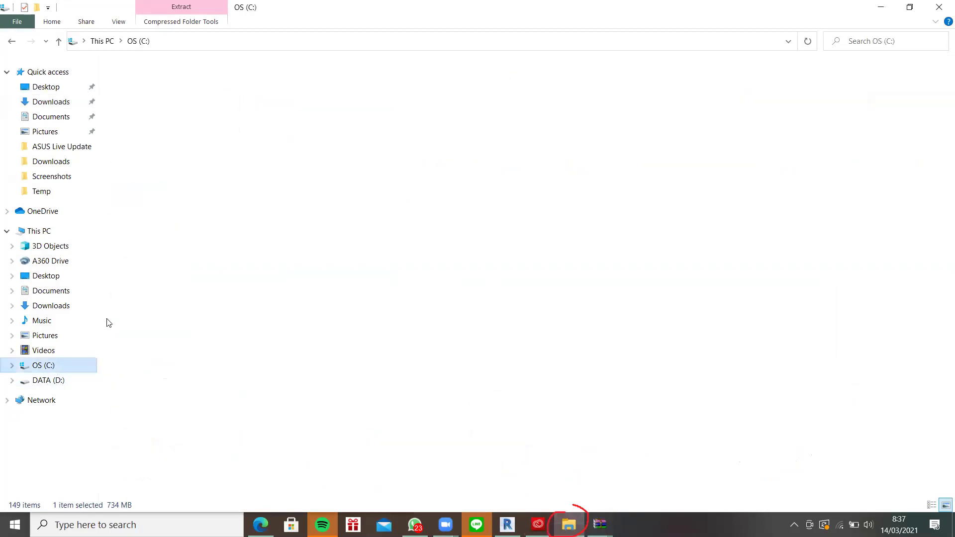
pyautogui.click(168, 189)
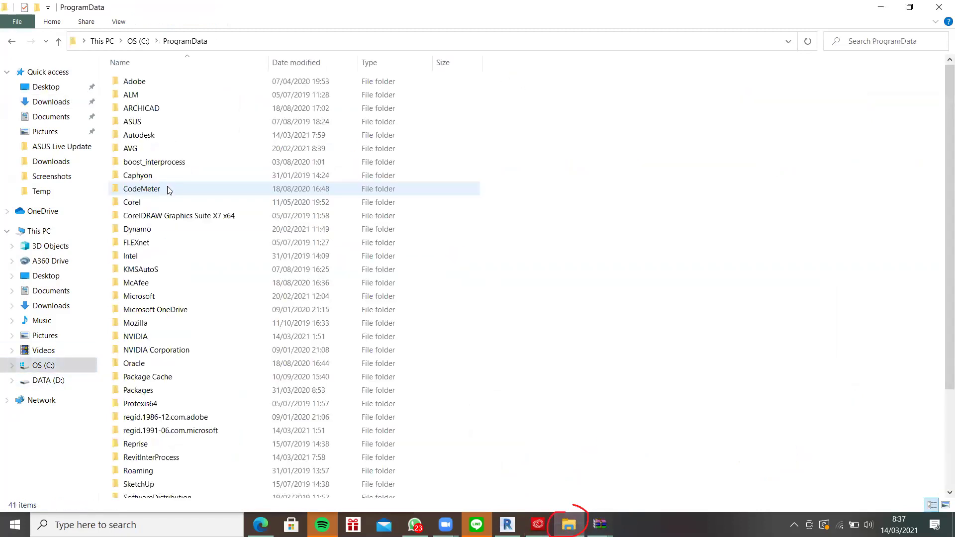
pyautogui.doubleClick(163, 136)
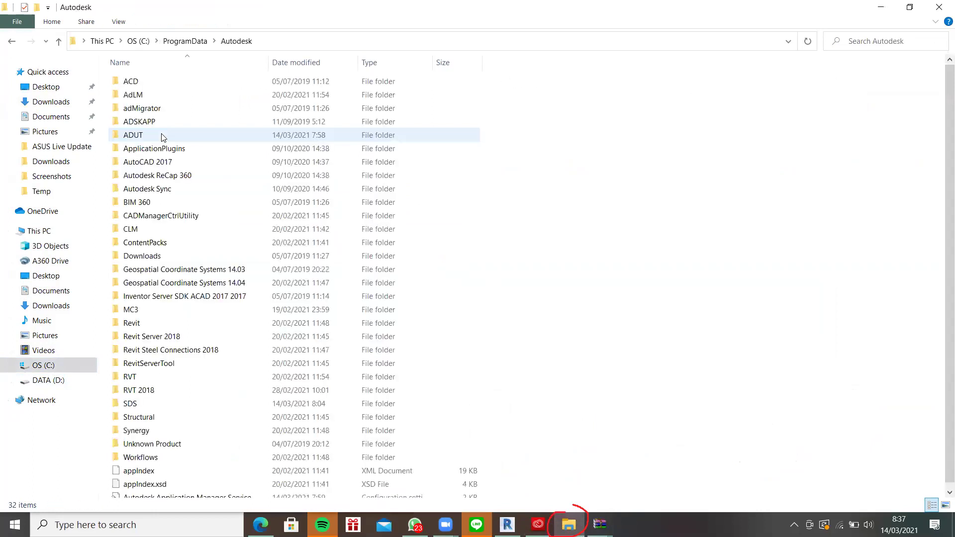
pyautogui.doubleClick(170, 391)
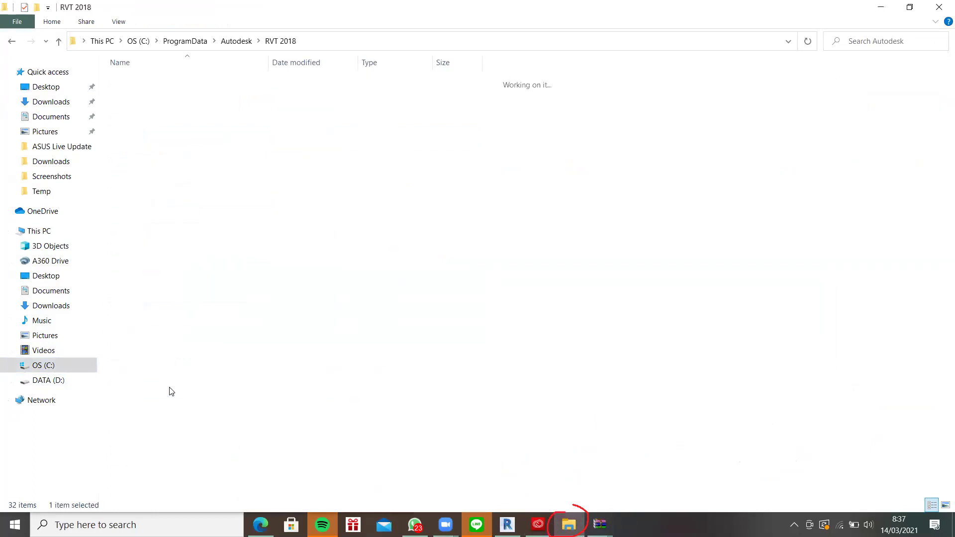
pyautogui.doubleClick(136, 123)
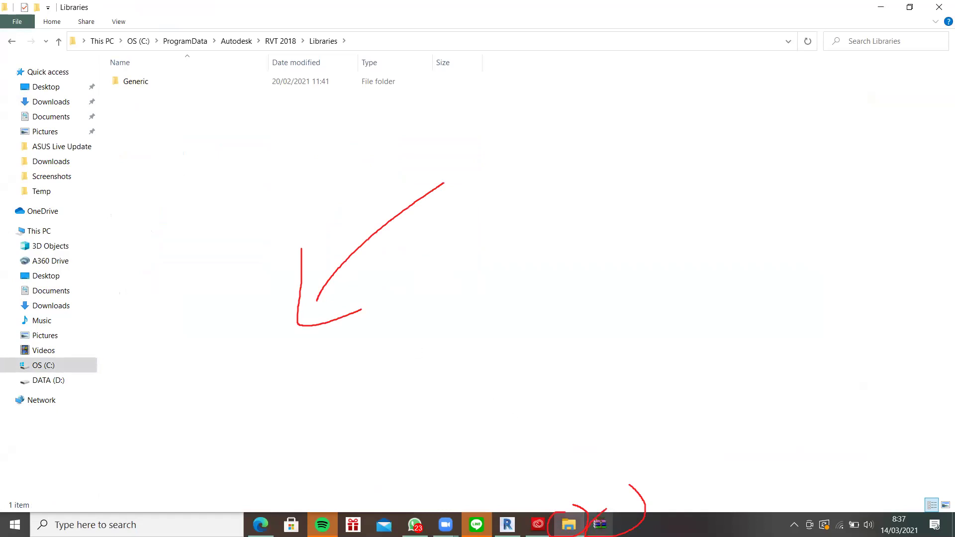
# Close the duplicate US Metric archive window and extract the US Metric folder from the remaining one into the Libraries folder.
pyautogui.moveTo(599, 525)
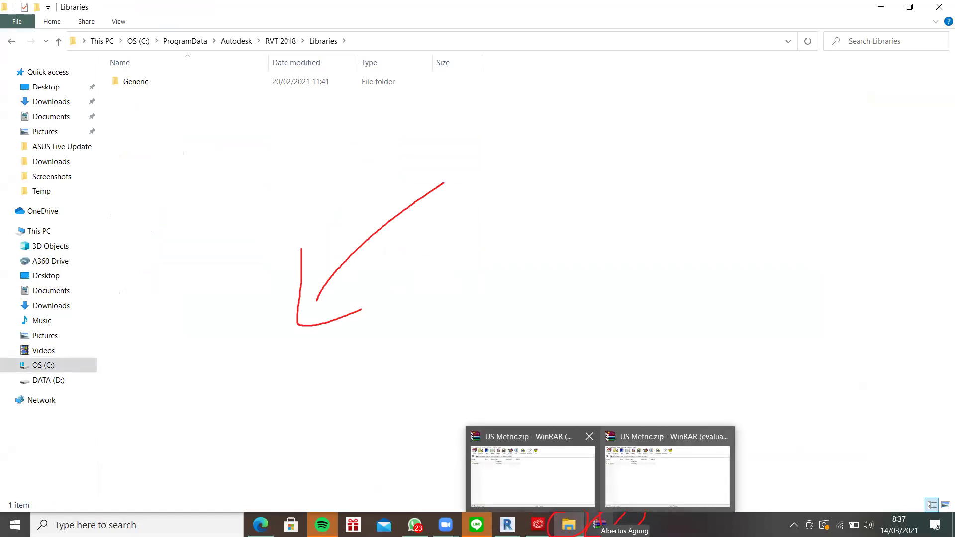
pyautogui.click(592, 436)
pyautogui.click(593, 499)
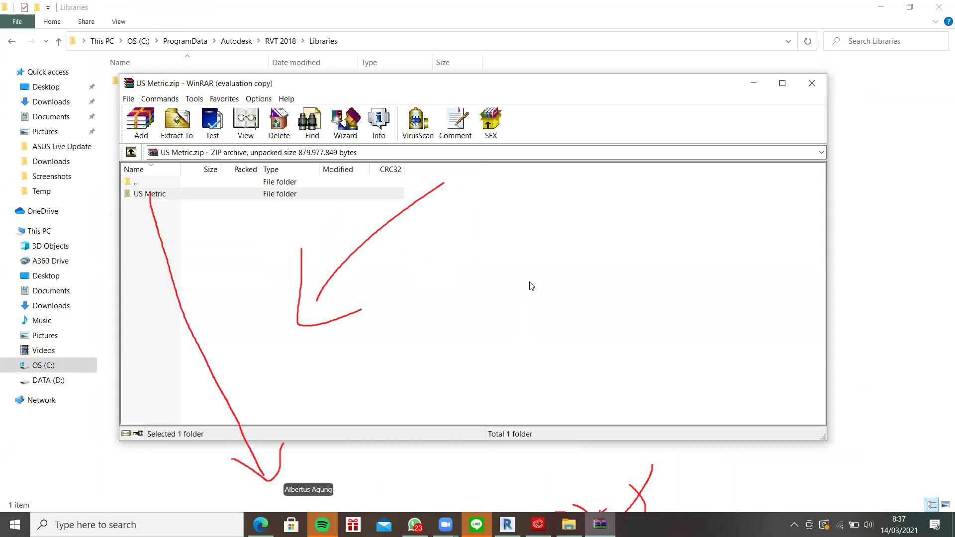
pyautogui.moveTo(235, 199); pyautogui.dragTo(307, 484)
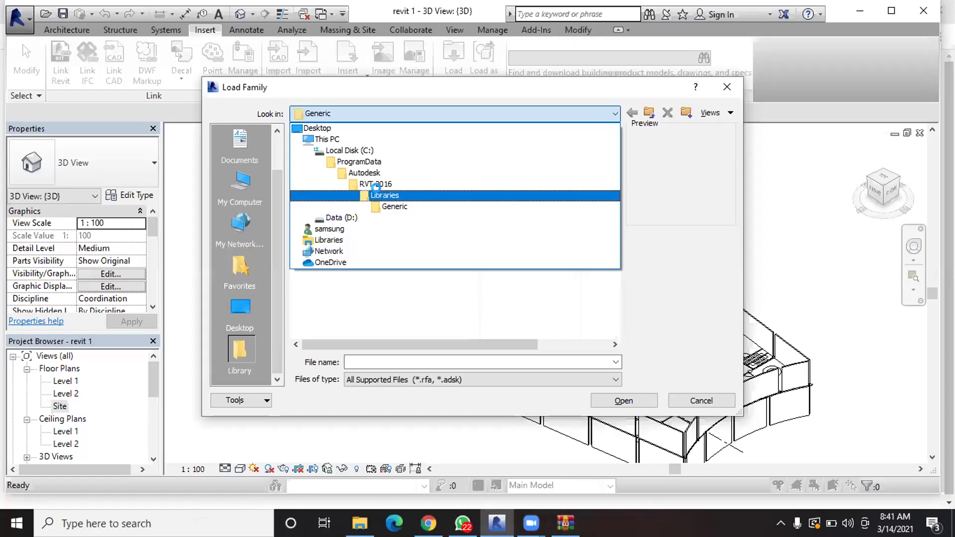
# Browse the family files to Libraries > US Metric > US Metric and open its Structural Columns folder.
pyautogui.click(370, 192)
pyautogui.doubleClick(361, 175)
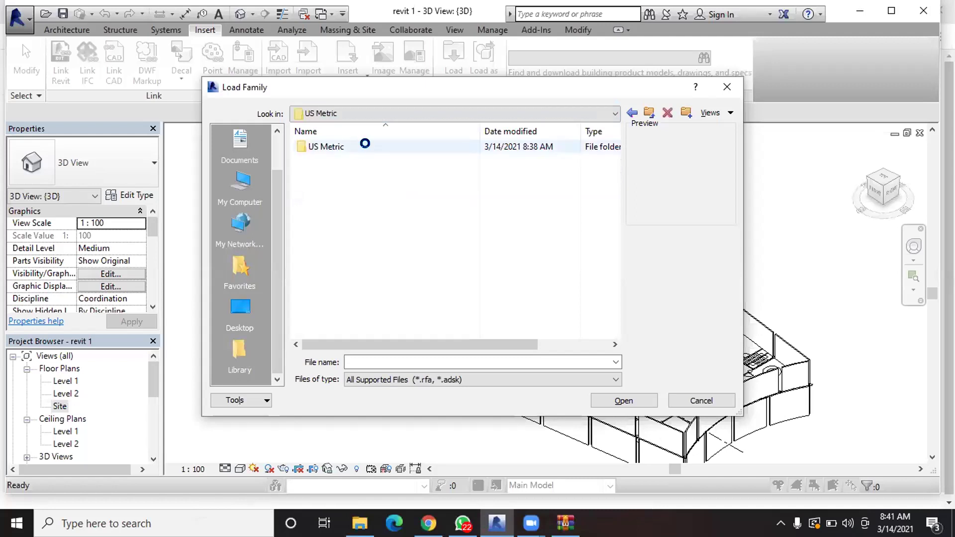
pyautogui.doubleClick(364, 145)
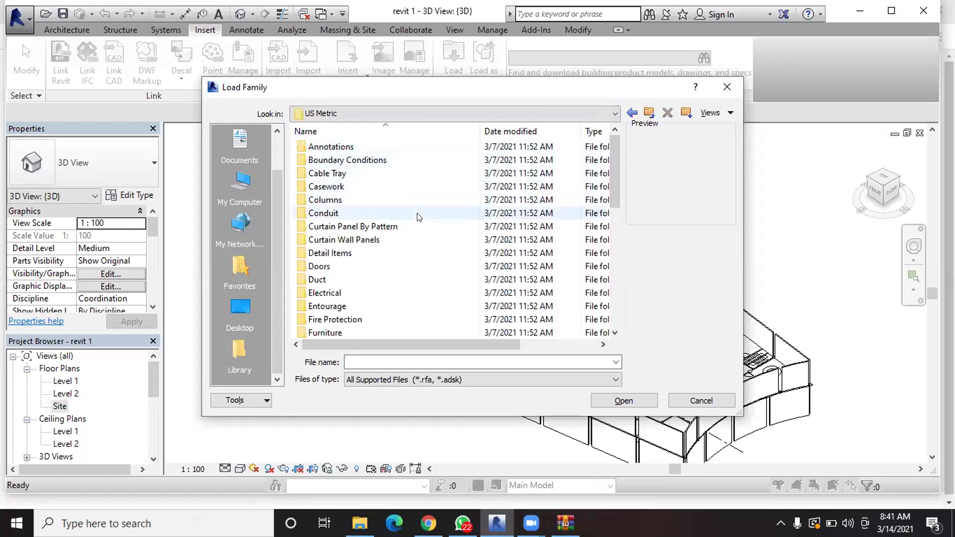
pyautogui.scroll(-1, 418, 217)
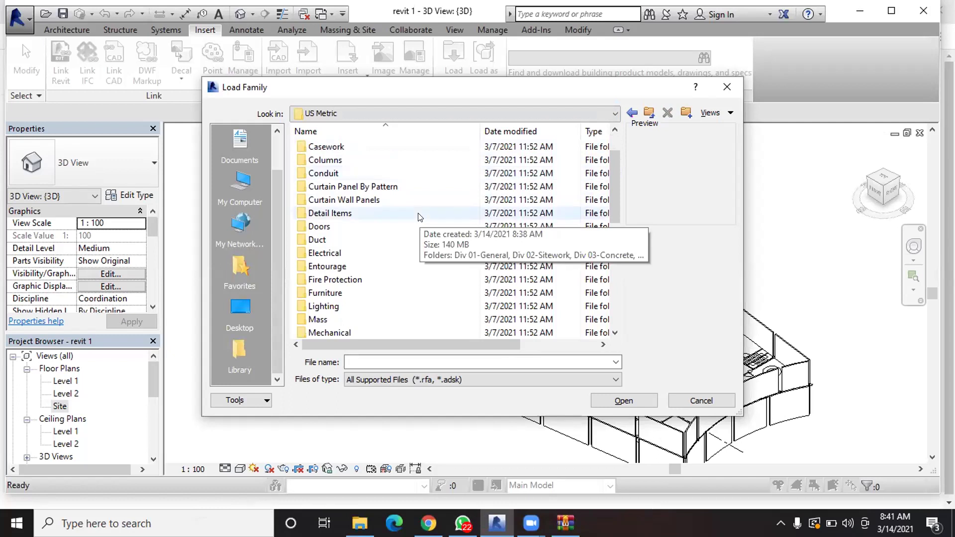
pyautogui.scroll(-6, 430, 259)
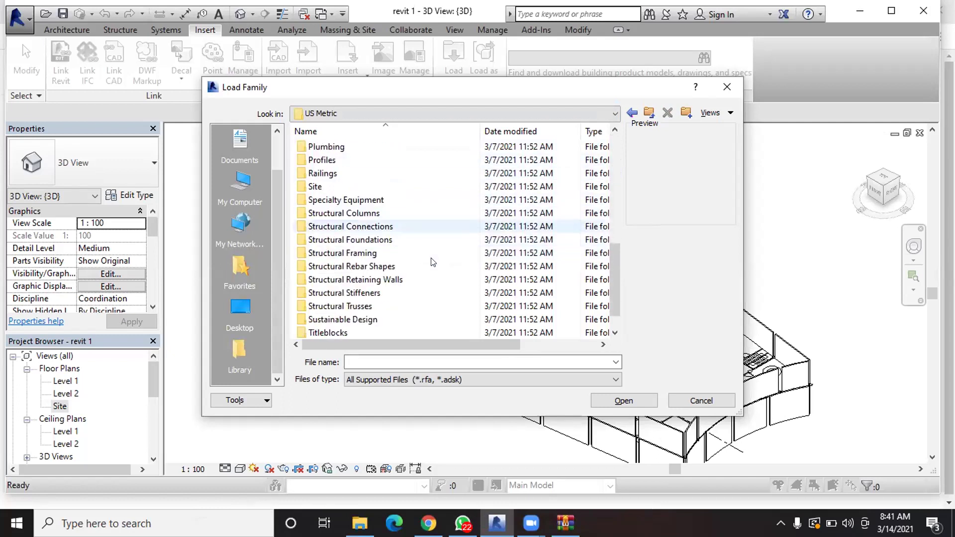
pyautogui.scroll(-1, 433, 262)
pyautogui.click(369, 192)
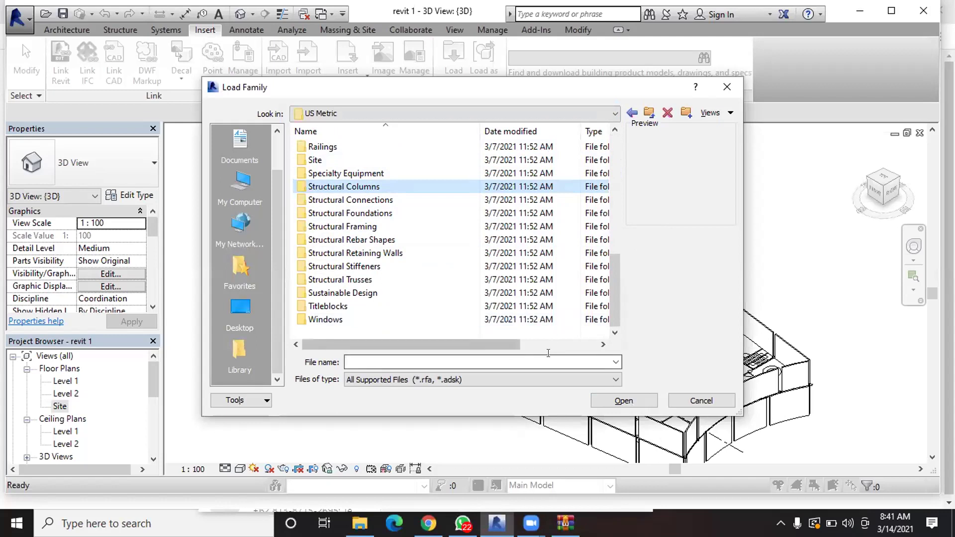
pyautogui.moveTo(400, 181); pyautogui.dragTo(407, 188)
pyautogui.doubleClick(405, 187)
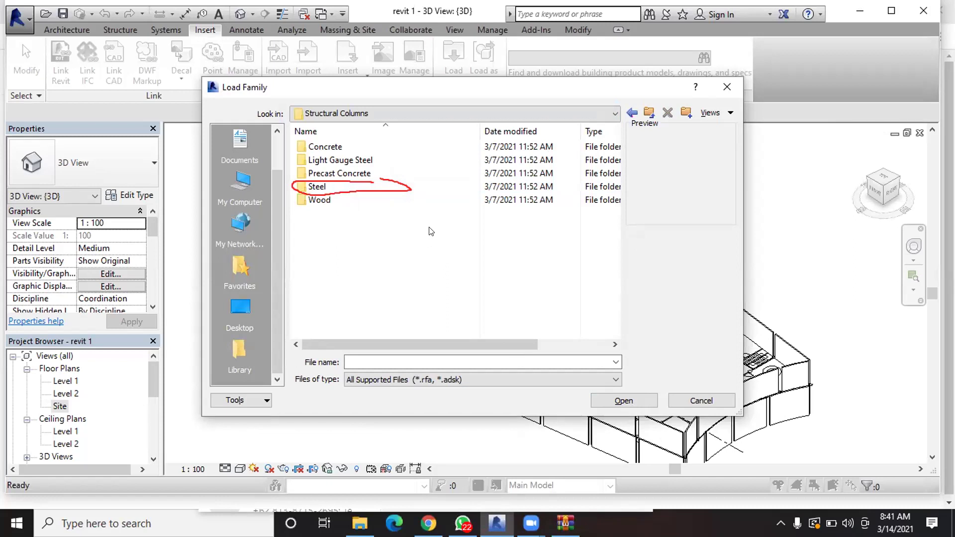
# Load the M_Concrete-Round-Column family from the Concrete folder.
pyautogui.doubleClick(325, 146)
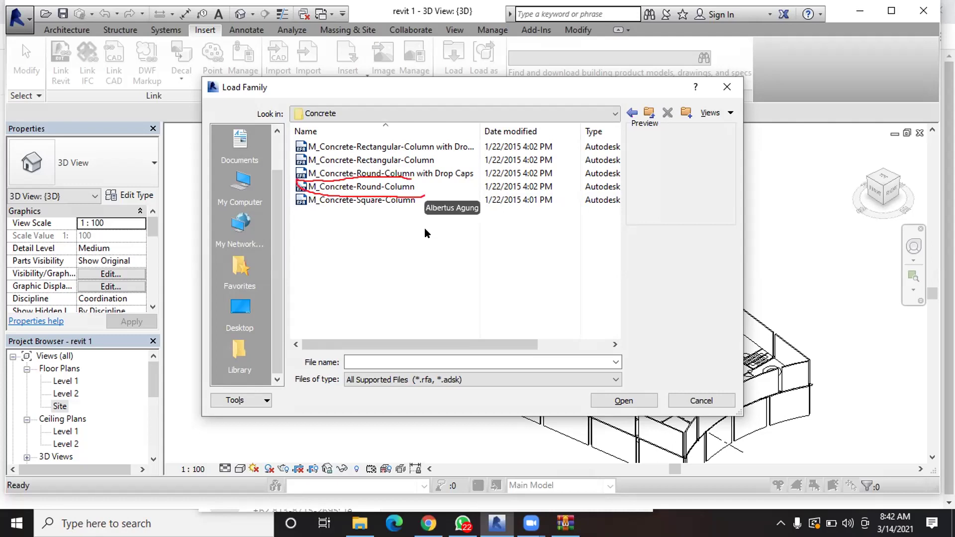
pyautogui.click(396, 187)
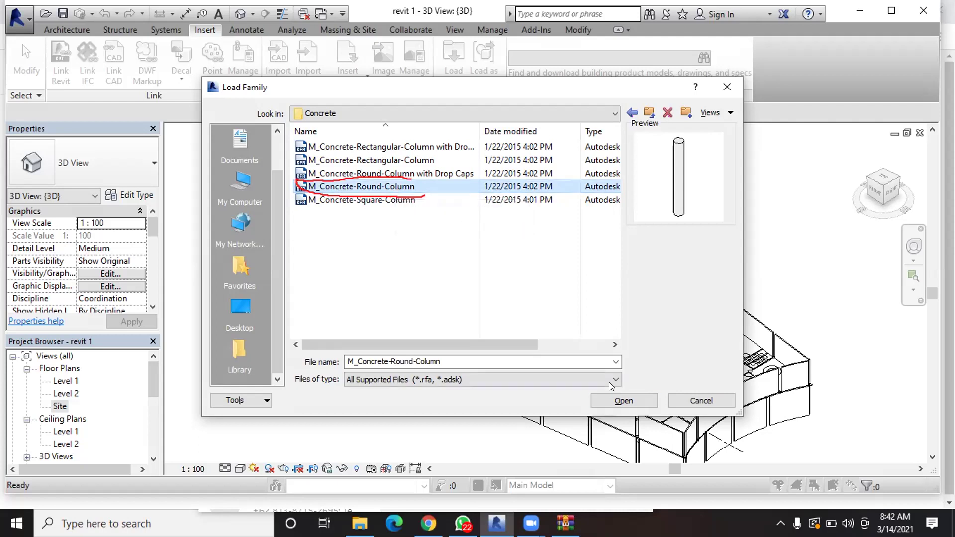
pyautogui.click(616, 404)
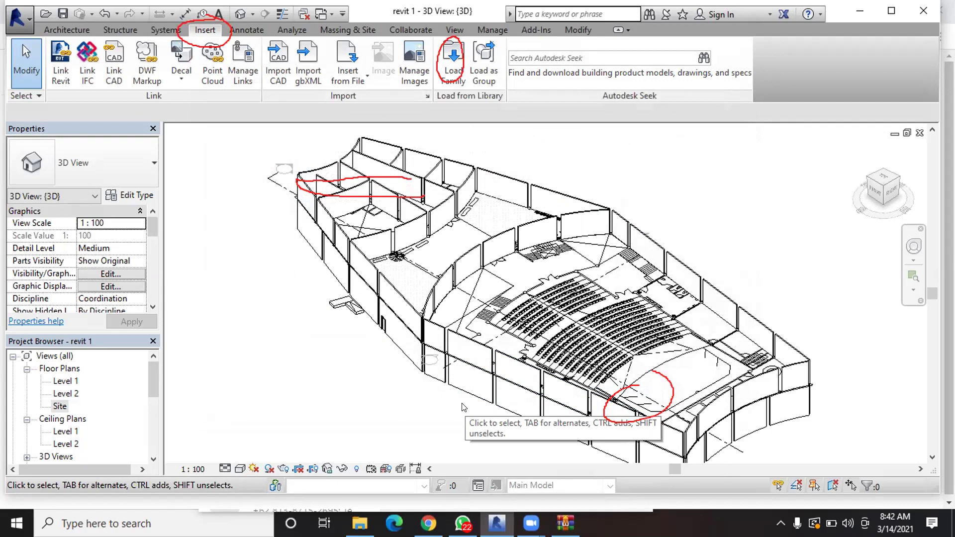
# Start placing a structural column of type M_Concrete-Round-Column 300mm in the 3D view.
pyautogui.click(128, 32)
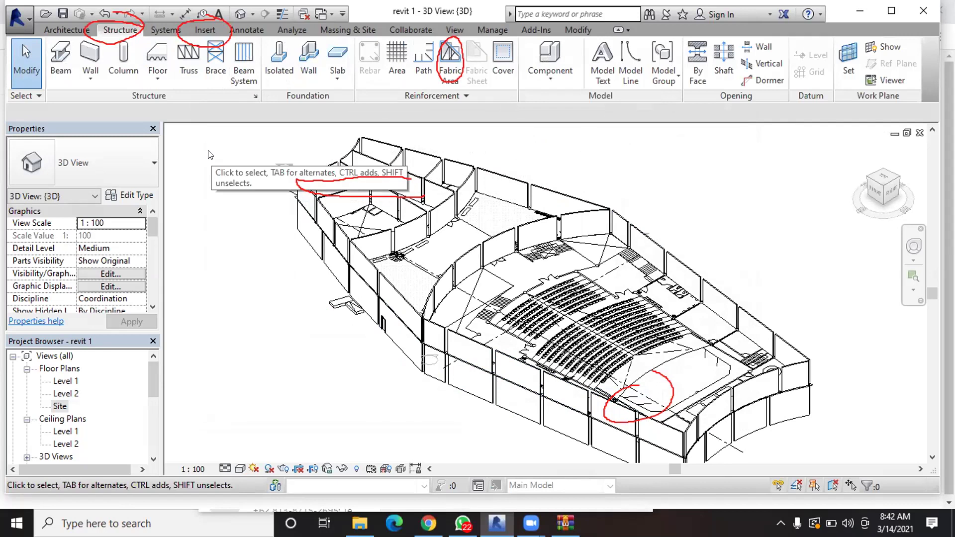
pyautogui.click(129, 60)
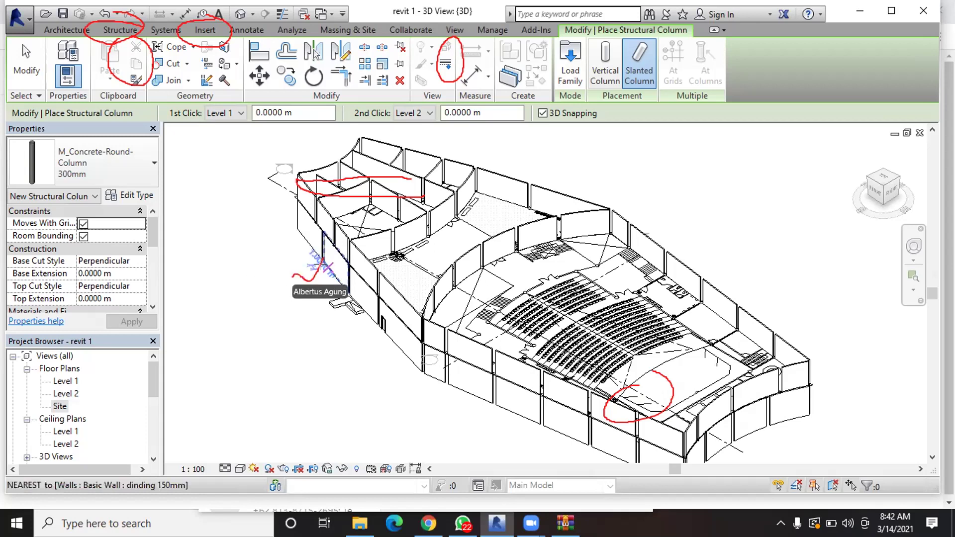
pyautogui.scroll(2, 309, 257)
pyautogui.scroll(2, 309, 257)
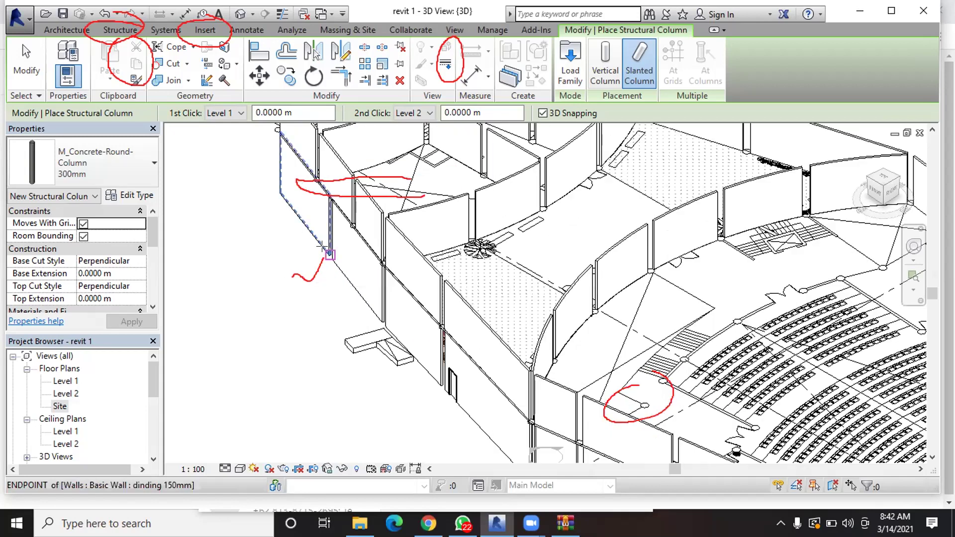
pyautogui.click(321, 254)
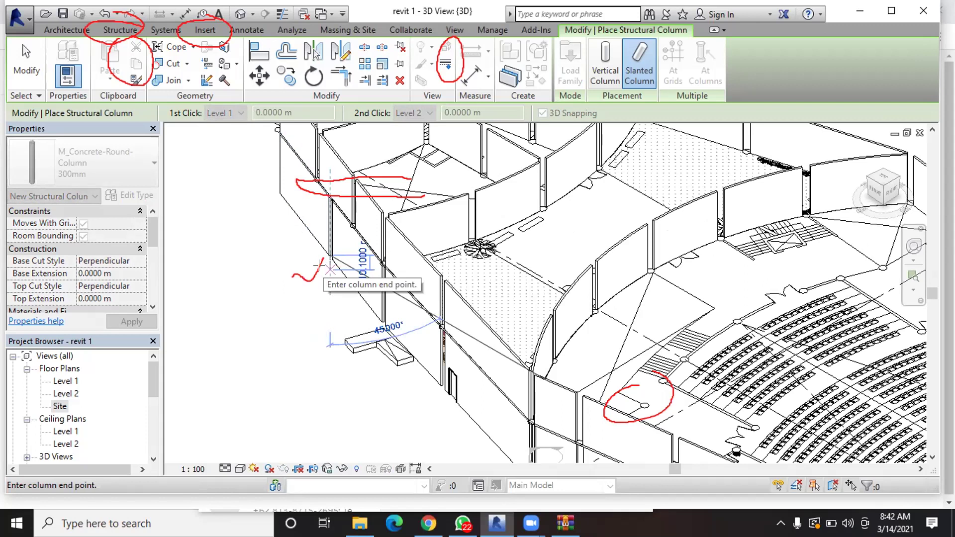
pyautogui.scroll(2, 313, 212)
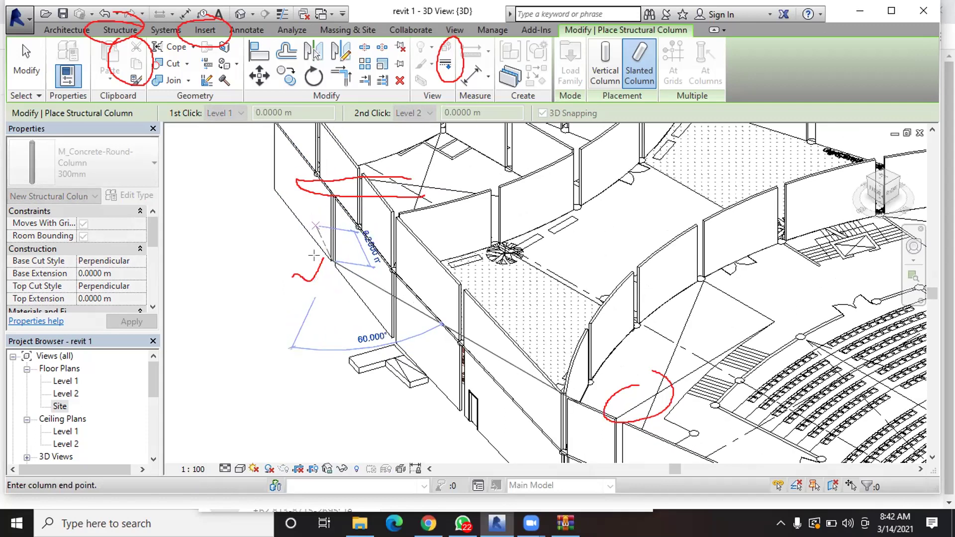
pyautogui.scroll(2, 317, 201)
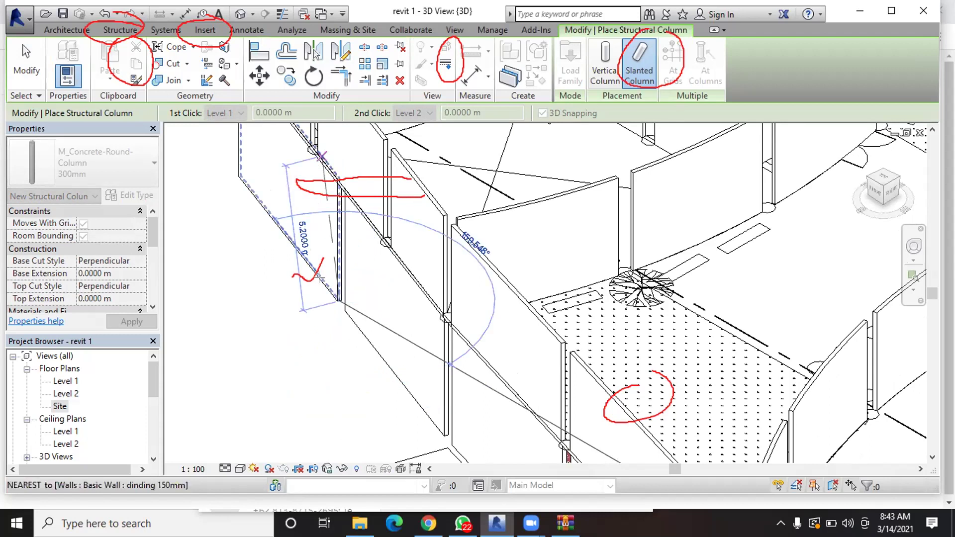
pyautogui.click(320, 277)
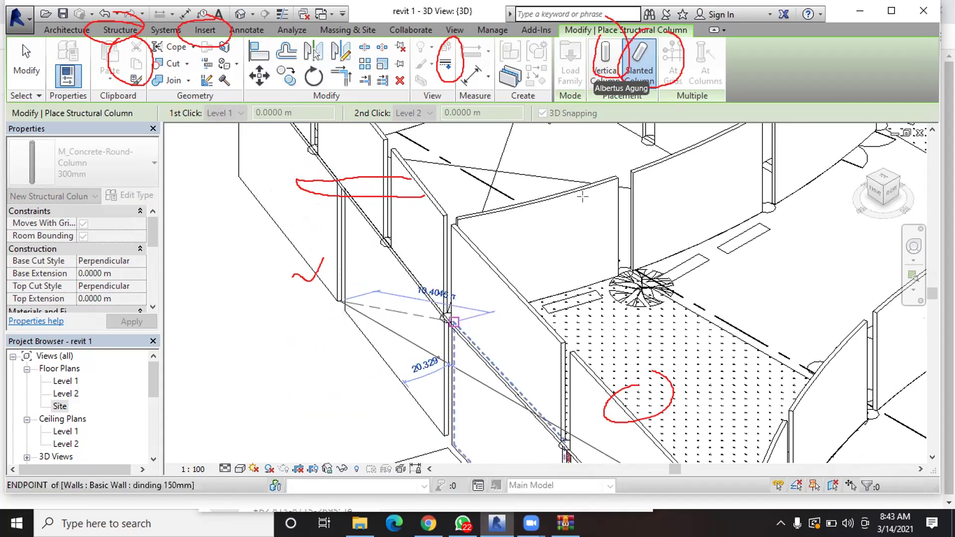
# Switch to vertical column placement and place one 300 mm round concrete column outside the wall, from Level 2 with depth to Level 1.
pyautogui.click(604, 63)
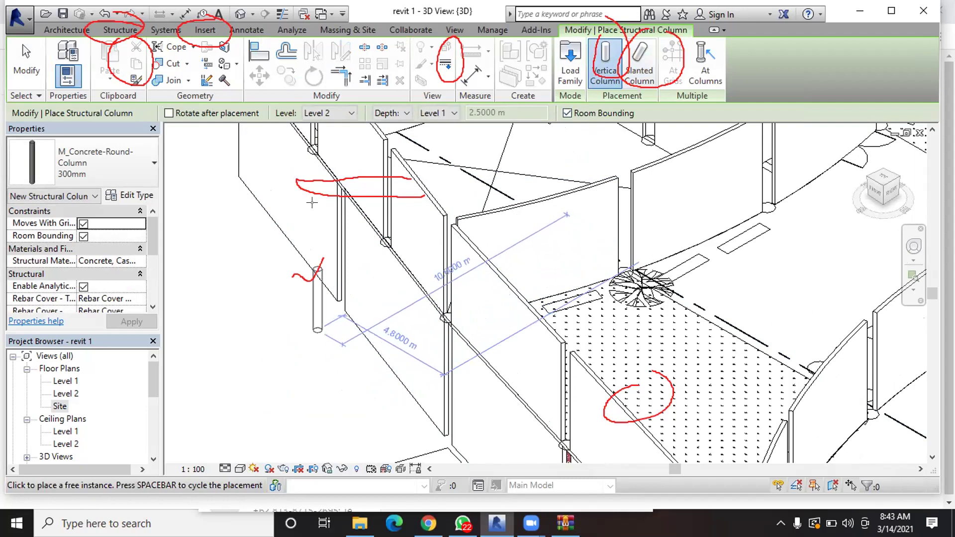
pyautogui.click(311, 202)
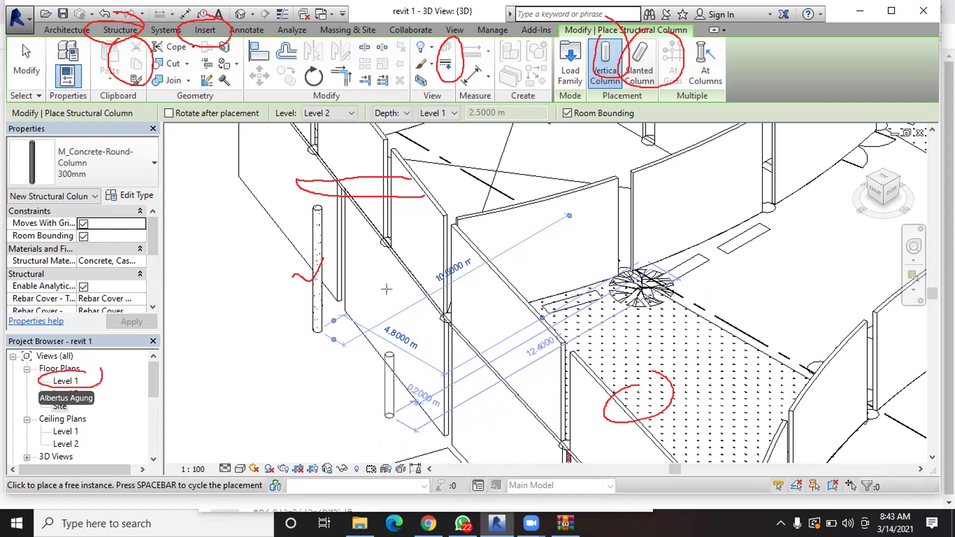
# Examine the placed round column in the Level 1 floor plan, and open the Site floor plan.
pyautogui.click(63, 382)
pyautogui.doubleClick(68, 384)
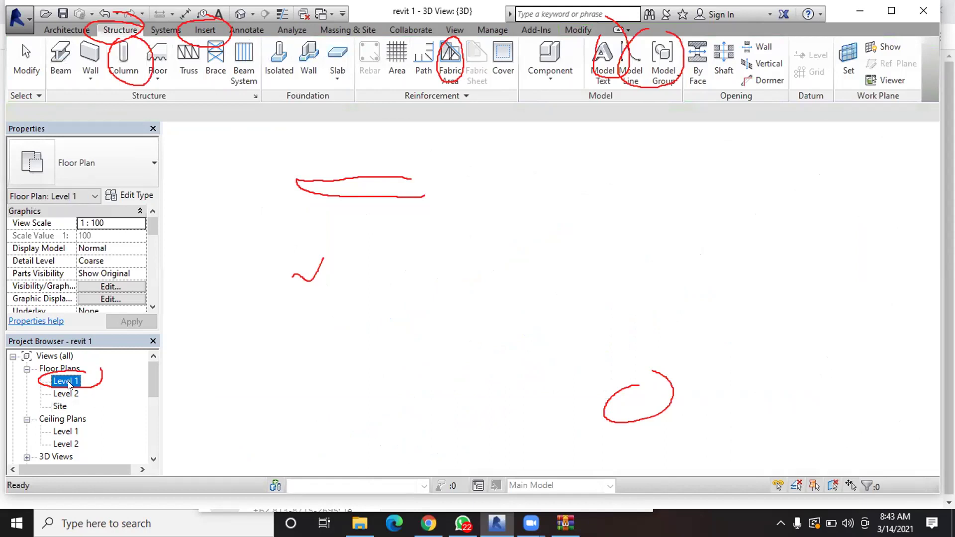
pyautogui.scroll(-3, 381, 282)
pyautogui.scroll(4, 319, 428)
pyautogui.scroll(3, 319, 409)
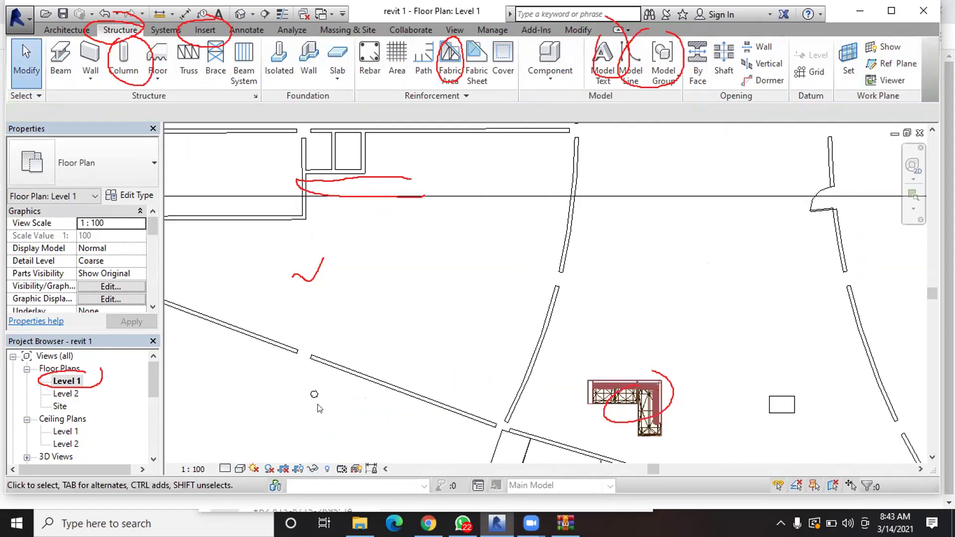
pyautogui.scroll(-2, 440, 399)
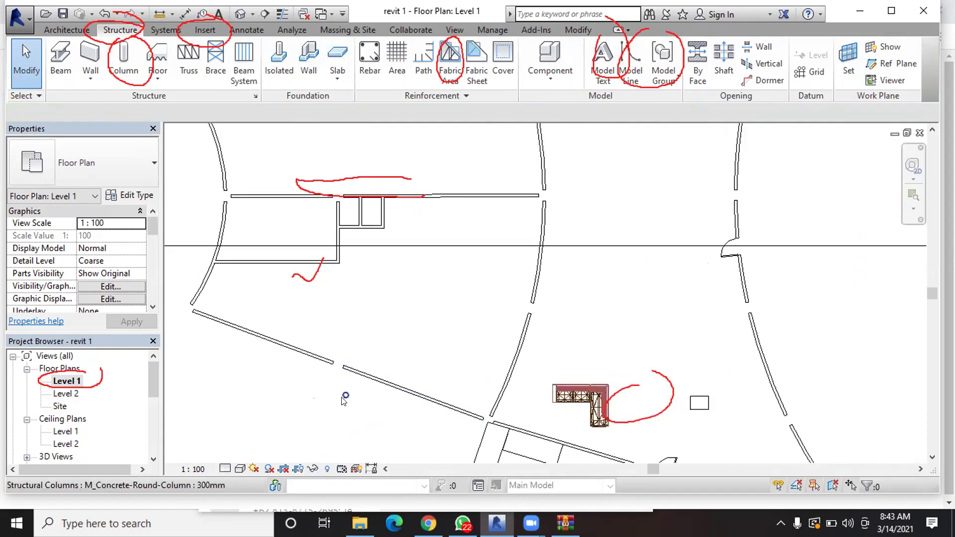
pyautogui.doubleClick(60, 406)
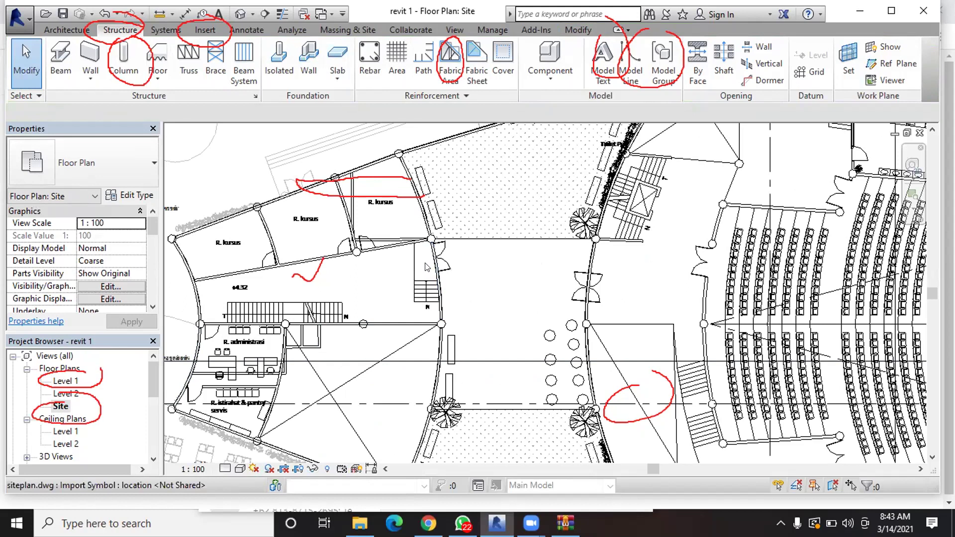
# Select the placed round concrete column in the Site plan and set its type dimension b to 0.6000 m.
pyautogui.scroll(-2, 408, 256)
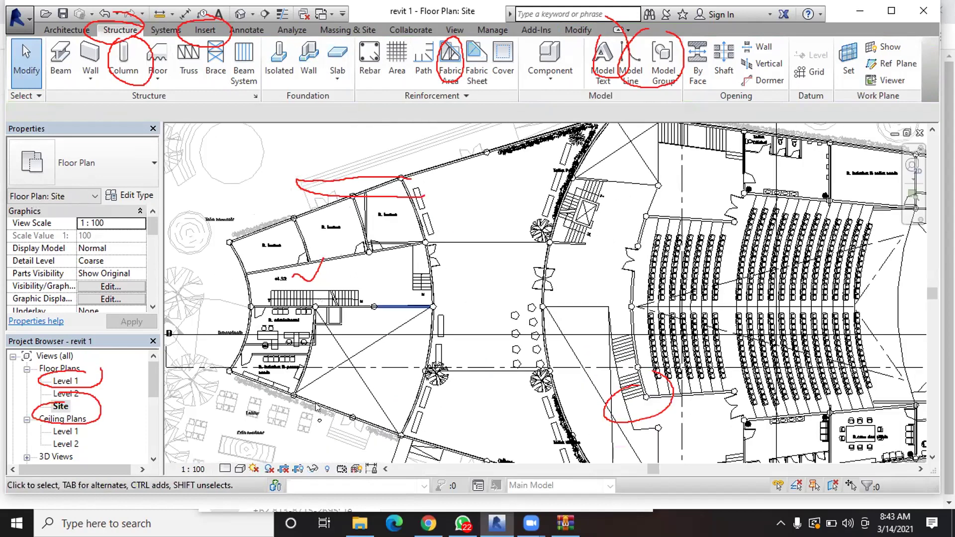
pyautogui.scroll(4, 321, 412)
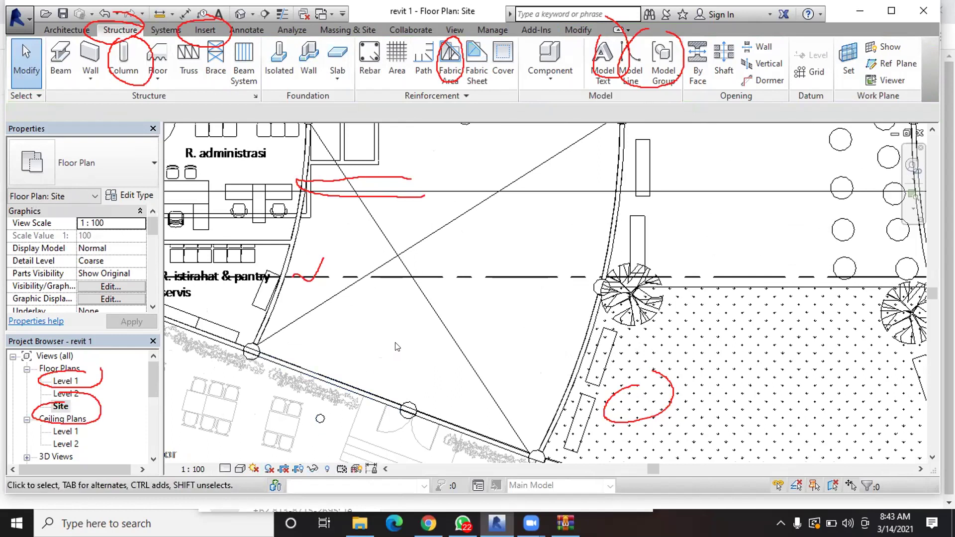
pyautogui.moveTo(316, 396); pyautogui.dragTo(294, 427)
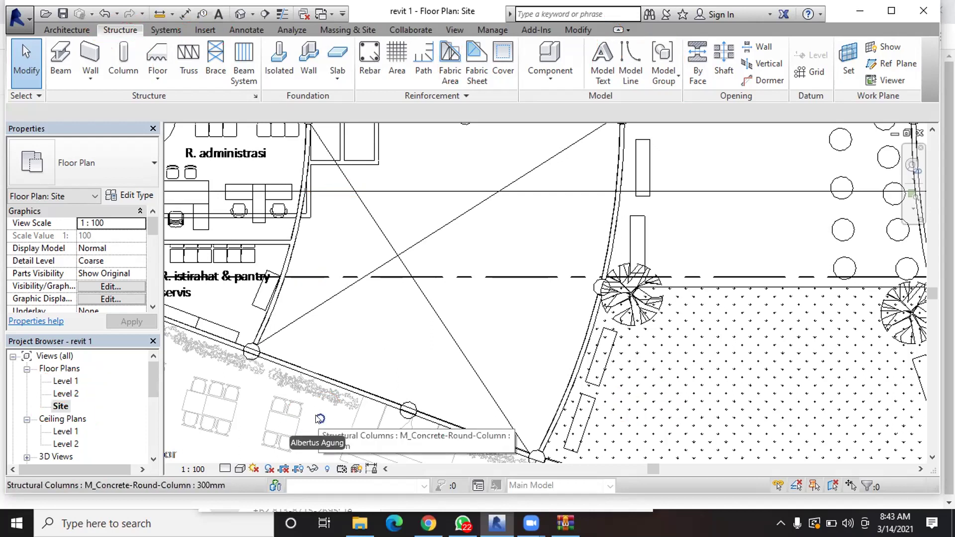
pyautogui.click(320, 419)
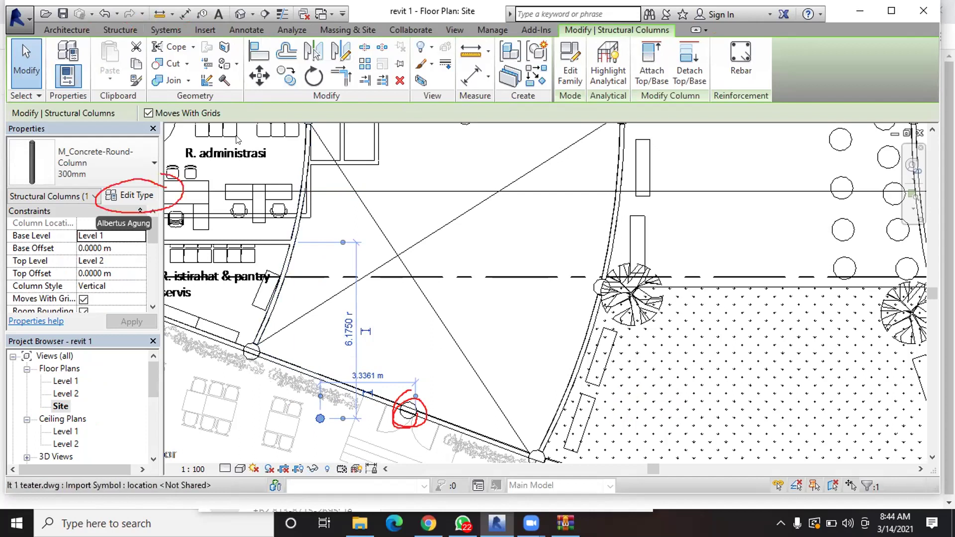
pyautogui.click(137, 195)
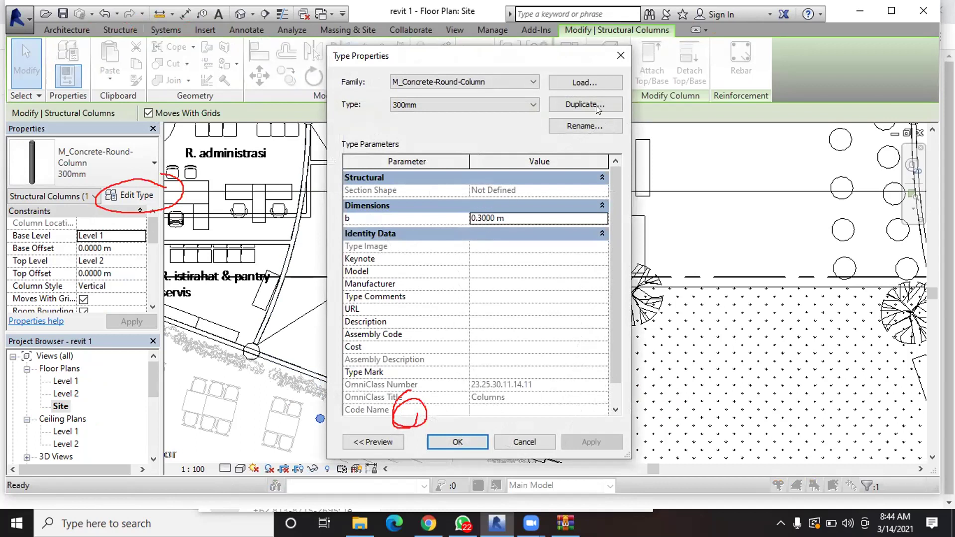
pyautogui.click(478, 217)
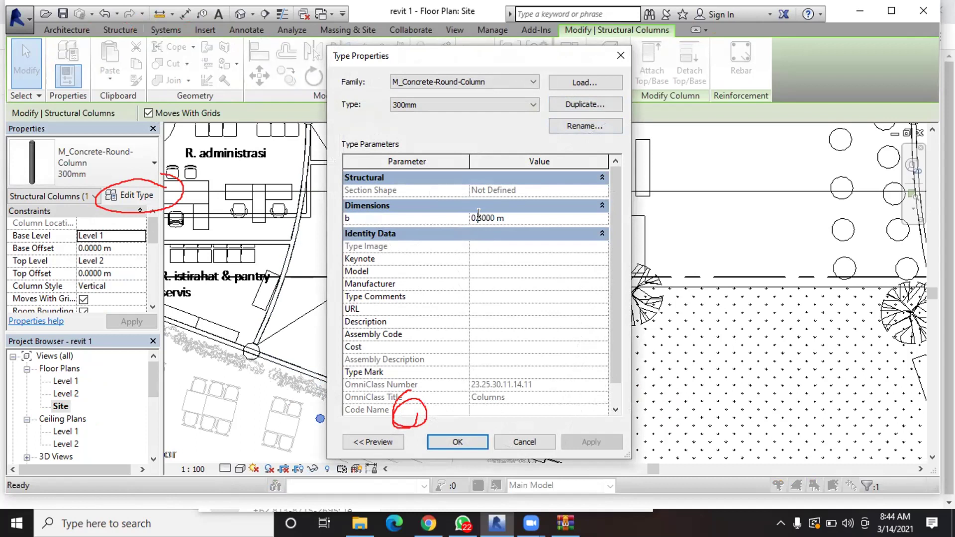
pyautogui.press('Delete')
pyautogui.write('6')
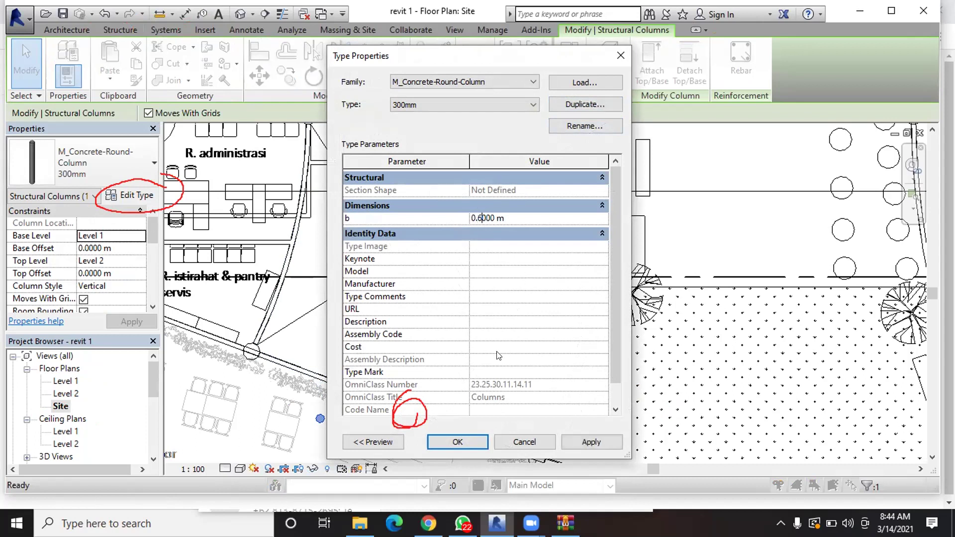
# Rename the round column type to 600 mm and accept the type properties.
pyautogui.click(586, 120)
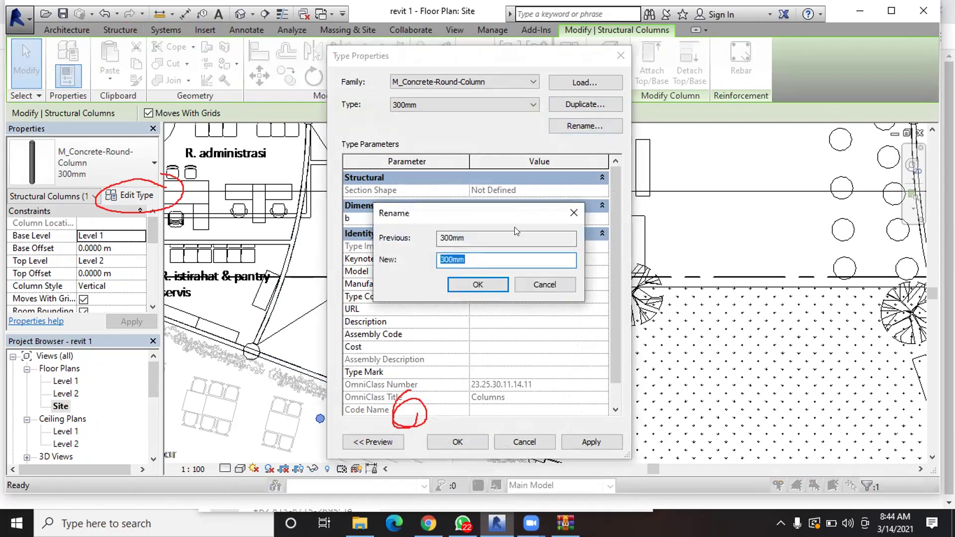
pyautogui.write('600')
pyautogui.click(465, 285)
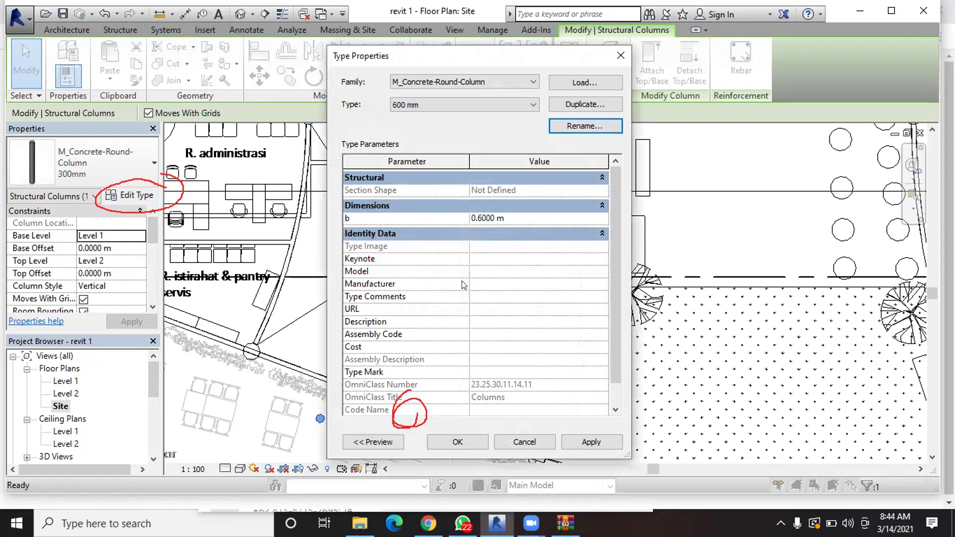
pyautogui.click(473, 439)
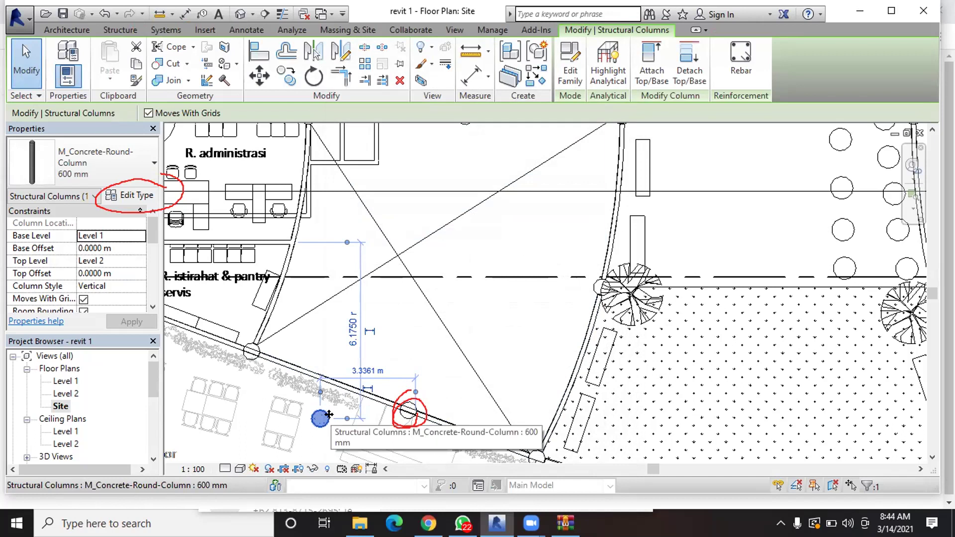
pyautogui.press('c')
pyautogui.press('o')
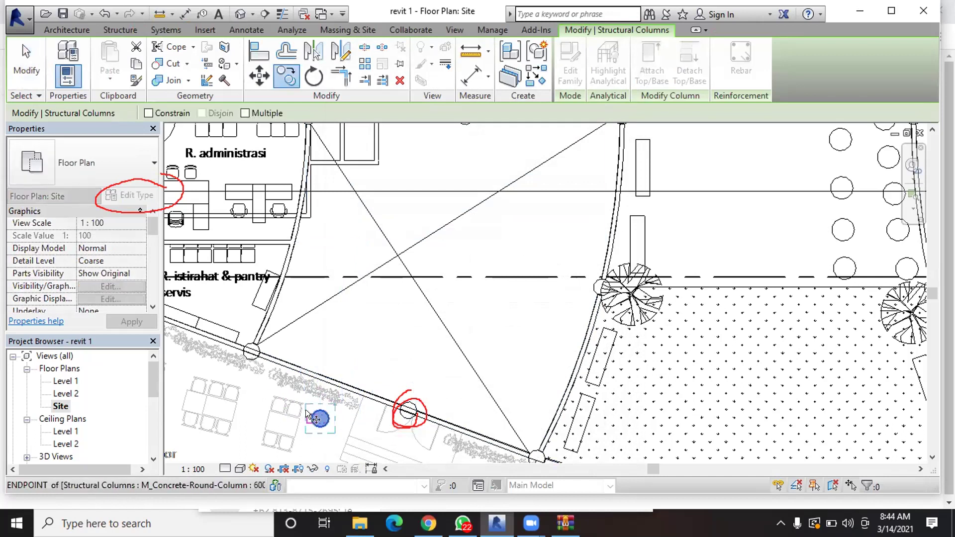
pyautogui.scroll(2, 309, 416)
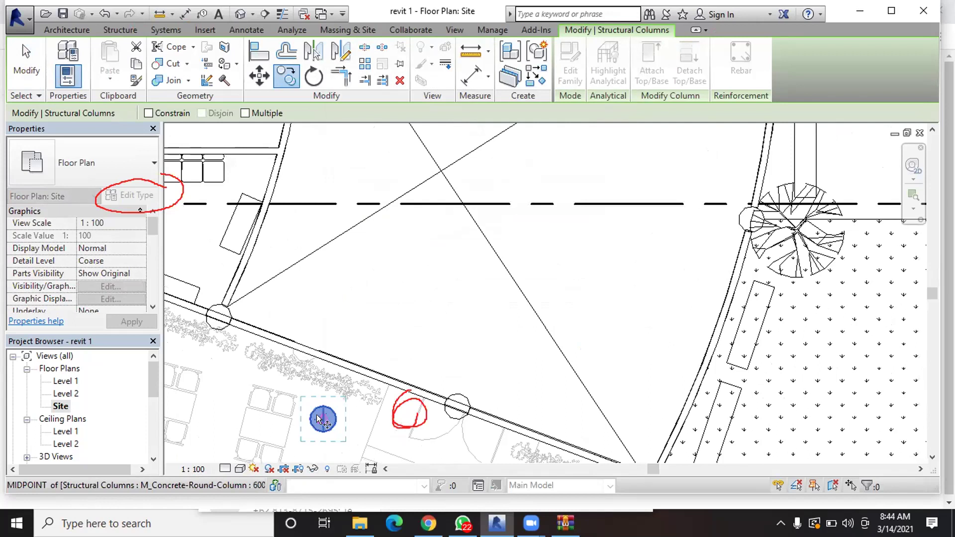
pyautogui.click(320, 418)
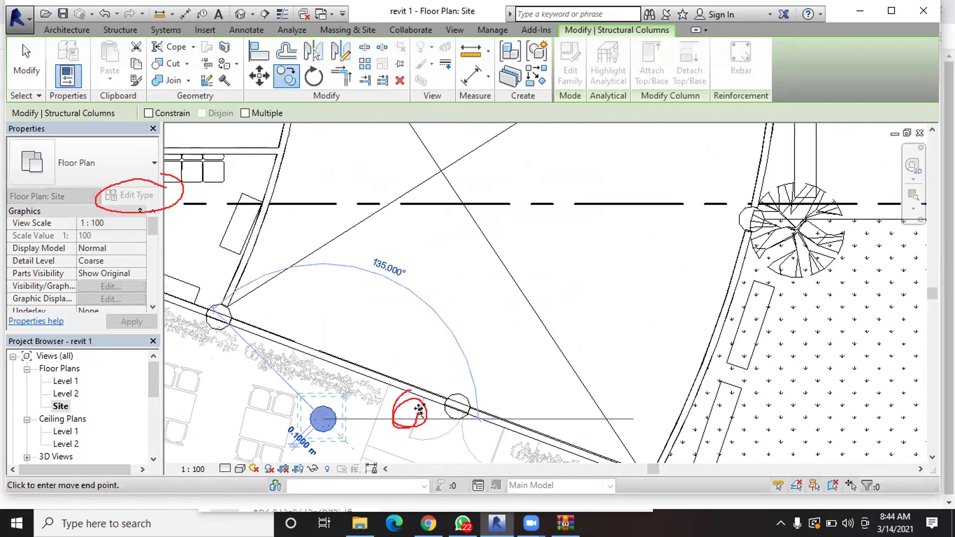
pyautogui.click(456, 406)
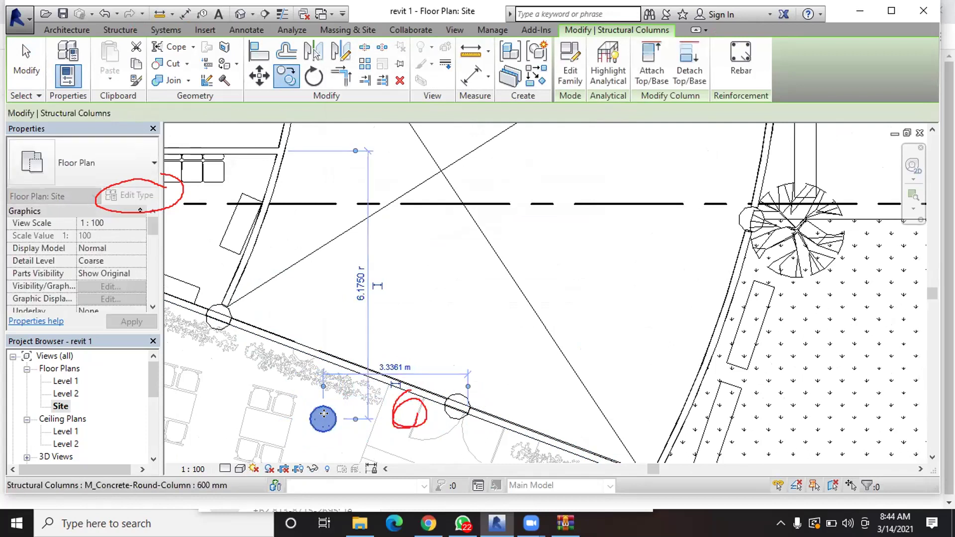
pyautogui.press('Escape')
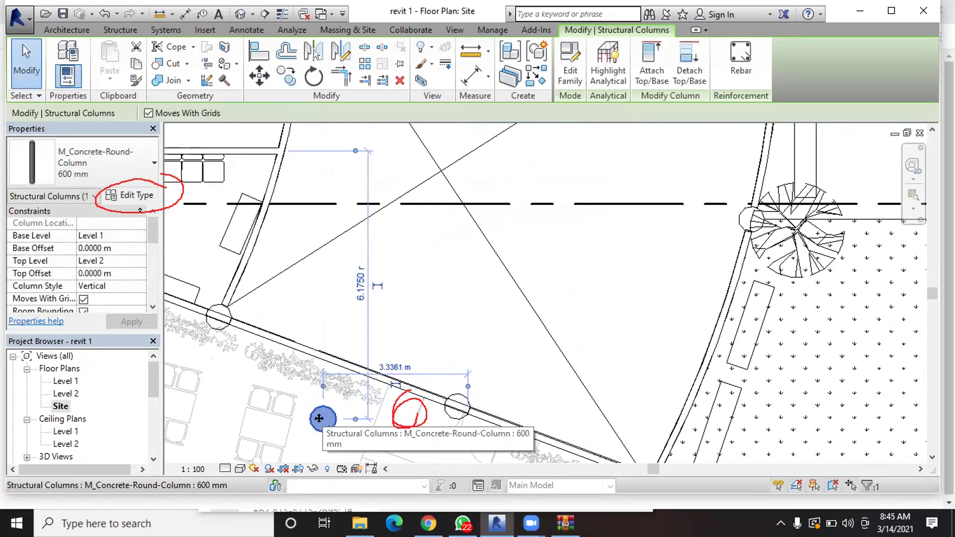
# Copy the 600 mm round column from its edge onto the plan's column circle in the wall by the double doors.
pyautogui.press('c')
pyautogui.press('o')
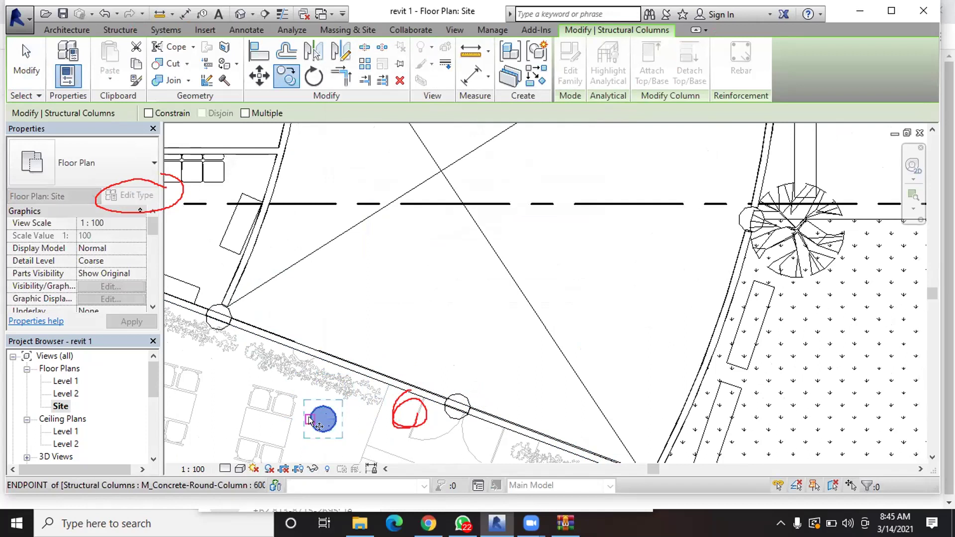
pyautogui.click(309, 421)
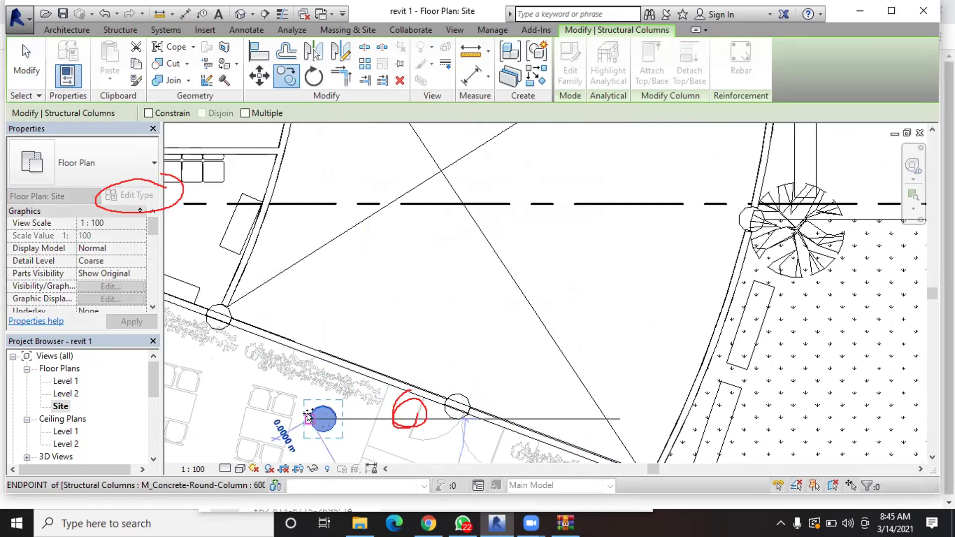
pyautogui.click(444, 404)
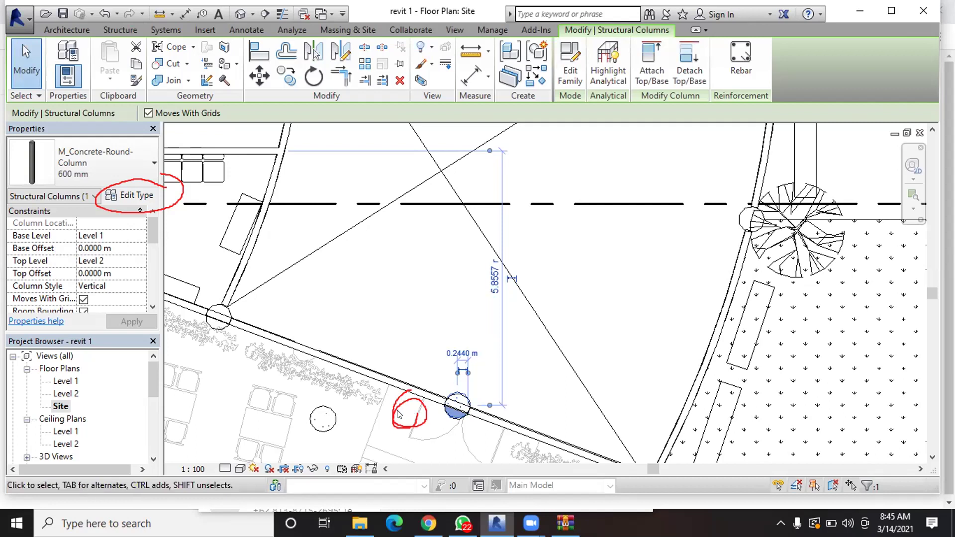
# Move the copied column by the double doors so its outline coincides with the column circle in the plan.
pyautogui.scroll(4, 453, 408)
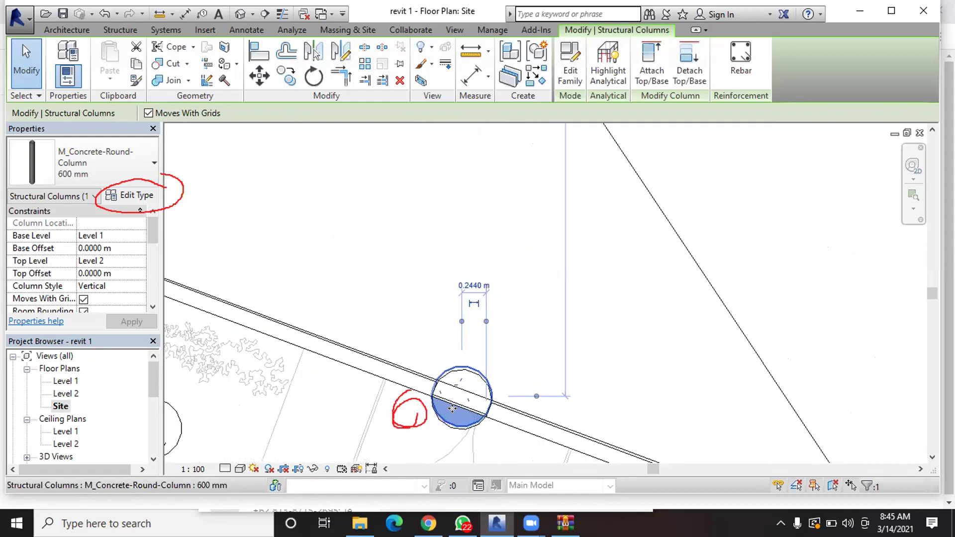
pyautogui.scroll(2, 453, 408)
pyautogui.scroll(2, 457, 448)
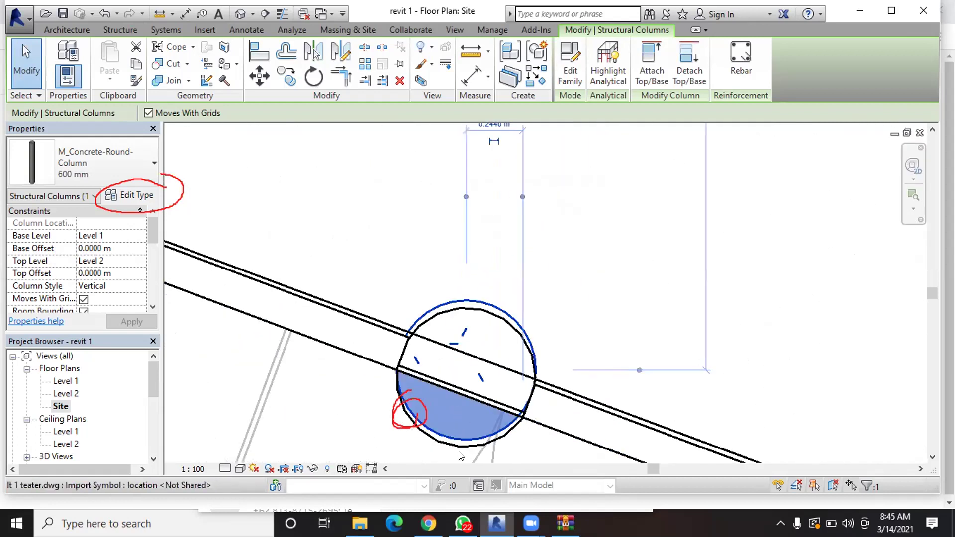
pyautogui.scroll(1, 460, 456)
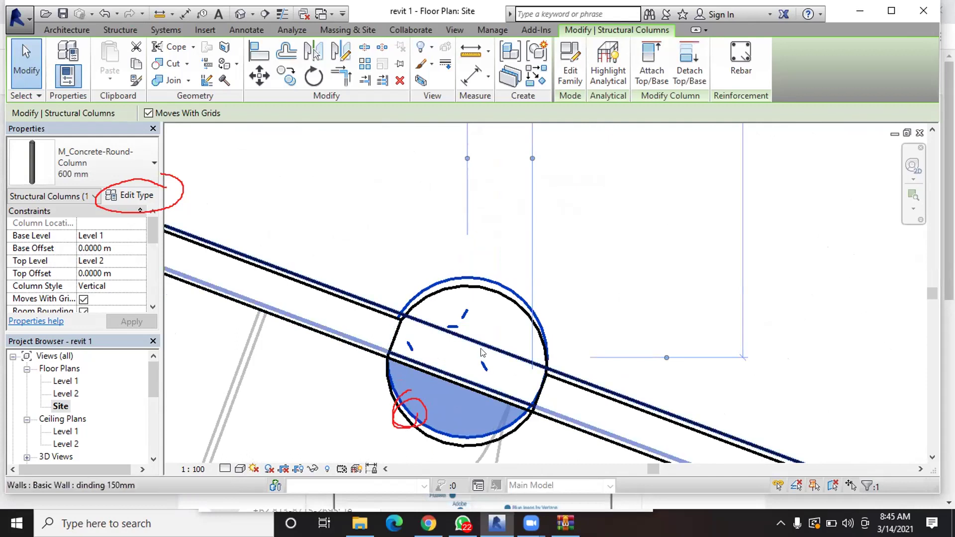
pyautogui.click(259, 76)
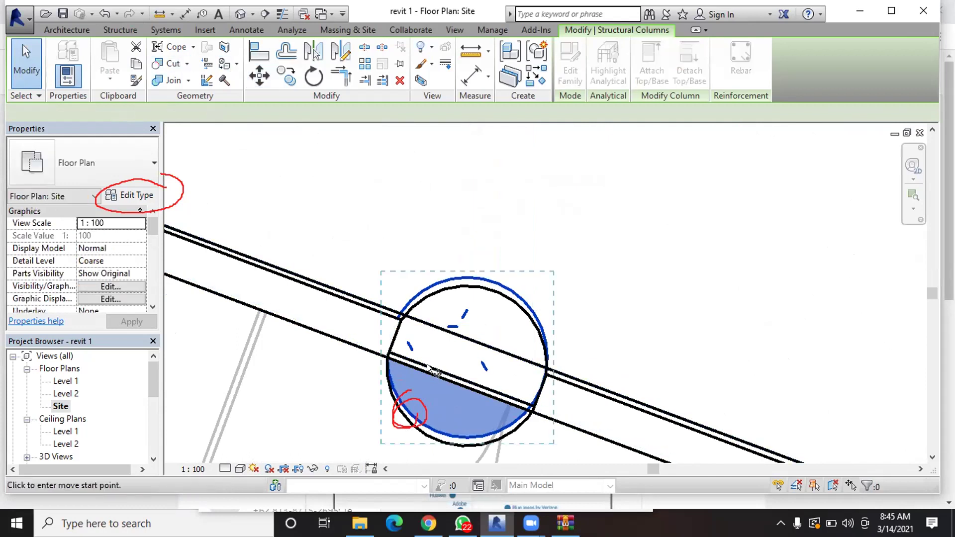
pyautogui.click(457, 278)
pyautogui.click(452, 282)
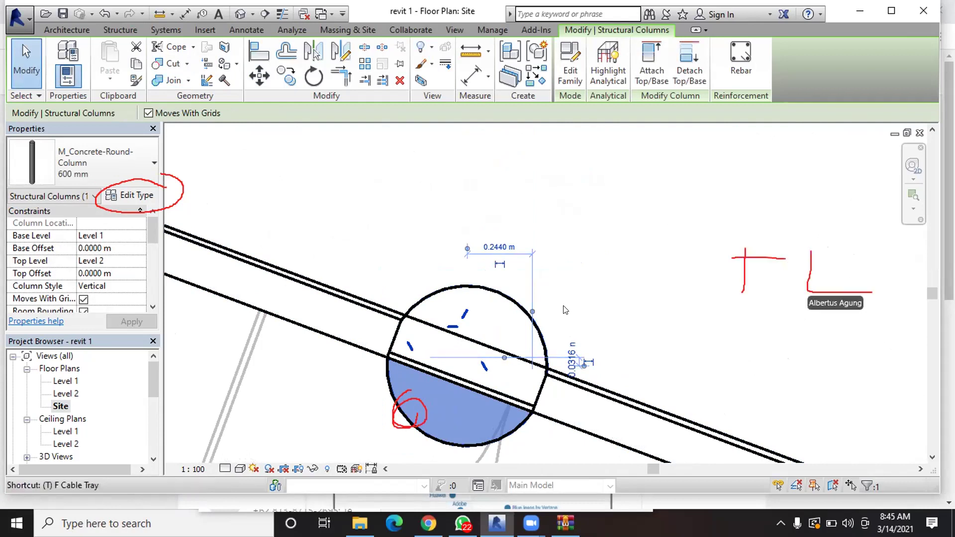
pyautogui.press('Escape')
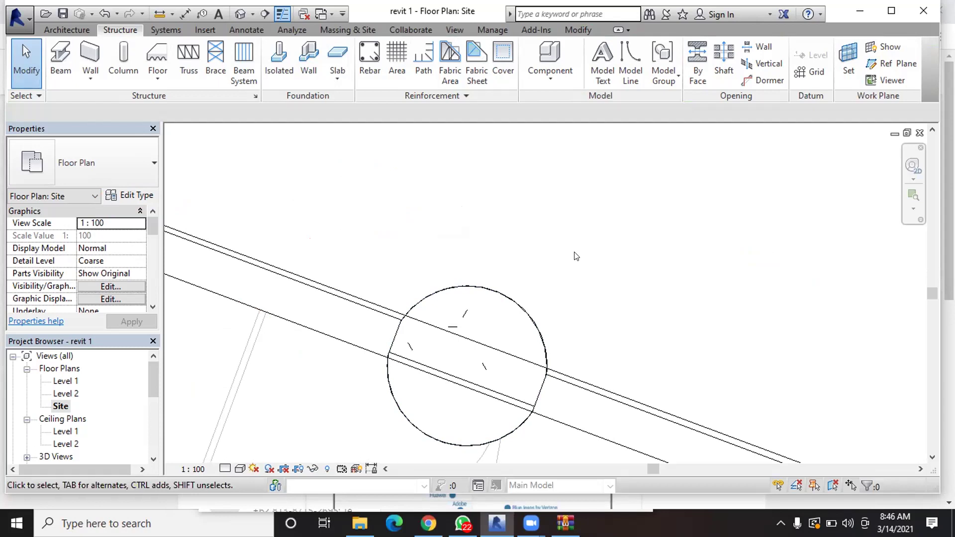
# Copy the aligned column by the double doors along the wall to the column circle at the wall corner beside the planted area.
pyautogui.click(492, 293)
pyautogui.scroll(-5, 491, 293)
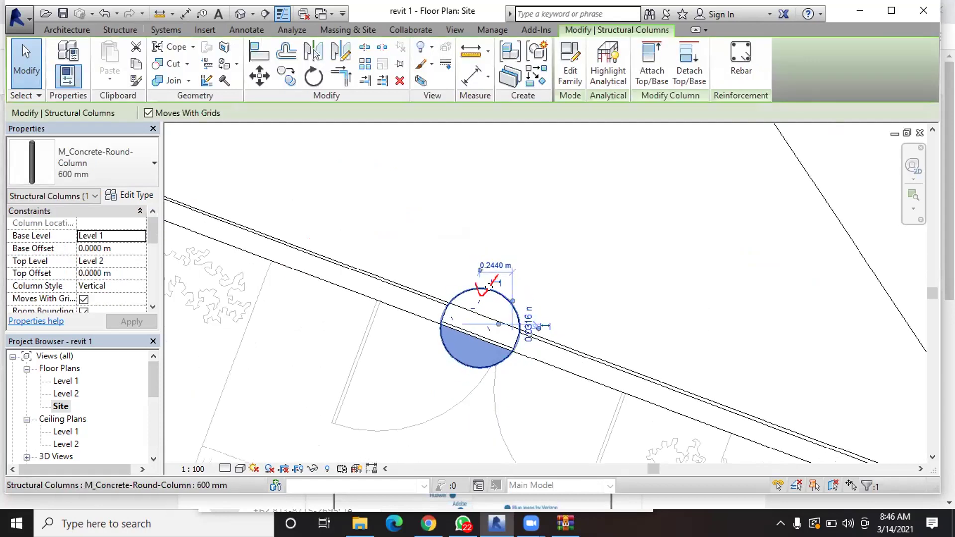
pyautogui.scroll(-1, 492, 294)
pyautogui.scroll(1, 486, 298)
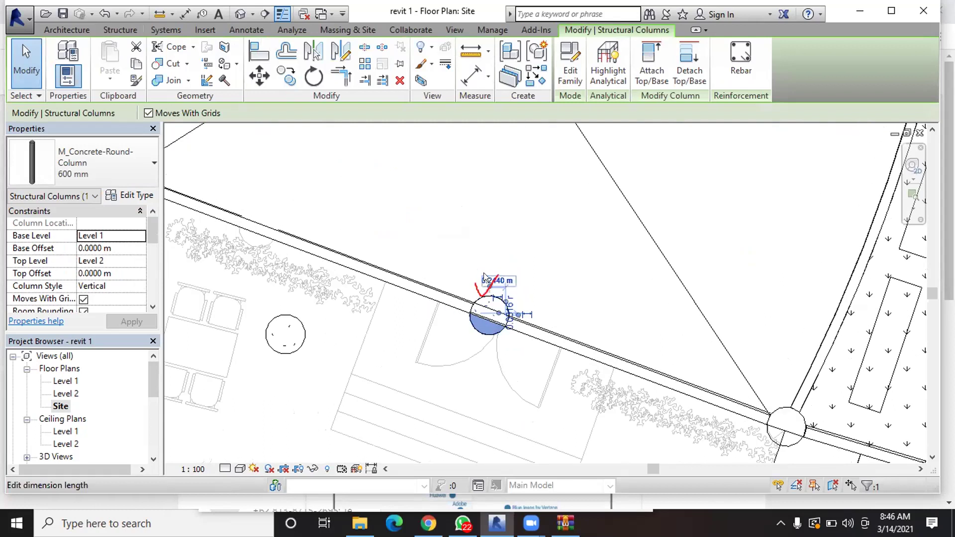
pyautogui.press('c')
pyautogui.press('o')
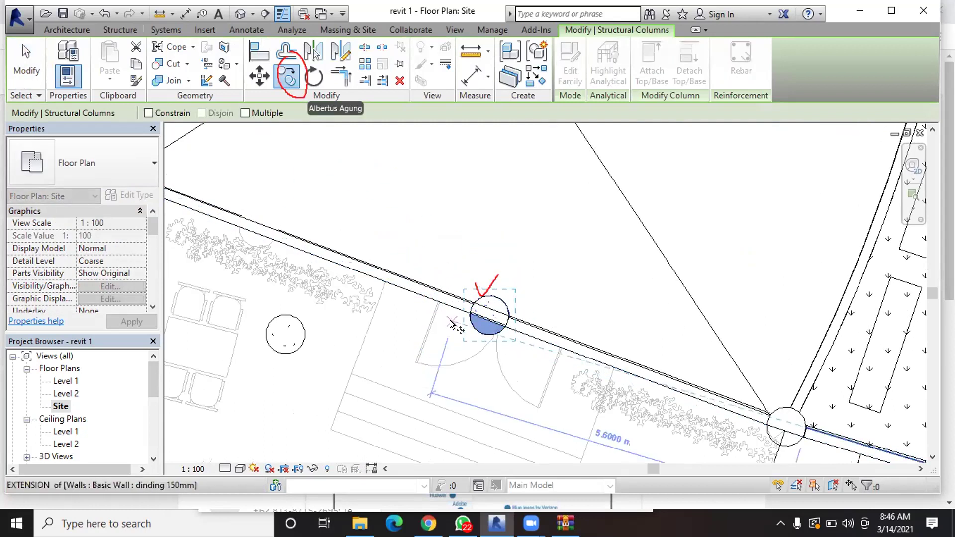
pyautogui.click(485, 334)
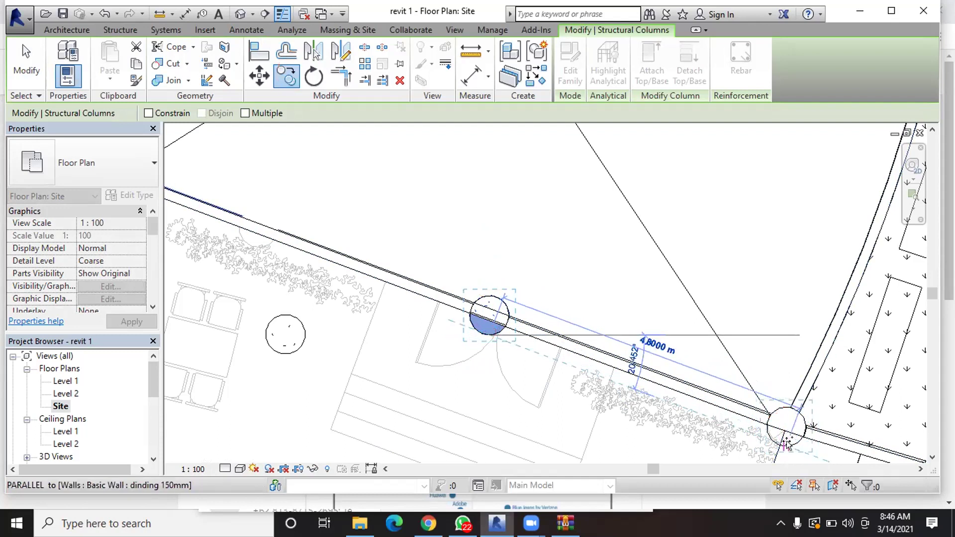
pyautogui.scroll(3, 786, 444)
pyautogui.scroll(-3, 646, 386)
pyautogui.scroll(1, 773, 423)
pyautogui.scroll(4, 757, 437)
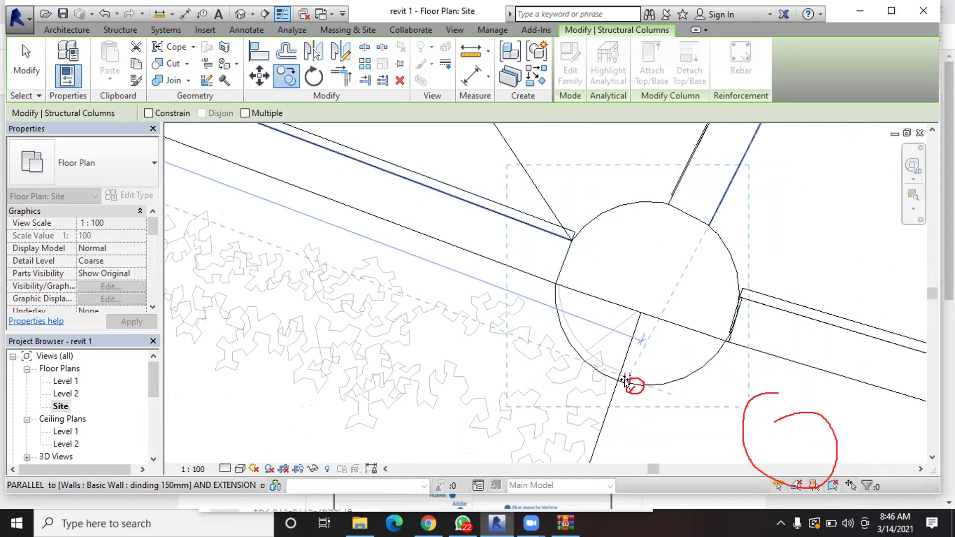
pyautogui.click(655, 383)
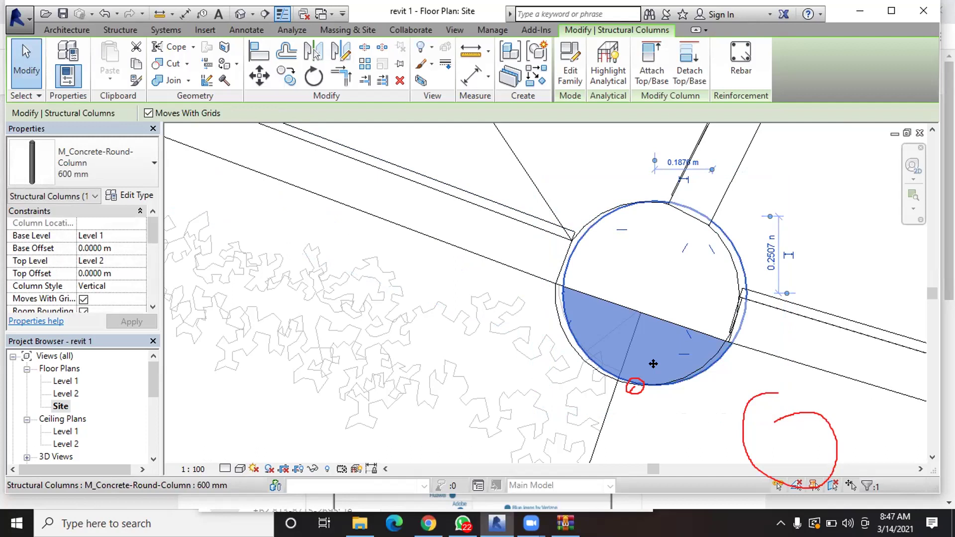
# Move the corner column copy sideways so its edge meets the column circle drawn at the wall corner.
pyautogui.click(259, 76)
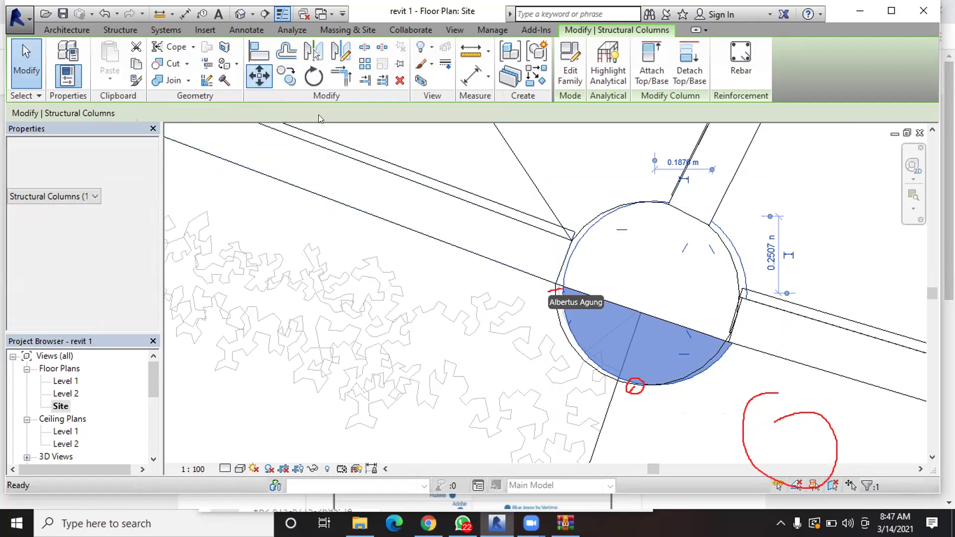
pyautogui.scroll(1, 575, 343)
pyautogui.scroll(1, 576, 344)
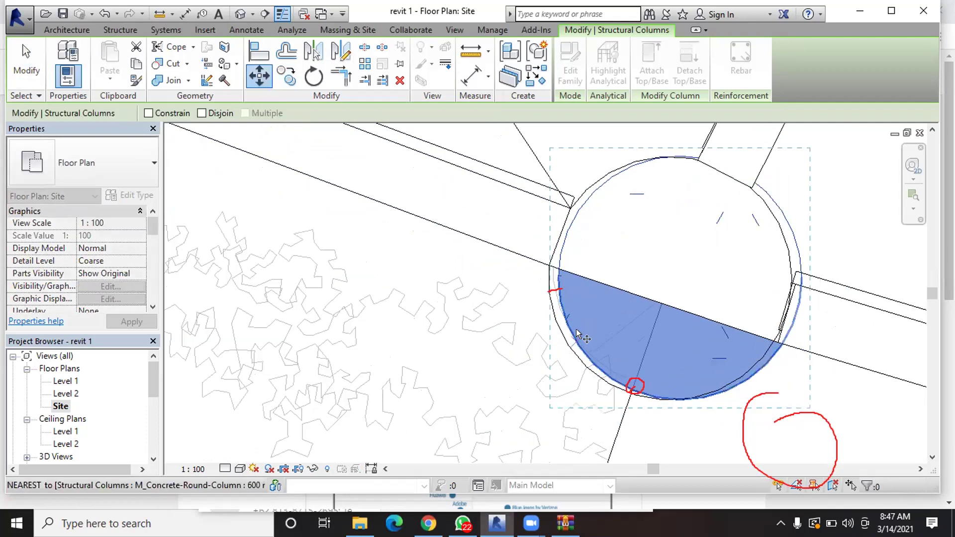
pyautogui.click(567, 330)
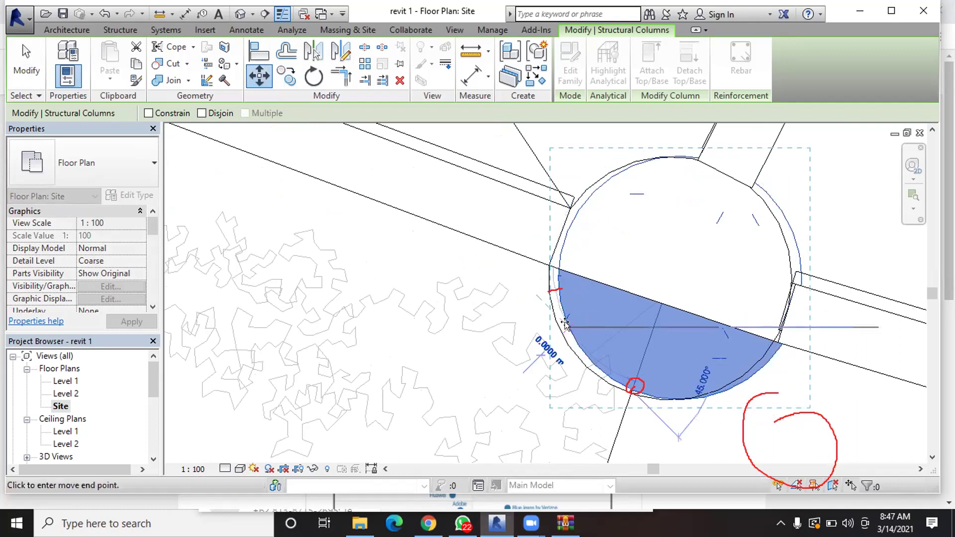
pyautogui.click(555, 324)
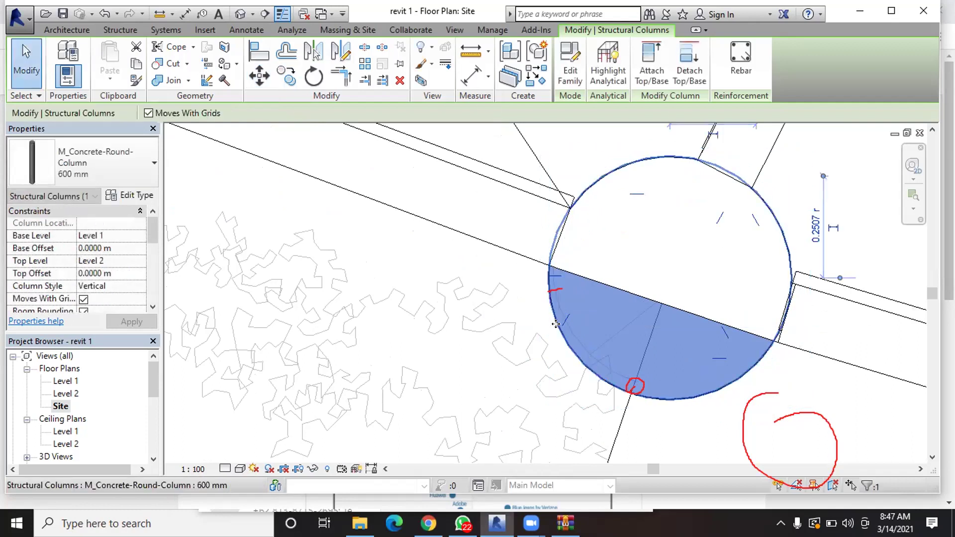
pyautogui.scroll(-1, 547, 324)
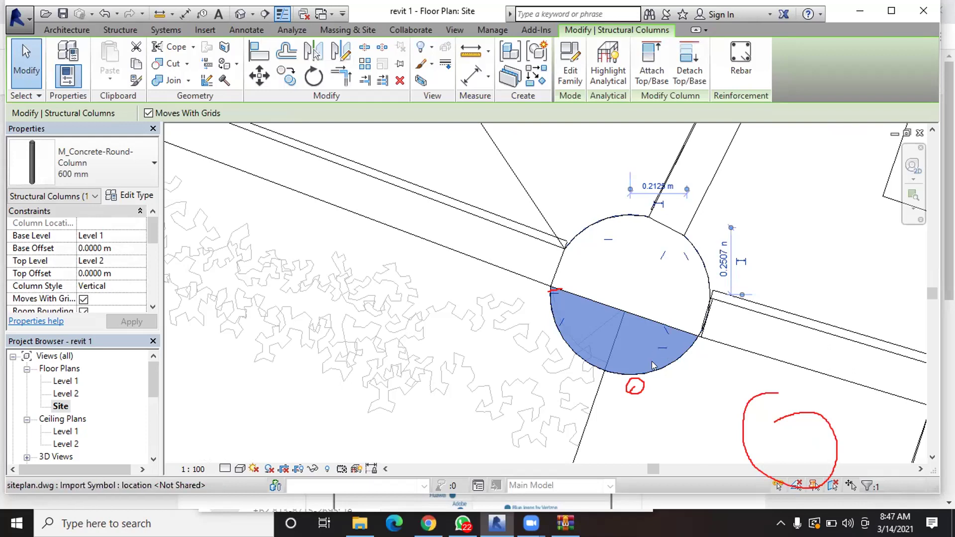
# Deselect the corner column and examine the placed columns and the remaining column positions across the imported plan.
pyautogui.scroll(-2, 554, 400)
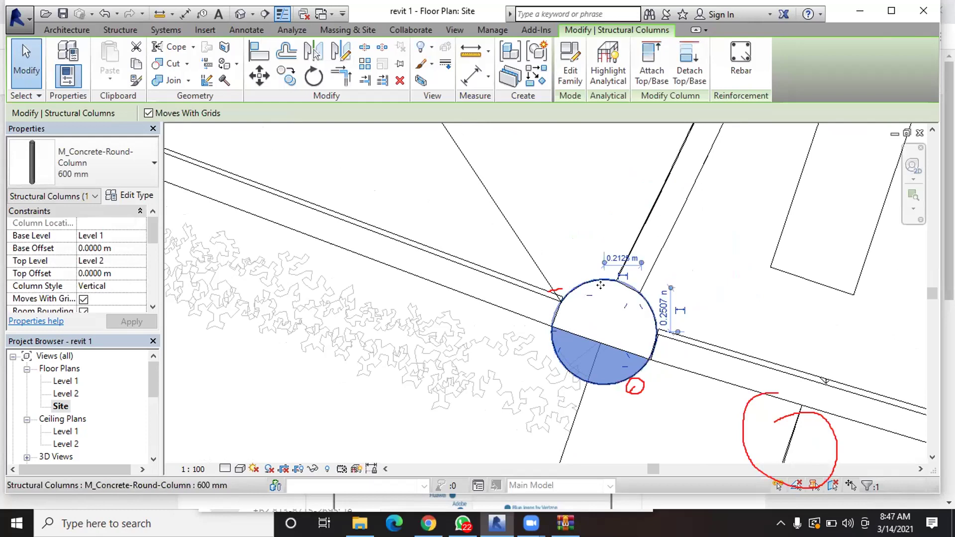
pyautogui.scroll(-4, 612, 308)
pyautogui.scroll(-5, 613, 308)
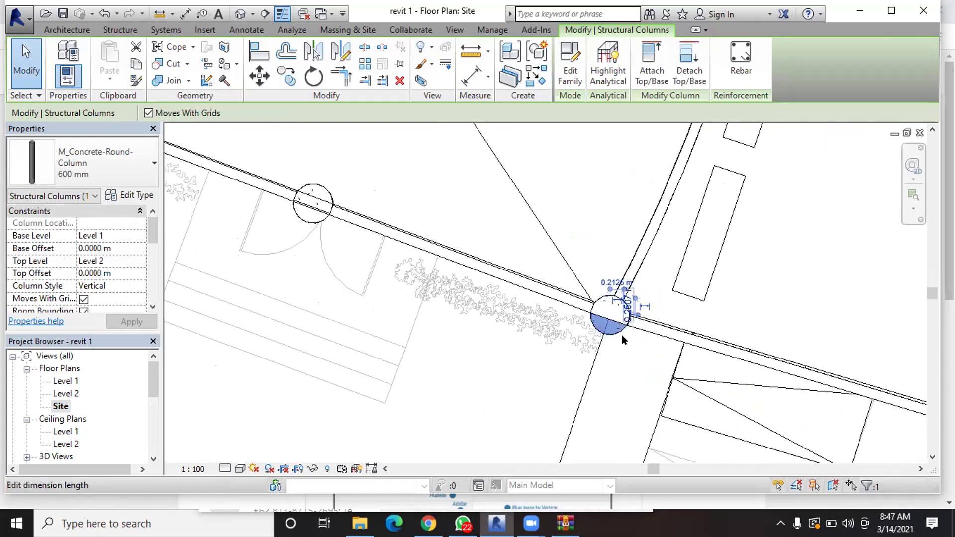
pyautogui.scroll(-1, 628, 351)
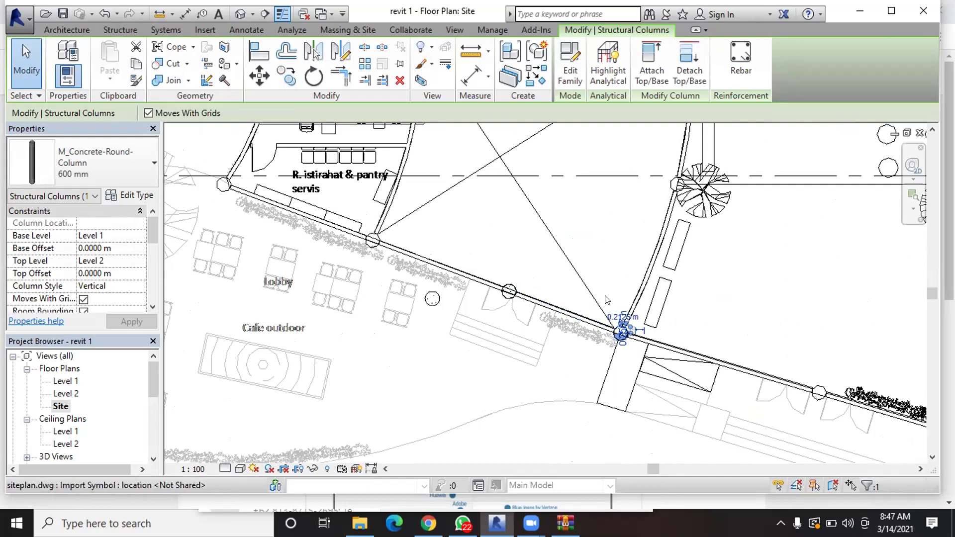
pyautogui.scroll(1, 602, 296)
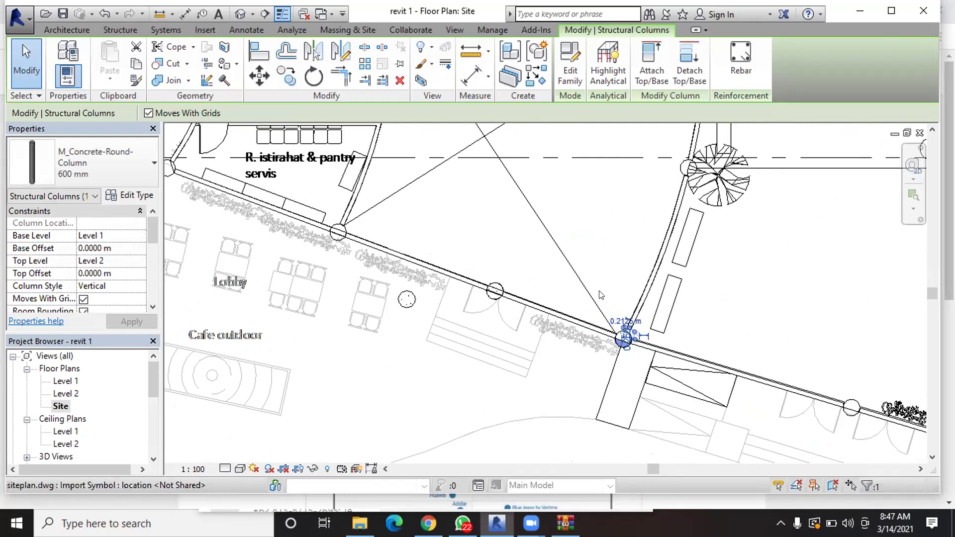
pyautogui.press('Escape')
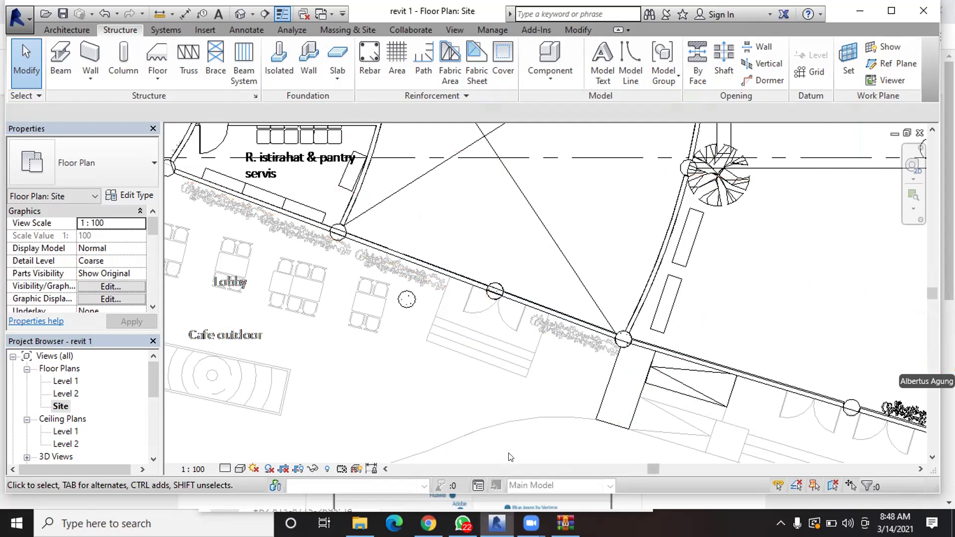
pyautogui.scroll(-2, 515, 441)
pyautogui.scroll(-2, 514, 437)
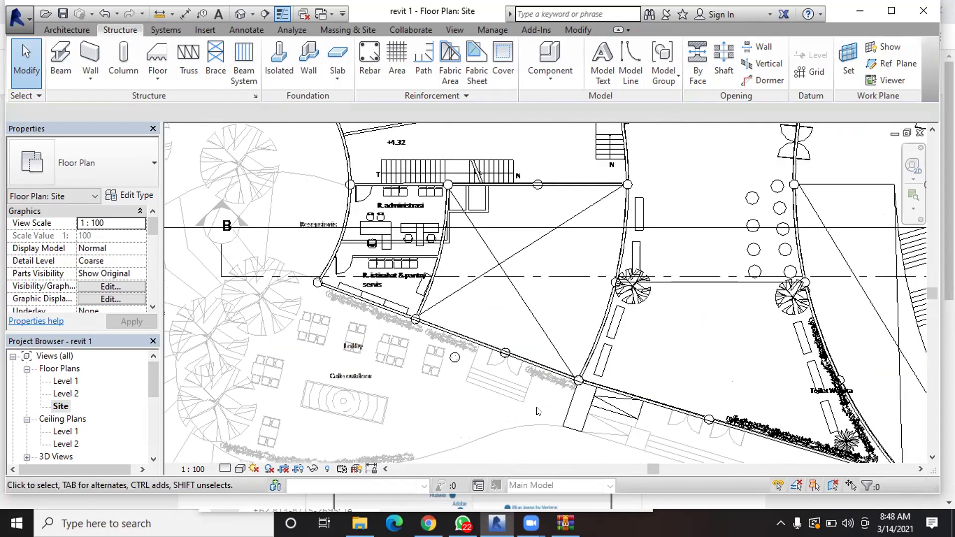
pyautogui.scroll(-1, 517, 354)
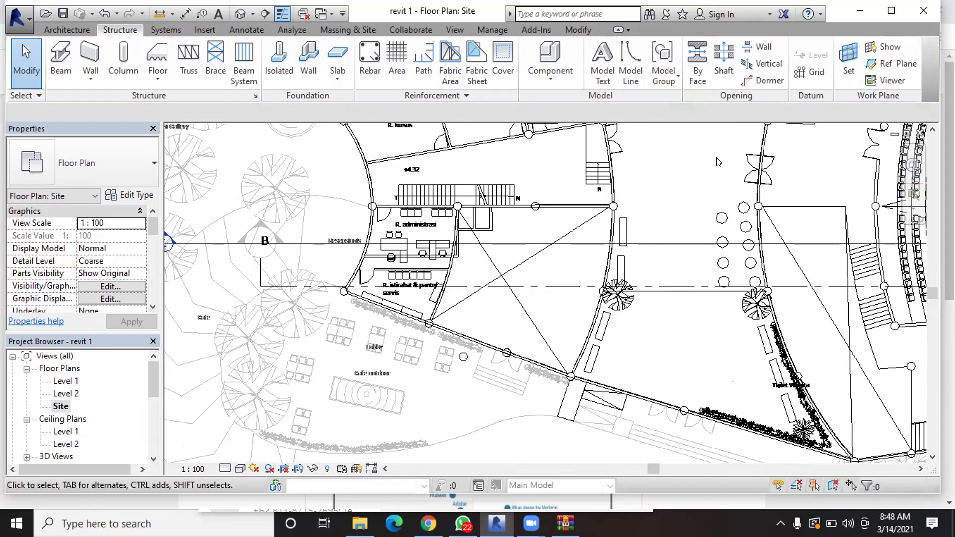
pyautogui.scroll(1, 720, 163)
pyautogui.scroll(-1, 466, 419)
pyautogui.scroll(-1, 468, 386)
pyautogui.scroll(1, 571, 147)
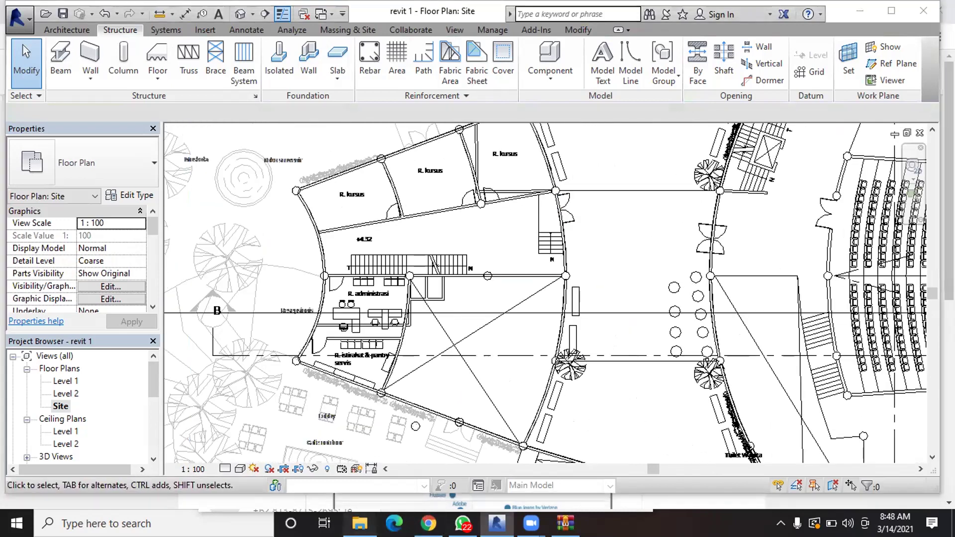
# Switch to File Explorer, look through the Documents folder and select the recent file denah teater SPA 5 tahap 2.
pyautogui.click(359, 523)
pyautogui.scroll(2, 219, 197)
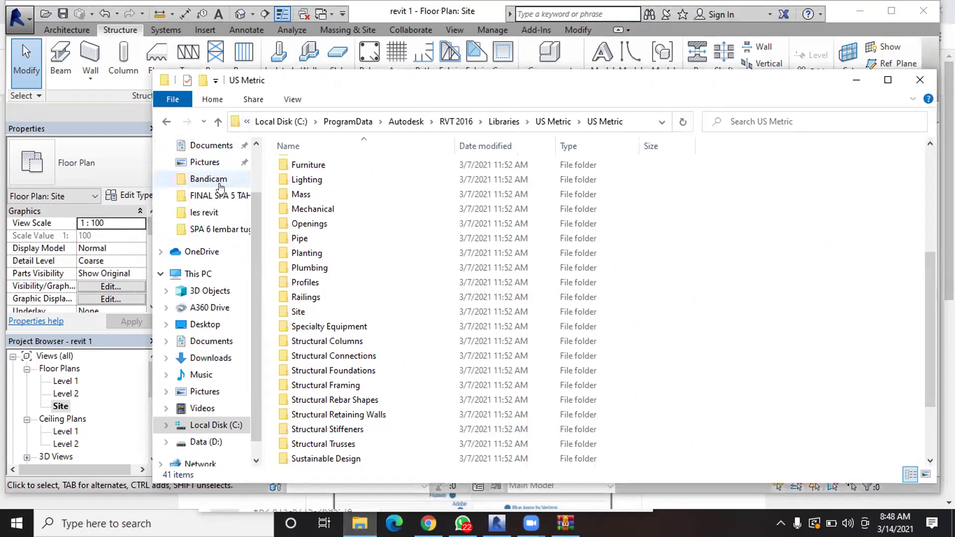
pyautogui.click(209, 163)
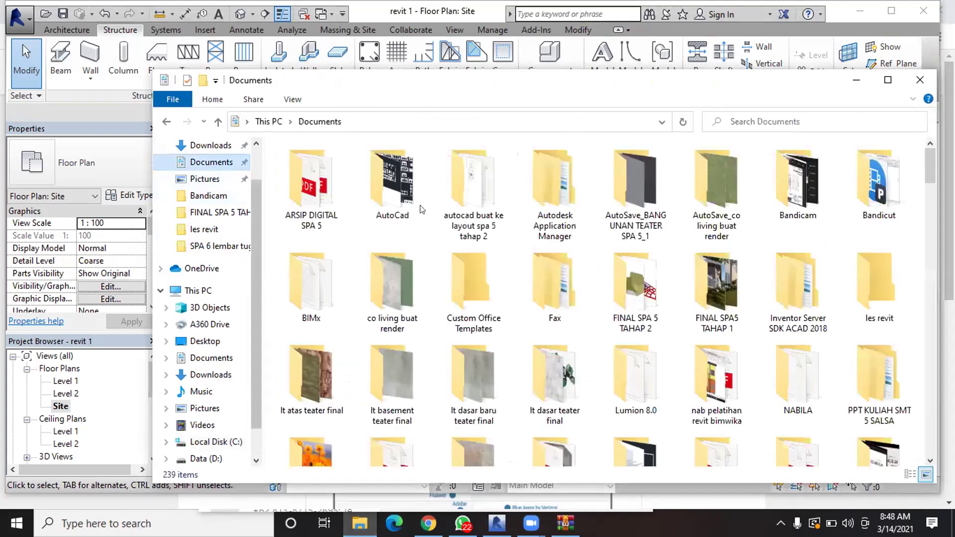
pyautogui.scroll(-3, 714, 336)
pyautogui.scroll(-5, 714, 336)
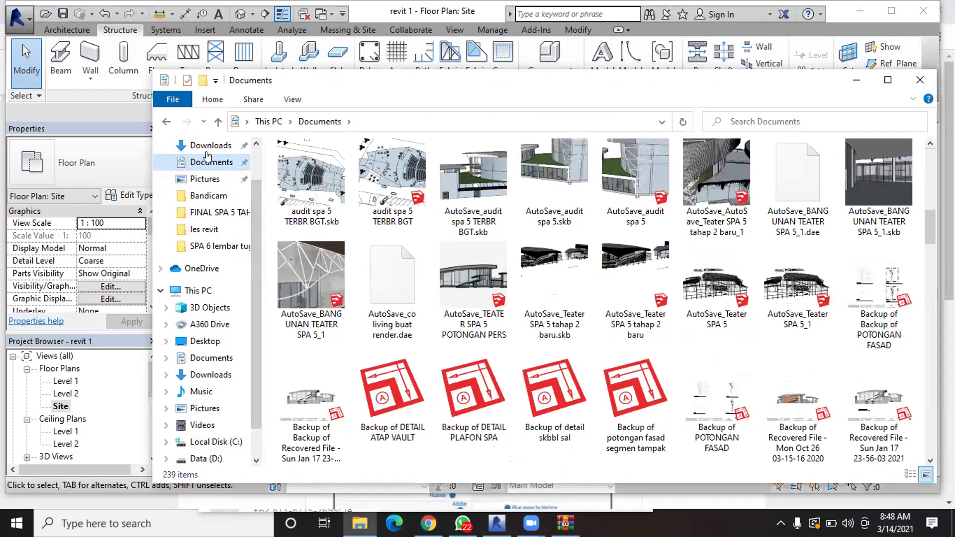
pyautogui.scroll(1, 209, 164)
pyautogui.click(208, 157)
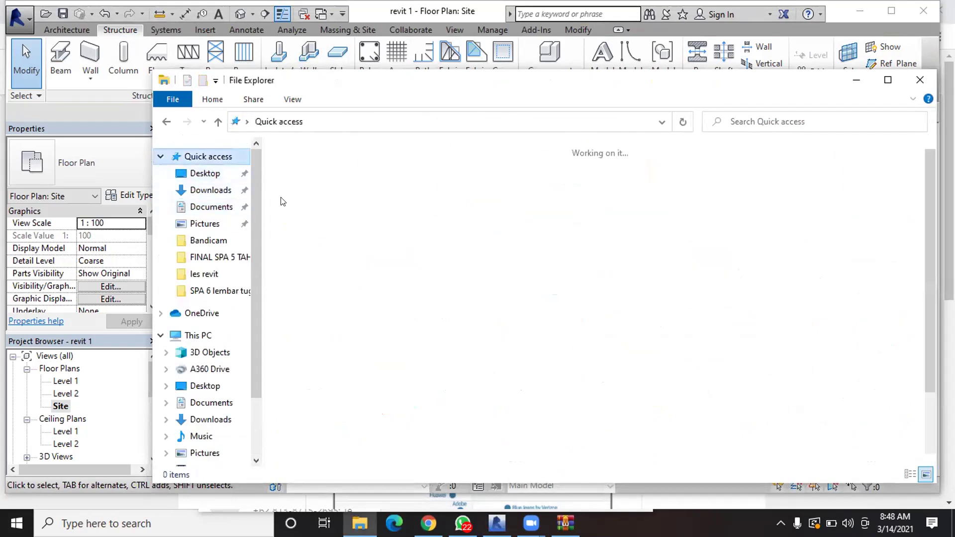
pyautogui.click(472, 330)
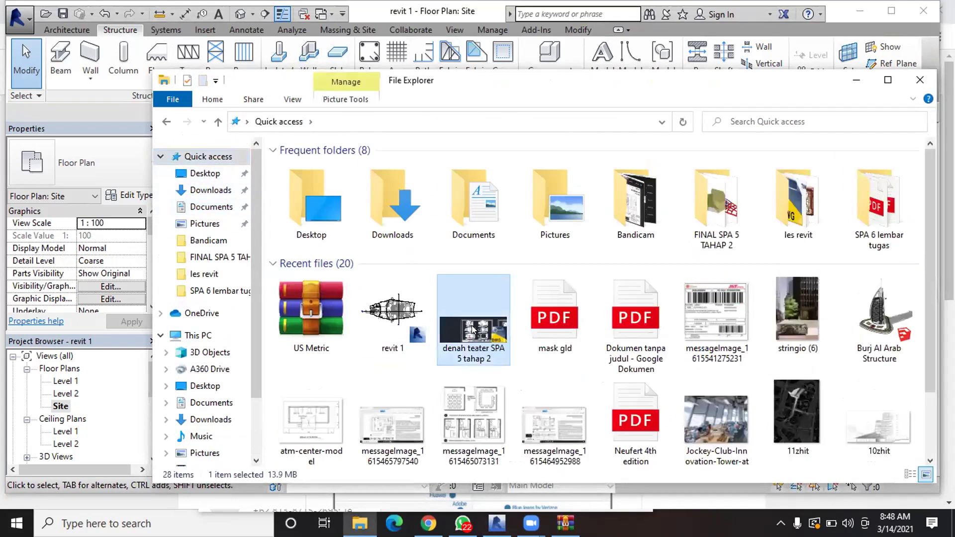
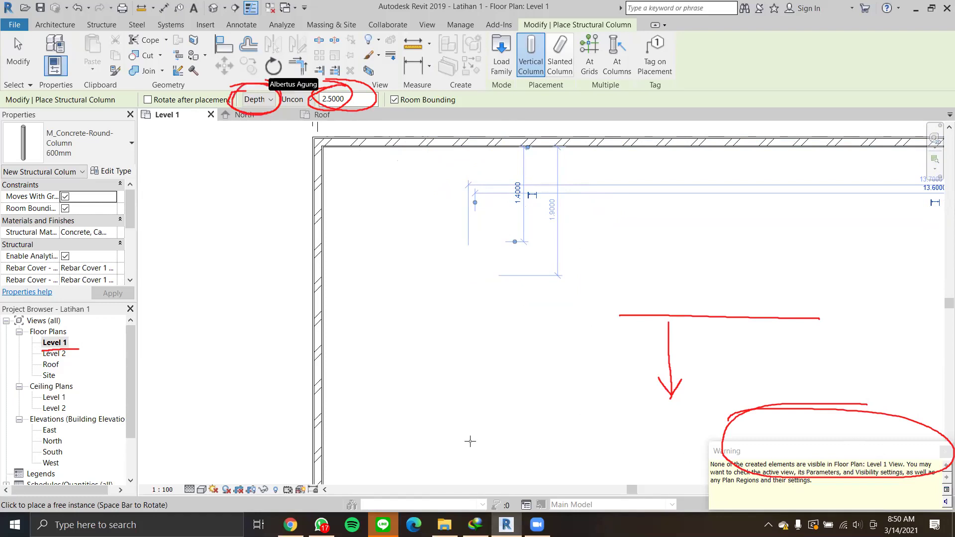
# Set the column placement from depth to height and place two 600 mm round concrete columns inside the walls on Level 1.
pyautogui.click(255, 100)
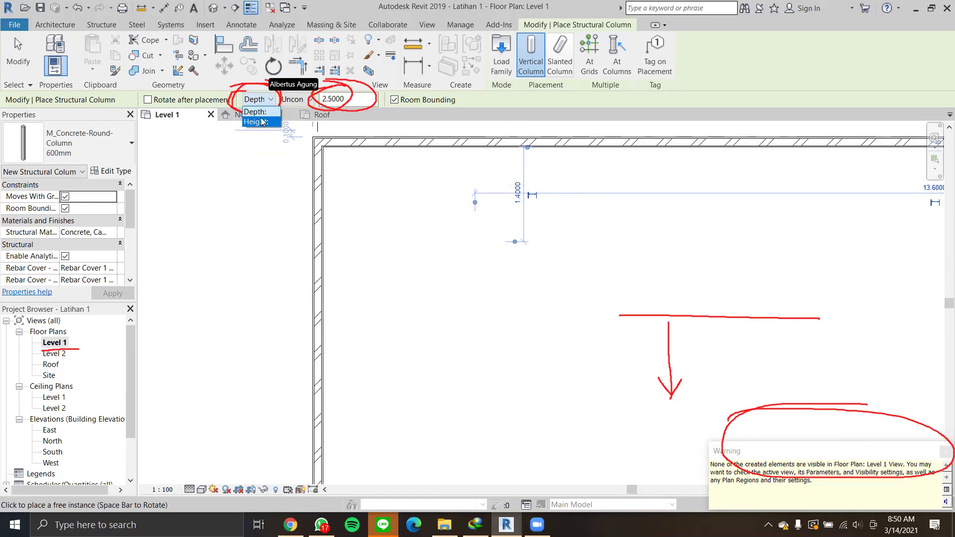
pyautogui.click(265, 118)
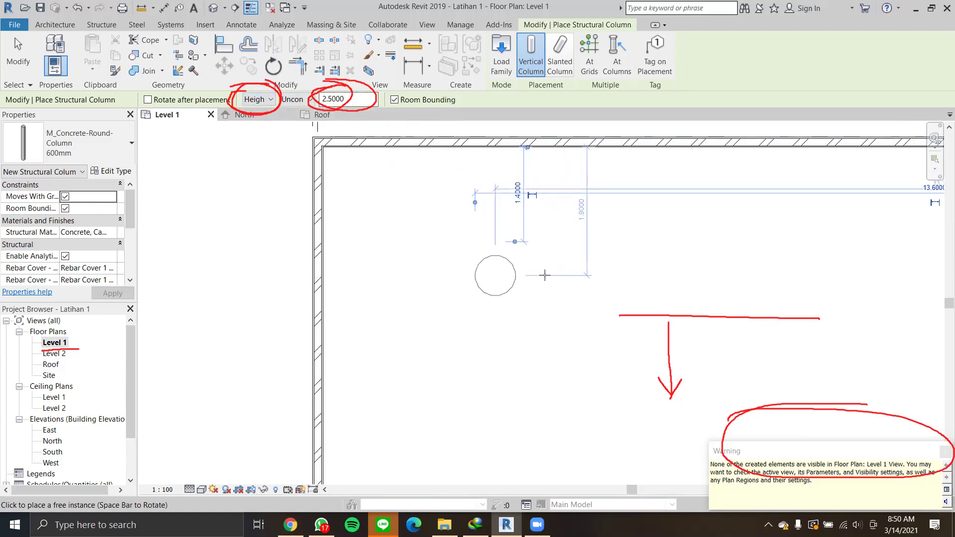
pyautogui.click(569, 262)
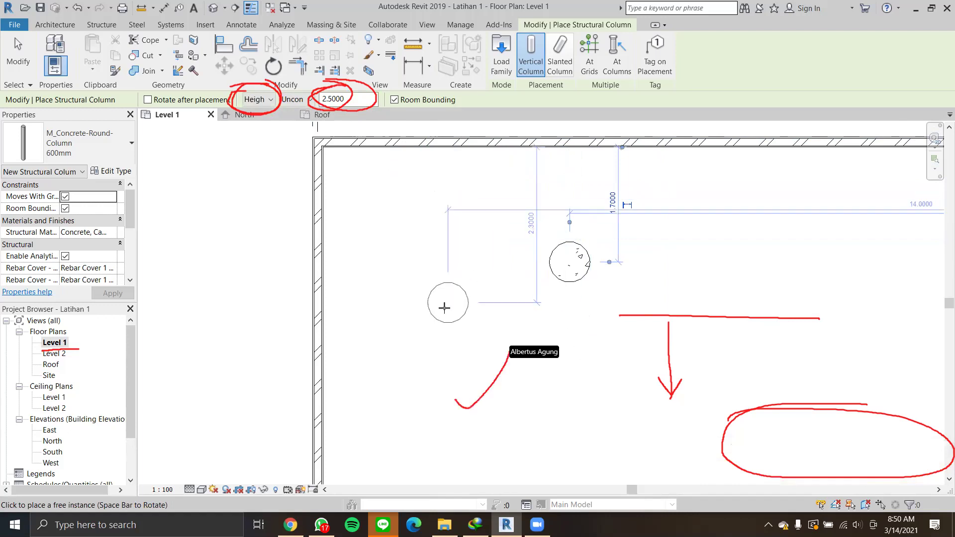
pyautogui.click(448, 369)
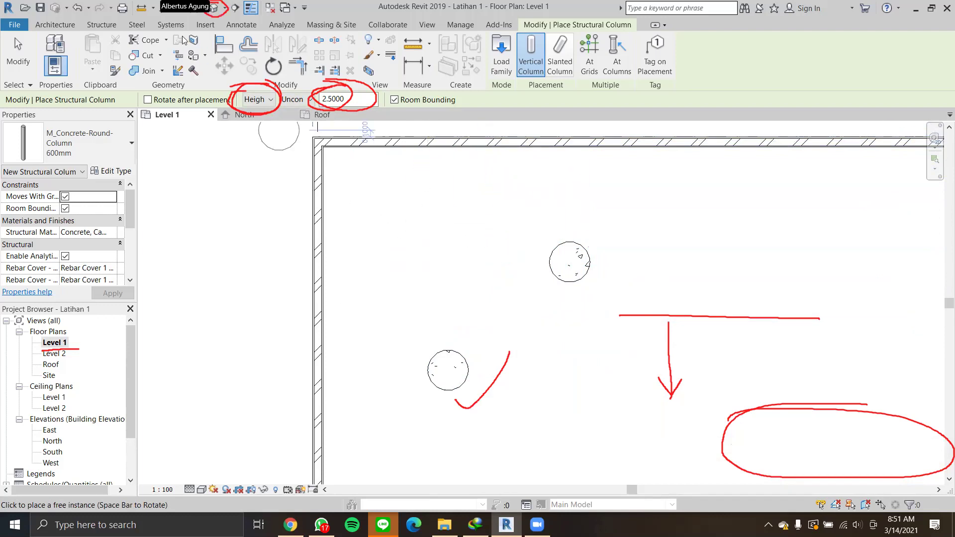
# Finish placing columns and examine all four round columns up close in the 3D view.
pyautogui.click(214, 7)
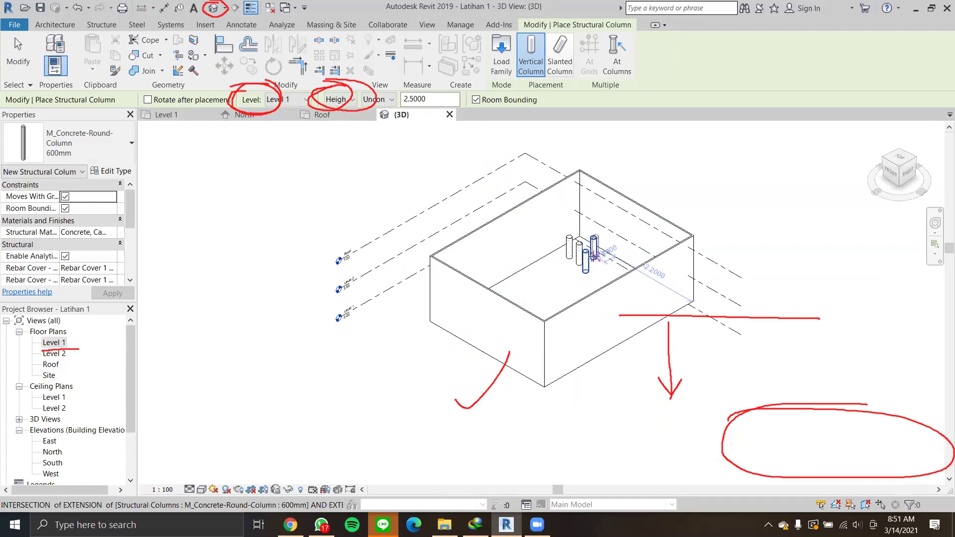
pyautogui.scroll(2, 592, 260)
pyautogui.scroll(3, 591, 262)
pyautogui.moveTo(591, 263); pyautogui.dragTo(543, 315, button='middle')
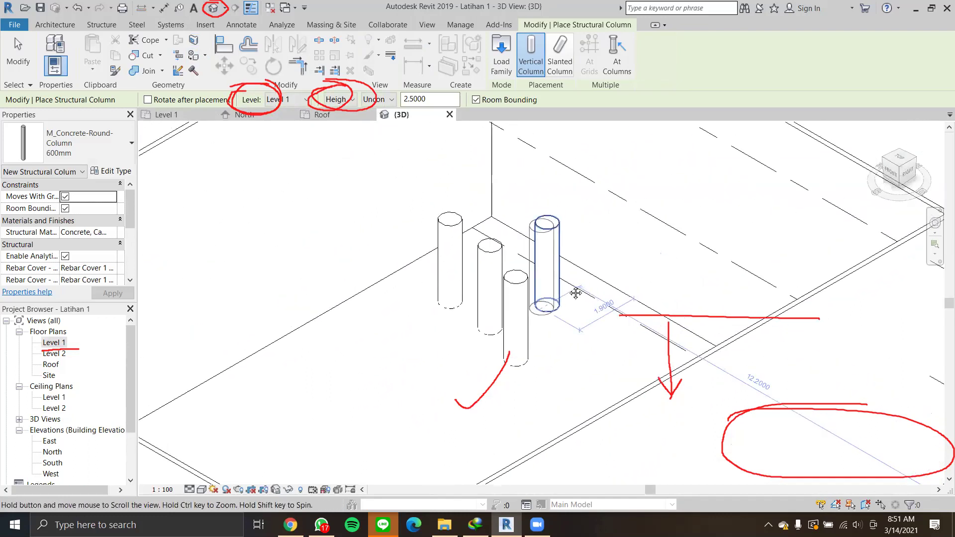
pyautogui.press('Escape')
pyautogui.press('Escape')
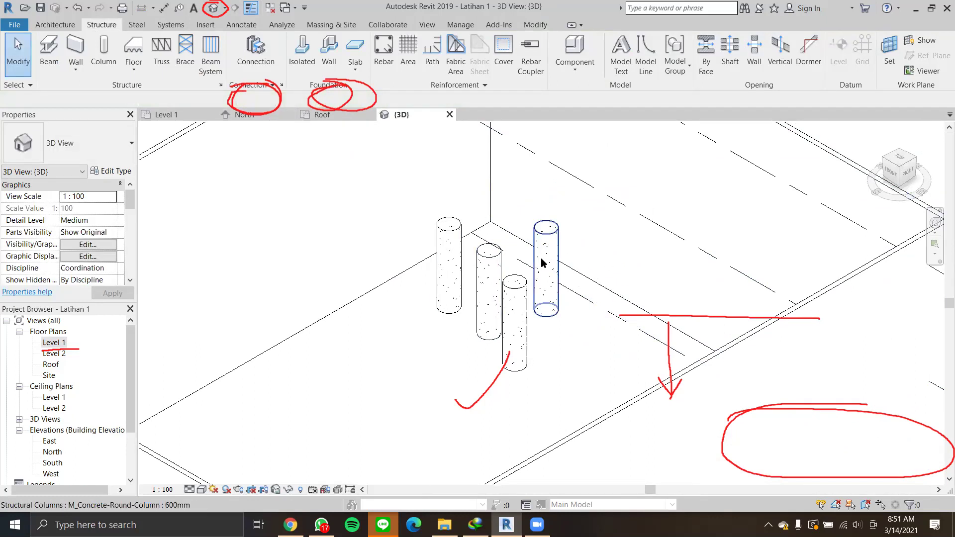
# Compare the base and top offsets of the two columns placed by depth with those of the two placed by height.
pyautogui.click(481, 262)
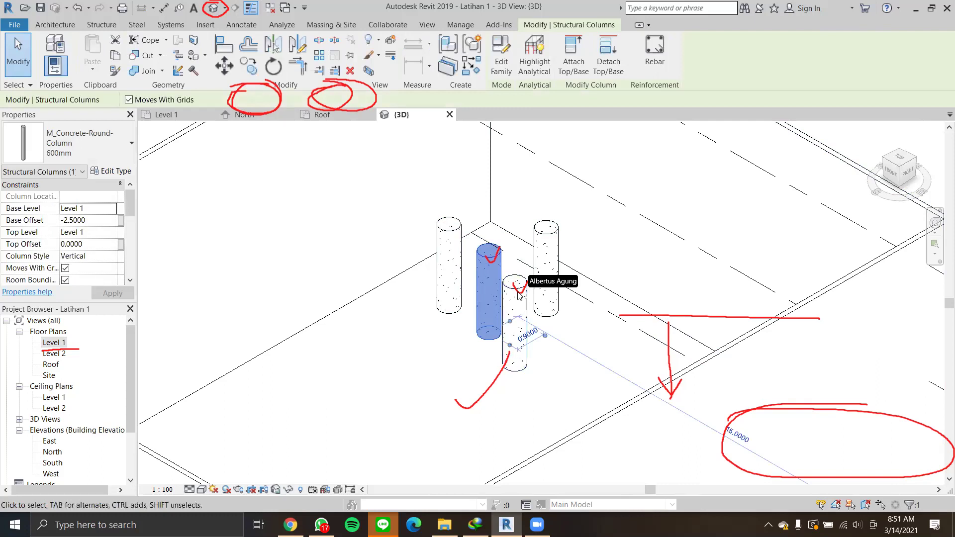
pyautogui.keyDown('ctrl'); pyautogui.click(516, 290); pyautogui.keyUp('ctrl')
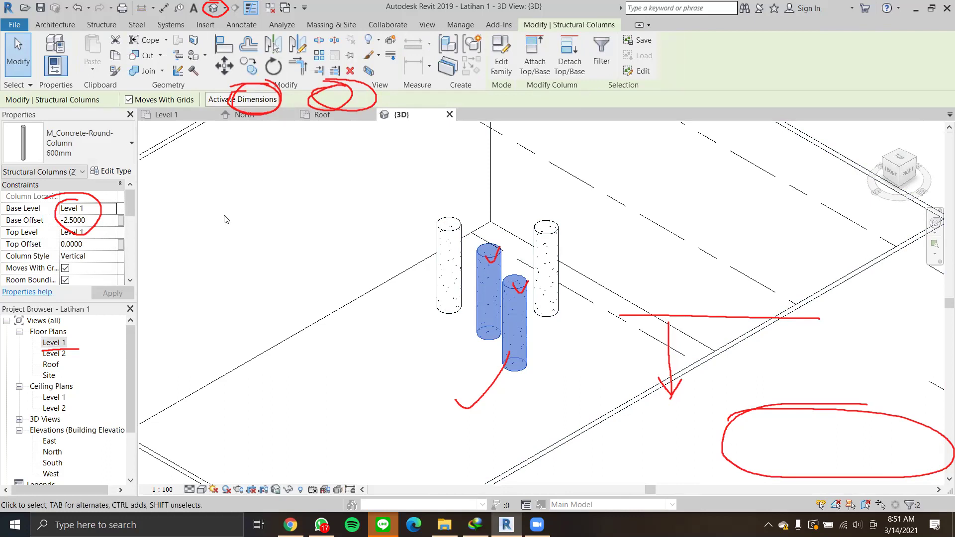
pyautogui.click(441, 236)
pyautogui.click(554, 234)
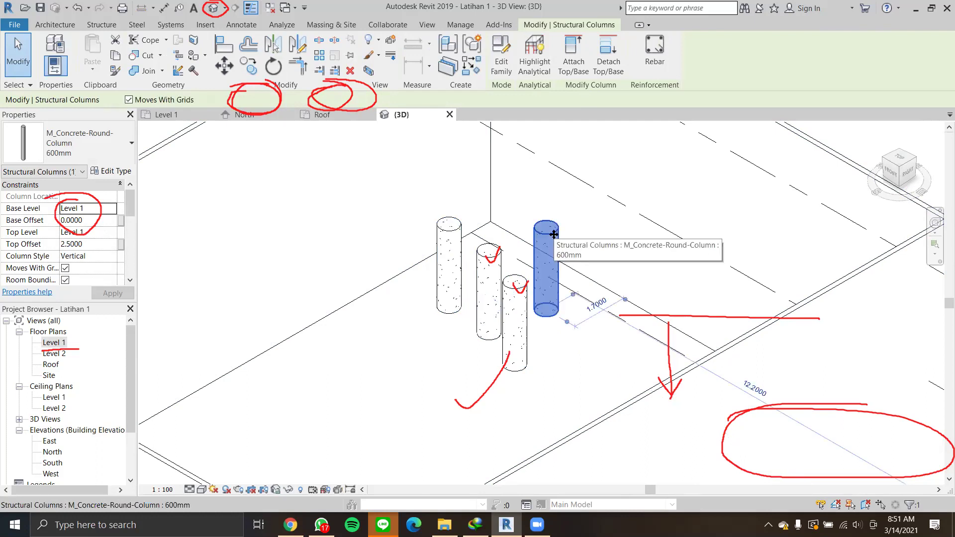
# Delete the two middle columns placed by depth and undo the deletion.
pyautogui.click(515, 323)
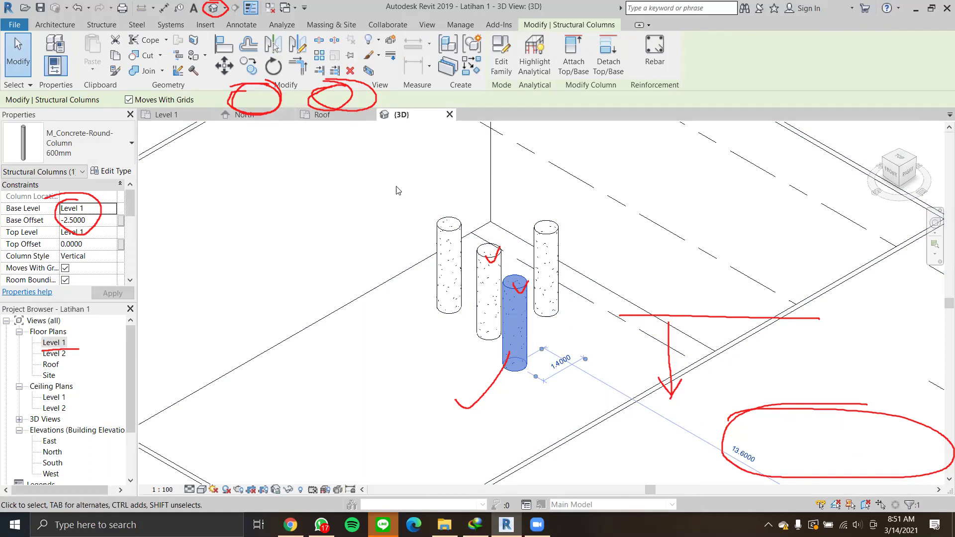
pyautogui.keyDown('ctrl'); pyautogui.click(498, 260); pyautogui.keyUp('ctrl')
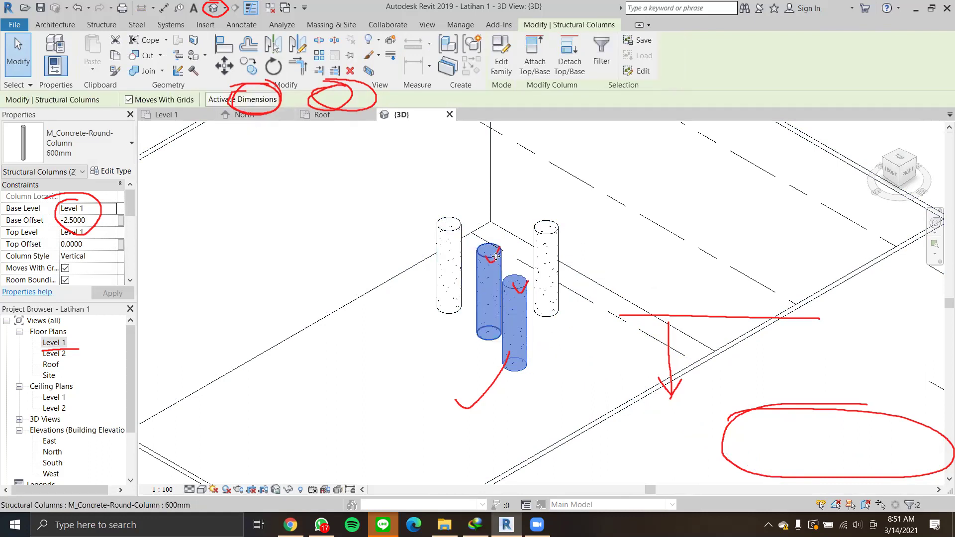
pyautogui.press('Delete')
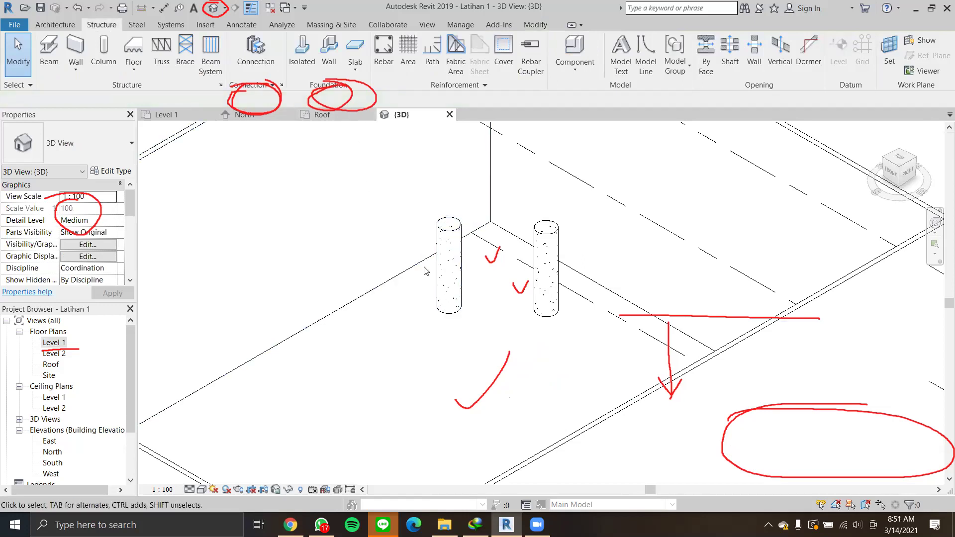
pyautogui.hotkey('ctrl', 'z')
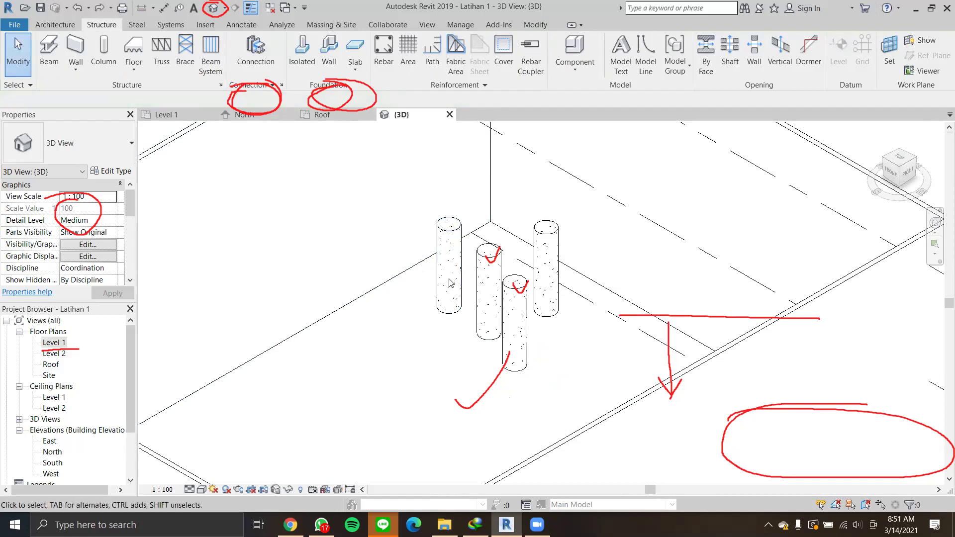
# Try to set the base offset of the rear middle column to 0, keeping Level 1 as its base level.
pyautogui.click(488, 259)
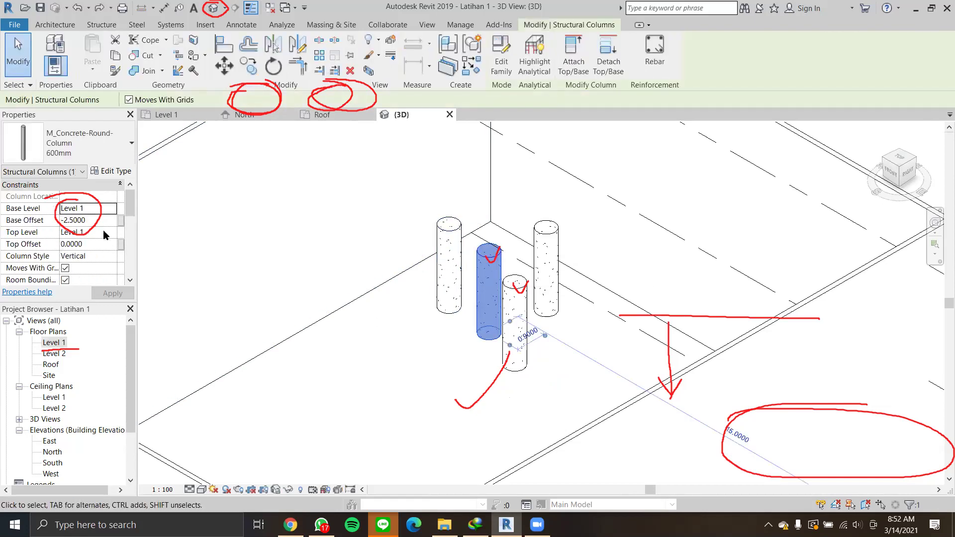
pyautogui.click(75, 221)
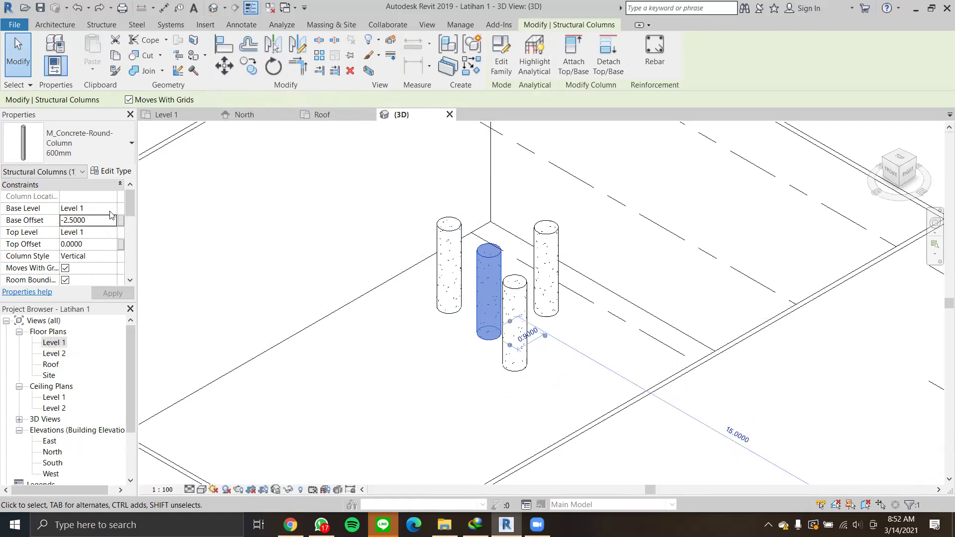
pyautogui.click(109, 209)
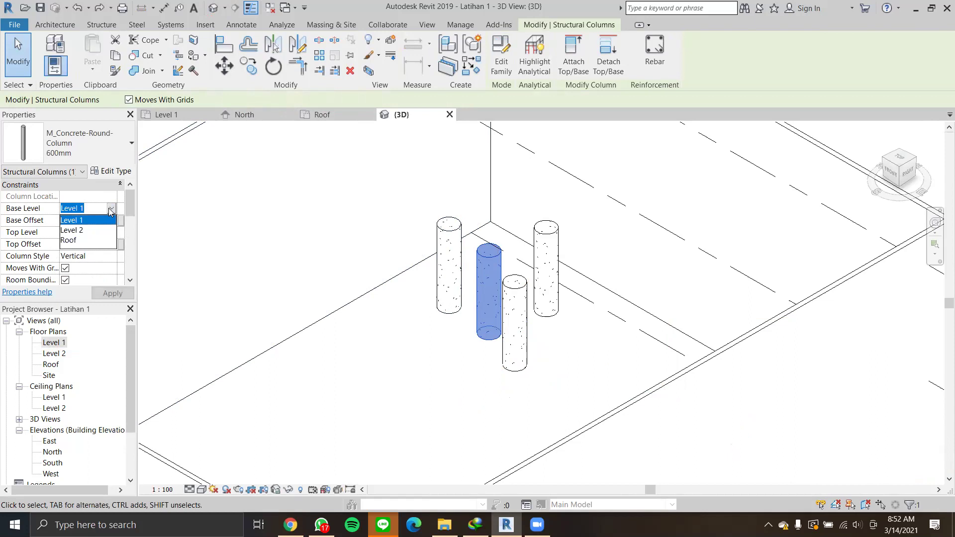
pyautogui.click(79, 220)
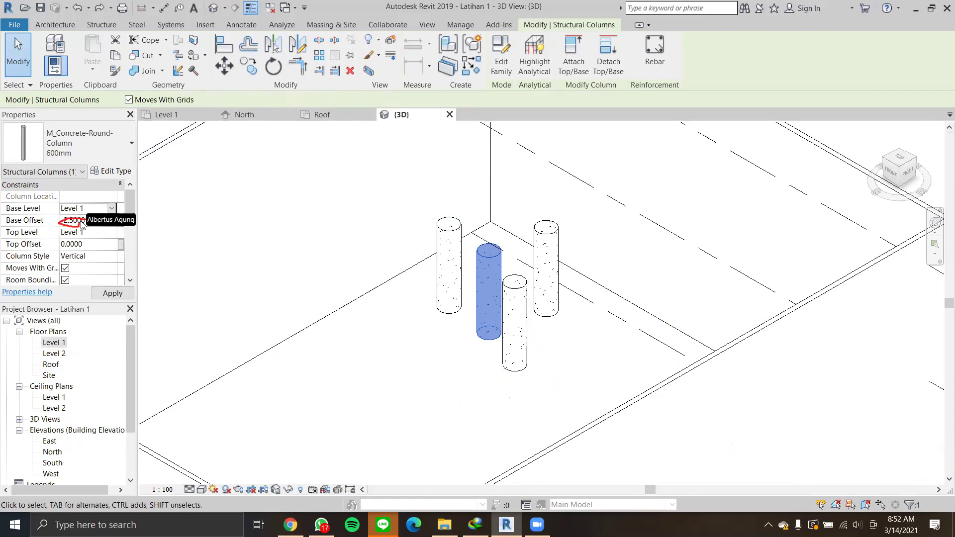
pyautogui.moveTo(79, 220); pyautogui.dragTo(60, 222)
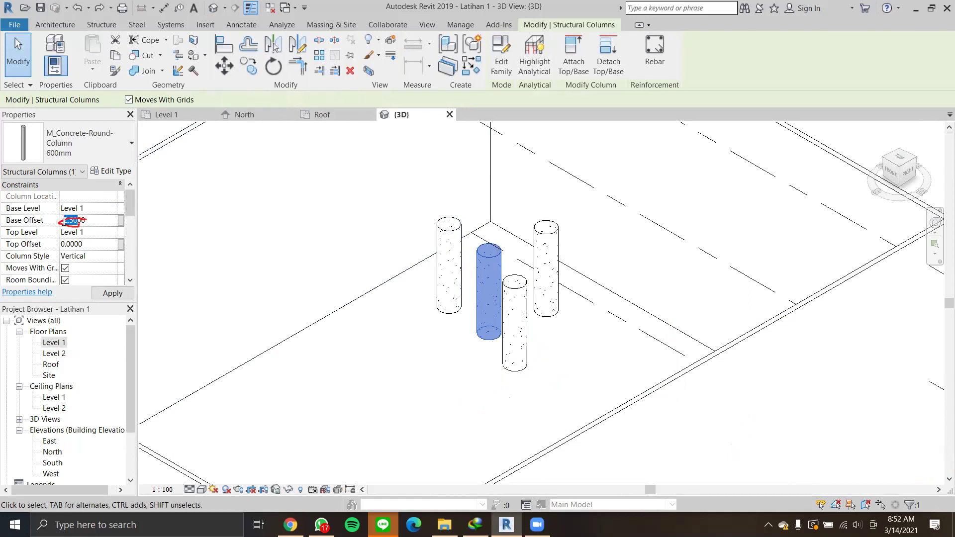
pyautogui.write('9')
pyautogui.click(60, 243)
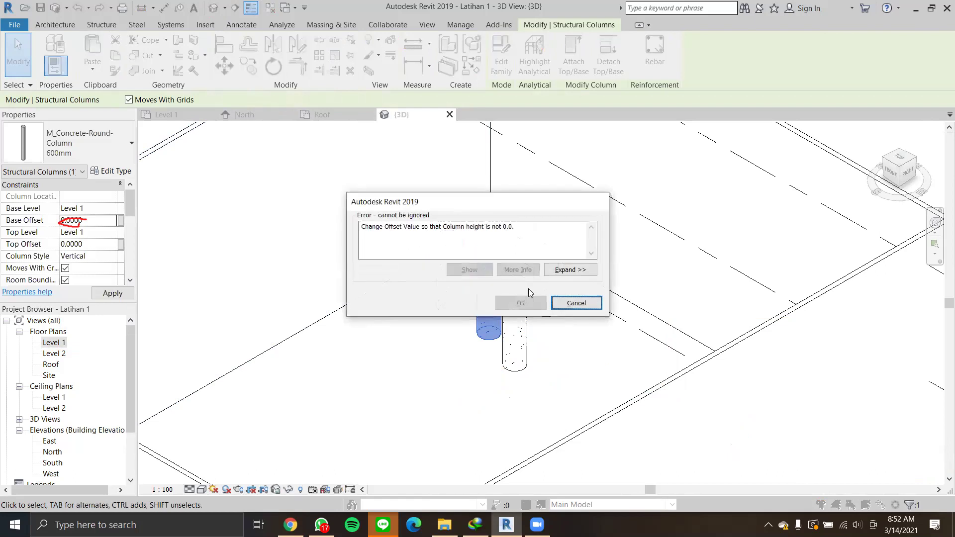
pyautogui.click(560, 307)
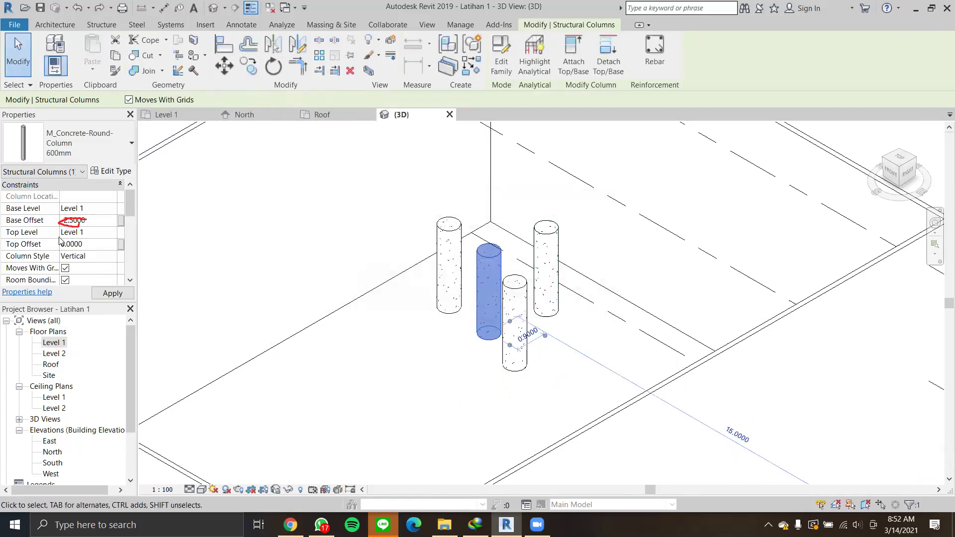
# Set the top level of the rear middle column to Level 2, keeping Level 1 as its base level.
pyautogui.click(92, 220)
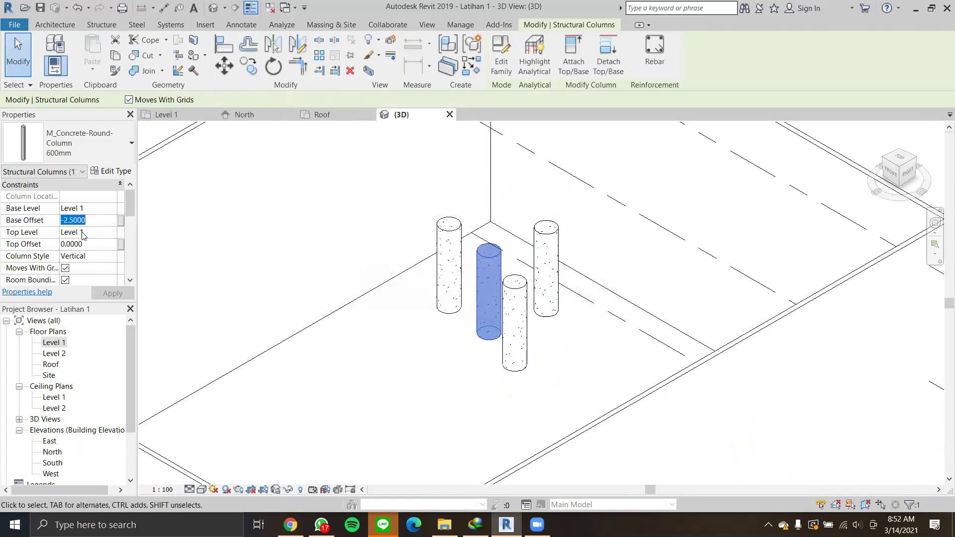
pyautogui.click(83, 232)
pyautogui.click(111, 234)
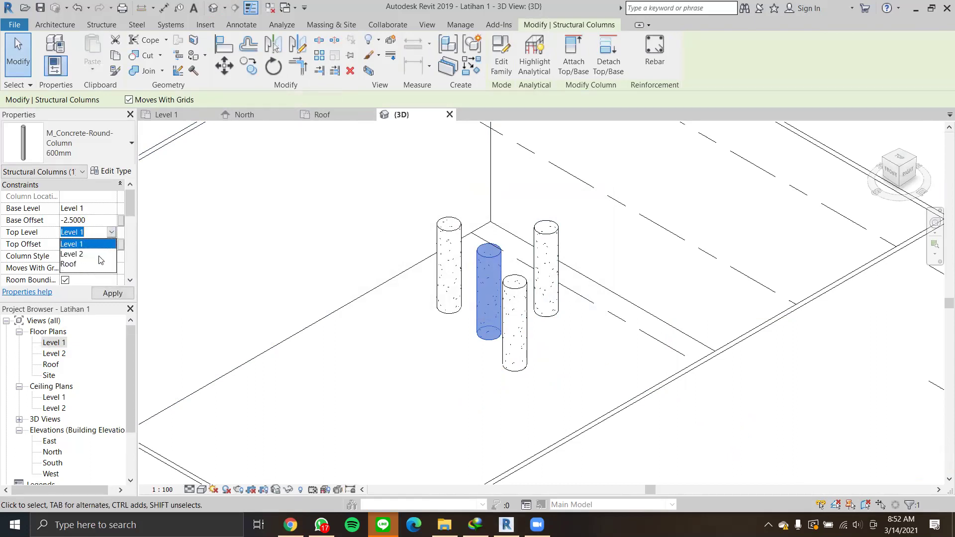
pyautogui.click(102, 244)
pyautogui.click(99, 219)
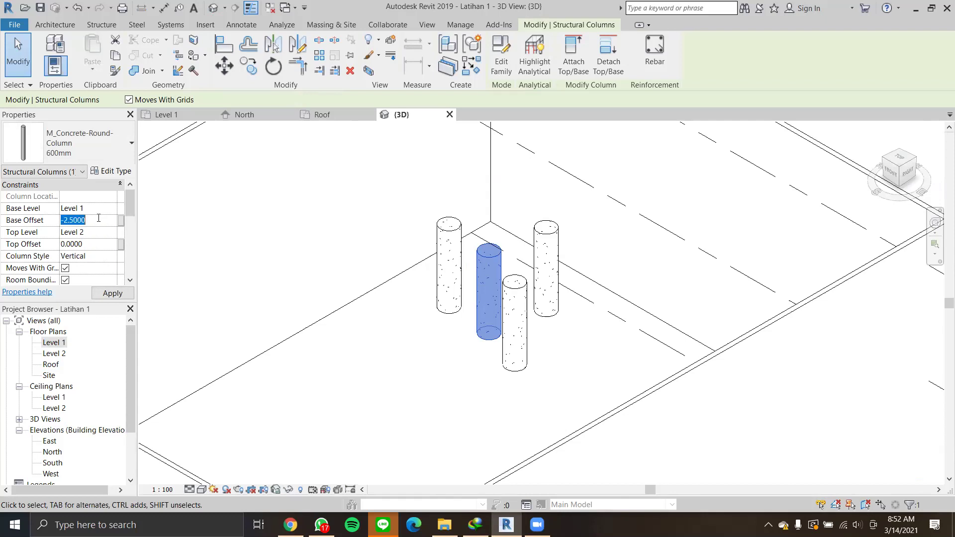
pyautogui.click(122, 293)
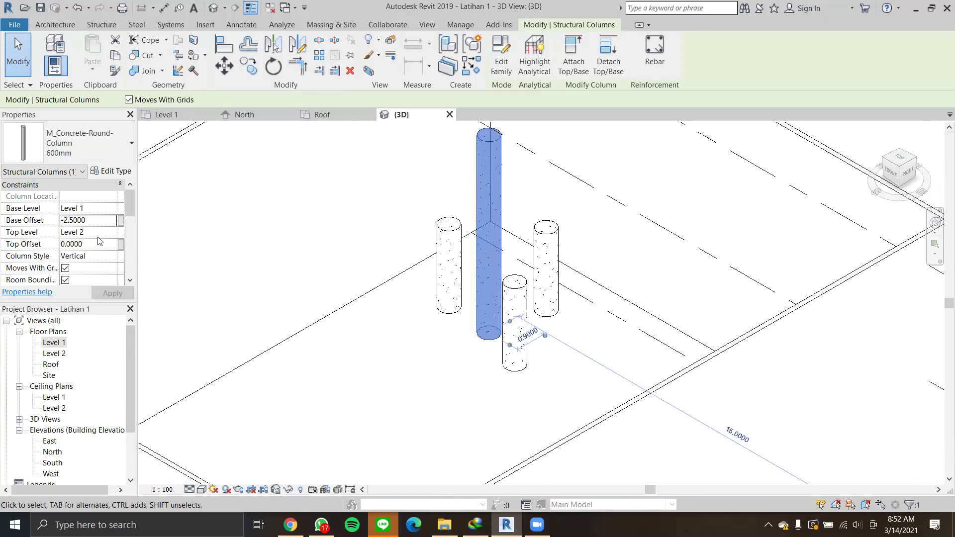
# Set the base offset of the rear middle column to 1.
pyautogui.click(84, 220)
pyautogui.doubleClick(89, 220)
pyautogui.write('1')
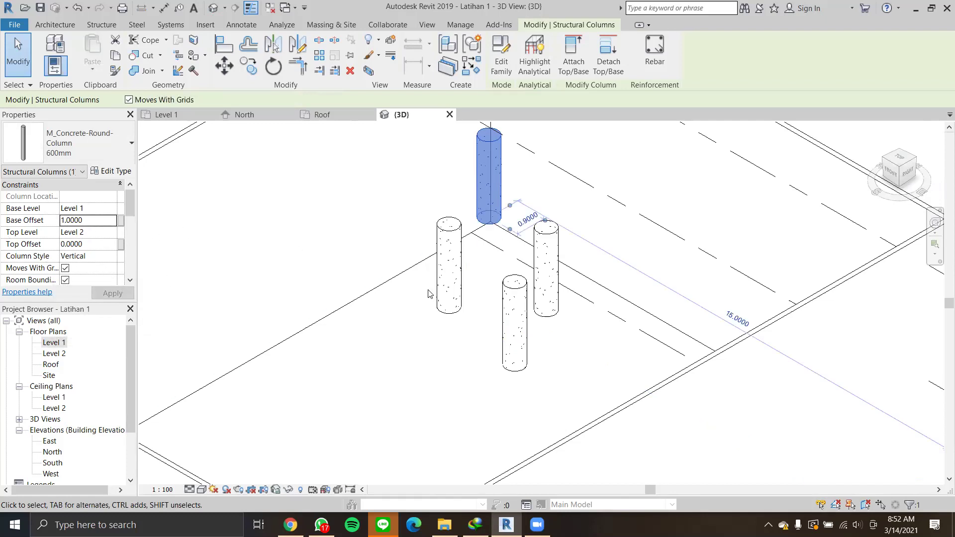
# Set the base offset of the rear middle column to 0 and clear the selection.
pyautogui.doubleClick(105, 222)
pyautogui.write('0')
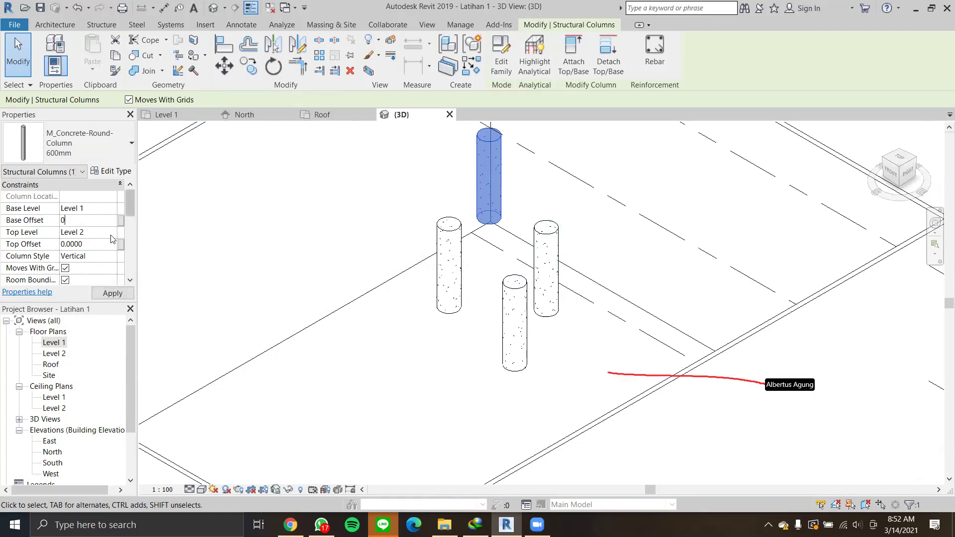
pyautogui.click(100, 232)
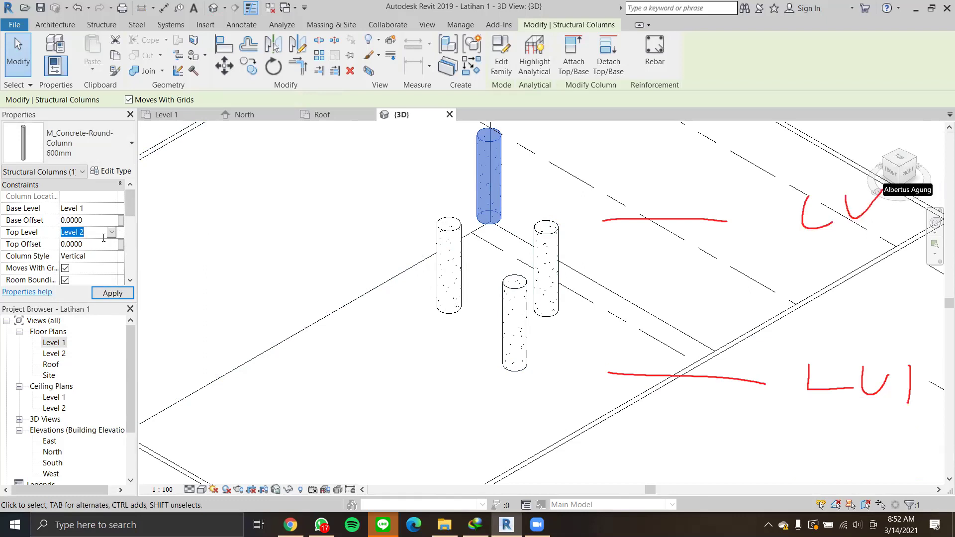
pyautogui.click(101, 249)
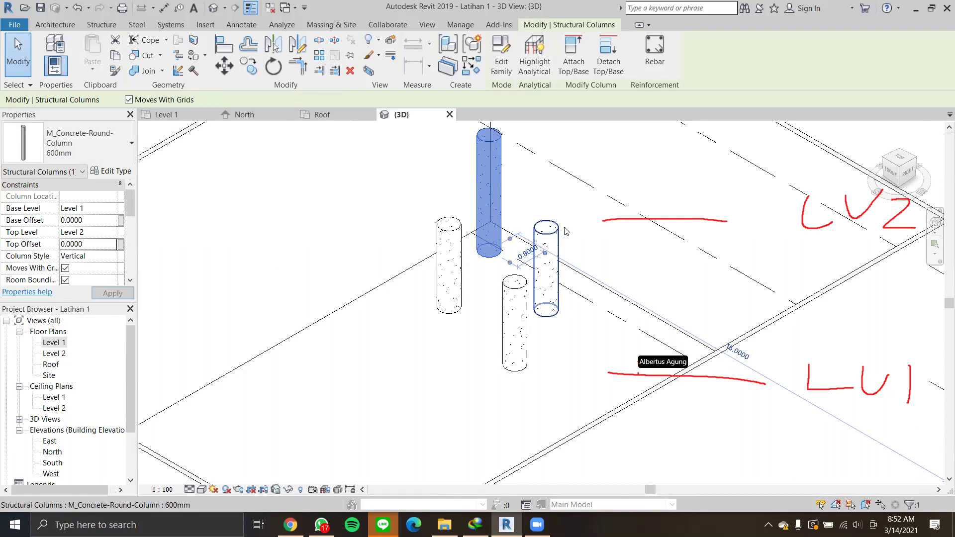
pyautogui.click(551, 387)
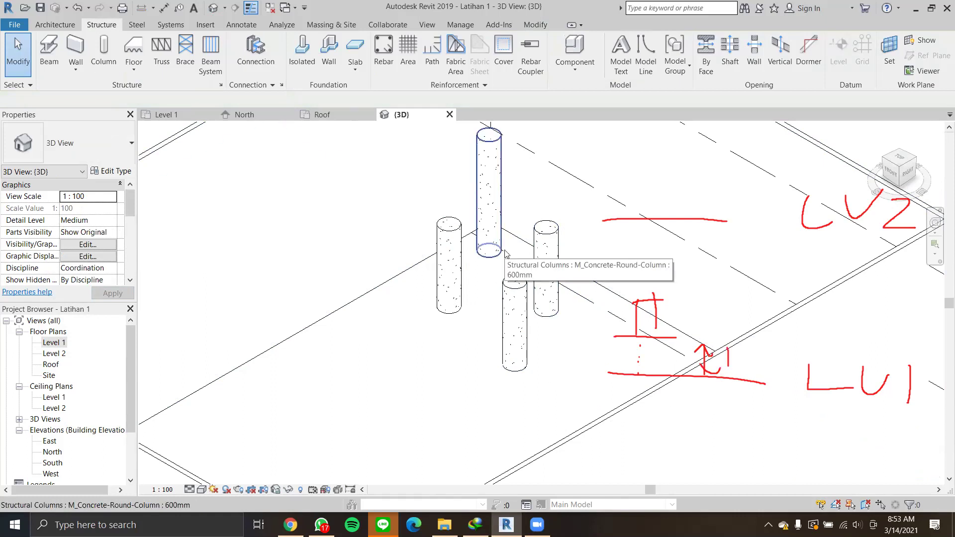
# Examine the top level options of the tall rear column without changing its constraints.
pyautogui.click(502, 218)
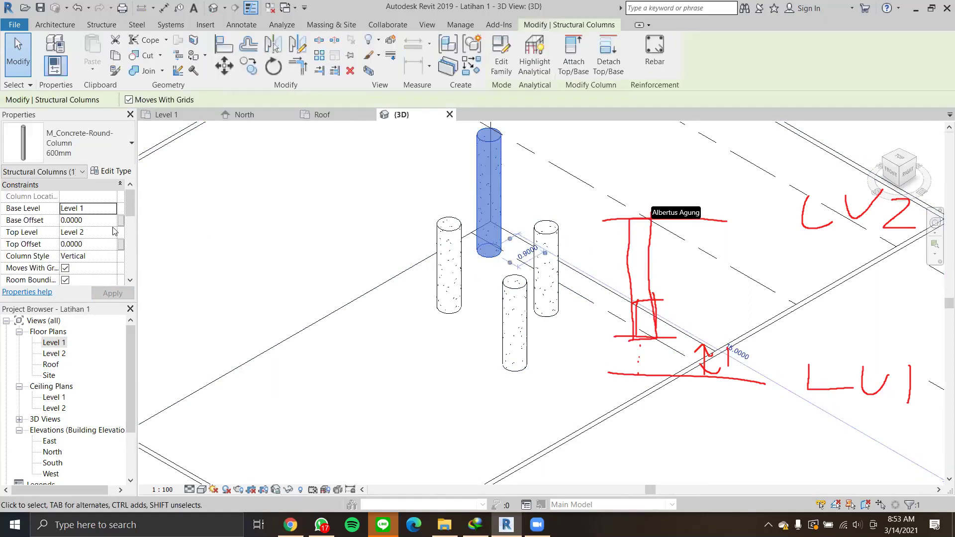
pyautogui.click(109, 235)
pyautogui.click(112, 232)
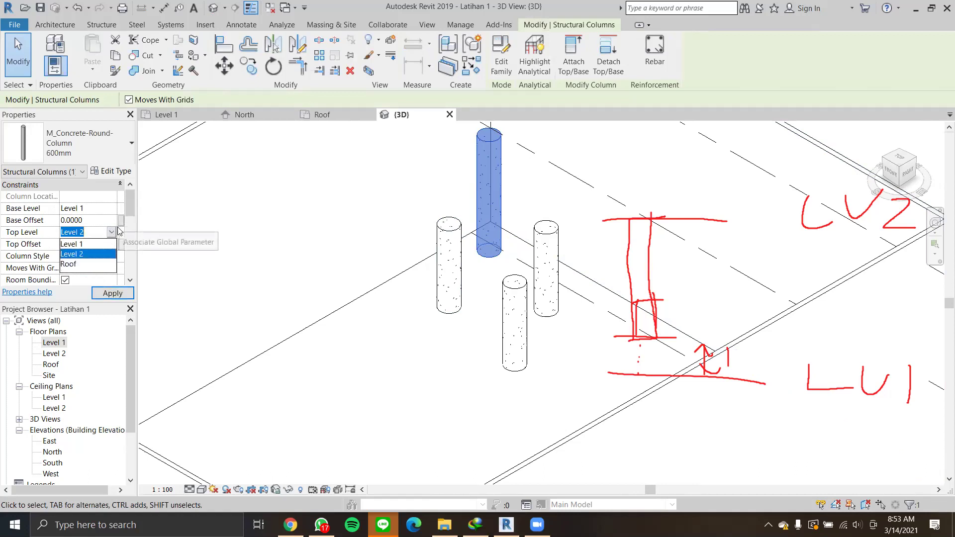
pyautogui.click(349, 222)
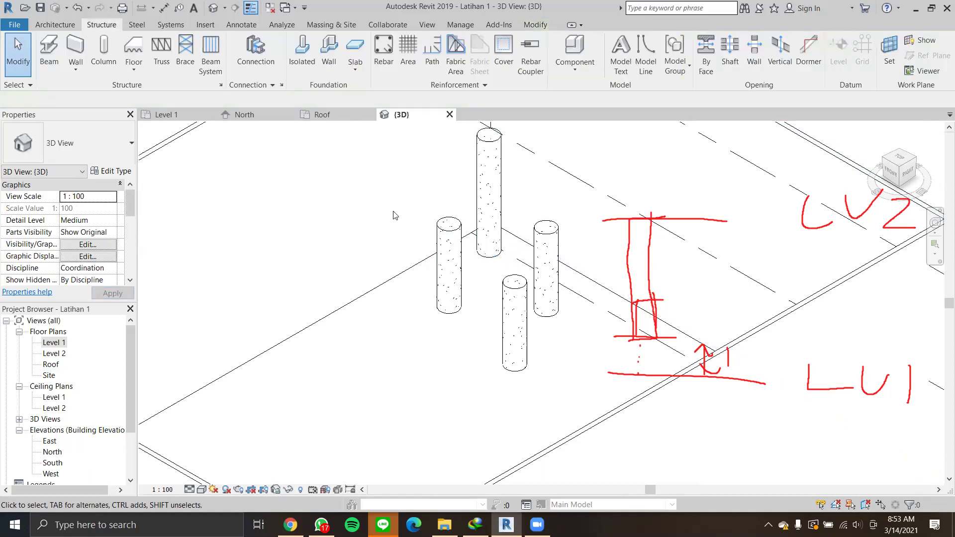
# Delete the short column to the left of the tall rear column and select the short column to its right.
pyautogui.moveTo(388, 242)
pyautogui.mouseDown(button='middle')
pyautogui.moveTo(424, 294)
pyautogui.moveTo(456, 264)
pyautogui.mouseUp(button='middle')
pyautogui.scroll(2, 425, 288)
pyautogui.scroll(-2, 426, 289)
pyautogui.scroll(2, 434, 283)
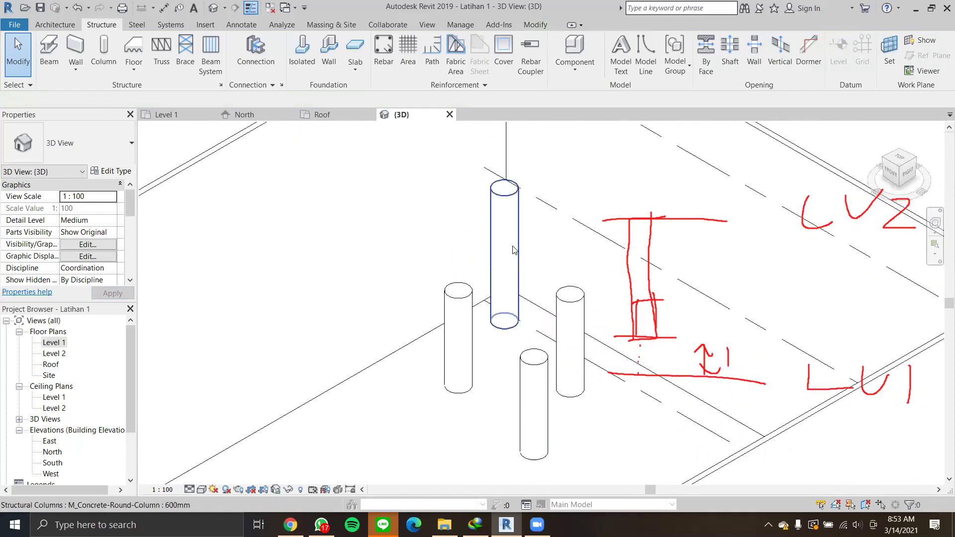
pyautogui.click(458, 339)
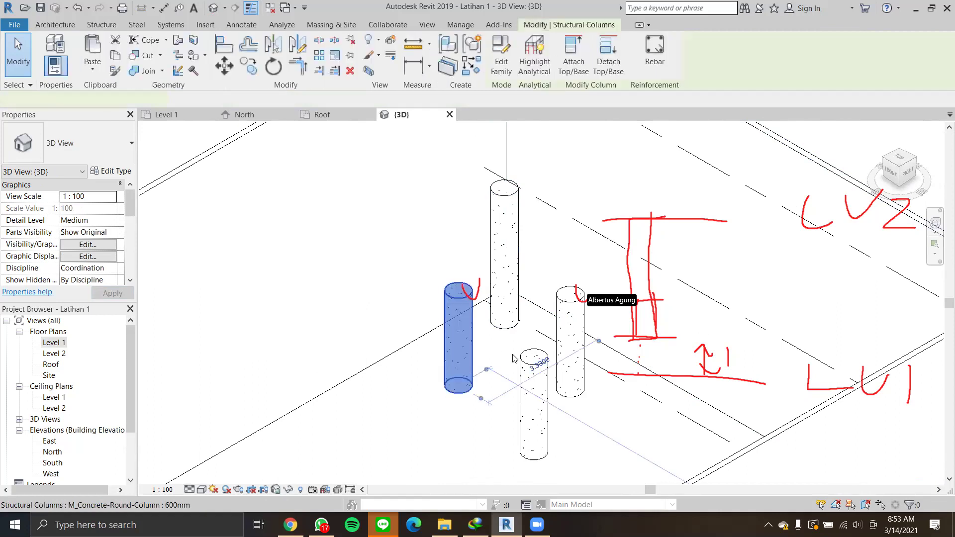
pyautogui.press('Delete')
pyautogui.click(570, 358)
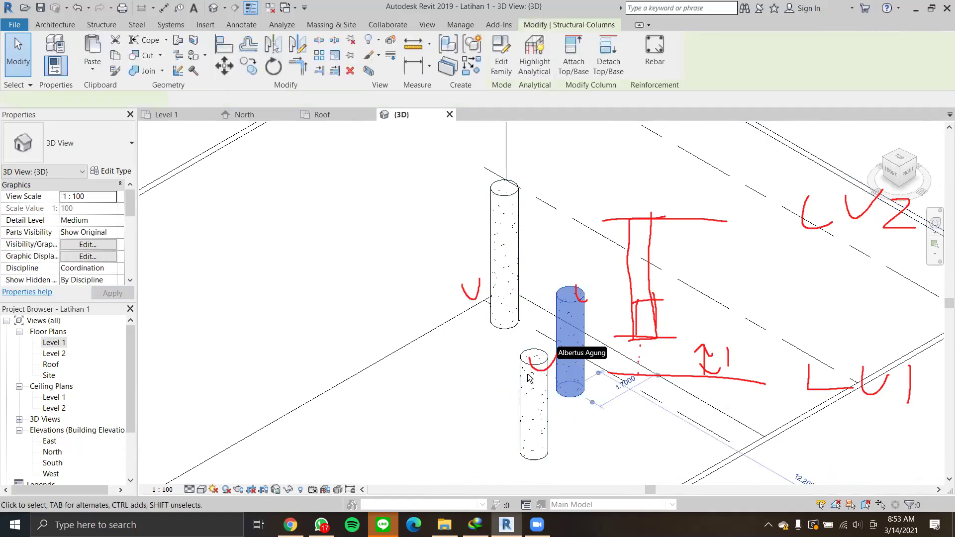
# Delete the two shorter-placed round columns in front, keeping only the round column near the walls' rear corner.
pyautogui.keyDown('ctrl'); pyautogui.click(530, 368); pyautogui.keyUp('ctrl')
pyautogui.press('Delete')
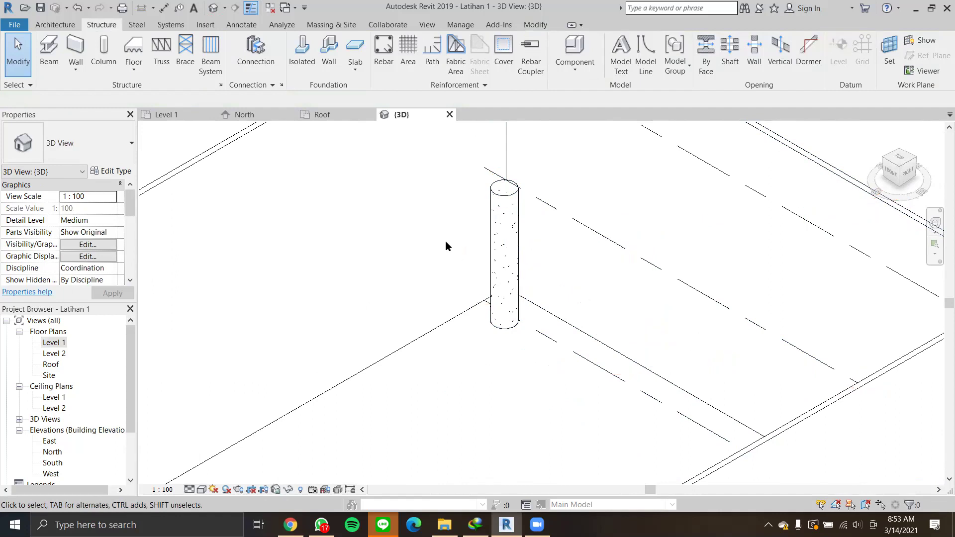
pyautogui.scroll(-5, 446, 240)
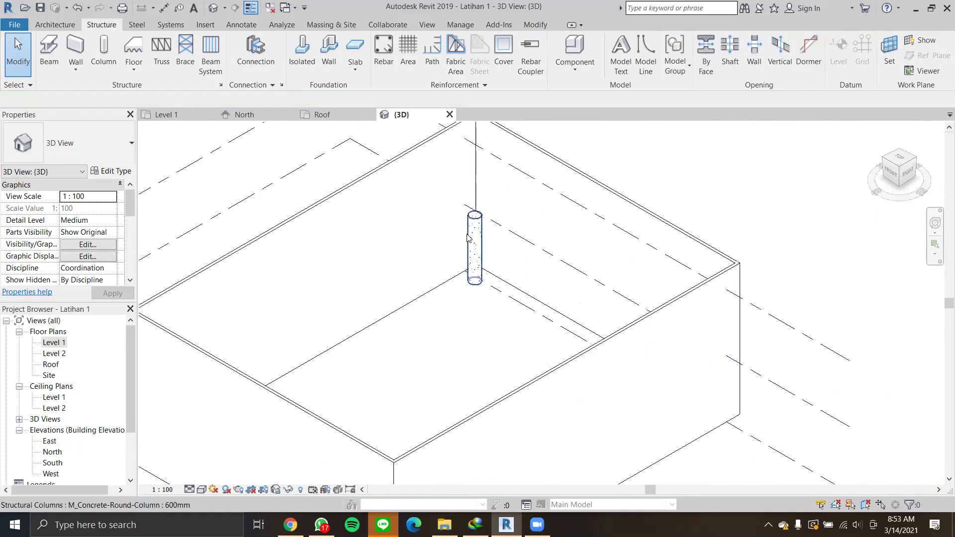
pyautogui.moveTo(414, 251); pyautogui.dragTo(431, 241, button='middle')
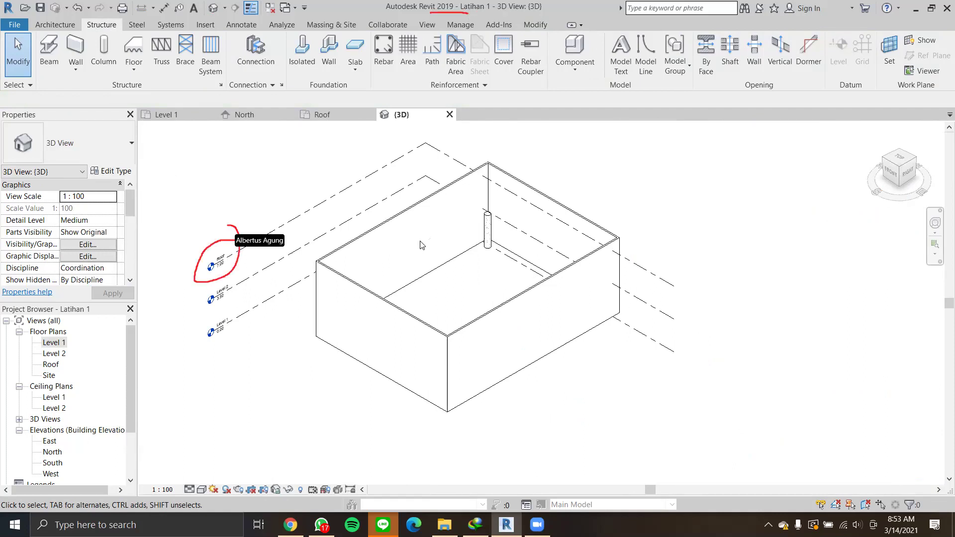
pyautogui.rightClick(420, 244)
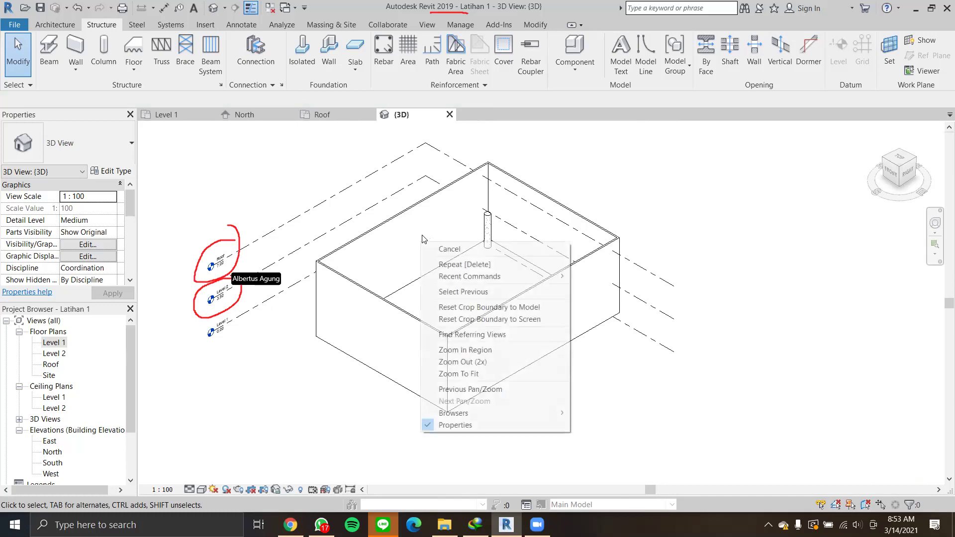
pyautogui.click(425, 234)
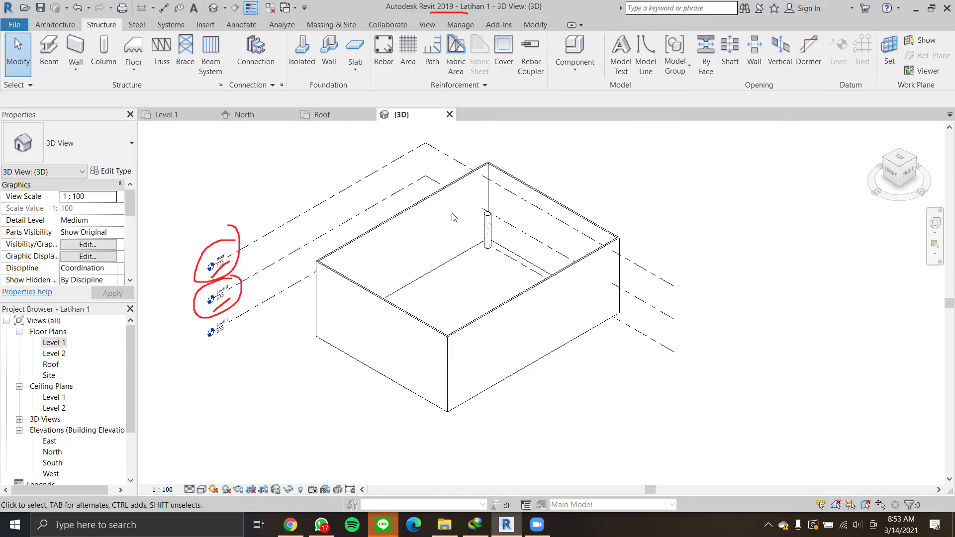
# Set the top constraint of the rear-right wall to Up to level: Level 2.
pyautogui.scroll(3, 453, 217)
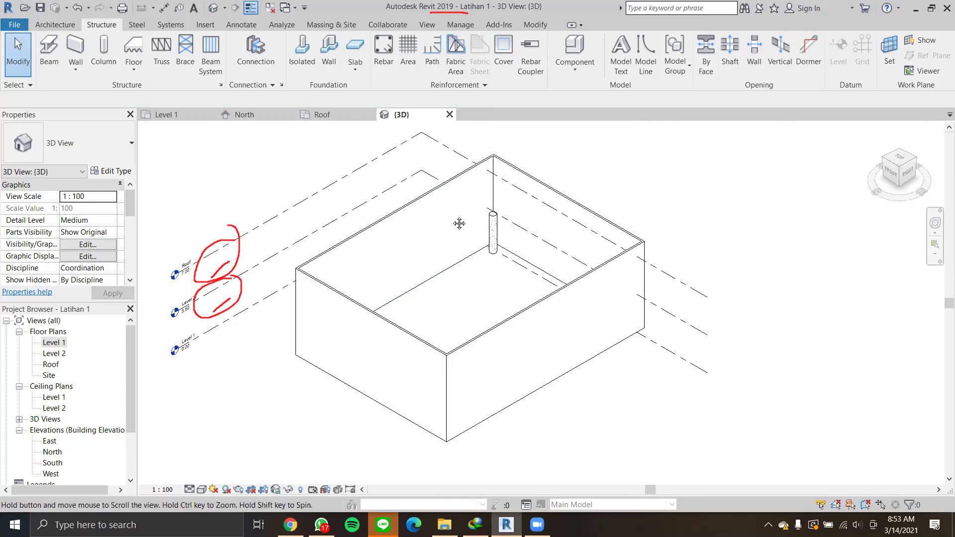
pyautogui.moveTo(455, 222); pyautogui.dragTo(450, 219, button='middle')
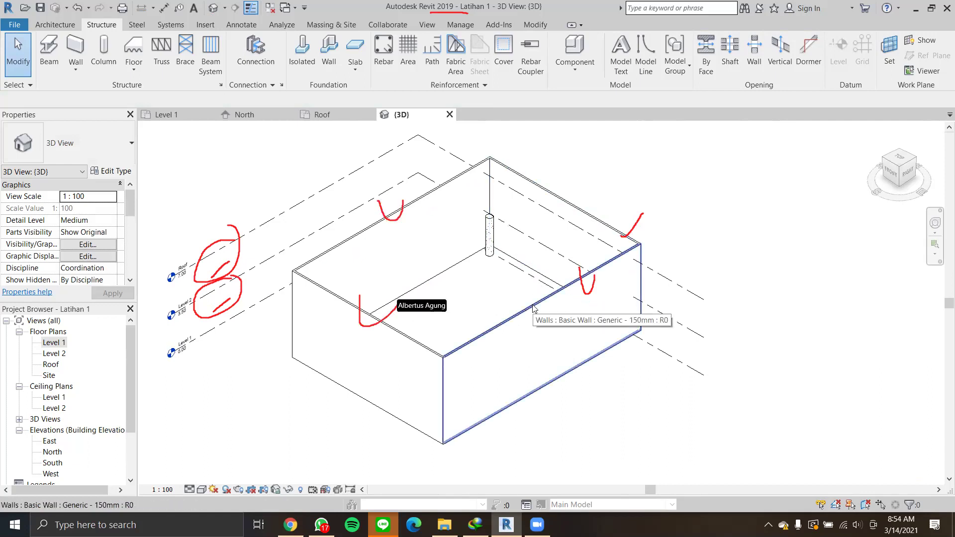
pyautogui.scroll(2, 522, 312)
pyautogui.moveTo(441, 330); pyautogui.dragTo(586, 344, button='middle')
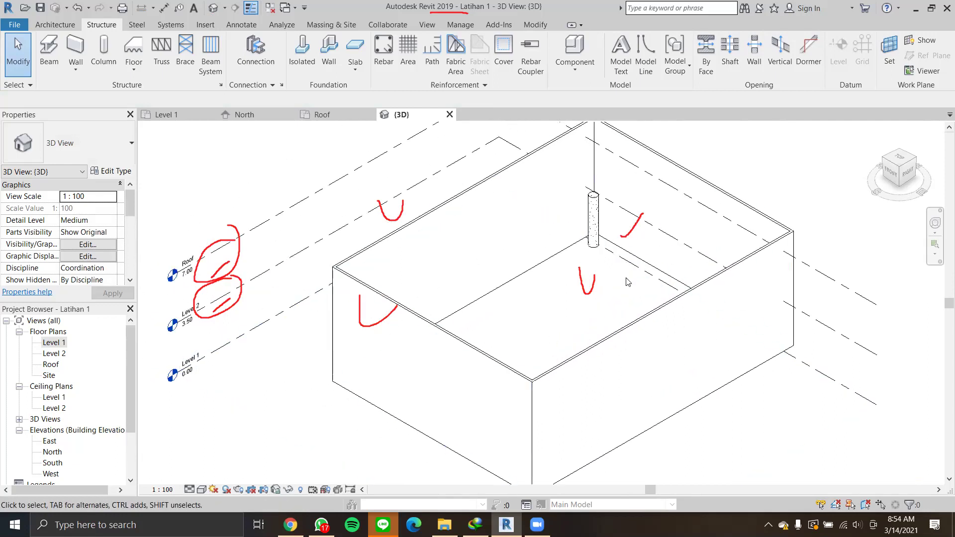
pyautogui.moveTo(630, 299); pyautogui.dragTo(613, 319, button='middle')
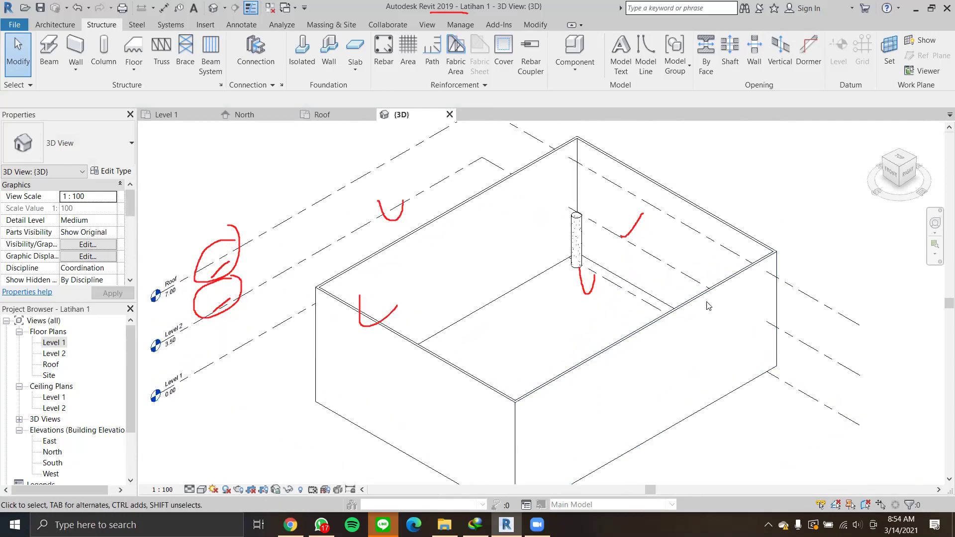
pyautogui.click(728, 235)
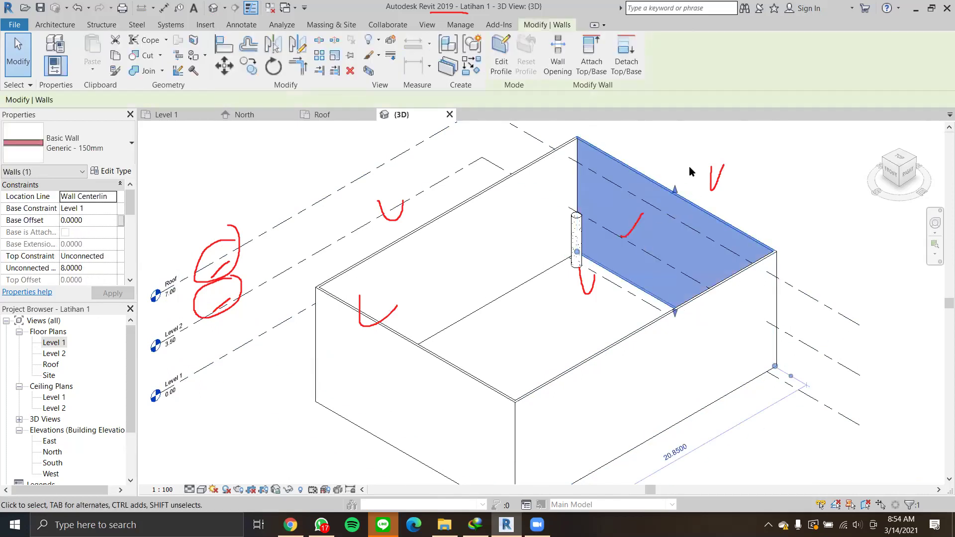
pyautogui.scroll(1, 688, 166)
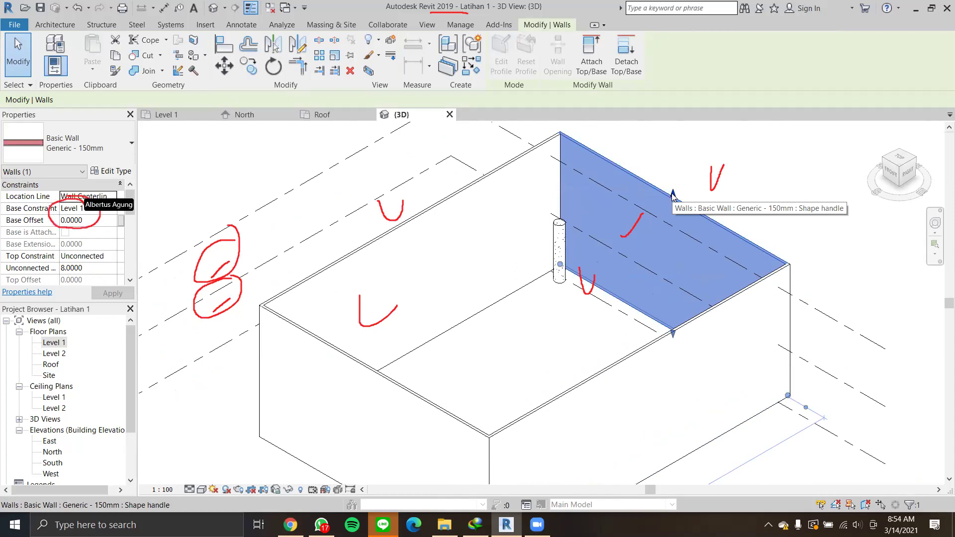
pyautogui.click(98, 257)
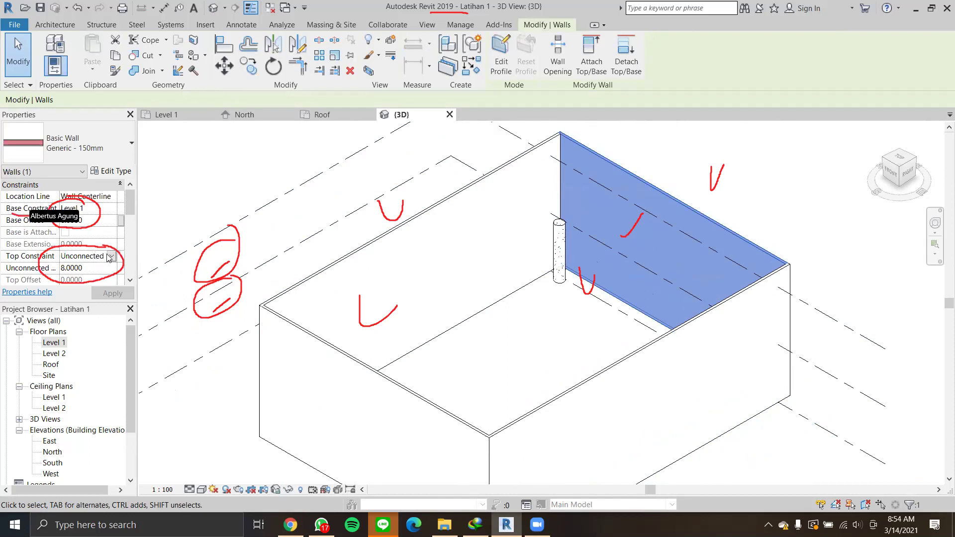
pyautogui.click(110, 257)
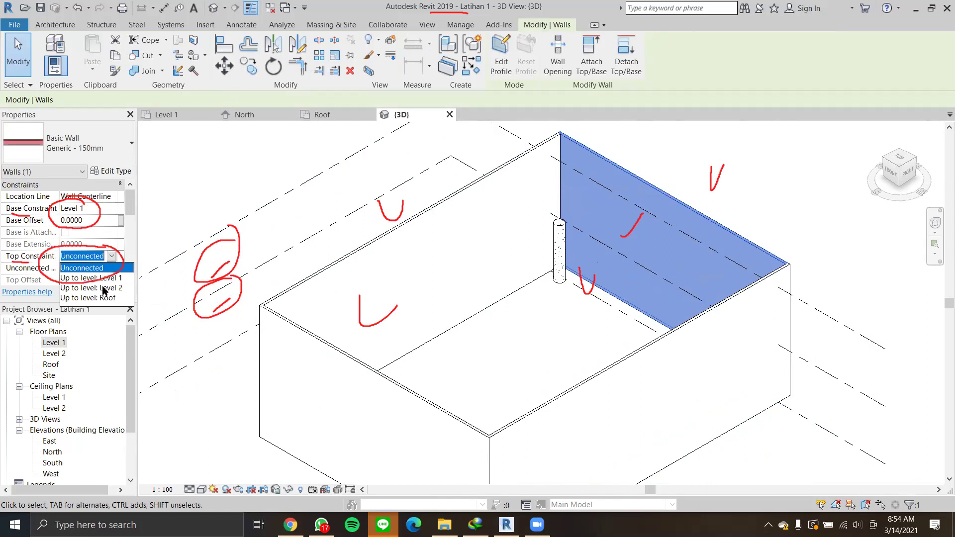
pyautogui.click(105, 288)
pyautogui.click(106, 297)
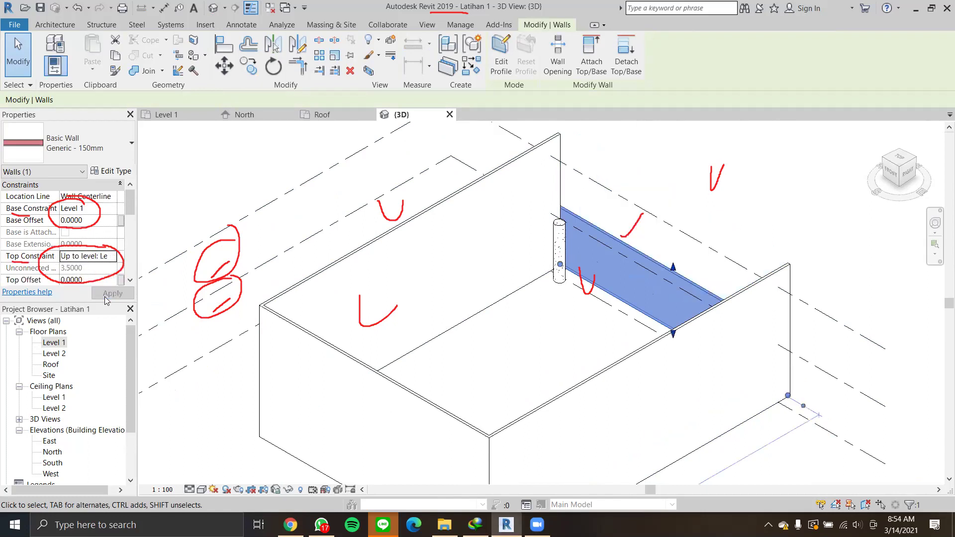
pyautogui.click(642, 346)
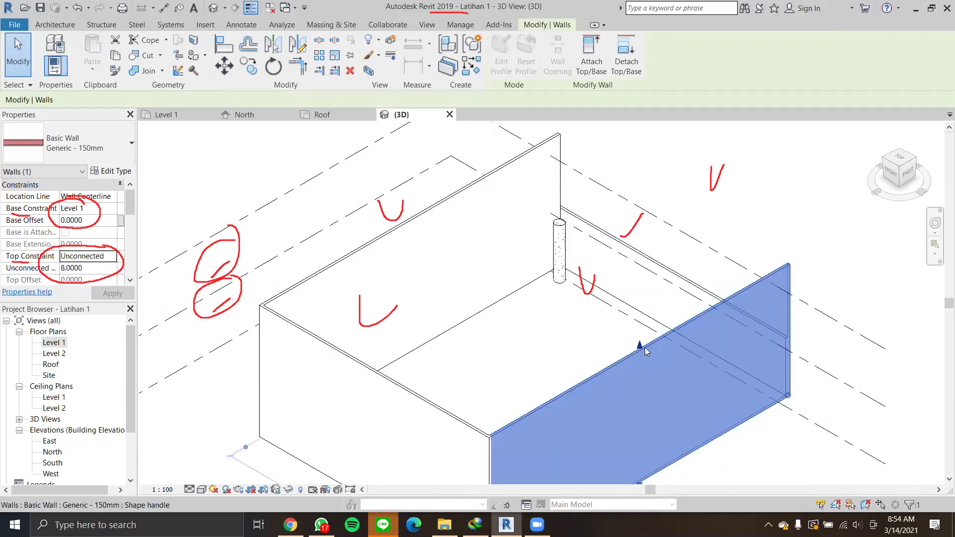
pyautogui.click(754, 194)
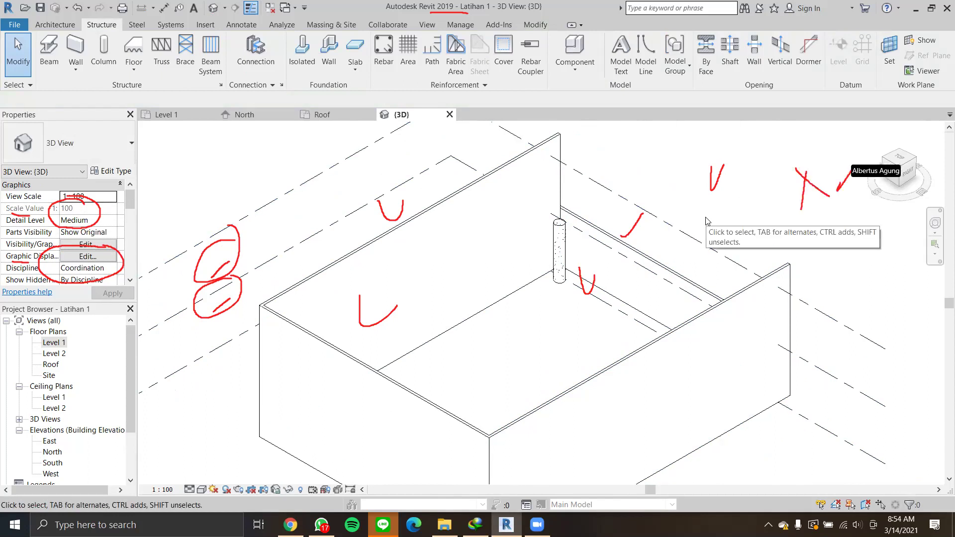
# Match the front-right and front-left walls to the shortened rear-right wall with Match Type.
pyautogui.press('m')
pyautogui.press('a')
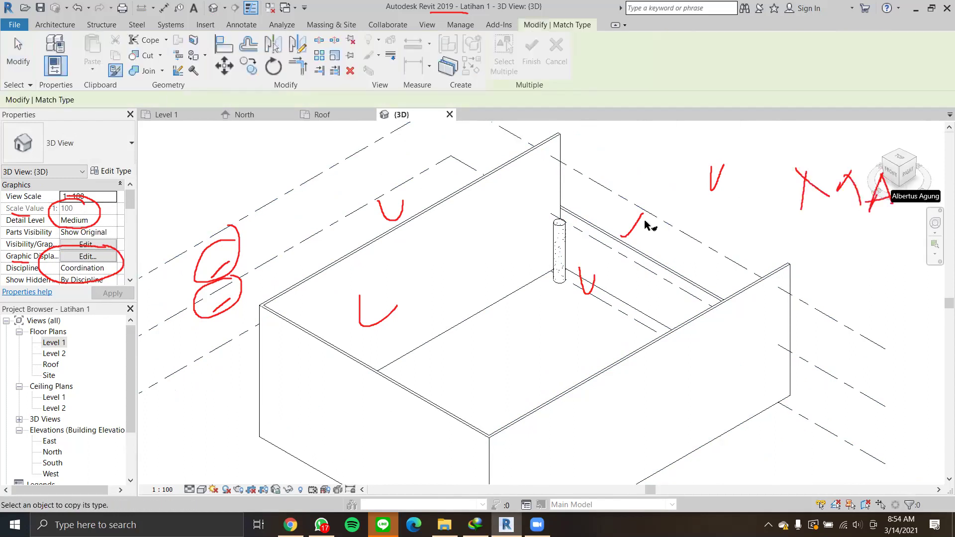
pyautogui.click(649, 258)
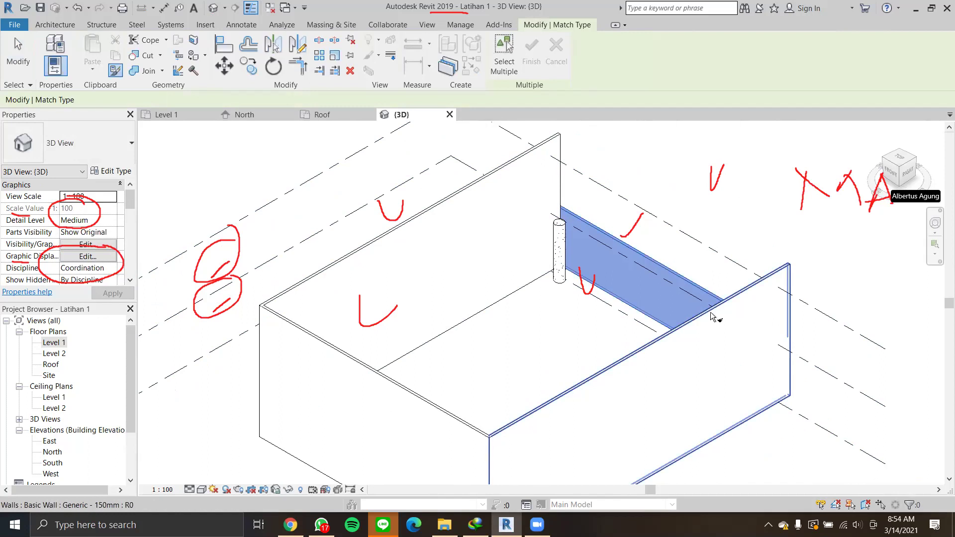
pyautogui.click(711, 318)
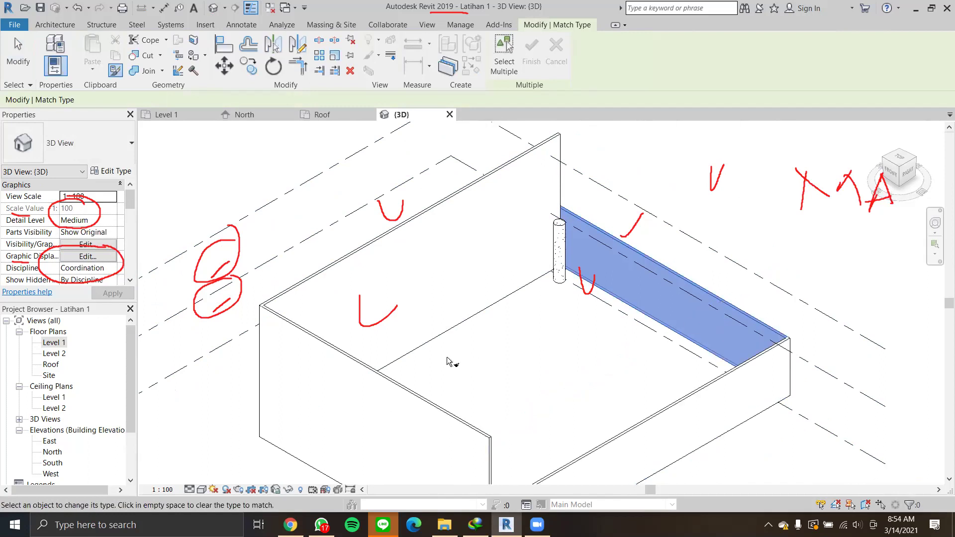
pyautogui.click(329, 276)
pyautogui.click(461, 316)
pyautogui.click(651, 341)
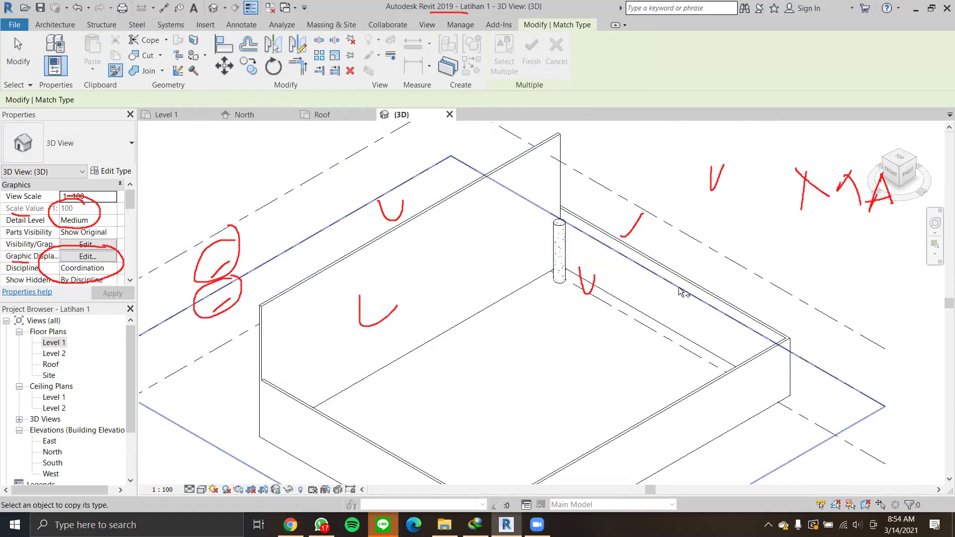
# Match the remaining tall rear-left wall to the rear-right wall and end Match Type.
pyautogui.click(682, 292)
pyautogui.click(685, 292)
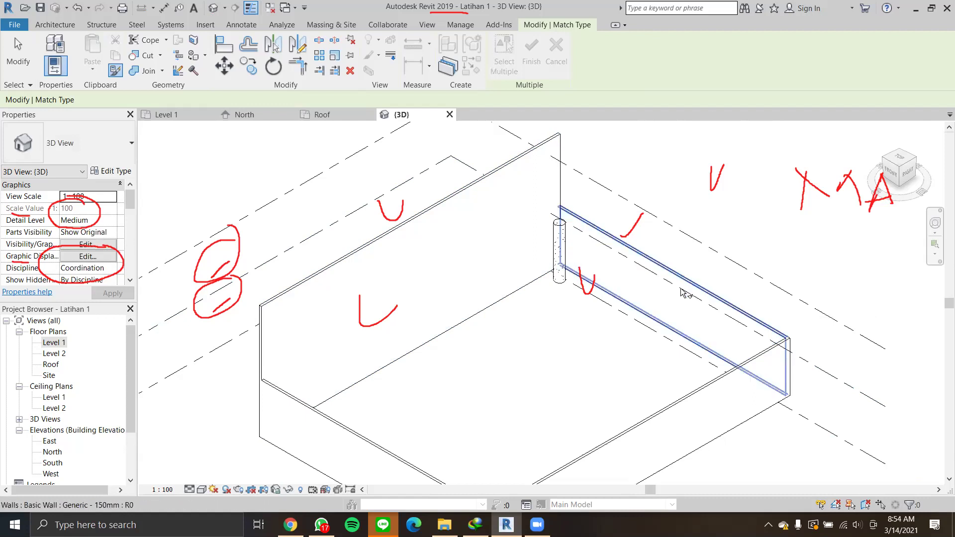
pyautogui.click(688, 284)
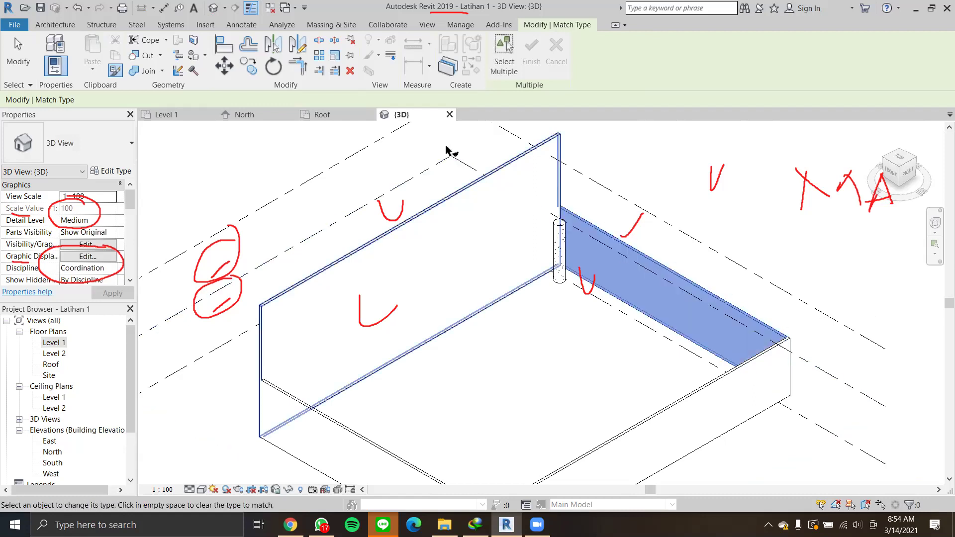
pyautogui.click(490, 189)
pyautogui.press('Escape')
# Start a structural column and load the M_Concrete-Rectangular-Column family from the Concrete folder.
pyautogui.moveTo(587, 351)
pyautogui.mouseDown(button='middle')
pyautogui.moveTo(599, 334)
pyautogui.moveTo(566, 297)
pyautogui.mouseUp(button='middle')
pyautogui.scroll(1, 612, 334)
pyautogui.scroll(-1, 591, 316)
pyautogui.scroll(-1, 581, 311)
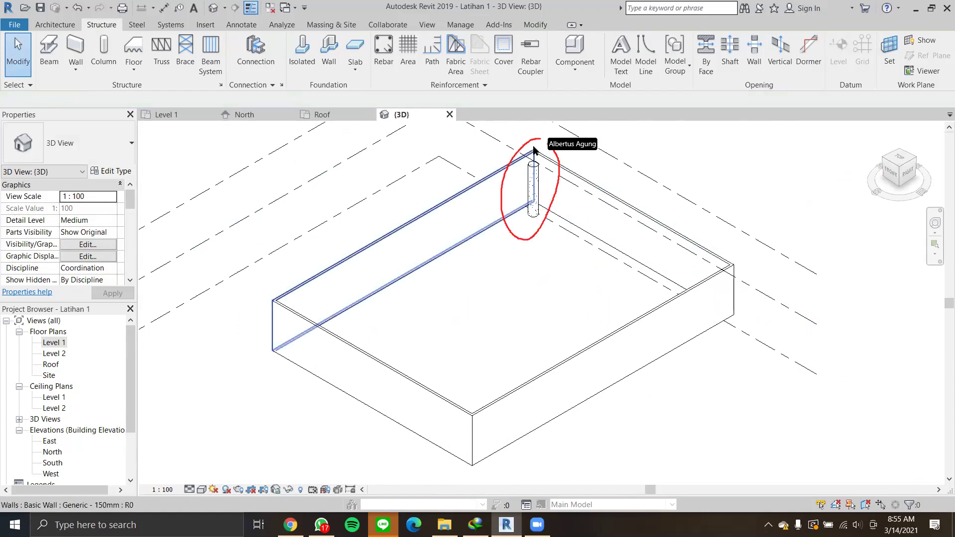
pyautogui.scroll(1, 536, 151)
pyautogui.scroll(4, 549, 159)
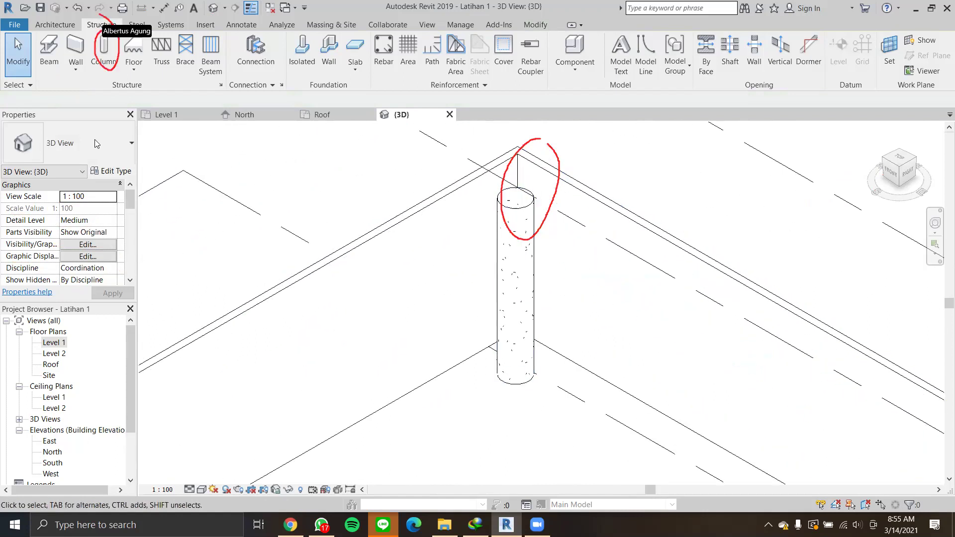
pyautogui.click(102, 47)
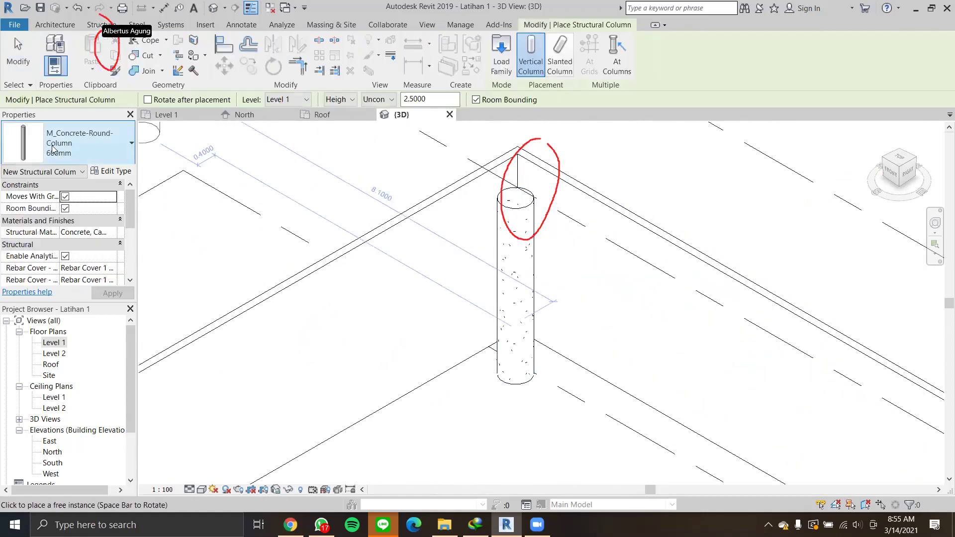
pyautogui.click(501, 54)
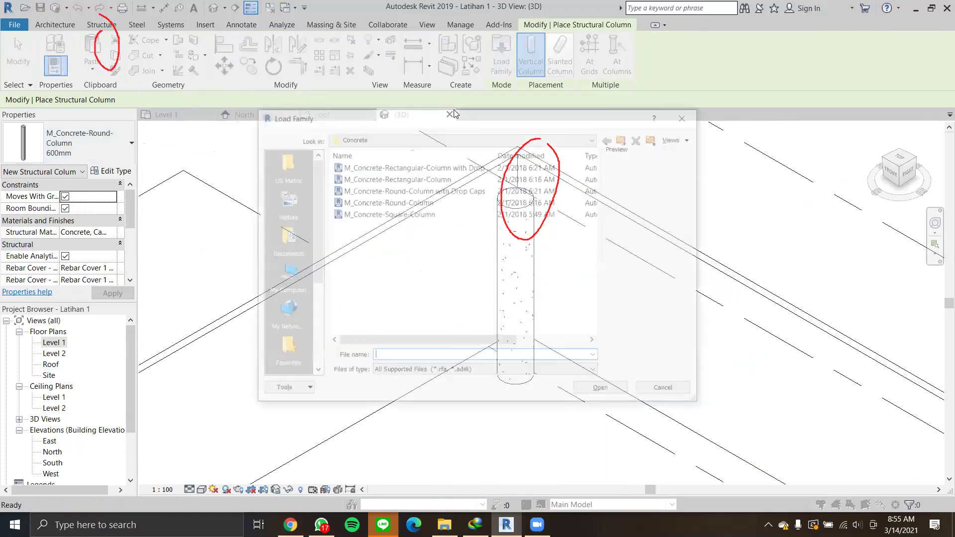
pyautogui.click(388, 203)
pyautogui.click(392, 213)
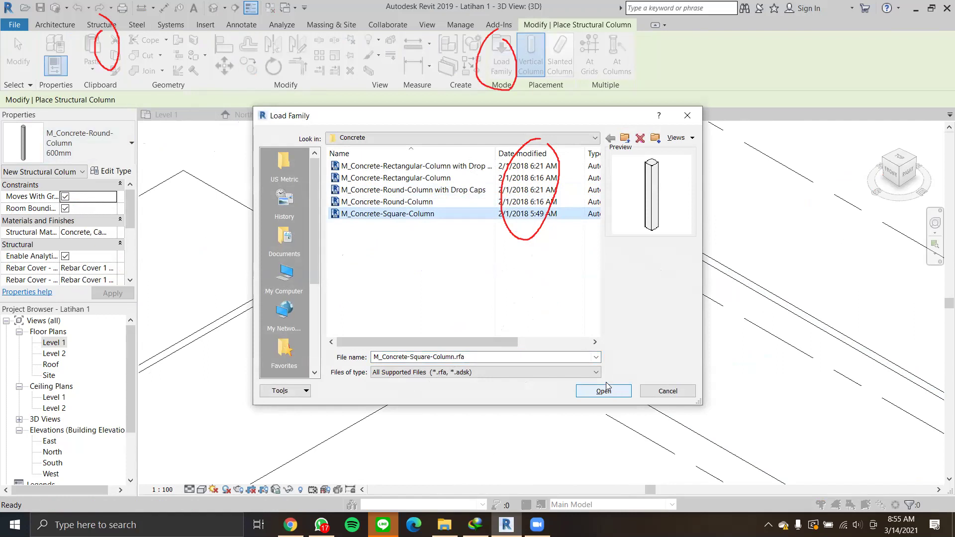
pyautogui.click(431, 166)
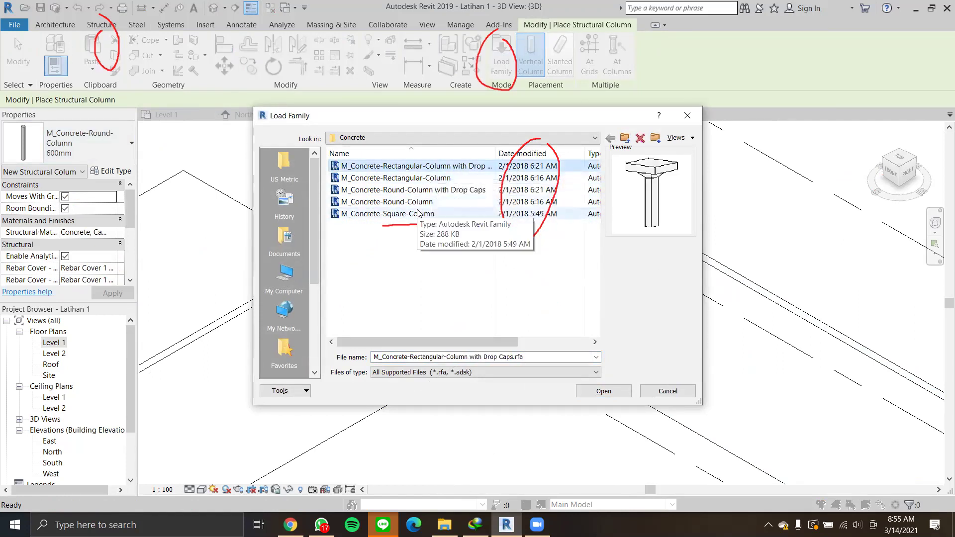
pyautogui.click(429, 179)
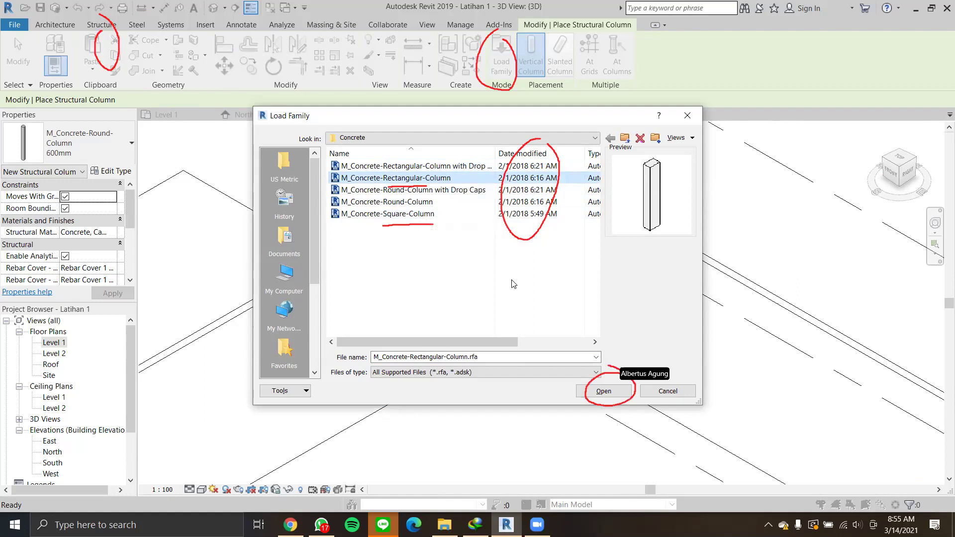
pyautogui.click(603, 391)
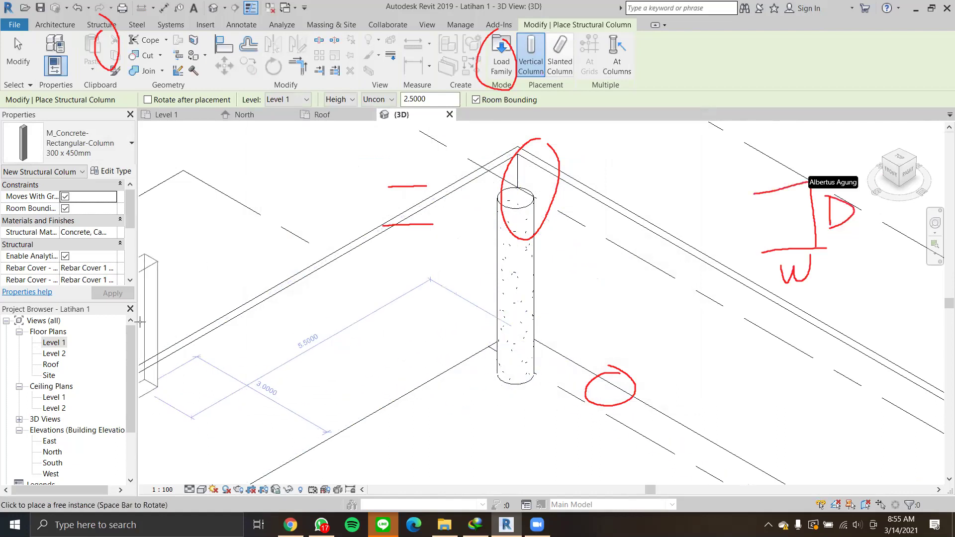
# Place a 450 x 600mm M_Concrete-Rectangular-Column beside the round column, inside the walls' rear corner.
pyautogui.scroll(-1, 151, 388)
pyautogui.click(96, 155)
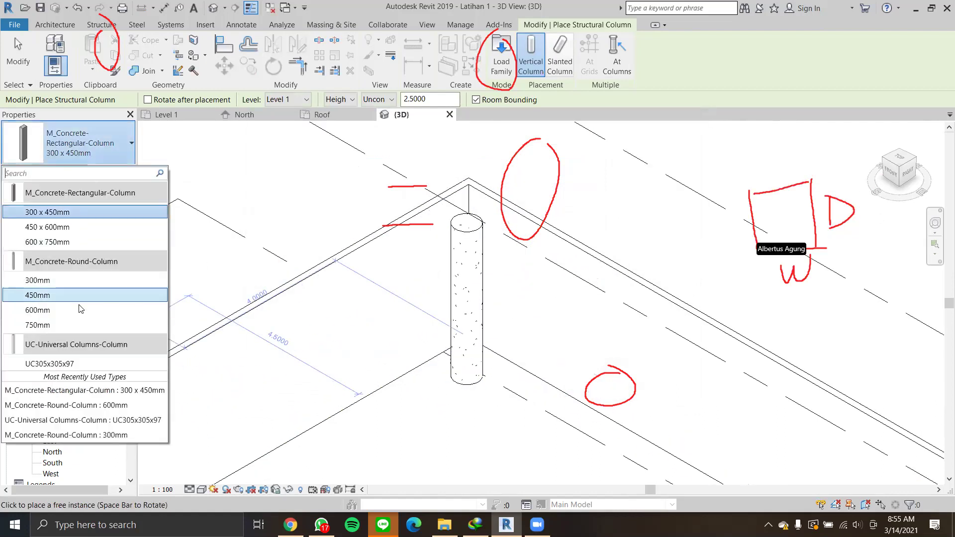
pyautogui.click(77, 226)
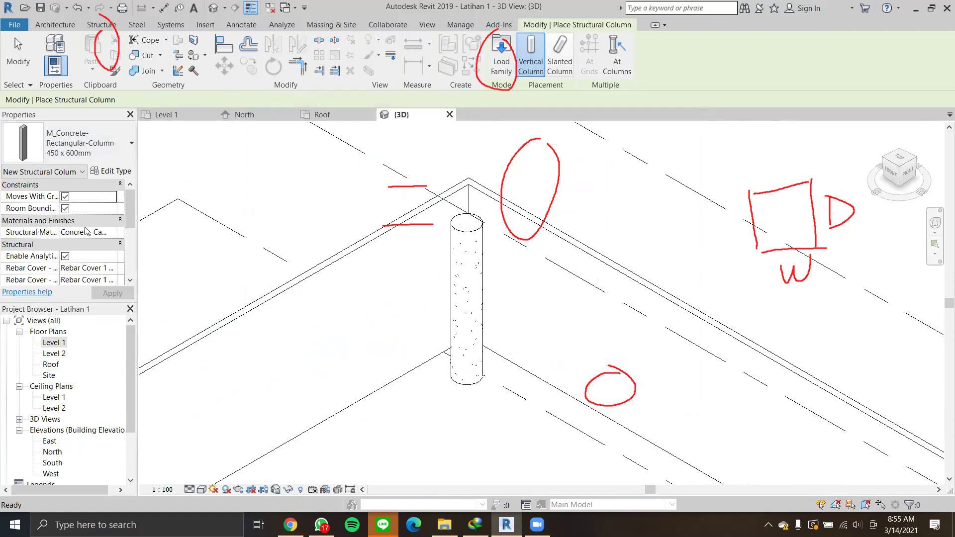
pyautogui.scroll(-3, 585, 298)
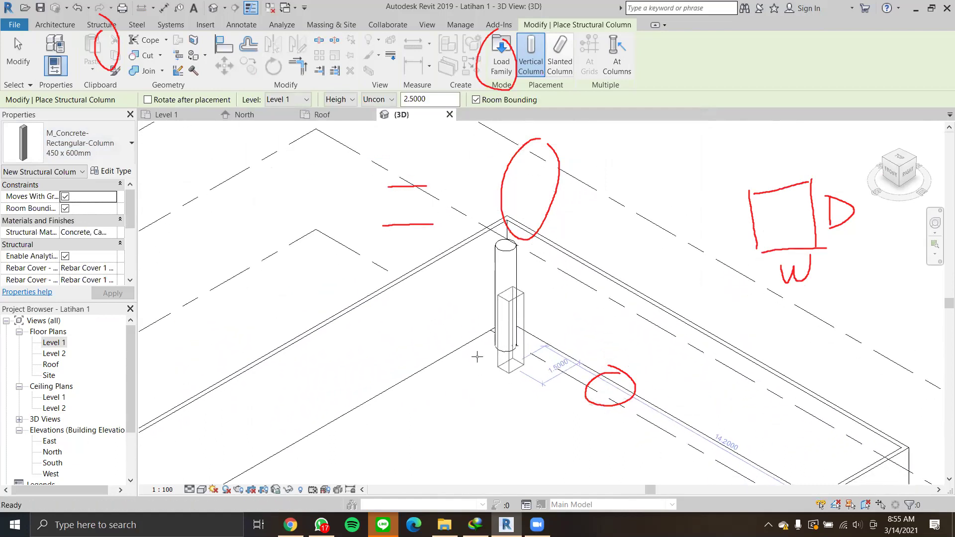
pyautogui.click(465, 362)
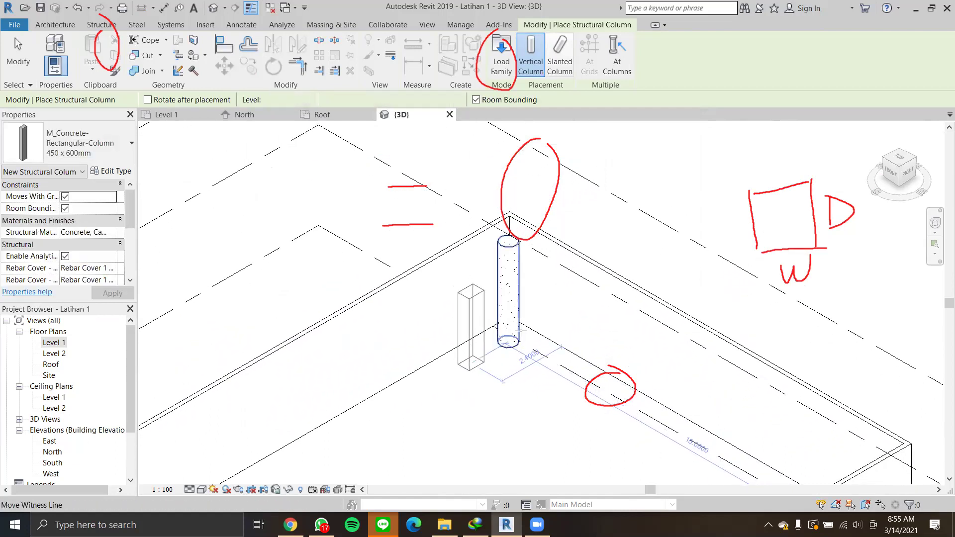
pyautogui.scroll(1, 517, 291)
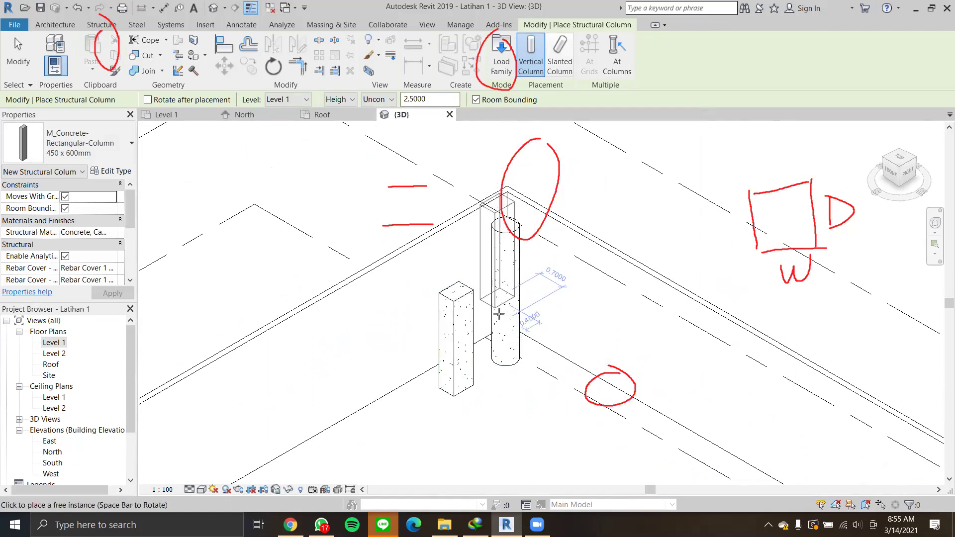
# End column placement, match the rectangular column to the round column with Match Type, and undo the change.
pyautogui.press('Escape')
pyautogui.moveTo(443, 302); pyautogui.dragTo(431, 318, button='middle')
pyautogui.press('m')
pyautogui.press('a')
pyautogui.click(504, 249)
pyautogui.click(449, 315)
pyautogui.hotkey('ctrl', 'z')
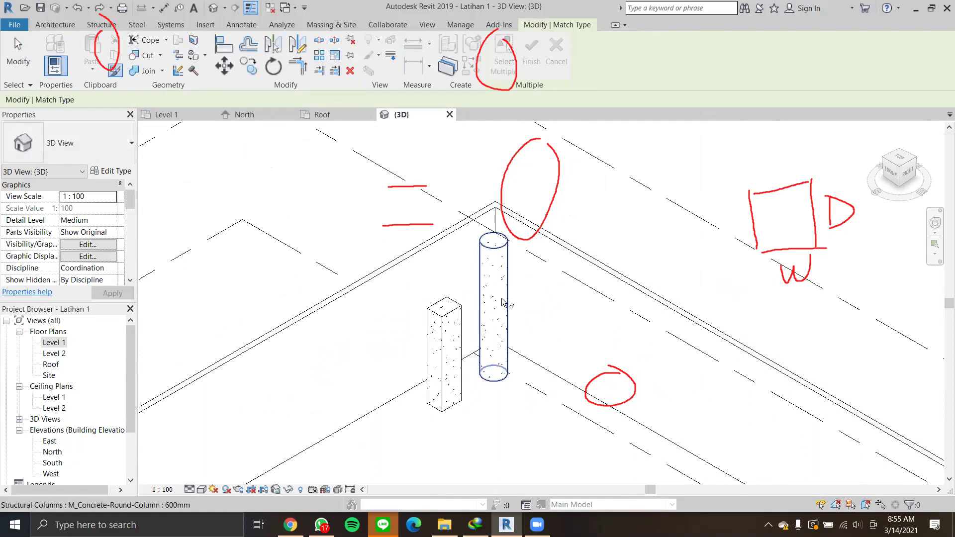
pyautogui.click(457, 313)
pyautogui.click(473, 297)
pyautogui.click(499, 248)
pyautogui.click(495, 267)
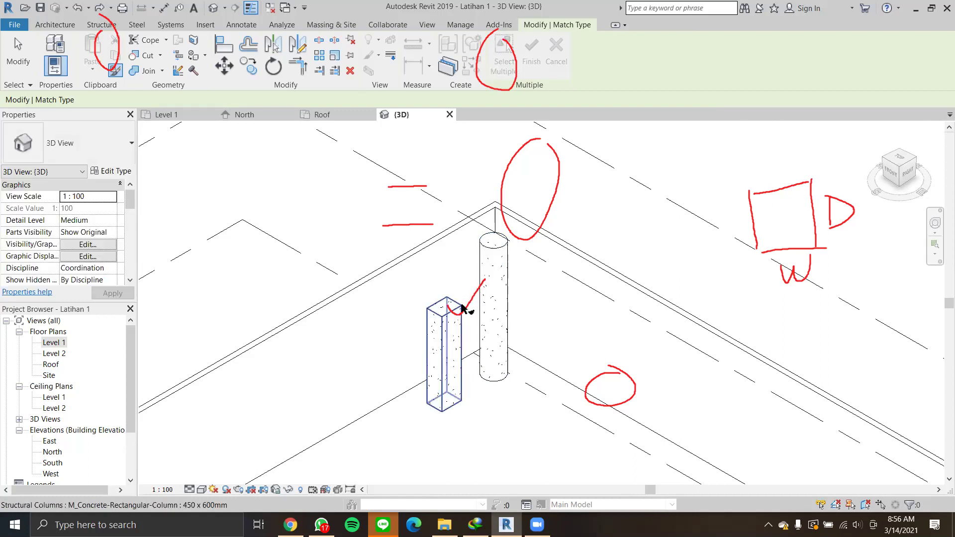
pyautogui.click(461, 302)
pyautogui.click(462, 271)
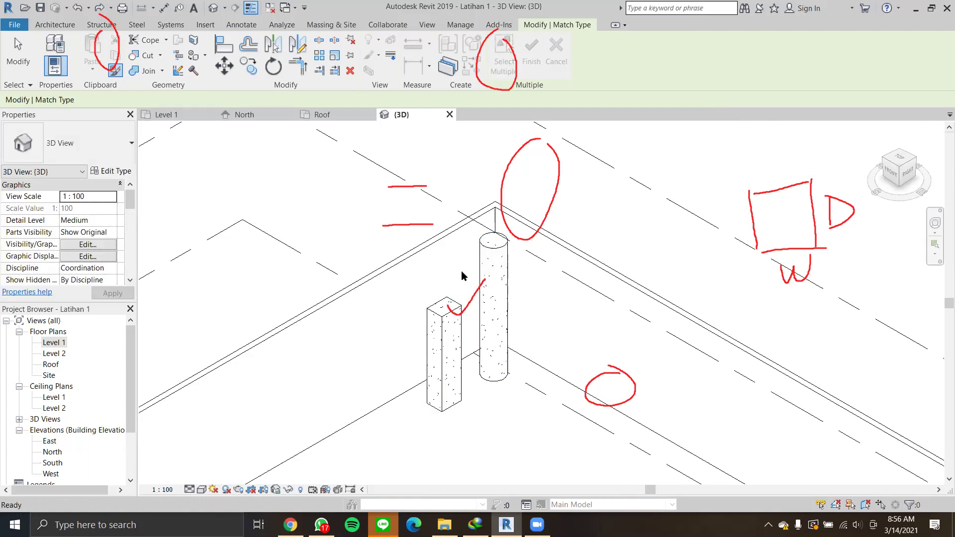
# Apply the round column's type to the rectangular column once more, undo it, and leave Match Type.
pyautogui.press('Escape')
pyautogui.press('a')
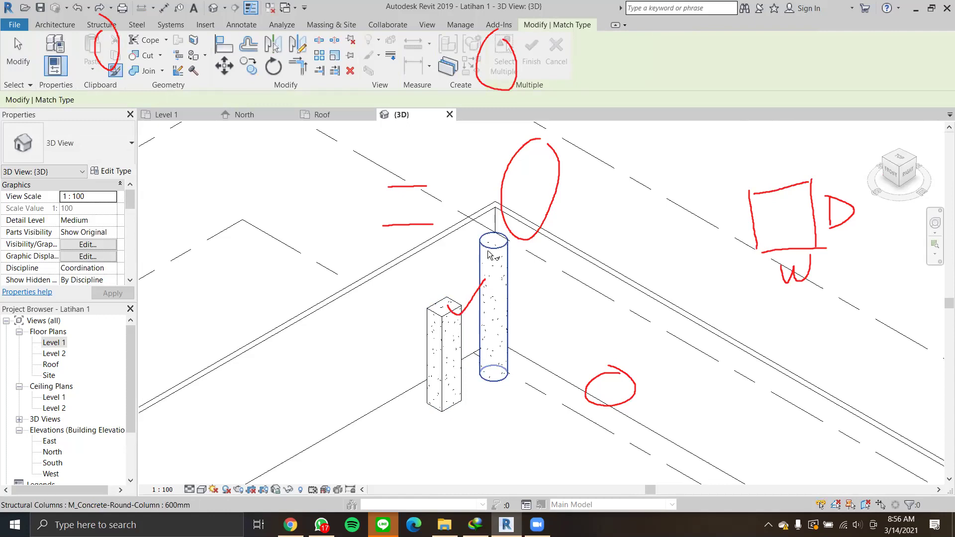
pyautogui.click(494, 256)
pyautogui.click(459, 312)
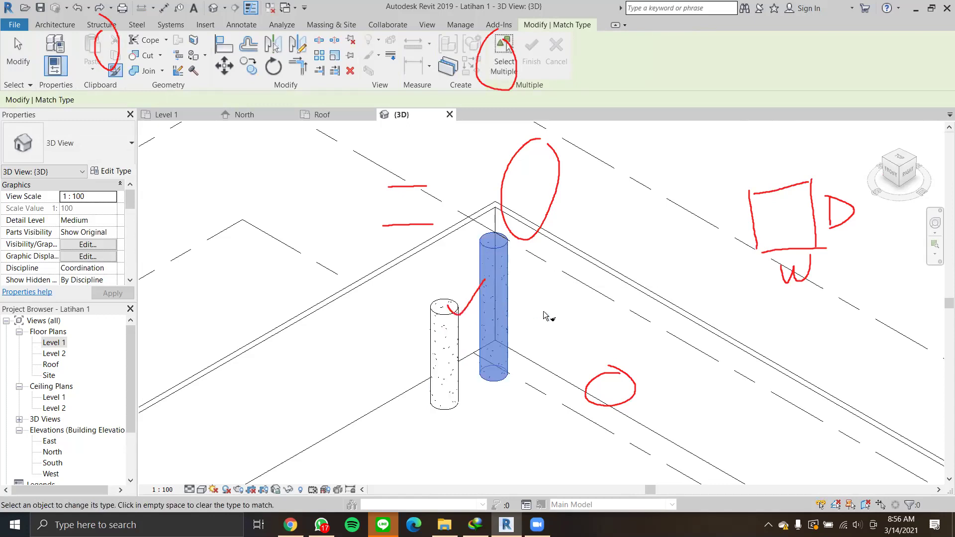
pyautogui.hotkey('ctrl', 'z')
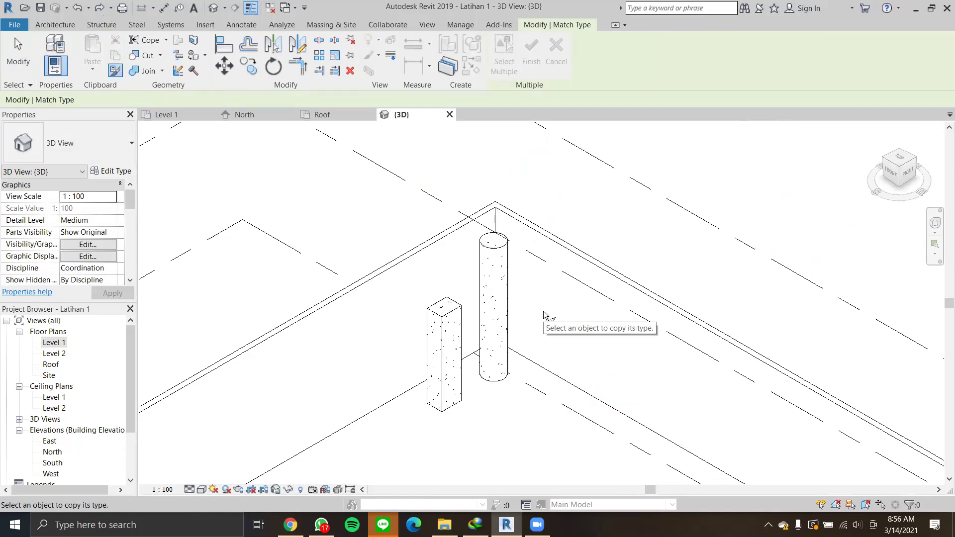
pyautogui.press('Escape')
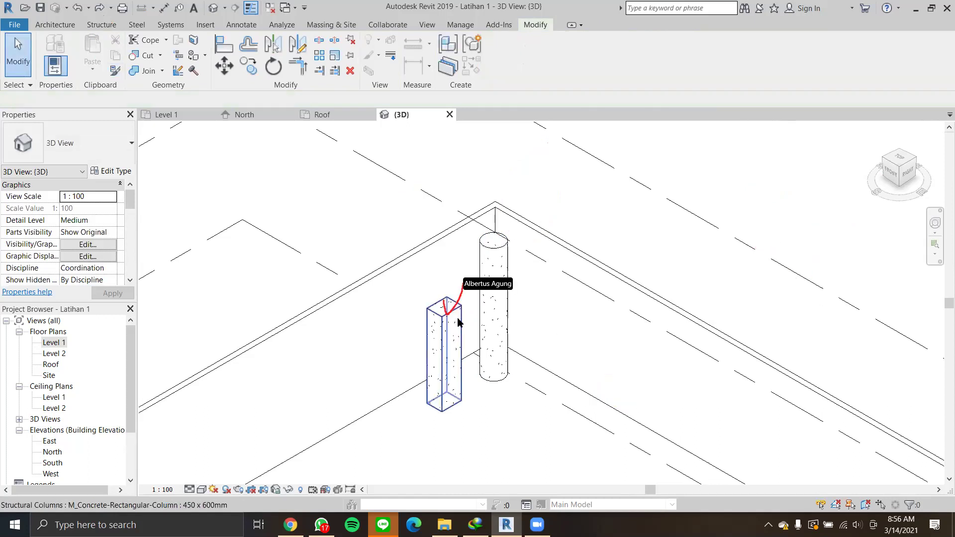
# Set the rectangular column's top level to Level 2 with a top offset of 0.
pyautogui.click(458, 320)
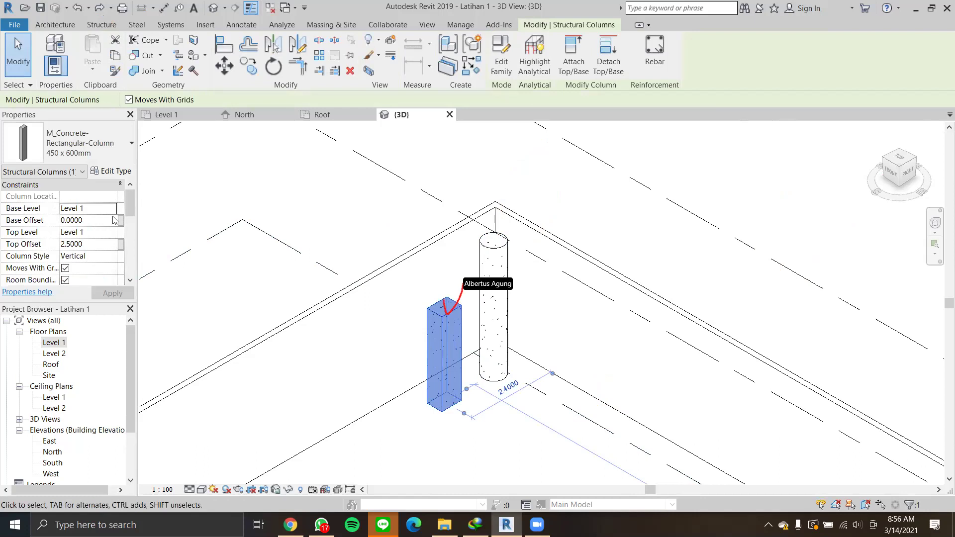
pyautogui.click(111, 232)
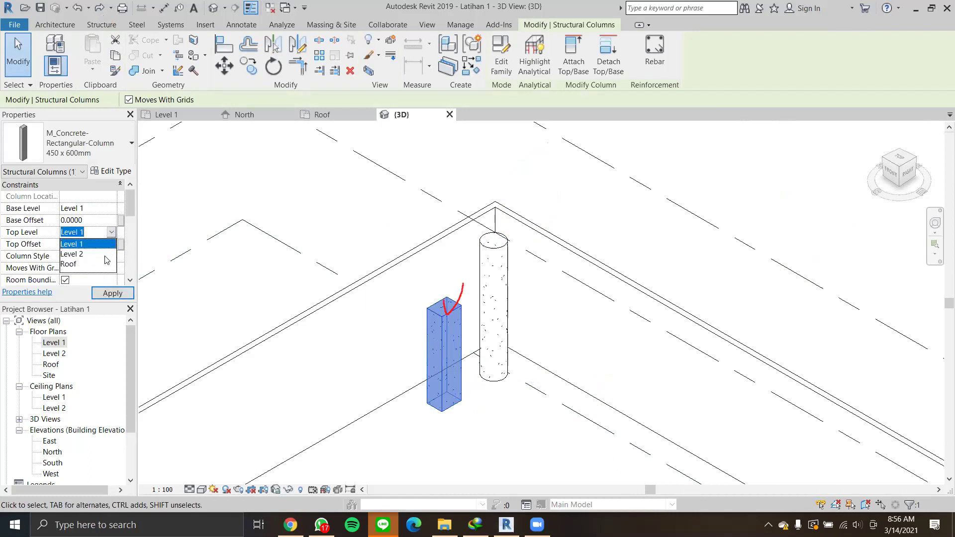
pyautogui.click(72, 254)
pyautogui.click(113, 294)
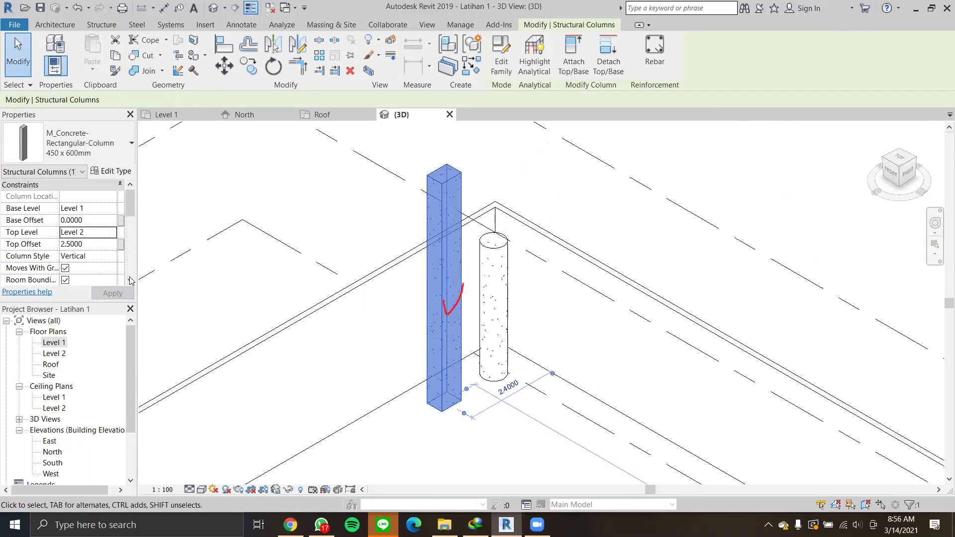
pyautogui.doubleClick(89, 243)
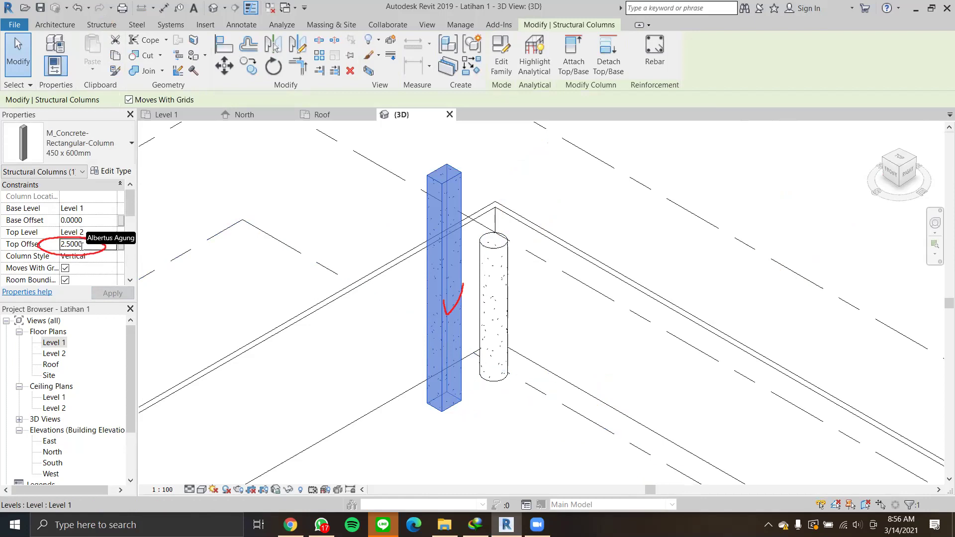
pyautogui.write('0')
pyautogui.click(114, 293)
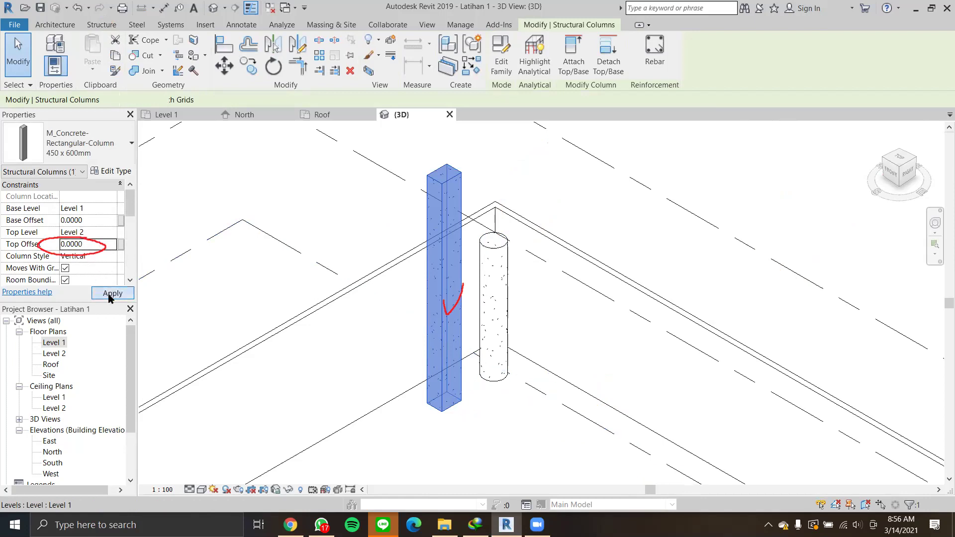
pyautogui.click(422, 243)
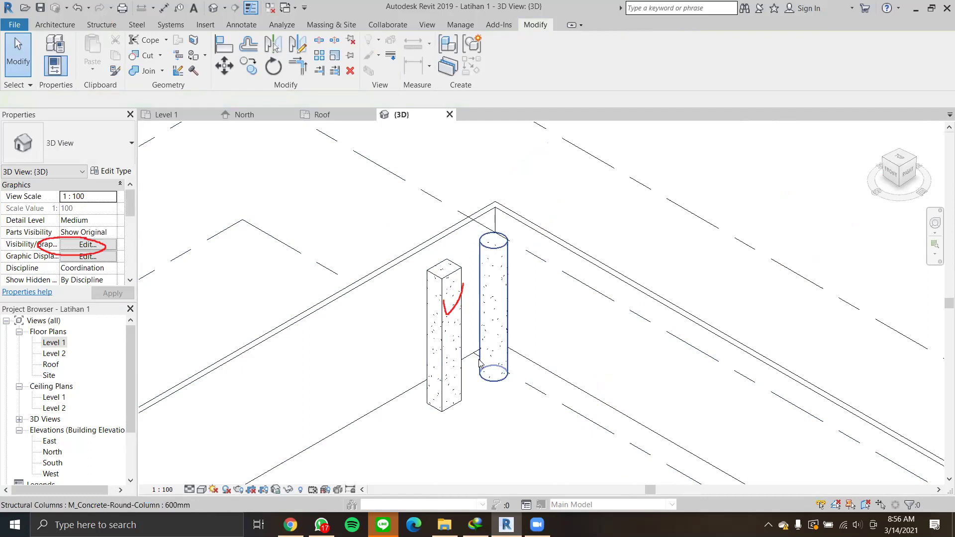
# Select the rectangular column and open its type properties to review the b and h dimensions.
pyautogui.click(456, 339)
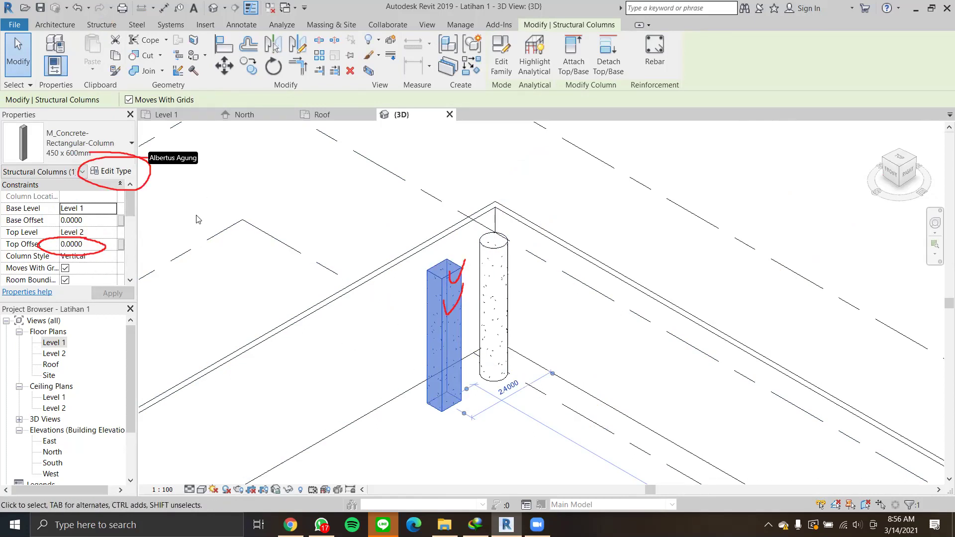
pyautogui.click(117, 171)
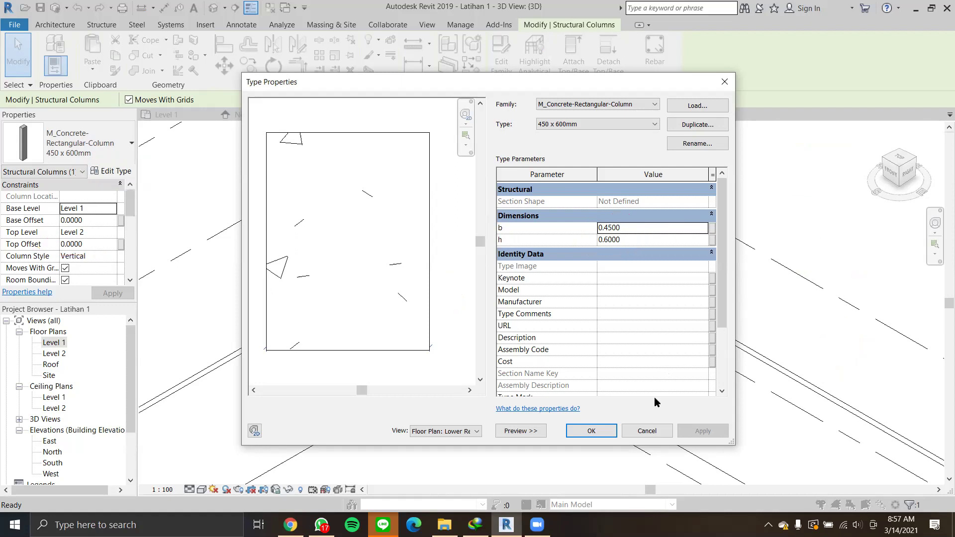
pyautogui.click(647, 430)
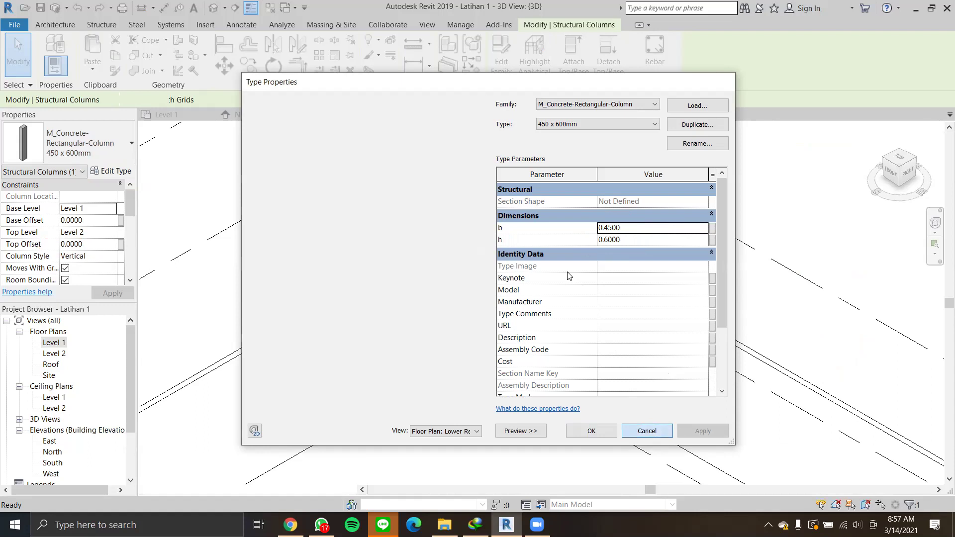
pyautogui.click(85, 148)
pyautogui.click(111, 192)
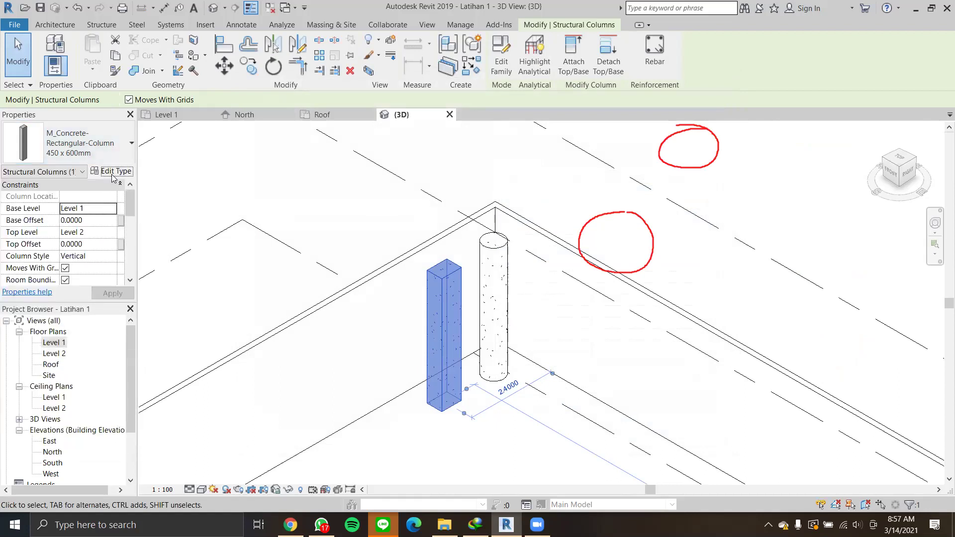
pyautogui.click(113, 173)
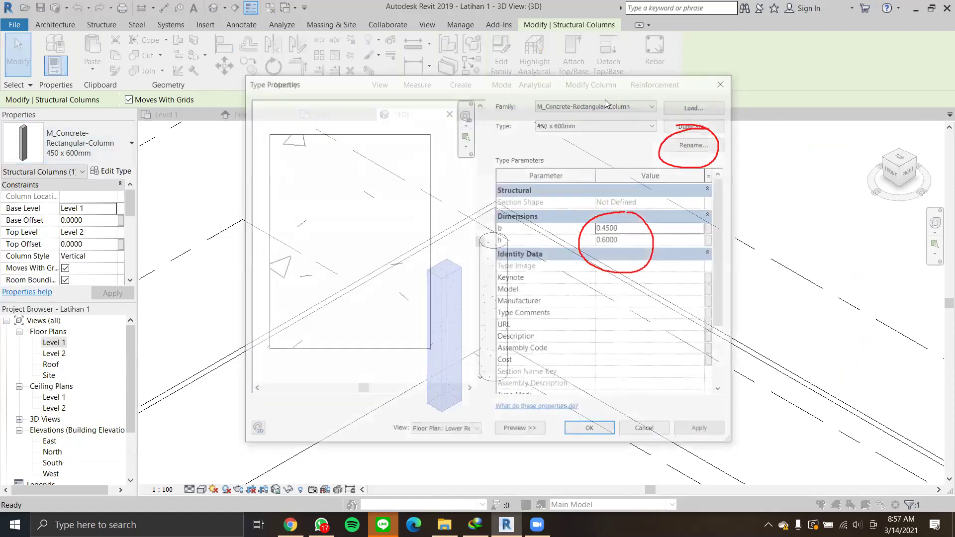
pyautogui.click(691, 124)
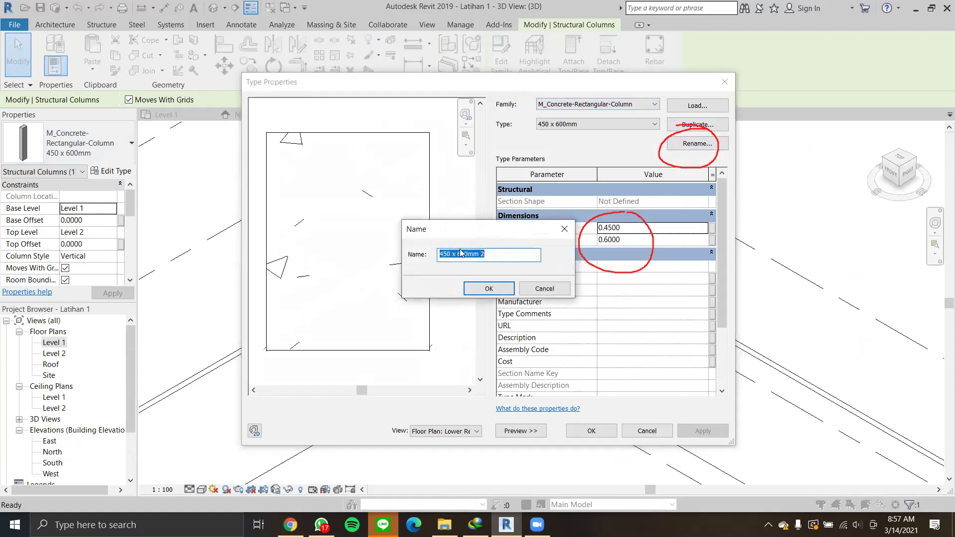
pyautogui.moveTo(467, 254); pyautogui.dragTo(437, 254)
pyautogui.write('1')
pyautogui.write('5x1')
pyautogui.press('BackSpace')
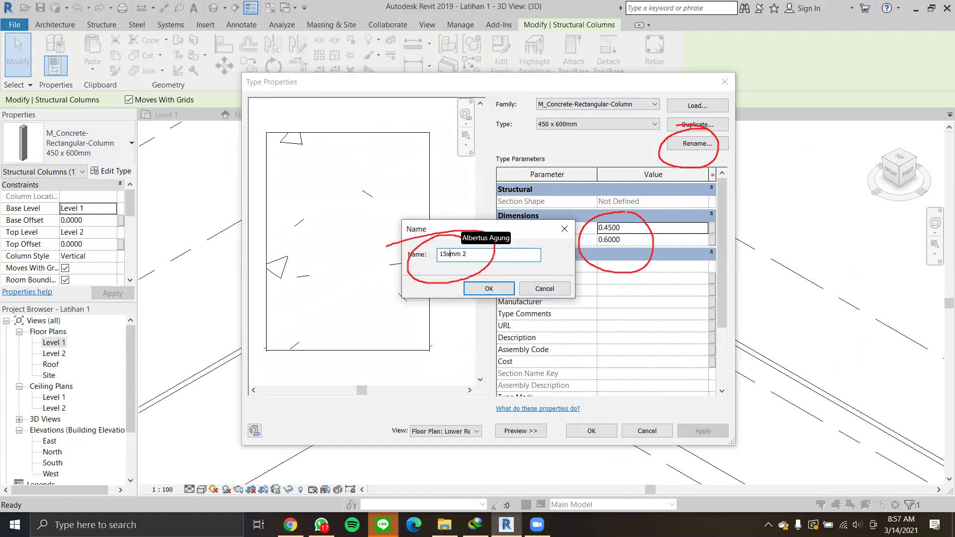
pyautogui.click(561, 288)
# Duplicate the 450 x 600mm rectangular column type as "15x15 Kolom Praktis".
pyautogui.click(696, 125)
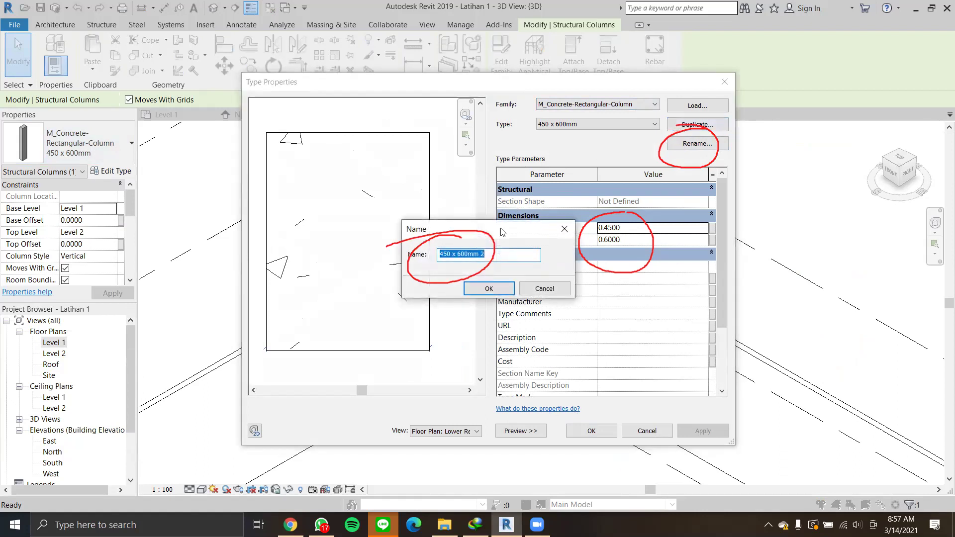
pyautogui.write('15x15')
pyautogui.write(' Prak')
pyautogui.press('BackSpace')
pyautogui.press('BackSpace')
pyautogui.press('BackSpace')
pyautogui.write('Kolom Praktis')
pyautogui.click(489, 289)
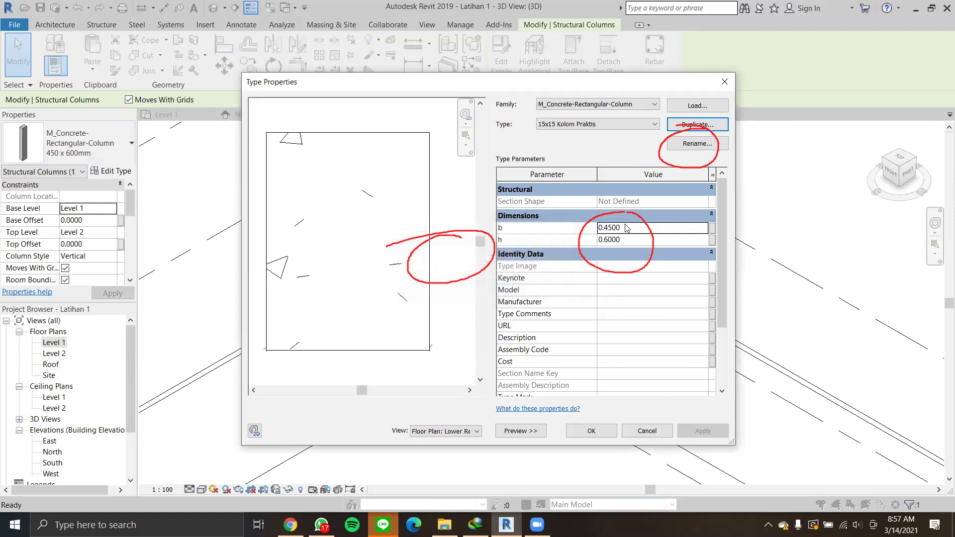
# Set both the b and h dimensions of the 15x15 Kolom Praktis type to 0.15 and apply them.
pyautogui.click(626, 229)
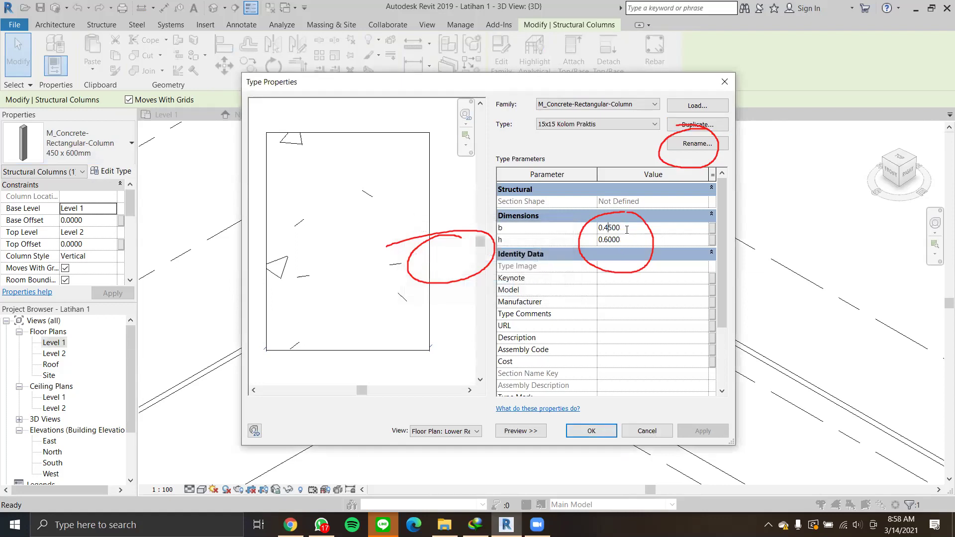
pyautogui.click(612, 239)
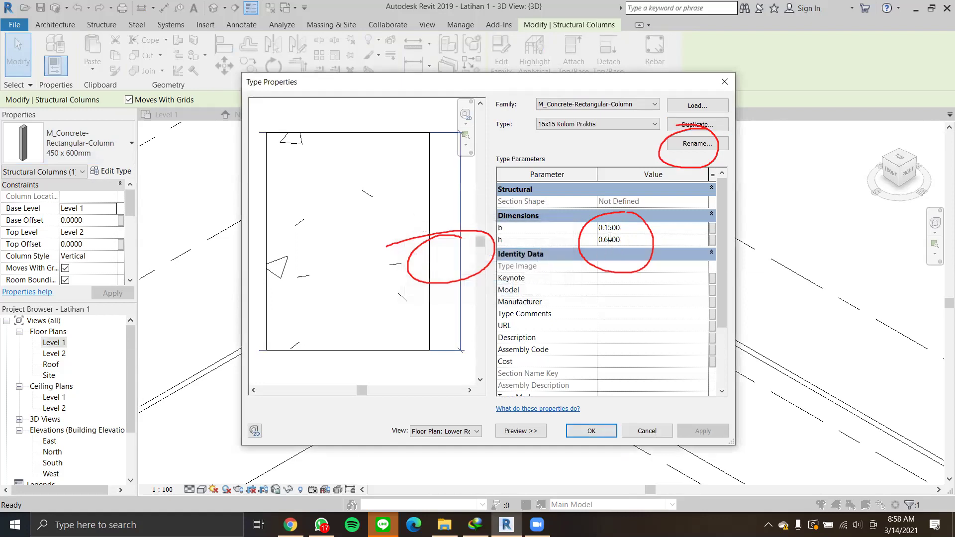
pyautogui.press('BackSpace')
pyautogui.press('BackSpace')
pyautogui.write('15')
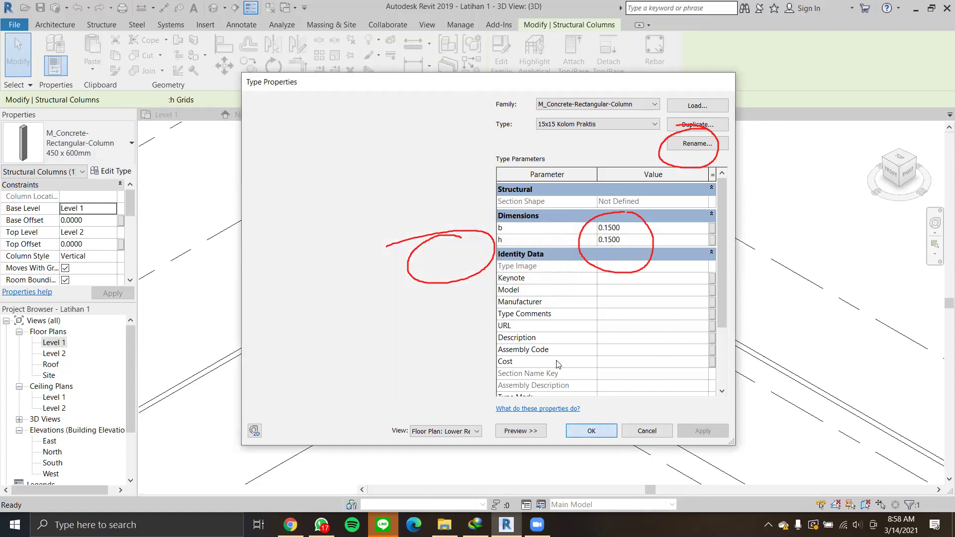
pyautogui.click(602, 432)
pyautogui.click(545, 350)
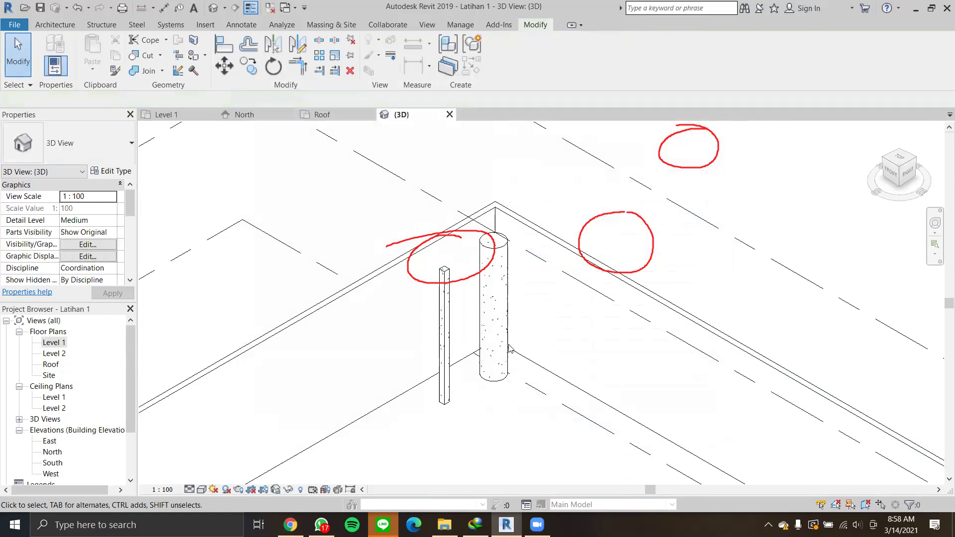
pyautogui.click(446, 328)
pyautogui.click(580, 327)
pyautogui.moveTo(447, 330); pyautogui.dragTo(515, 306, button='middle')
pyautogui.scroll(1, 518, 302)
pyautogui.scroll(1, 529, 284)
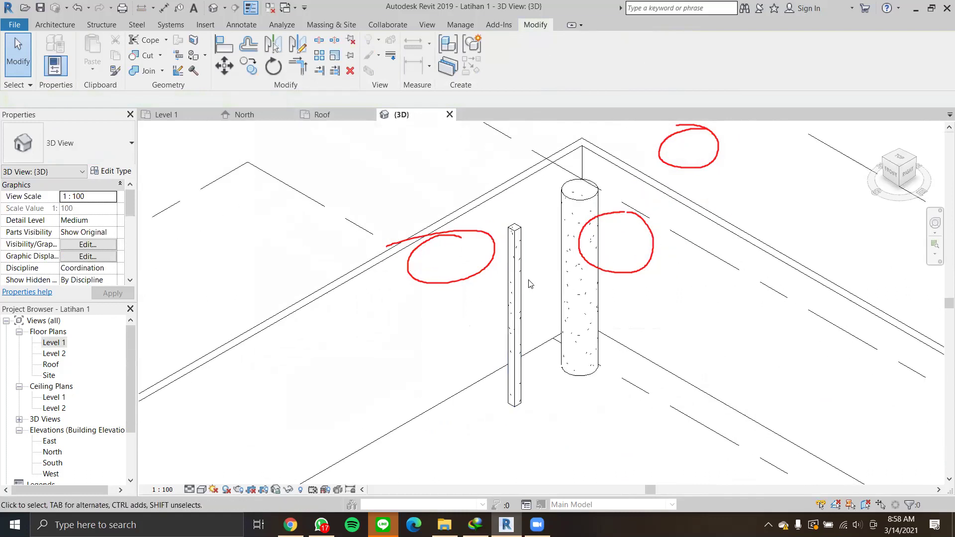
# Open the Level 1 floor plan at the small square column below the round column.
pyautogui.click(59, 343)
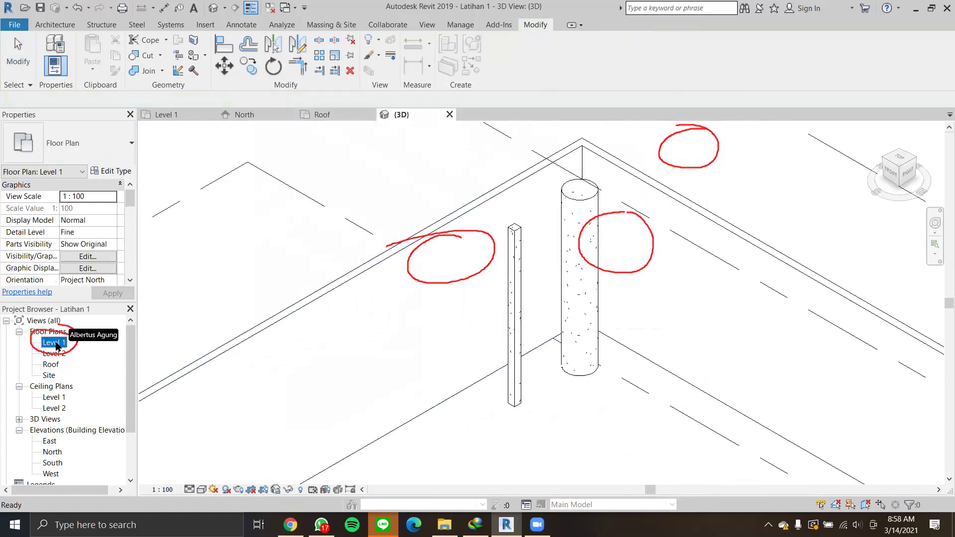
pyautogui.press('Down')
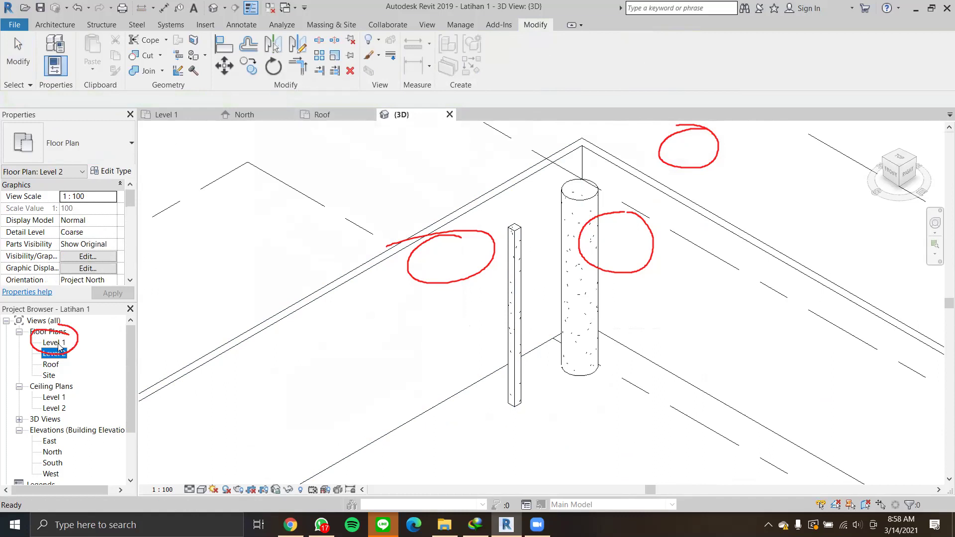
pyautogui.doubleClick(59, 343)
pyautogui.scroll(-2, 390, 260)
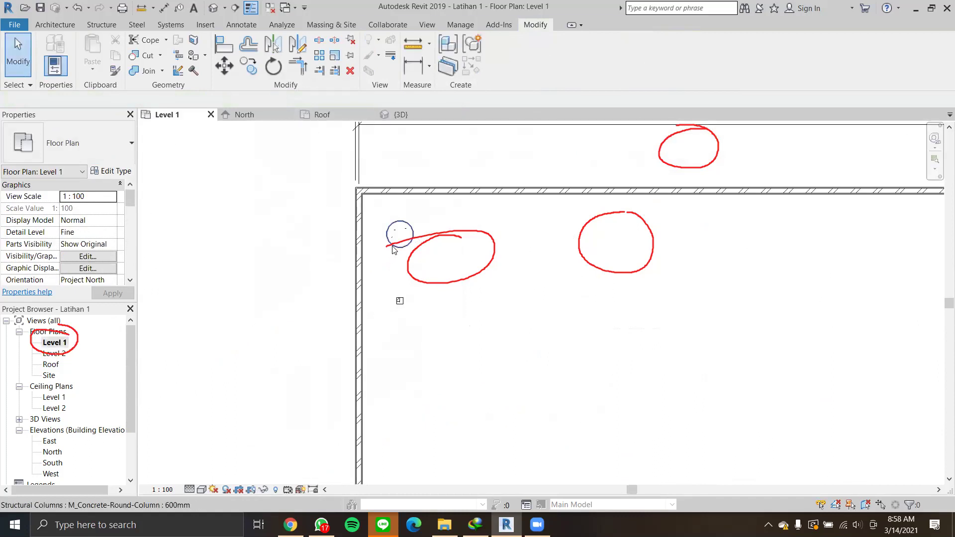
pyautogui.click(394, 249)
pyautogui.click(375, 326)
pyautogui.scroll(3, 380, 282)
pyautogui.moveTo(513, 321)
pyautogui.mouseDown(button='middle')
pyautogui.moveTo(506, 326)
pyautogui.moveTo(472, 273)
pyautogui.mouseUp(button='middle')
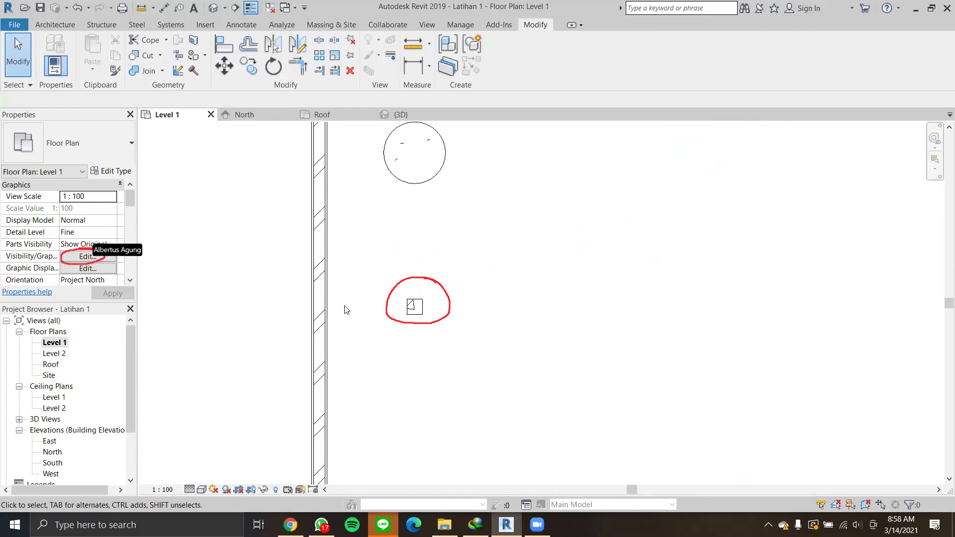
# Override the foreground cut pattern of the Structural Columns category with Solid fill in the Level 1 plan's visibility/graphic overrides.
pyautogui.click(106, 257)
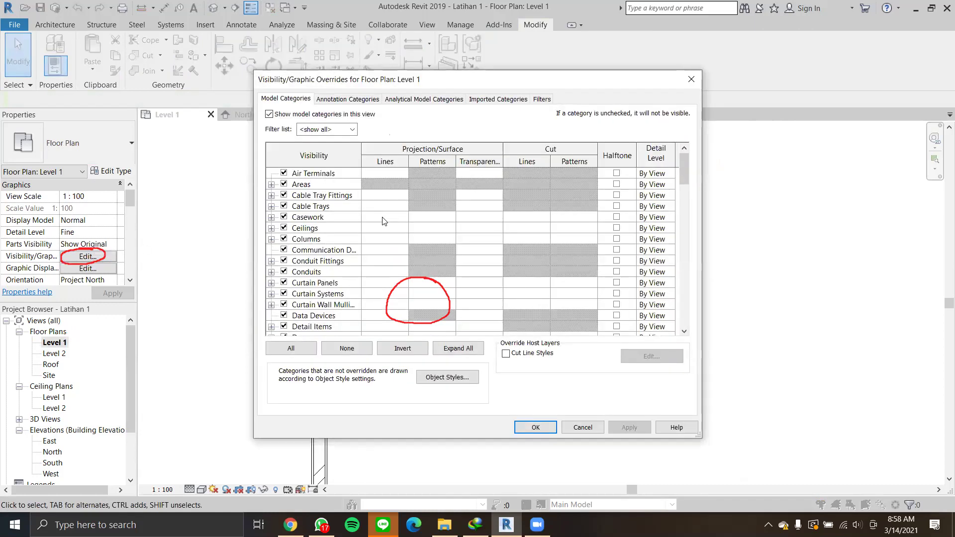
pyautogui.scroll(-5, 383, 219)
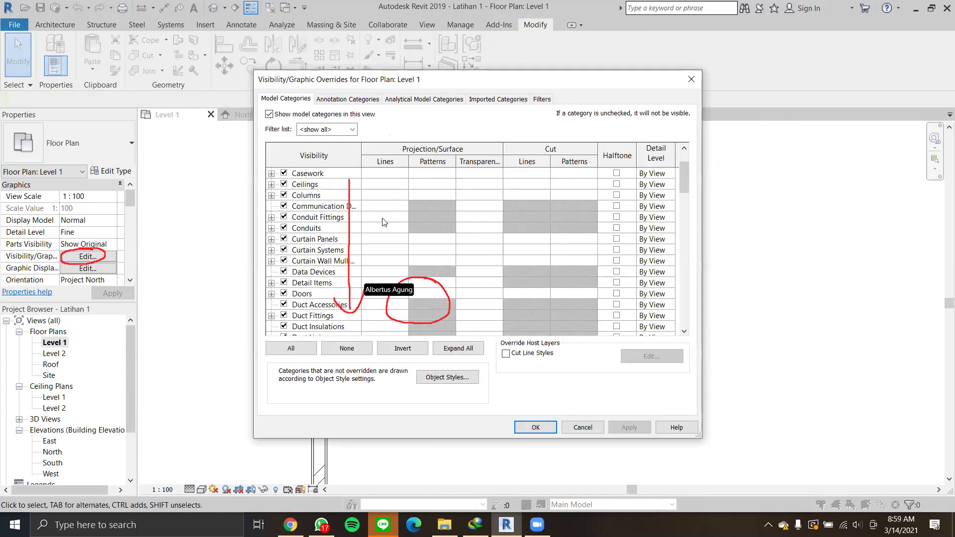
pyautogui.scroll(-10, 383, 210)
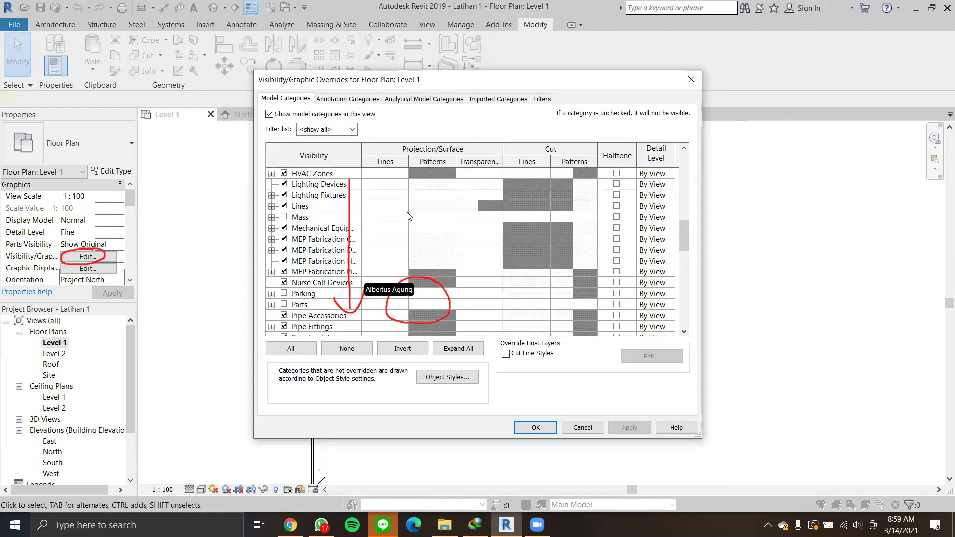
pyautogui.moveTo(684, 258); pyautogui.dragTo(677, 293)
pyautogui.click(316, 231)
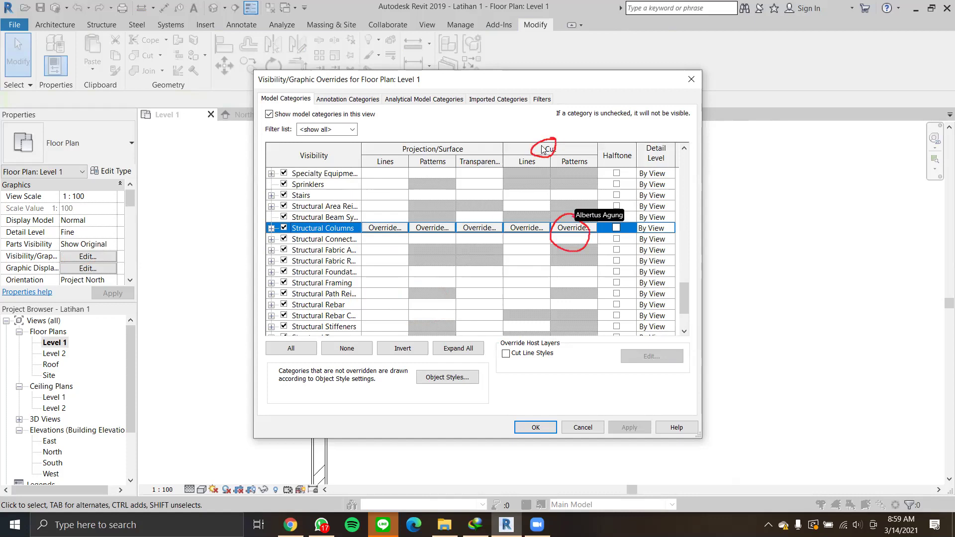
pyautogui.click(570, 228)
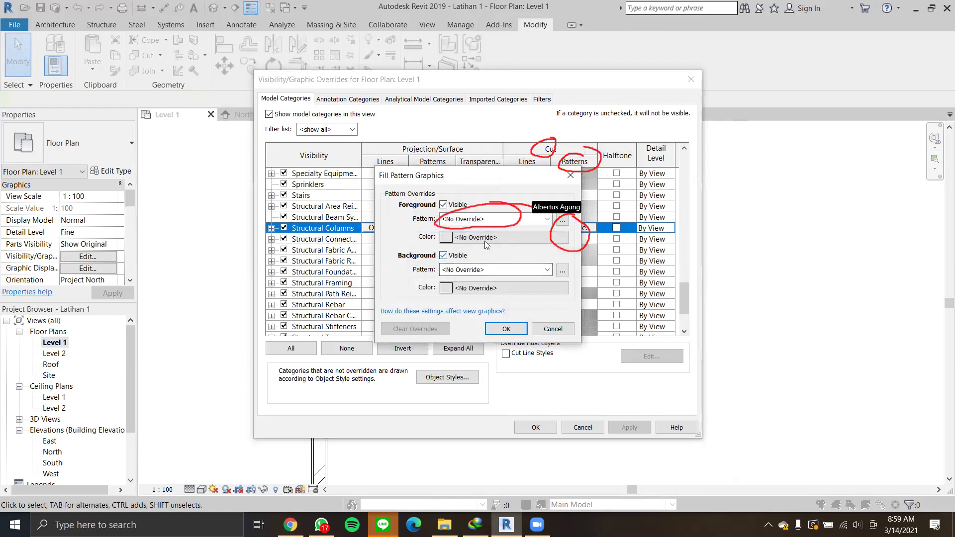
pyautogui.click(540, 219)
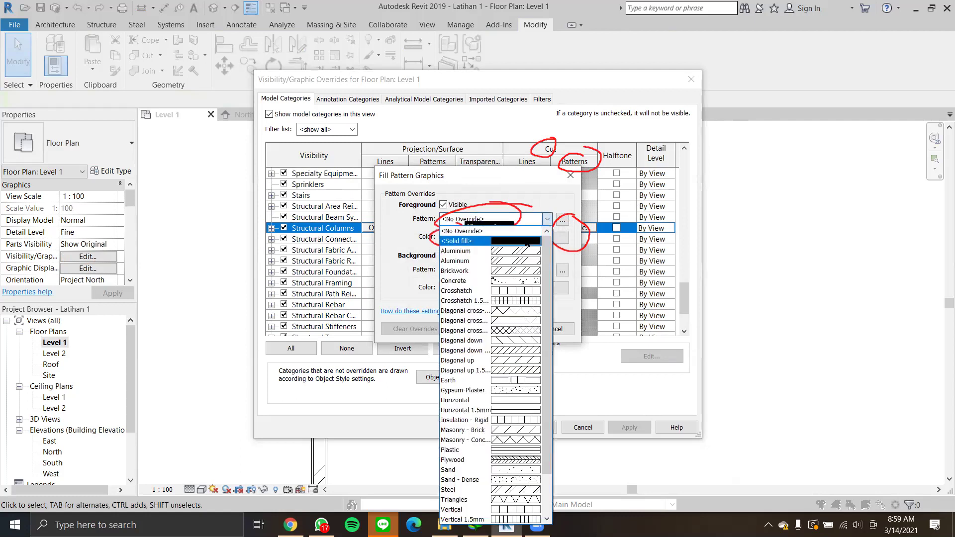
pyautogui.click(528, 242)
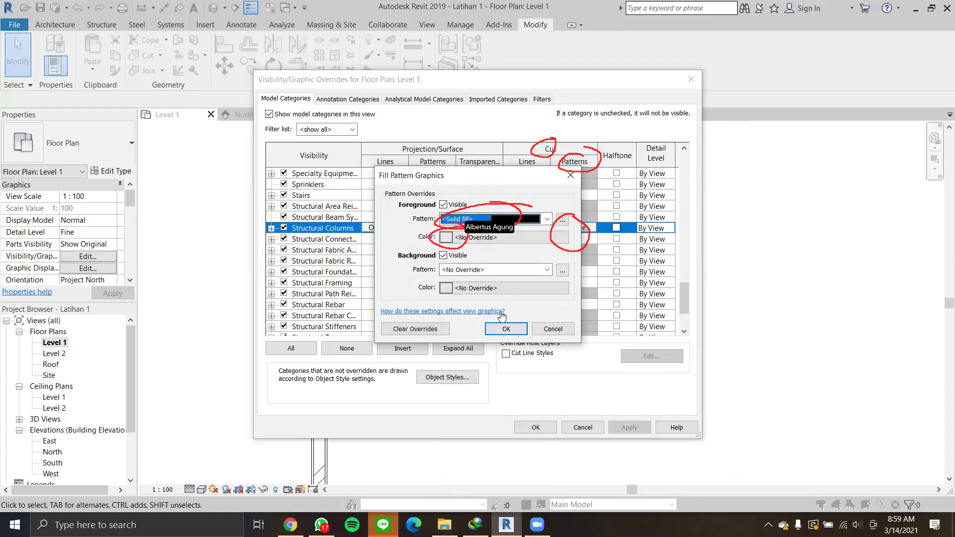
pyautogui.click(502, 330)
pyautogui.click(537, 427)
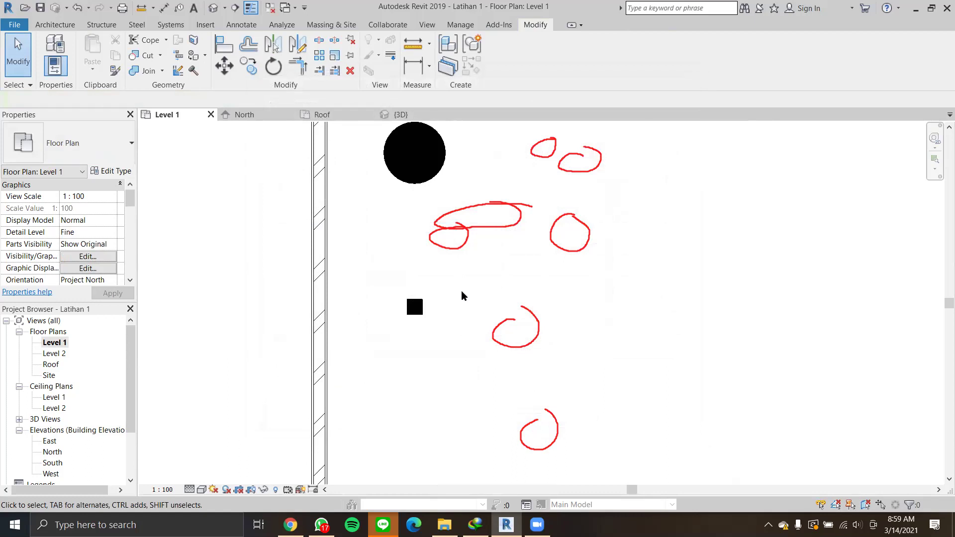
pyautogui.scroll(-2, 462, 290)
pyautogui.scroll(1, 462, 291)
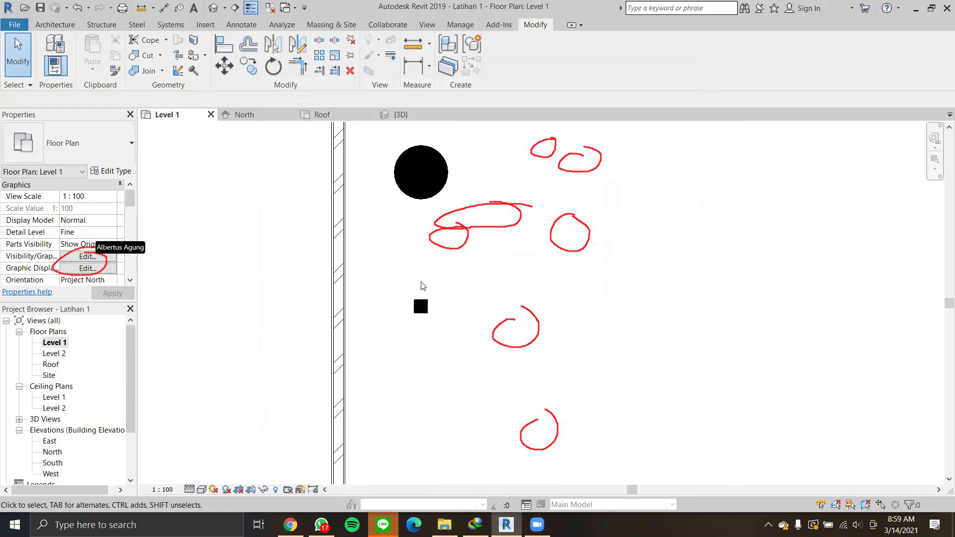
# Reset the Structural Columns foreground cut pattern to No Override in the Level 1 plan's visibility/graphic overrides.
pyautogui.click(78, 259)
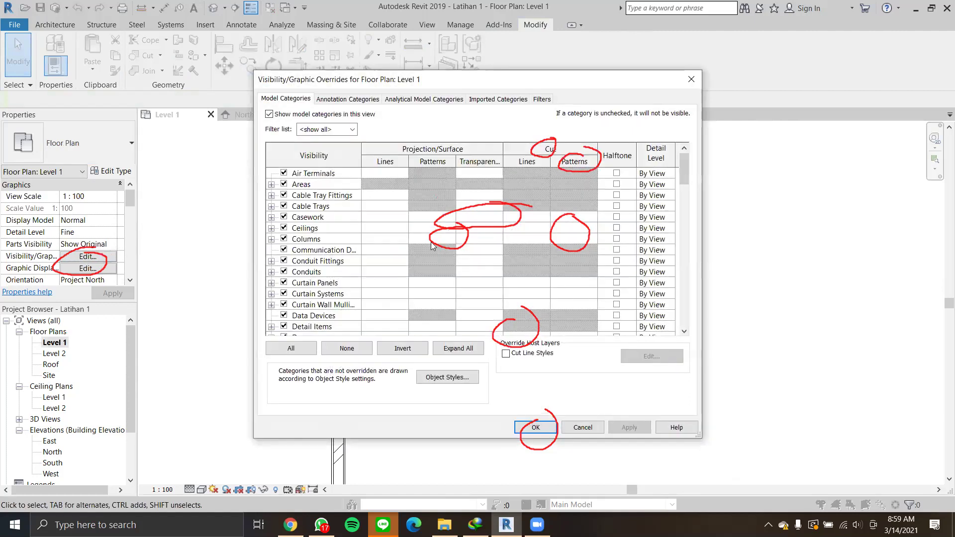
pyautogui.scroll(-7, 432, 241)
pyautogui.scroll(-6, 431, 240)
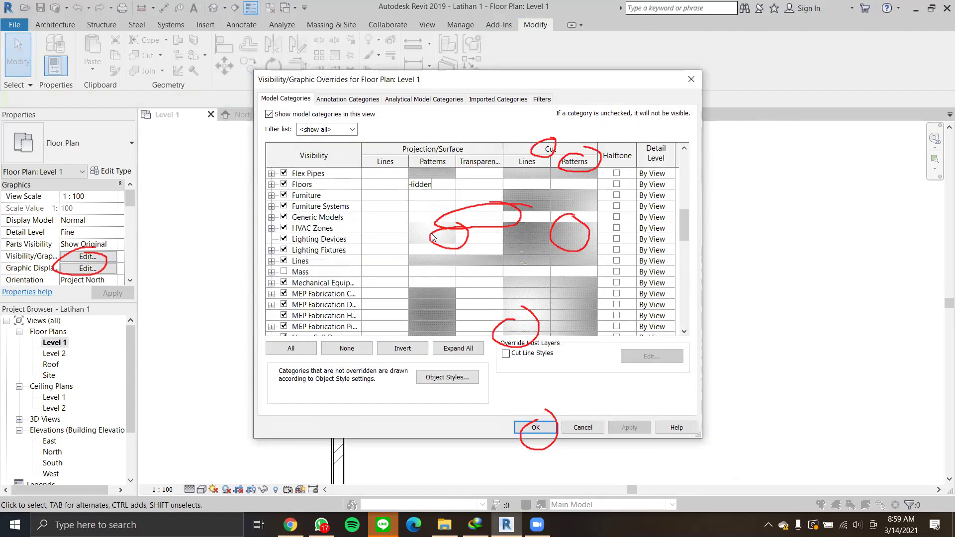
pyautogui.scroll(-5, 430, 232)
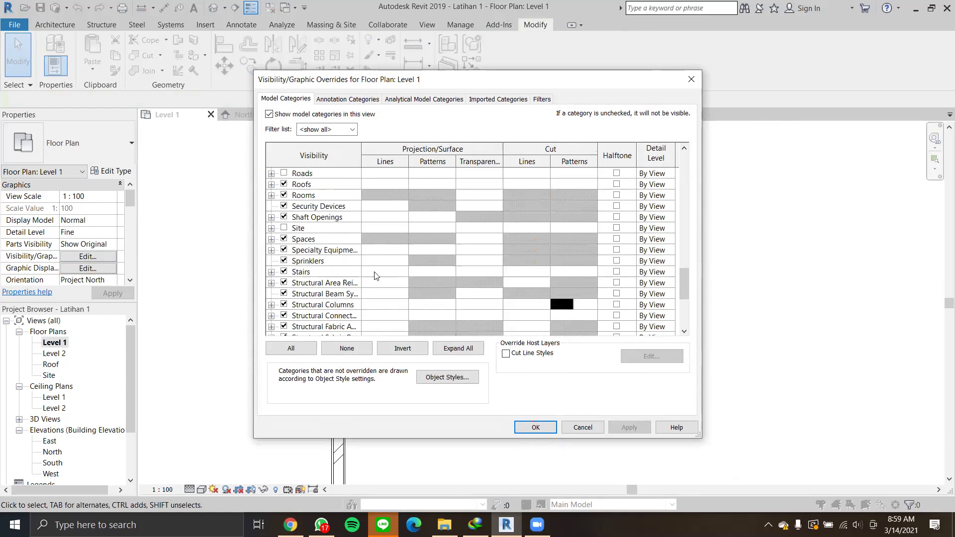
pyautogui.click(351, 305)
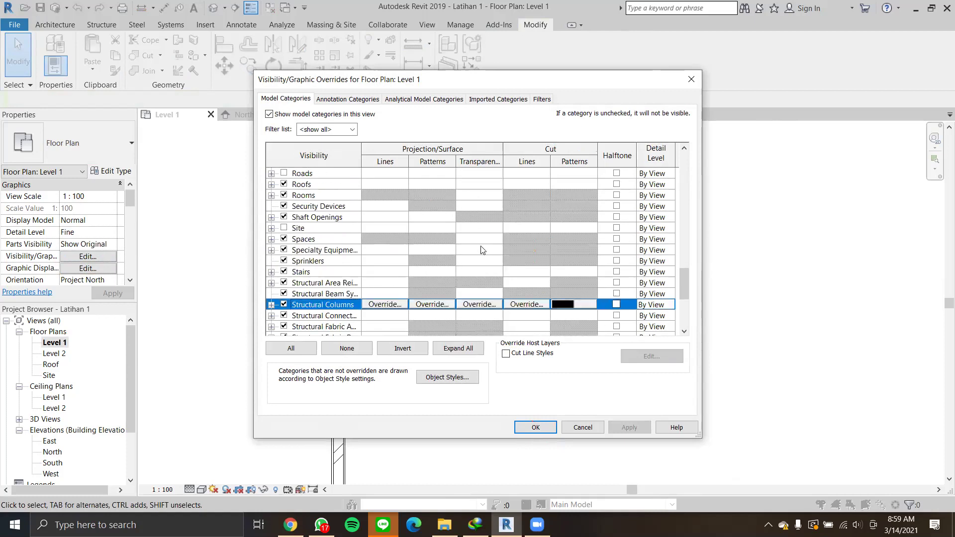
pyautogui.click(571, 303)
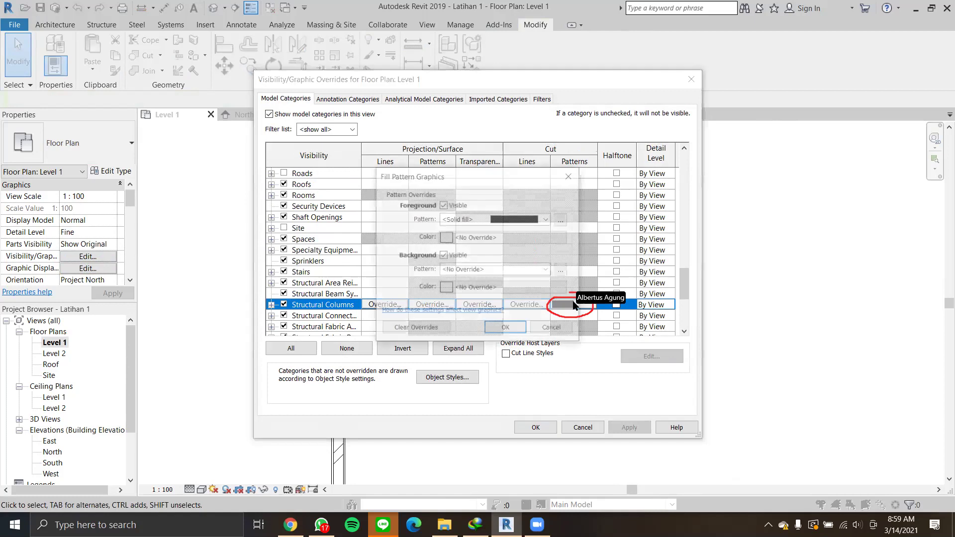
pyautogui.click(528, 222)
pyautogui.scroll(1, 517, 239)
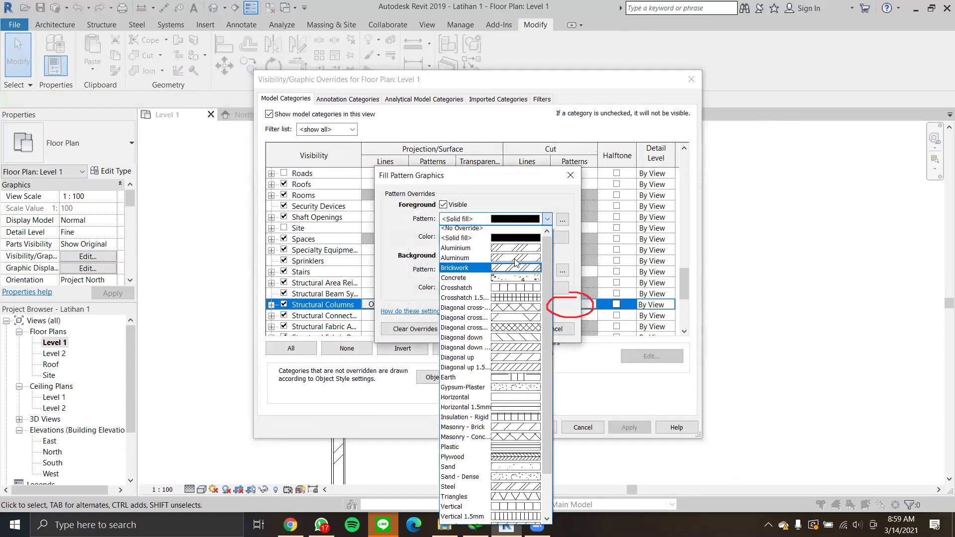
pyautogui.click(516, 232)
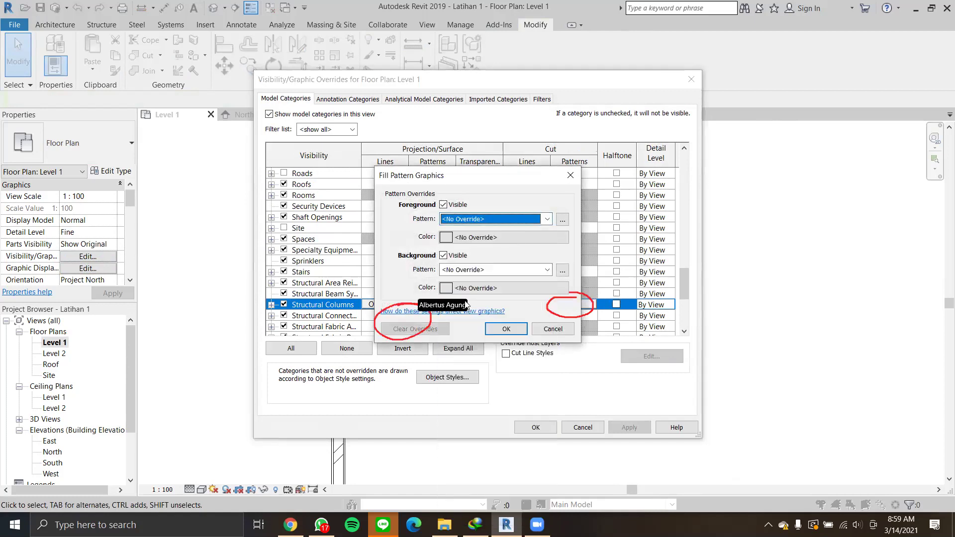
pyautogui.click(506, 329)
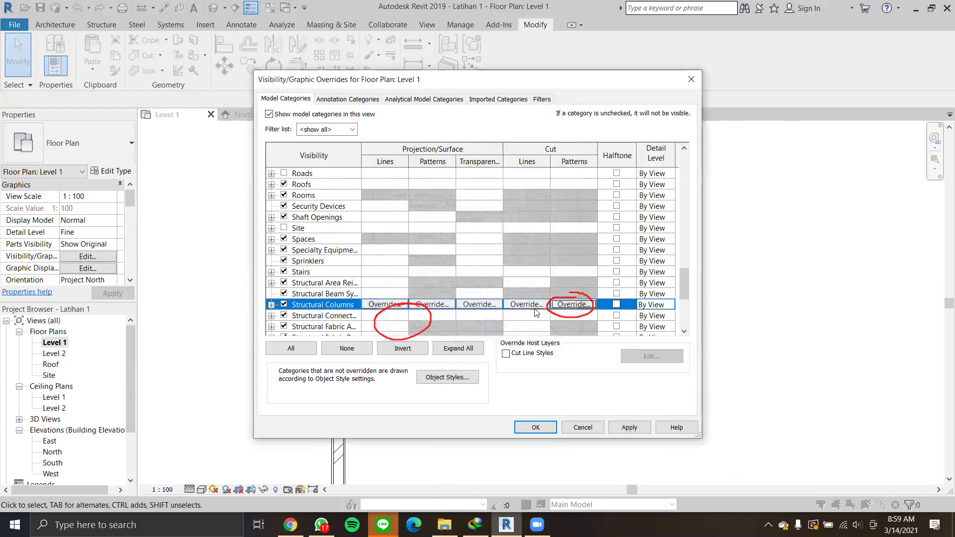
pyautogui.moveTo(542, 411); pyautogui.dragTo(533, 416)
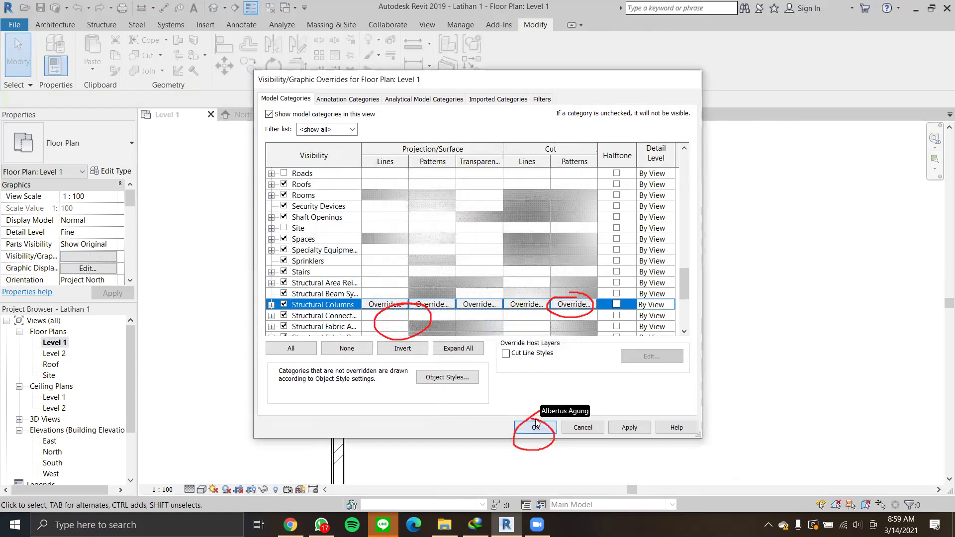
pyautogui.press('Return')
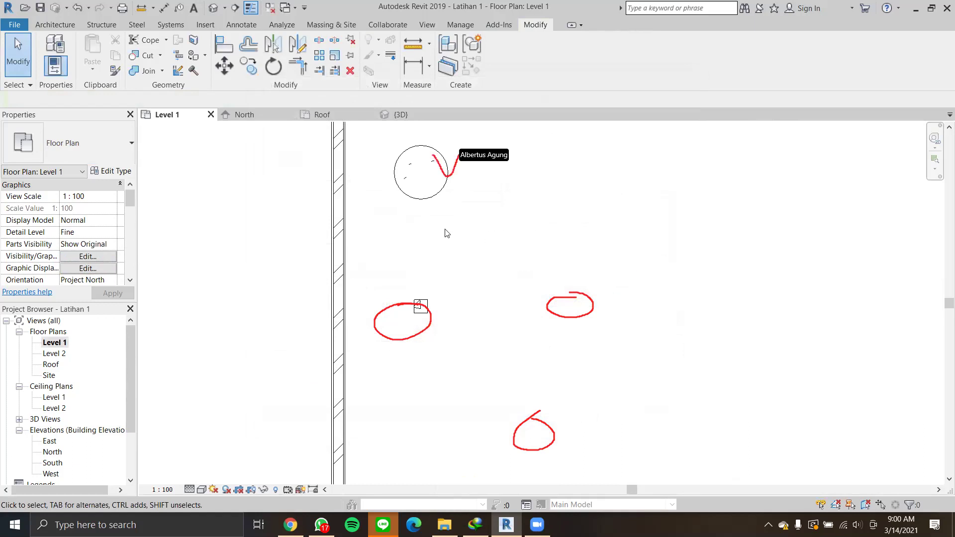
# Select the round column, then the small square column, and examine the type parameters of 15x15 Kolom Praktis without changing them.
pyautogui.click(420, 199)
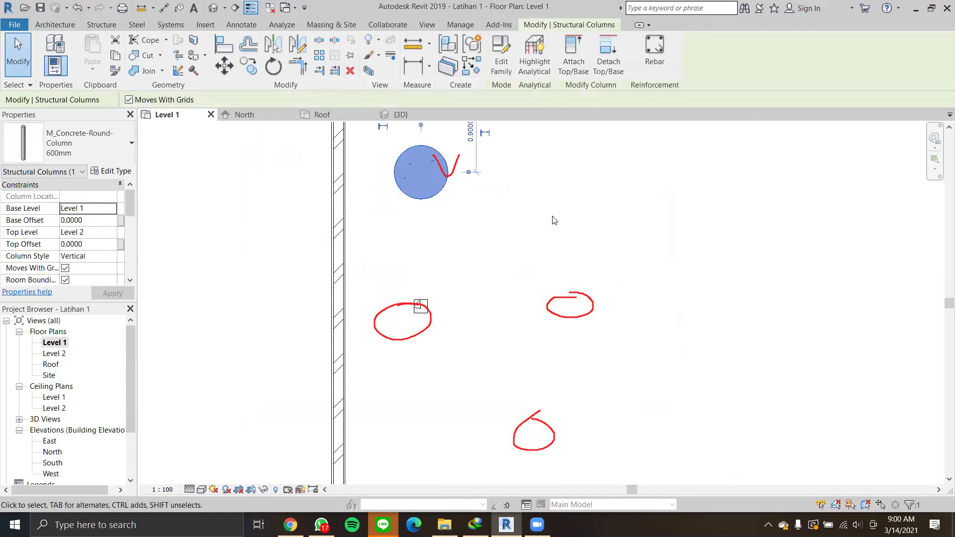
pyautogui.click(422, 305)
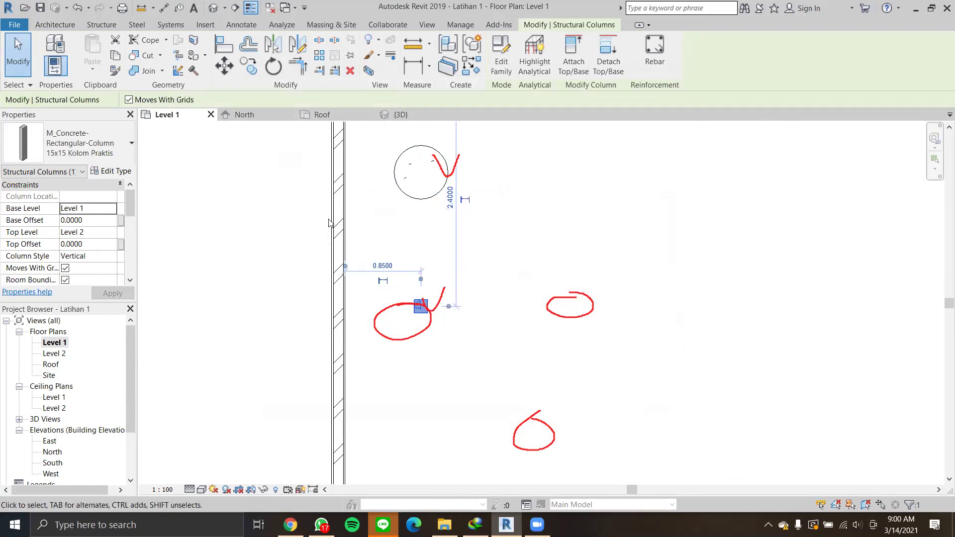
pyautogui.click(114, 174)
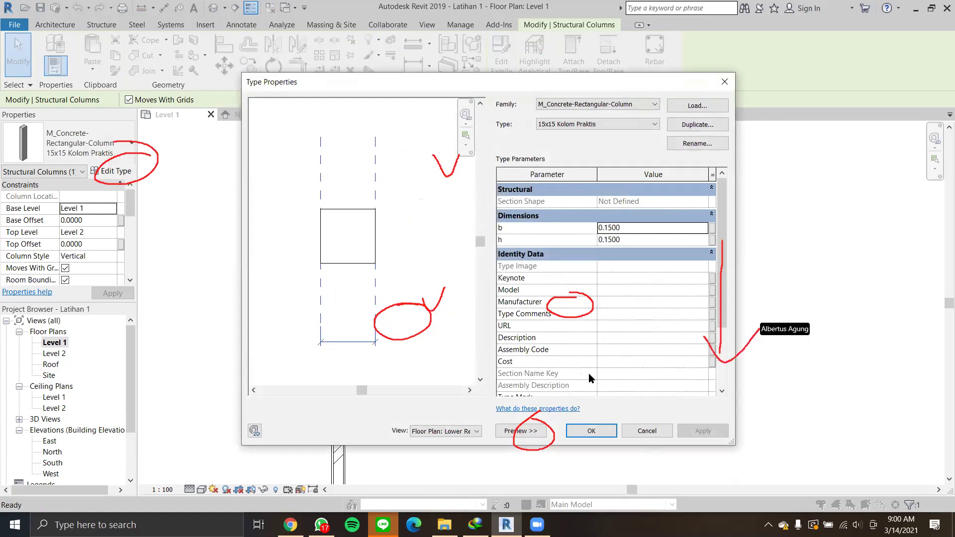
pyautogui.scroll(-3, 626, 311)
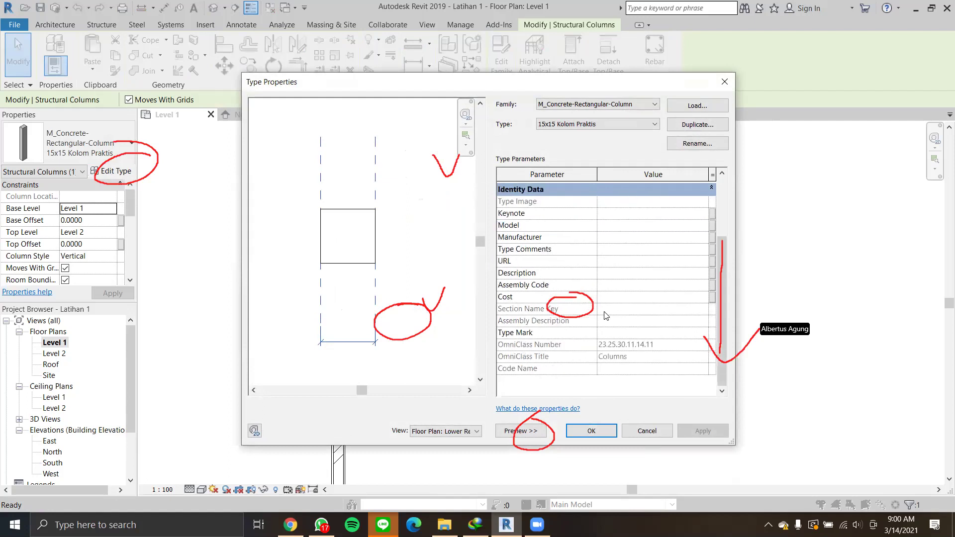
pyautogui.scroll(3, 606, 314)
pyautogui.scroll(-3, 604, 311)
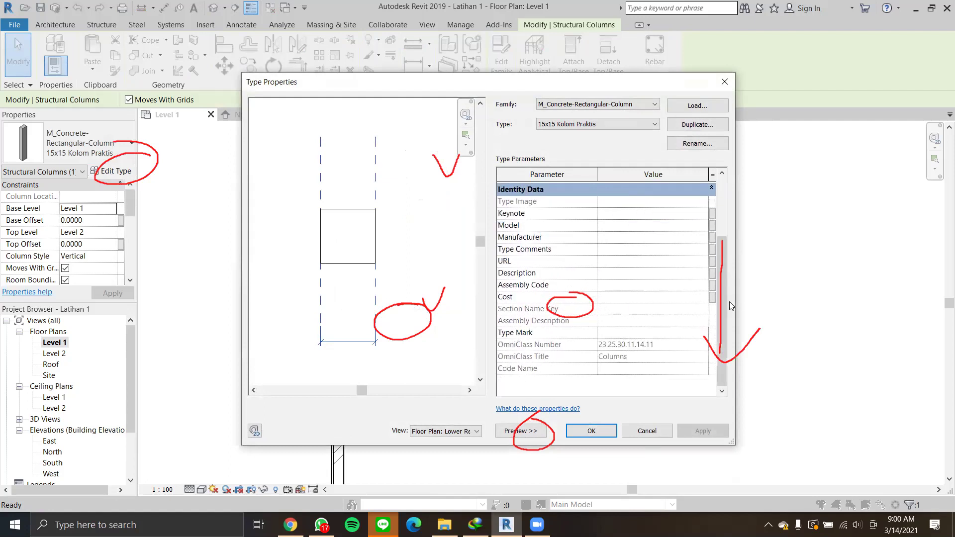
pyautogui.scroll(3, 725, 302)
pyautogui.scroll(-3, 721, 339)
pyautogui.scroll(3, 596, 350)
pyautogui.click(655, 438)
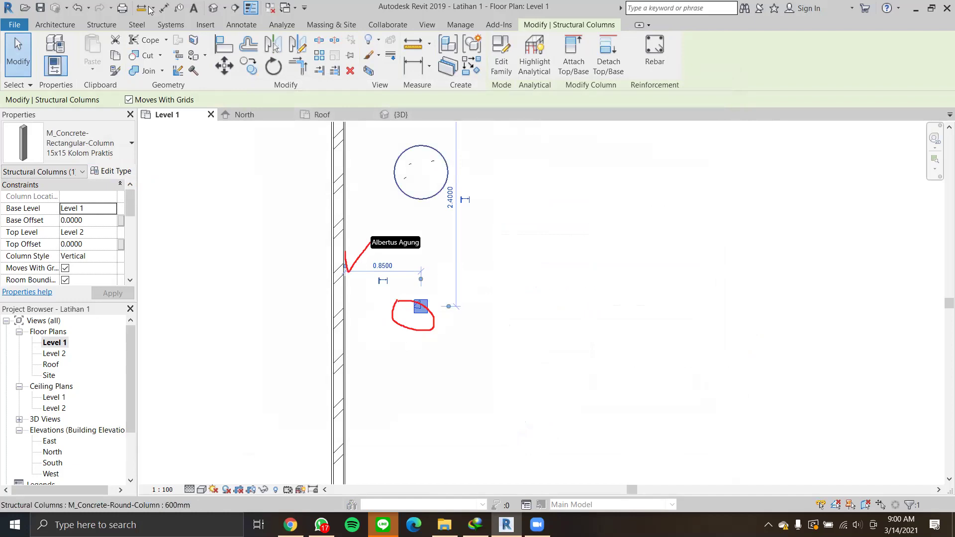
# Select the vertical wall beside the columns, review its type parameters and open its layer structure.
pyautogui.click(339, 220)
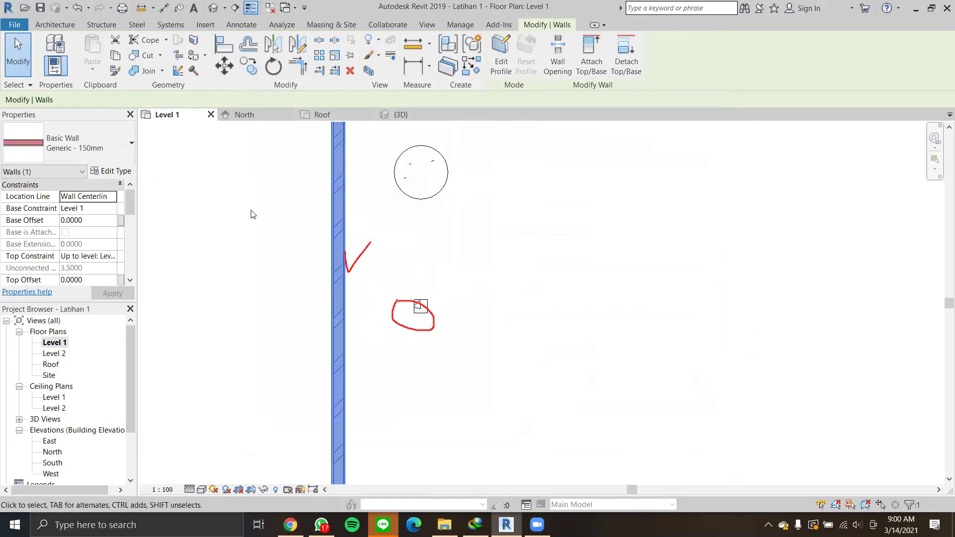
pyautogui.click(108, 173)
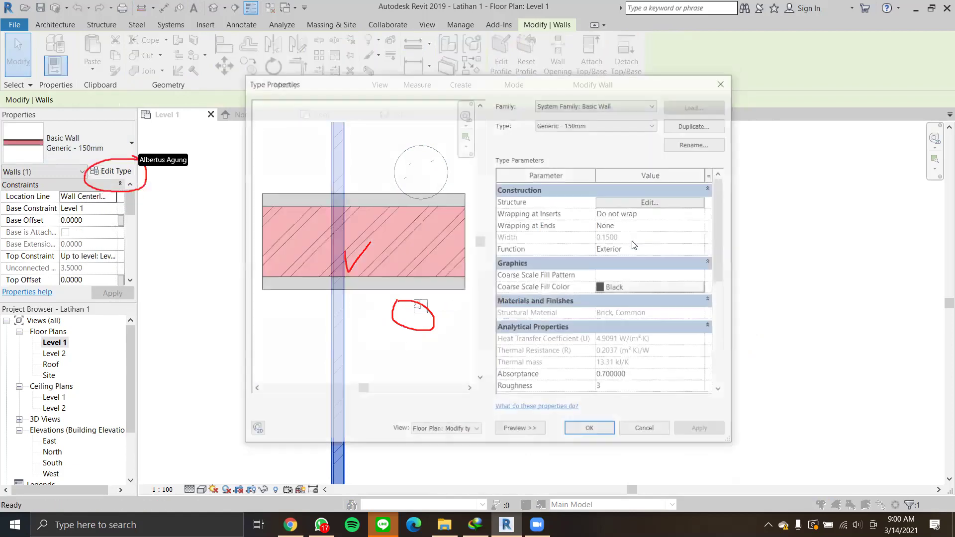
pyautogui.scroll(-5, 612, 340)
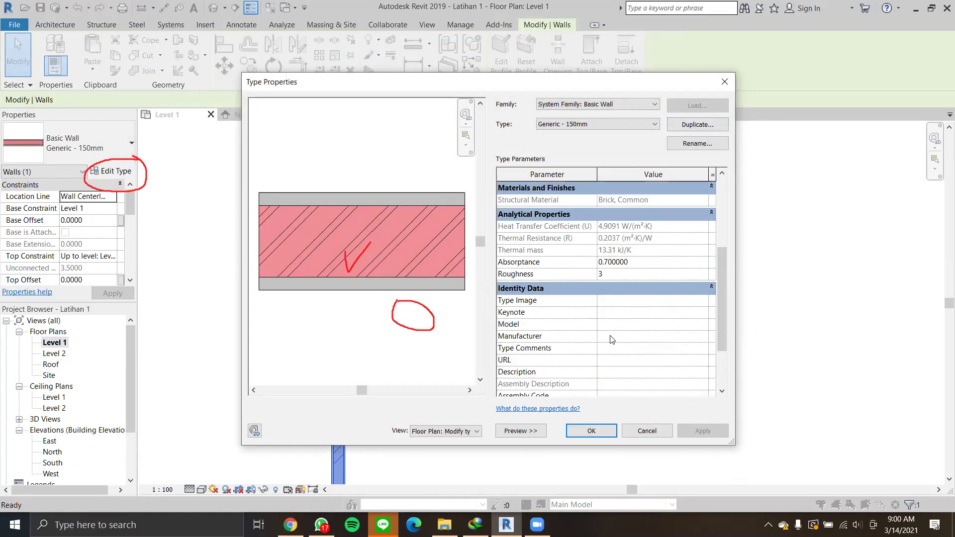
pyautogui.scroll(2, 608, 318)
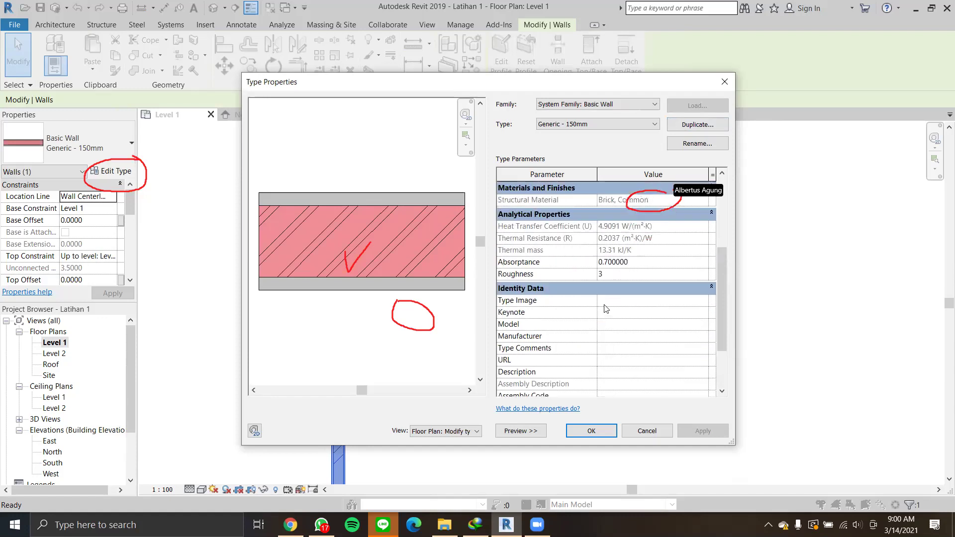
pyautogui.scroll(3, 610, 280)
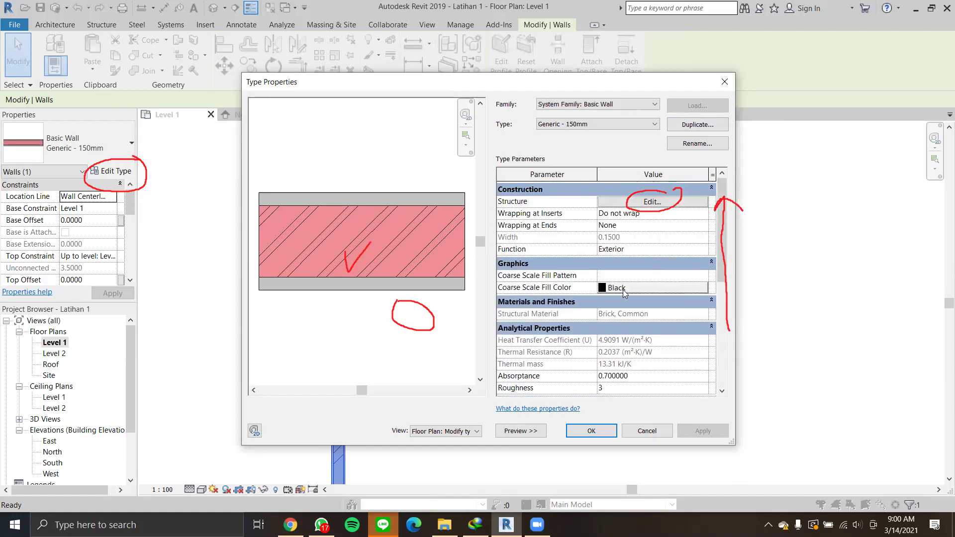
pyautogui.click(639, 202)
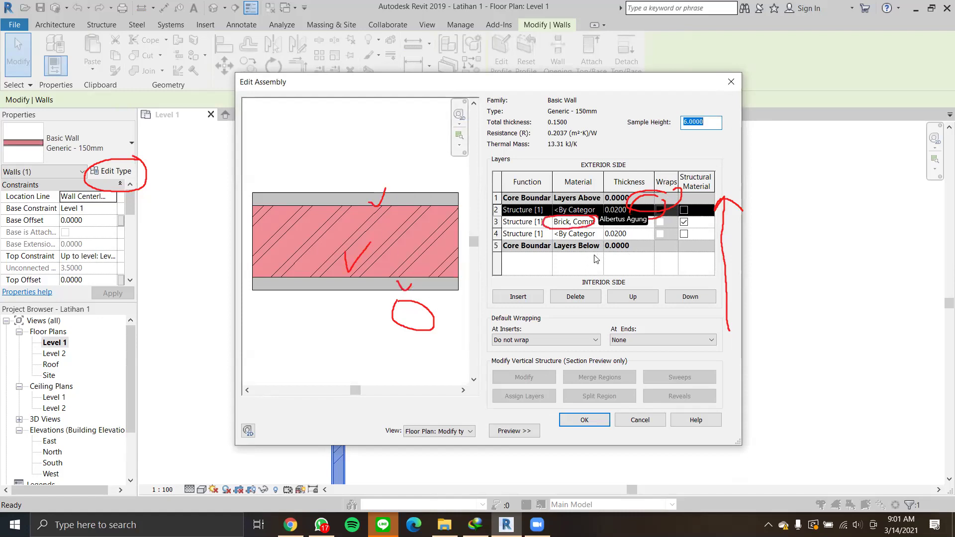
# Browse the materials for the wall's brick layer, search for "blac", and leave the material, layer structure and type unchanged.
pyautogui.click(565, 223)
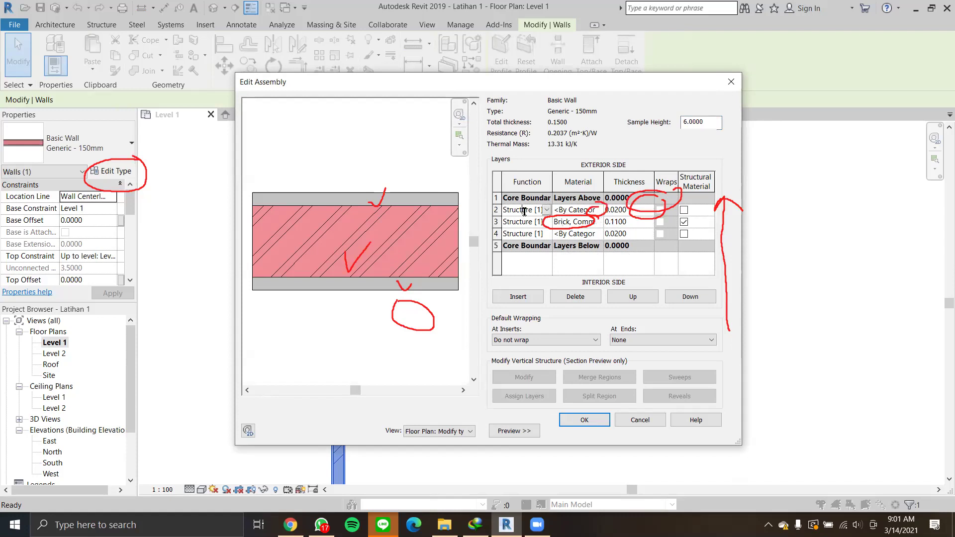
pyautogui.click(598, 210)
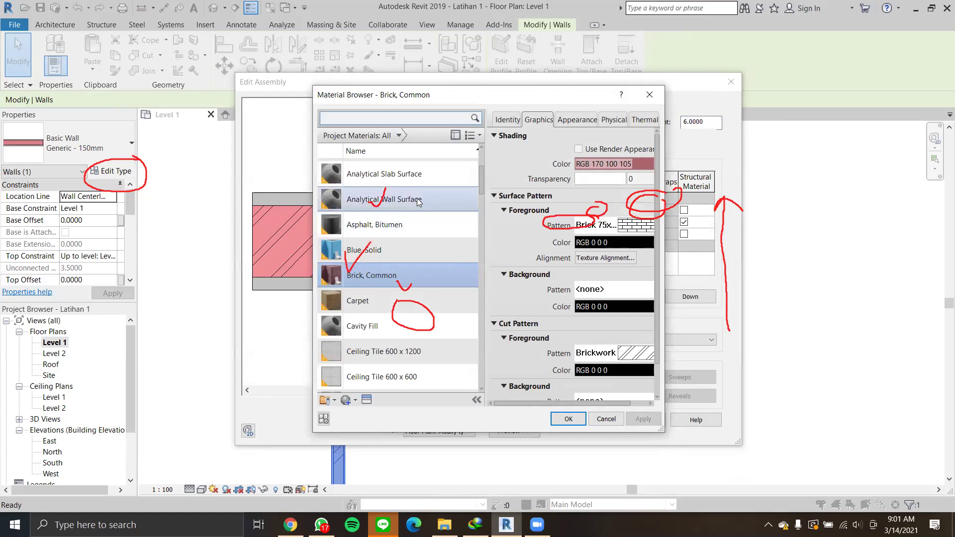
pyautogui.scroll(1, 432, 179)
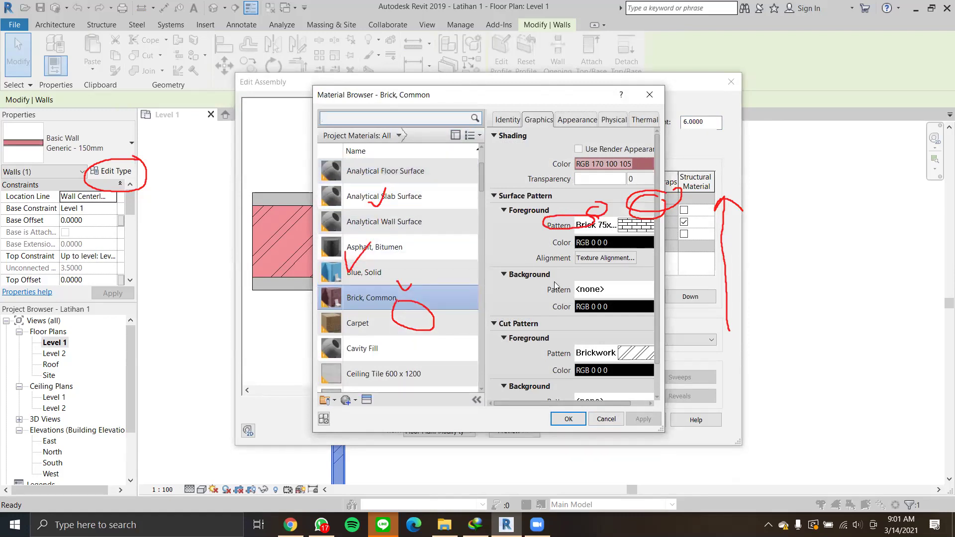
pyautogui.press('BackSpace')
pyautogui.write('c')
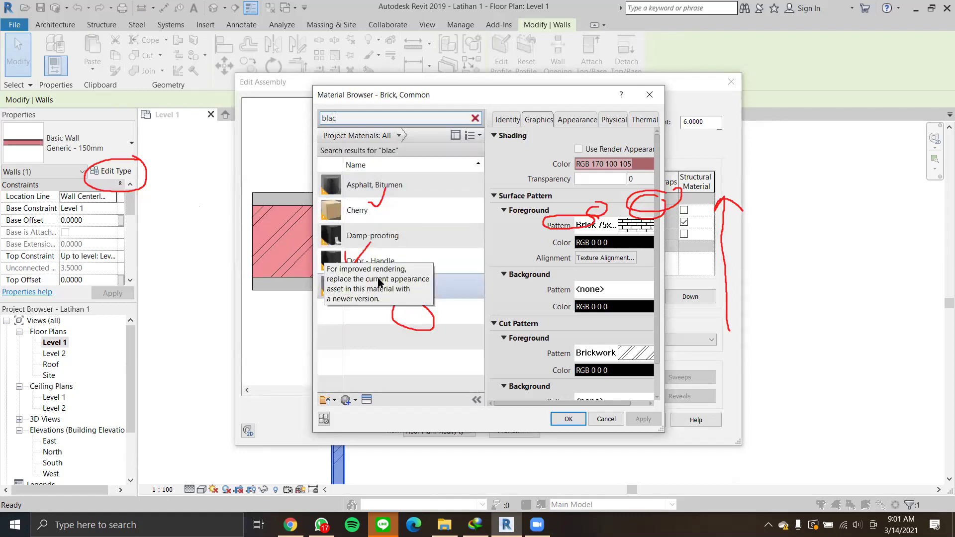
pyautogui.click(607, 421)
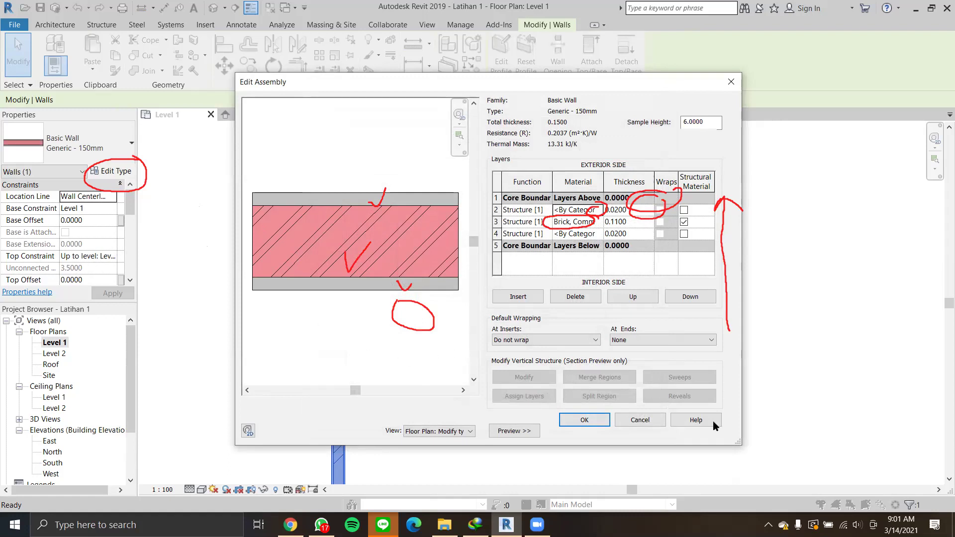
pyautogui.click(588, 420)
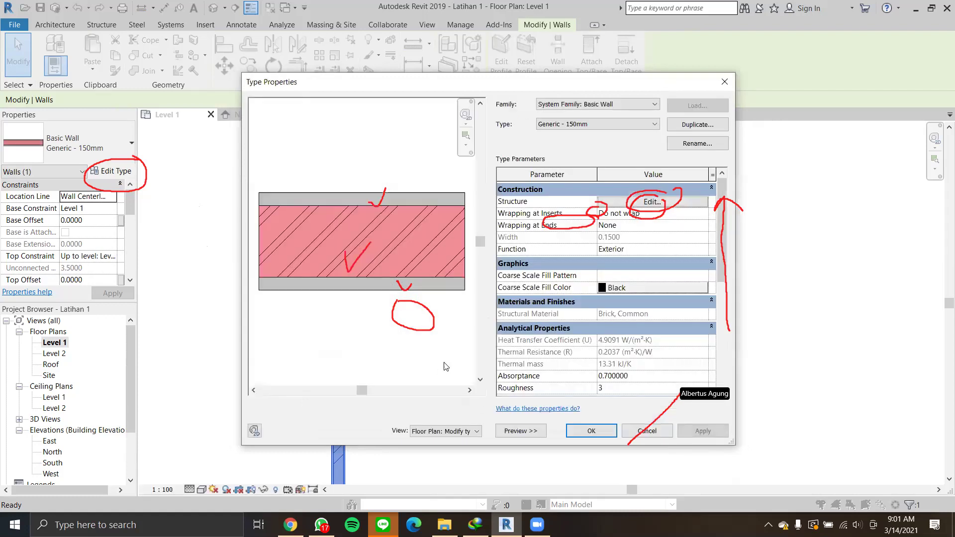
pyautogui.click(636, 432)
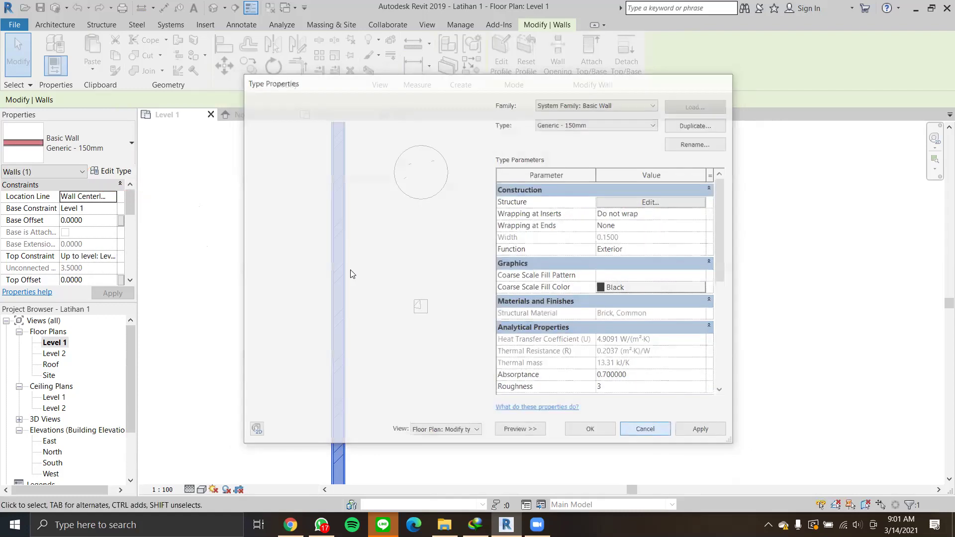
# Select the small square column and review its instance properties, including the structural material.
pyautogui.click(451, 318)
pyautogui.click(421, 306)
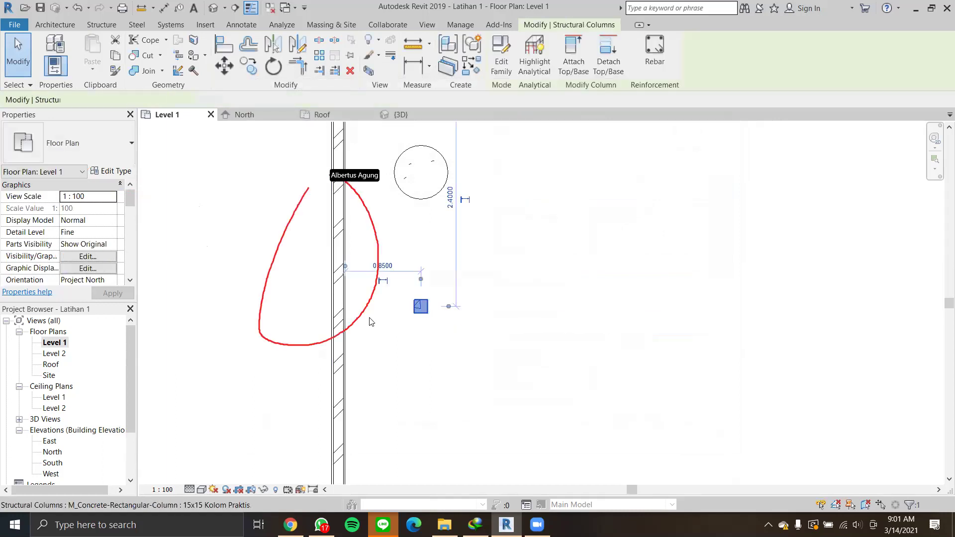
pyautogui.scroll(-3, 91, 252)
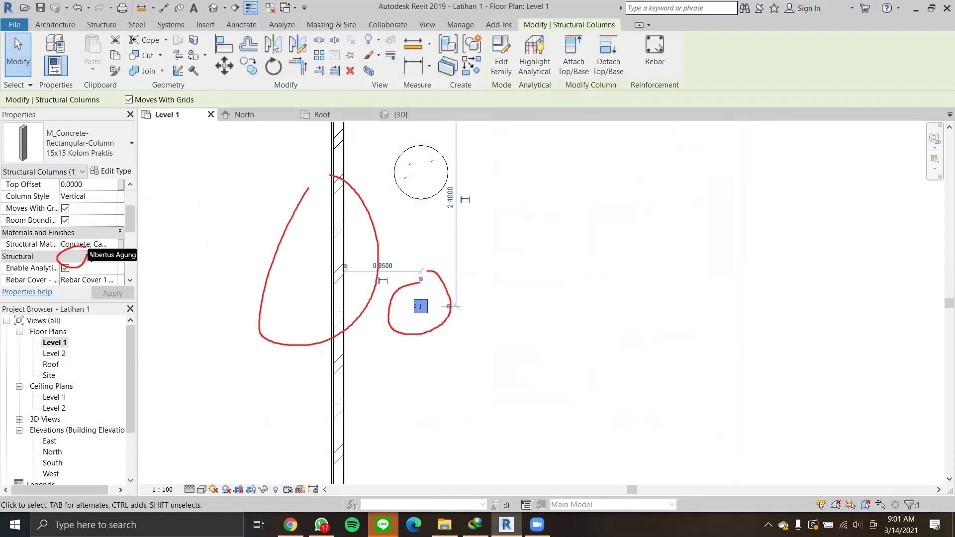
pyautogui.scroll(3, 91, 259)
pyautogui.scroll(-5, 90, 256)
pyautogui.scroll(8, 87, 263)
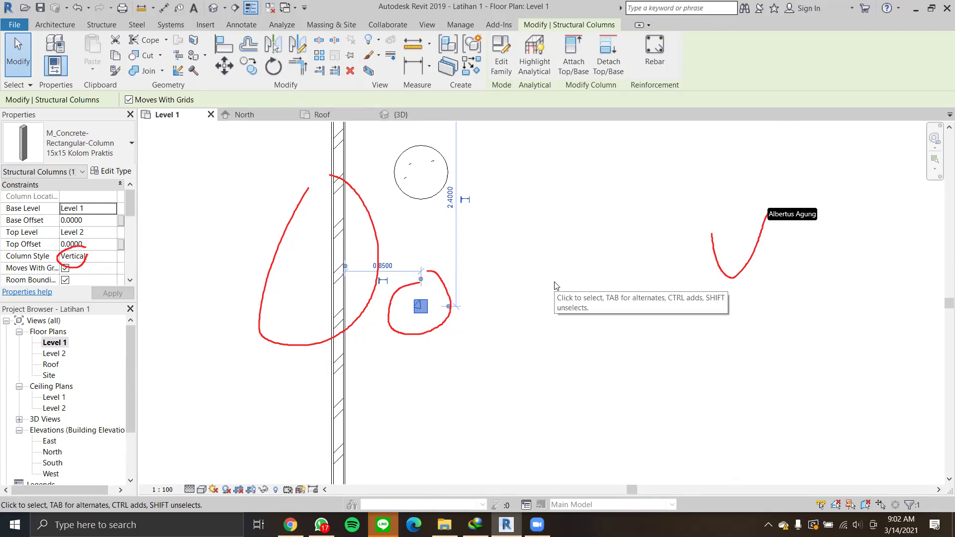
# Examine the Structural Columns cut pattern override in the Level 1 plan's visibility/graphic overrides without changing any category.
pyautogui.click(485, 304)
pyautogui.click(111, 261)
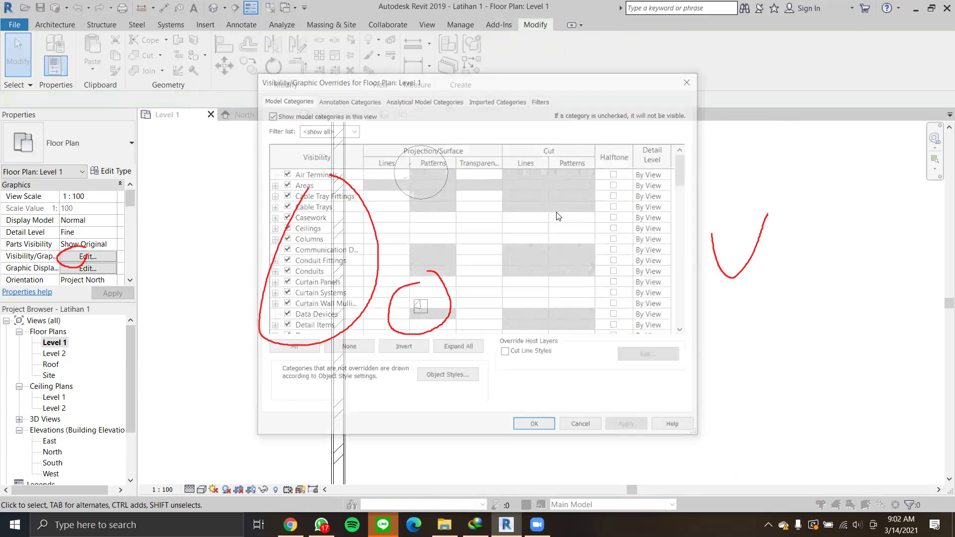
pyautogui.moveTo(684, 201); pyautogui.dragTo(674, 302)
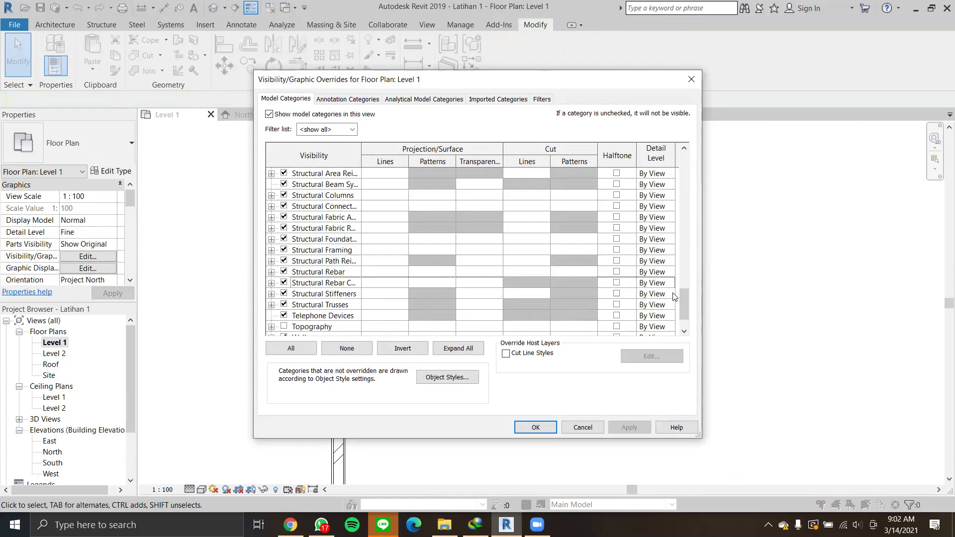
pyautogui.moveTo(816, 150); pyautogui.dragTo(637, 144)
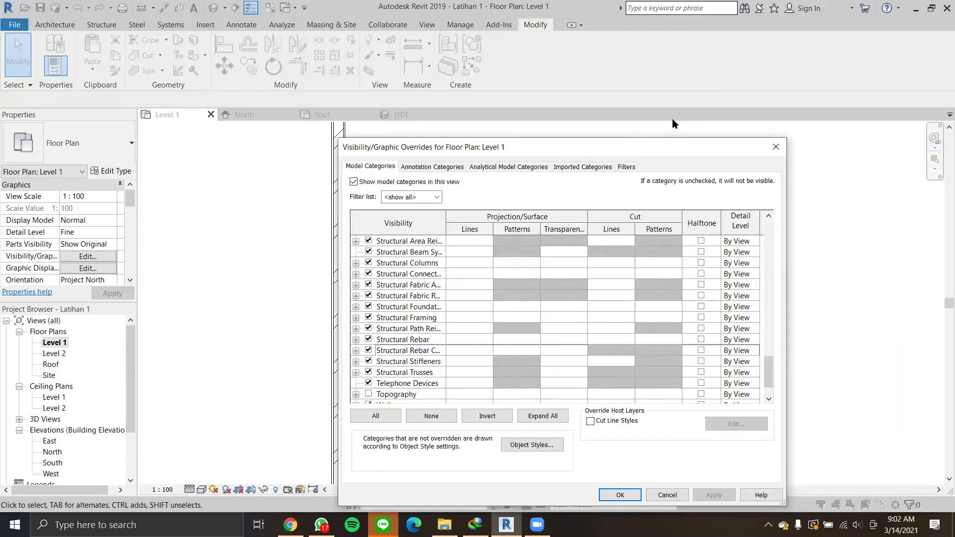
pyautogui.scroll(-1, 592, 324)
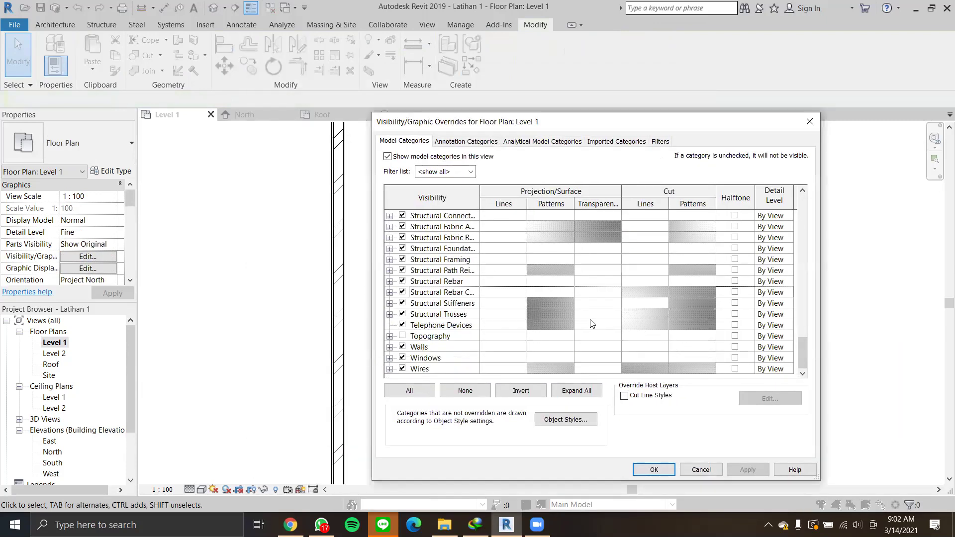
pyautogui.scroll(10, 505, 343)
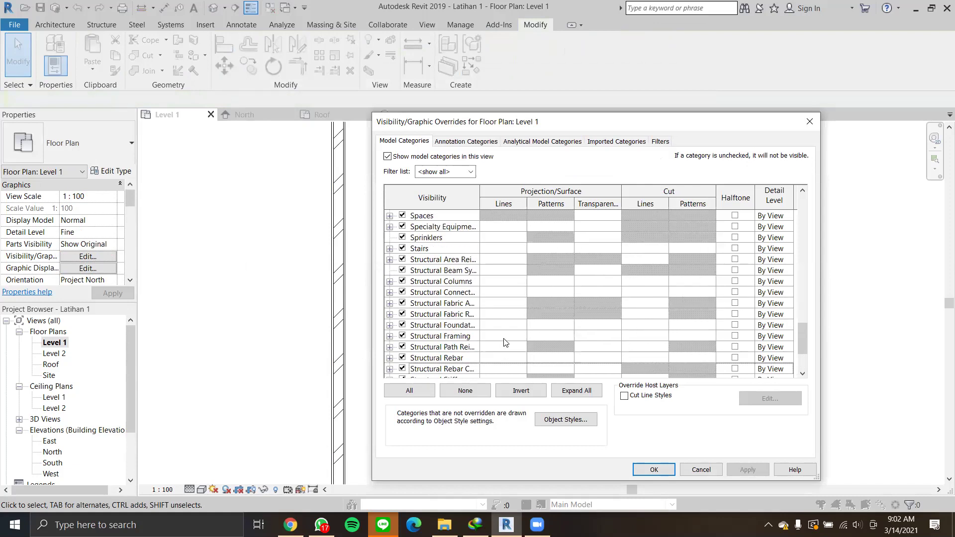
pyautogui.scroll(3, 505, 341)
pyautogui.scroll(-7, 506, 341)
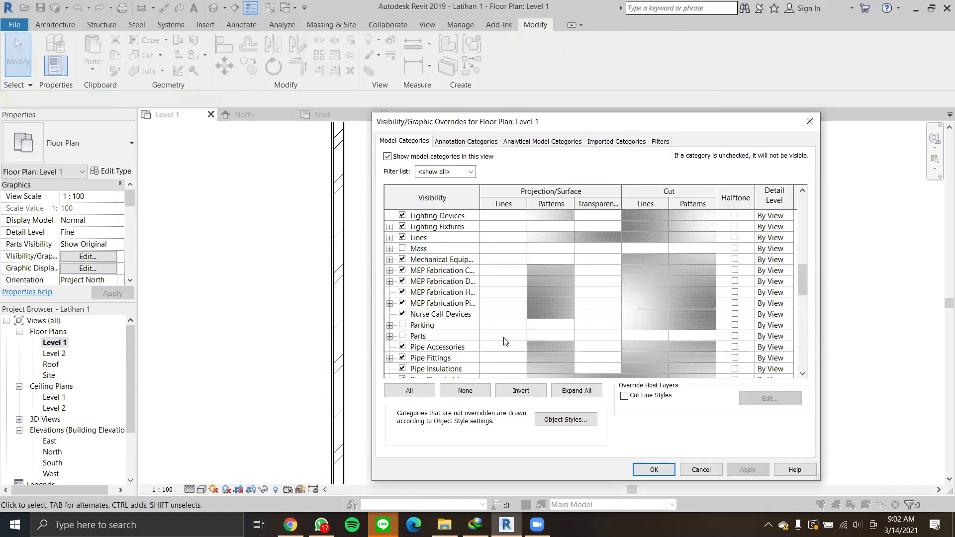
pyautogui.scroll(-4, 505, 341)
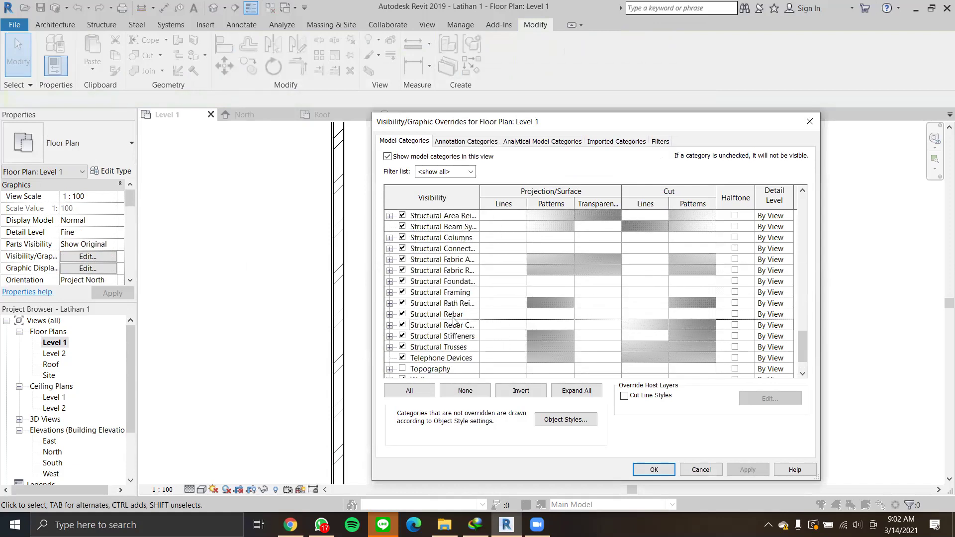
pyautogui.scroll(1, 450, 305)
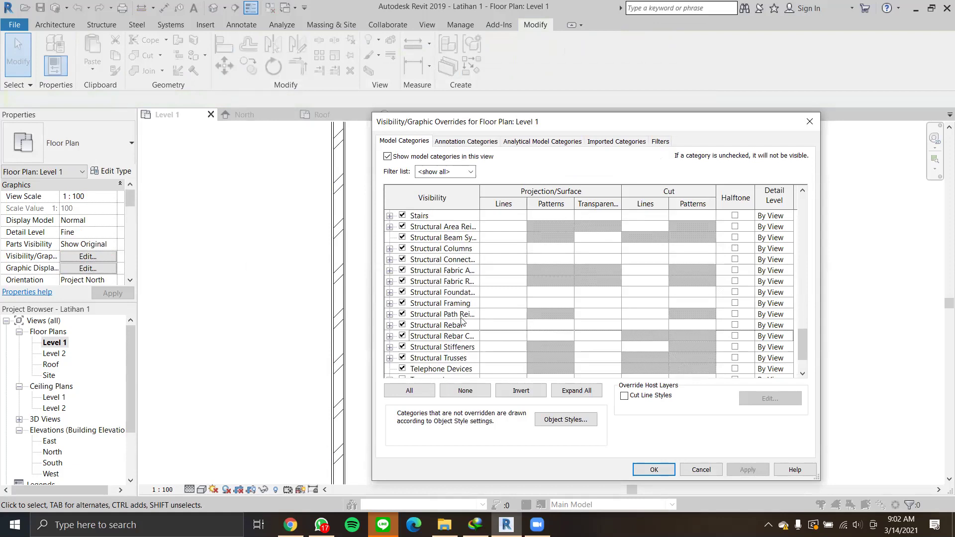
pyautogui.click(452, 250)
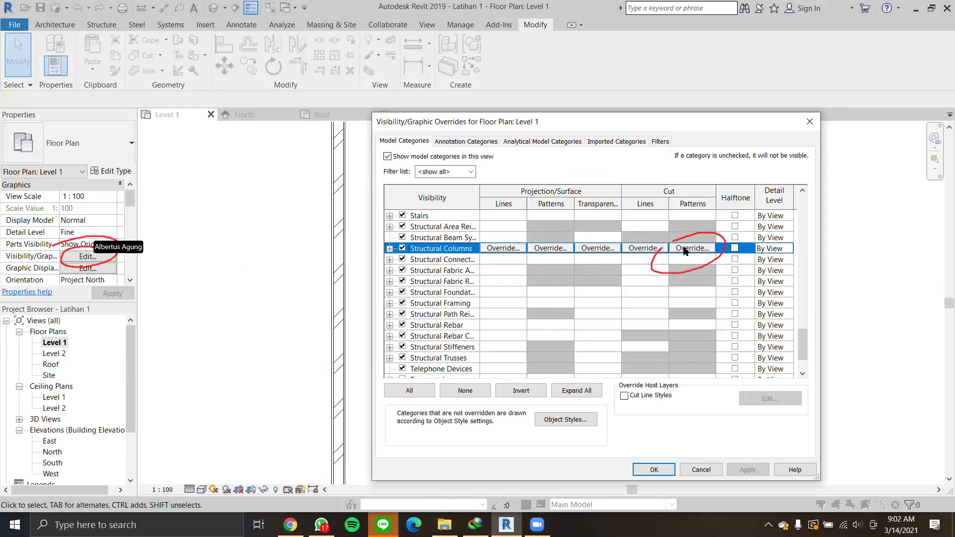
pyautogui.click(701, 463)
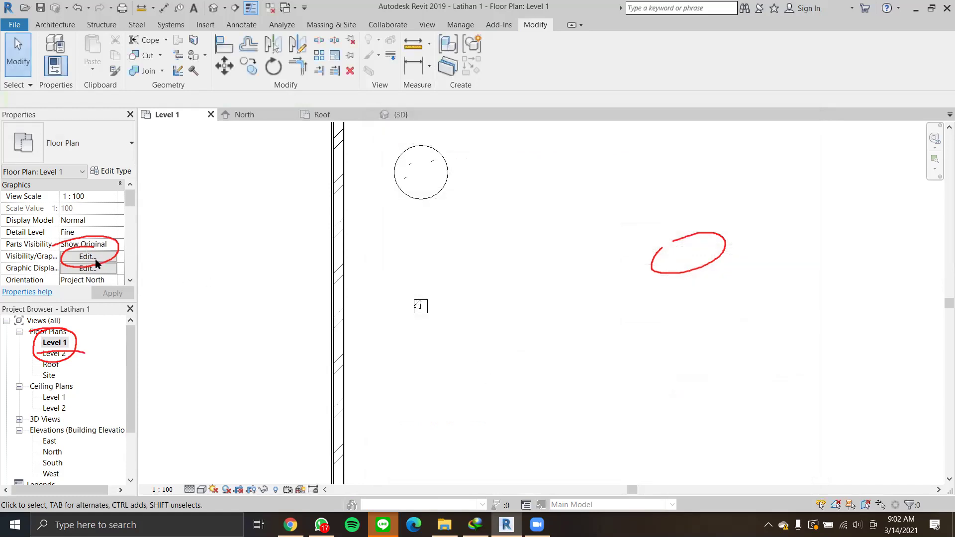
pyautogui.click(88, 256)
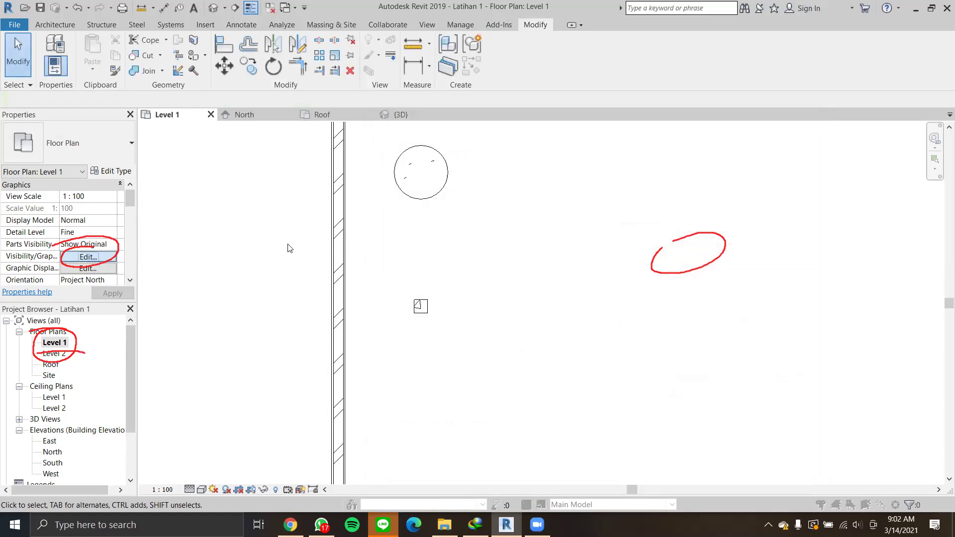
pyautogui.scroll(-10, 686, 283)
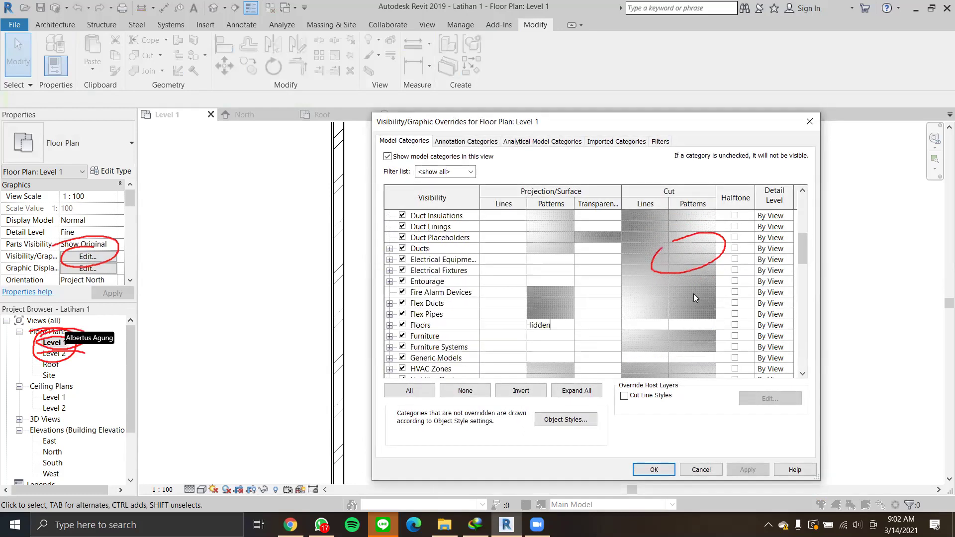
pyautogui.press('Escape')
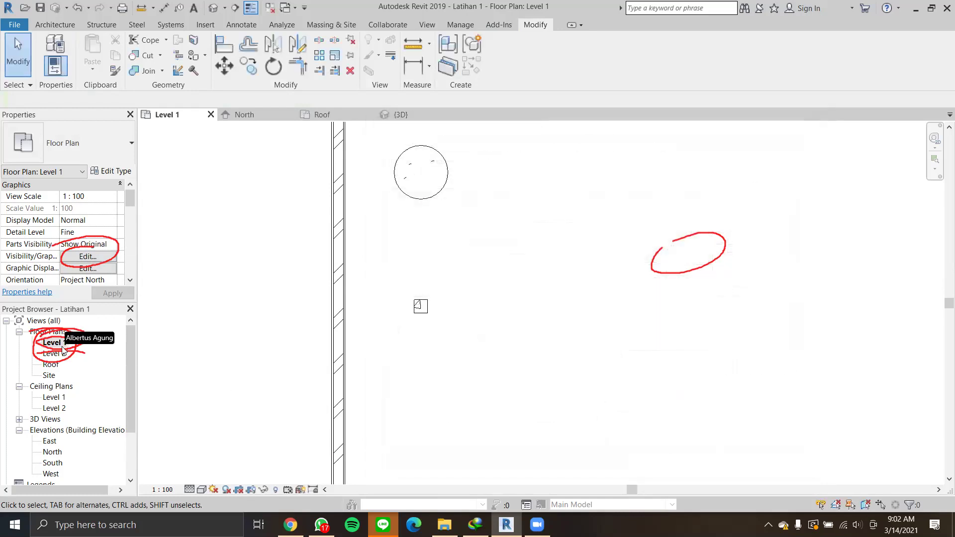
# Duplicate the Level 1 floor plan view without detailing and select the copy to show its view properties.
pyautogui.rightClick(55, 343)
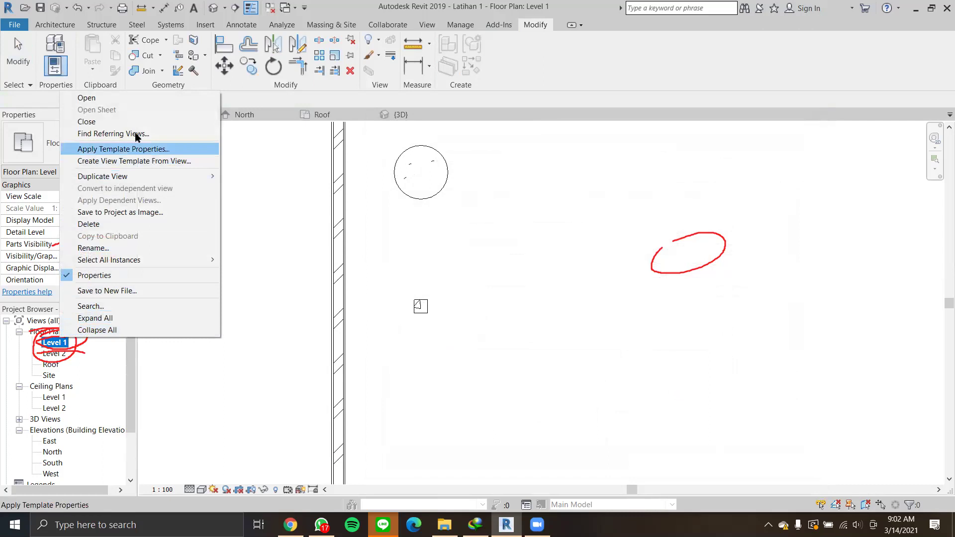
pyautogui.moveTo(141, 180)
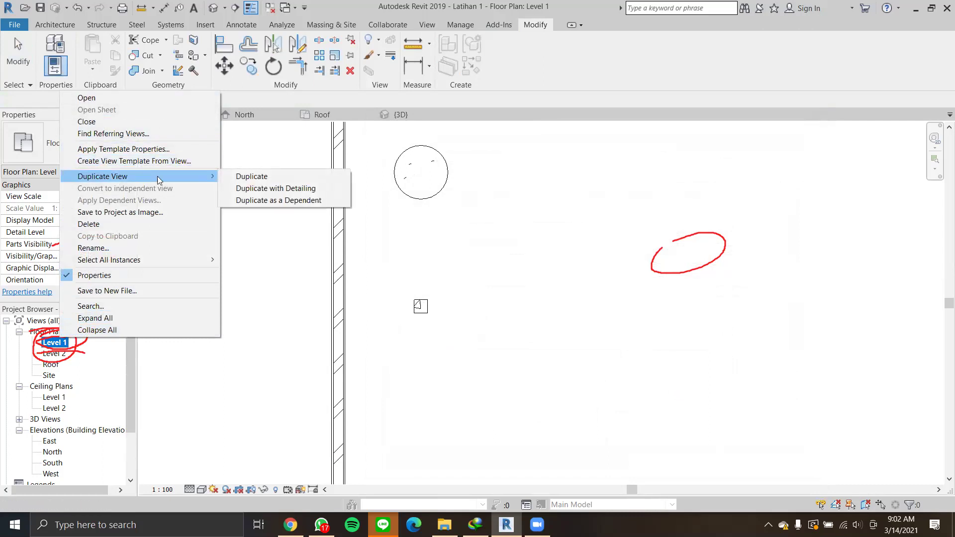
pyautogui.click(265, 177)
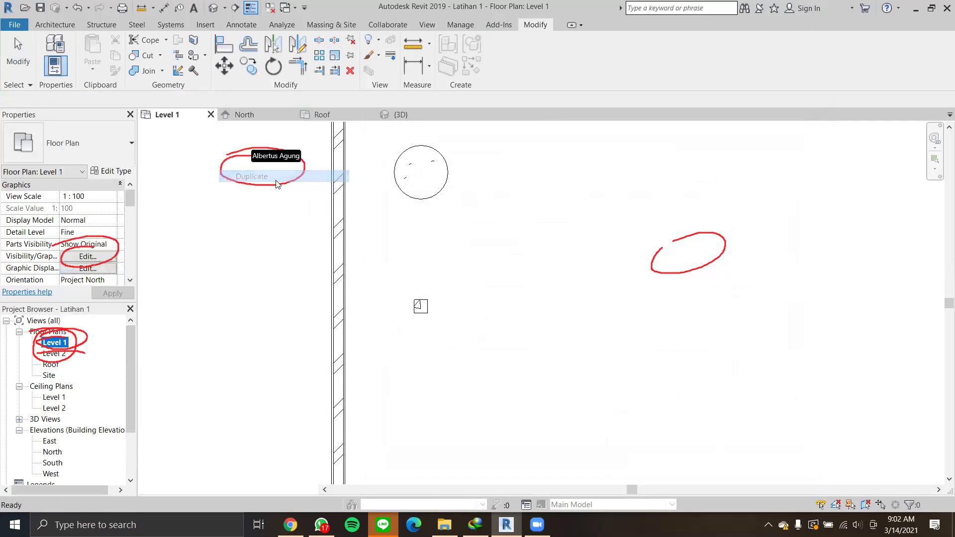
pyautogui.click(59, 343)
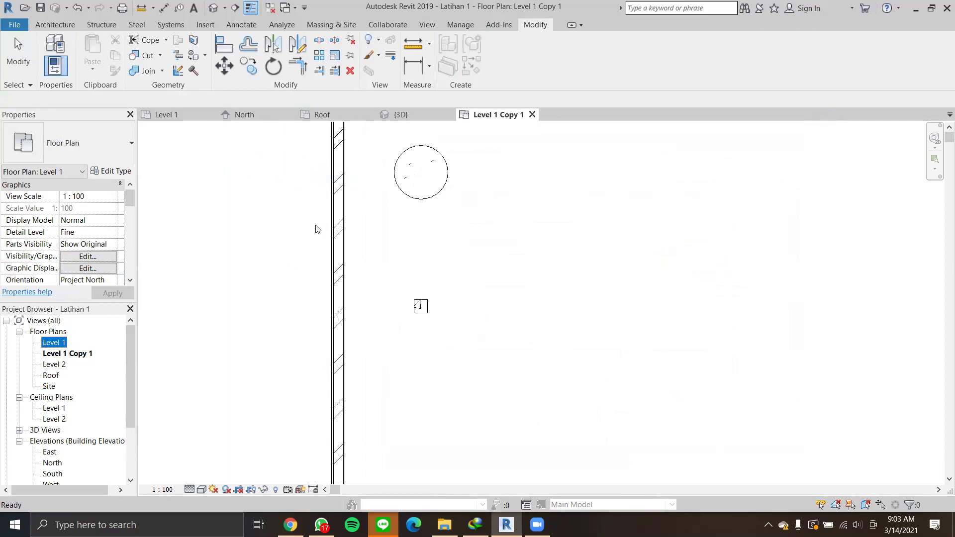
pyautogui.click(56, 354)
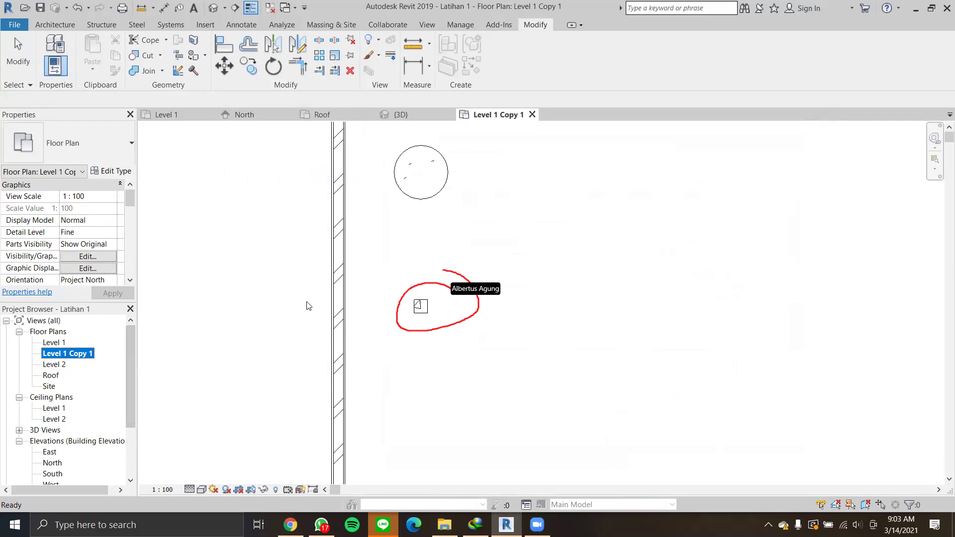
# Set the view scale of the duplicated Level 1 plan to 1:10 and check the column and wall hatching.
pyautogui.click(85, 197)
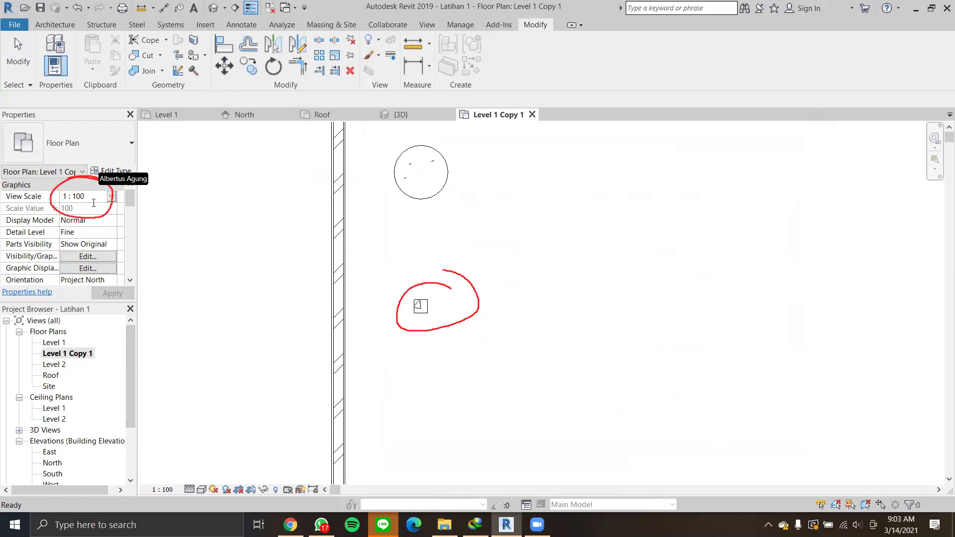
pyautogui.press('BackSpace')
pyautogui.press('Return')
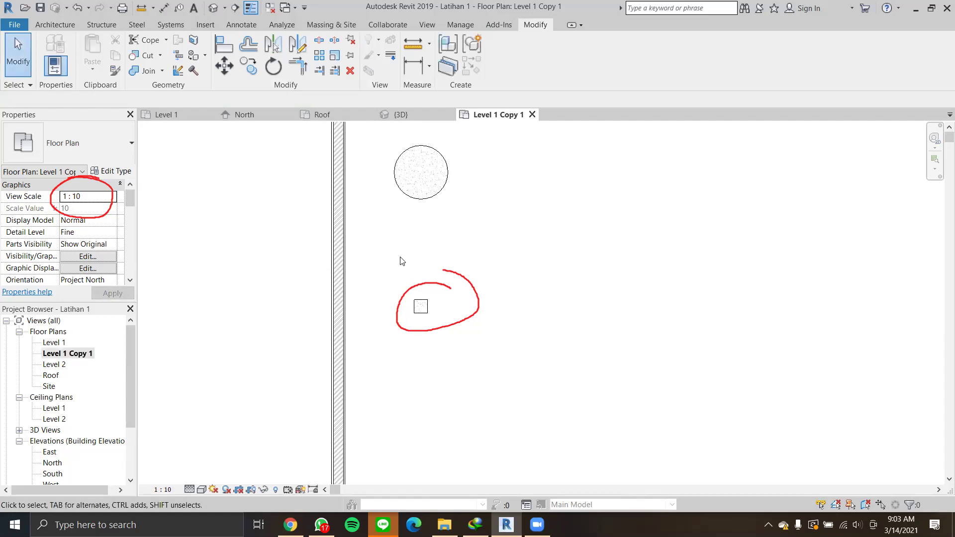
pyautogui.scroll(-1, 403, 258)
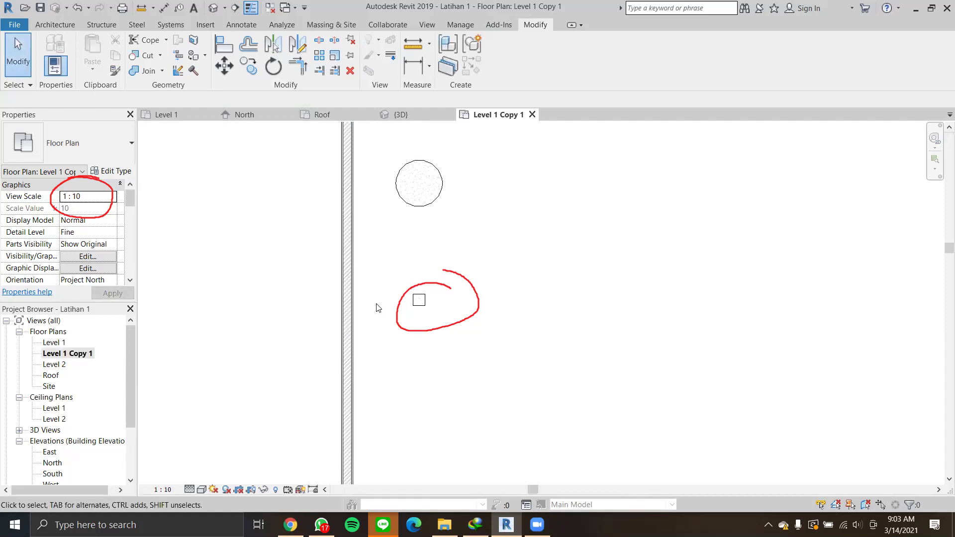
# Set the duplicated plan's view scale to 1:20 and return to the original Level 1 floor plan to compare the hatching.
pyautogui.click(78, 197)
pyautogui.press('BackSpace')
pyautogui.press('BackSpace')
pyautogui.write('20')
pyautogui.click(85, 208)
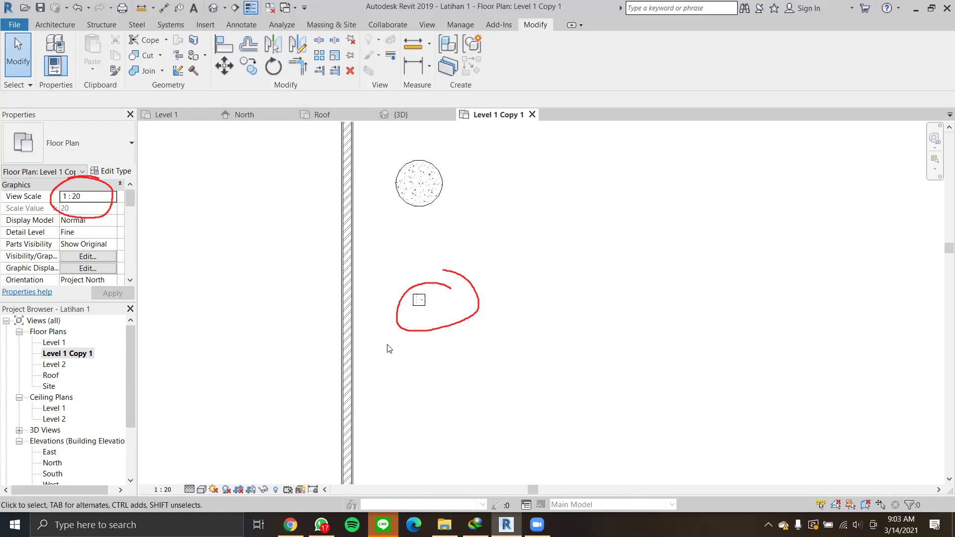
pyautogui.scroll(1, 419, 244)
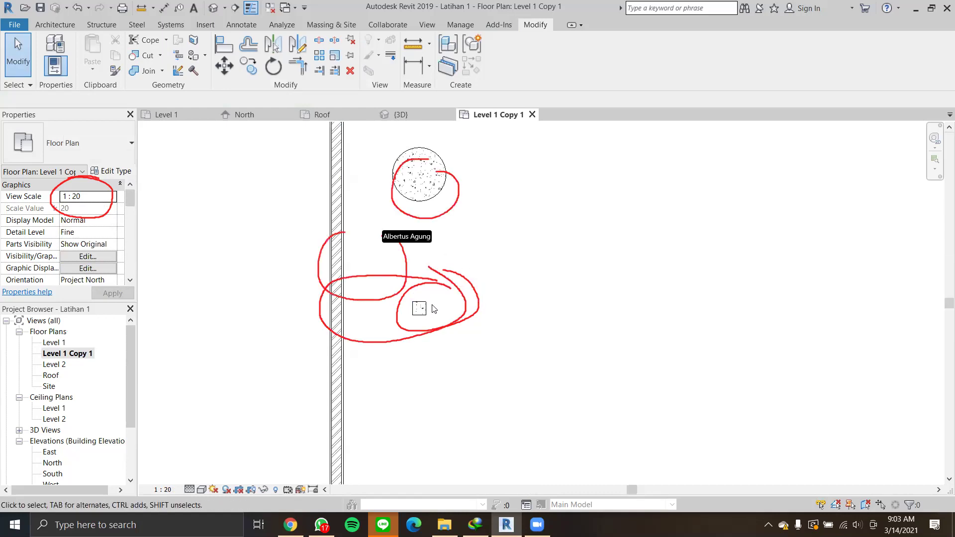
pyautogui.click(56, 342)
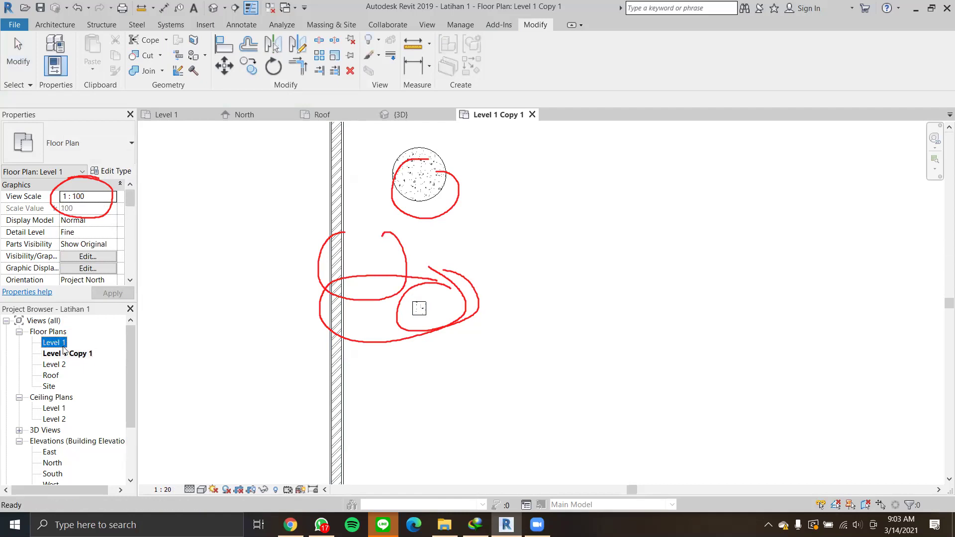
pyautogui.doubleClick(57, 343)
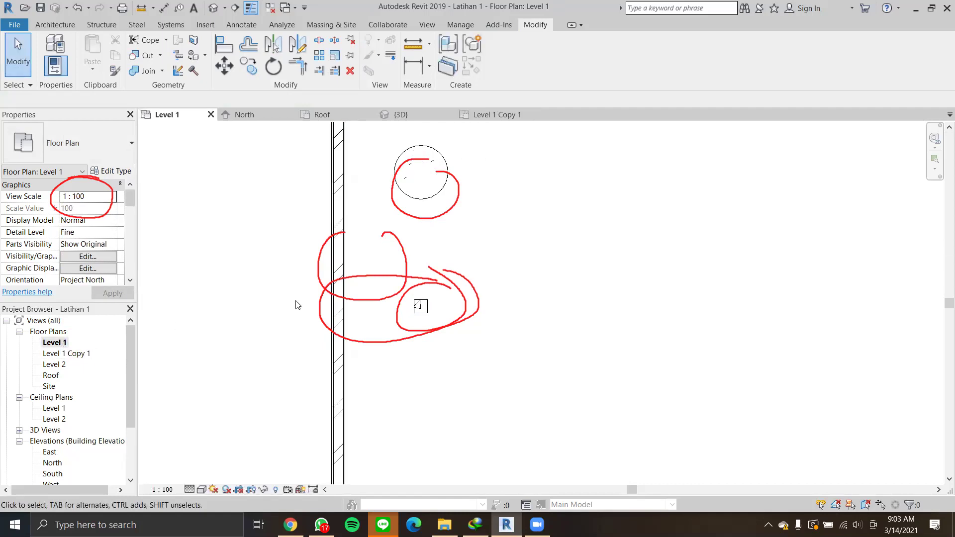
# Override the cut pattern of the Structural Columns category in the Level 1 plan with a Solid fill foreground pattern.
pyautogui.moveTo(526, 250); pyautogui.dragTo(513, 248, button='middle')
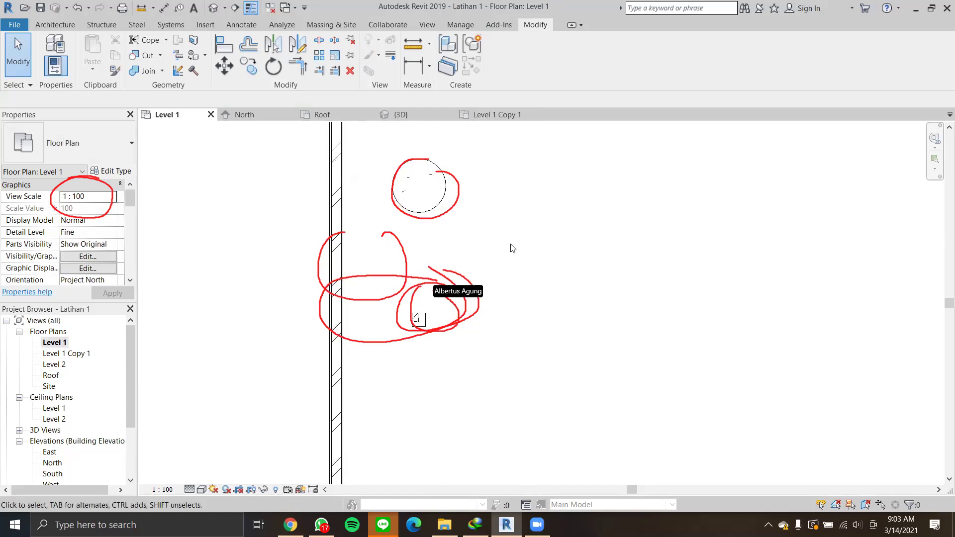
pyautogui.click(423, 324)
pyautogui.press('Escape')
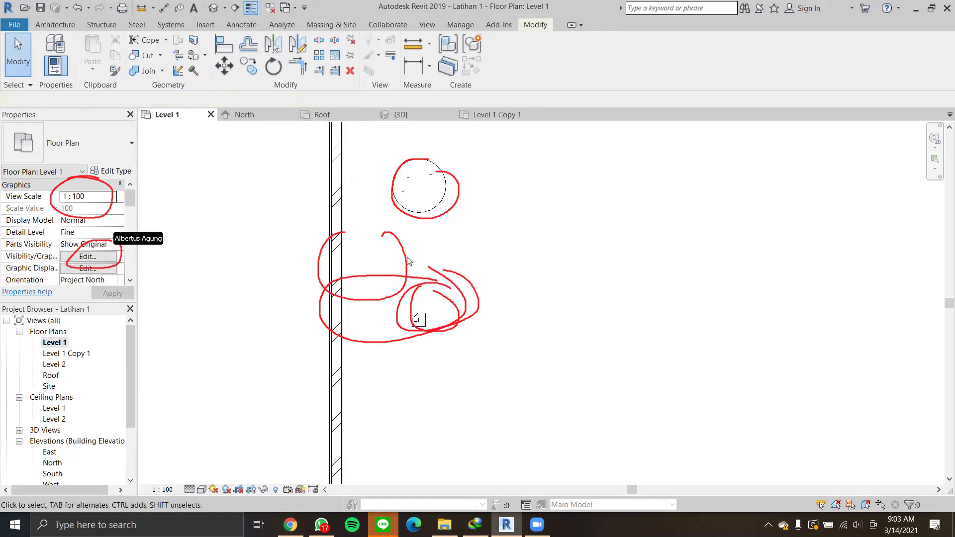
pyautogui.click(86, 256)
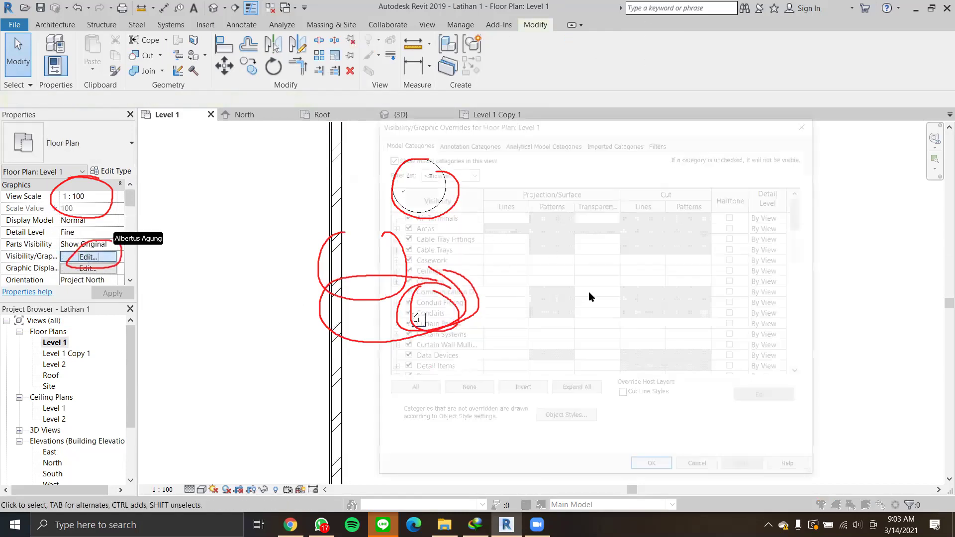
pyautogui.scroll(-13, 592, 284)
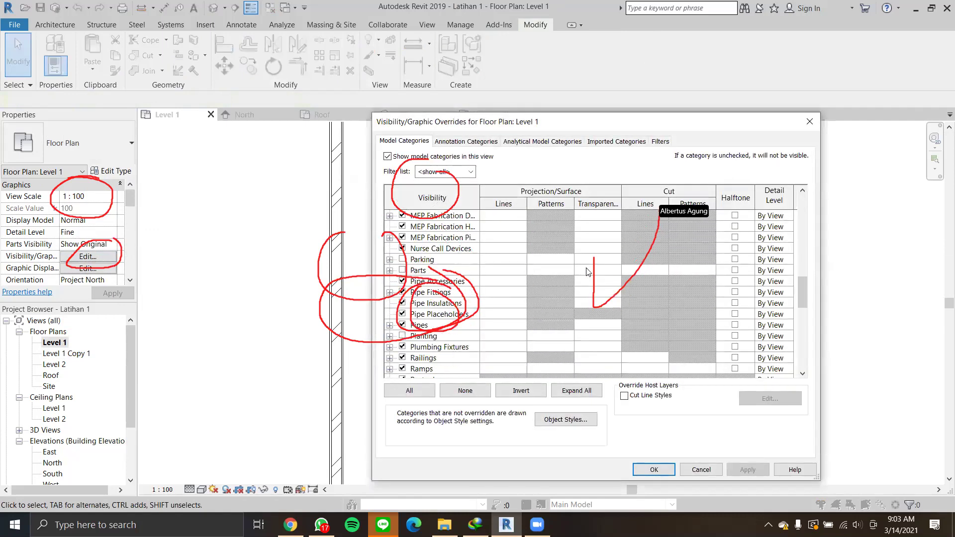
pyautogui.scroll(-2, 596, 278)
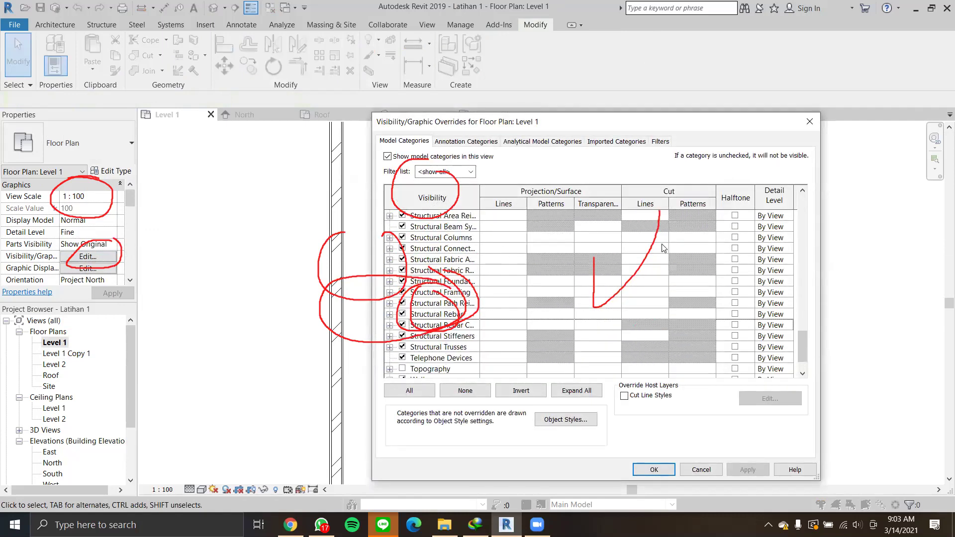
pyautogui.click(706, 240)
pyautogui.click(700, 239)
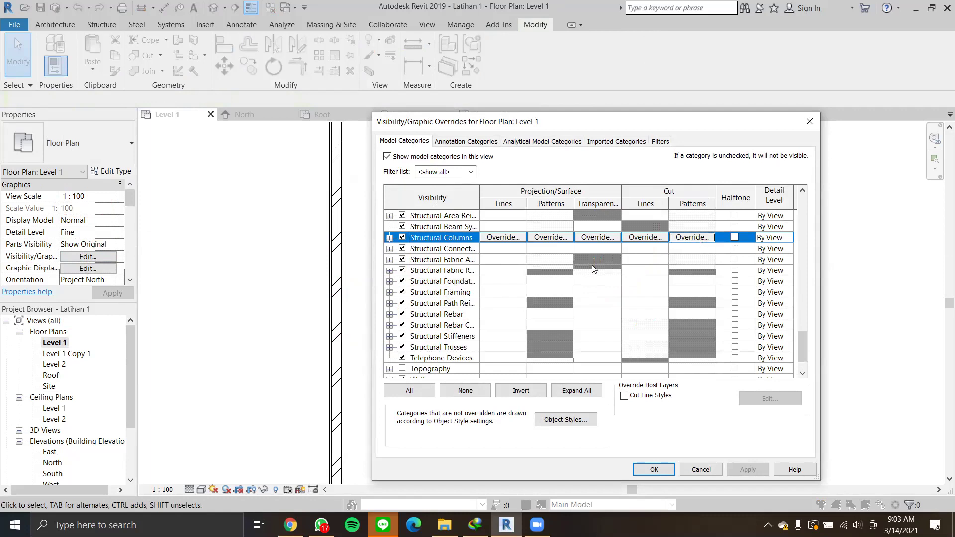
pyautogui.click(650, 262)
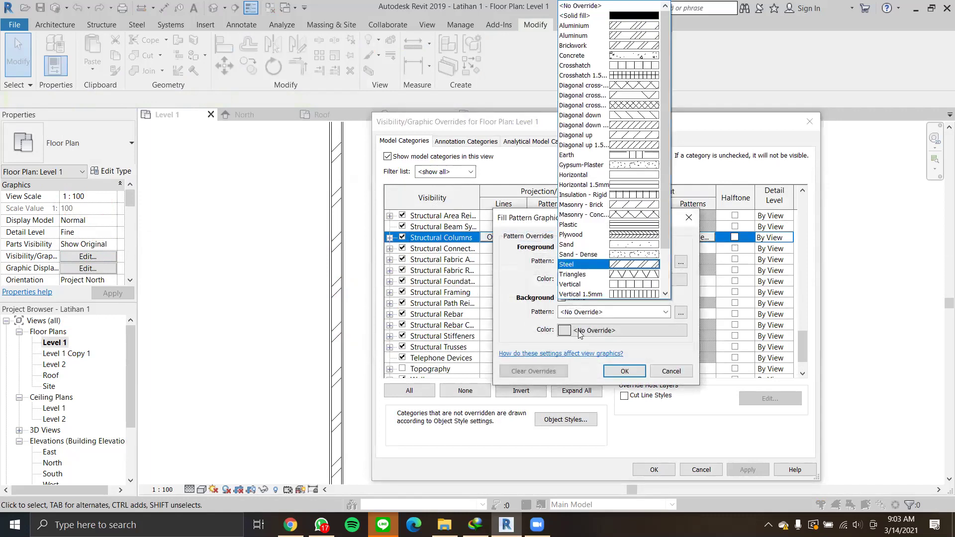
pyautogui.click(534, 279)
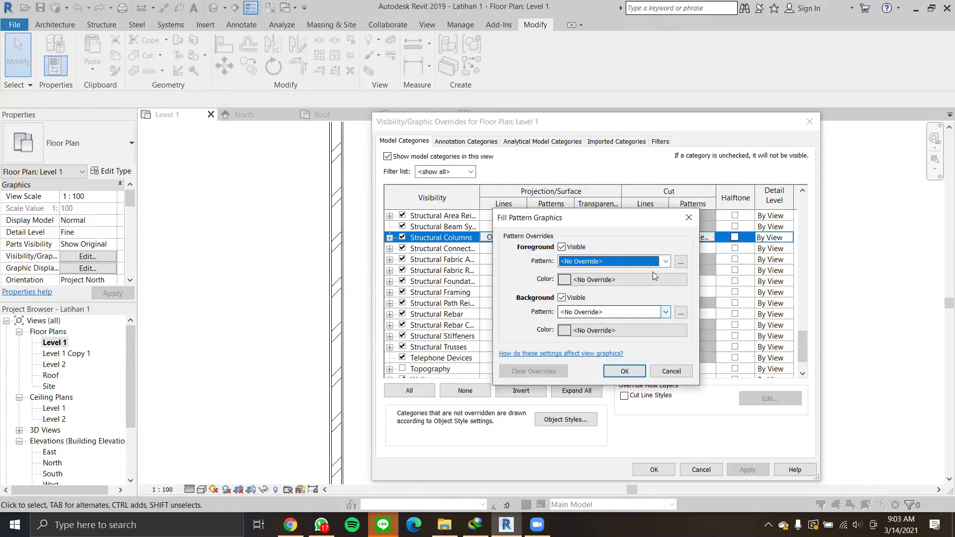
pyautogui.click(664, 263)
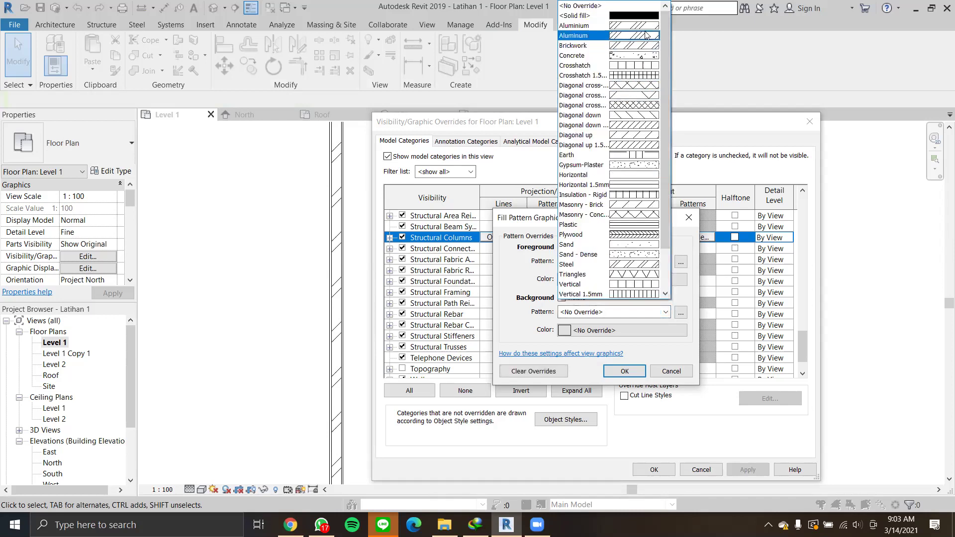
pyautogui.click(640, 16)
pyautogui.click(624, 371)
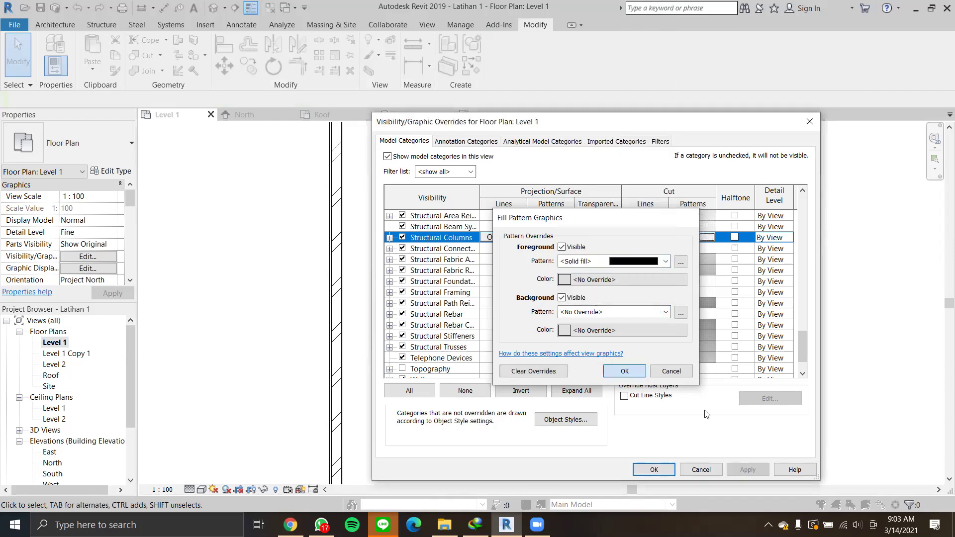
pyautogui.click(764, 469)
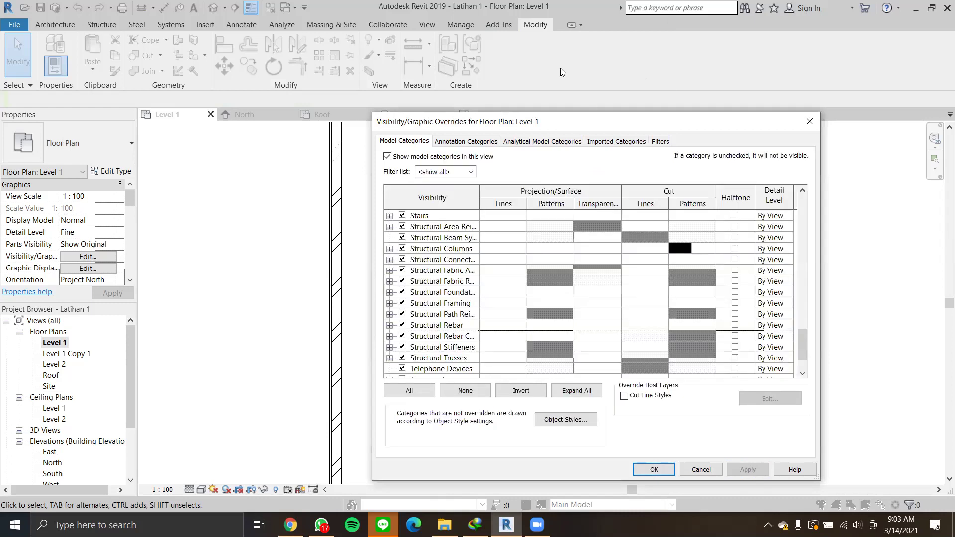
pyautogui.click(653, 470)
# Compare the column fills in the Level 1 Copy 1 plan with those in the original Level 1 plan.
pyautogui.doubleClick(78, 355)
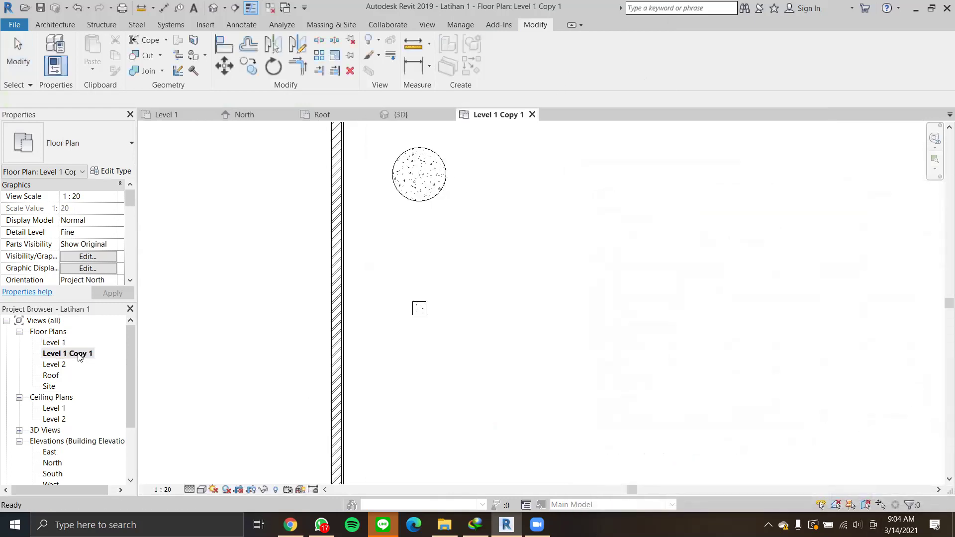
pyautogui.click(57, 343)
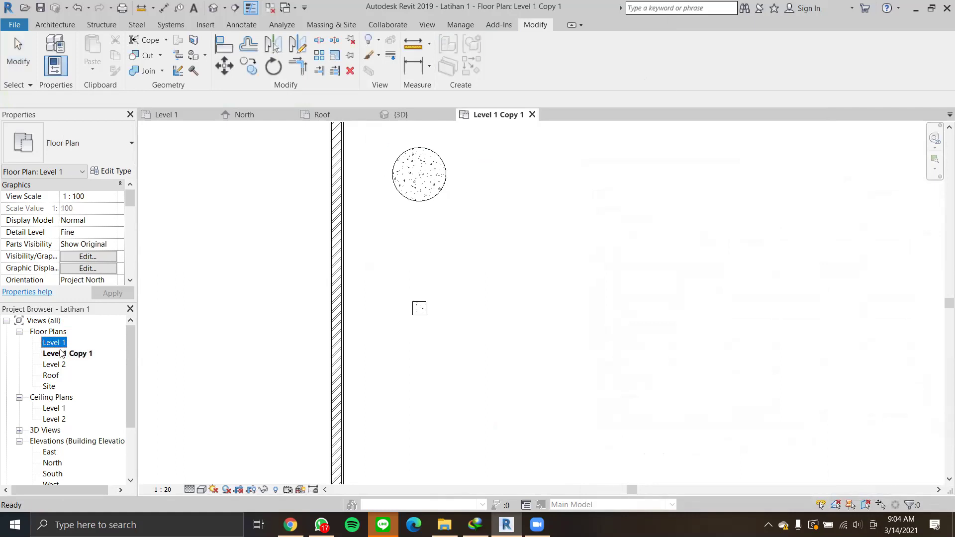
pyautogui.doubleClick(62, 344)
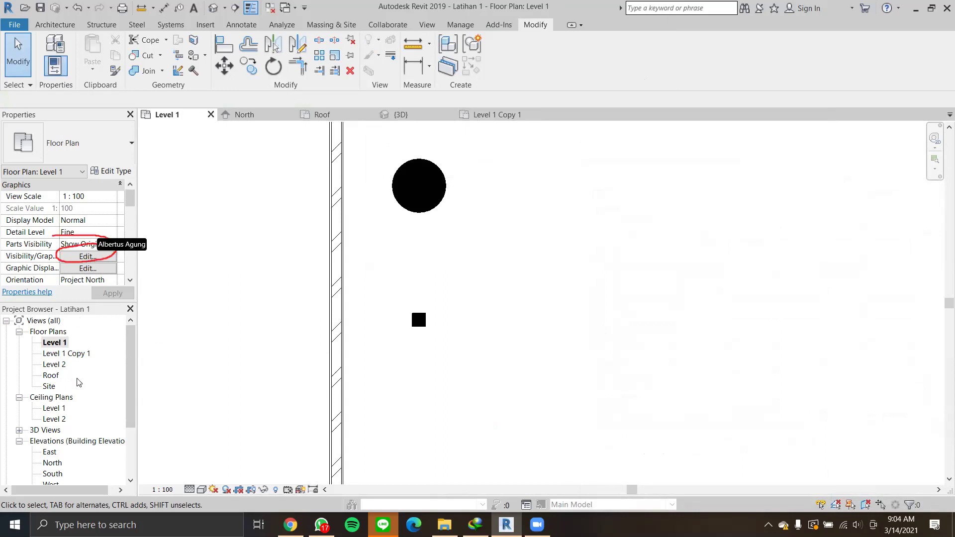
# Compare the view properties of Level 1 and Level 1 Copy 1, and open the Level 2 floor plan.
pyautogui.click(78, 357)
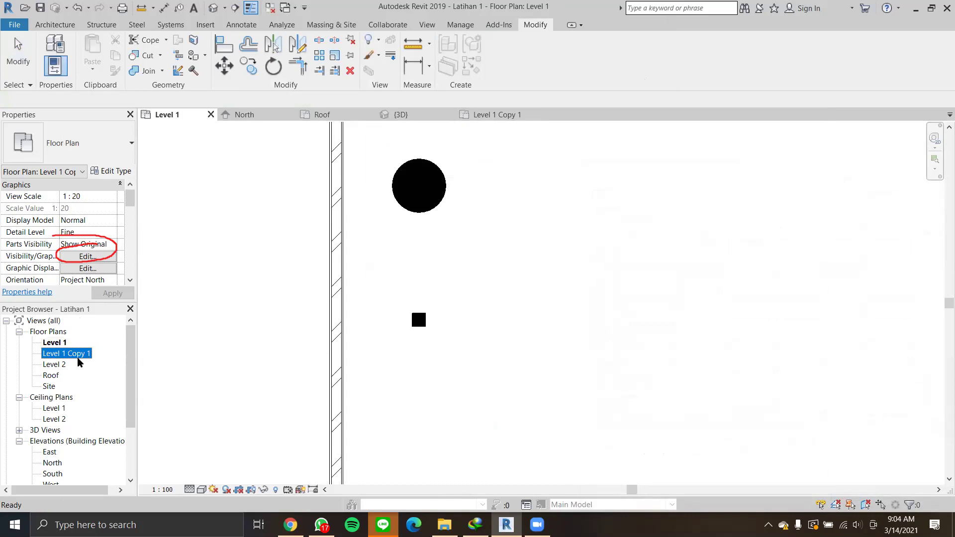
pyautogui.click(50, 343)
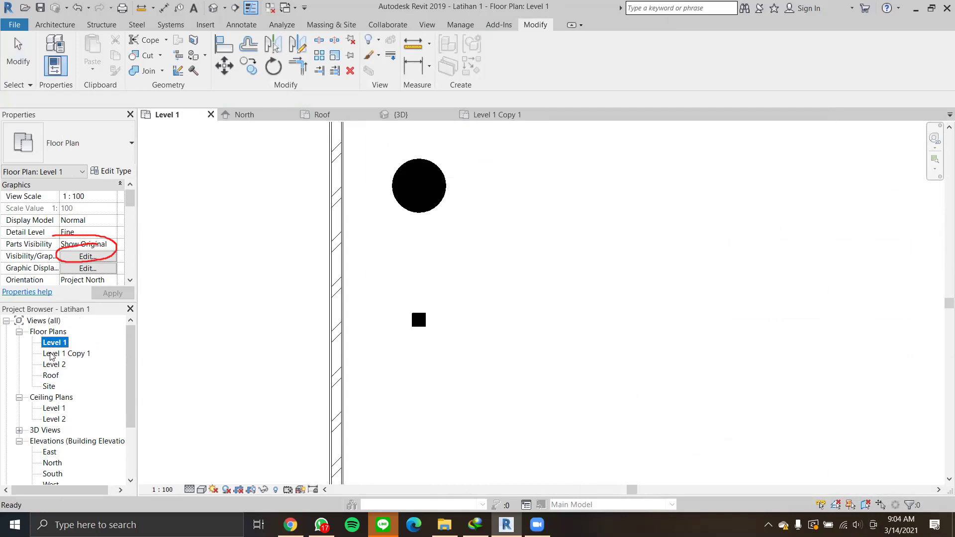
pyautogui.click(53, 354)
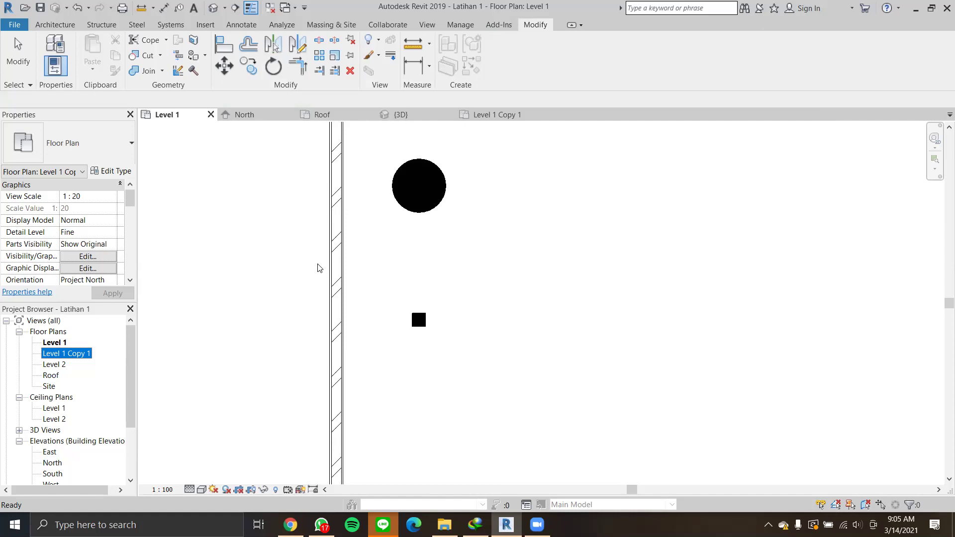
pyautogui.click(55, 344)
pyautogui.doubleClick(80, 353)
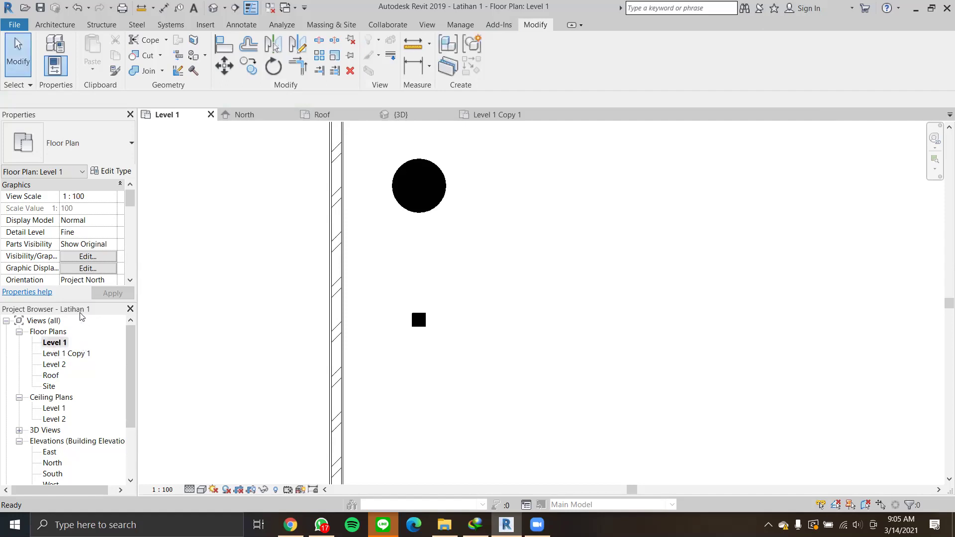
pyautogui.doubleClick(64, 366)
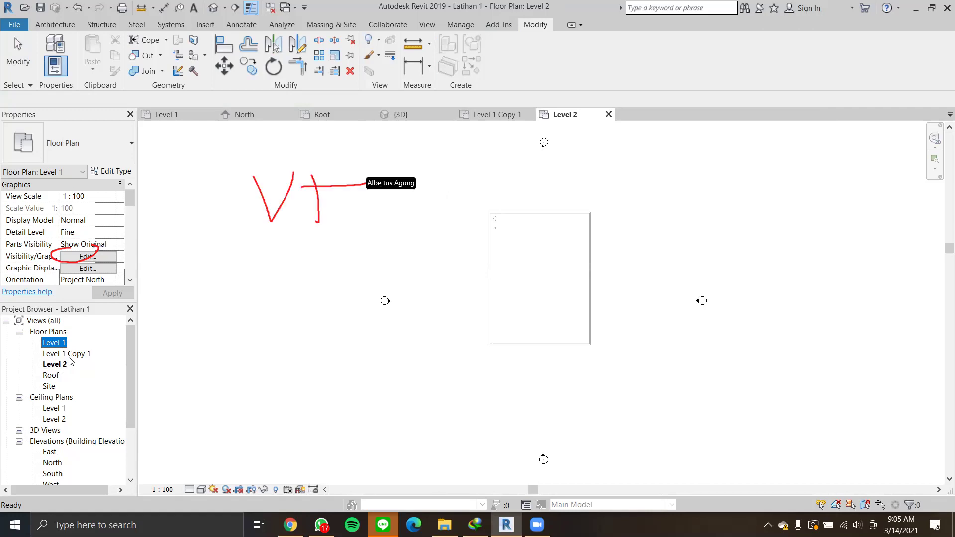
# Hide the Properties palette and open the Level 1 floor plan around the two columns at the wall corner.
pyautogui.press('v')
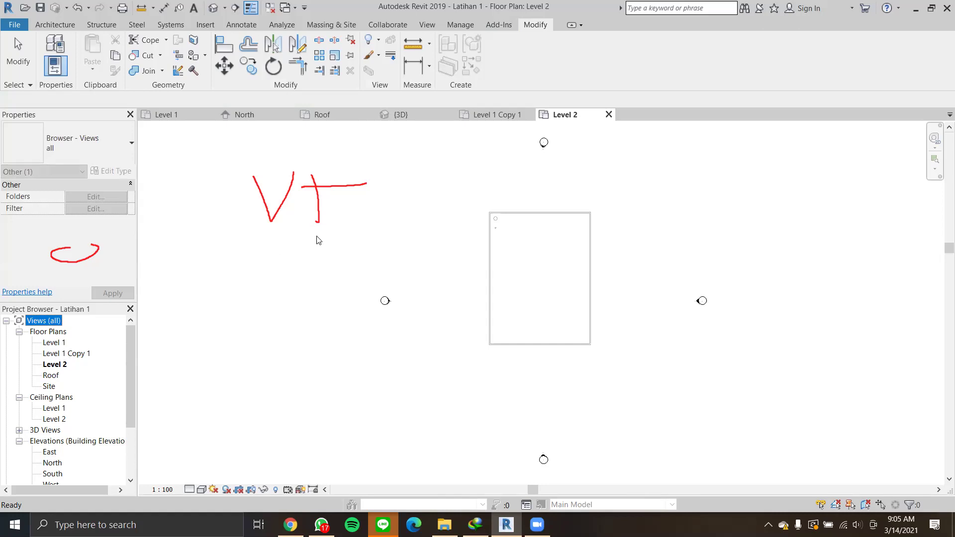
pyautogui.click(130, 114)
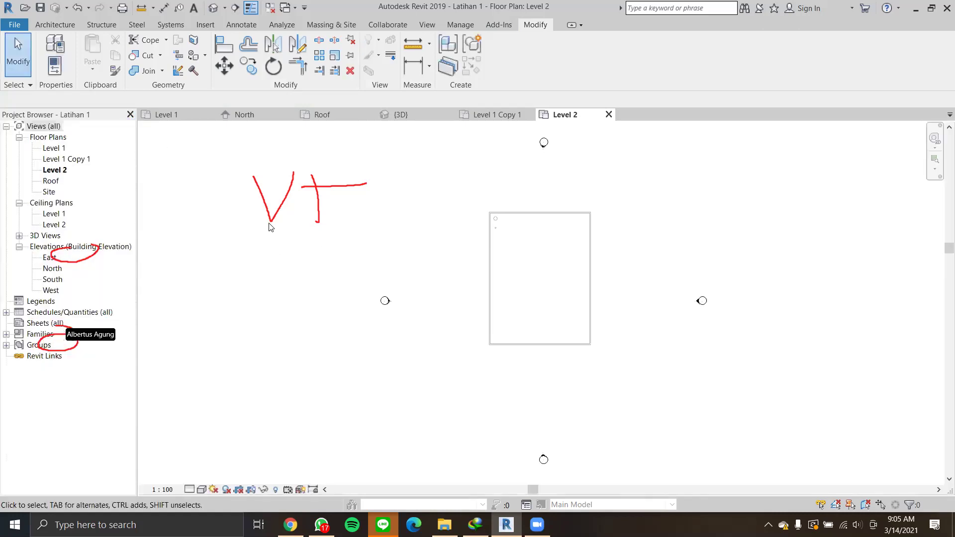
pyautogui.doubleClick(52, 148)
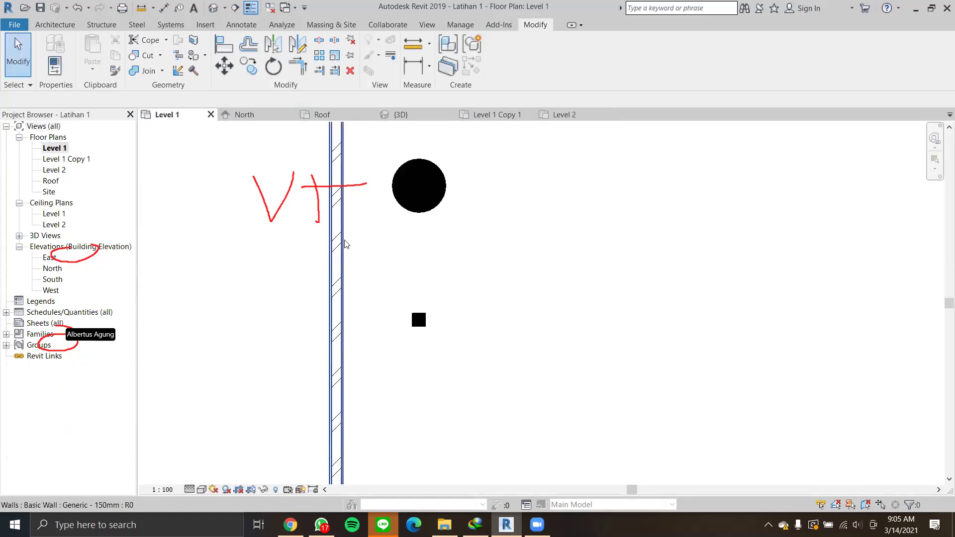
pyautogui.scroll(-3, 377, 249)
pyautogui.moveTo(377, 249); pyautogui.dragTo(431, 269, button='middle')
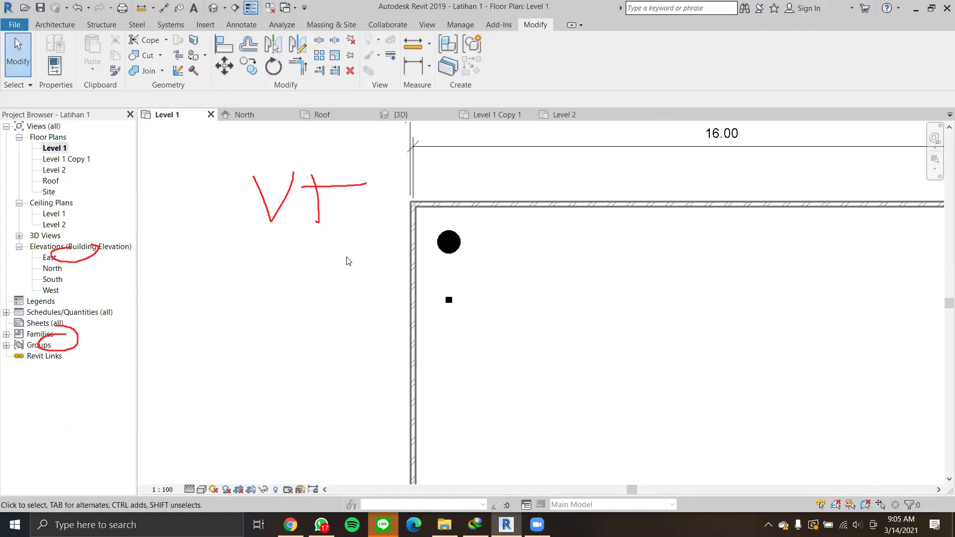
# Show the Properties palette again through the user interface settings.
pyautogui.click(431, 28)
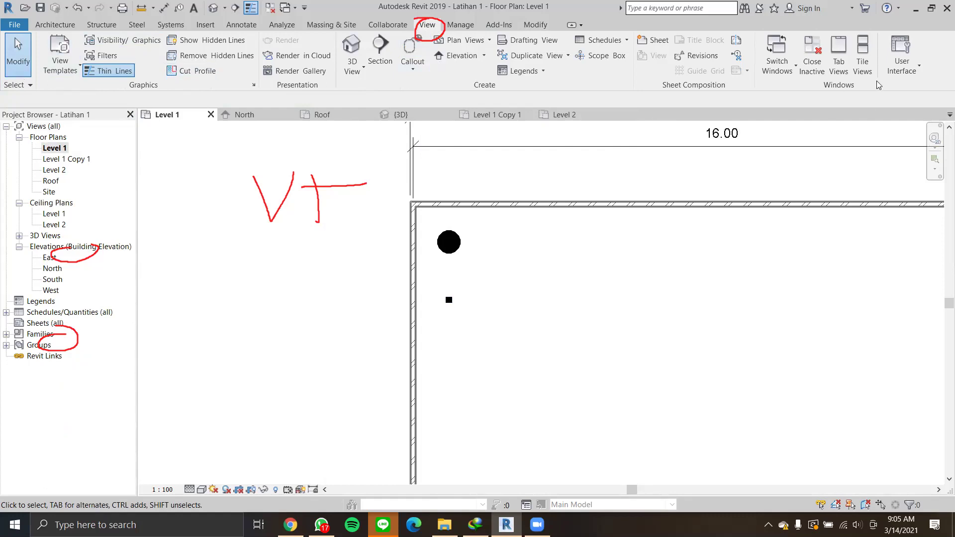
pyautogui.click(906, 73)
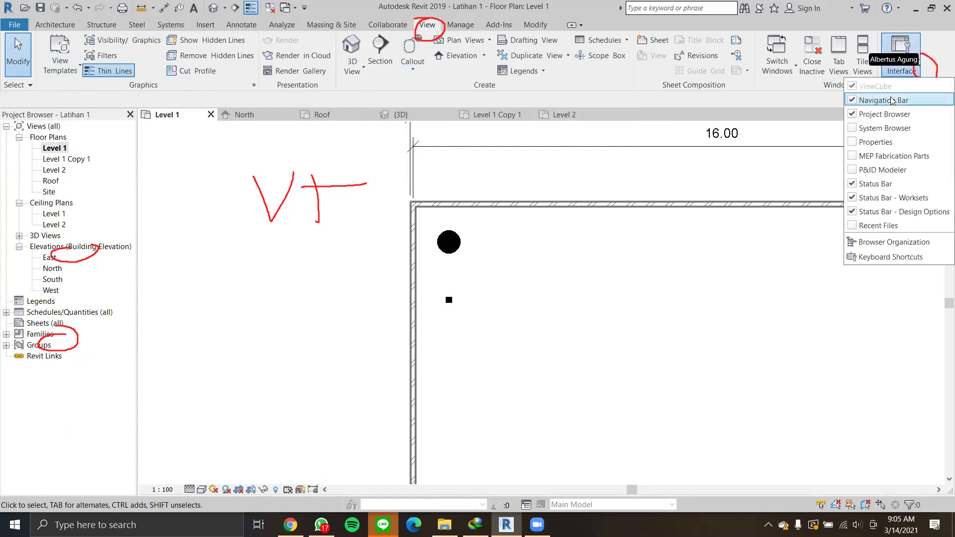
pyautogui.click(864, 142)
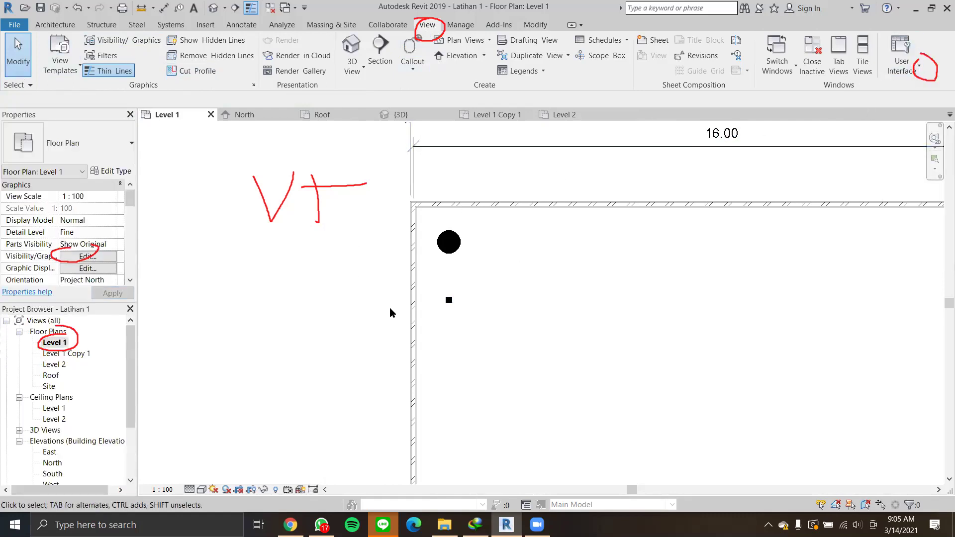
pyautogui.press('Escape')
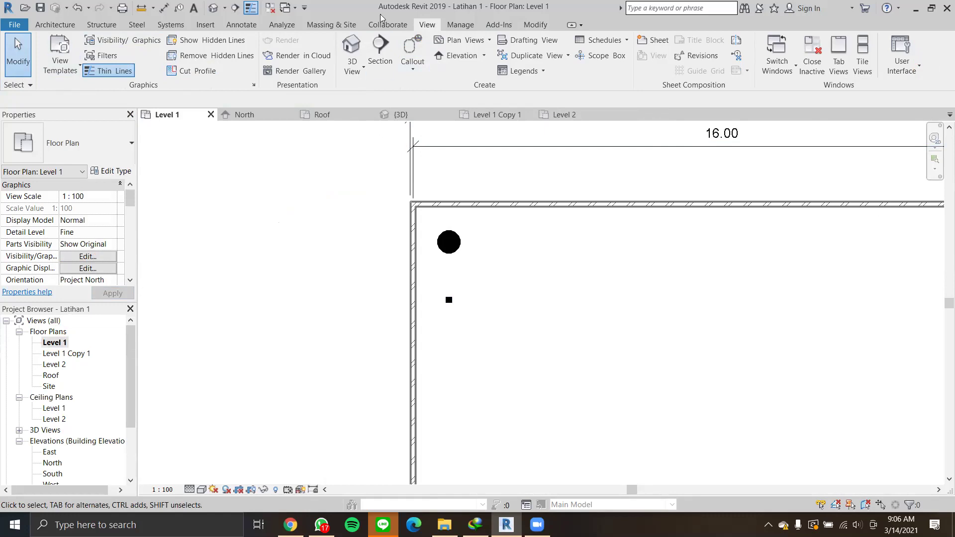
# Open the view template assignment for Level 1, filter the templates by Architectural discipline and select Architectural Plan.
pyautogui.scroll(-9, 94, 230)
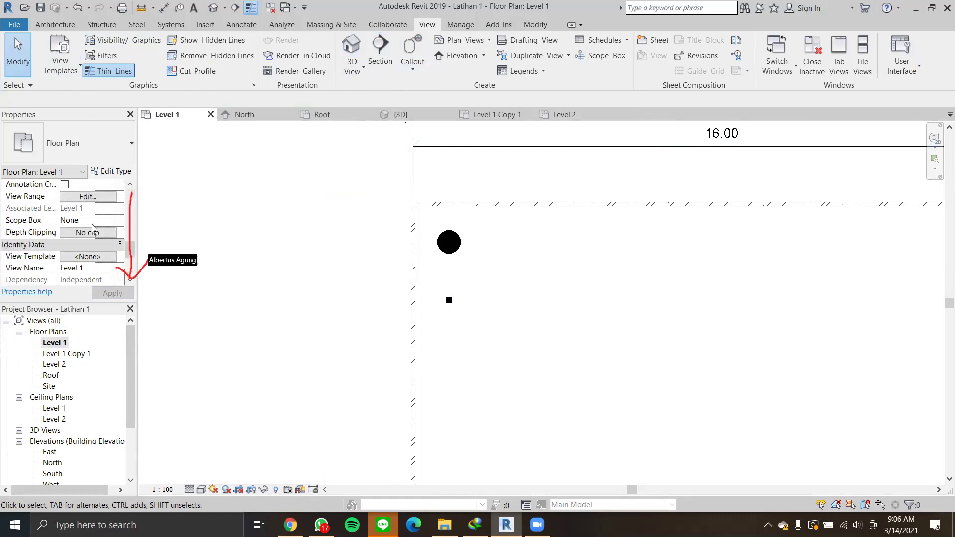
pyautogui.scroll(3, 118, 219)
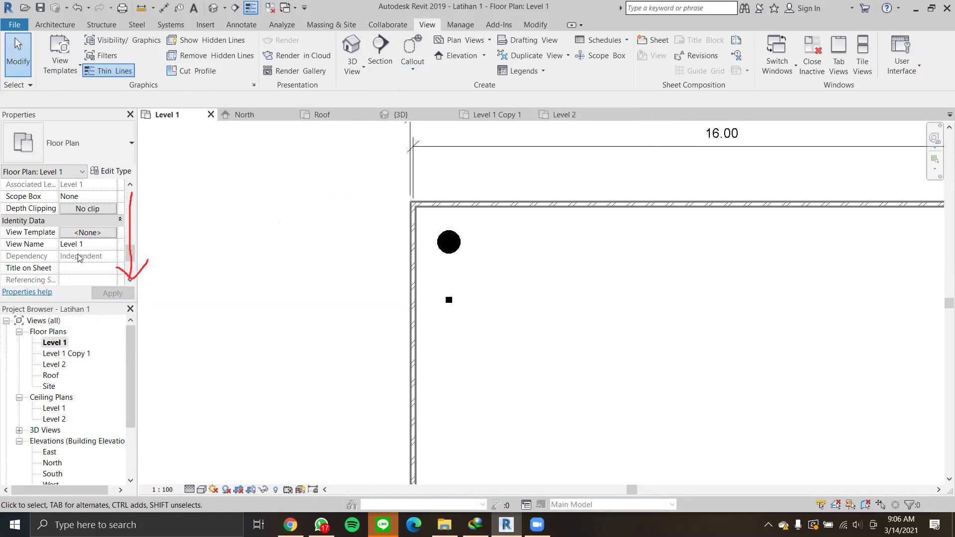
pyautogui.click(88, 232)
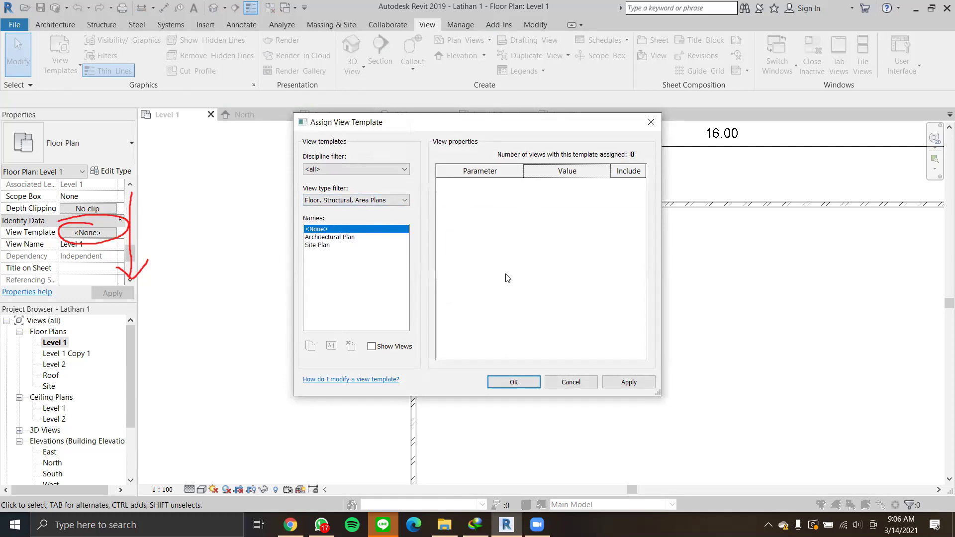
pyautogui.click(404, 170)
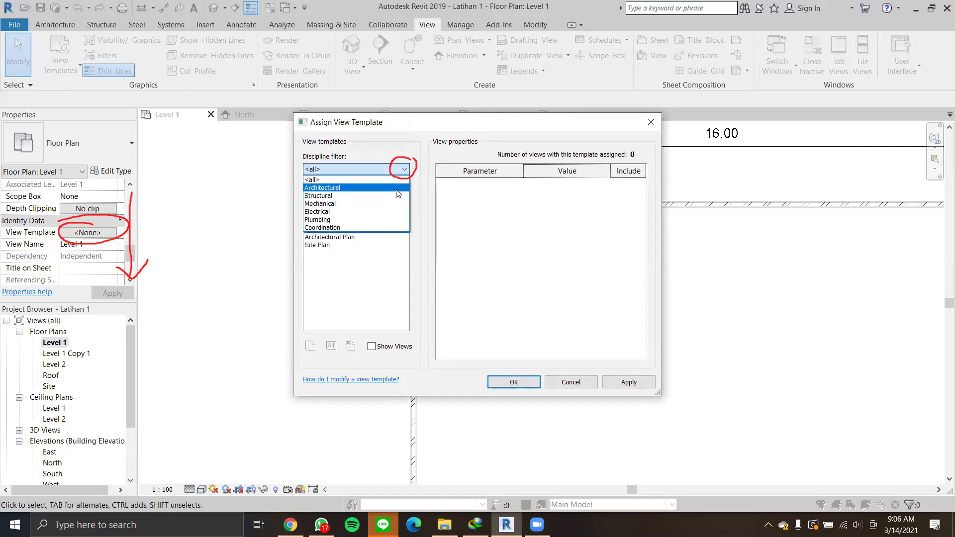
pyautogui.click(397, 189)
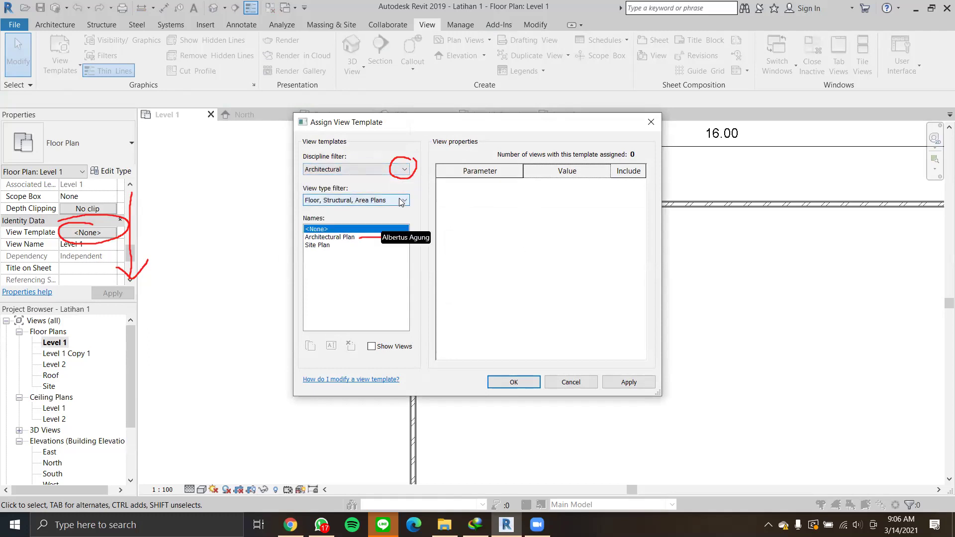
pyautogui.click(393, 237)
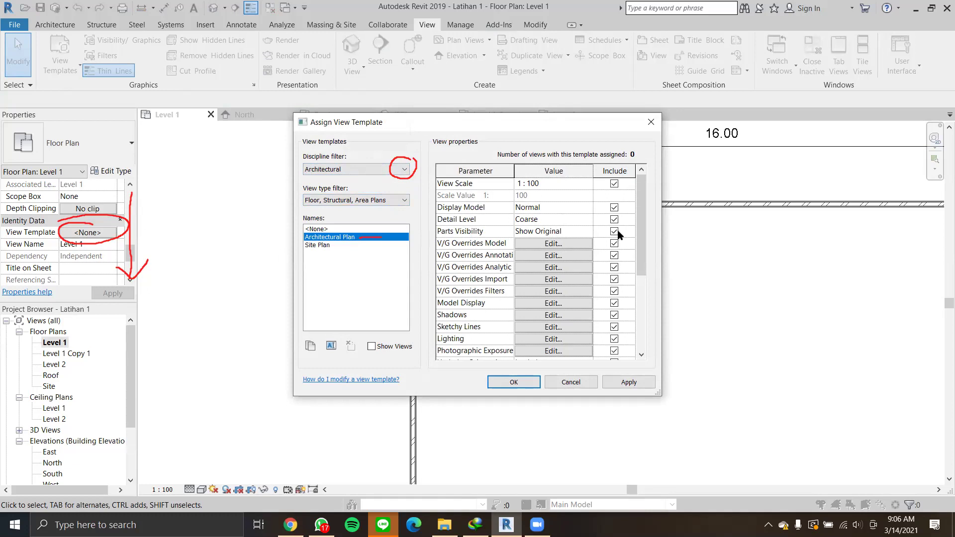
# Duplicate the Architectural Plan view template under the name "Denah 1 100" and keep it selected.
pyautogui.click(311, 347)
pyautogui.click(474, 255)
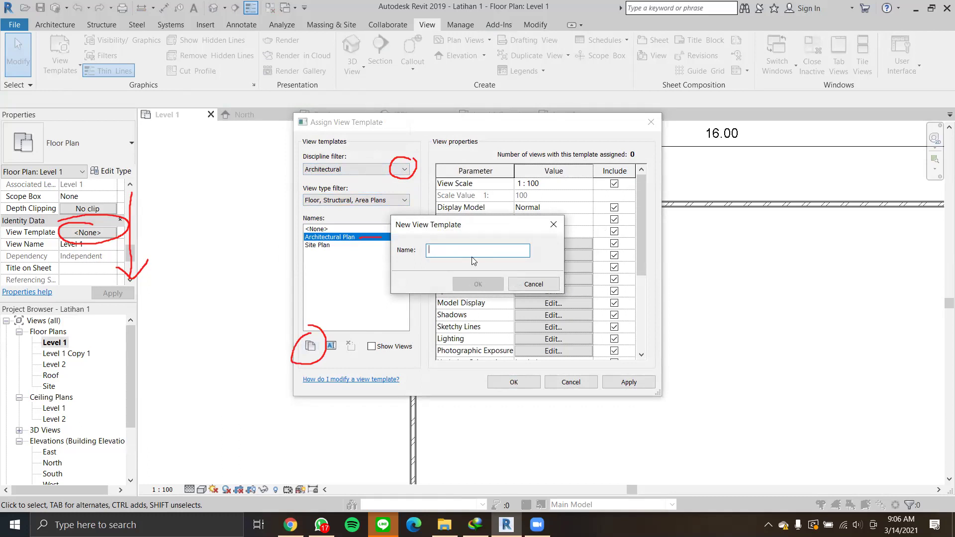
pyautogui.write('Arc')
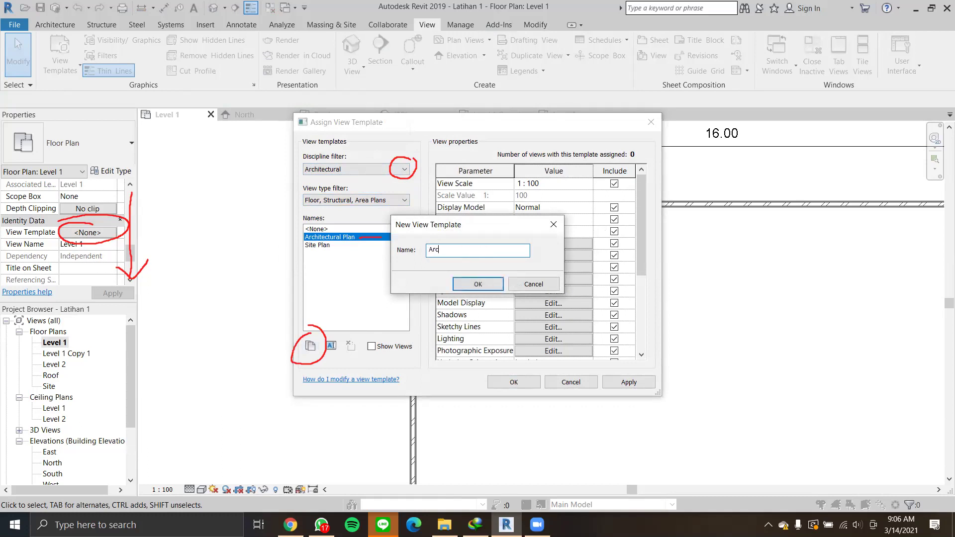
pyautogui.press('BackSpace')
pyautogui.write('De')
pyautogui.write('nah 1:100')
pyautogui.press('Return')
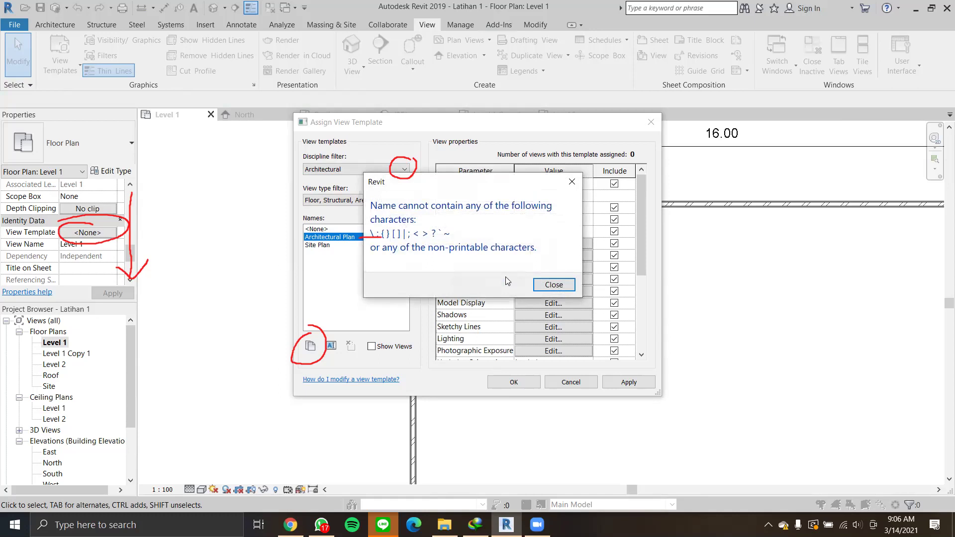
pyautogui.press('Return')
pyautogui.press('Left')
pyautogui.press('Left')
pyautogui.press('Left')
pyautogui.press('BackSpace')
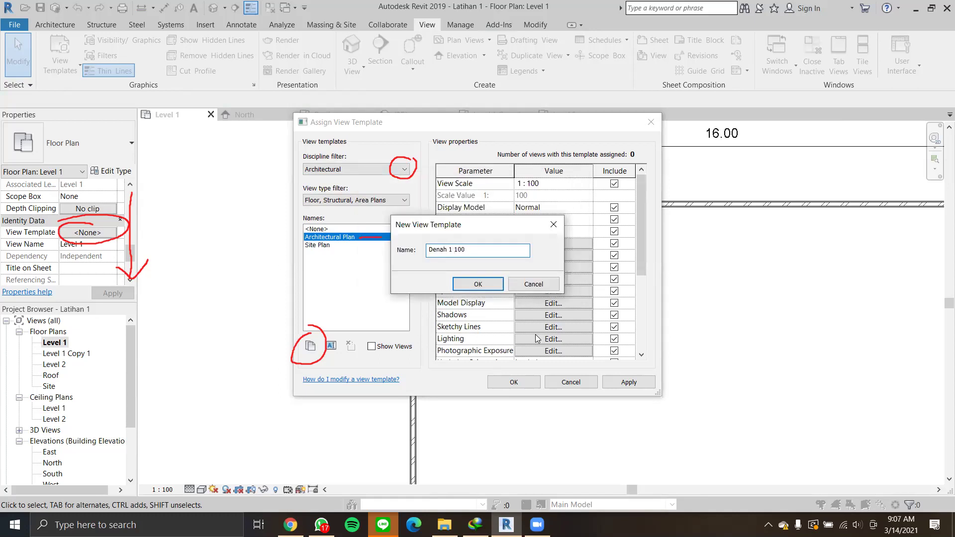
pyautogui.click(486, 283)
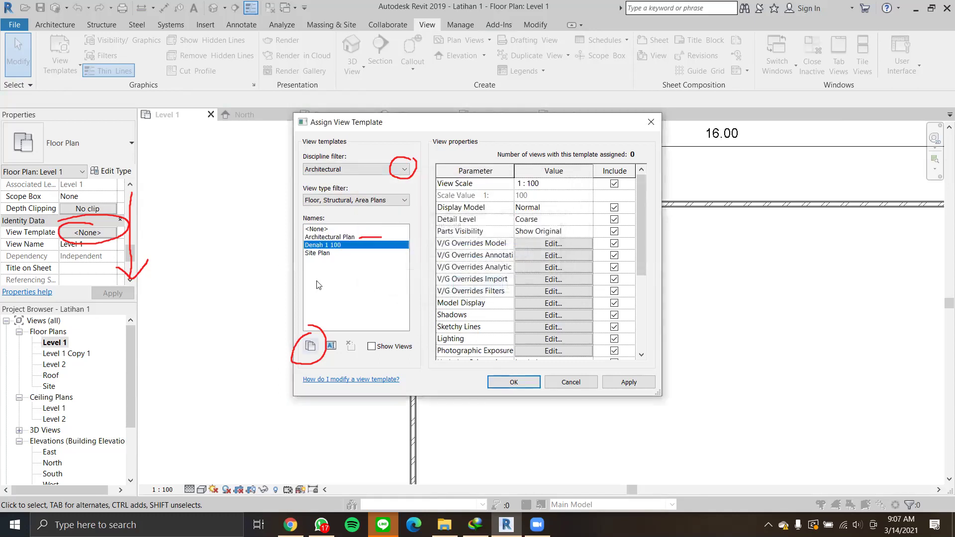
pyautogui.click(332, 253)
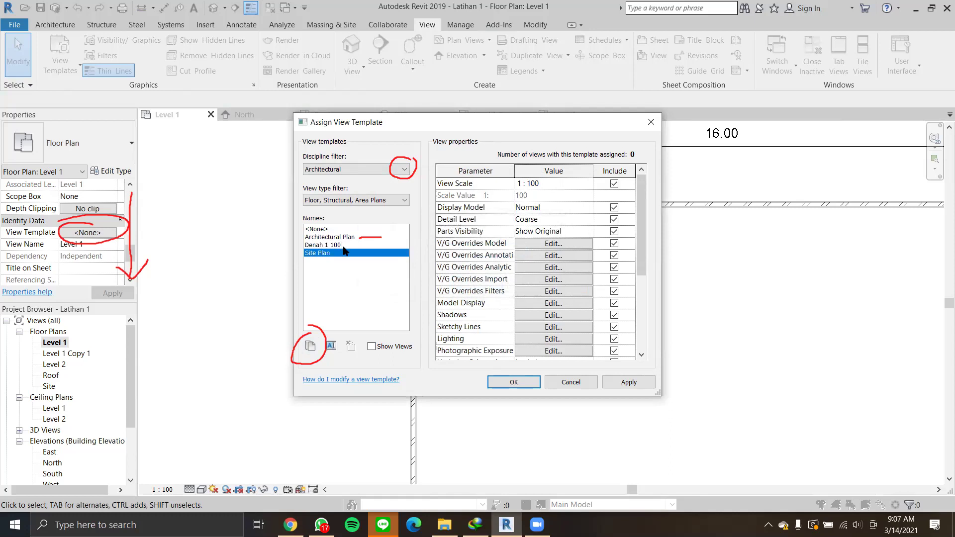
pyautogui.click(343, 246)
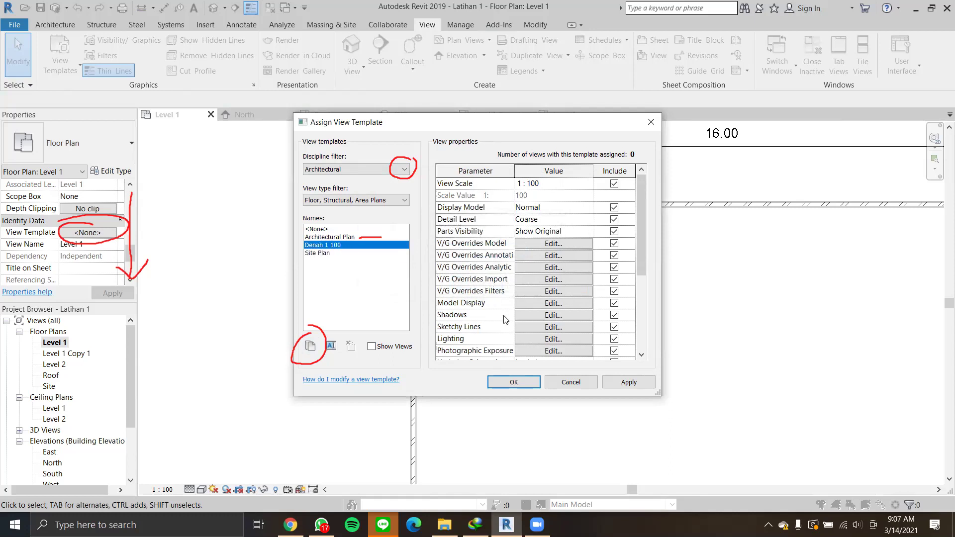
# In the Denah 1 100 template's model overrides, set the Structural Columns foreground cut pattern to solid fill.
pyautogui.click(539, 244)
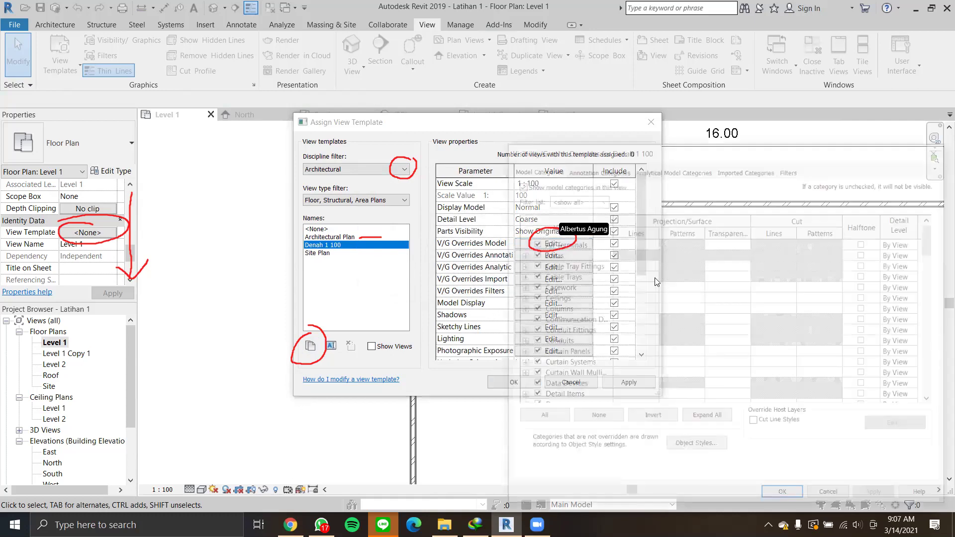
pyautogui.scroll(-10, 655, 277)
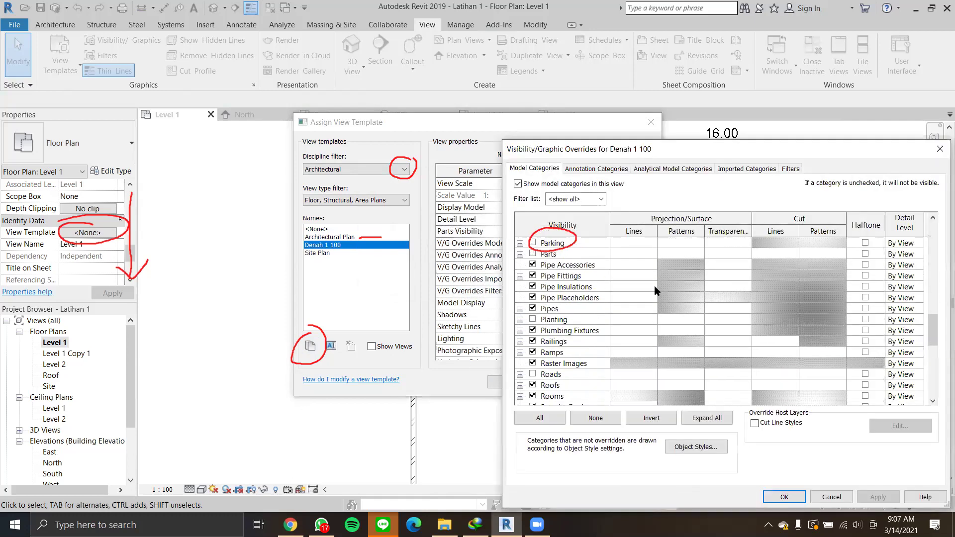
pyautogui.scroll(1, 736, 322)
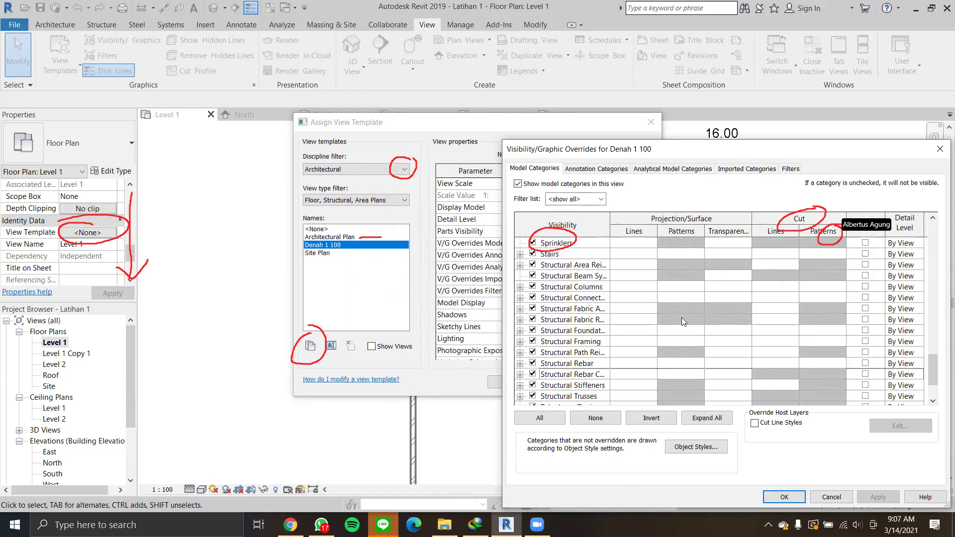
pyautogui.click(831, 288)
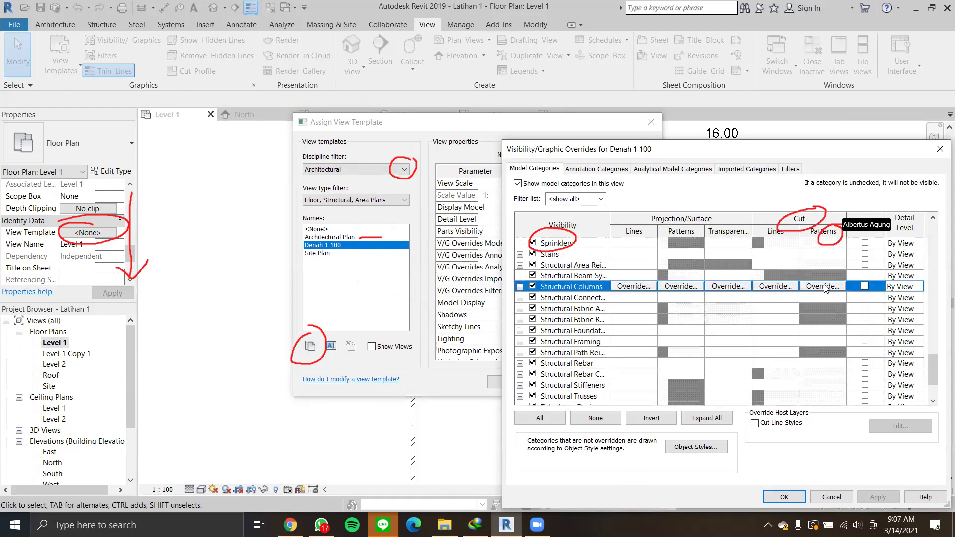
pyautogui.click(832, 287)
pyautogui.click(796, 288)
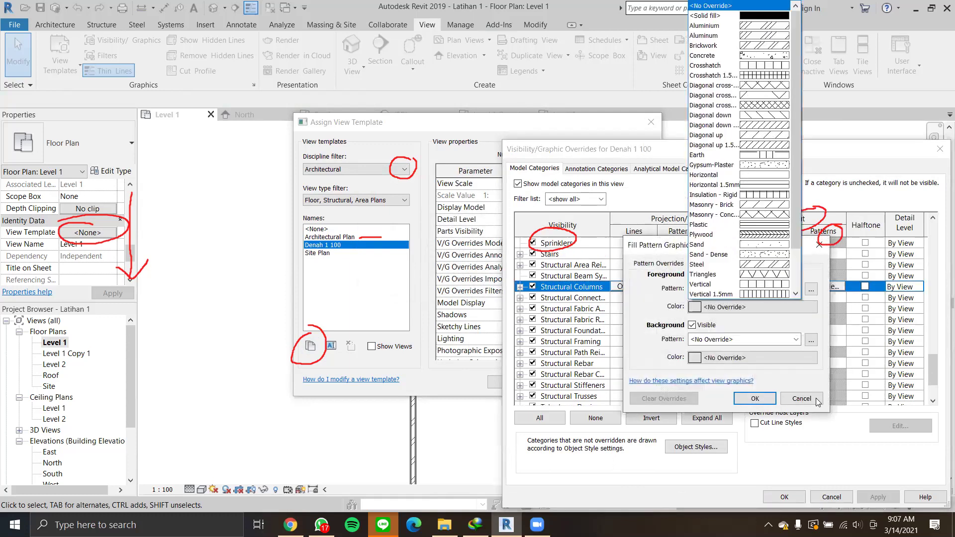
pyautogui.click(769, 16)
pyautogui.click(769, 401)
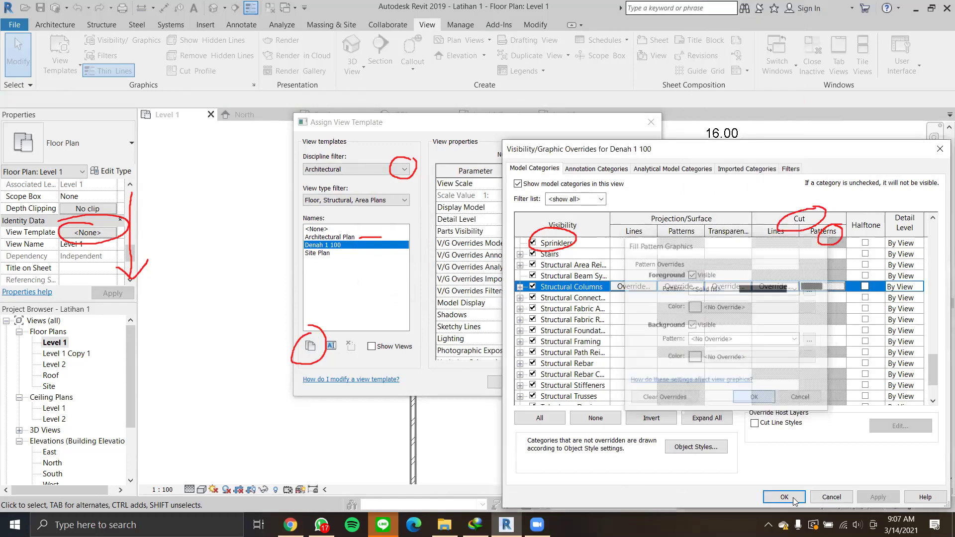
pyautogui.click(786, 496)
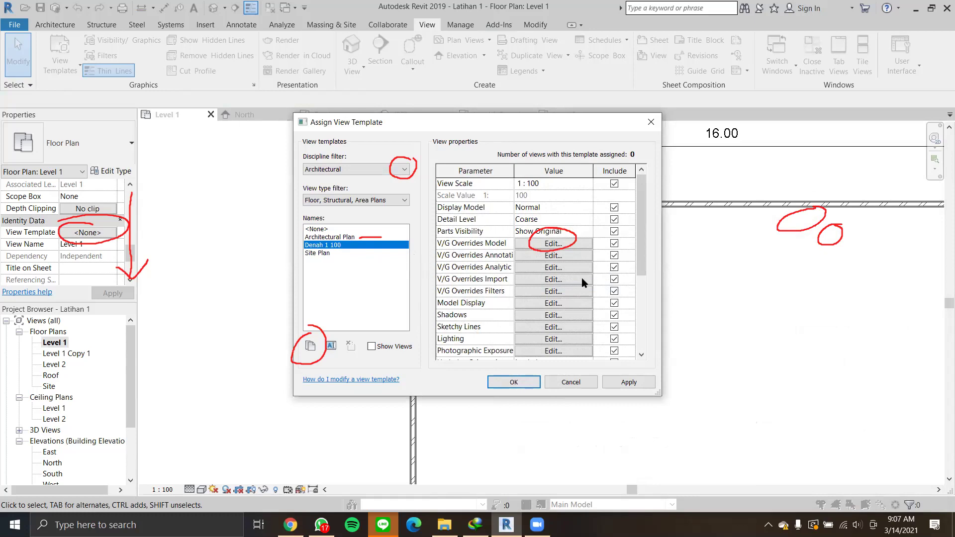
# Assign the Denah 1 100 view template to the Level 1 and Level 2 floor plans.
pyautogui.scroll(-1, 557, 270)
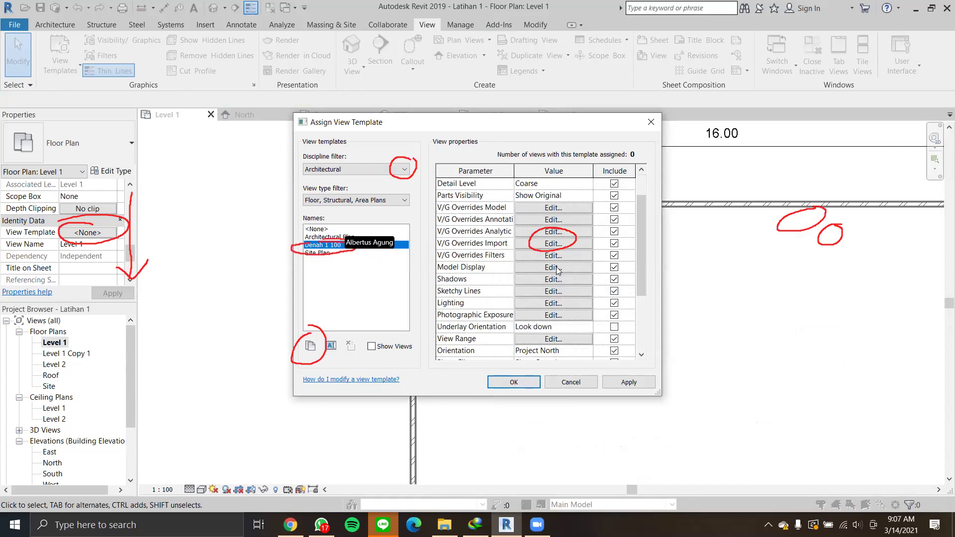
pyautogui.click(502, 385)
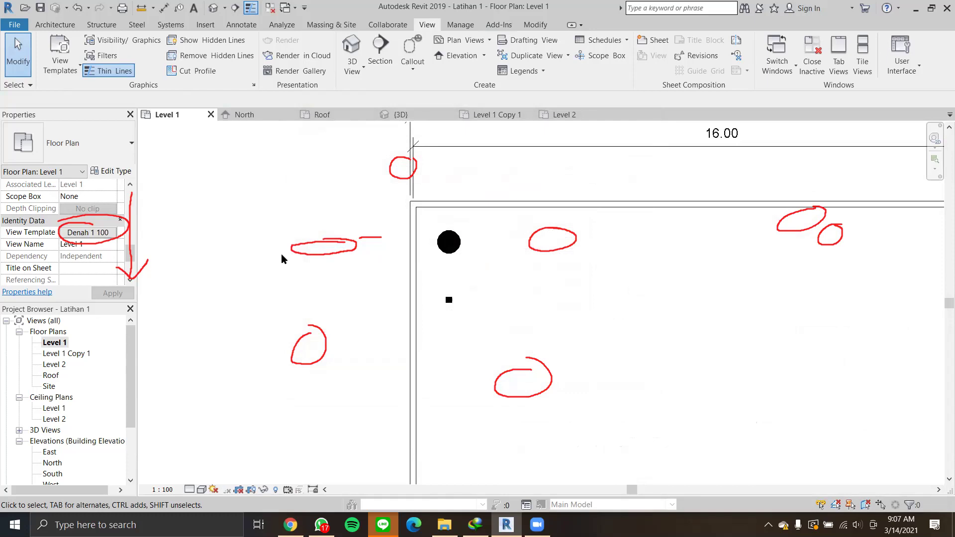
pyautogui.click(61, 365)
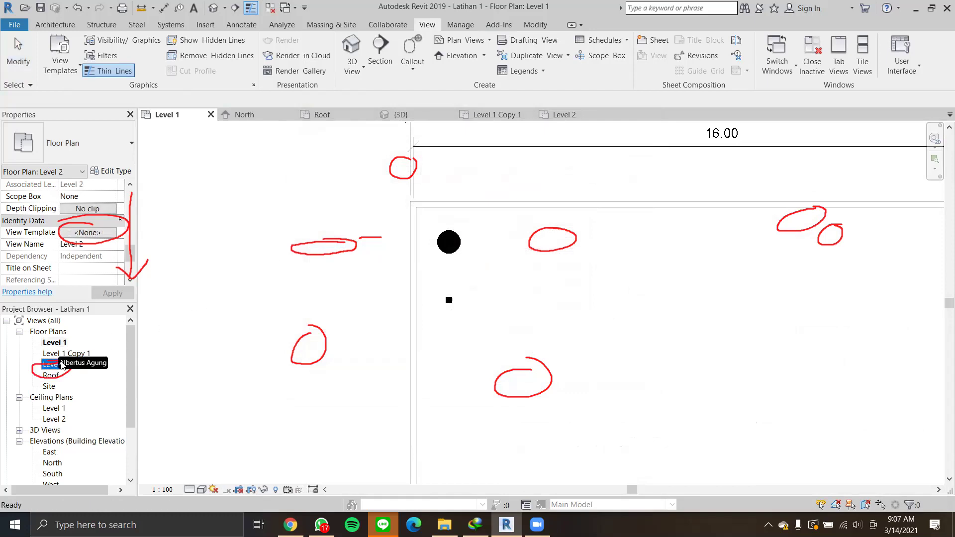
pyautogui.doubleClick(61, 365)
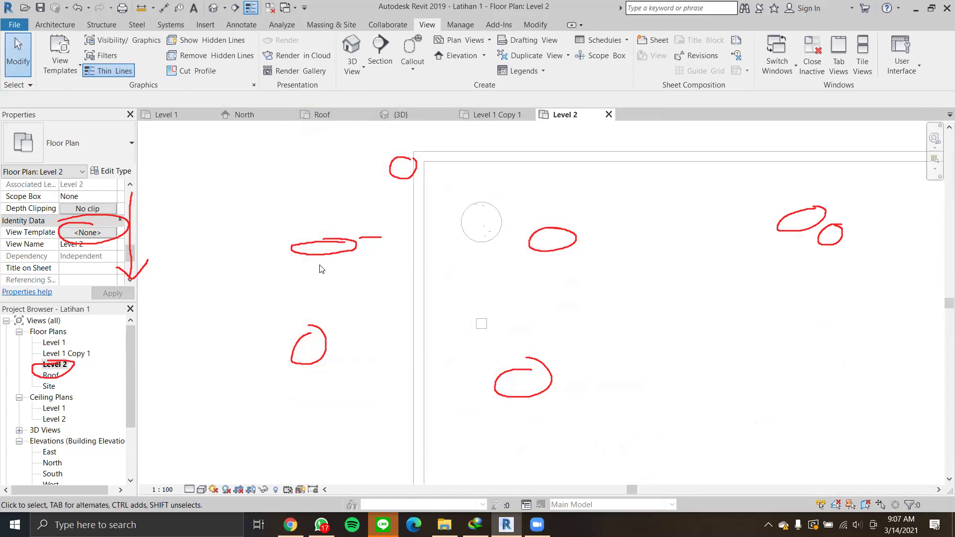
pyautogui.click(87, 232)
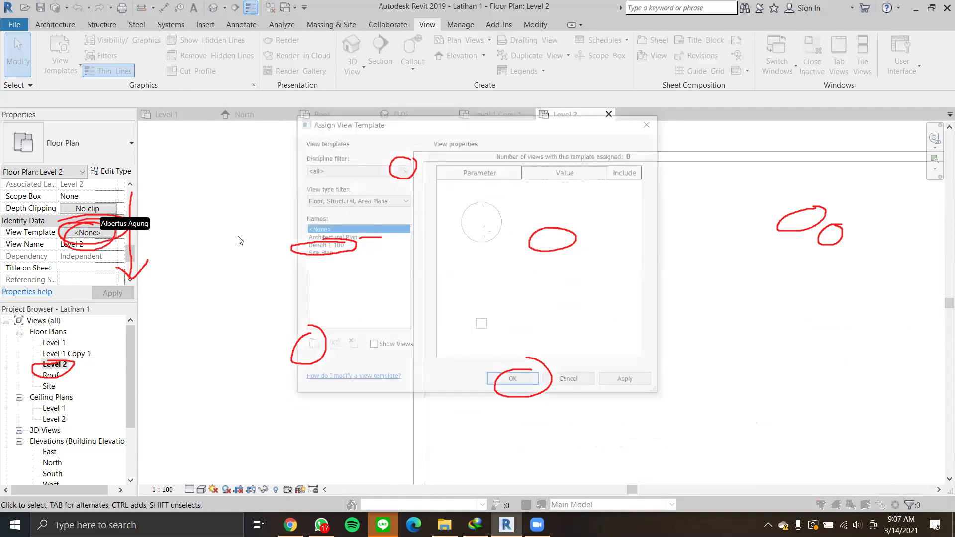
pyautogui.click(335, 245)
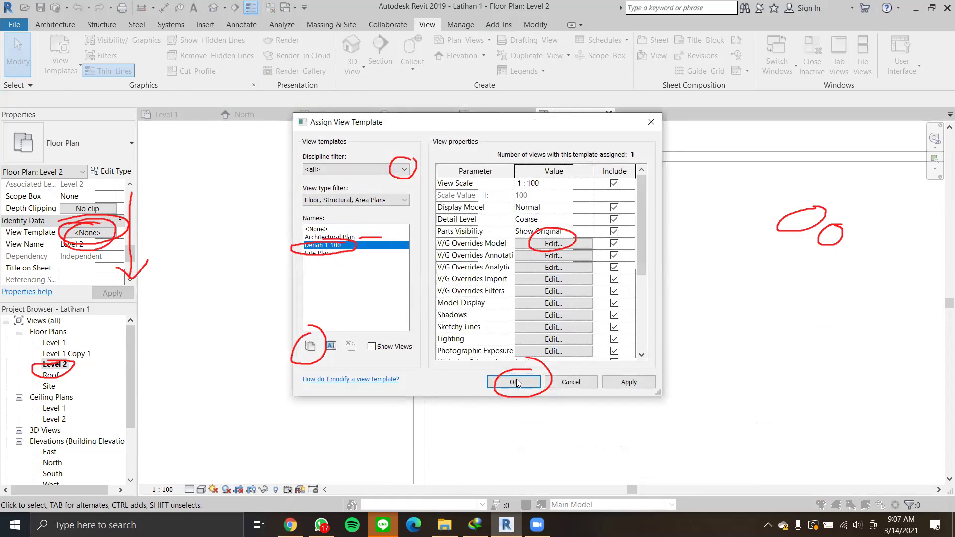
pyautogui.press('Return')
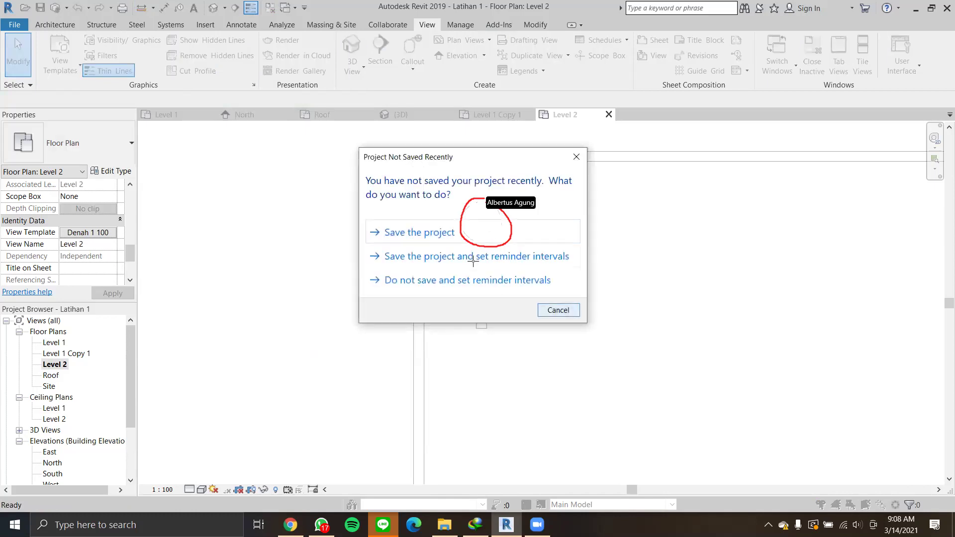
# Place two 450 x 600 mm rectangular concrete structural columns inside the wall corner on Level 2.
pyautogui.click(477, 256)
pyautogui.press('c')
pyautogui.press('l')
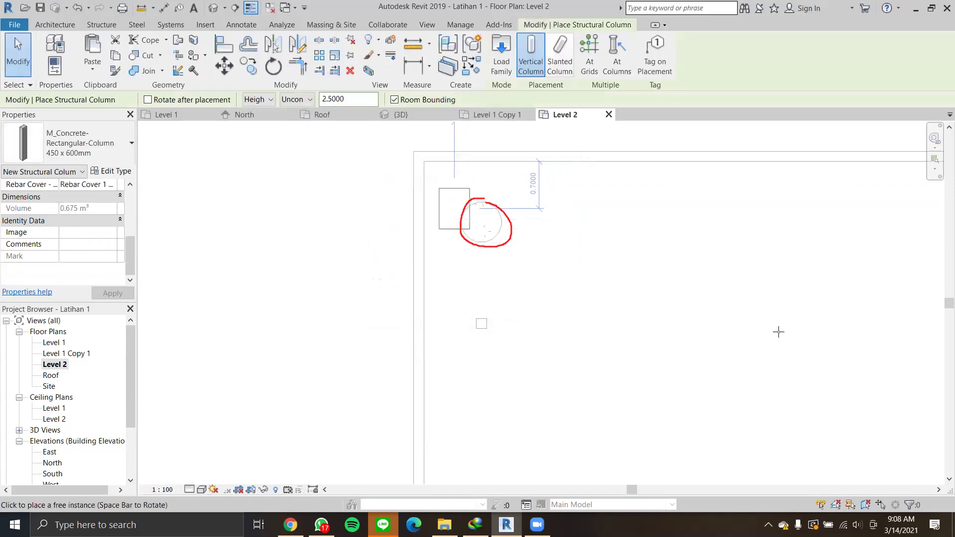
pyautogui.click(454, 208)
pyautogui.click(549, 276)
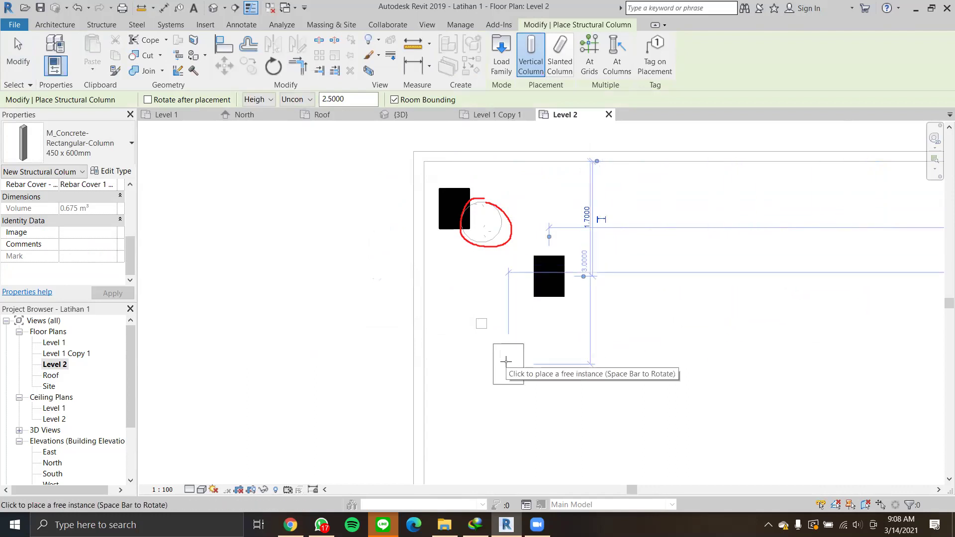
pyautogui.press('Escape')
pyautogui.press('Escape')
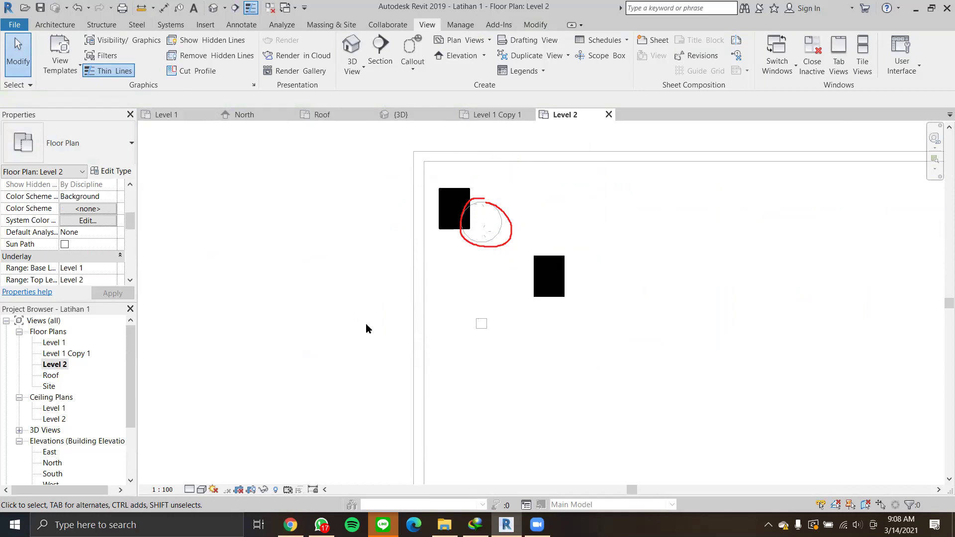
# Try the Denah 1 100 view template on the Level 1 Copy 1 floor plan and undo the assignment.
pyautogui.doubleClick(62, 376)
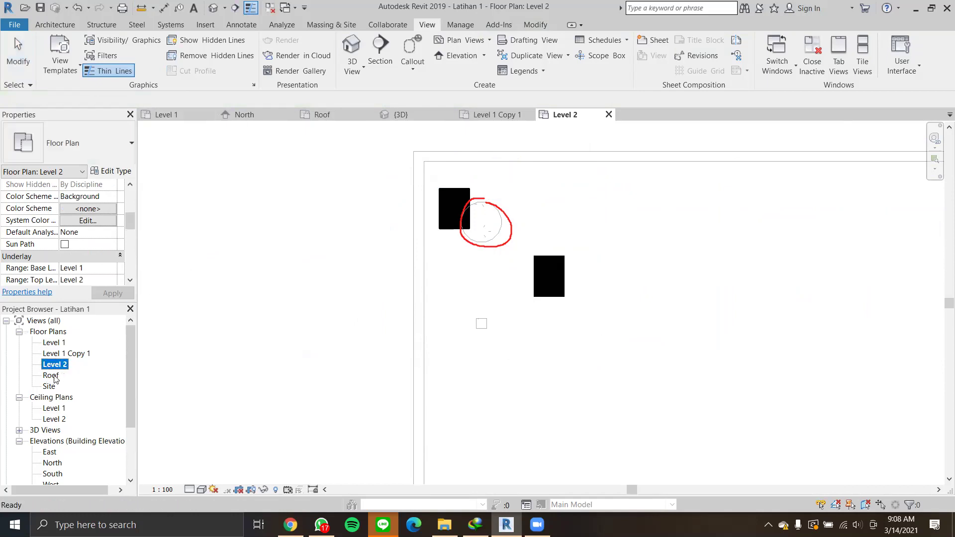
pyautogui.click(72, 354)
pyautogui.doubleClick(72, 354)
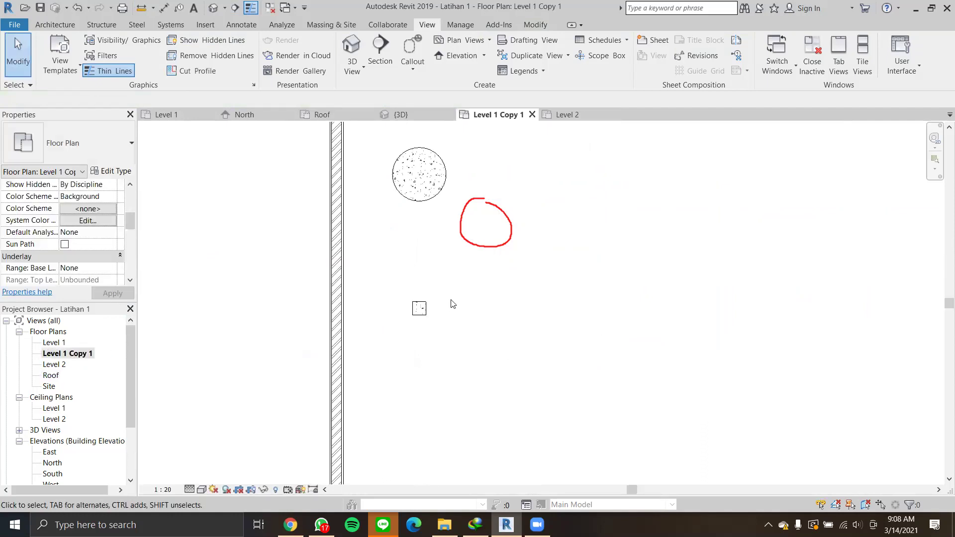
pyautogui.moveTo(473, 299); pyautogui.dragTo(467, 336, button='middle')
pyautogui.scroll(2, 389, 224)
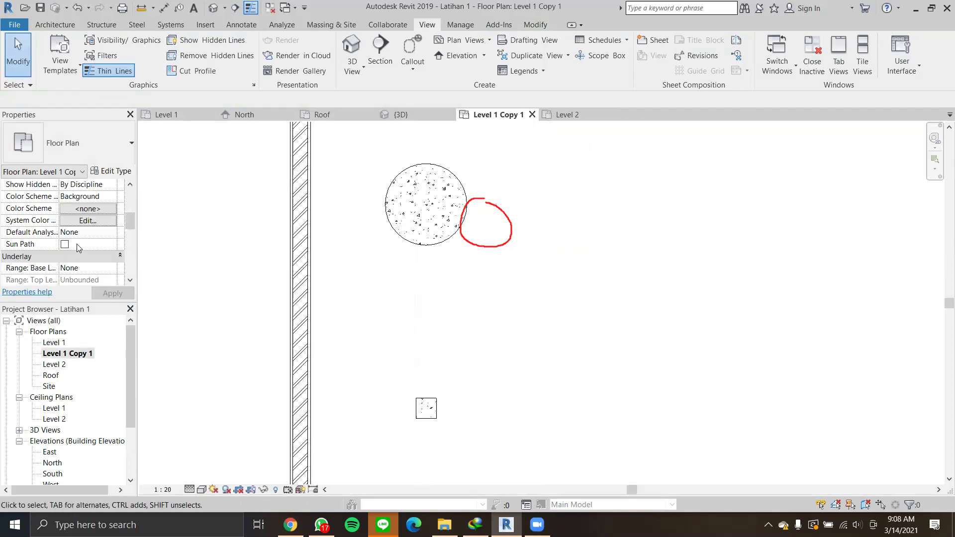
pyautogui.scroll(5, 80, 224)
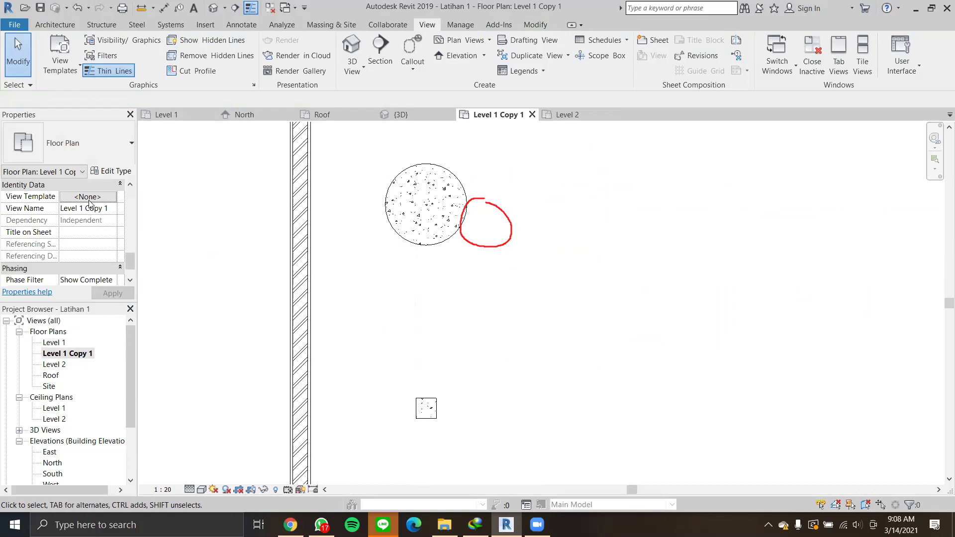
pyautogui.click(87, 196)
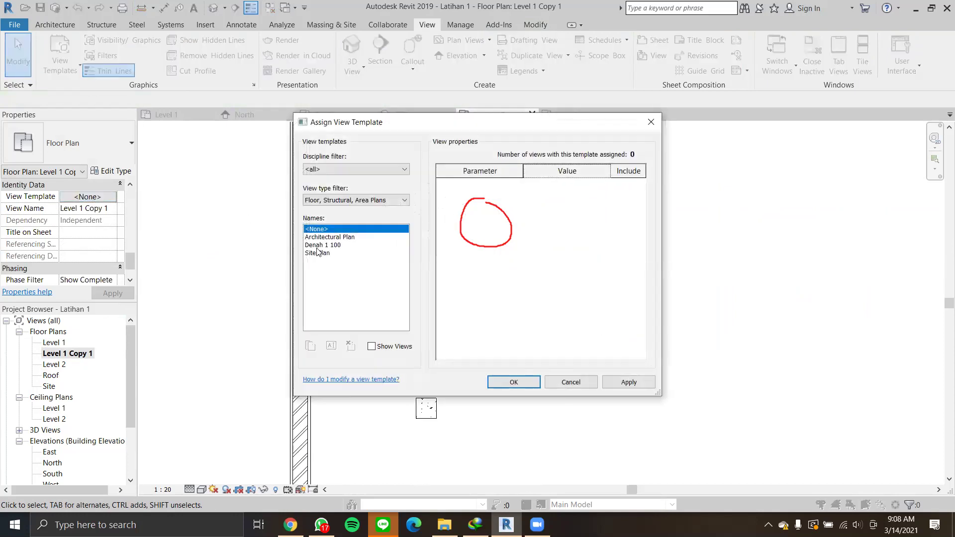
pyautogui.click(324, 245)
pyautogui.click(534, 382)
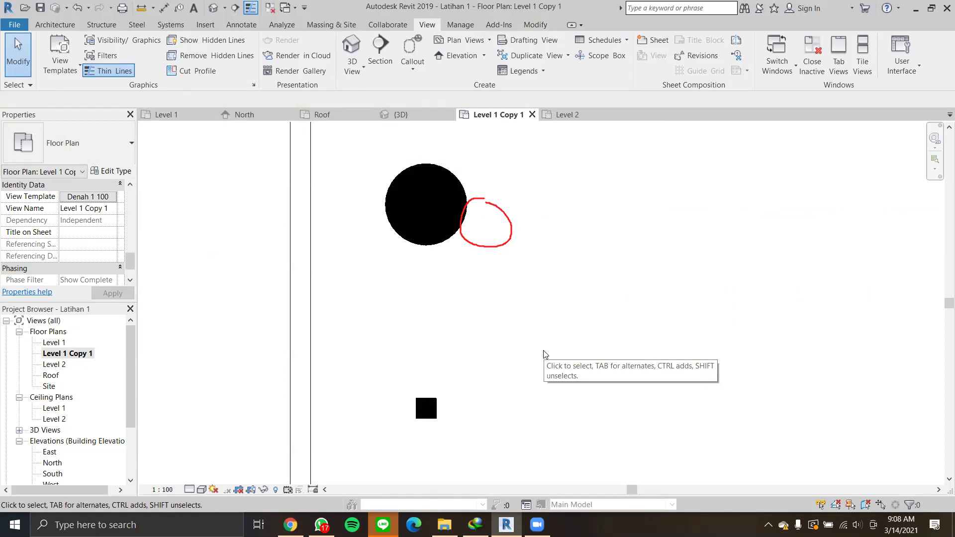
pyautogui.hotkey('ctrl', 'z')
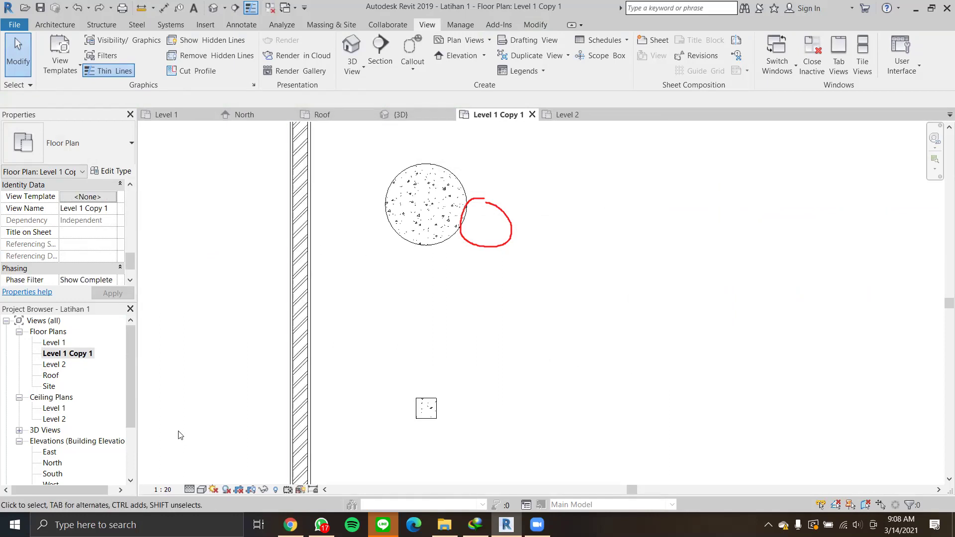
# Open the Level 2 floor plan and examine how the columns near the wall corner are displayed.
pyautogui.doubleClick(54, 364)
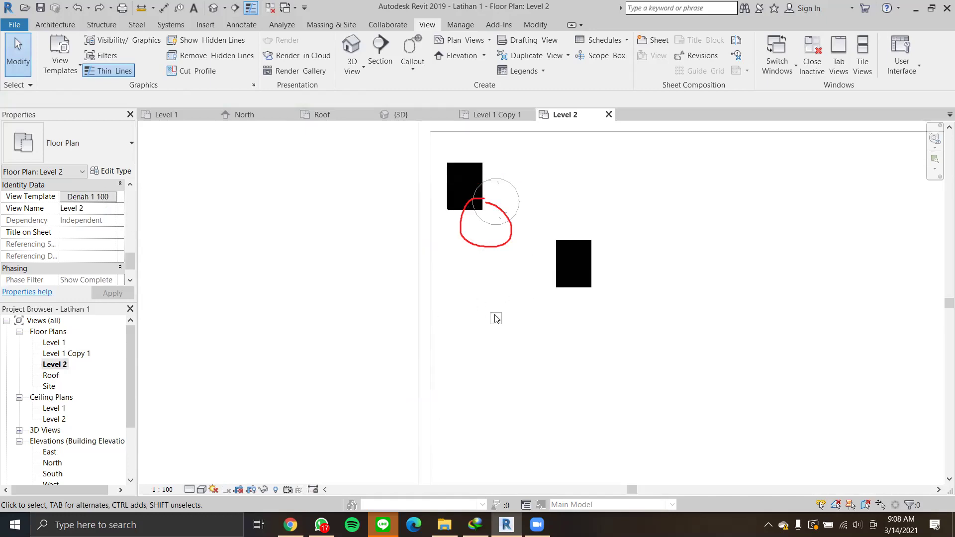
pyautogui.scroll(1, 496, 319)
pyautogui.moveTo(475, 268); pyautogui.dragTo(483, 308, button='middle')
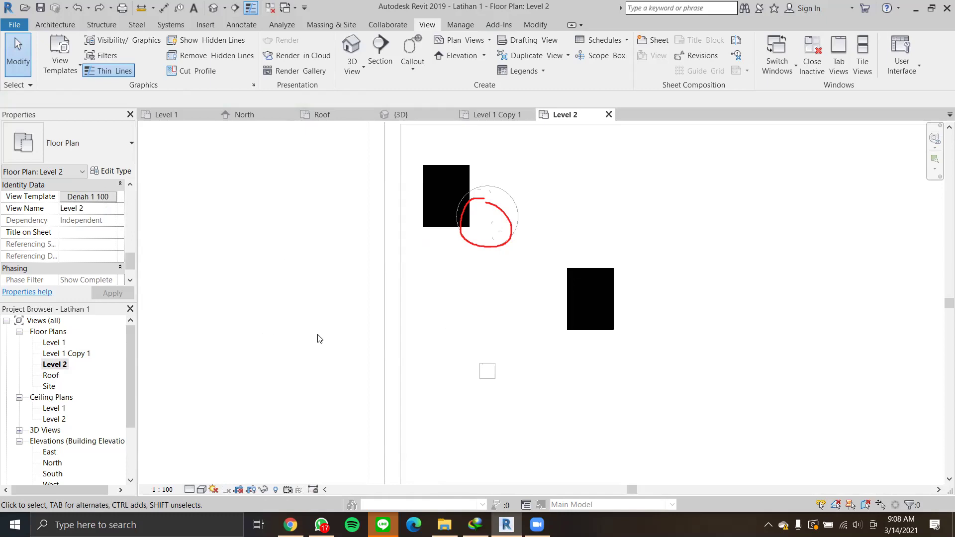
# Open the Level 1 floor plan and set the Detail Level of its Denah 1 100 view template to Fine.
pyautogui.doubleClick(59, 342)
pyautogui.scroll(3, 461, 254)
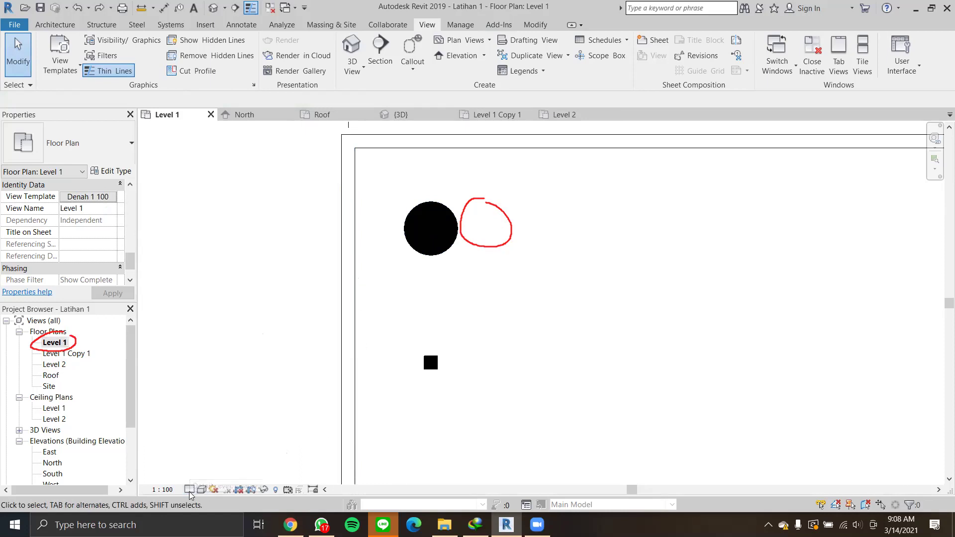
pyautogui.click(104, 197)
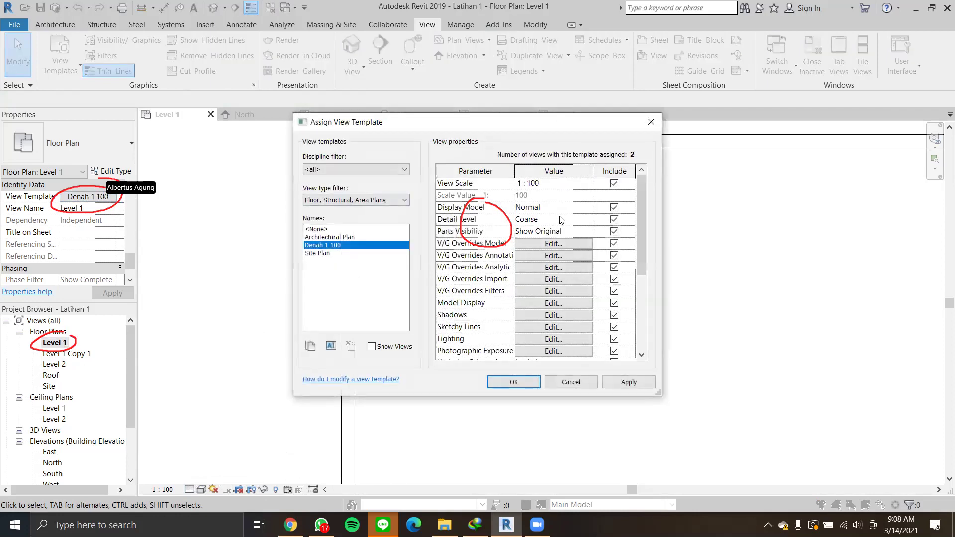
pyautogui.click(561, 220)
pyautogui.click(588, 220)
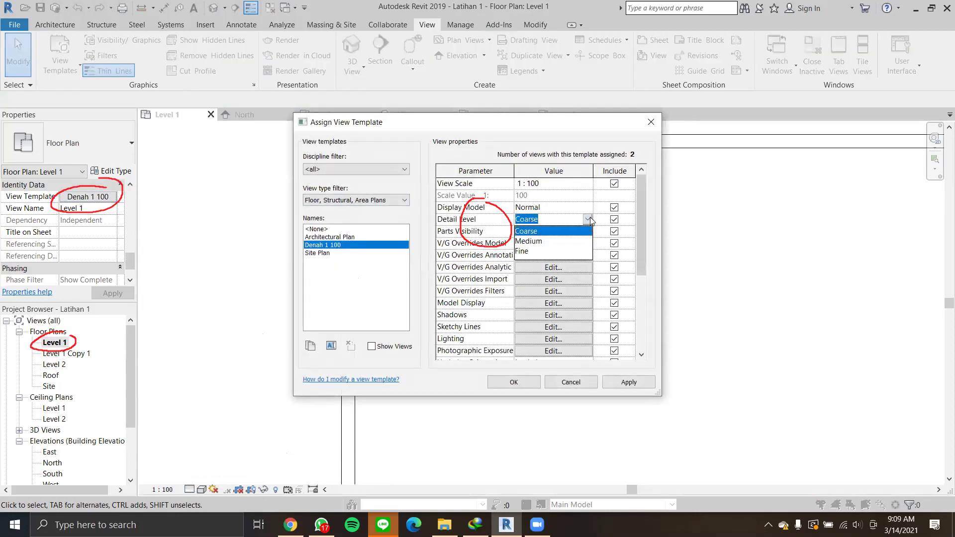
pyautogui.click(589, 219)
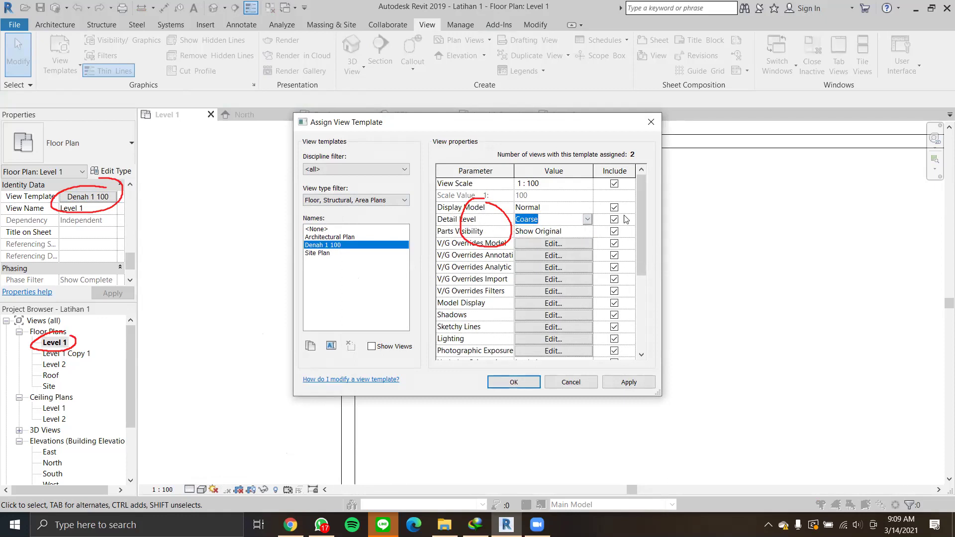
pyautogui.click(589, 219)
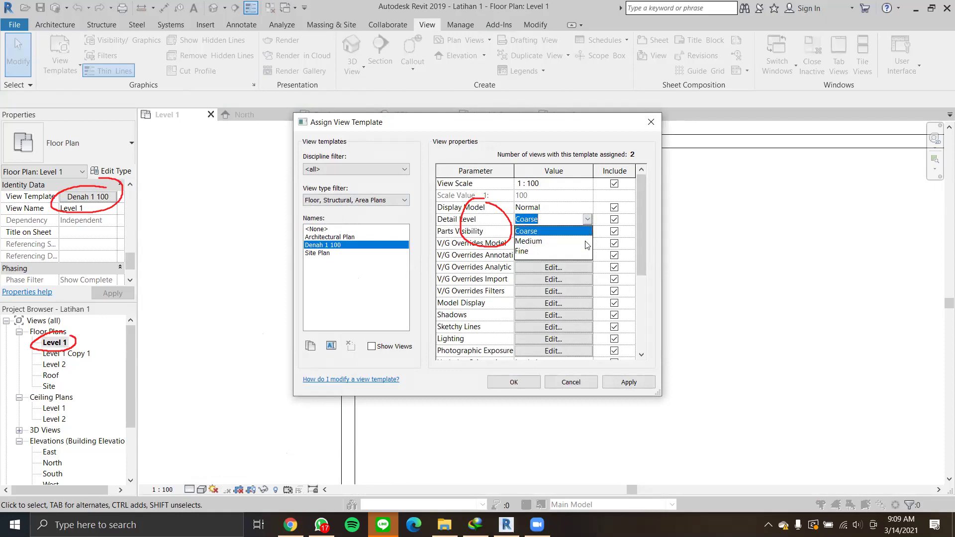
pyautogui.click(575, 252)
pyautogui.click(619, 383)
pyautogui.click(522, 382)
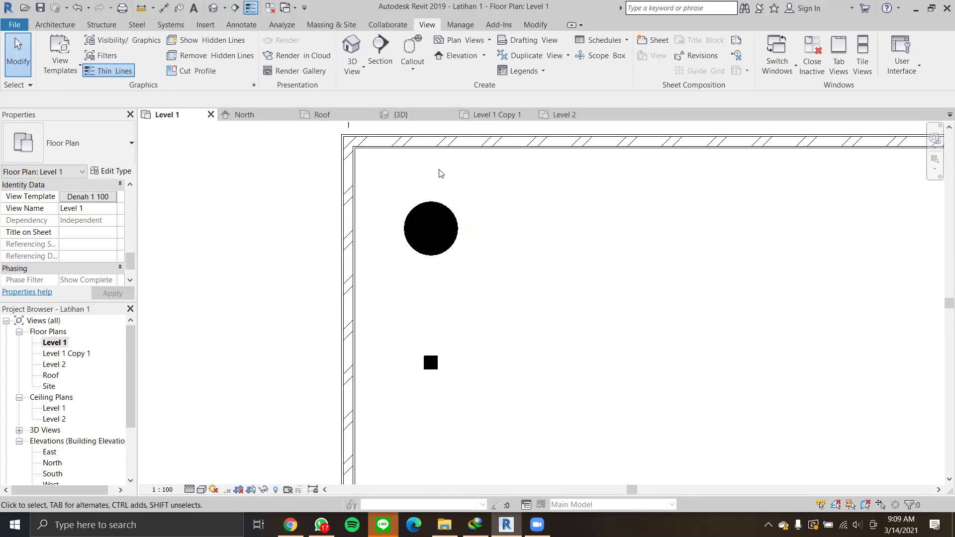
# Place an M_Single-Flush 0915 x 2134mm door in the upper wall on Level 1, about 1.6 m from the corner.
pyautogui.scroll(1, 390, 223)
pyautogui.moveTo(390, 223); pyautogui.dragTo(392, 257, button='middle')
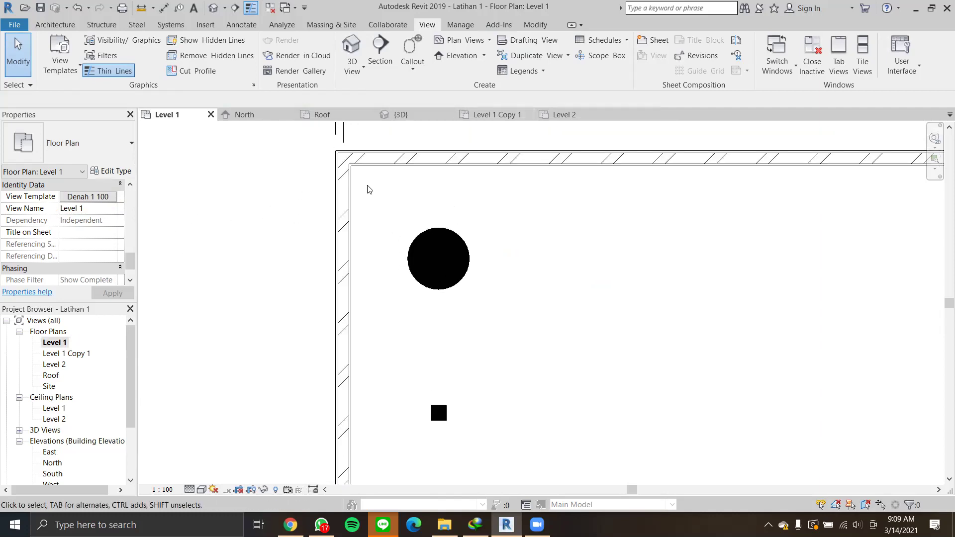
pyautogui.moveTo(375, 196); pyautogui.dragTo(369, 200, button='middle')
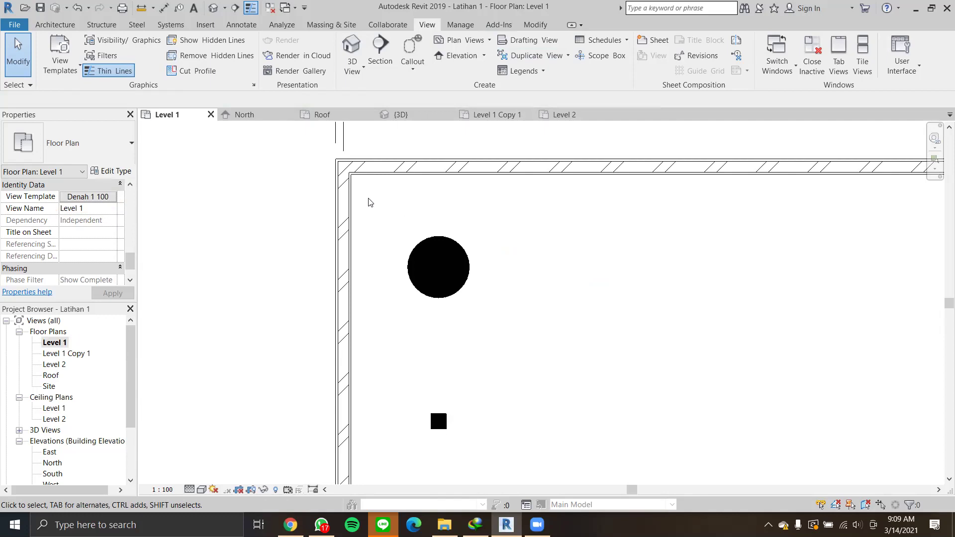
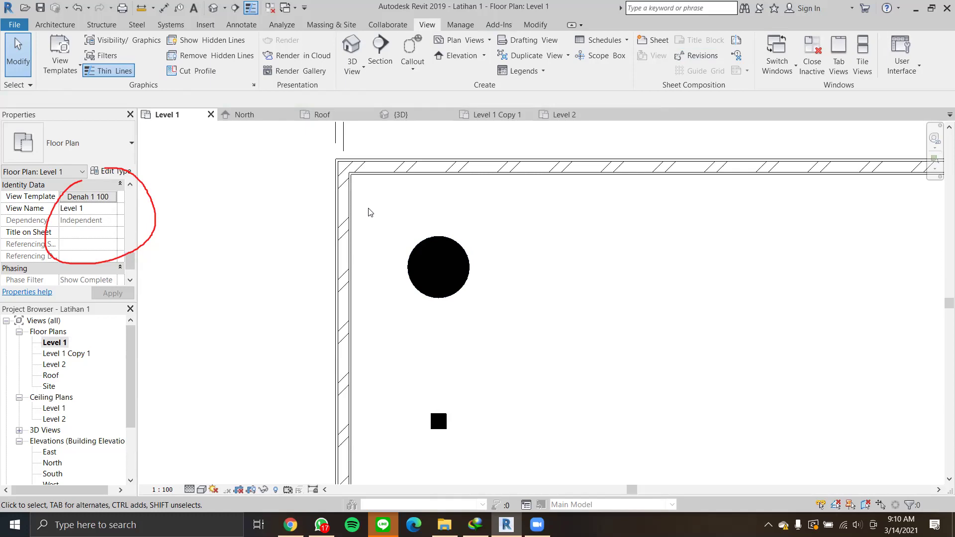
pyautogui.click(48, 25)
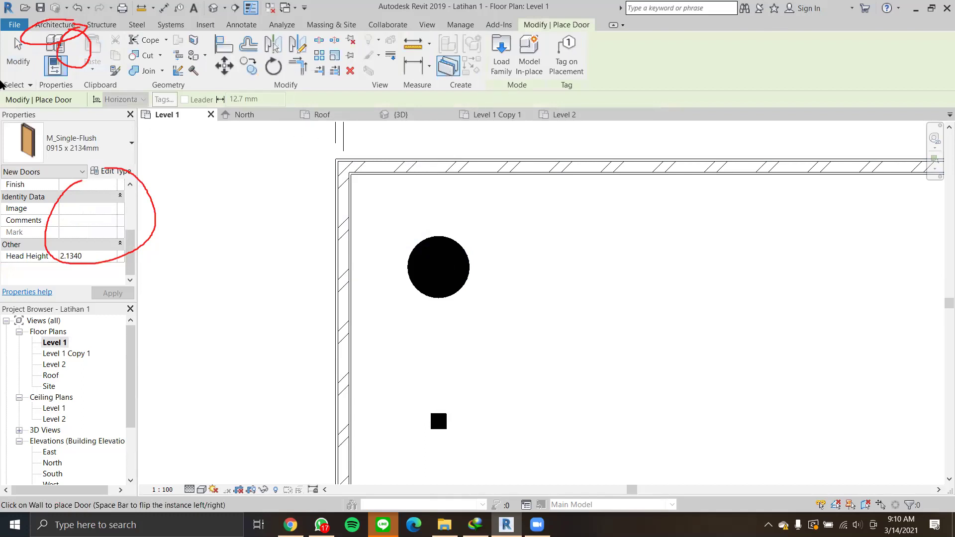
pyautogui.click(114, 144)
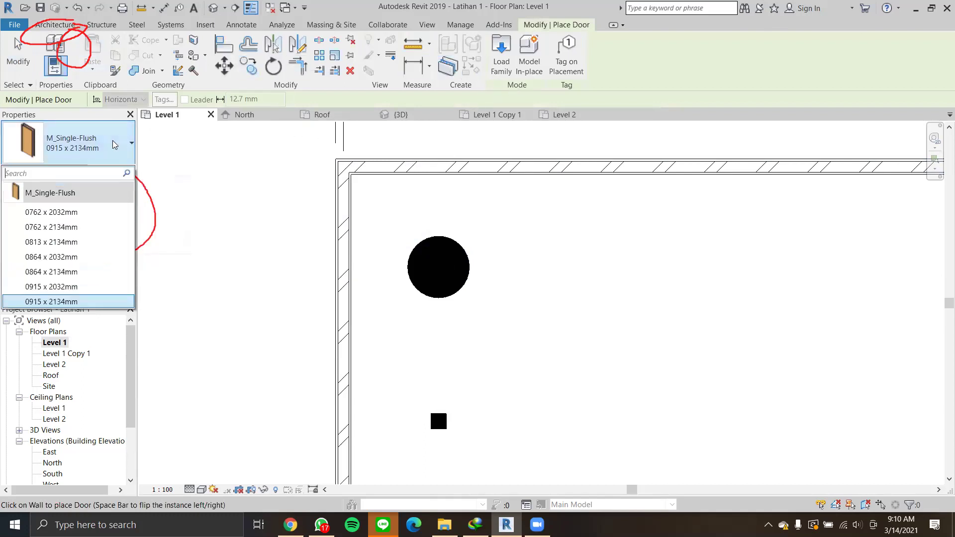
pyautogui.click(115, 144)
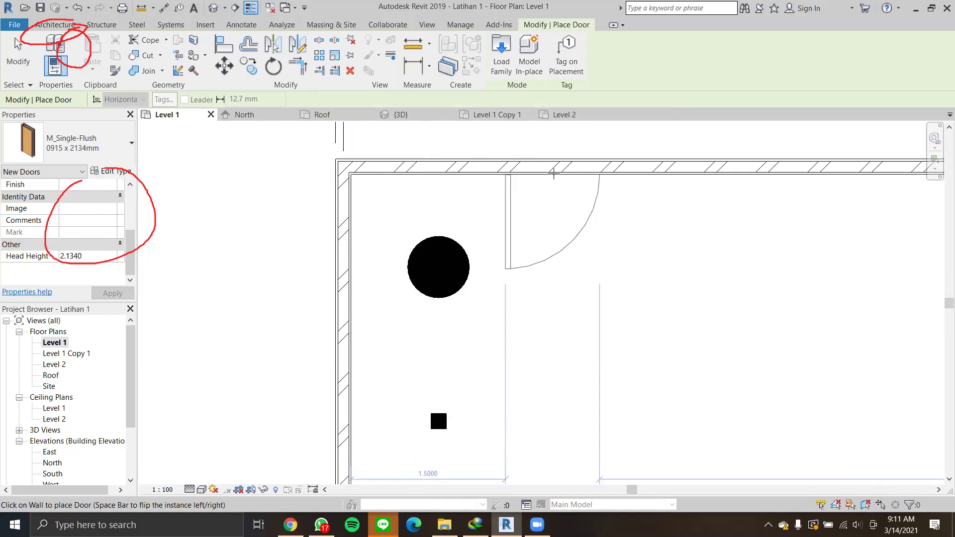
pyautogui.click(554, 174)
pyautogui.moveTo(710, 268); pyautogui.dragTo(667, 316, button='middle')
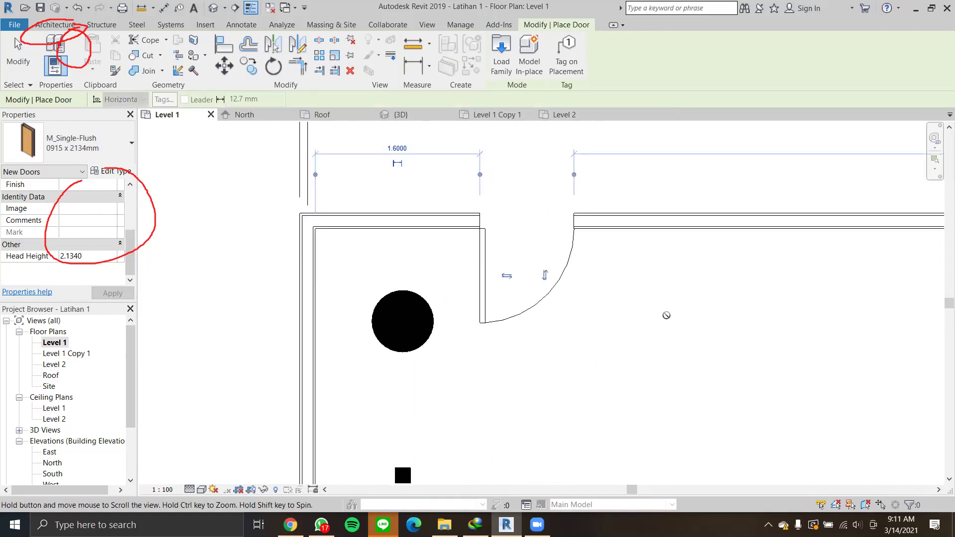
pyautogui.scroll(1, 599, 294)
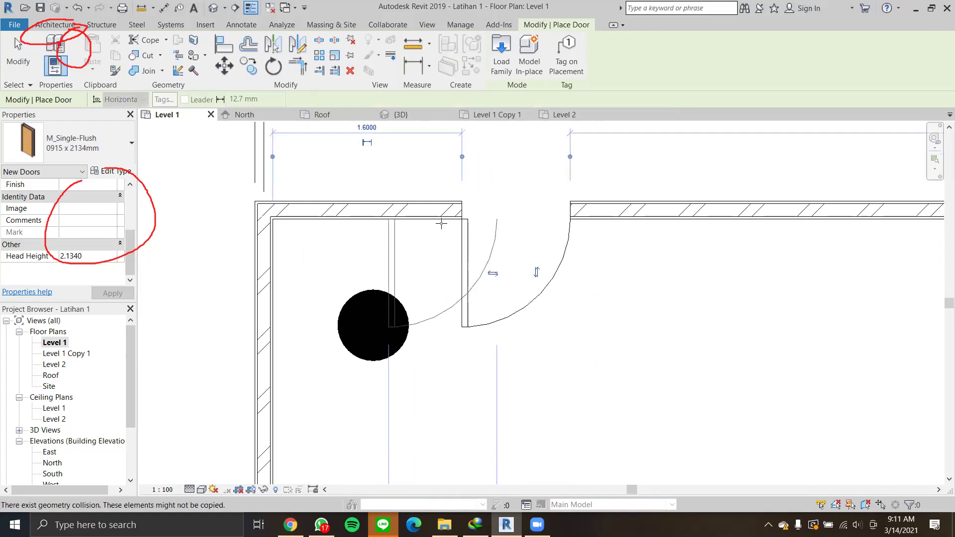
pyautogui.moveTo(440, 256); pyautogui.dragTo(492, 332, button='middle')
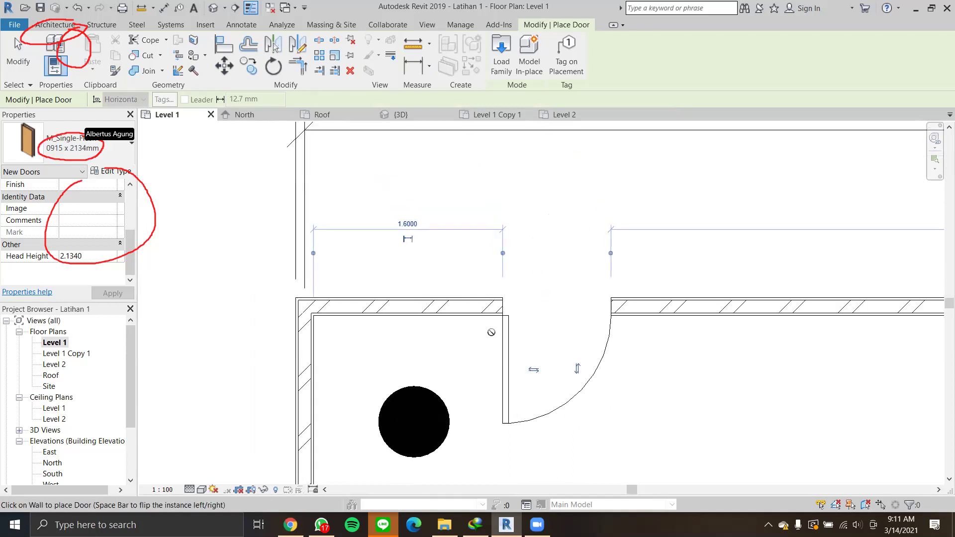
pyautogui.scroll(-1, 492, 332)
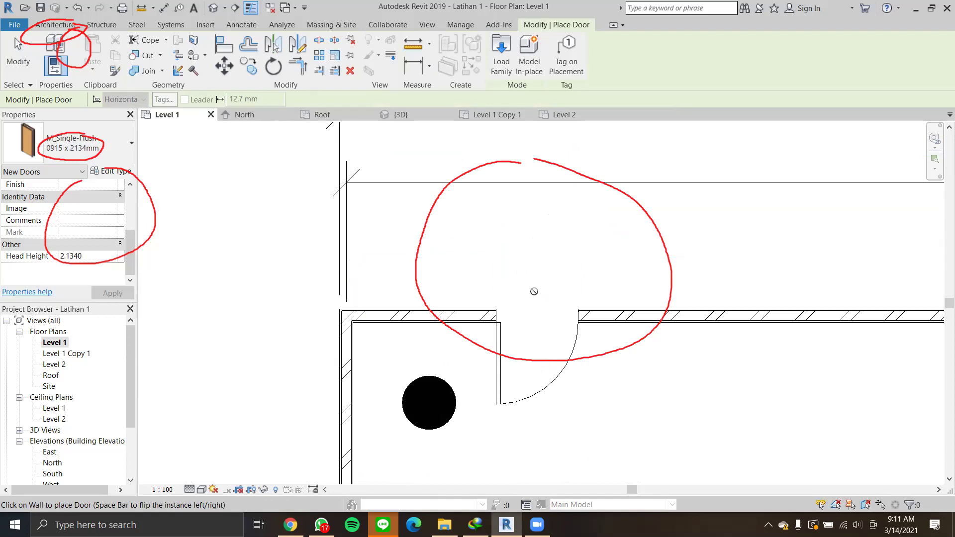
pyautogui.press('Escape')
pyautogui.press('Escape')
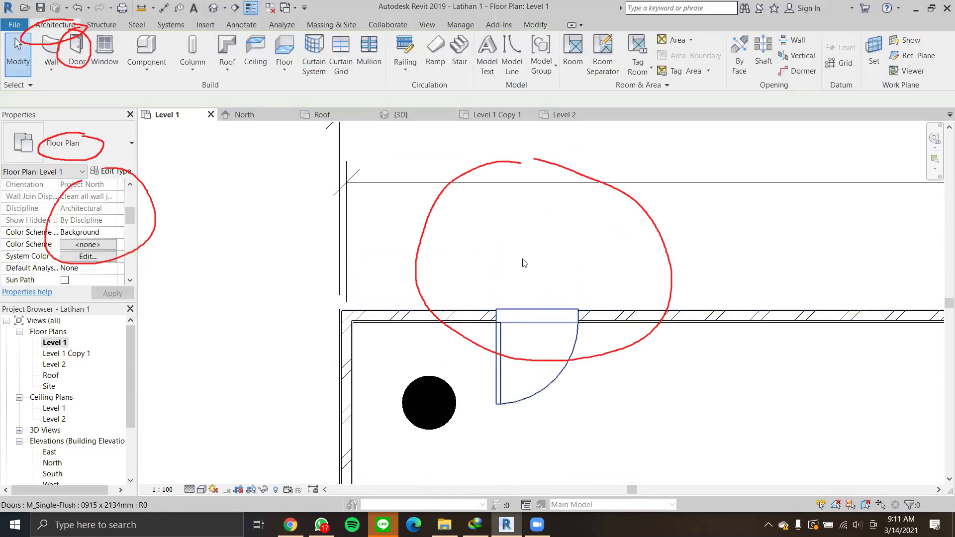
# Rename the placed door's type to 90 x 210 mm.
pyautogui.click(524, 262)
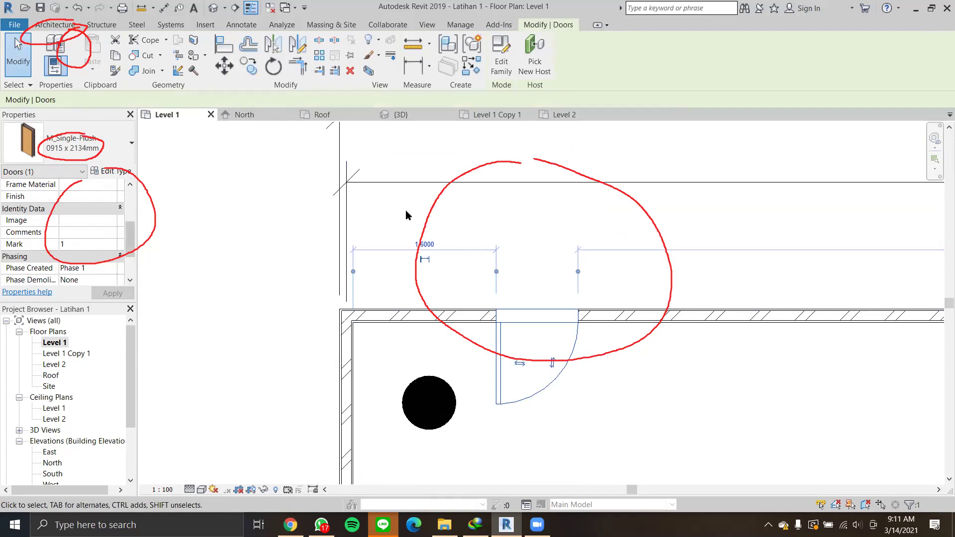
pyautogui.click(84, 152)
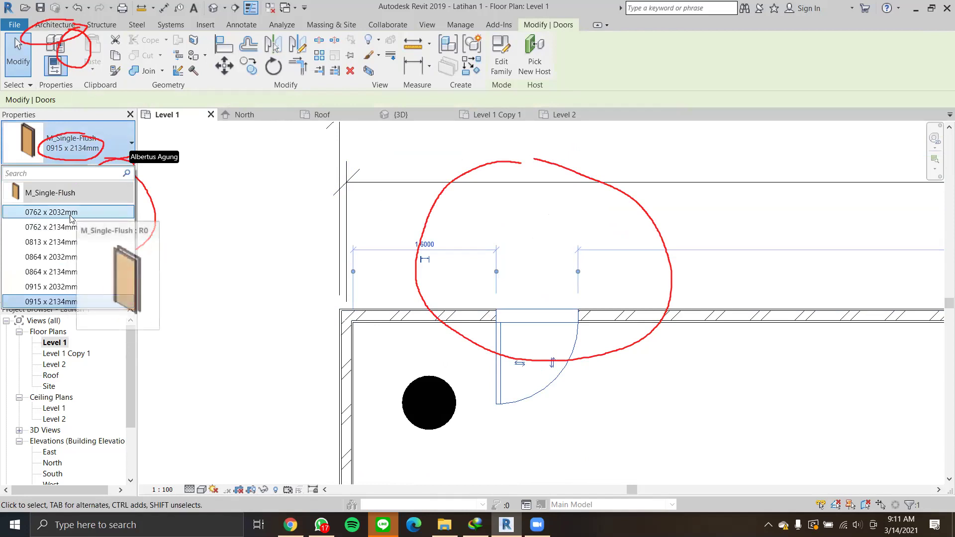
pyautogui.click(102, 150)
pyautogui.click(114, 172)
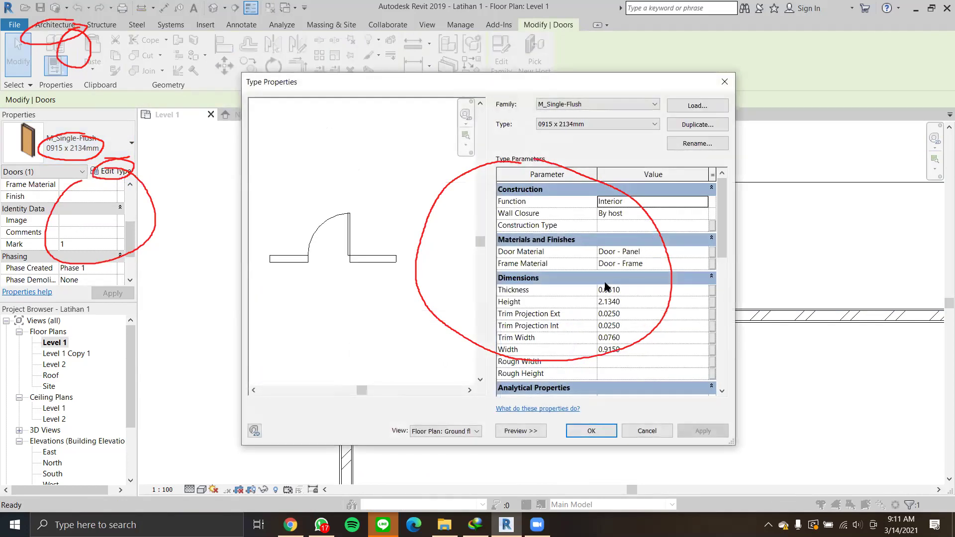
pyautogui.moveTo(706, 131); pyautogui.dragTo(680, 160)
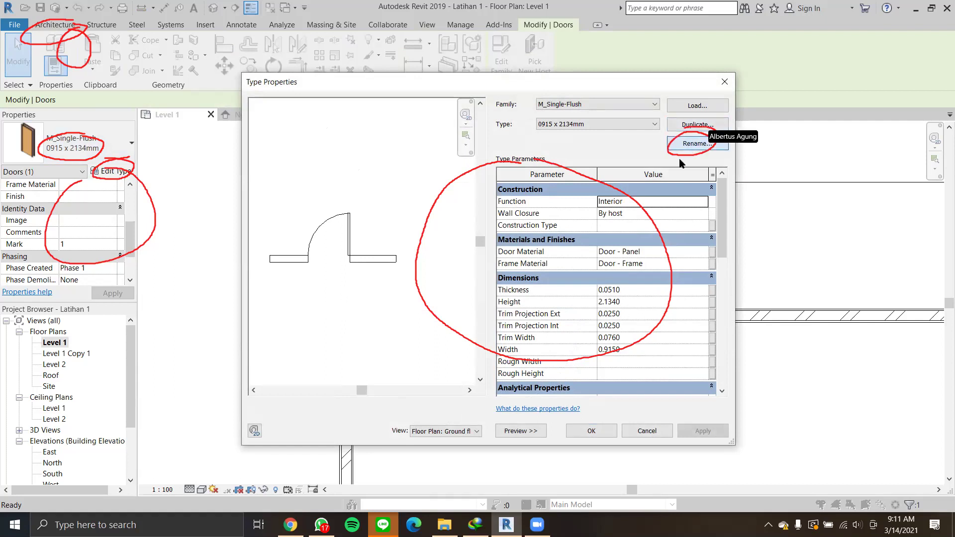
pyautogui.click(694, 143)
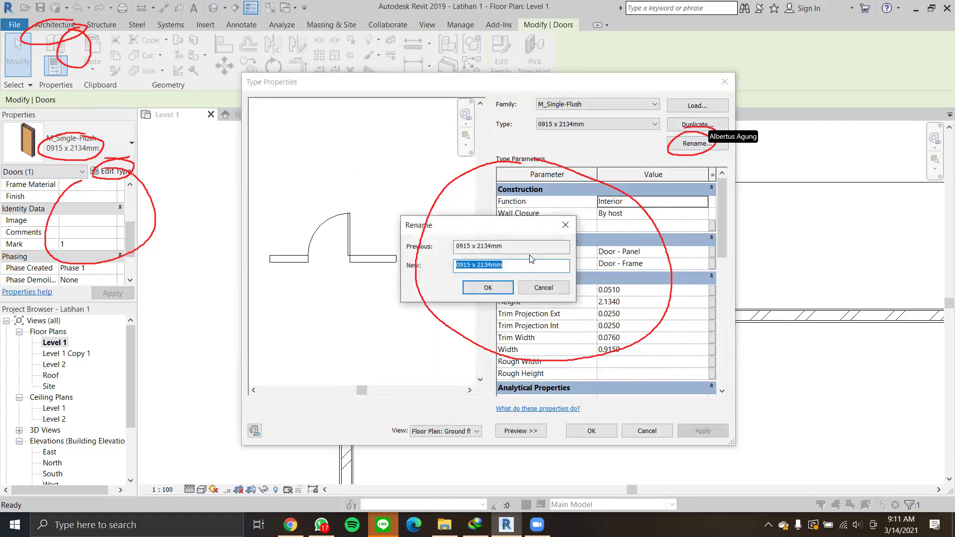
pyautogui.click(475, 266)
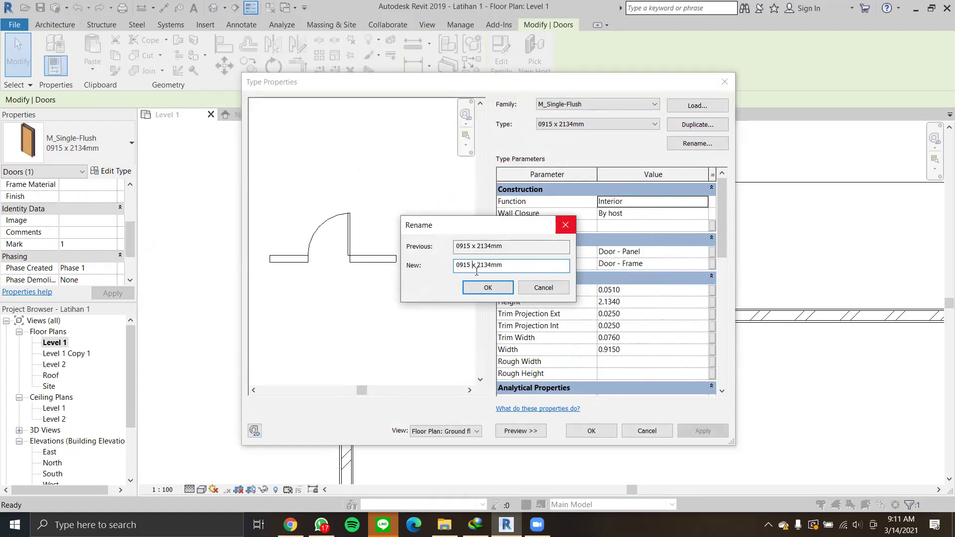
pyautogui.moveTo(491, 265); pyautogui.dragTo(452, 264)
pyautogui.write('90')
pyautogui.moveTo(486, 265); pyautogui.dragTo(469, 265)
pyautogui.write('210')
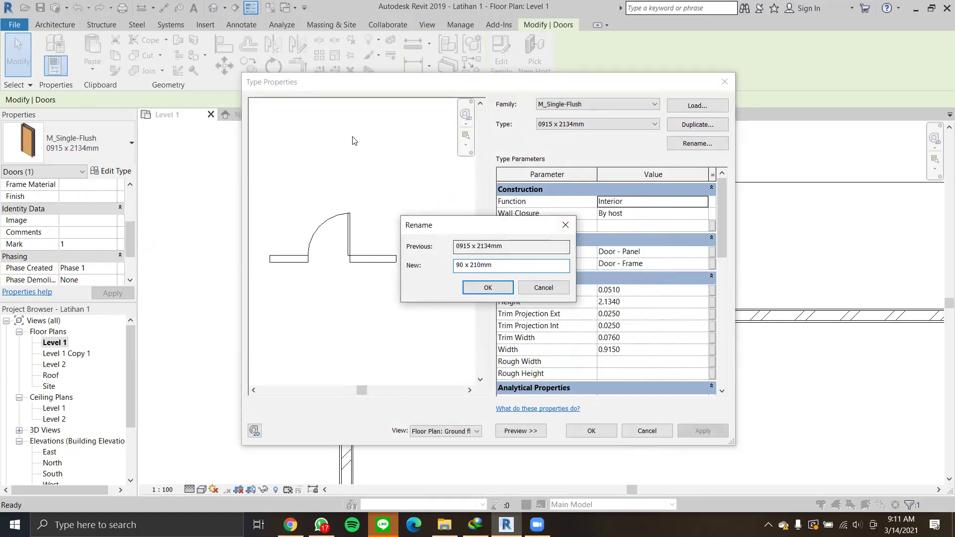
pyautogui.click(469, 286)
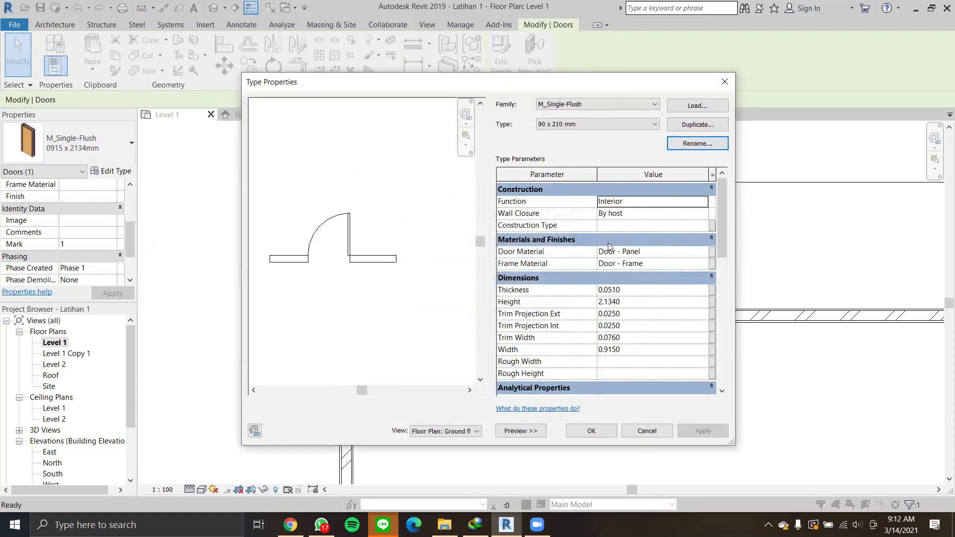
# Set the door type's thickness to 0.05 and its height to 2.1.
pyautogui.scroll(-1, 608, 242)
pyautogui.scroll(1, 613, 263)
pyautogui.click(616, 350)
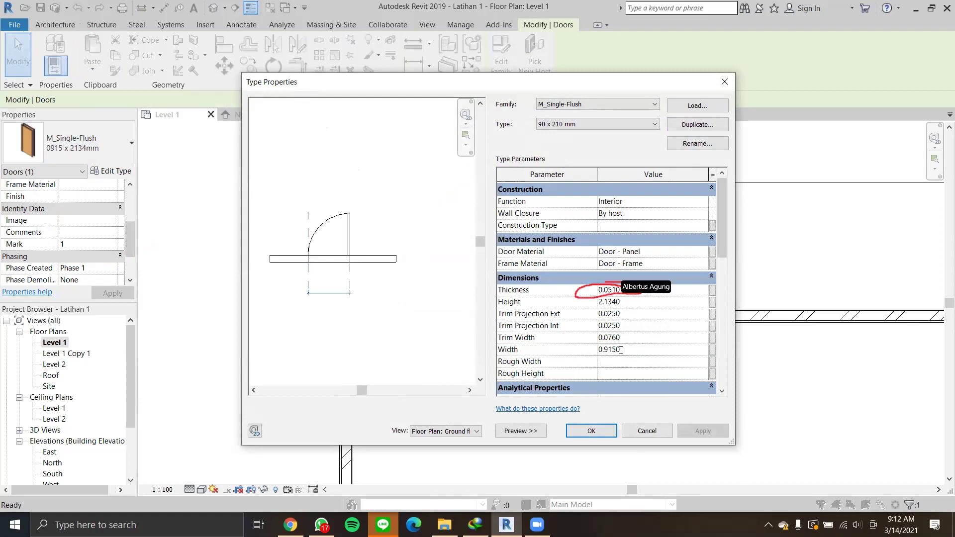
pyautogui.click(614, 291)
pyautogui.moveTo(619, 292); pyautogui.dragTo(613, 291)
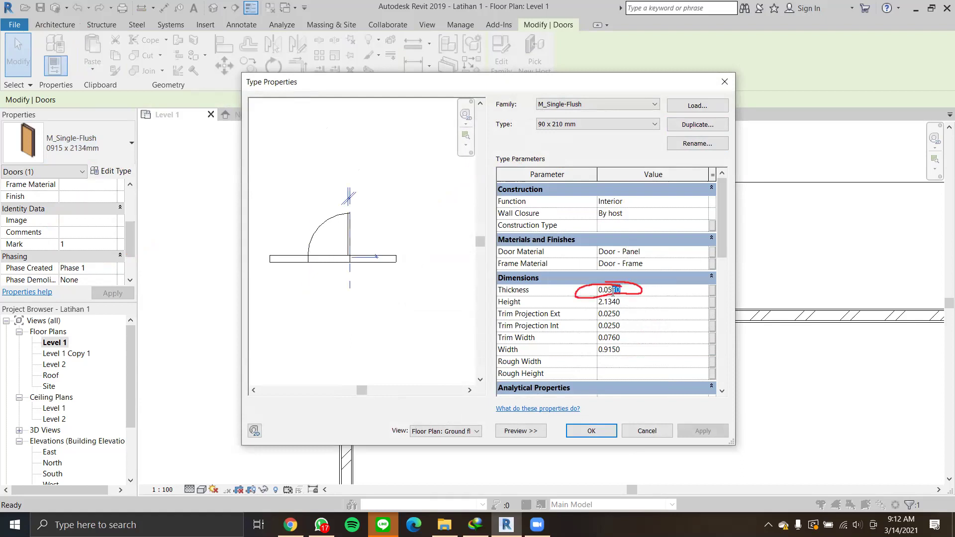
pyautogui.write('0')
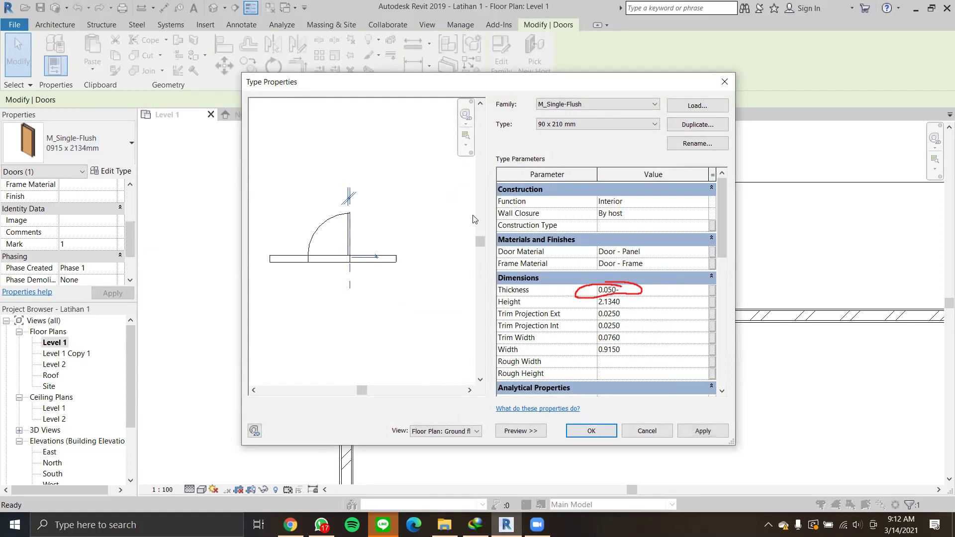
pyautogui.click(623, 305)
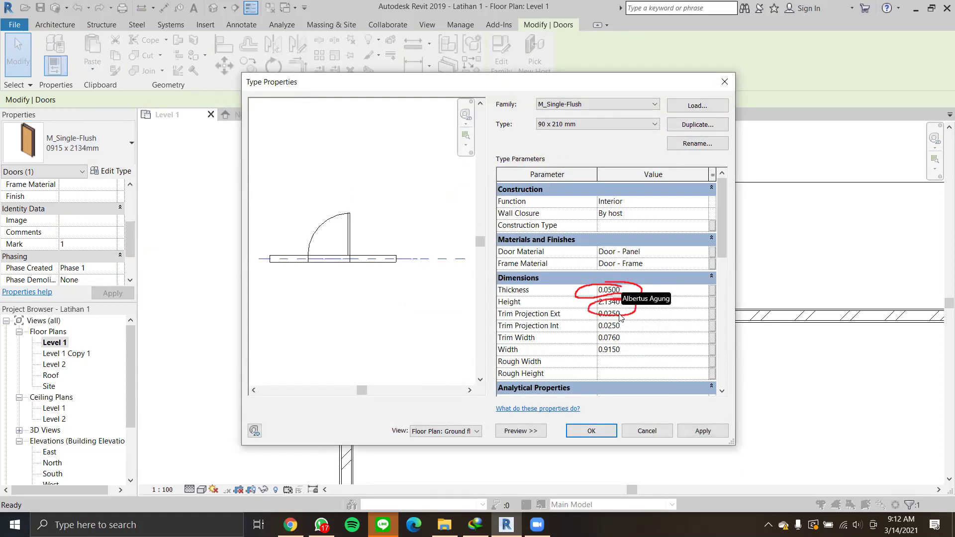
pyautogui.moveTo(621, 304); pyautogui.dragTo(609, 303)
pyautogui.write('0')
pyautogui.click(641, 317)
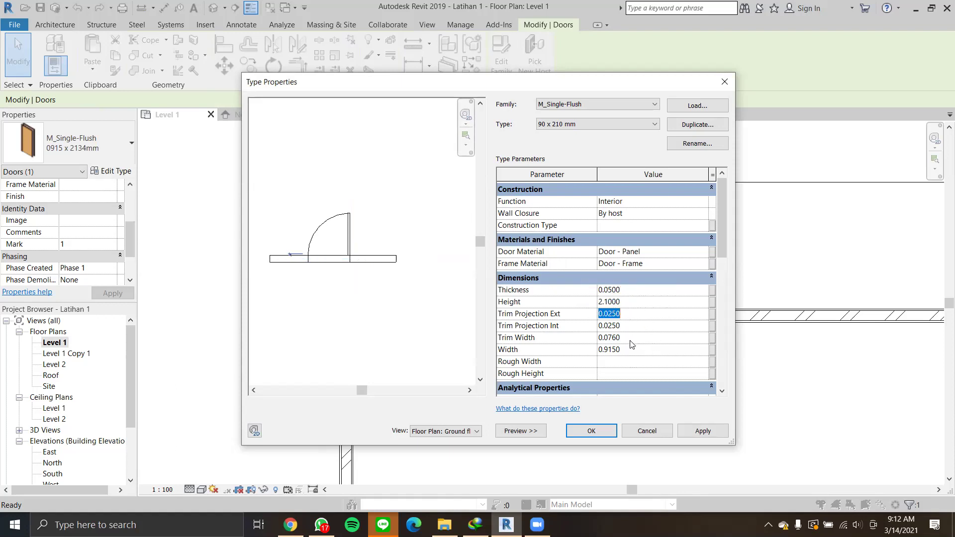
# Set the door type's trim width to 0.05.
pyautogui.click(630, 340)
pyautogui.click(621, 349)
pyautogui.click(609, 338)
pyautogui.moveTo(621, 339); pyautogui.dragTo(611, 343)
pyautogui.press('BackSpace')
pyautogui.press('BackSpace')
pyautogui.write('8')
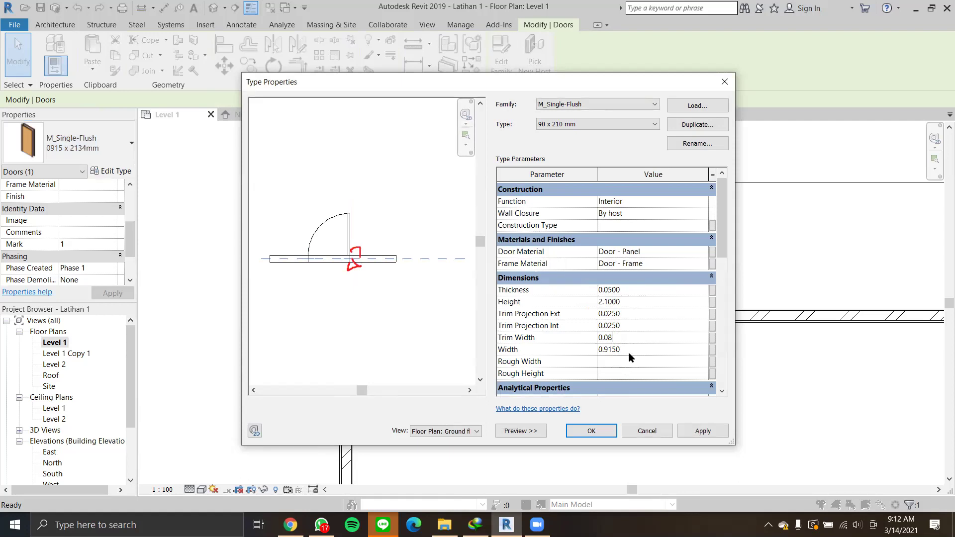
pyautogui.press('BackSpace')
pyautogui.write('5')
# Set the door type's width to 0.9 and apply the type changes to the model.
pyautogui.click(630, 349)
pyautogui.click(653, 350)
pyautogui.press('Delete')
pyautogui.press('BackSpace')
pyautogui.press('BackSpace')
pyautogui.click(648, 338)
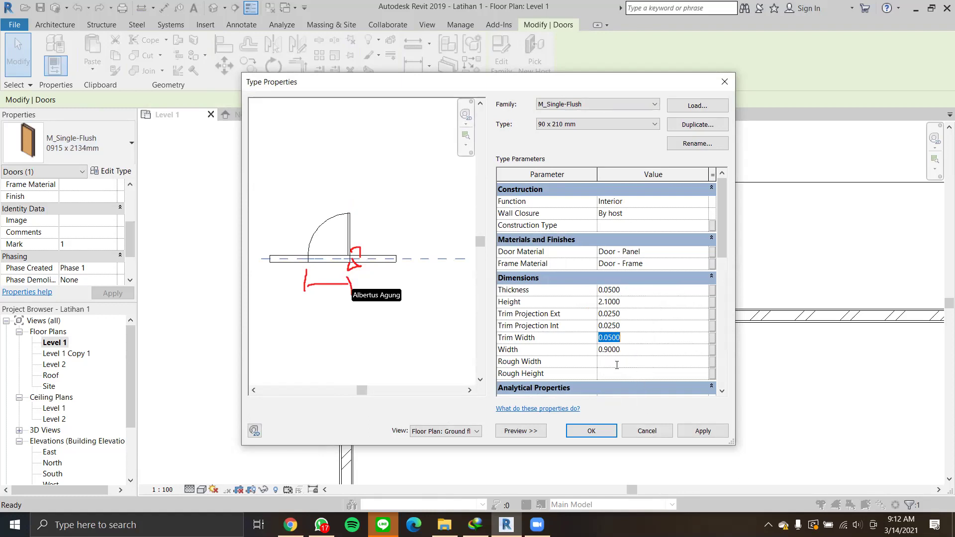
pyautogui.click(600, 430)
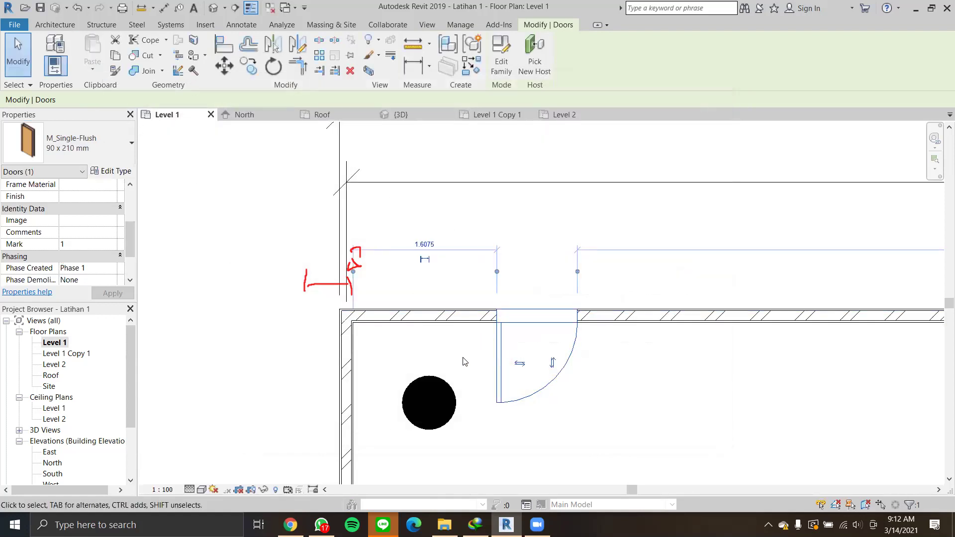
# Check the available single-flush door types and reselect the door in the upper wall.
pyautogui.click(111, 144)
pyautogui.click(114, 144)
pyautogui.click(548, 290)
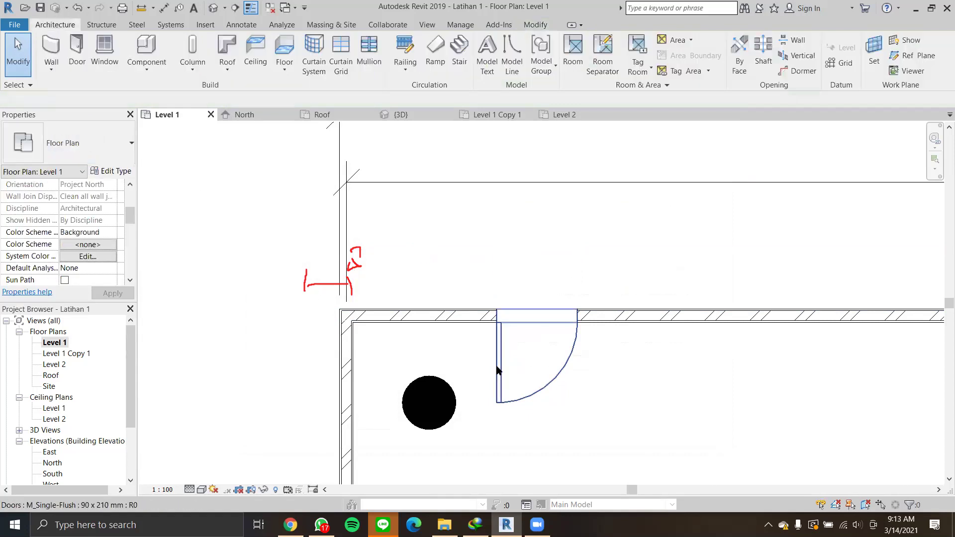
pyautogui.click(497, 370)
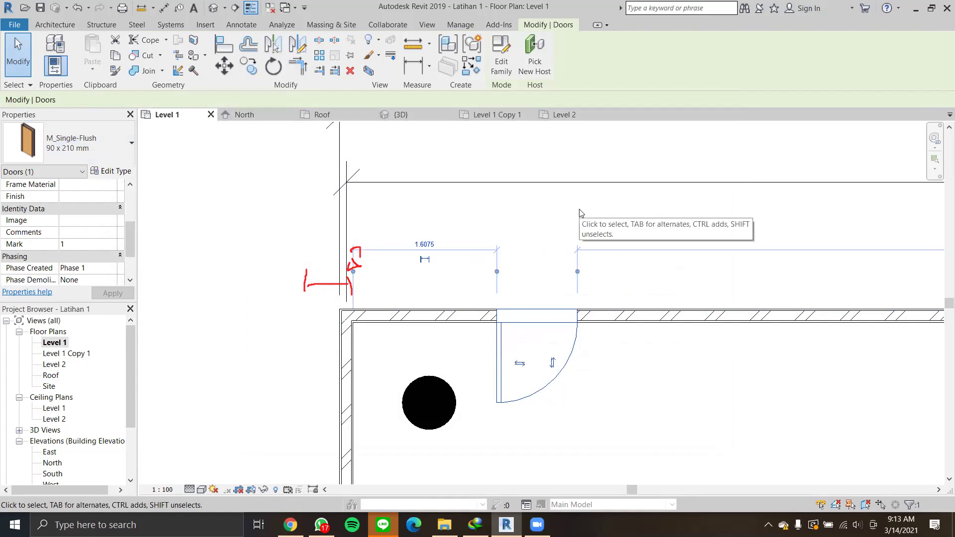
# Open the family of the single-flush door in the upper wall for editing.
pyautogui.click(524, 214)
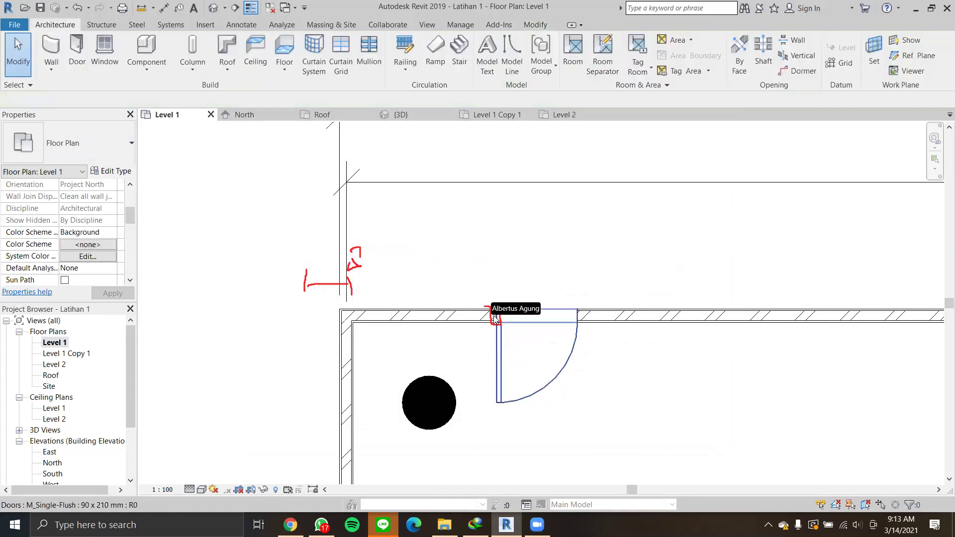
pyautogui.scroll(4, 496, 316)
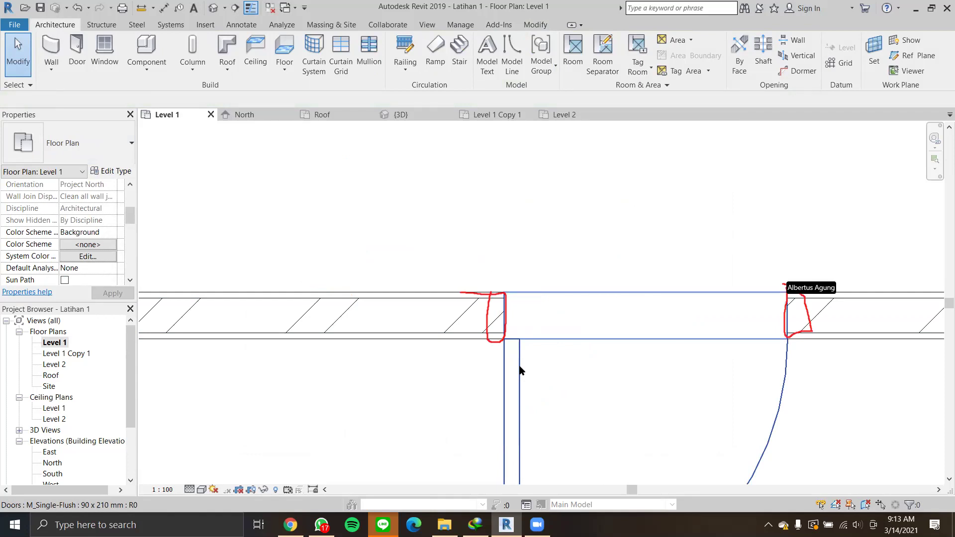
pyautogui.click(523, 341)
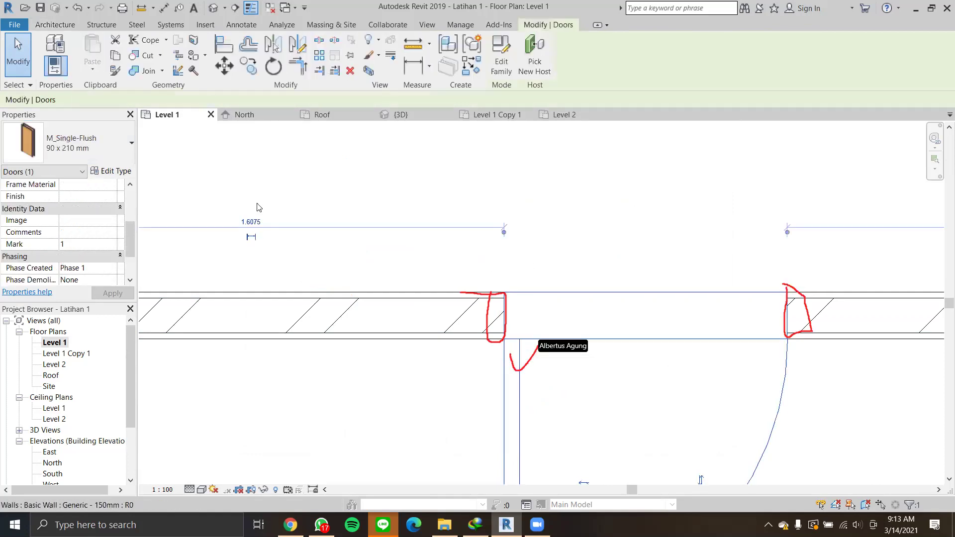
pyautogui.doubleClick(520, 348)
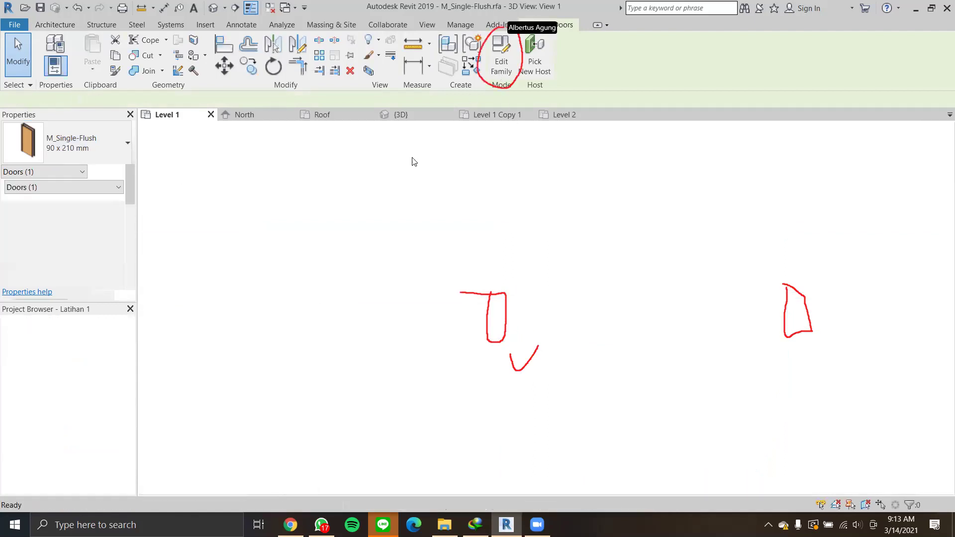
# Examine the door family's trim and opening from an oblique angle in the 3D view.
pyautogui.scroll(-3, 414, 264)
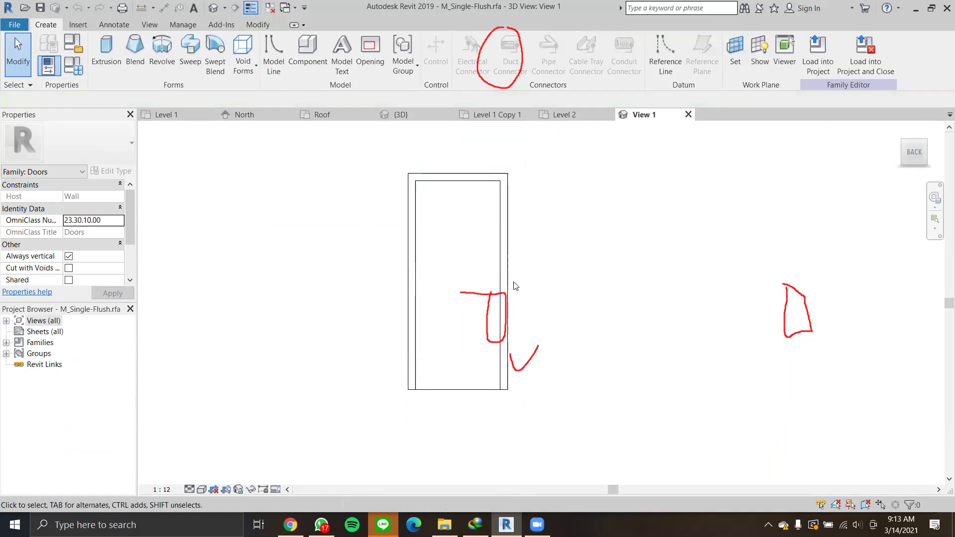
pyautogui.keyDown('shift'); pyautogui.moveTo(425, 248); pyautogui.dragTo(464, 341, button='middle'); pyautogui.keyUp('shift')
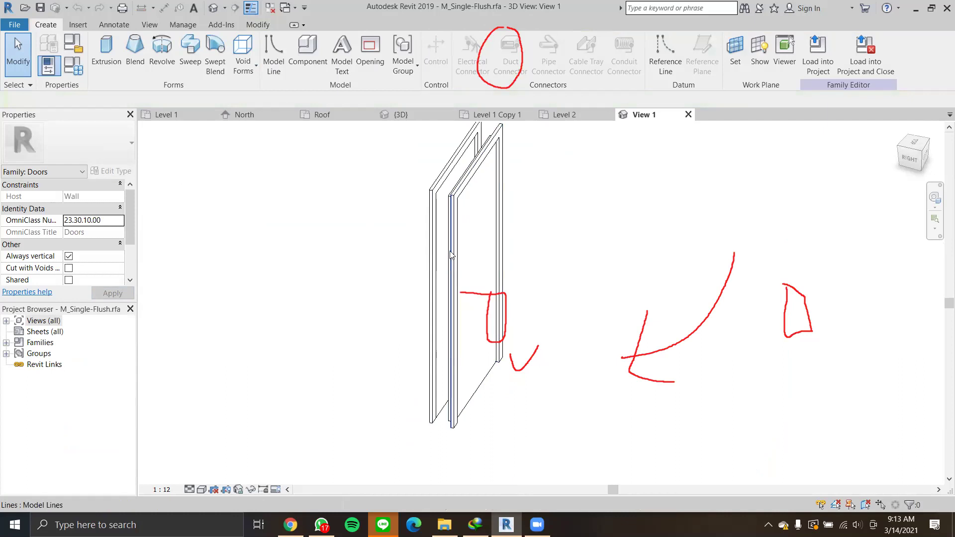
pyautogui.scroll(3, 452, 255)
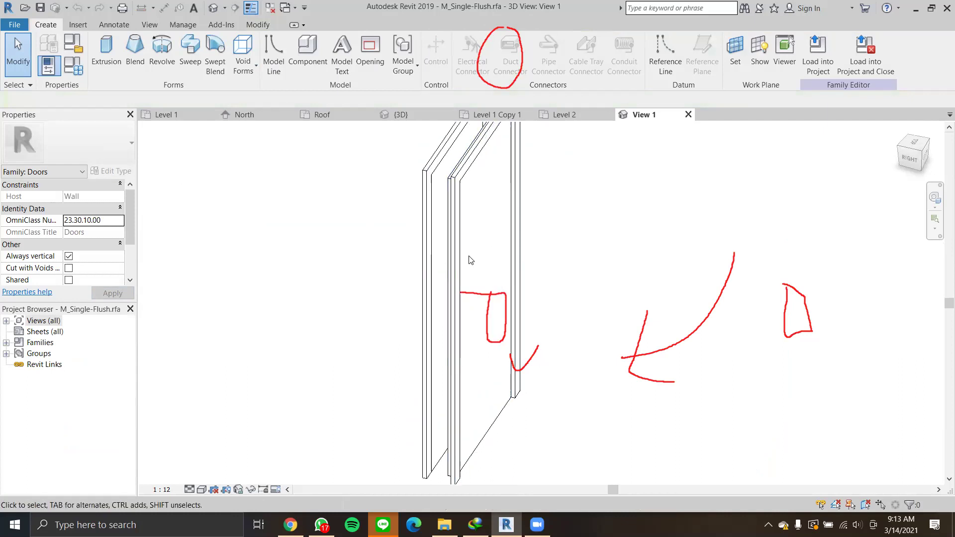
pyautogui.moveTo(471, 258)
pyautogui.keyDown('shift'); pyautogui.mouseDown(button='middle')
pyautogui.moveTo(560, 256)
pyautogui.moveTo(595, 215)
pyautogui.moveTo(521, 216)
pyautogui.moveTo(521, 240)
pyautogui.mouseUp(button='middle'); pyautogui.keyUp('shift')
pyautogui.scroll(1, 520, 216)
pyautogui.scroll(-1, 514, 234)
pyautogui.scroll(-2, 513, 239)
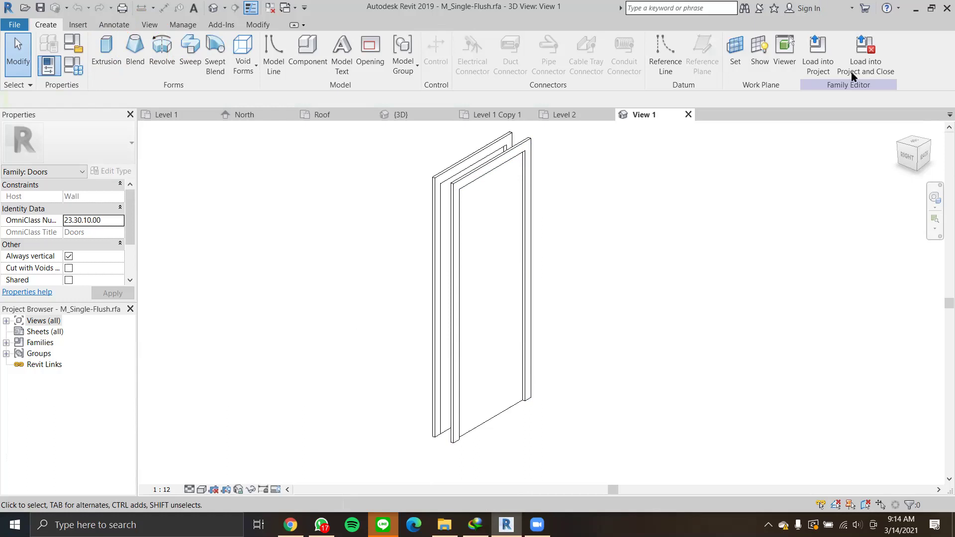
# Start a sweep and pick the near jamb edge and the head edge of the door opening as its path.
pyautogui.click(191, 53)
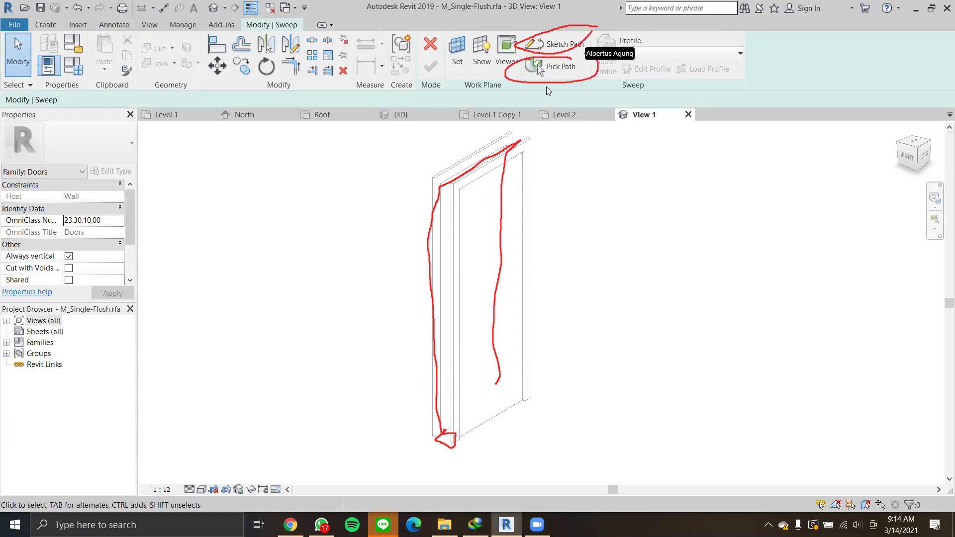
pyautogui.click(538, 64)
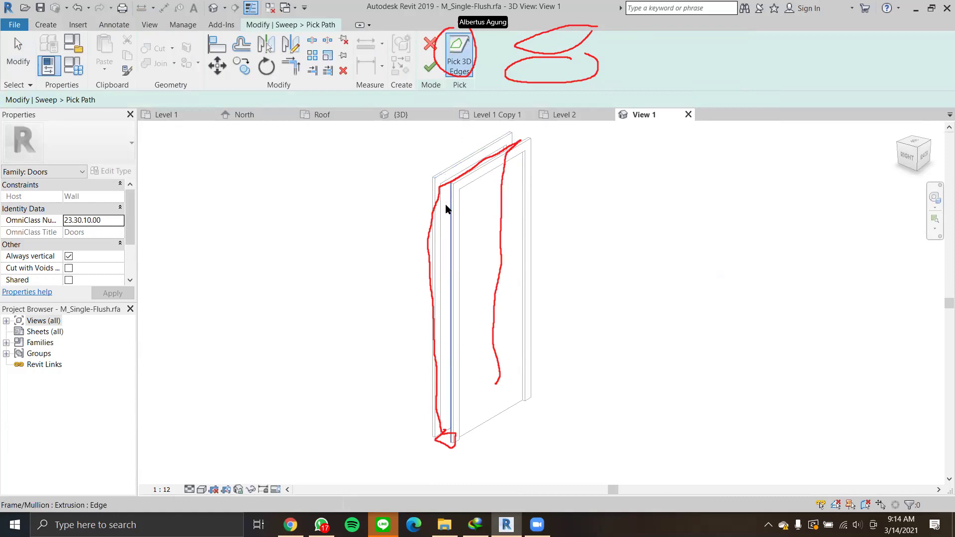
pyautogui.scroll(4, 458, 249)
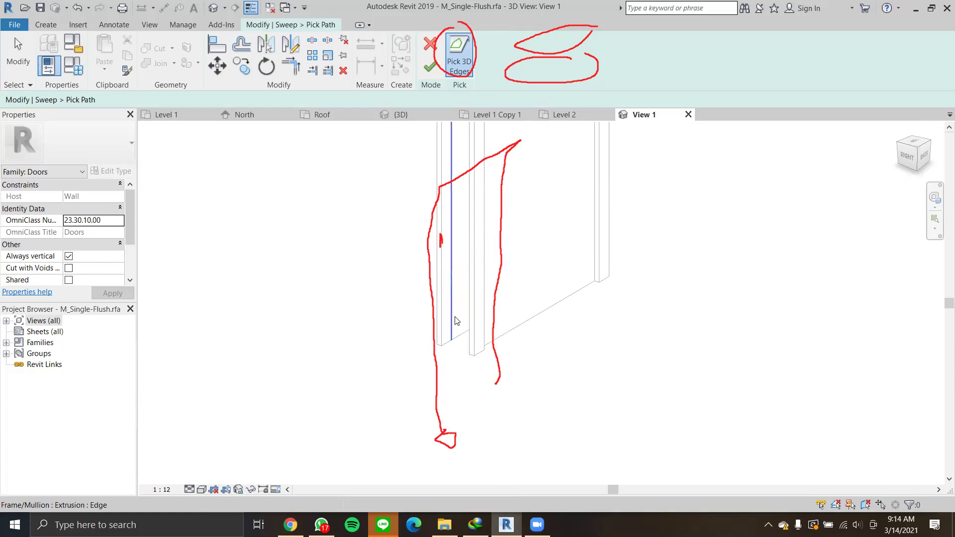
pyautogui.click(458, 338)
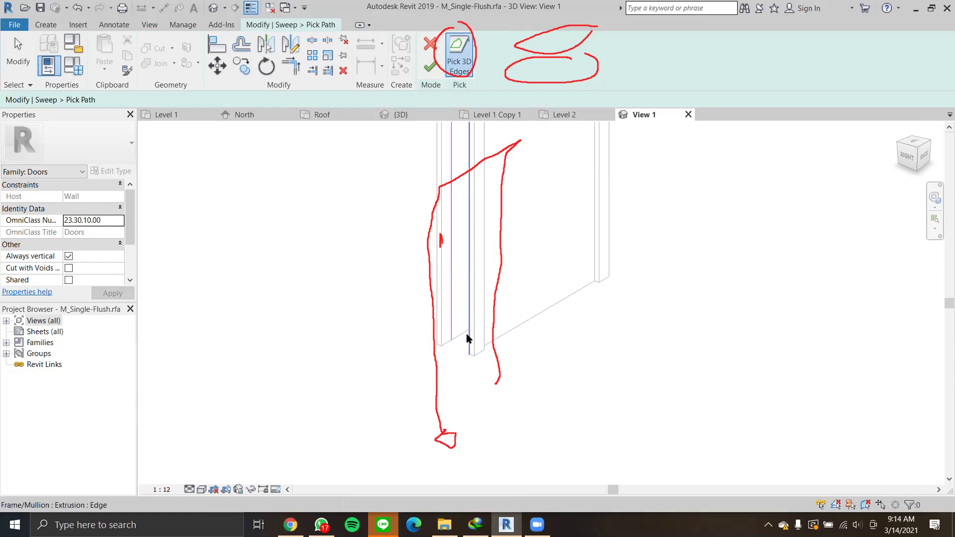
pyautogui.moveTo(475, 252)
pyautogui.mouseDown(button='middle')
pyautogui.moveTo(486, 382)
pyautogui.moveTo(476, 374)
pyautogui.moveTo(476, 419)
pyautogui.mouseUp(button='middle')
pyautogui.scroll(2, 482, 213)
pyautogui.click(484, 223)
# Add the far jamb edge to complete the three-sided sweep path around the opening, leaving out the trim edge, and finish the path.
pyautogui.rightClick(603, 209)
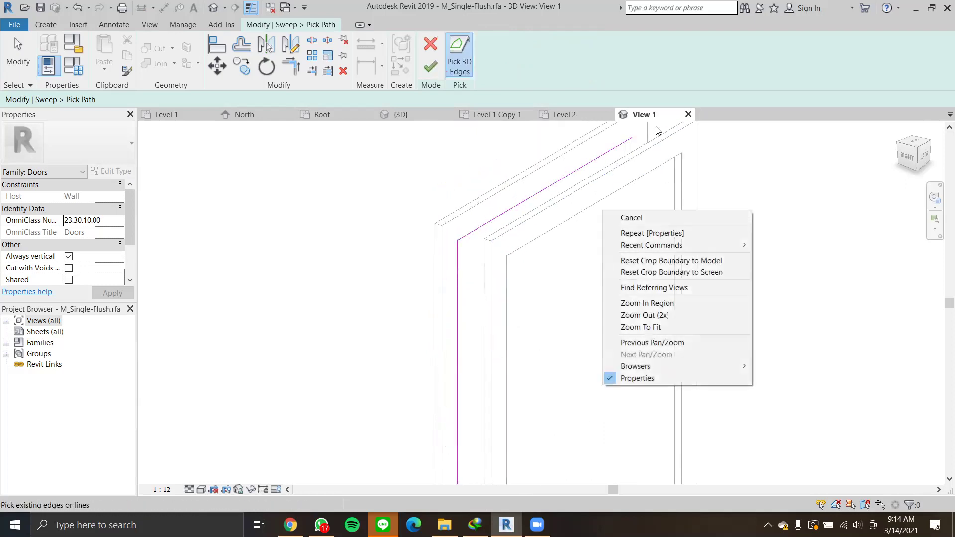
pyautogui.click(635, 143)
pyautogui.click(633, 145)
pyautogui.moveTo(709, 184); pyautogui.dragTo(698, 246, button='middle')
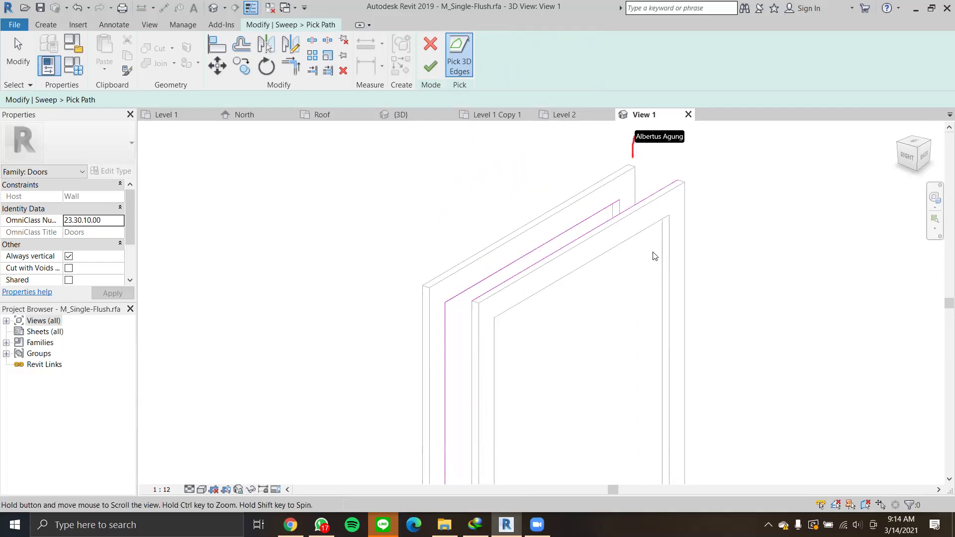
pyautogui.scroll(5, 654, 256)
pyautogui.click(576, 223)
pyautogui.scroll(-1, 817, 215)
pyautogui.moveTo(649, 310); pyautogui.dragTo(727, 224, button='middle')
pyautogui.scroll(-2, 642, 244)
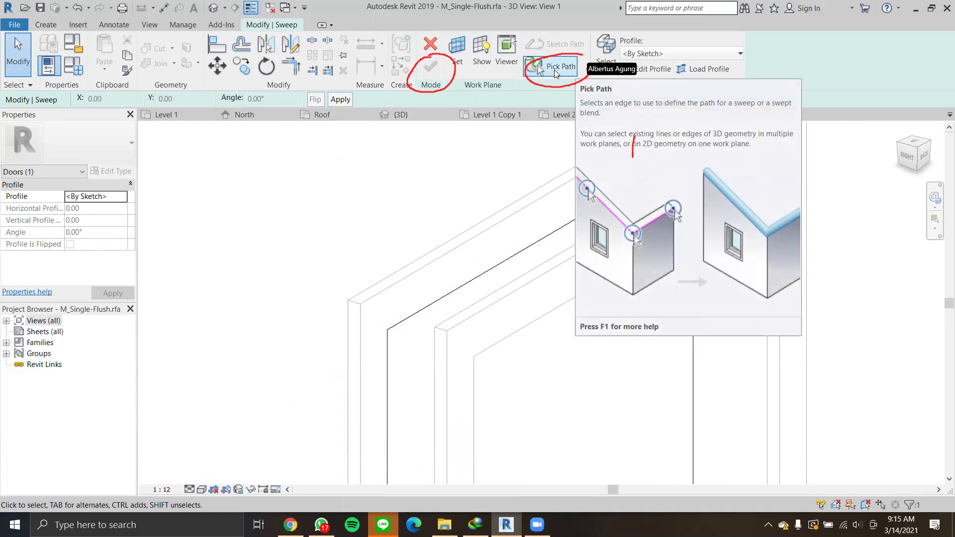
# Begin editing the sweep's profile as a sketch.
pyautogui.click(607, 43)
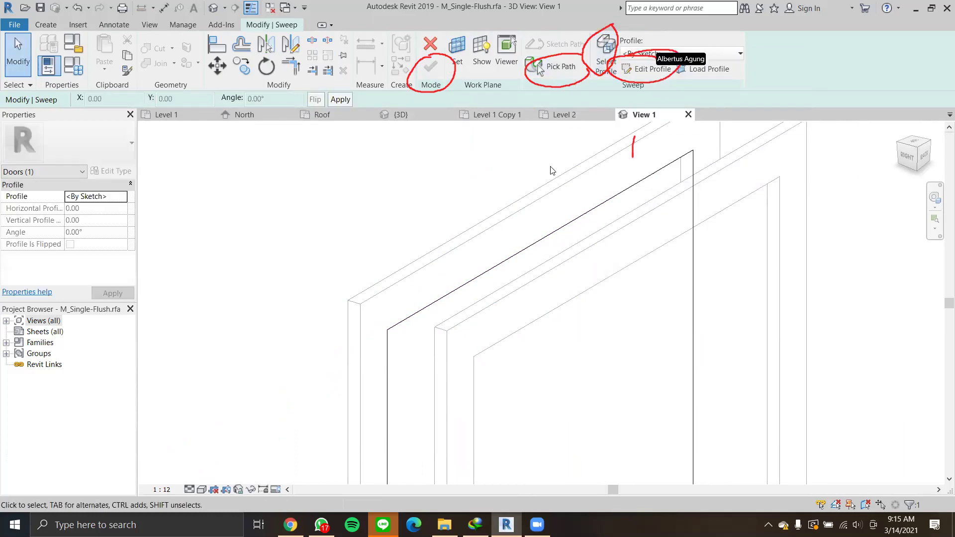
pyautogui.click(646, 71)
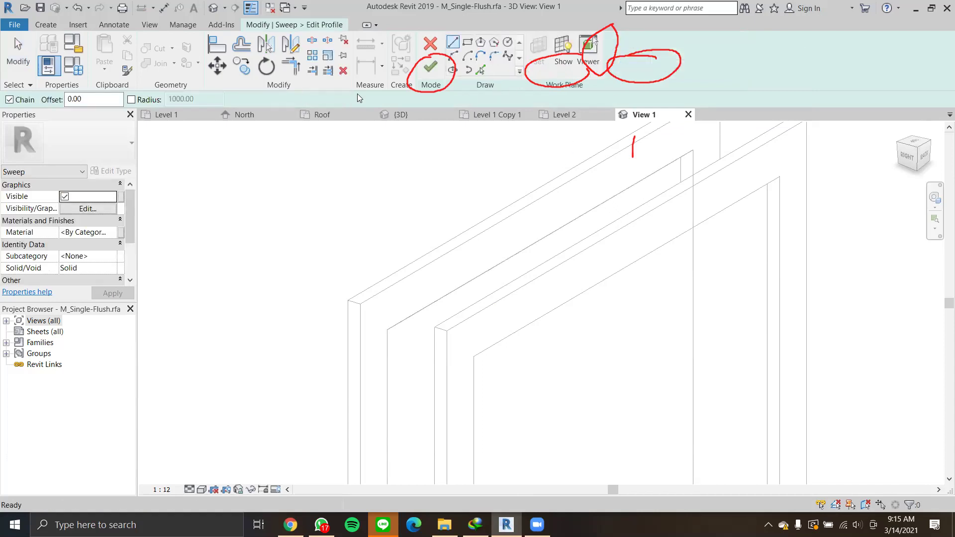
pyautogui.moveTo(447, 301); pyautogui.dragTo(486, 250, button='middle')
pyautogui.scroll(-2, 144, 274)
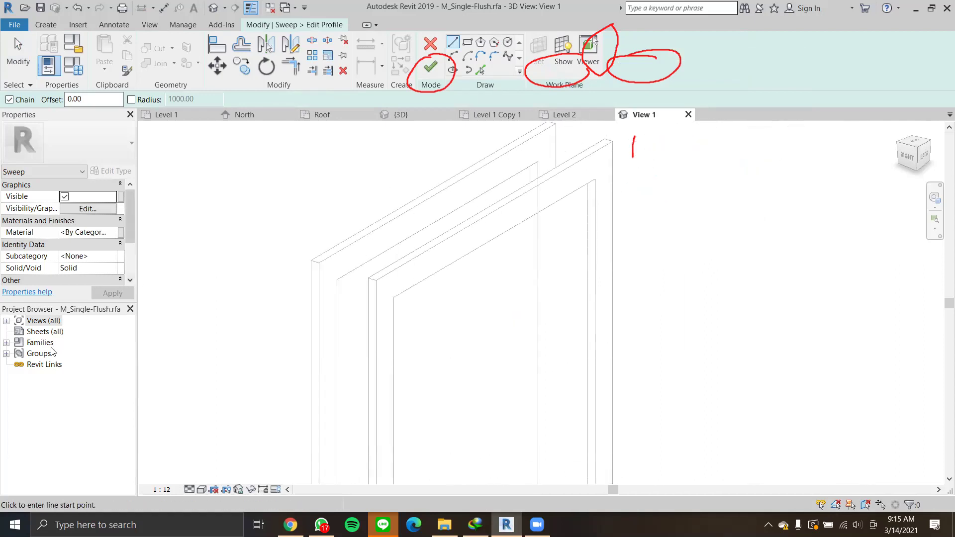
# Review the sweep's family element visibility settings without changing them and view the whole door from above.
pyautogui.click(95, 211)
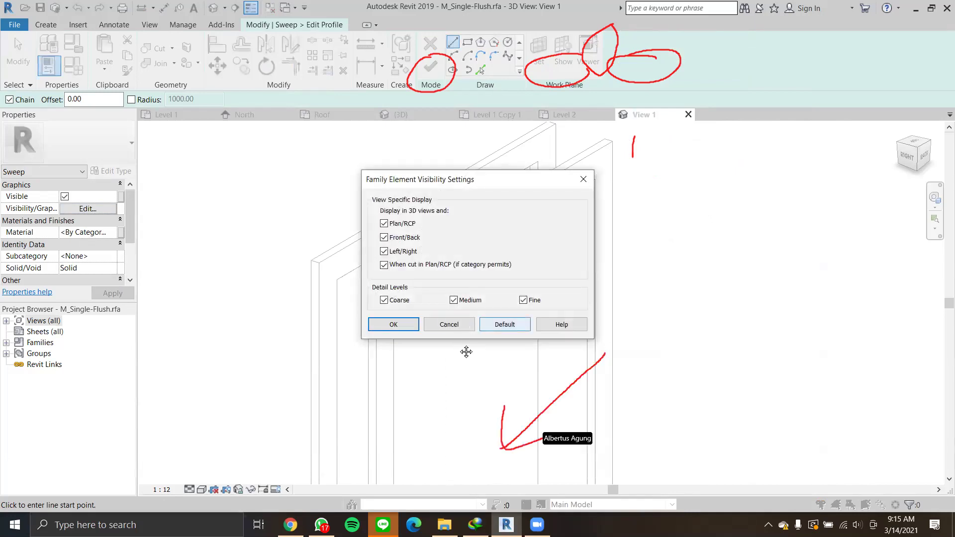
pyautogui.click(467, 325)
pyautogui.scroll(-2, 460, 314)
pyautogui.moveTo(493, 277); pyautogui.dragTo(505, 128, button='middle')
pyautogui.moveTo(492, 159); pyautogui.dragTo(484, 30, button='middle')
pyautogui.scroll(-2, 473, 255)
pyautogui.moveTo(481, 286); pyautogui.dragTo(475, 385, button='middle')
pyautogui.moveTo(448, 205); pyautogui.dragTo(453, 262, button='middle')
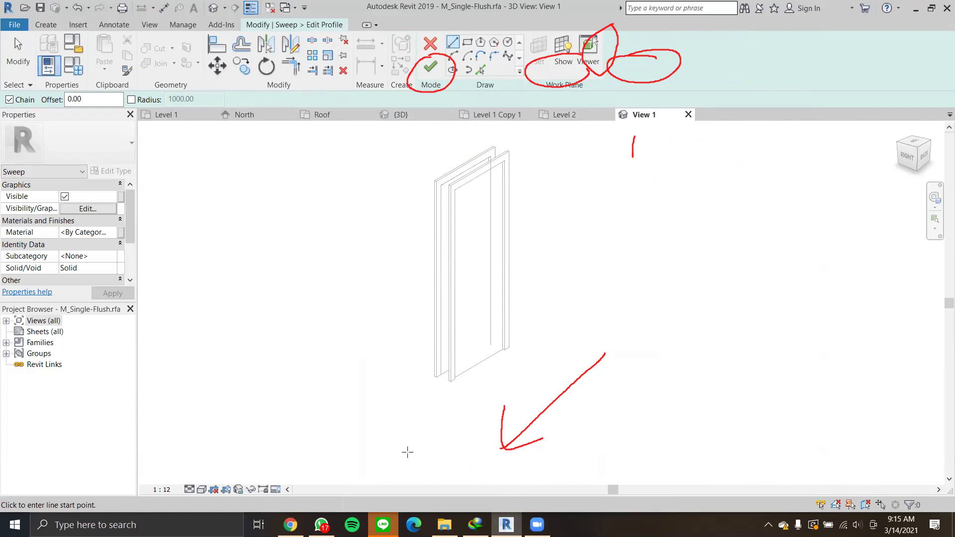
pyautogui.scroll(-5, 438, 338)
pyautogui.scroll(6, 439, 334)
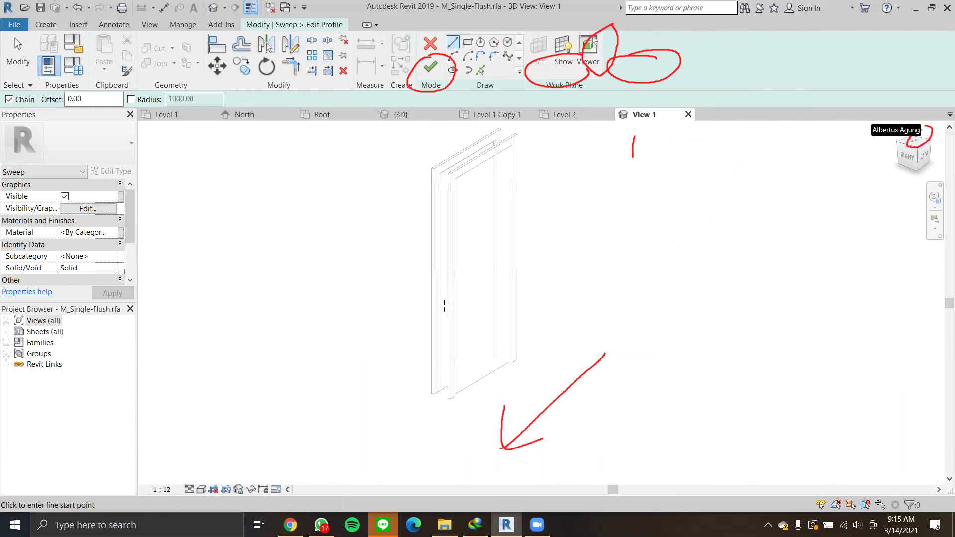
pyautogui.click(913, 143)
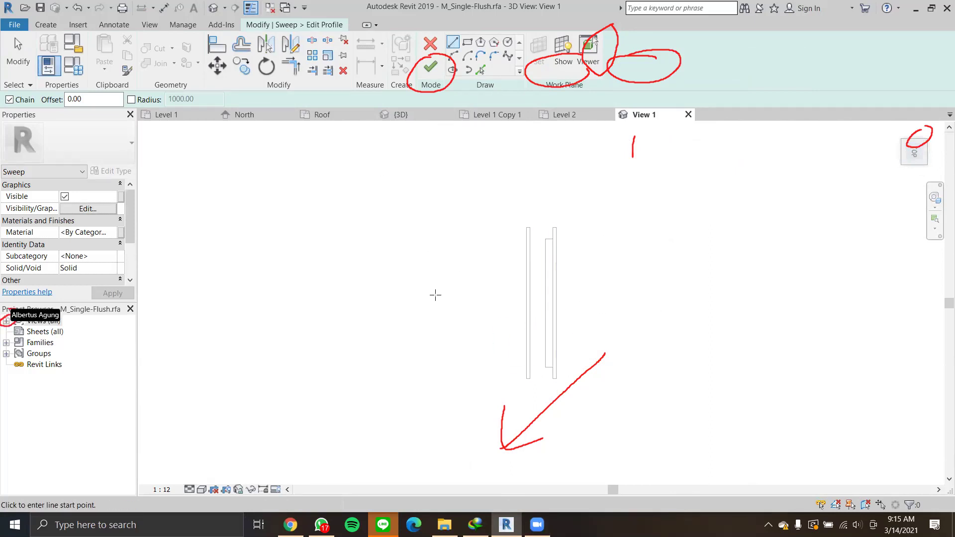
# Open the door family's Ground floor plan at the jamb where the sweep profile is located.
pyautogui.click(10, 321)
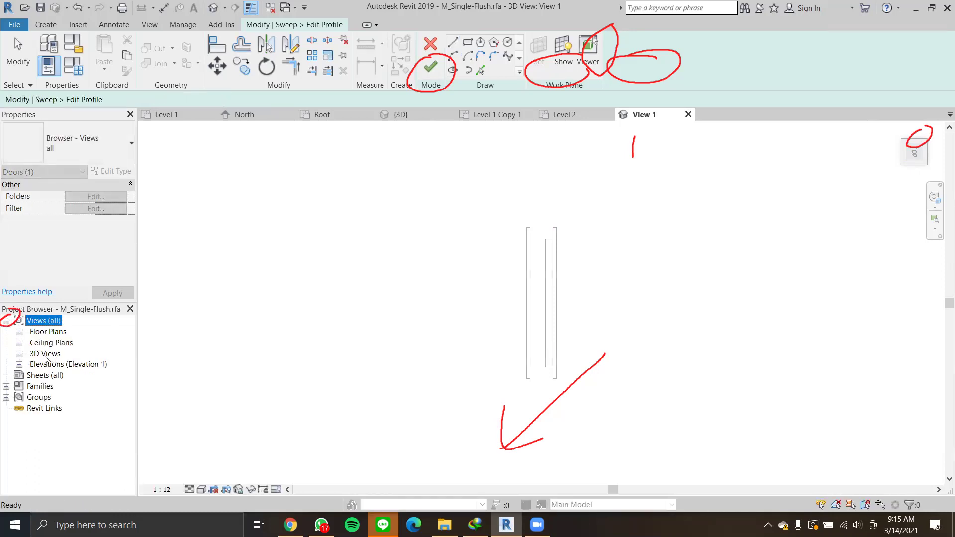
pyautogui.click(48, 332)
pyautogui.doubleClick(48, 334)
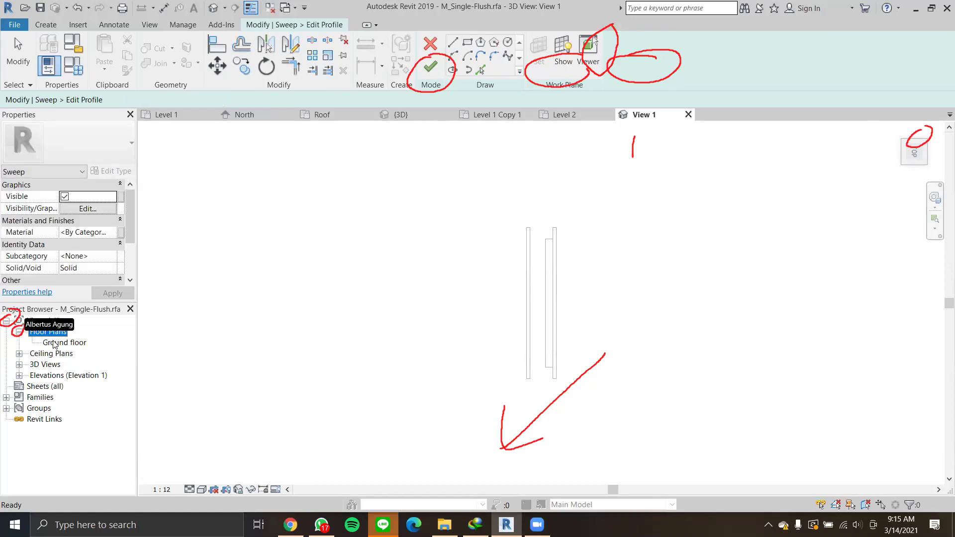
pyautogui.doubleClick(64, 343)
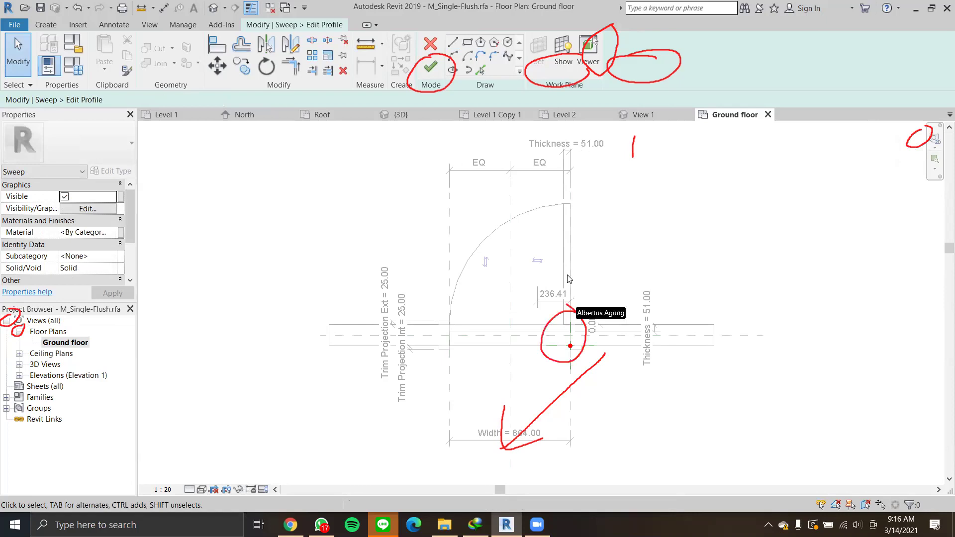
pyautogui.scroll(2, 587, 367)
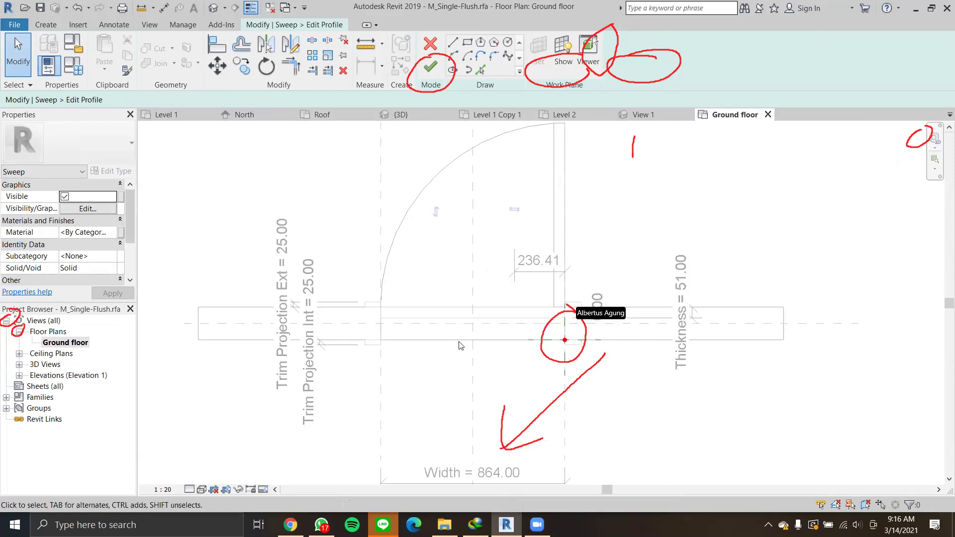
pyautogui.scroll(1, 517, 350)
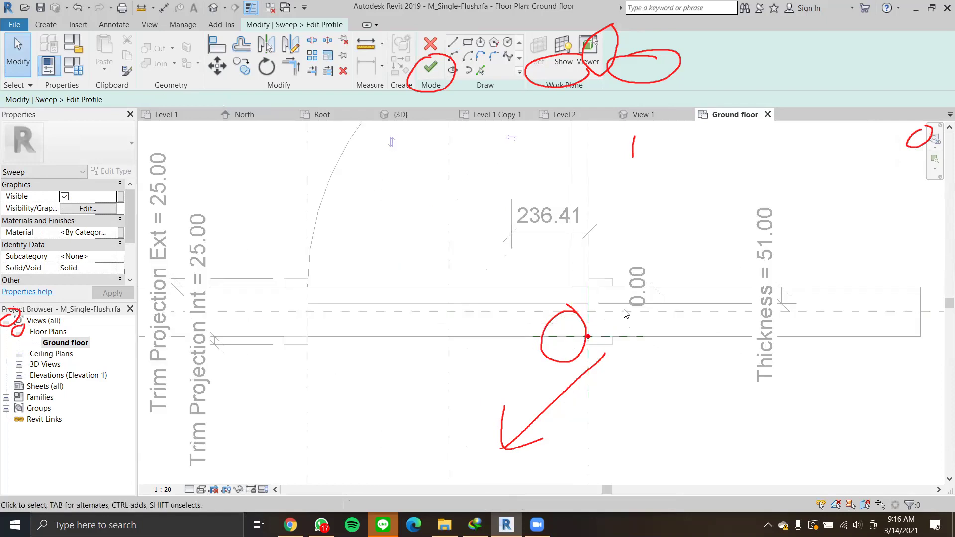
pyautogui.scroll(1, 626, 314)
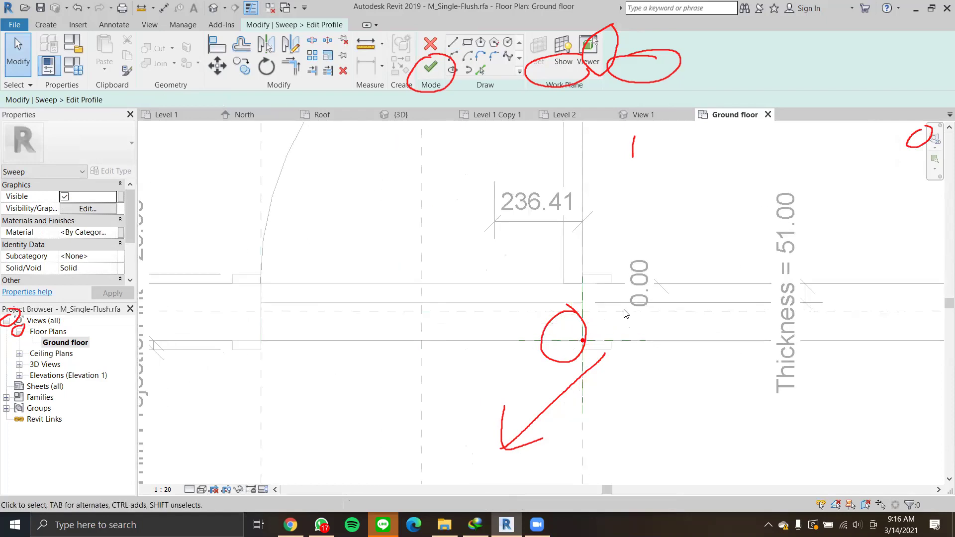
pyautogui.click(583, 342)
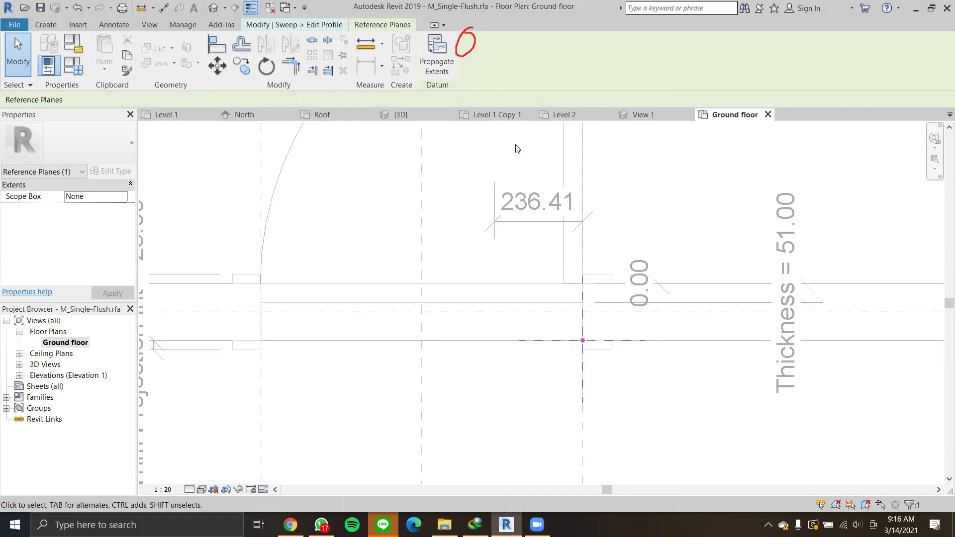
pyautogui.click(574, 335)
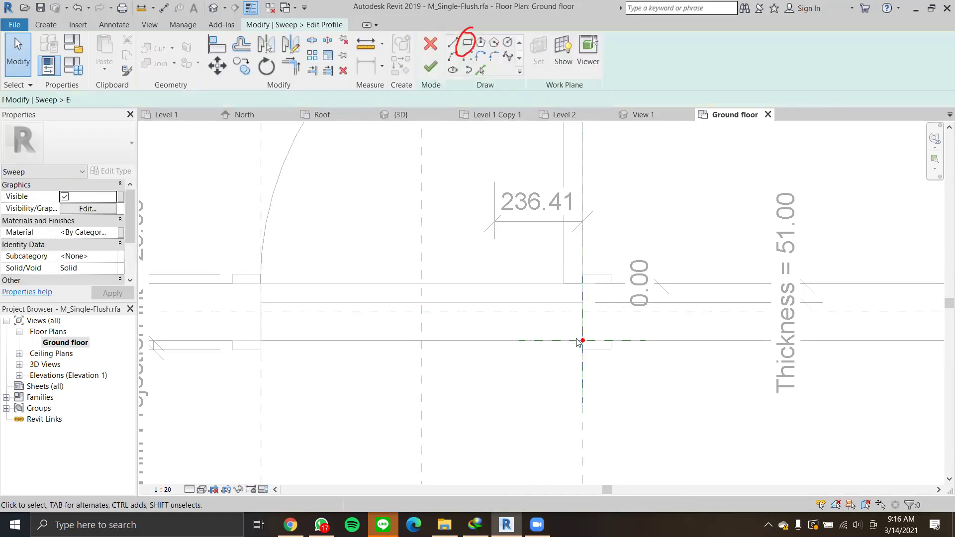
pyautogui.click(583, 342)
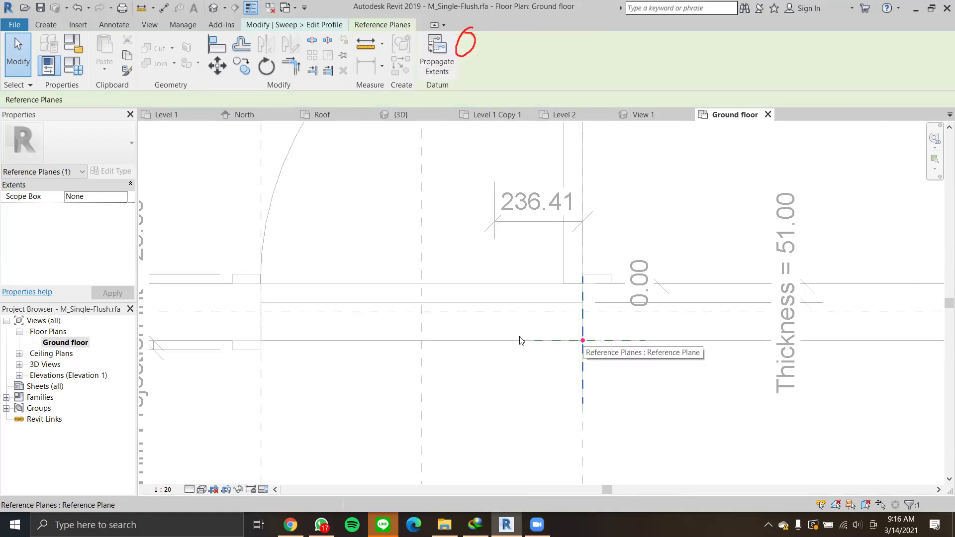
pyautogui.click(560, 377)
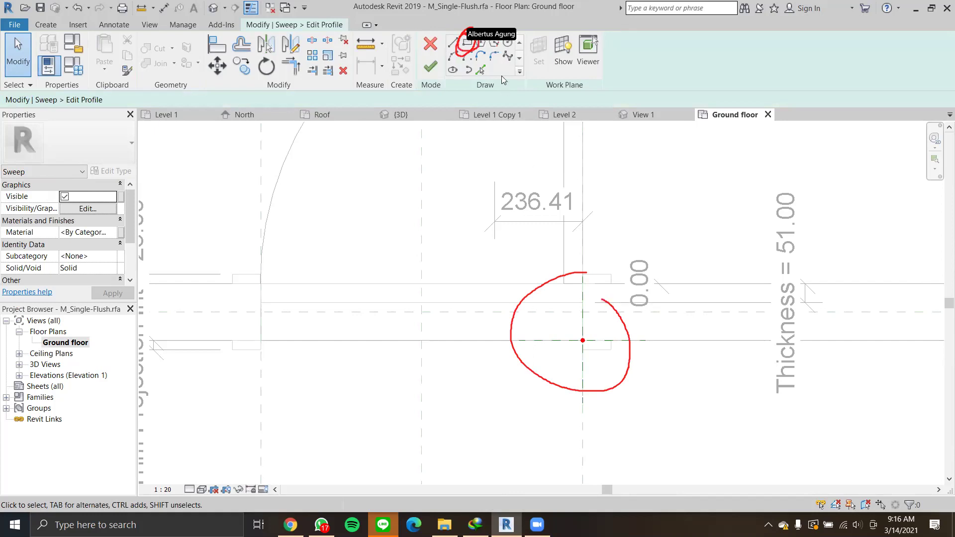
# Draw a rectangular sweep profile about 89 wide and 152.4 deep from the profile origin to the opposite wall face.
pyautogui.click(468, 42)
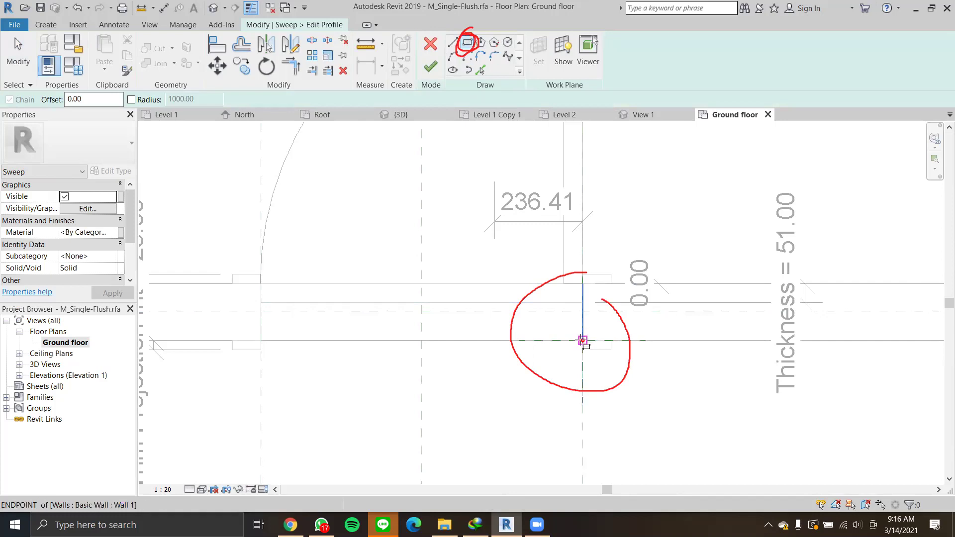
pyautogui.click(583, 340)
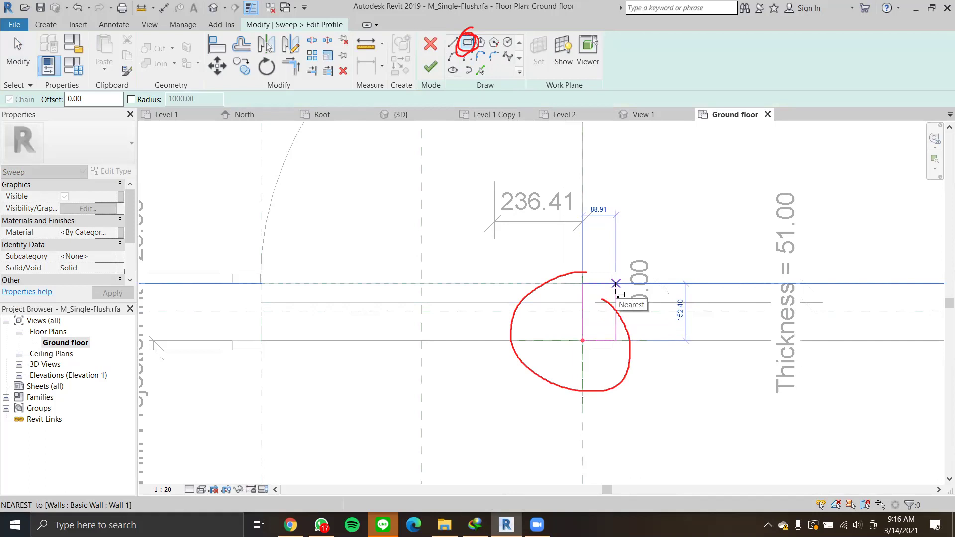
pyautogui.click(616, 284)
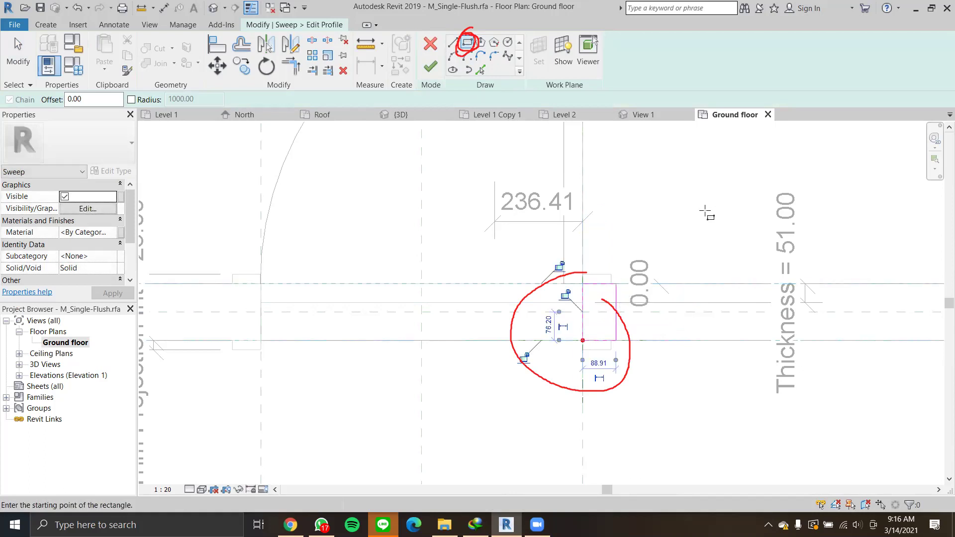
# Stop drawing rectangles and set the sweep profile's width to 50 by repositioning its vertical edge farthest from the origin.
pyautogui.scroll(2, 637, 300)
pyautogui.press('Escape')
pyautogui.press('Escape')
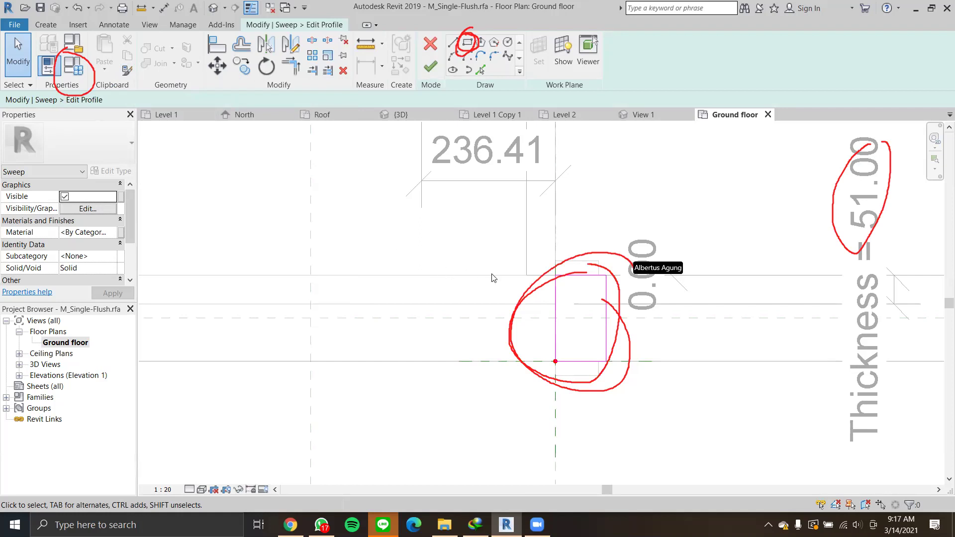
pyautogui.click(604, 331)
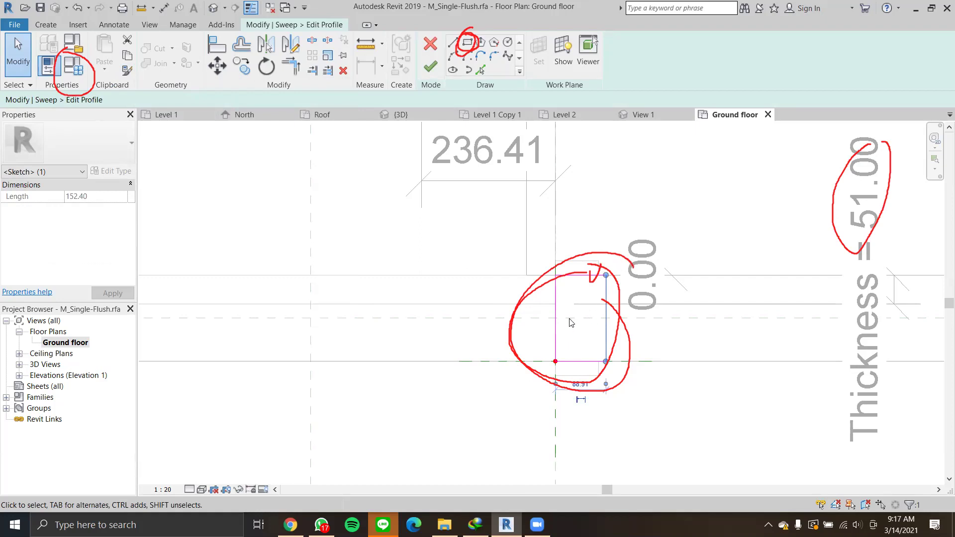
pyautogui.scroll(3, 583, 389)
pyautogui.scroll(2, 583, 389)
pyautogui.click(575, 386)
pyautogui.write('59')
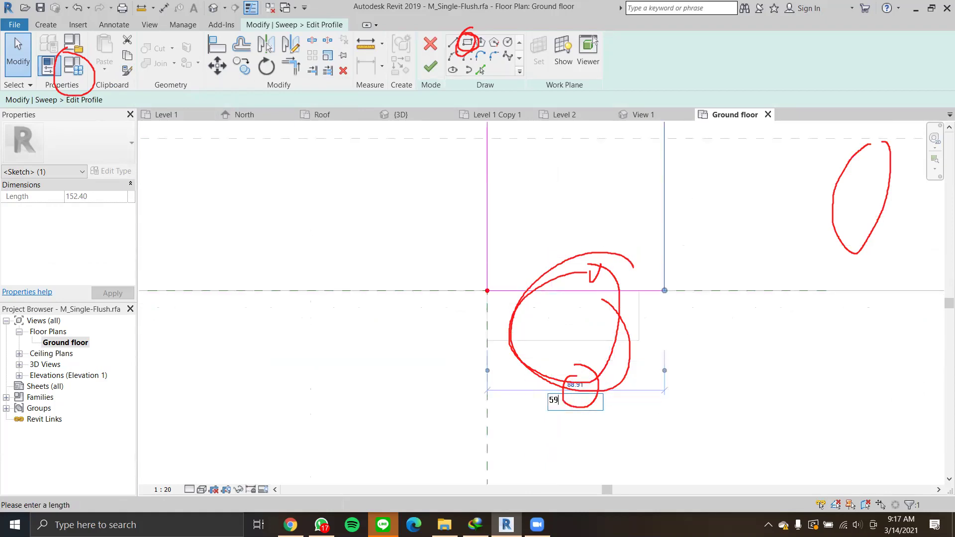
pyautogui.press('BackSpace')
pyautogui.write('0')
pyautogui.press('Return')
pyautogui.scroll(-2, 606, 350)
pyautogui.moveTo(633, 302); pyautogui.dragTo(629, 359, button='middle')
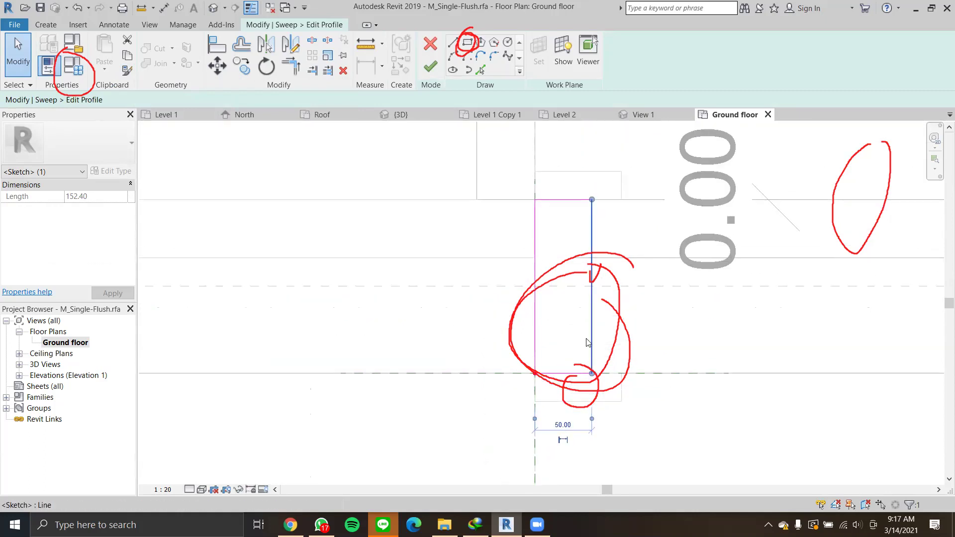
# Measure the profile's upper edge from the opposite wall face and set the profile's depth to 150.
pyautogui.click(571, 201)
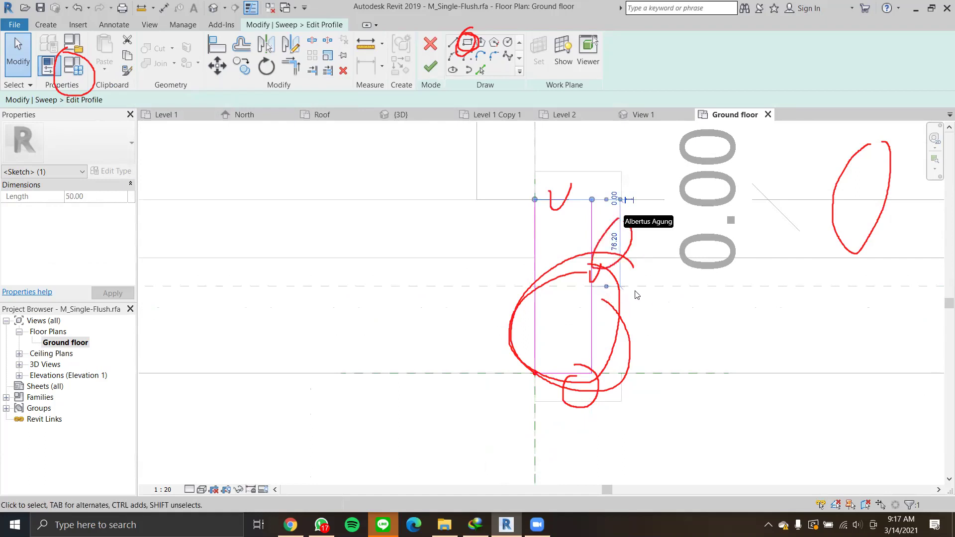
pyautogui.moveTo(606, 287); pyautogui.dragTo(607, 374)
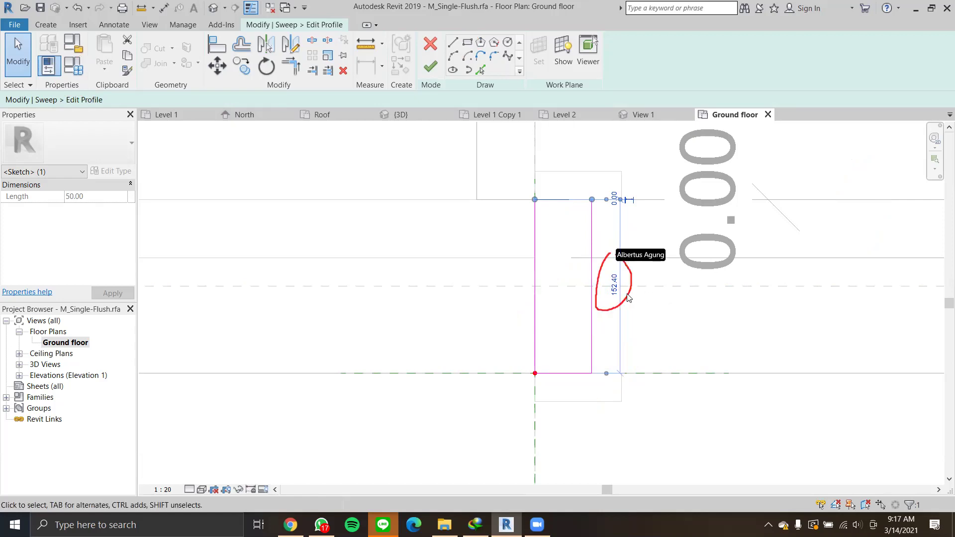
pyautogui.click(615, 288)
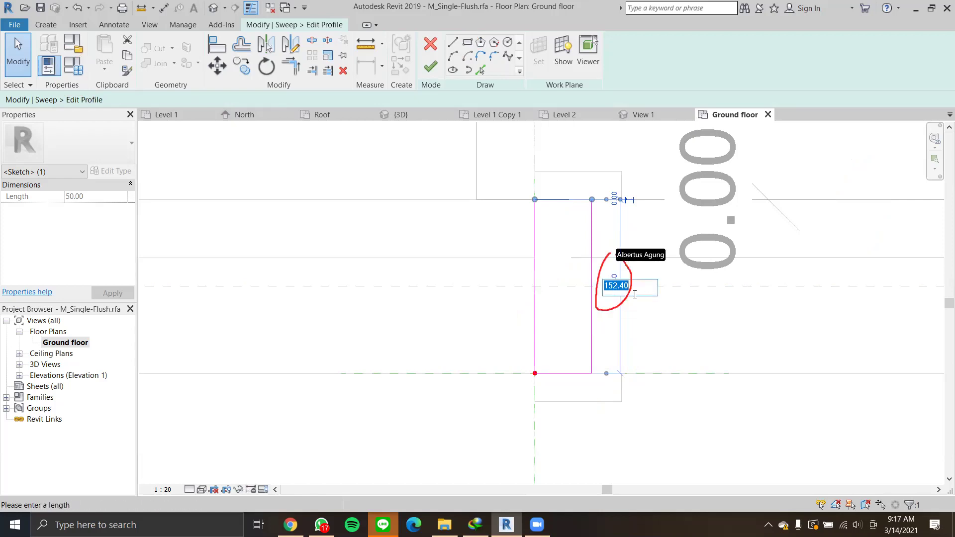
pyautogui.write('15')
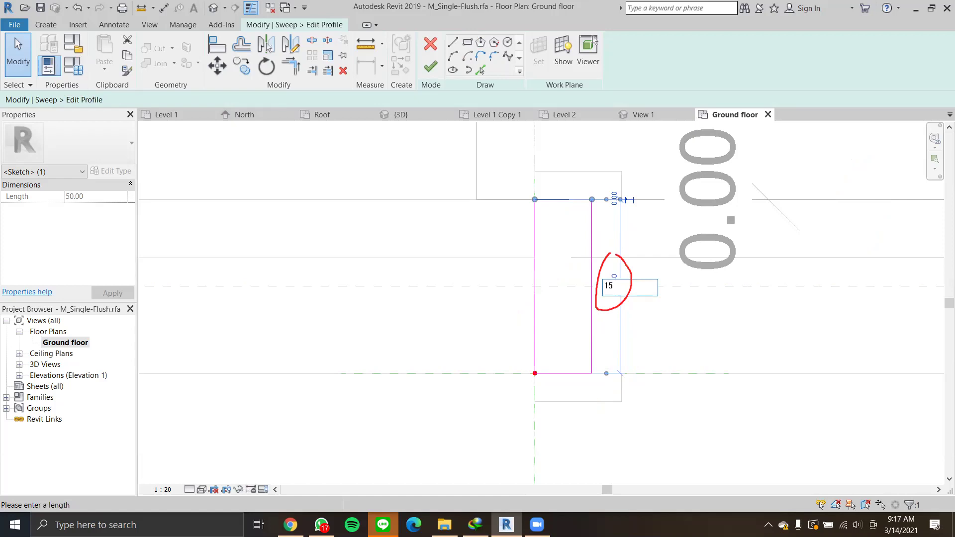
pyautogui.write('0')
pyautogui.press('Return')
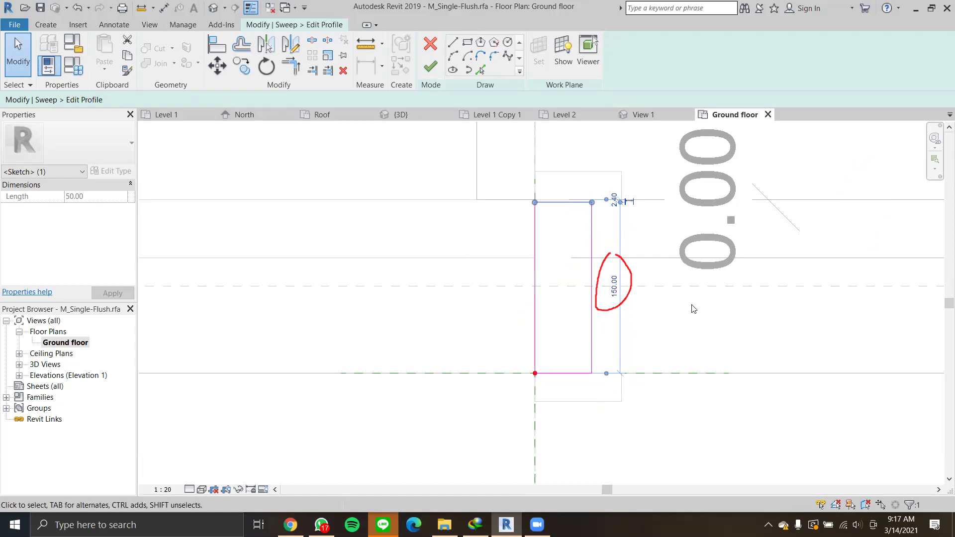
# Finish the profile and sweep, and load the door family into the Latihan 1 project, overwriting the existing version.
pyautogui.click(669, 317)
pyautogui.click(430, 66)
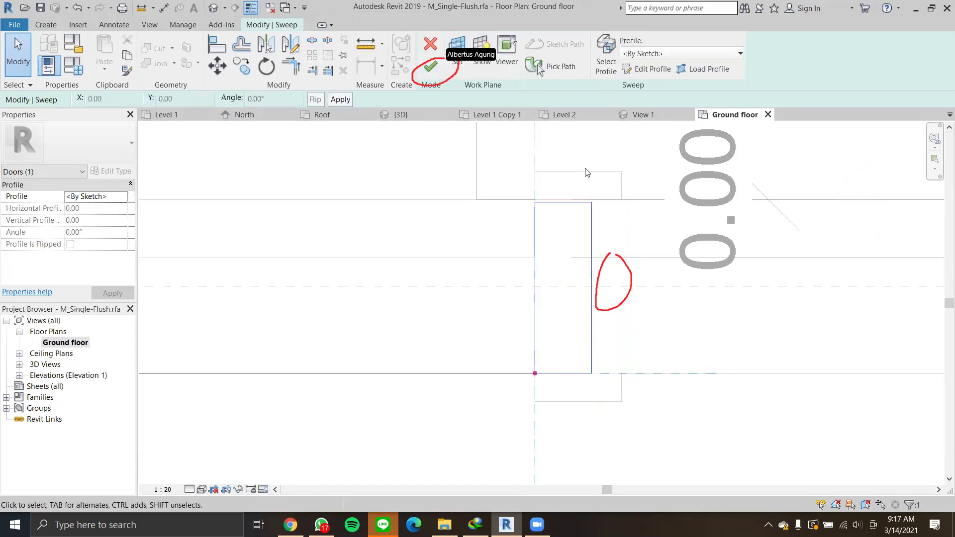
pyautogui.click(431, 66)
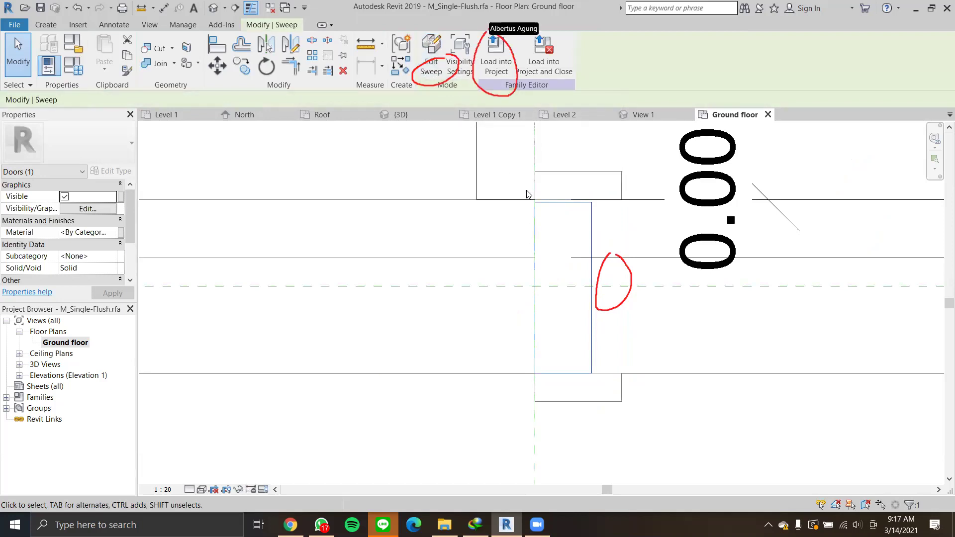
pyautogui.click(497, 57)
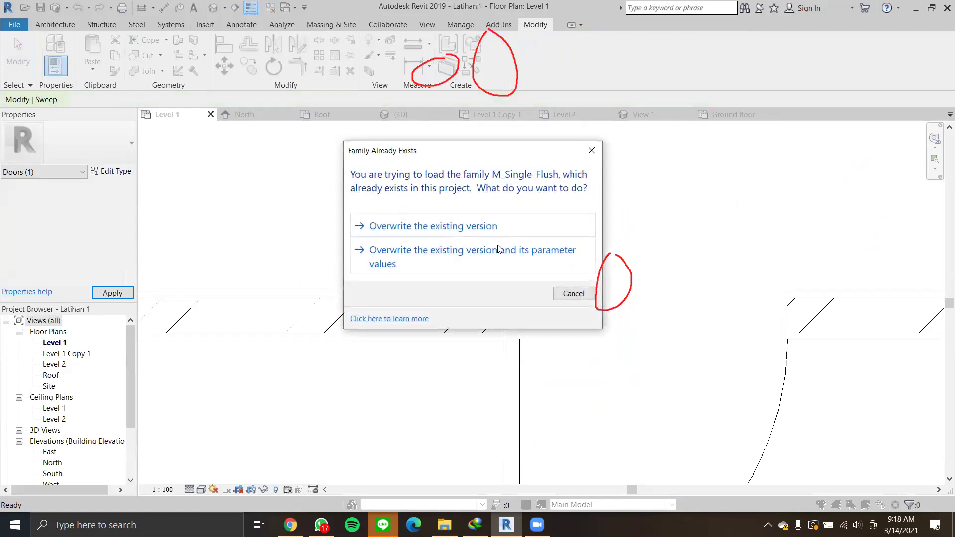
pyautogui.click(529, 233)
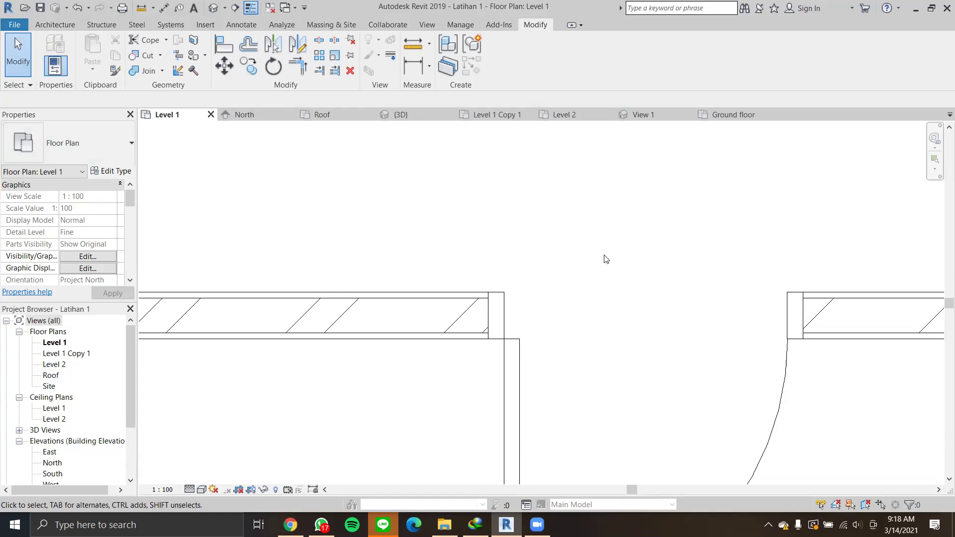
# Check the reloaded door's frame in the Level 1 plan and reopen the door's family for editing.
pyautogui.moveTo(604, 258); pyautogui.dragTo(480, 210, button='middle')
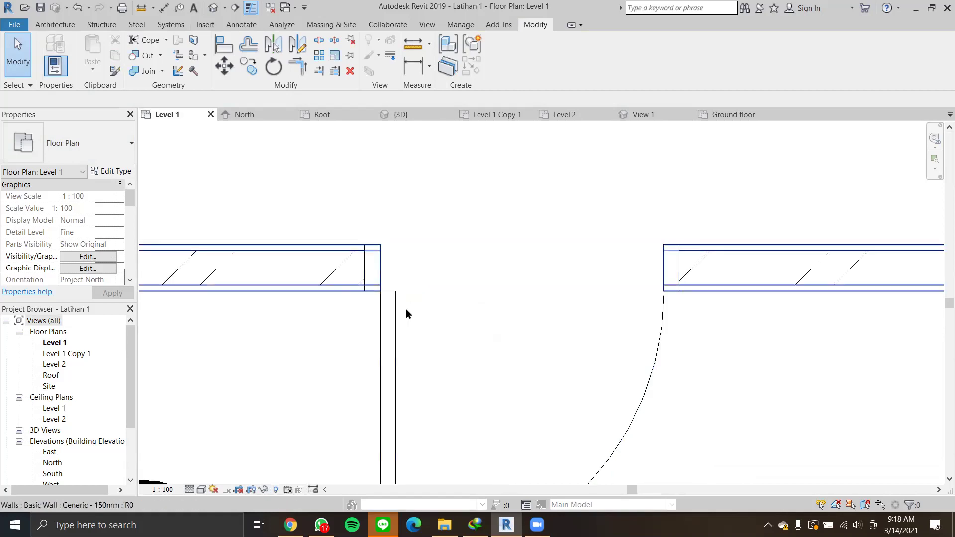
pyautogui.click(393, 314)
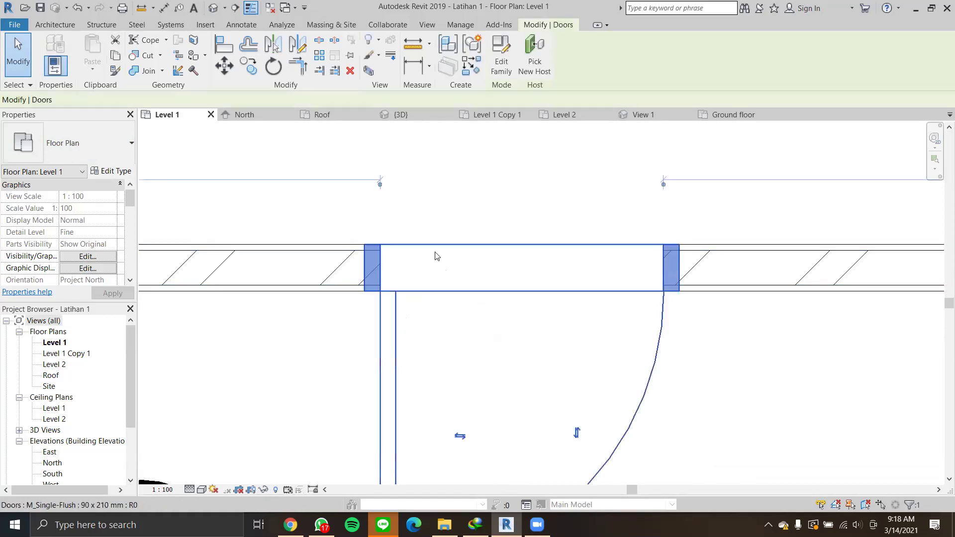
pyautogui.click(418, 272)
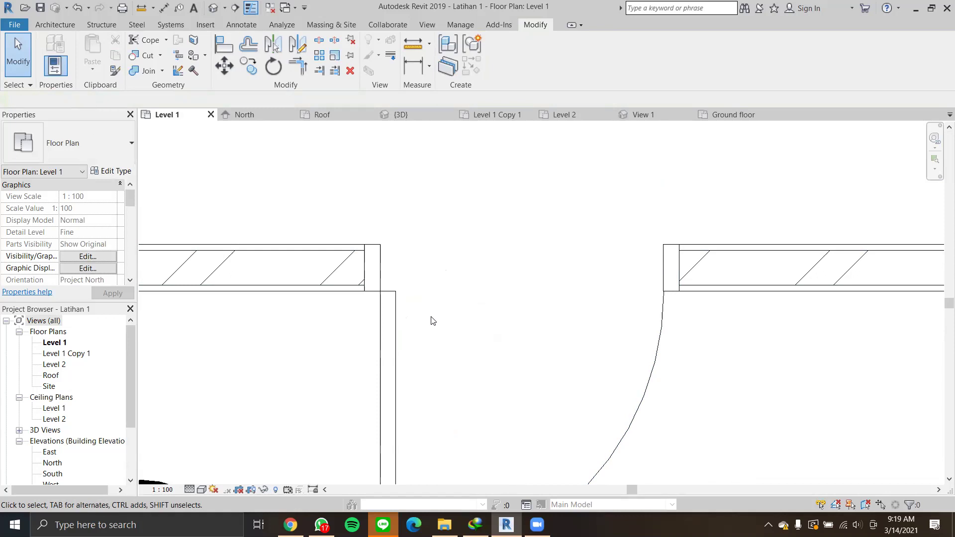
pyautogui.click(398, 313)
pyautogui.click(503, 68)
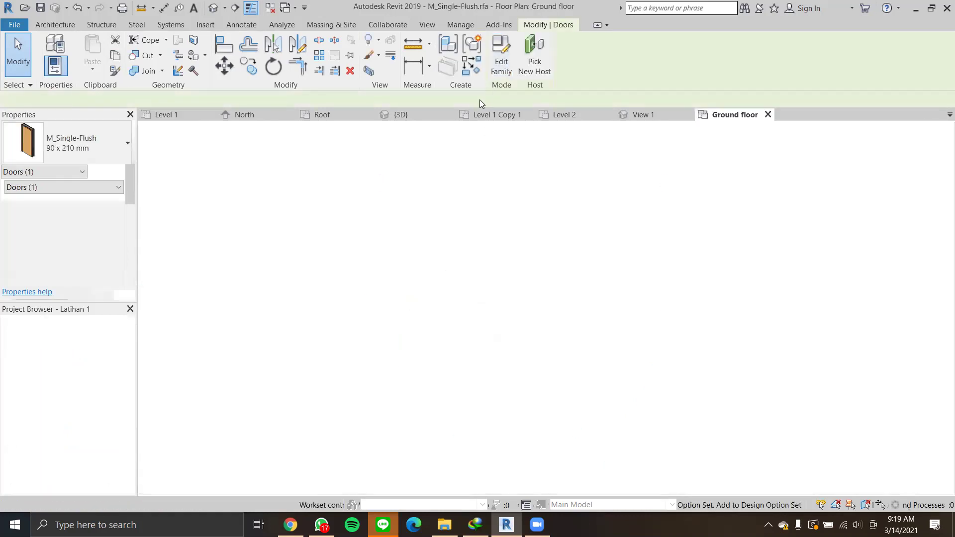
# Examine the swept frame at both jambs in the door family's Ground floor plan.
pyautogui.scroll(-5, 480, 285)
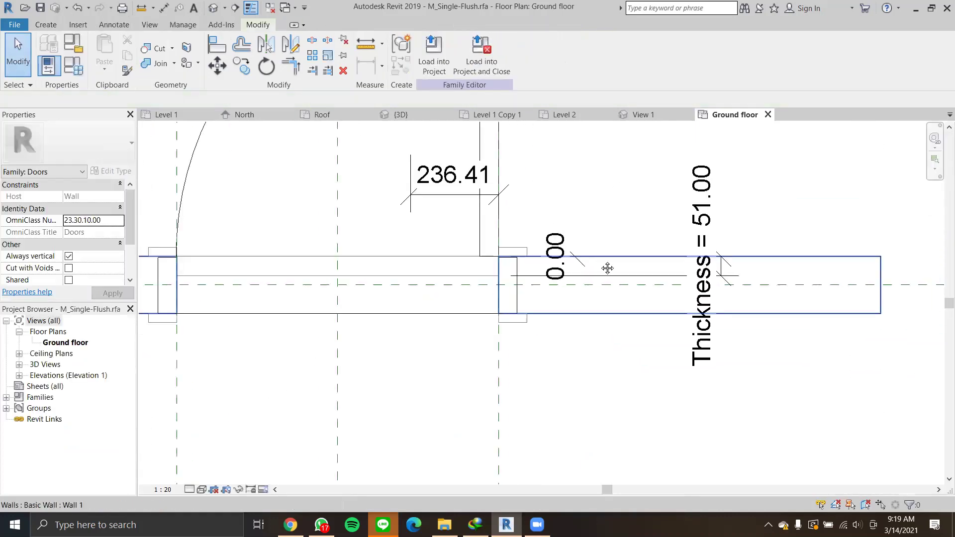
pyautogui.moveTo(395, 335); pyautogui.dragTo(443, 387, button='middle')
pyautogui.scroll(2, 566, 279)
pyautogui.moveTo(562, 271); pyautogui.dragTo(660, 402, button='middle')
pyautogui.scroll(-1, 622, 308)
pyautogui.scroll(-1, 660, 402)
pyautogui.moveTo(626, 432); pyautogui.dragTo(620, 387, button='middle')
pyautogui.scroll(2, 609, 369)
pyautogui.scroll(3, 628, 401)
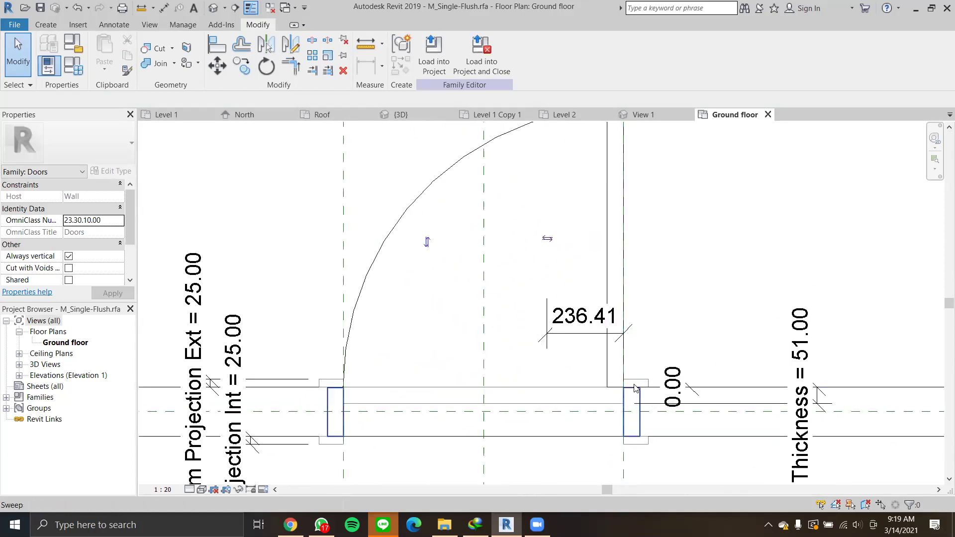
pyautogui.scroll(1, 300, 411)
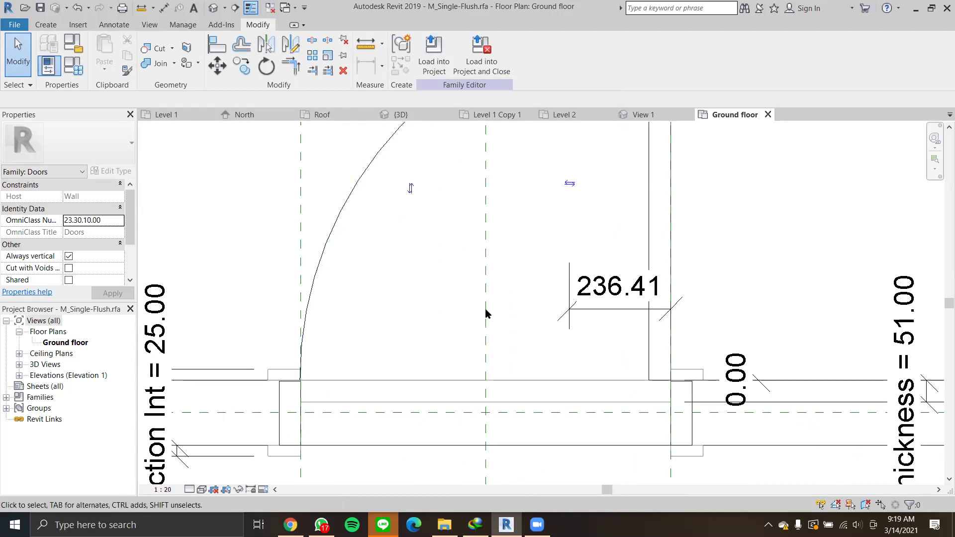
pyautogui.moveTo(525, 284); pyautogui.dragTo(533, 205, button='middle')
pyautogui.moveTo(544, 328)
pyautogui.mouseDown(button='middle')
pyautogui.moveTo(549, 264)
pyautogui.moveTo(548, 330)
pyautogui.mouseUp(button='middle')
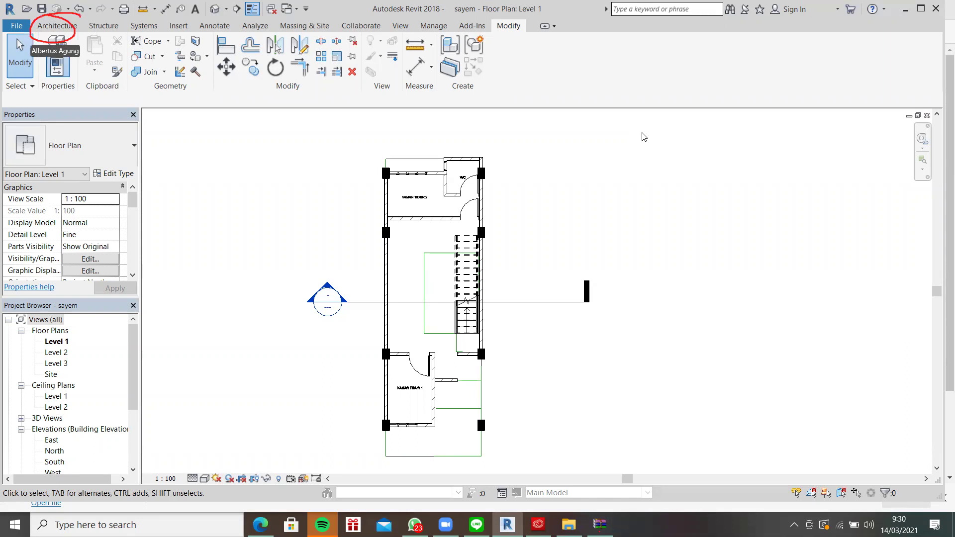
# In the sayem project's Level 1 plan, draw a horizontal grid line from right to left through the uppermost pair of columns.
pyautogui.click(53, 26)
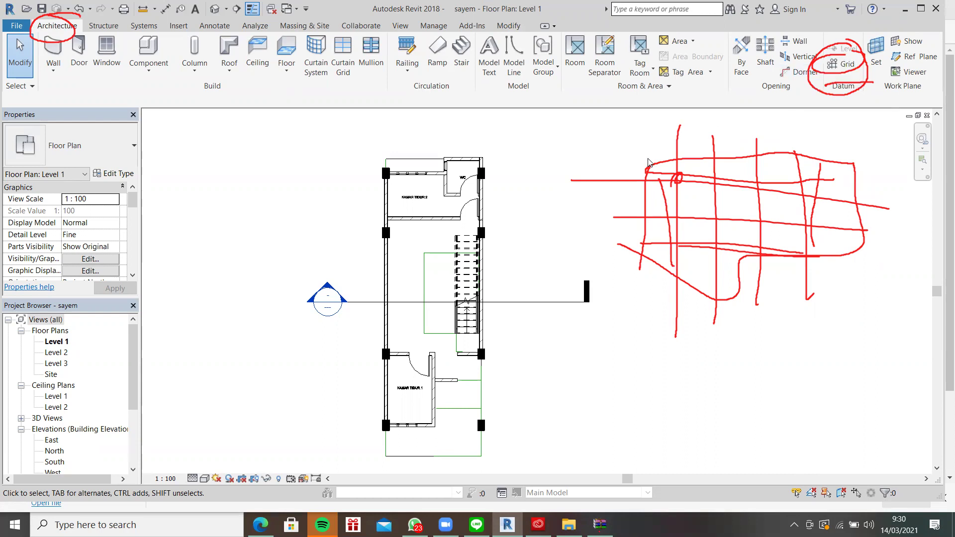
pyautogui.click(834, 68)
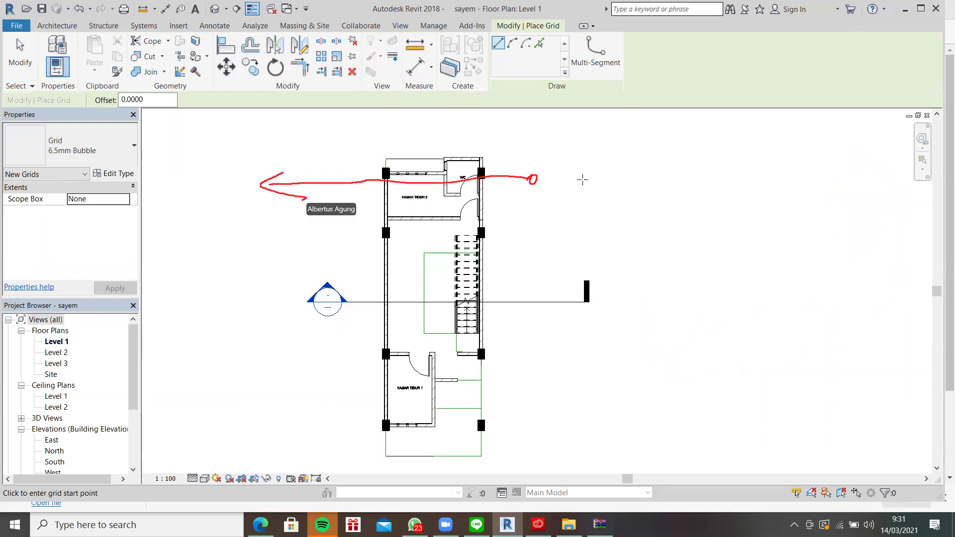
pyautogui.click(539, 173)
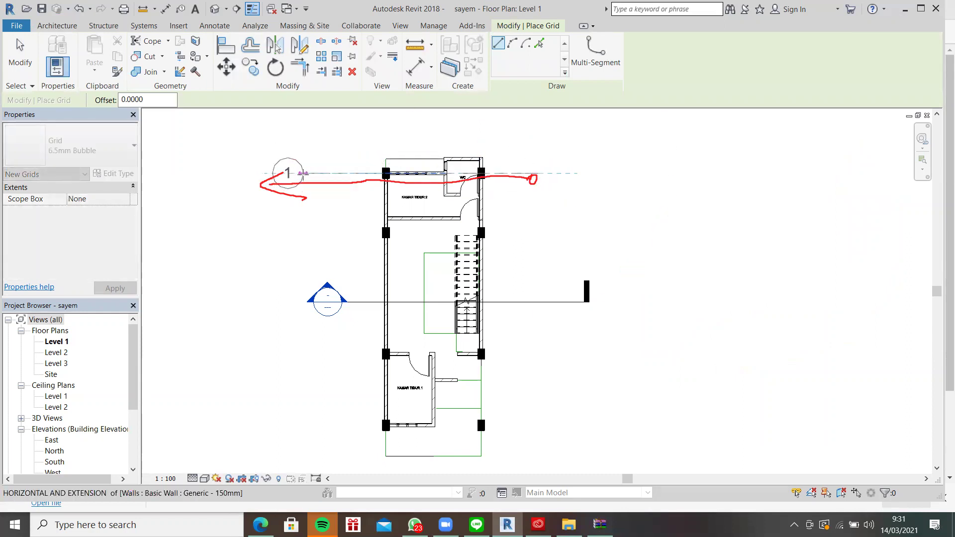
pyautogui.click(277, 173)
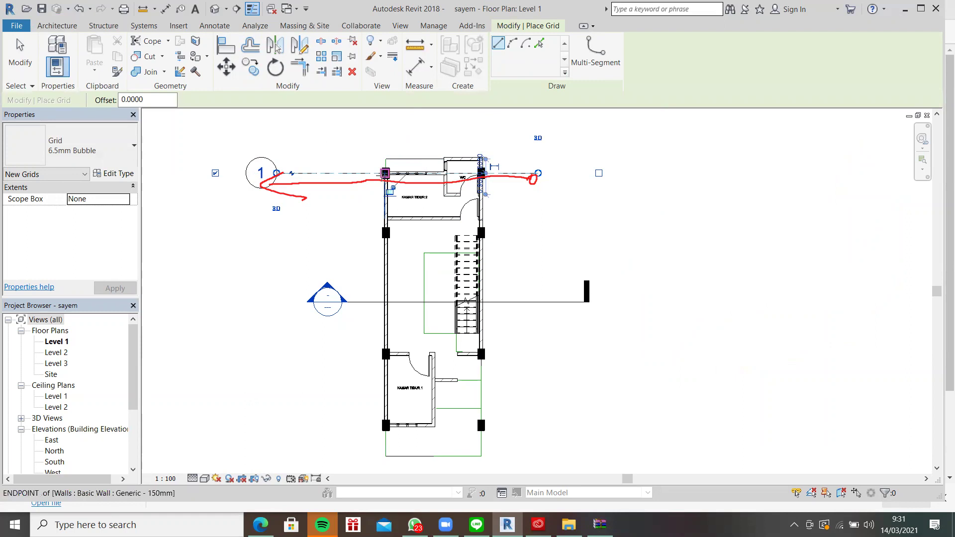
pyautogui.click(384, 174)
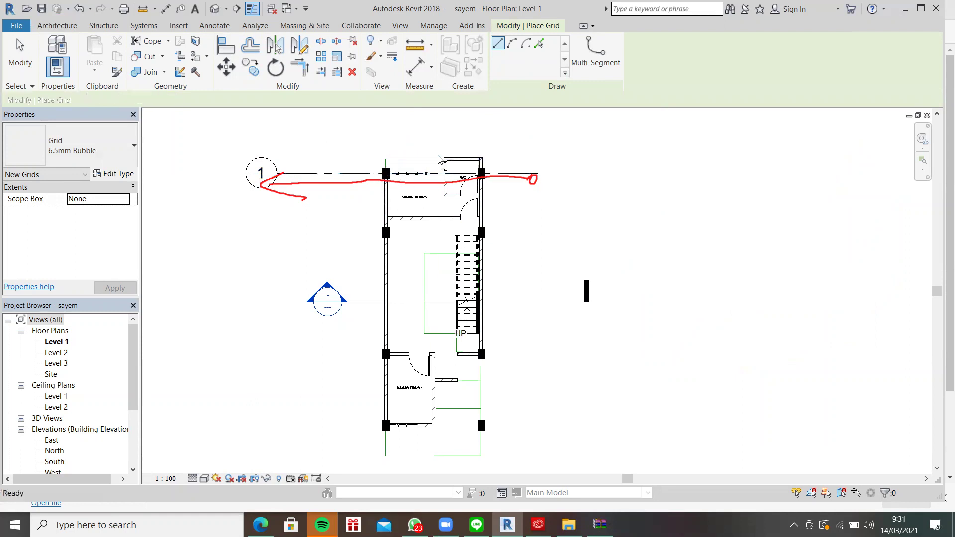
pyautogui.press('Escape')
pyautogui.press('Escape')
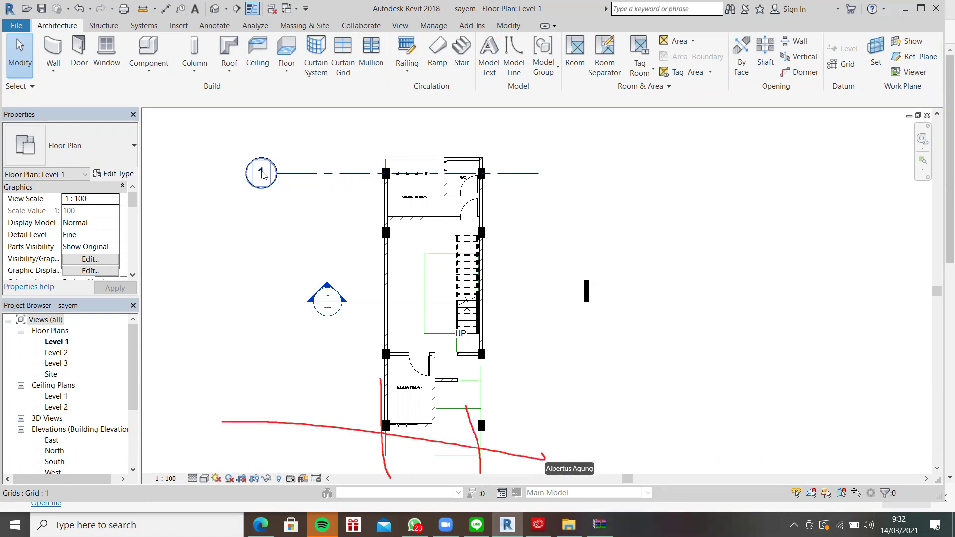
# Move grid 1 from the upper-left column down to the wall and column intersection at the lower-left corner of KAMAR TIDUR 1.
pyautogui.click(350, 174)
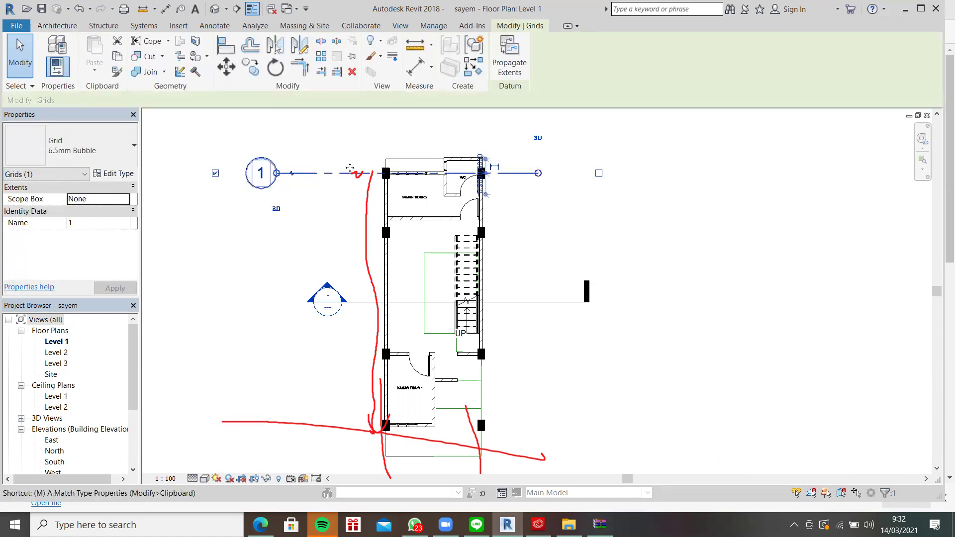
pyautogui.press('m')
pyautogui.press('v')
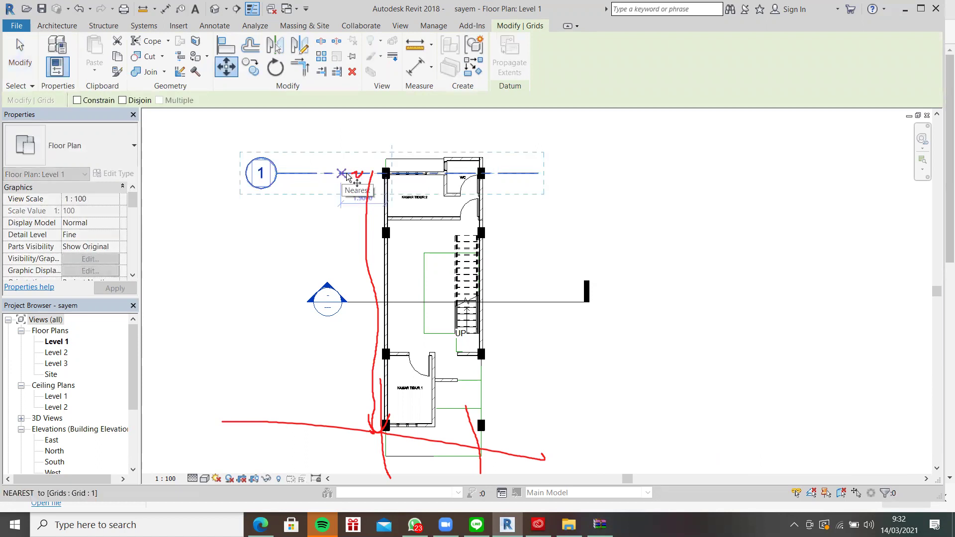
pyautogui.click(385, 172)
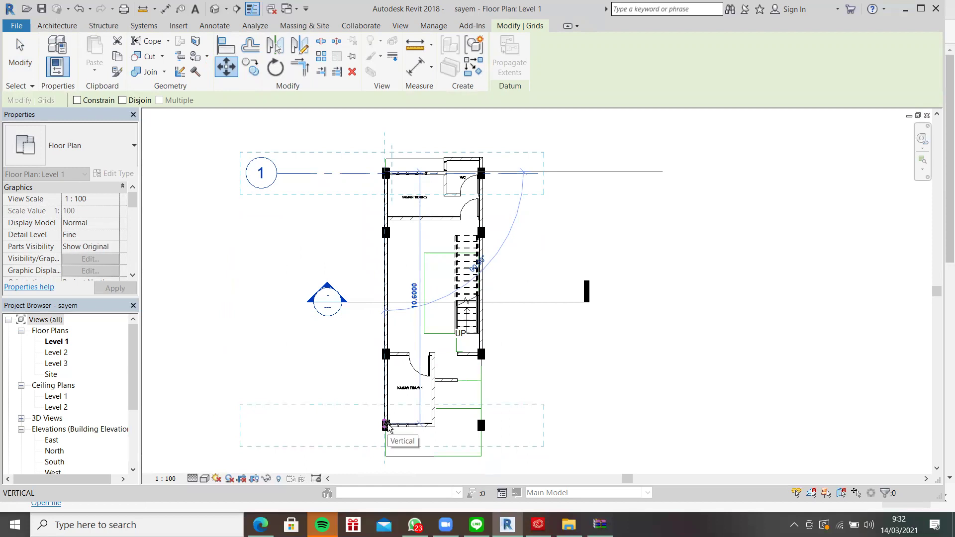
pyautogui.scroll(4, 387, 427)
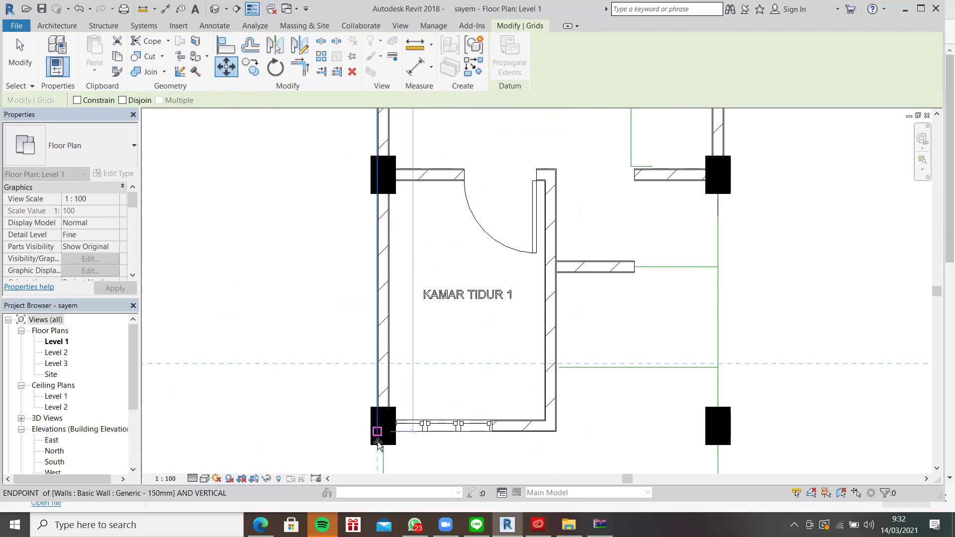
pyautogui.scroll(2, 378, 440)
pyautogui.scroll(2, 378, 442)
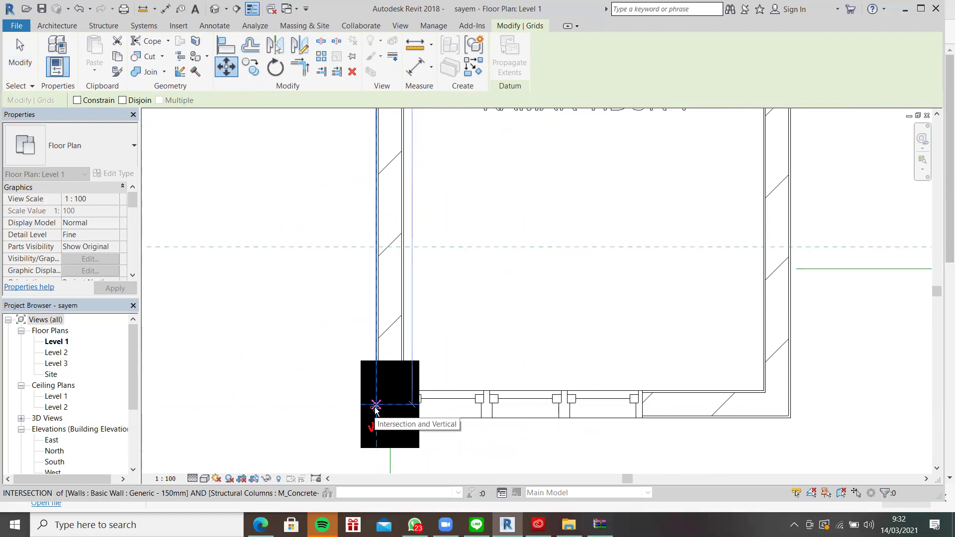
pyautogui.click(376, 405)
pyautogui.scroll(-2, 441, 329)
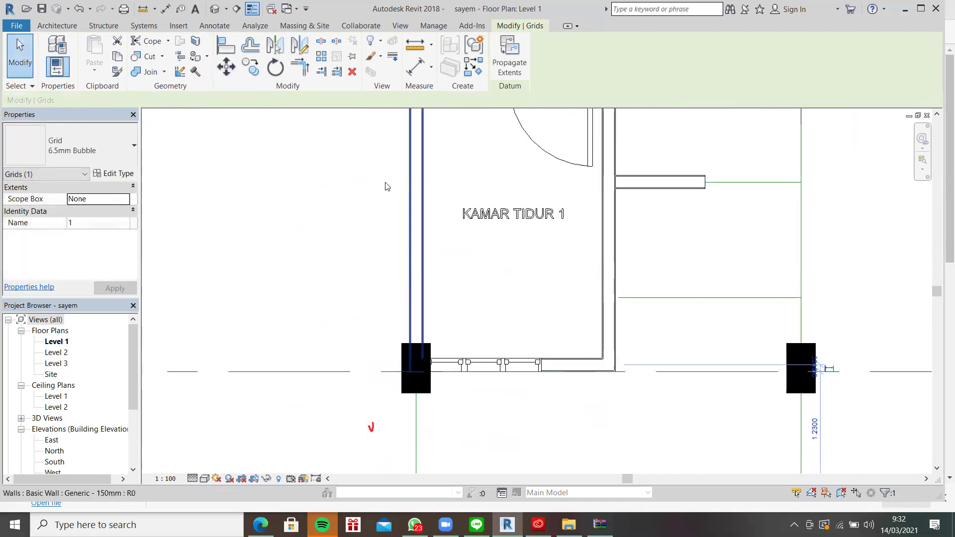
pyautogui.scroll(-5, 387, 187)
pyautogui.moveTo(369, 111); pyautogui.dragTo(391, 197, button='middle')
pyautogui.scroll(-3, 390, 197)
pyautogui.scroll(-1, 390, 189)
pyautogui.scroll(1, 391, 185)
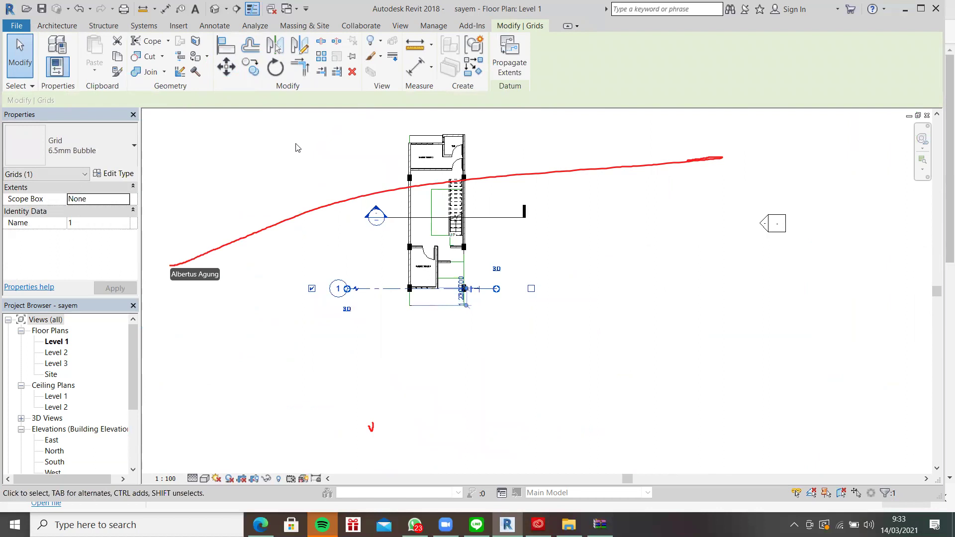
pyautogui.scroll(2, 297, 145)
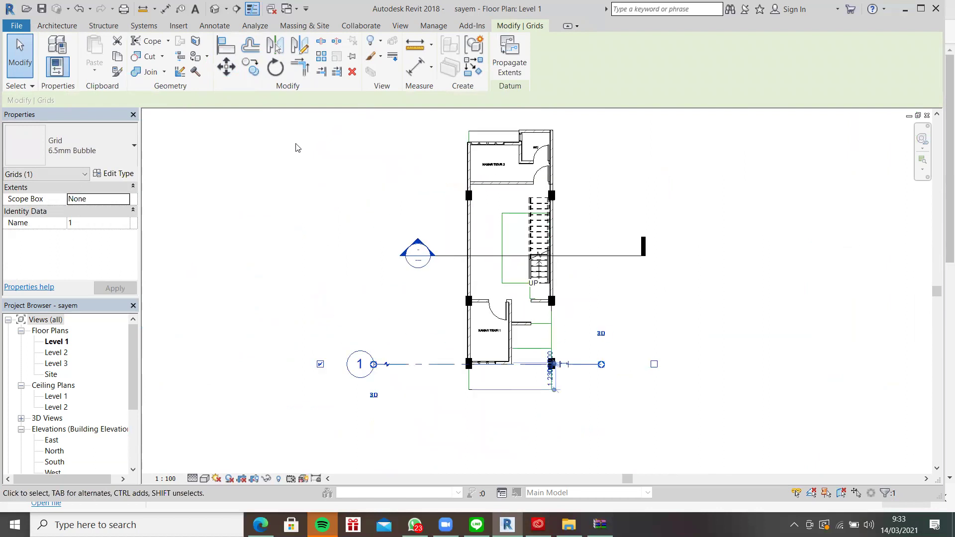
# Copy grid 1 straight up from the lower-left column of KAMAR TIDUR 1 at a distance of 3.
pyautogui.moveTo(307, 168); pyautogui.dragTo(313, 185, button='middle')
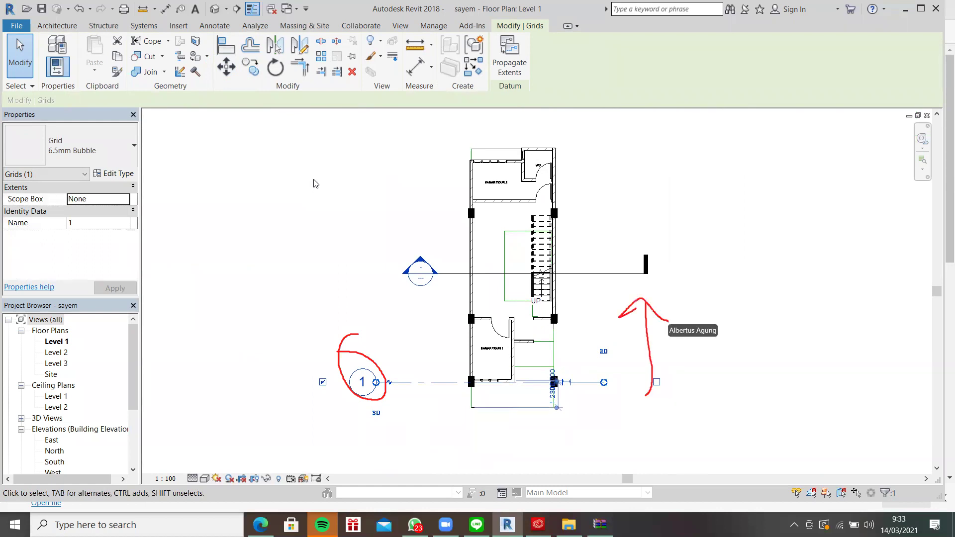
pyautogui.click(401, 323)
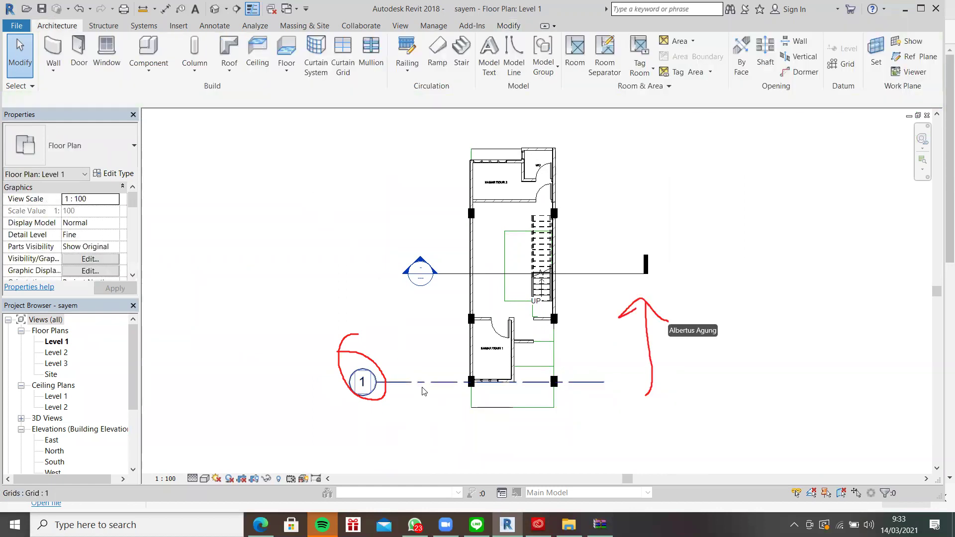
pyautogui.click(423, 390)
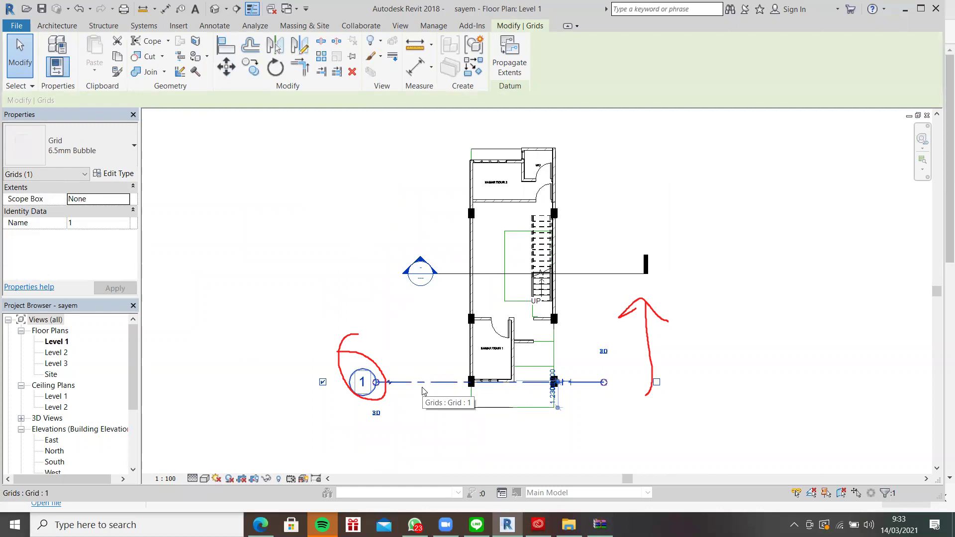
pyautogui.press('c')
pyautogui.press('o')
pyautogui.scroll(2, 447, 385)
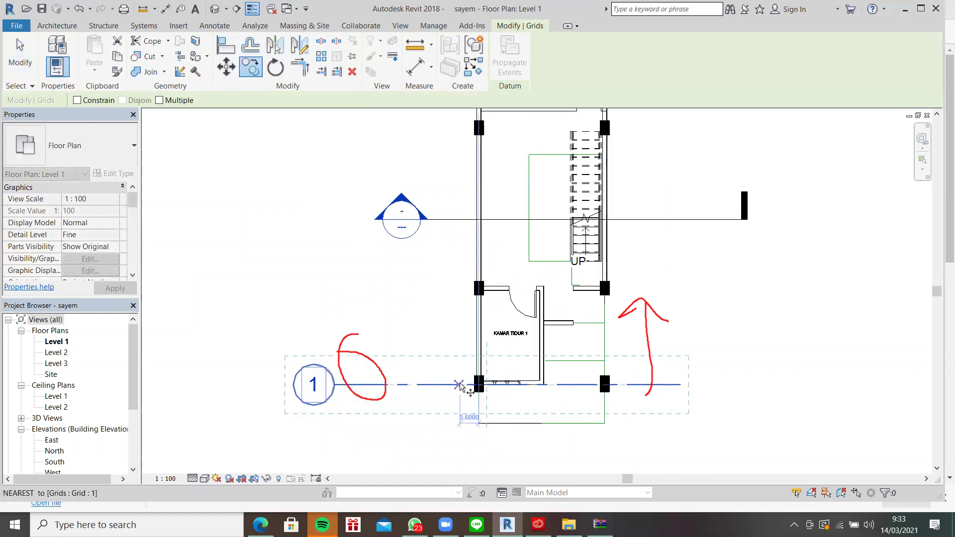
pyautogui.click(479, 384)
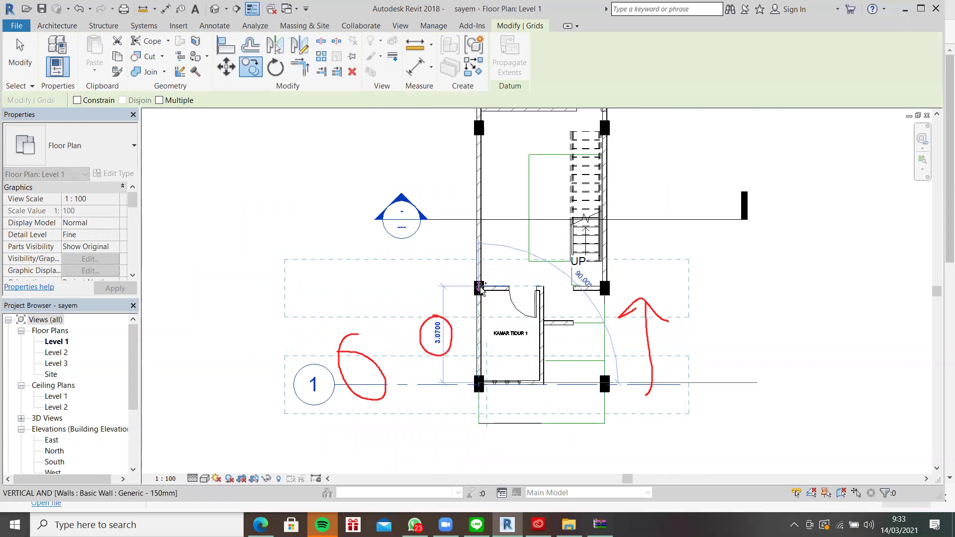
pyautogui.write('3')
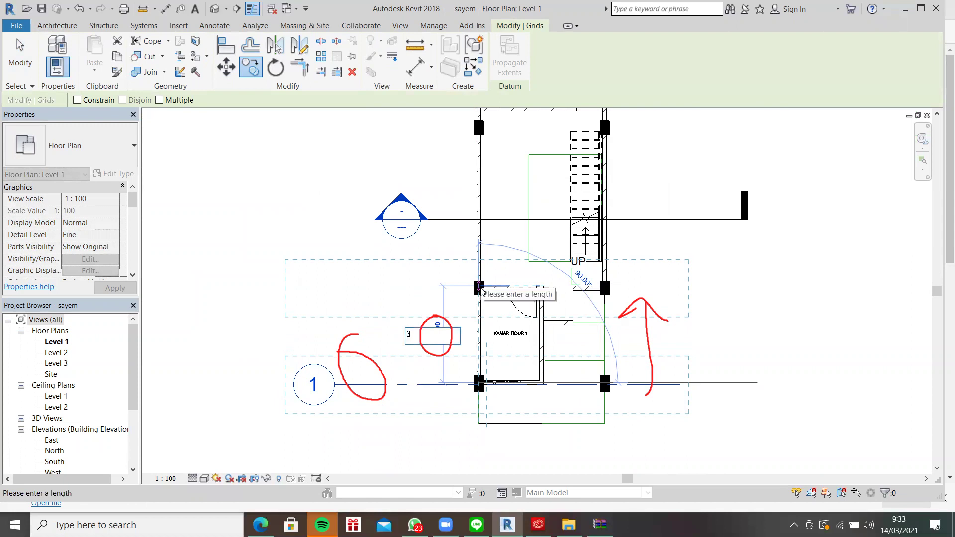
pyautogui.press('Return')
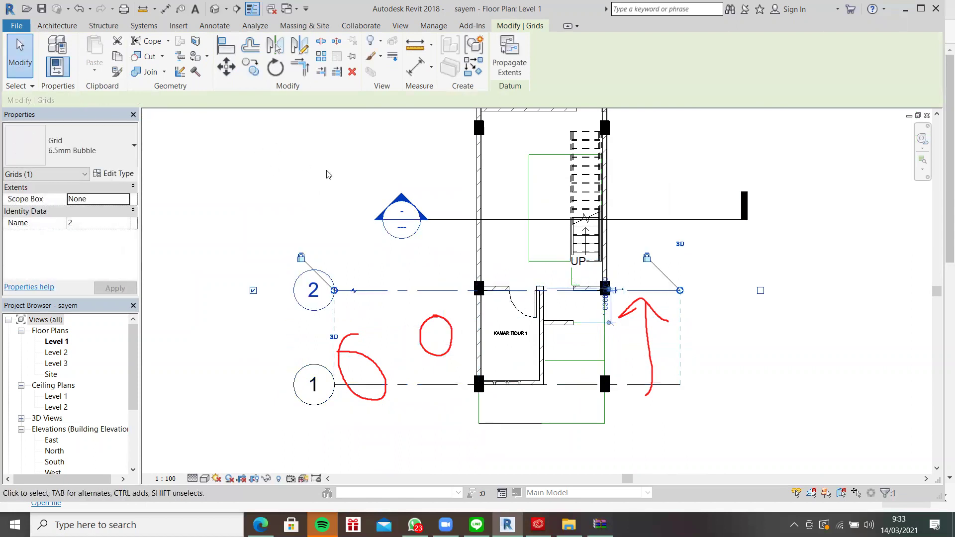
pyautogui.click(373, 265)
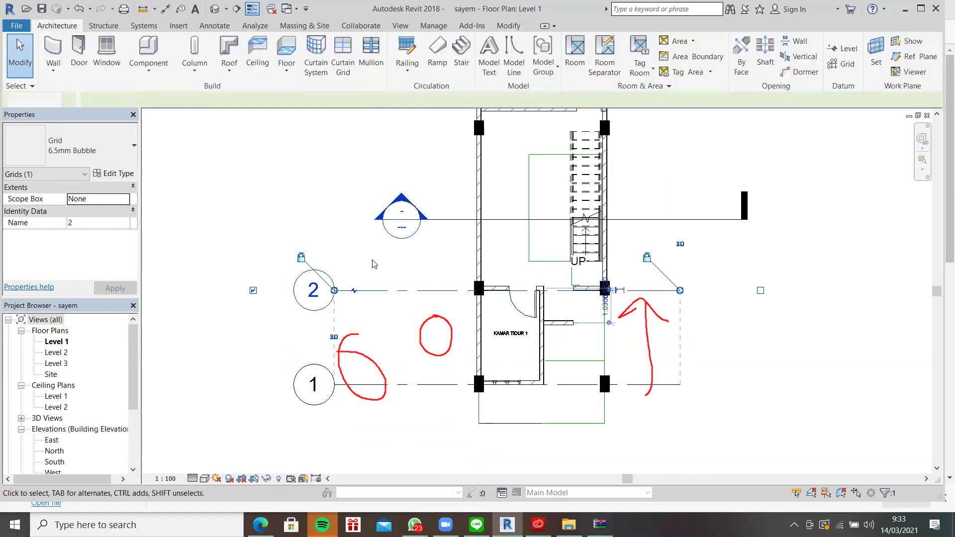
# Copy grid 2 vertically upward from its left column intersection at a distance of 3.
pyautogui.click(373, 291)
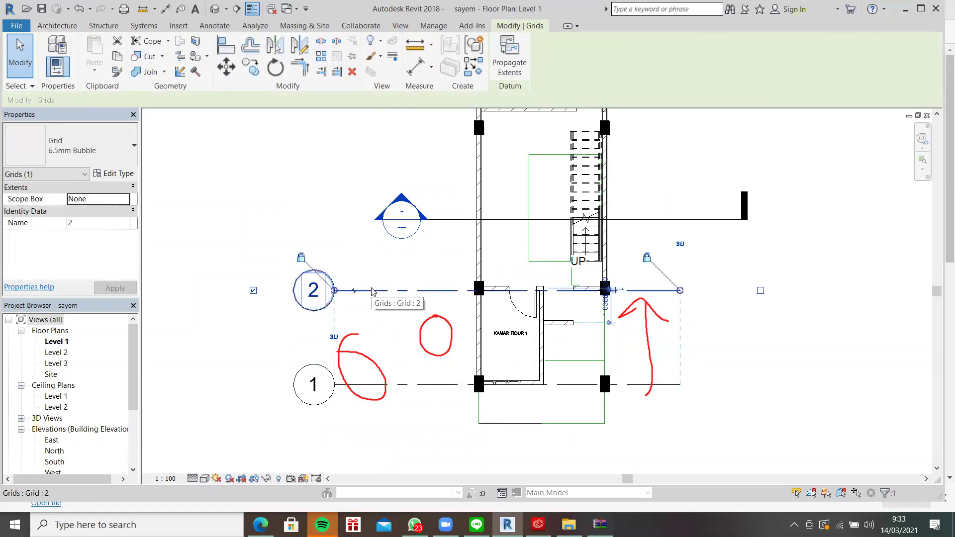
pyautogui.press('c')
pyautogui.press('o')
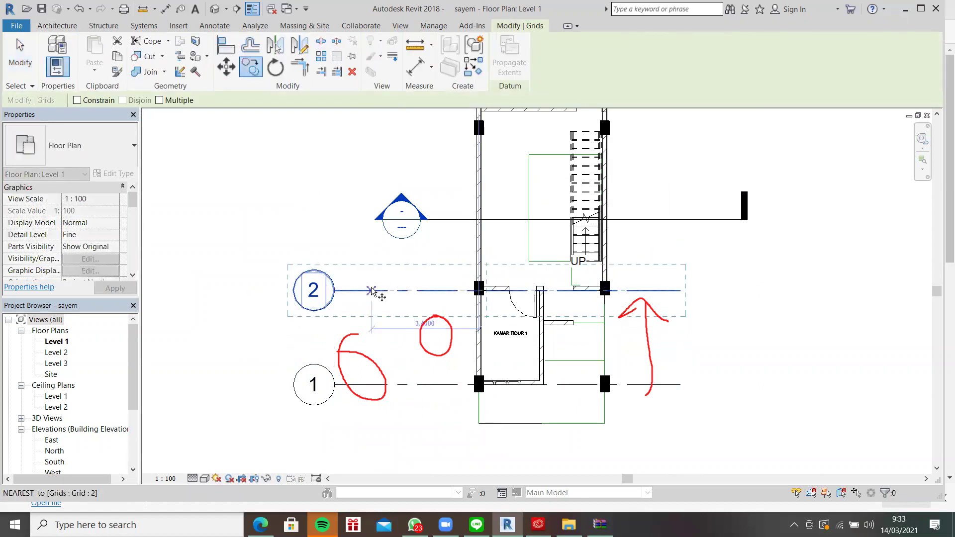
pyautogui.click(480, 291)
pyautogui.scroll(2, 473, 294)
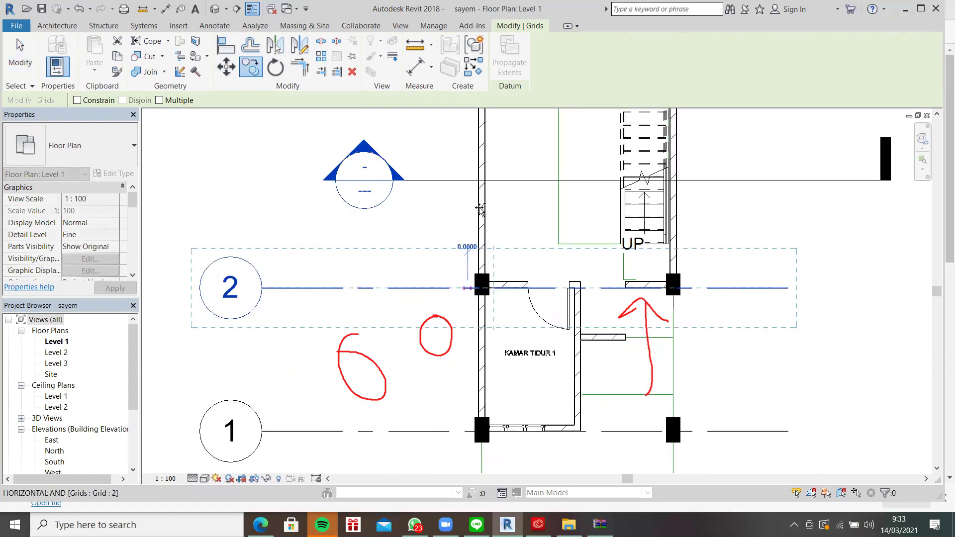
pyautogui.scroll(-1, 470, 129)
pyautogui.moveTo(461, 203); pyautogui.dragTo(457, 192)
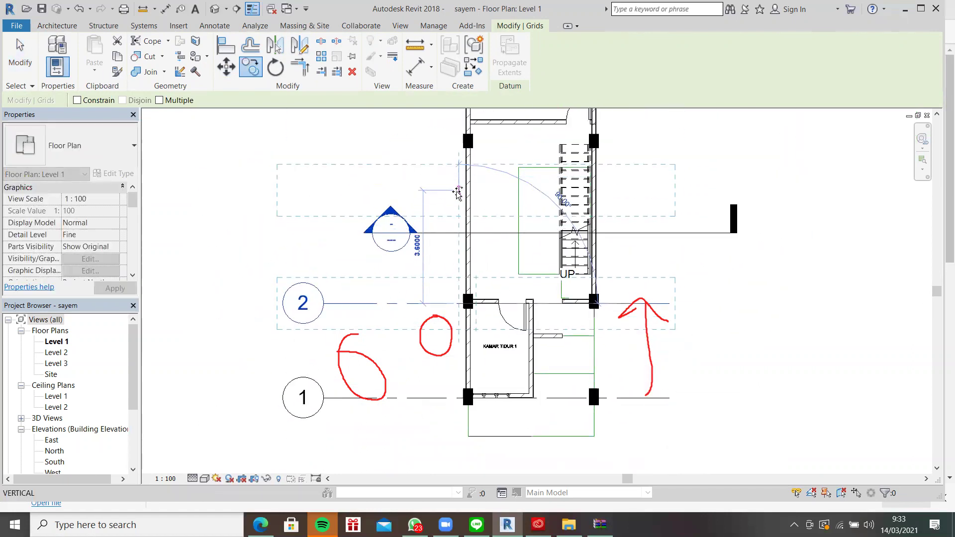
pyautogui.write('3')
pyautogui.press('Return')
pyautogui.click(337, 155)
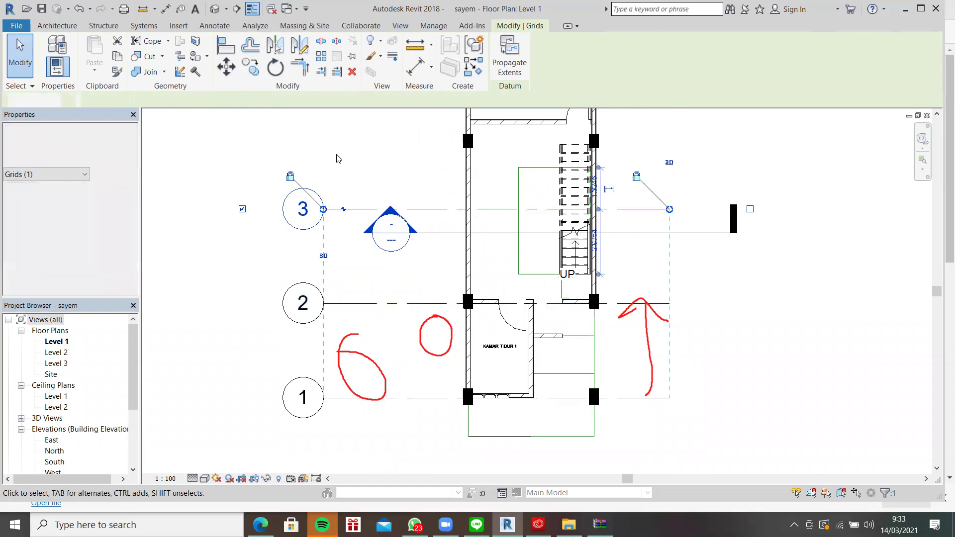
# Copy grid 3 vertically upward toward KAMAR TIDUR 2 at a distance of 3.
pyautogui.click(451, 213)
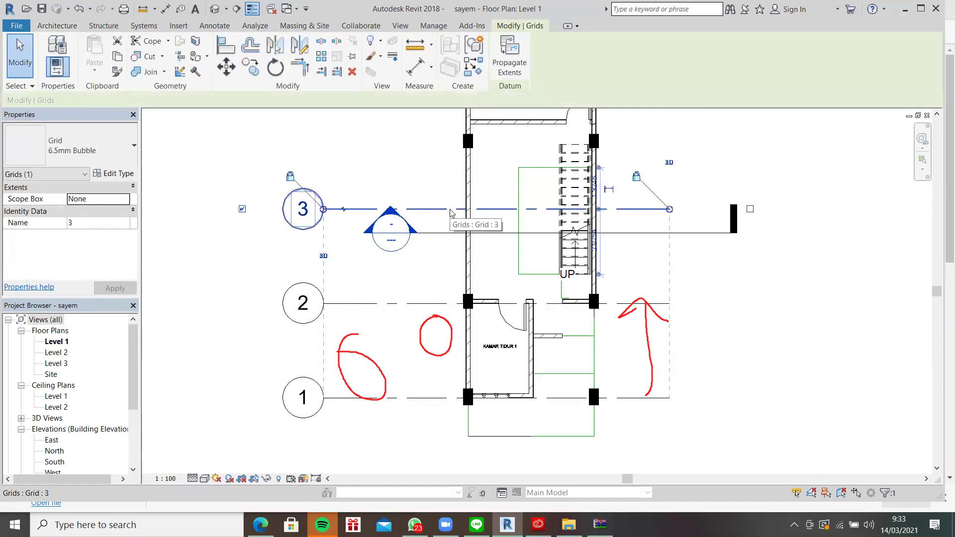
pyautogui.press('c')
pyautogui.press('o')
pyautogui.click(449, 209)
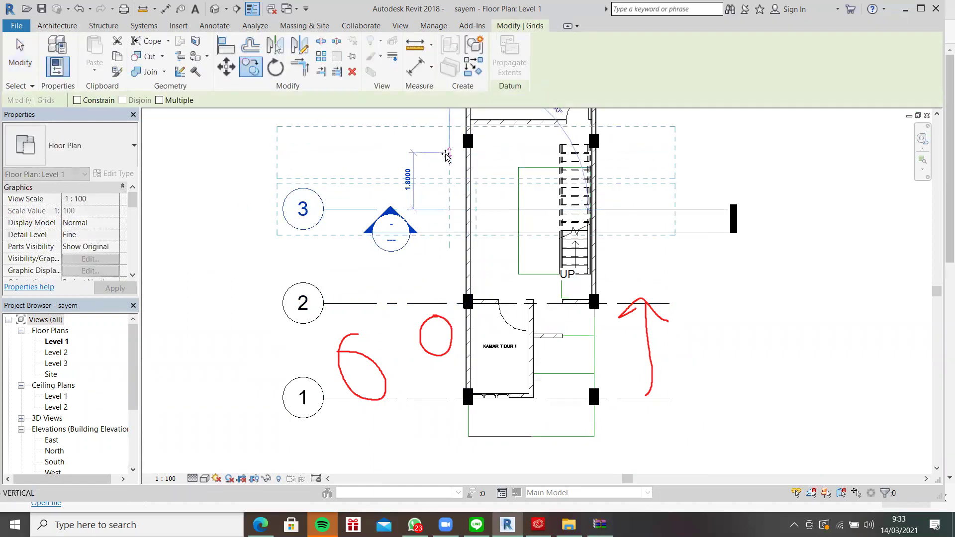
pyautogui.write('3')
pyautogui.press('Return')
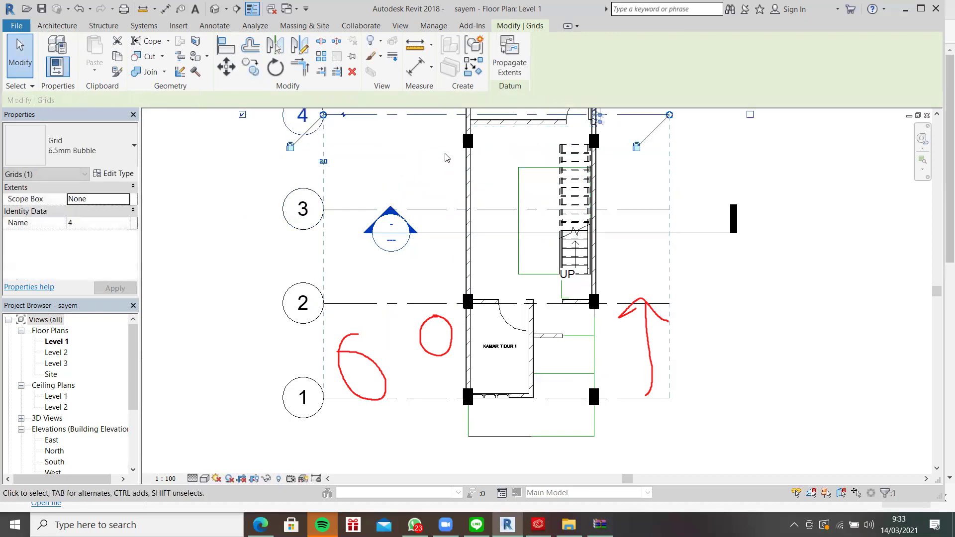
pyautogui.scroll(-3, 446, 158)
pyautogui.moveTo(446, 158); pyautogui.dragTo(440, 287, button='middle')
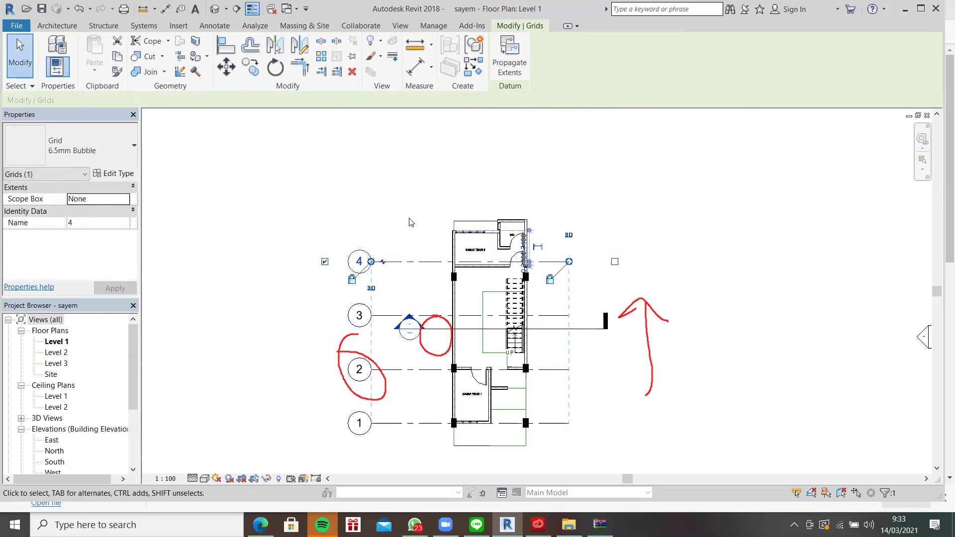
pyautogui.press('Escape')
# Copy grid 4 vertically upward about 2.34 to align with the WC's upper wall.
pyautogui.scroll(3, 411, 220)
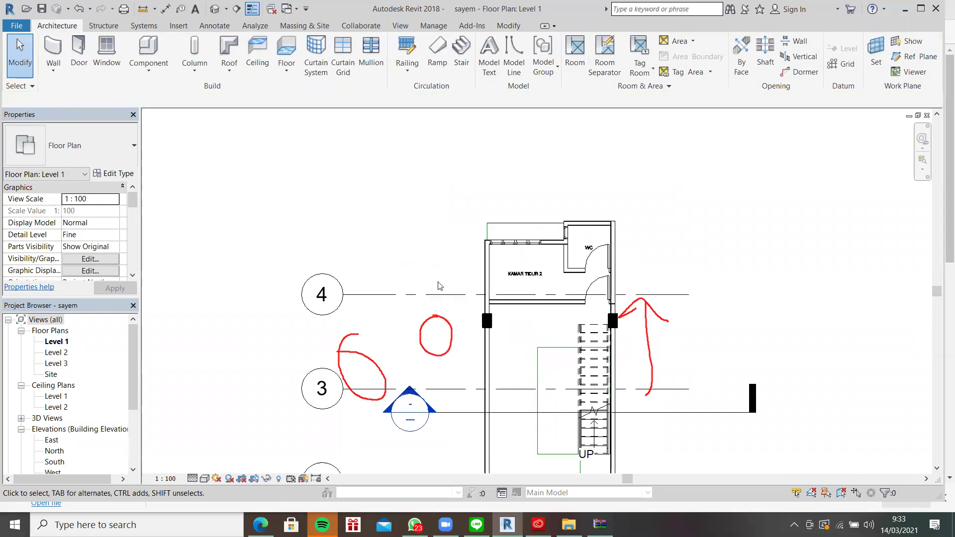
pyautogui.click(438, 296)
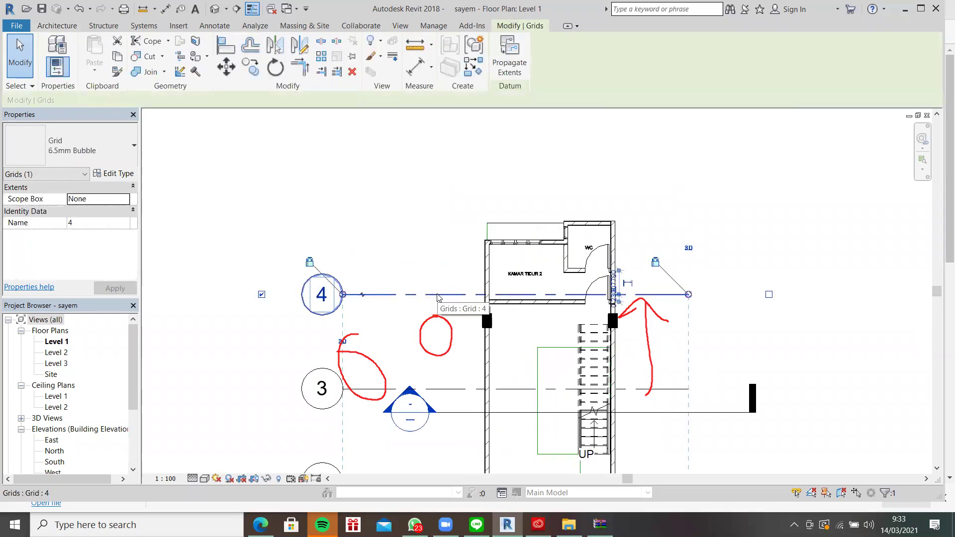
pyautogui.press('r')
pyautogui.press('o')
pyautogui.click(448, 225)
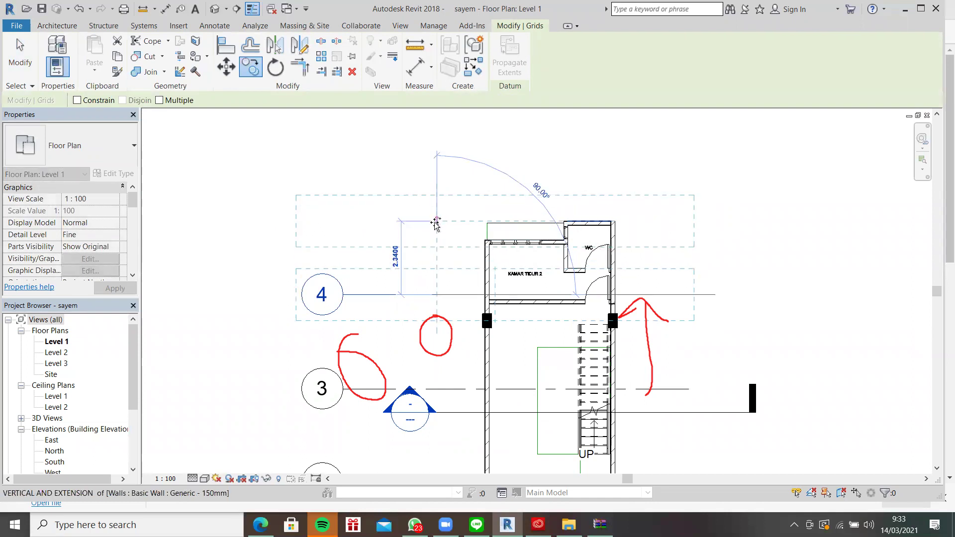
pyautogui.click(435, 225)
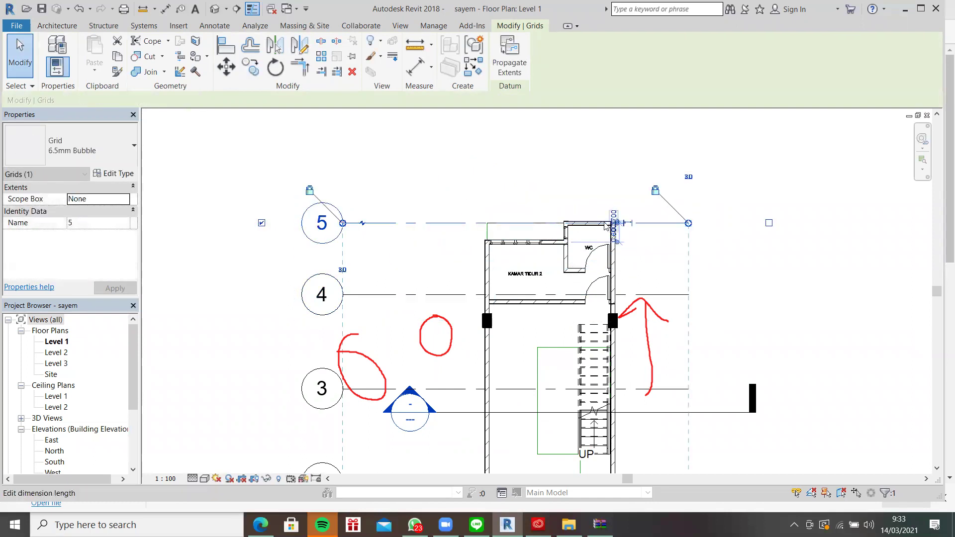
pyautogui.scroll(-2, 365, 272)
pyautogui.click(369, 273)
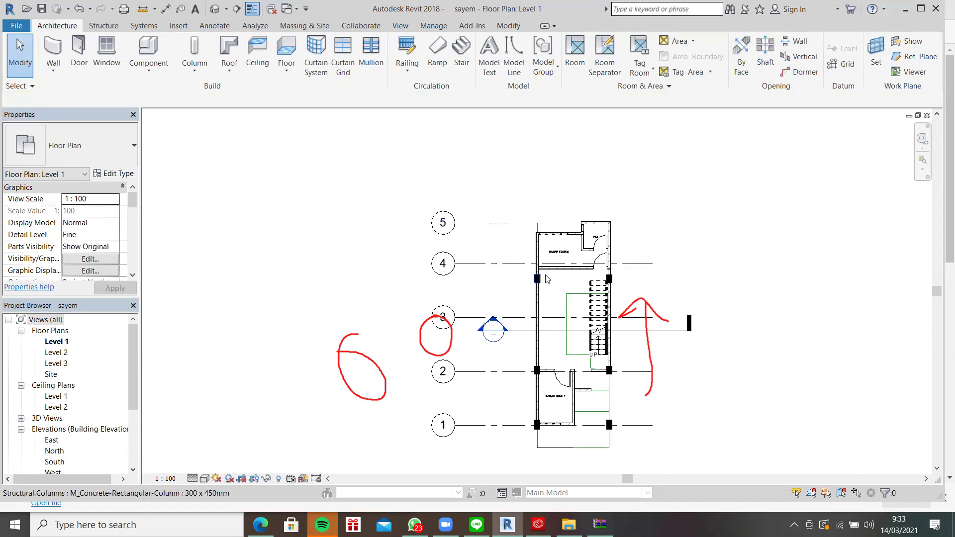
# Examine the placement of the horizontal grids against the walls and columns across the whole Level 1 plan.
pyautogui.scroll(-1, 547, 279)
pyautogui.moveTo(584, 290); pyautogui.dragTo(513, 277, button='middle')
pyautogui.scroll(3, 420, 316)
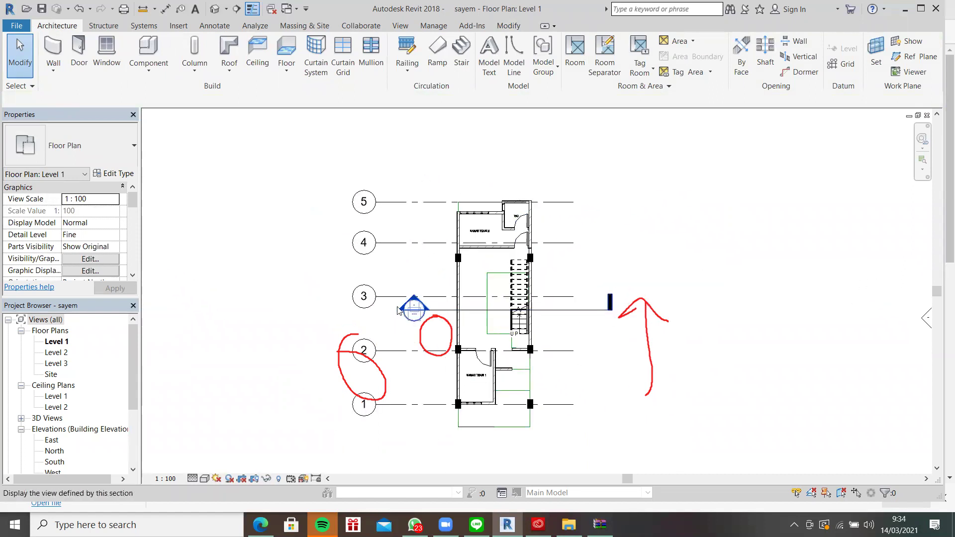
pyautogui.scroll(1, 419, 316)
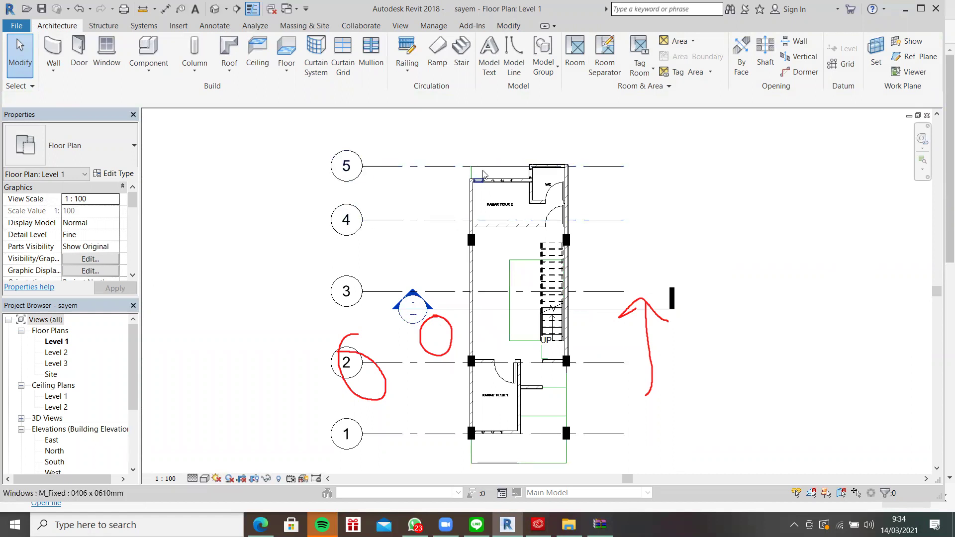
pyautogui.scroll(-1, 512, 332)
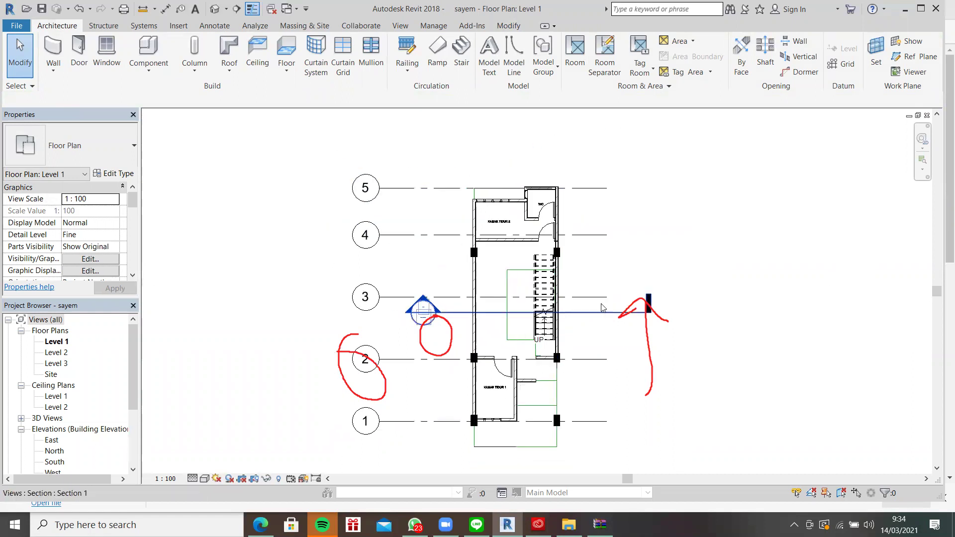
pyautogui.scroll(1, 445, 237)
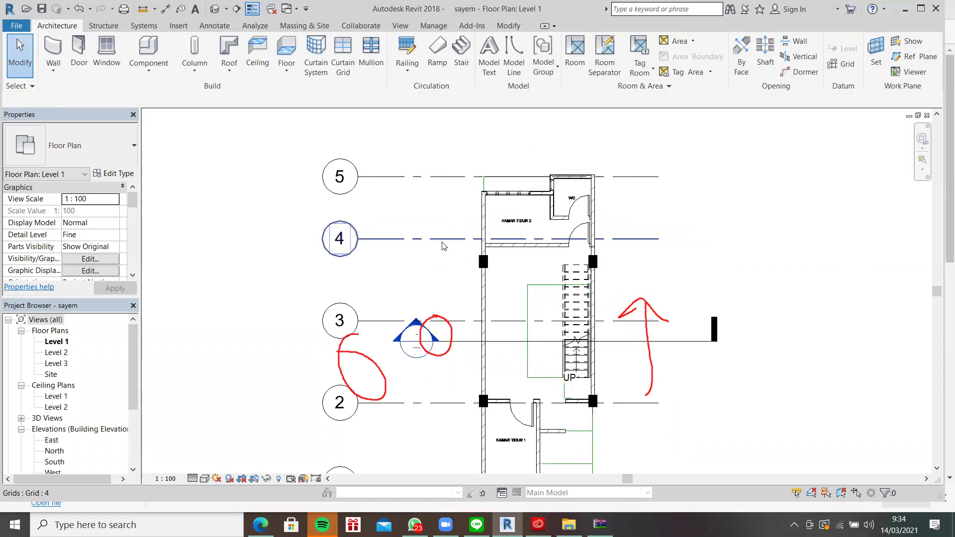
pyautogui.click(443, 243)
pyautogui.click(430, 286)
pyautogui.scroll(-3, 443, 306)
pyautogui.moveTo(455, 321); pyautogui.dragTo(458, 259, button='middle')
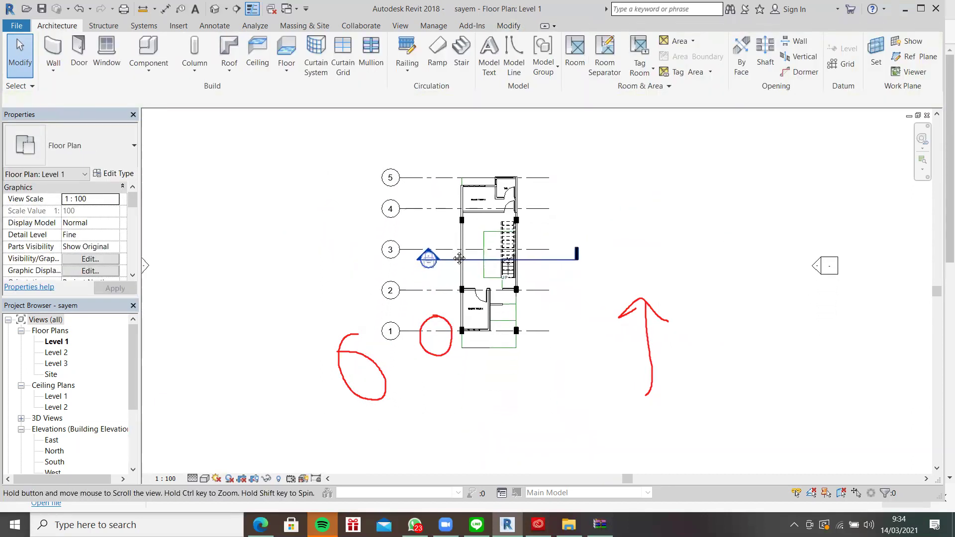
pyautogui.scroll(2, 597, 248)
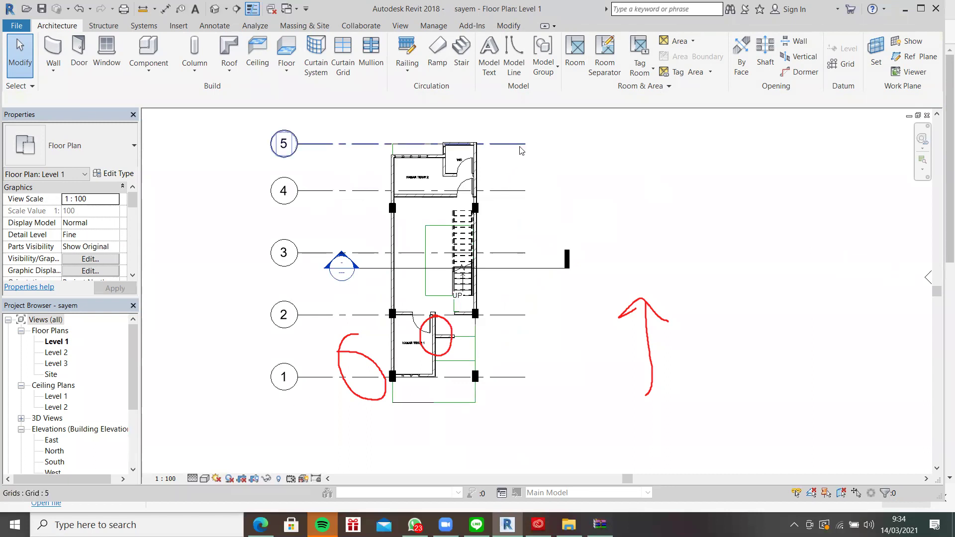
pyautogui.click(521, 149)
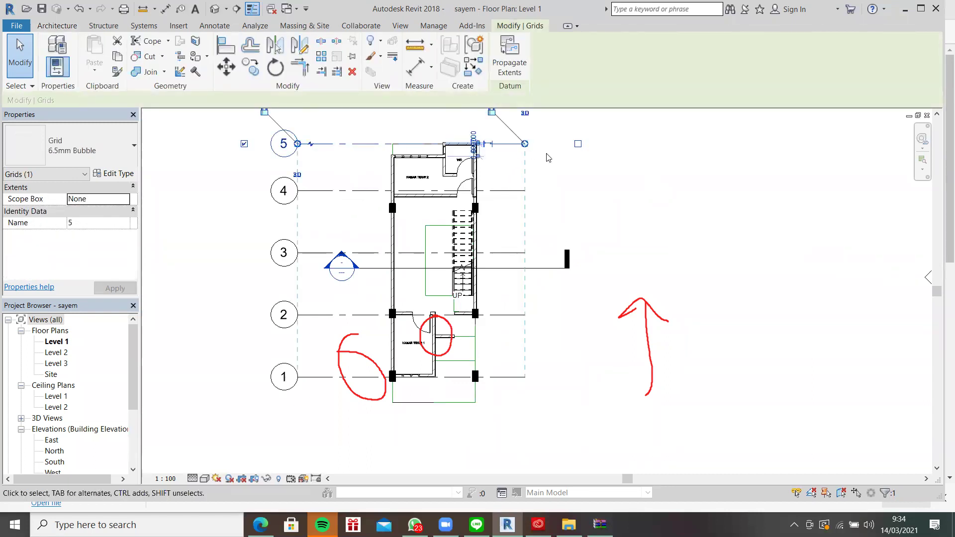
pyautogui.click(225, 123)
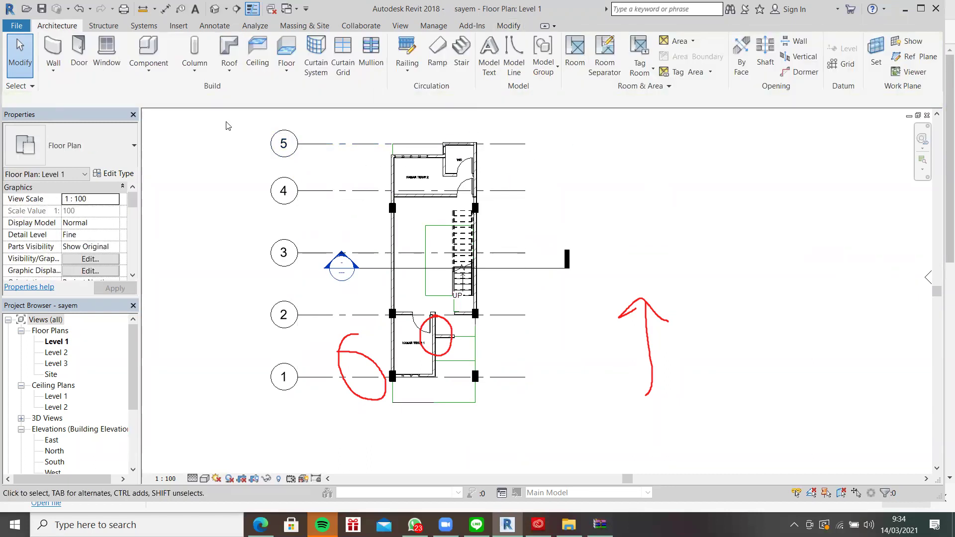
pyautogui.scroll(-1, 230, 131)
pyautogui.moveTo(230, 130); pyautogui.dragTo(306, 194, button='middle')
pyautogui.scroll(1, 305, 194)
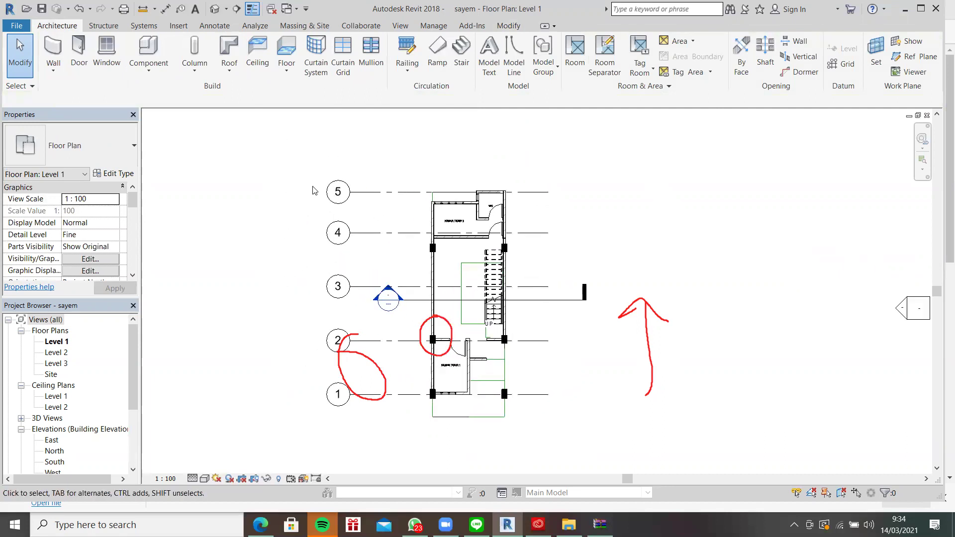
# Place a continuous aligned dimension chain across horizontal grids 5, 4, 3, 2 and 1, between the grid bubbles and the building.
pyautogui.click(388, 197)
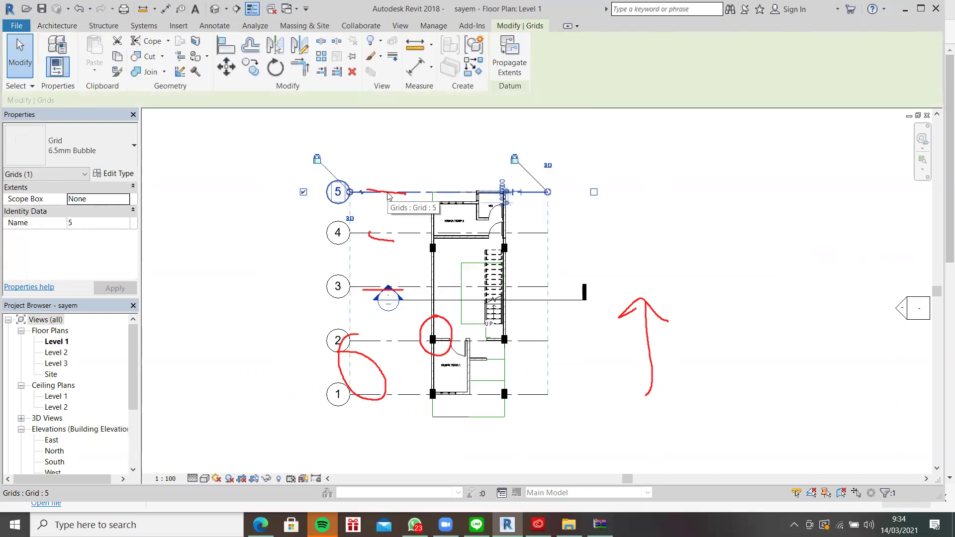
pyautogui.press('d')
pyautogui.press('i')
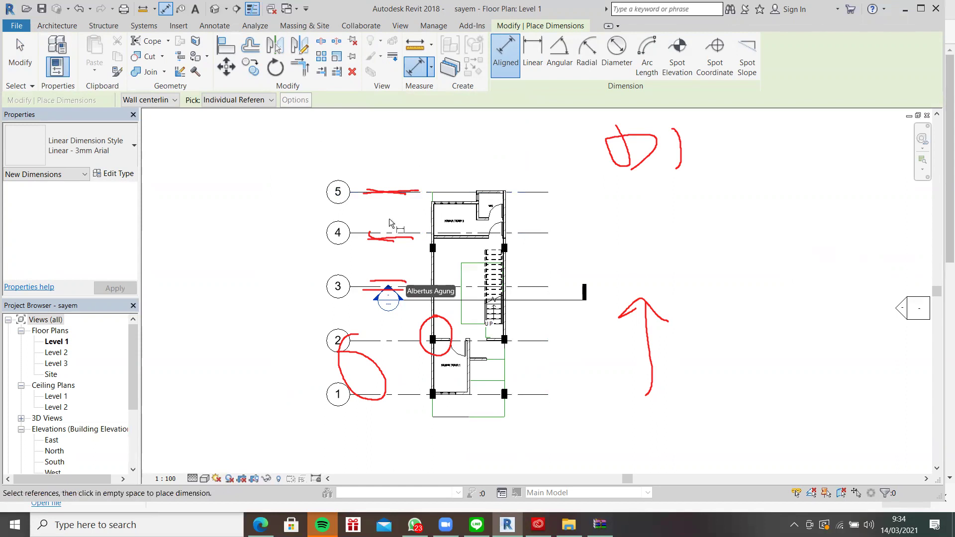
pyautogui.click(388, 194)
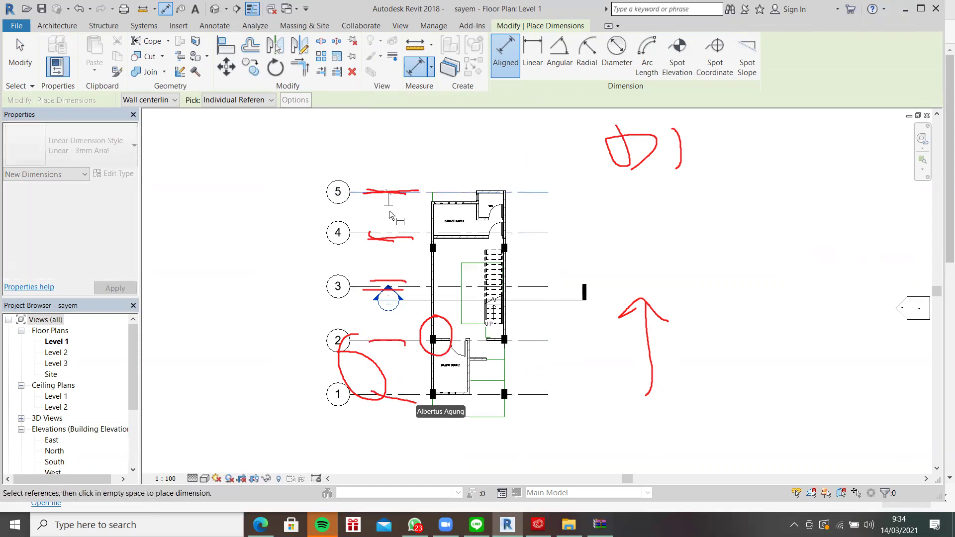
pyautogui.click(405, 234)
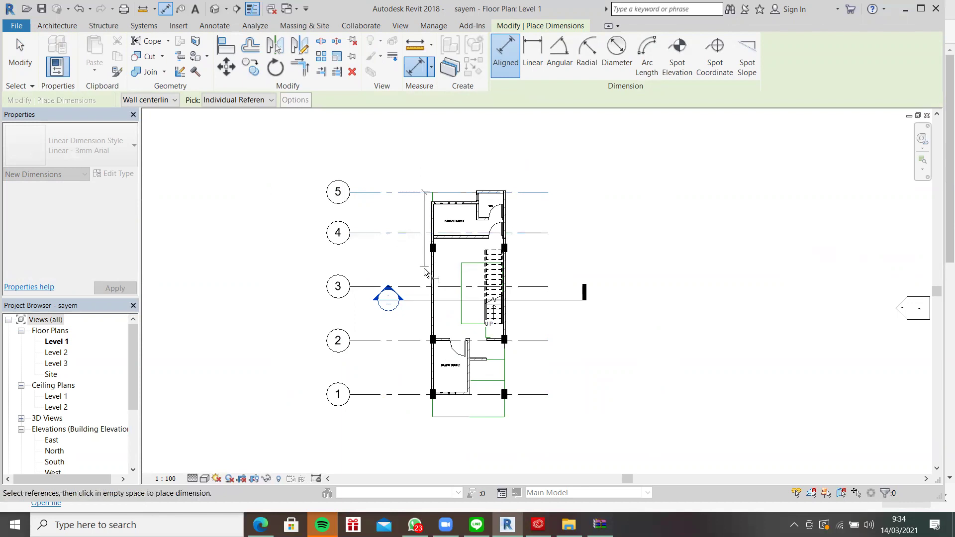
pyautogui.click(409, 232)
pyautogui.click(409, 287)
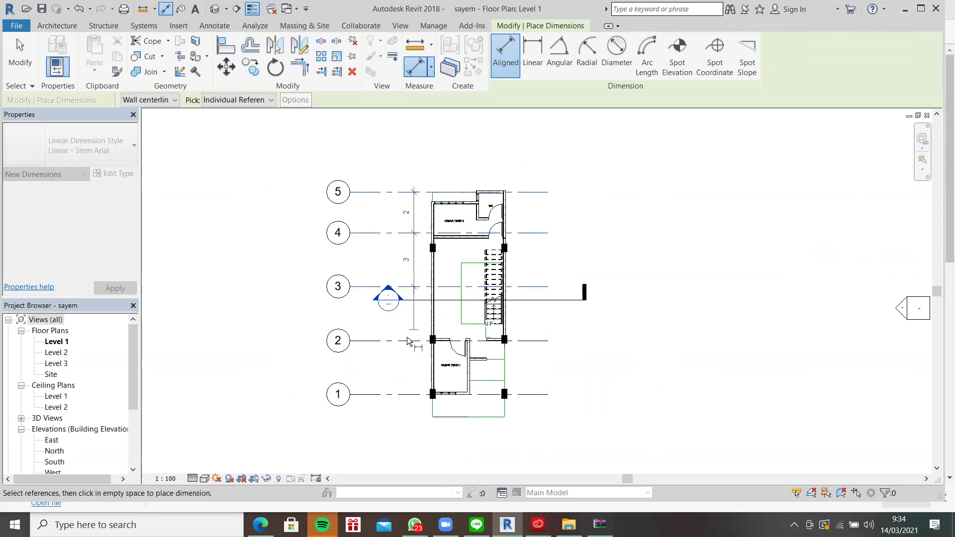
pyautogui.click(406, 342)
pyautogui.click(405, 393)
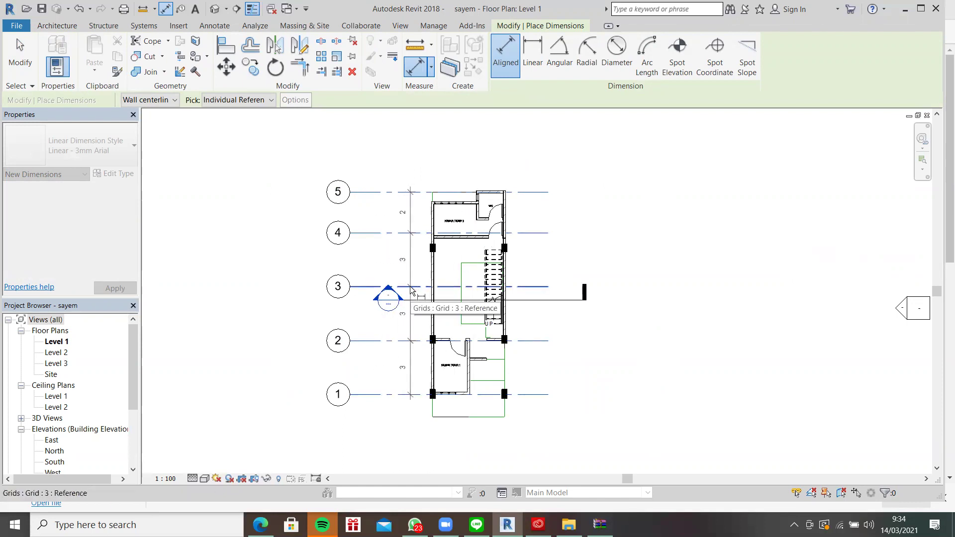
pyautogui.click(369, 289)
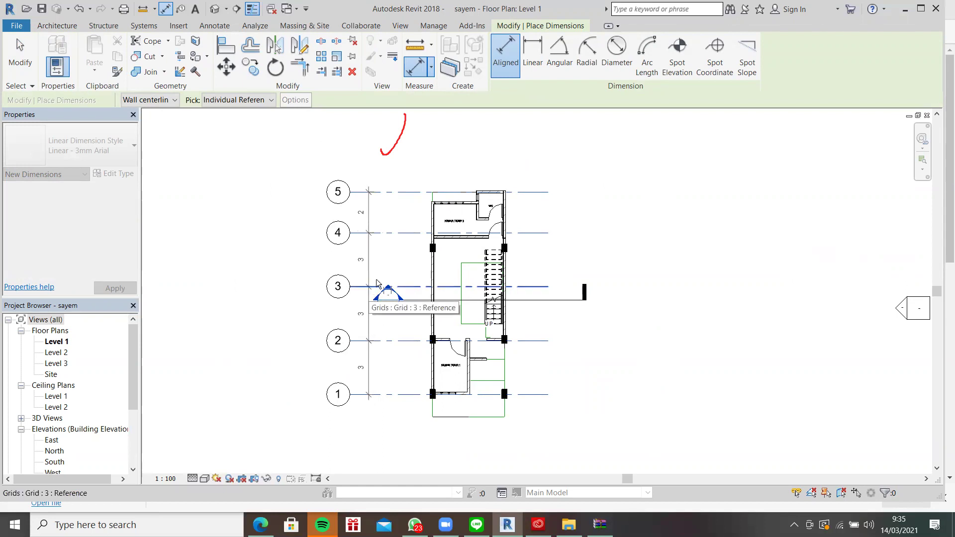
pyautogui.click(414, 143)
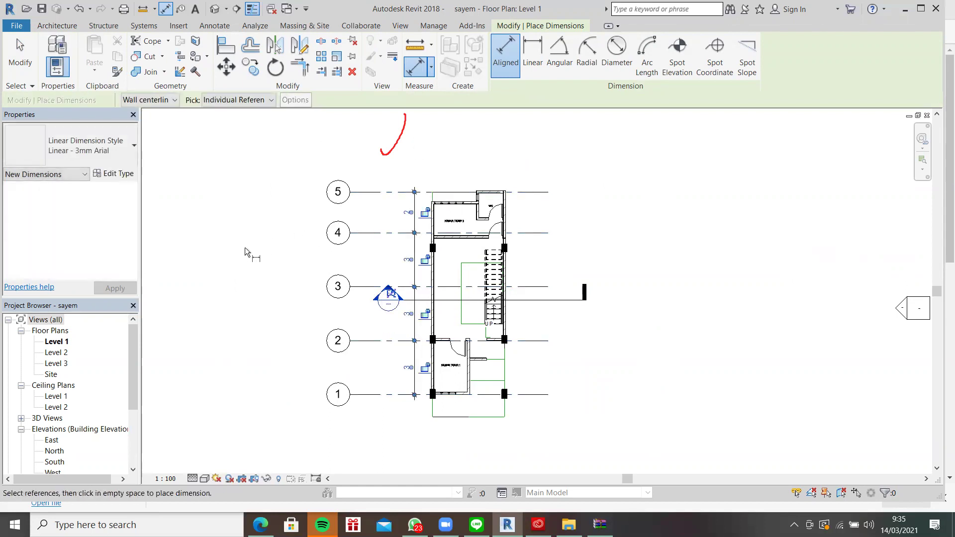
pyautogui.press('Escape')
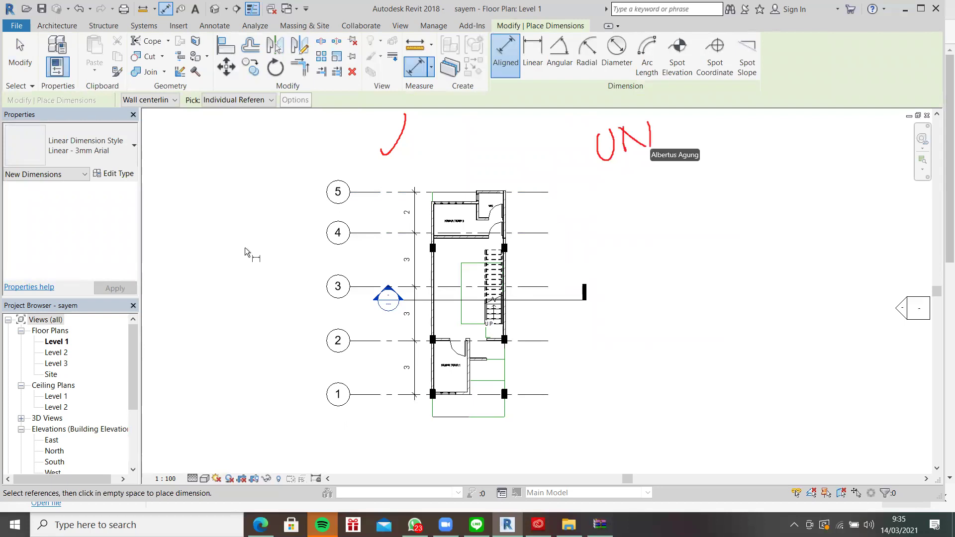
# Set the project's length units to round to 2 decimal places in meters.
pyautogui.press('u')
pyautogui.press('n')
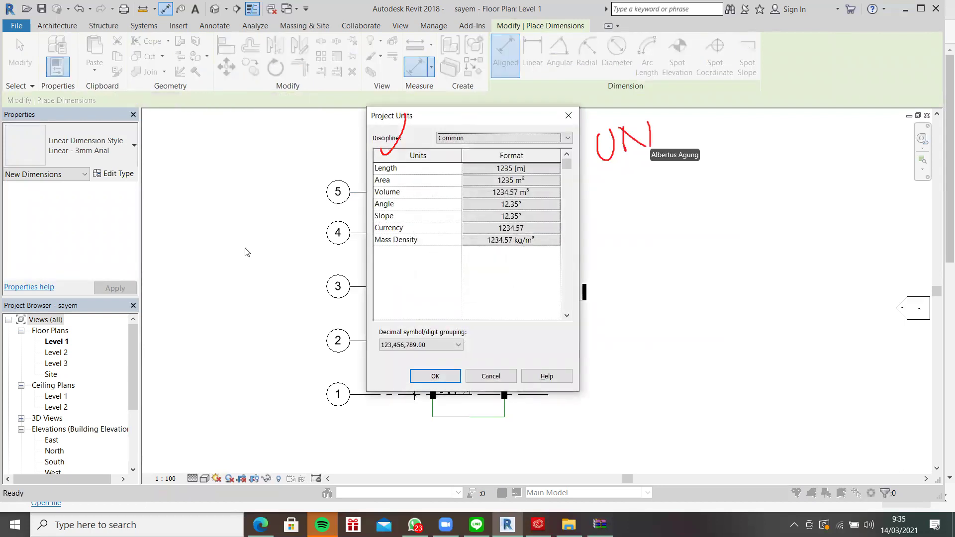
pyautogui.click(549, 170)
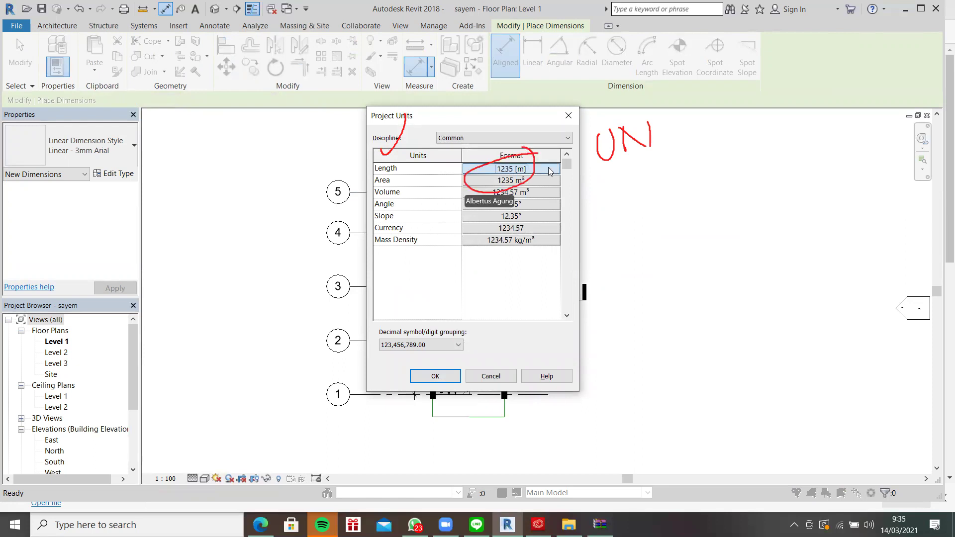
pyautogui.click(448, 219)
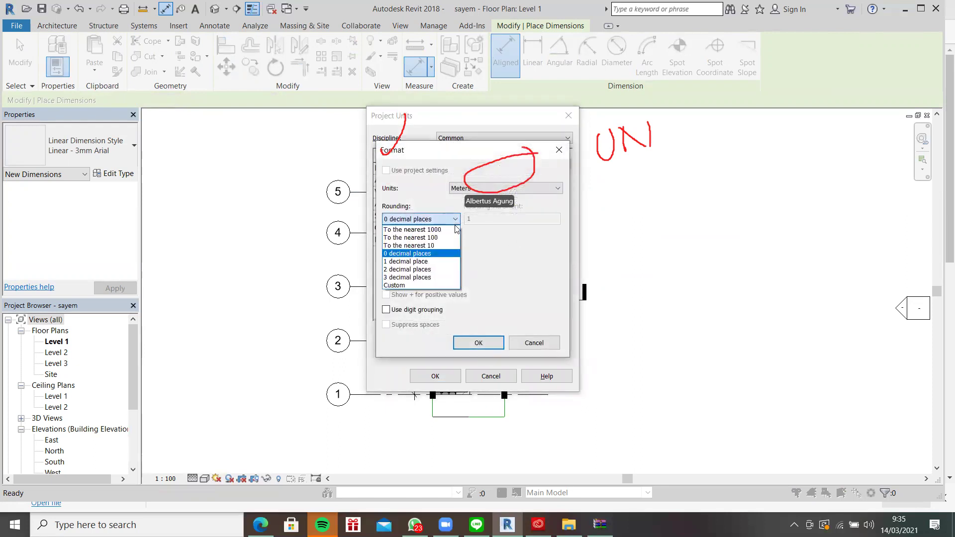
pyautogui.click(433, 269)
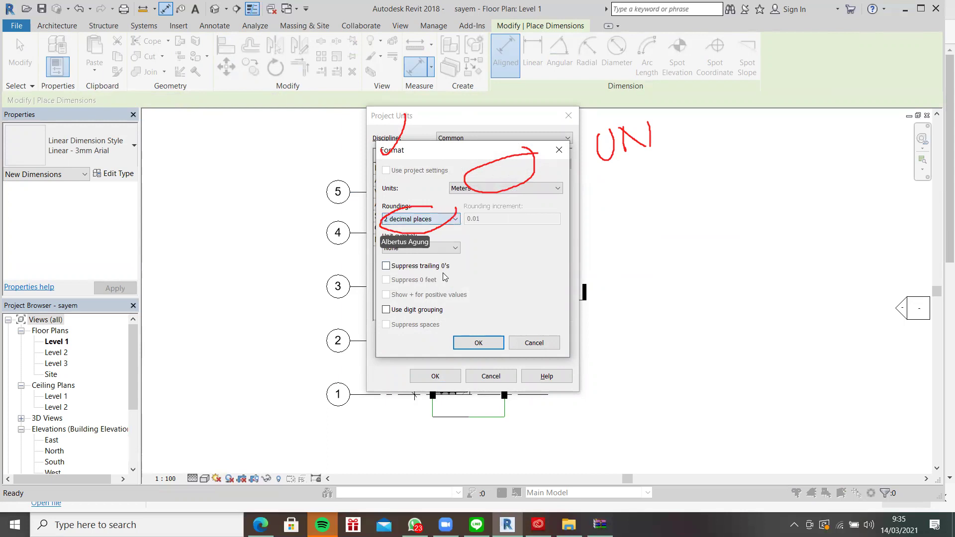
pyautogui.click(480, 342)
pyautogui.click(435, 377)
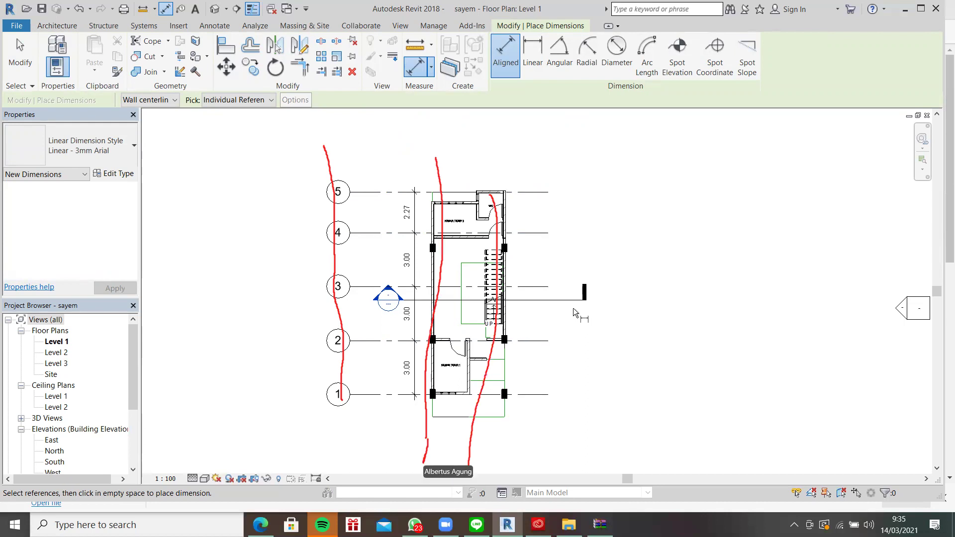
pyautogui.press('Escape')
pyautogui.press('Escape')
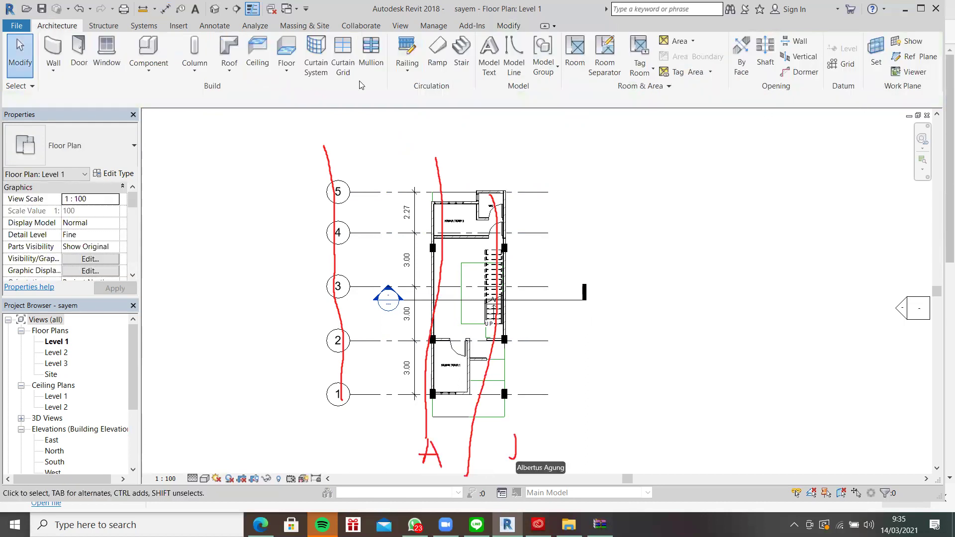
# Draw a vertical grid line from the left column on grid 1 down to below the building outline.
pyautogui.click(841, 64)
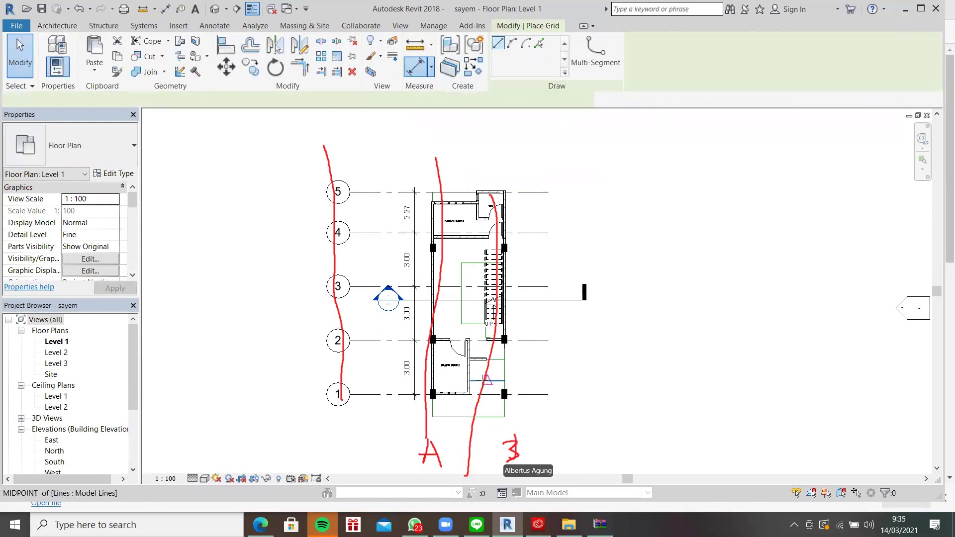
pyautogui.scroll(2, 432, 393)
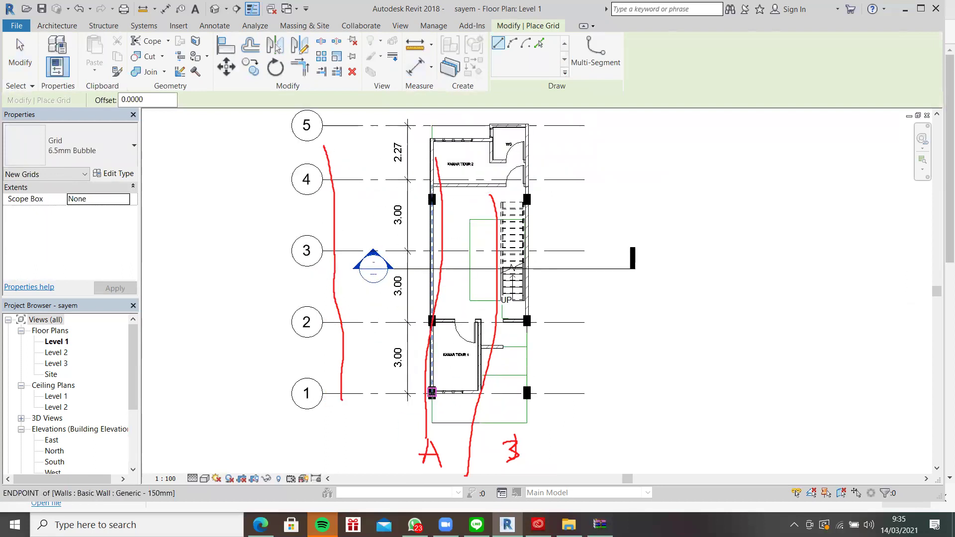
pyautogui.click(431, 393)
pyautogui.scroll(-2, 432, 449)
pyautogui.moveTo(438, 452); pyautogui.dragTo(443, 371, button='middle')
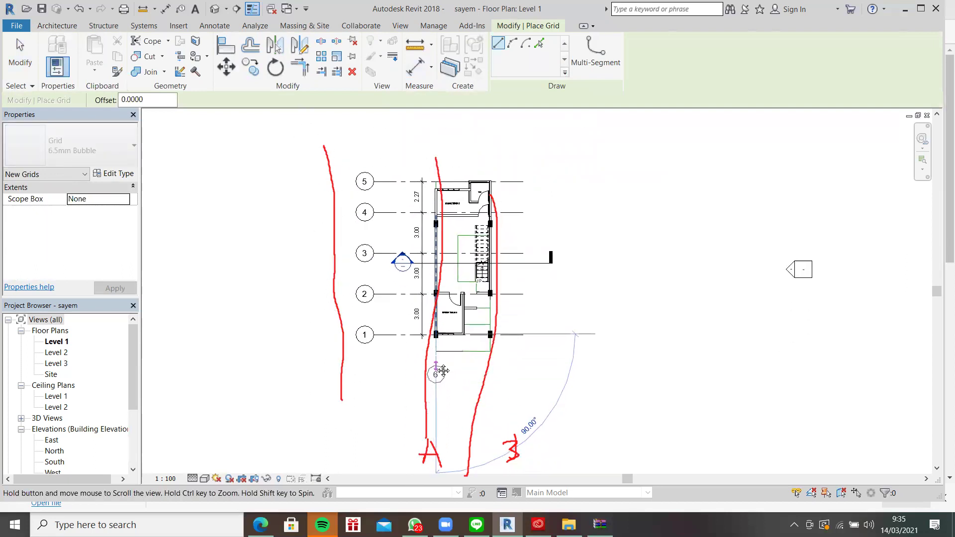
pyautogui.click(436, 380)
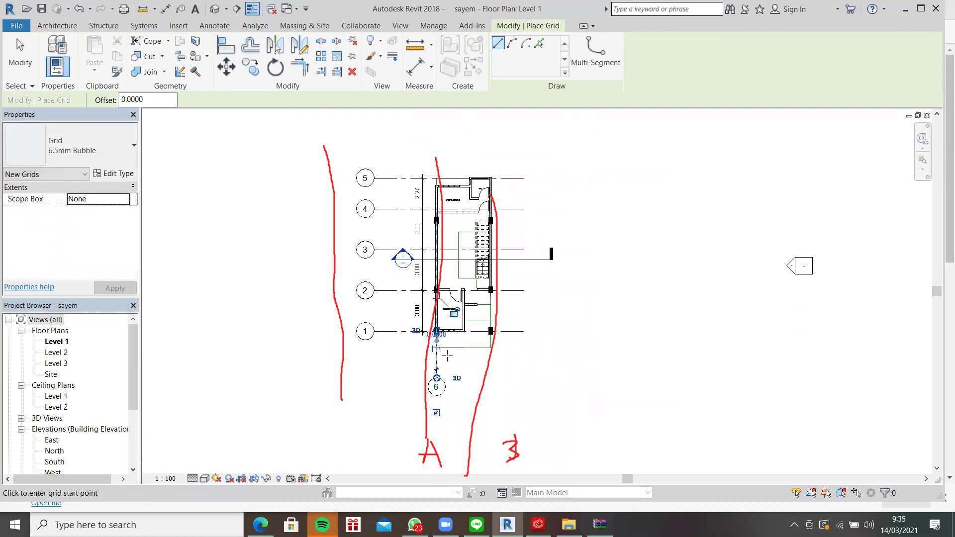
pyautogui.press('Escape')
pyautogui.press('Escape')
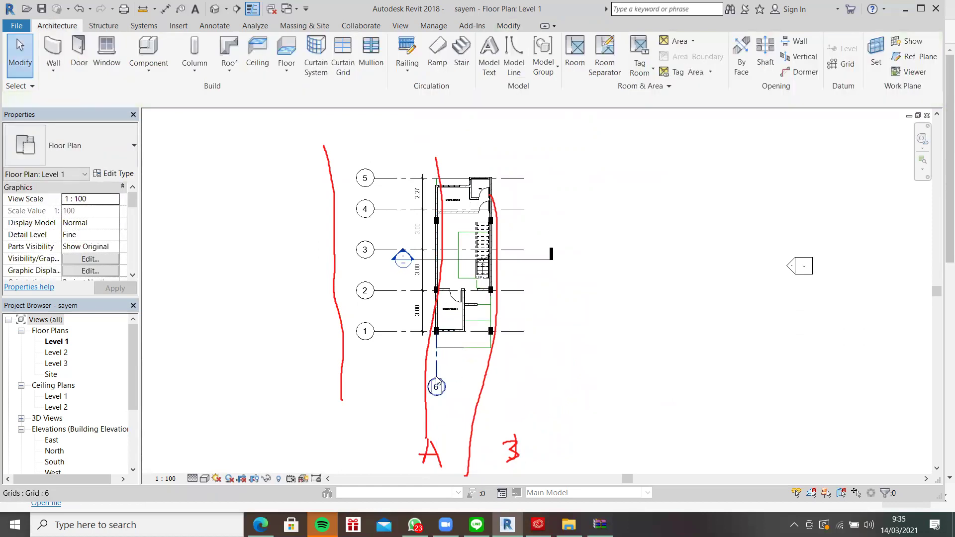
# Rename the new vertical grid as A.
pyautogui.click(438, 381)
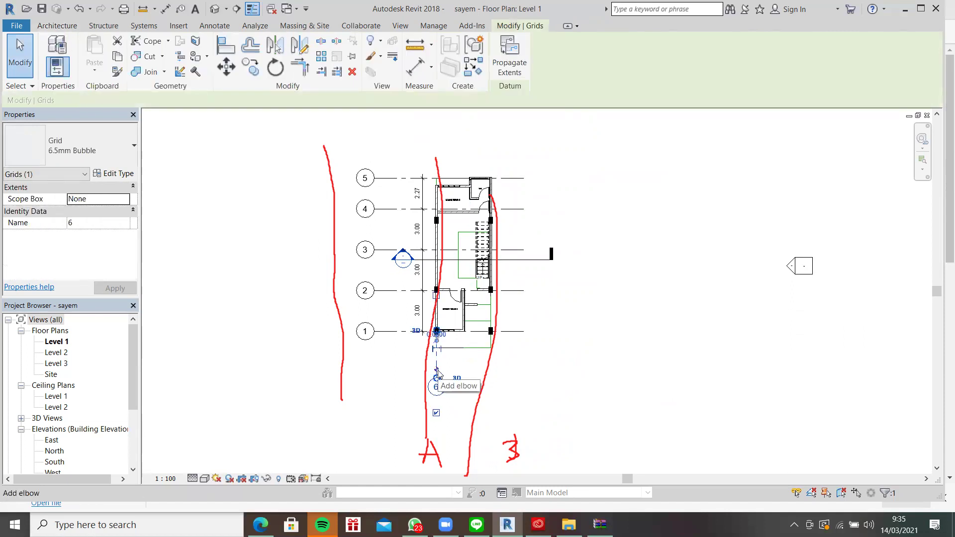
pyautogui.doubleClick(437, 387)
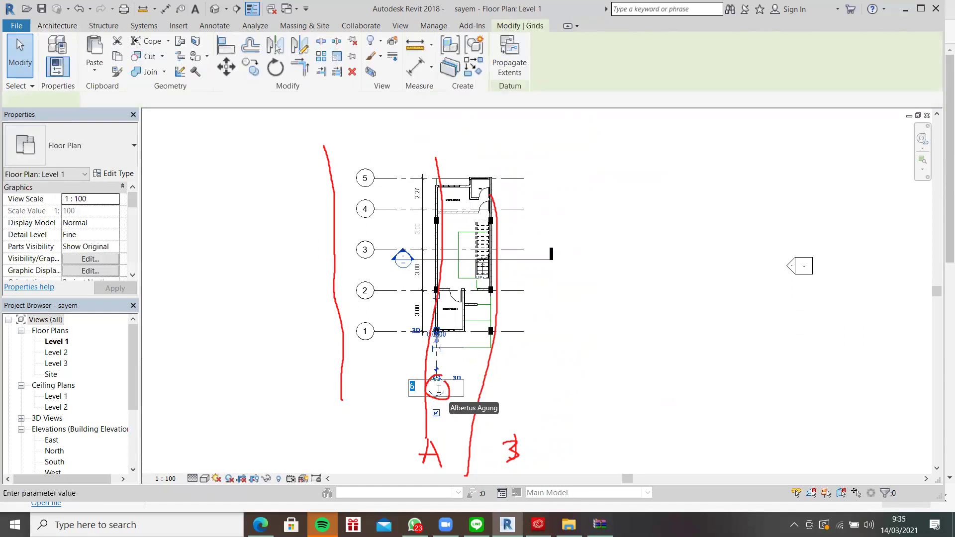
pyautogui.write('A')
pyautogui.click(385, 408)
pyautogui.click(598, 330)
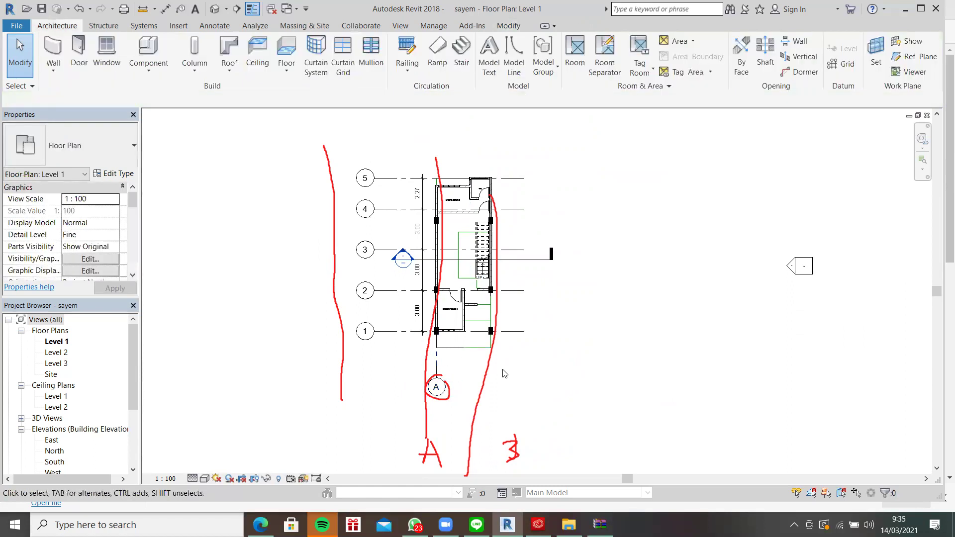
# Stretch grid A's upper end from the column at grid 1 along the left wall up to grid 5.
pyautogui.click(444, 388)
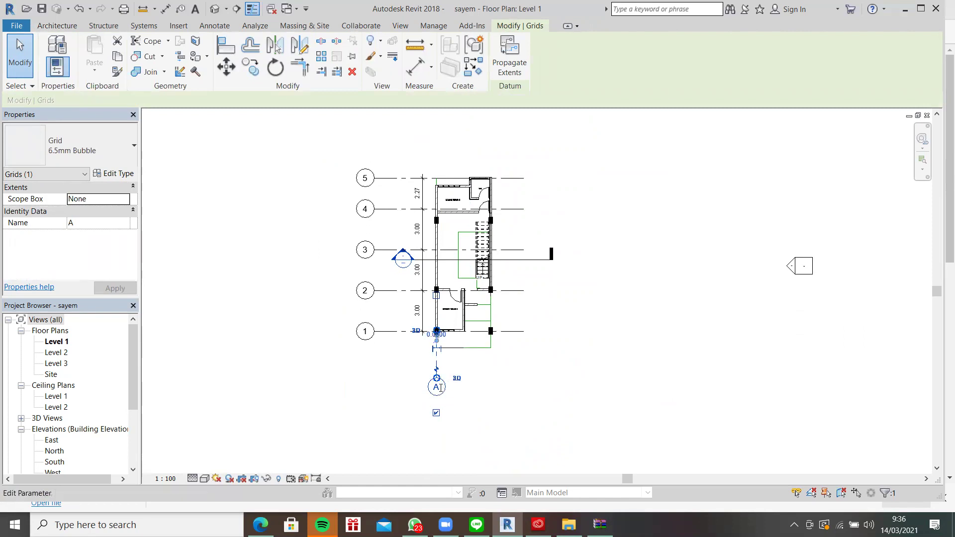
pyautogui.click(441, 388)
pyautogui.click(502, 377)
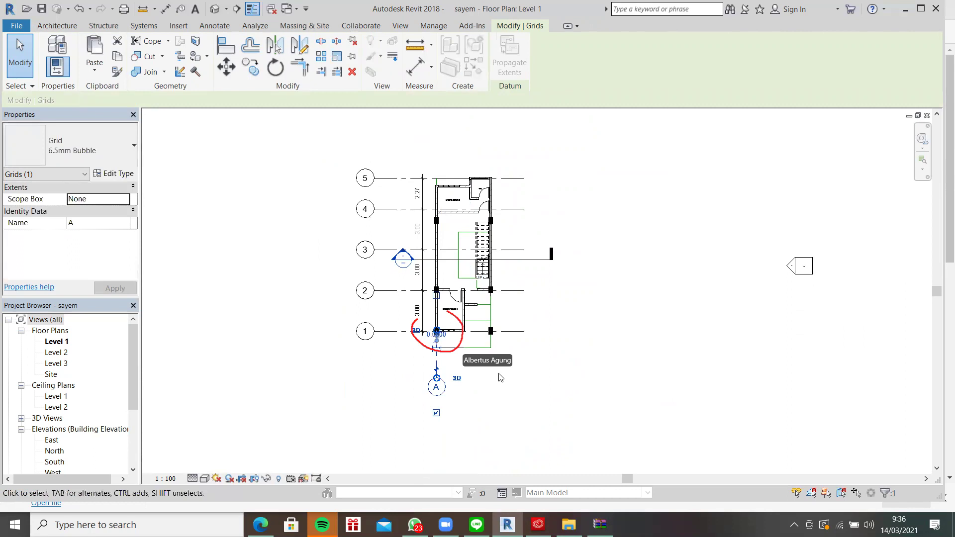
pyautogui.scroll(5, 442, 354)
pyautogui.scroll(2, 445, 277)
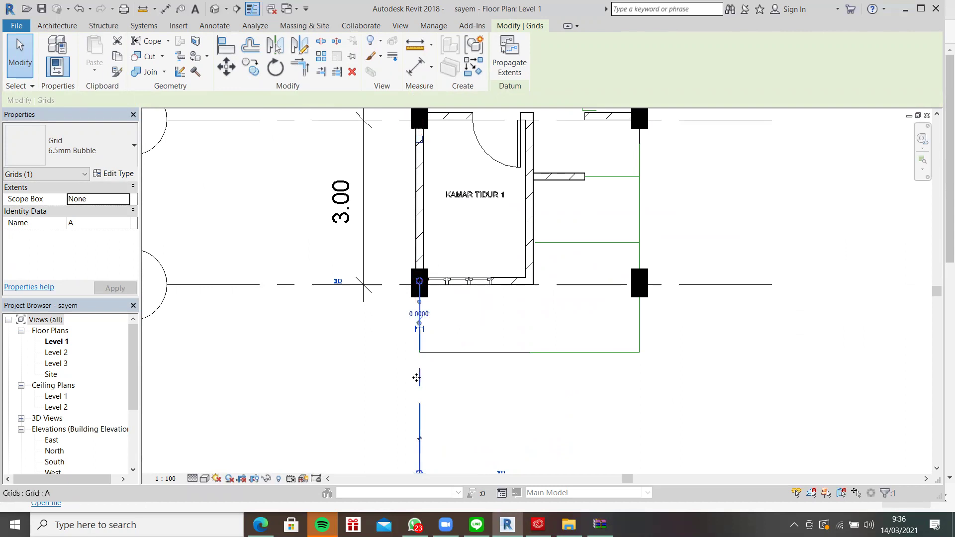
pyautogui.scroll(5, 422, 277)
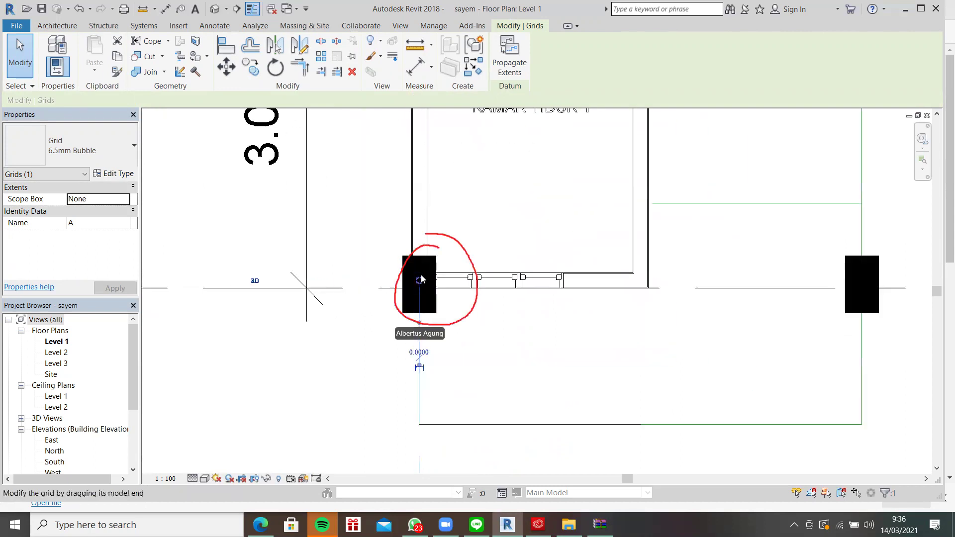
pyautogui.scroll(2, 422, 277)
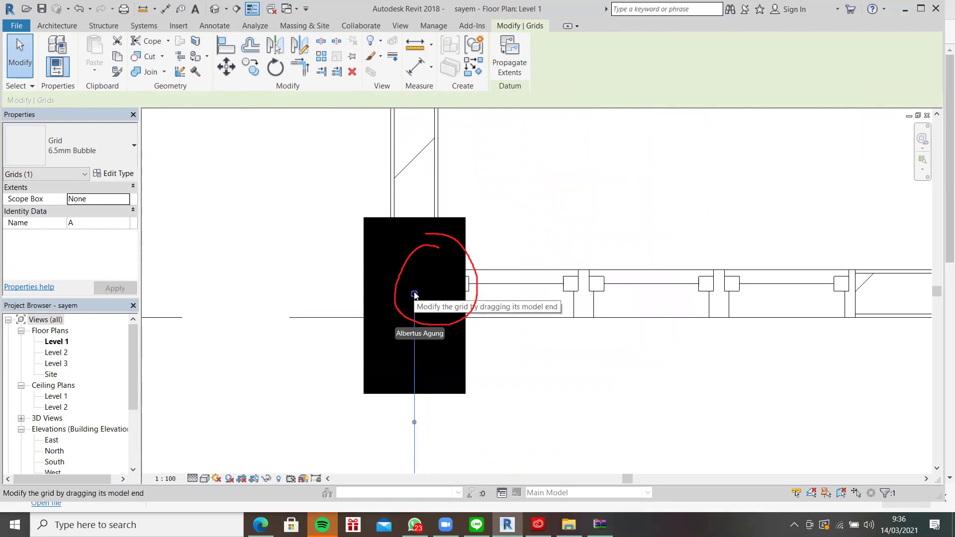
pyautogui.moveTo(413, 294); pyautogui.dragTo(432, 140)
pyautogui.scroll(-5, 425, 196)
pyautogui.scroll(-3, 431, 139)
pyautogui.moveTo(431, 138); pyautogui.dragTo(438, 487, button='middle')
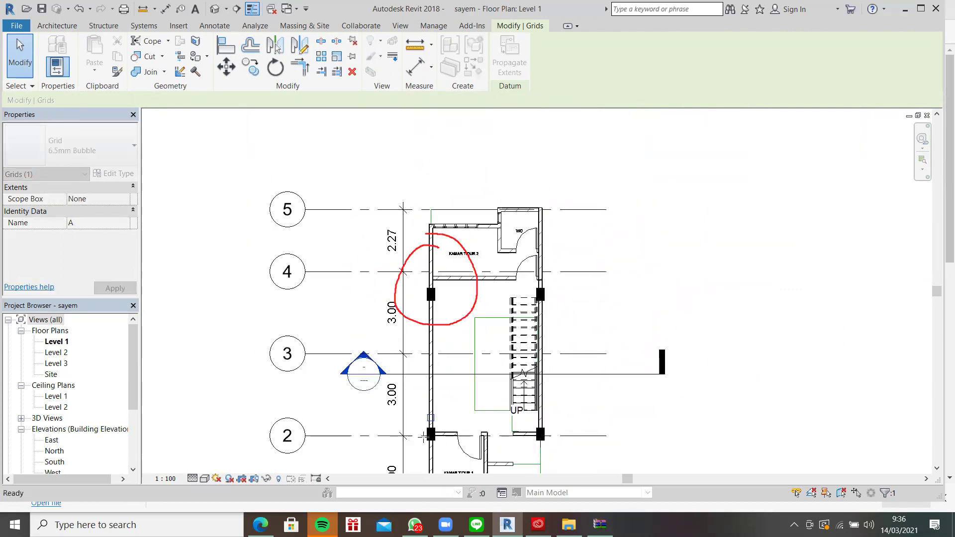
pyautogui.scroll(6, 437, 214)
pyautogui.moveTo(447, 176); pyautogui.dragTo(445, 126)
pyautogui.scroll(-4, 446, 126)
pyautogui.scroll(-3, 446, 125)
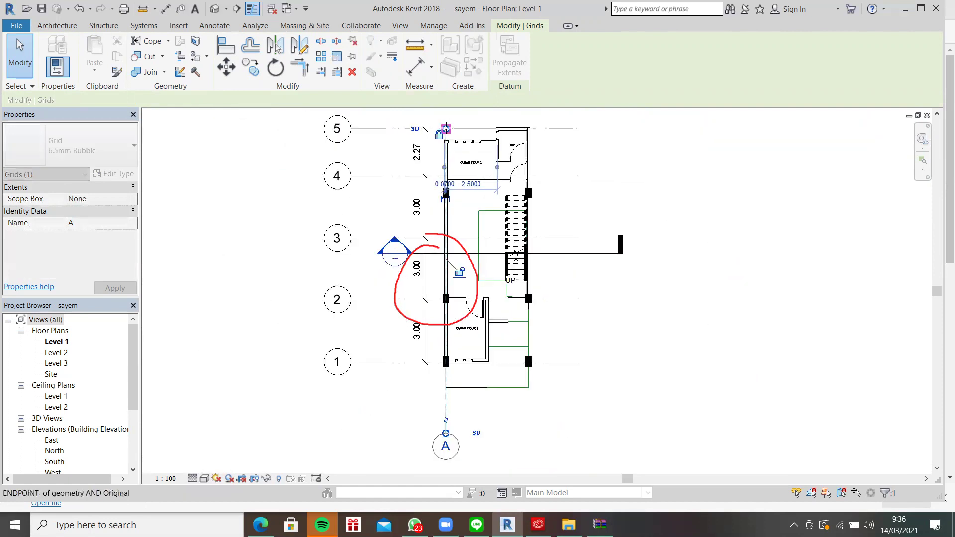
# Extend grid A's upper end a short distance beyond grid 5, in line with the left wall.
pyautogui.moveTo(456, 153); pyautogui.dragTo(441, 217, button='middle')
pyautogui.moveTo(430, 193); pyautogui.dragTo(421, 162)
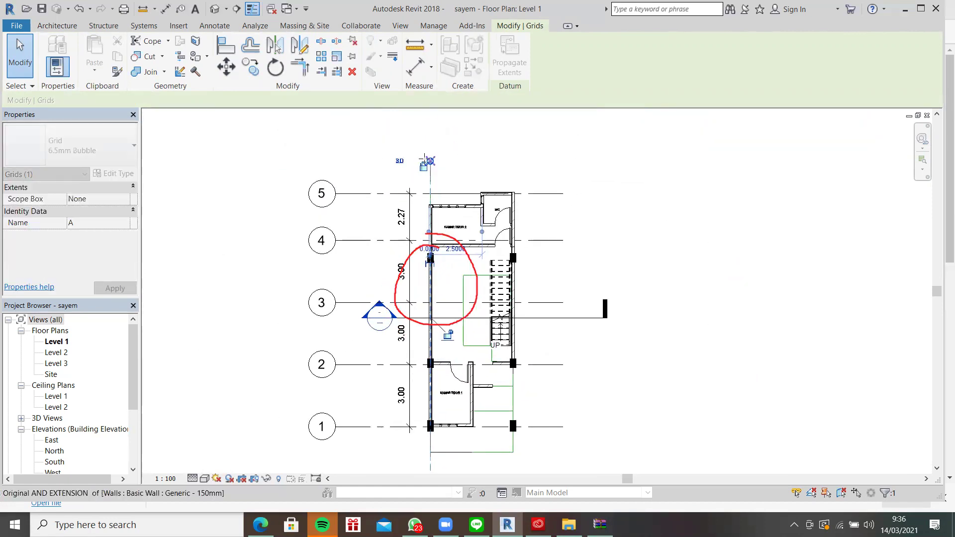
pyautogui.press('Escape')
# Copy grid A horizontally by 4 to align with the building's right wall and columns.
pyautogui.scroll(-2, 380, 195)
pyautogui.scroll(-1, 380, 193)
pyautogui.scroll(2, 420, 397)
pyautogui.click(419, 397)
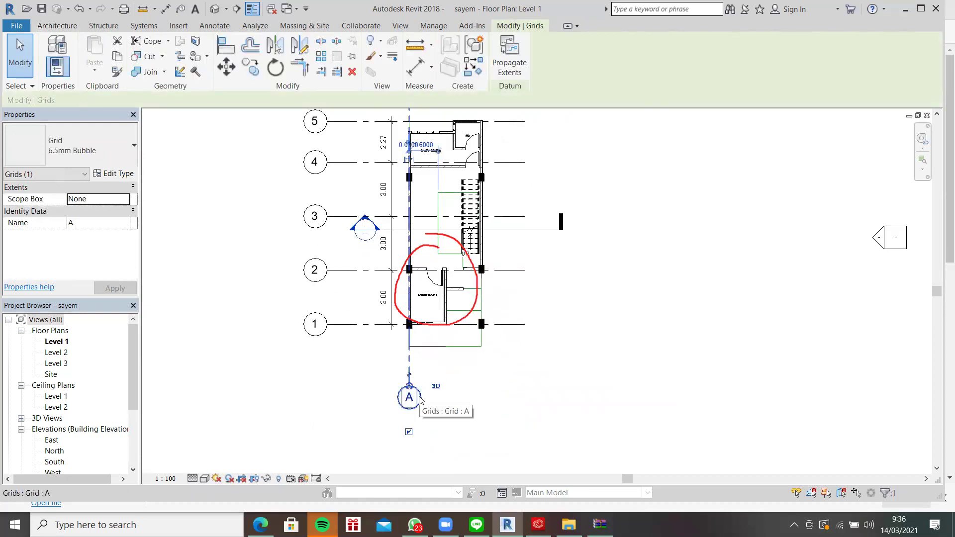
pyautogui.press('c')
pyautogui.press('o')
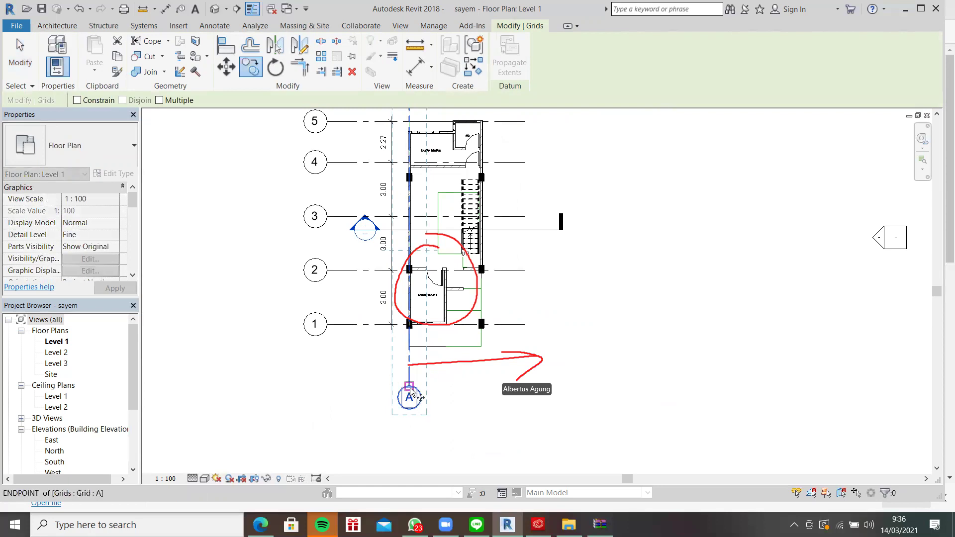
pyautogui.click(410, 388)
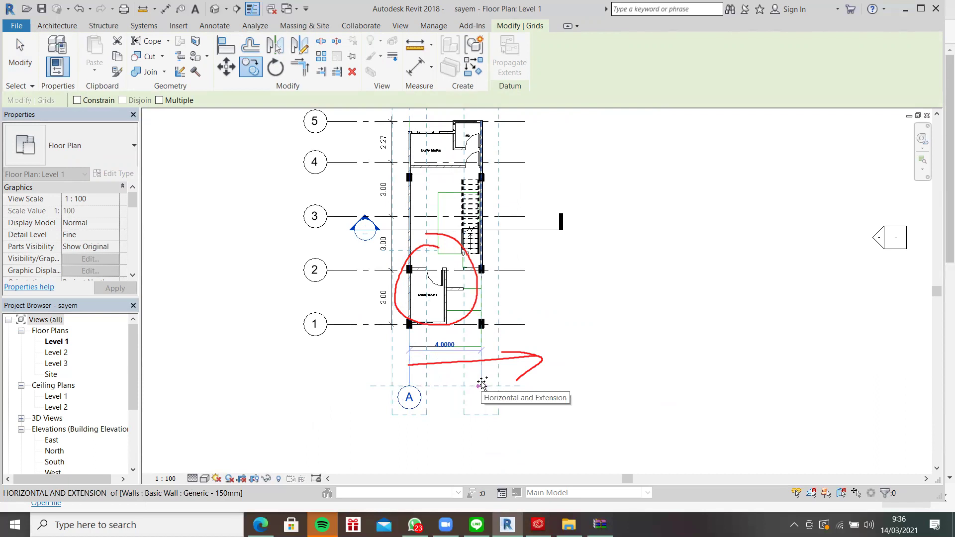
pyautogui.click(482, 384)
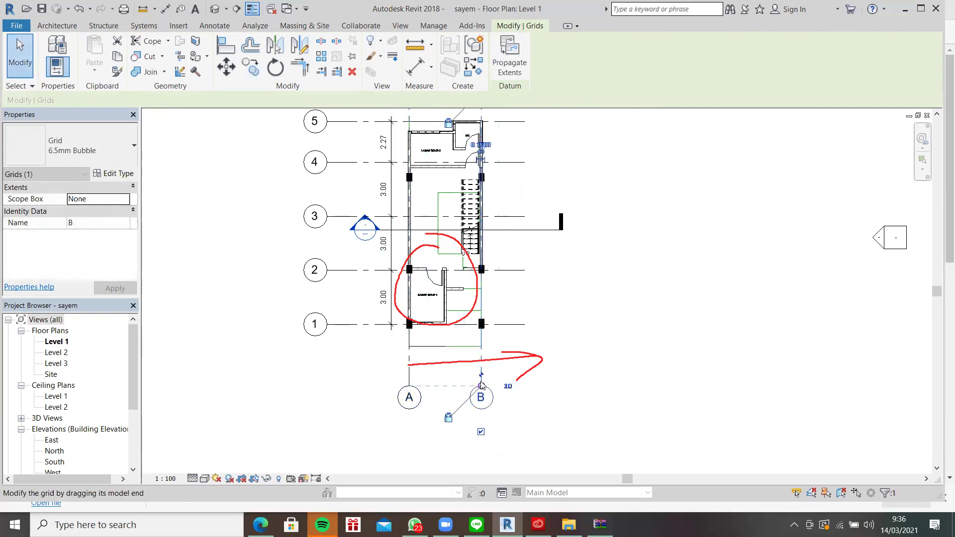
# Deselect grid B and start the Aligned dimension command in the Level 1 plan.
pyautogui.click(554, 335)
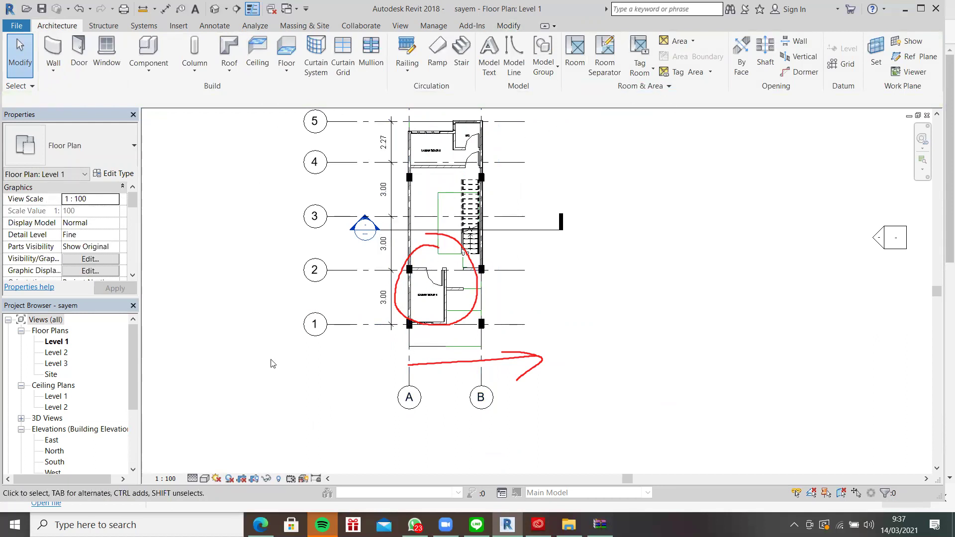
pyautogui.press('d')
pyautogui.press('i')
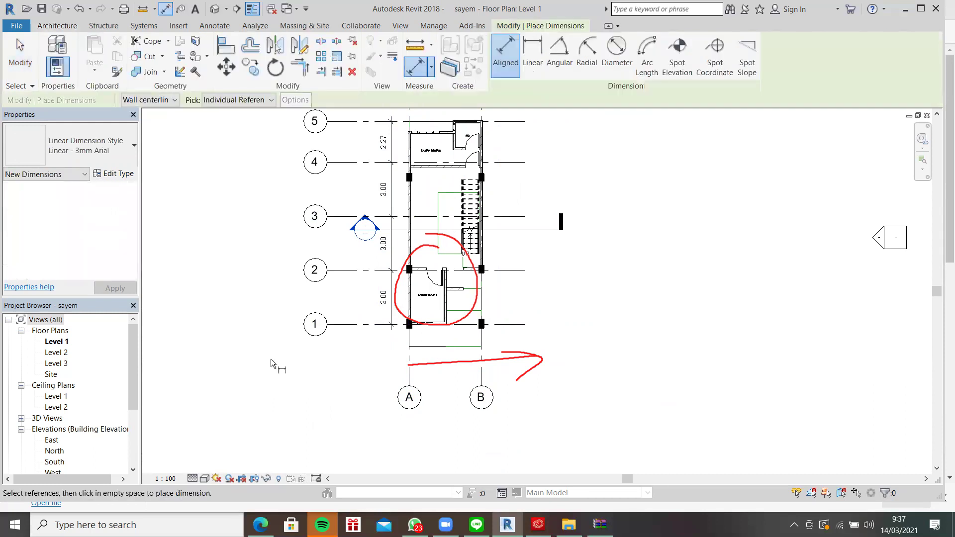
pyautogui.click(409, 326)
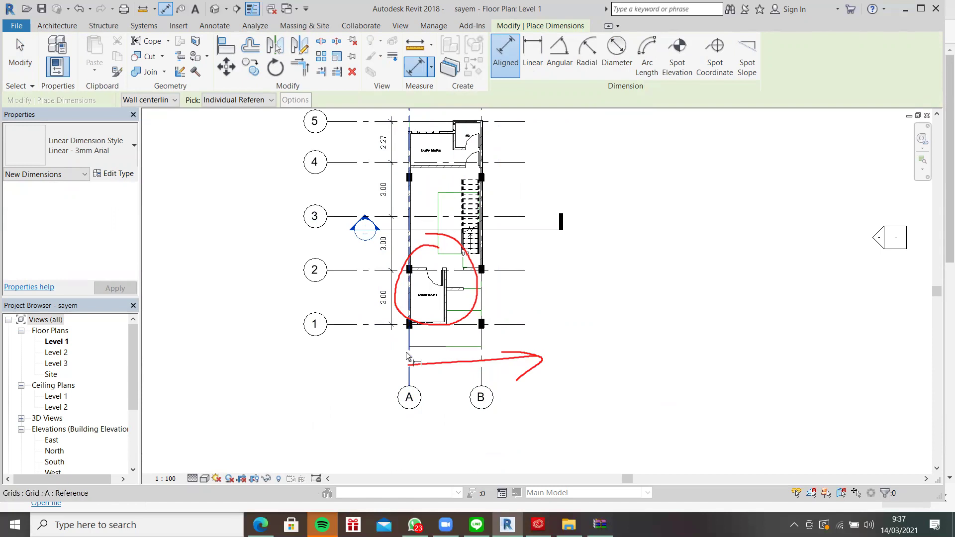
pyautogui.click(485, 355)
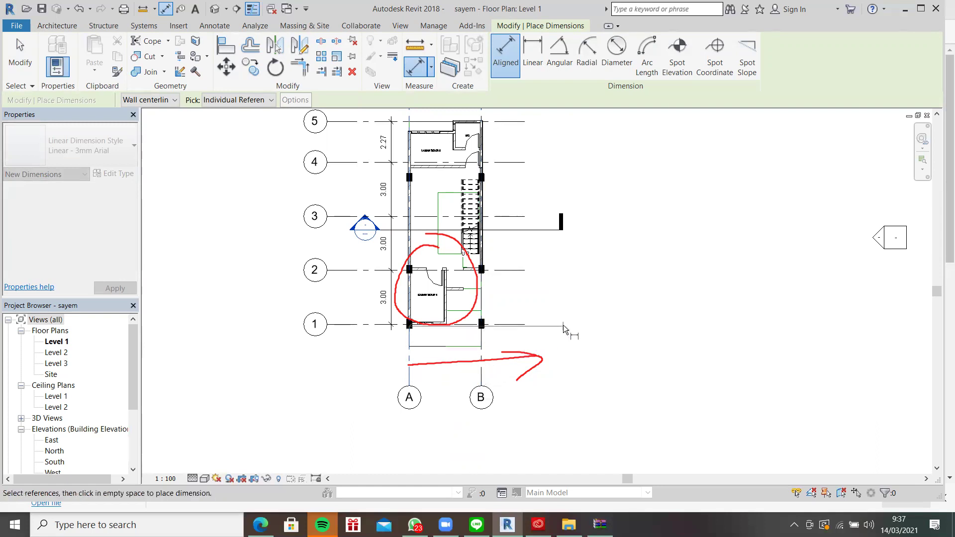
pyautogui.press('Escape')
pyautogui.click(410, 364)
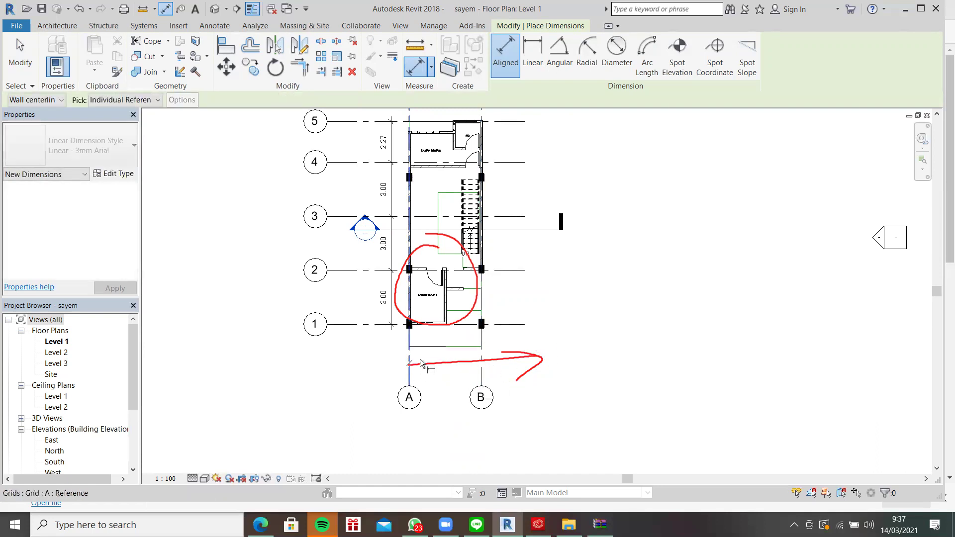
pyautogui.click(482, 366)
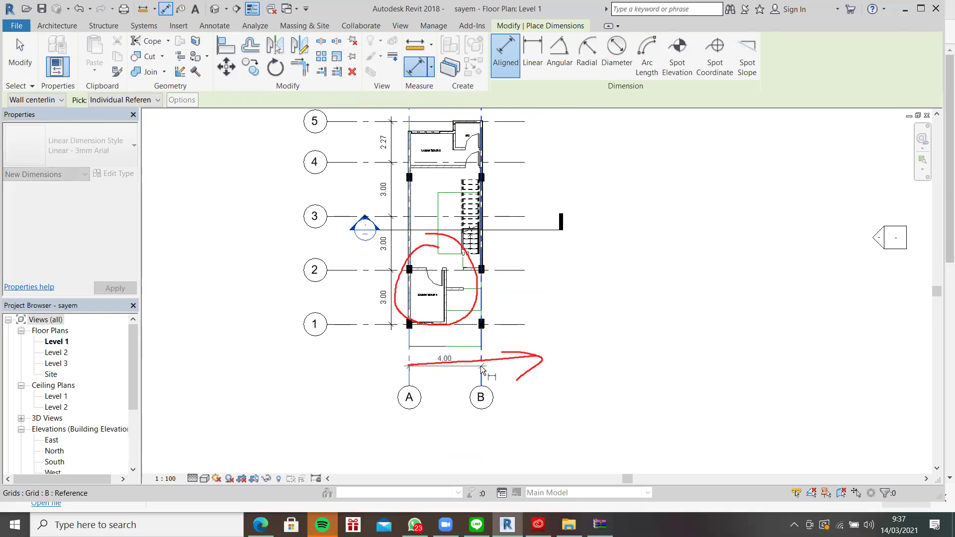
pyautogui.press('Escape')
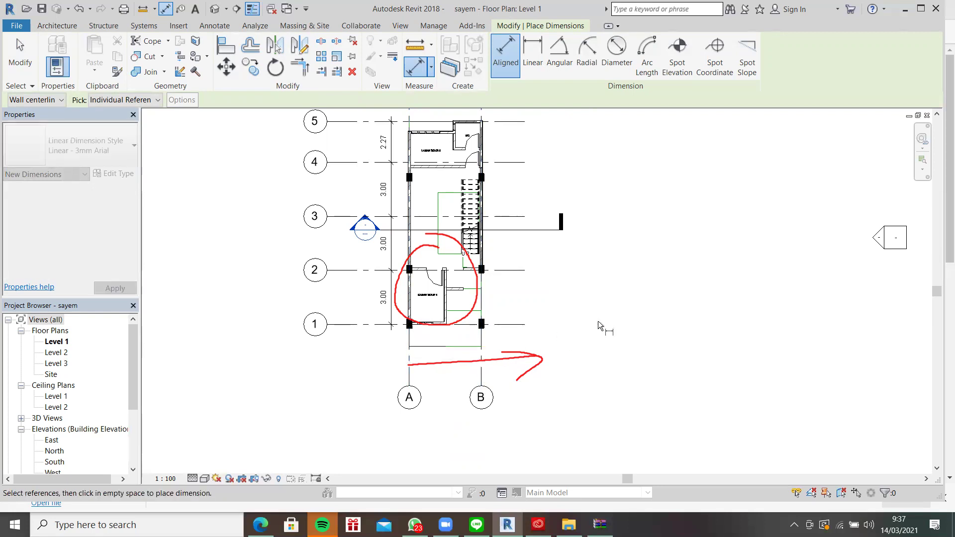
# Dimension the spacing between grids A and B, just above their bubbles.
pyautogui.scroll(2, 439, 374)
pyautogui.scroll(1, 440, 372)
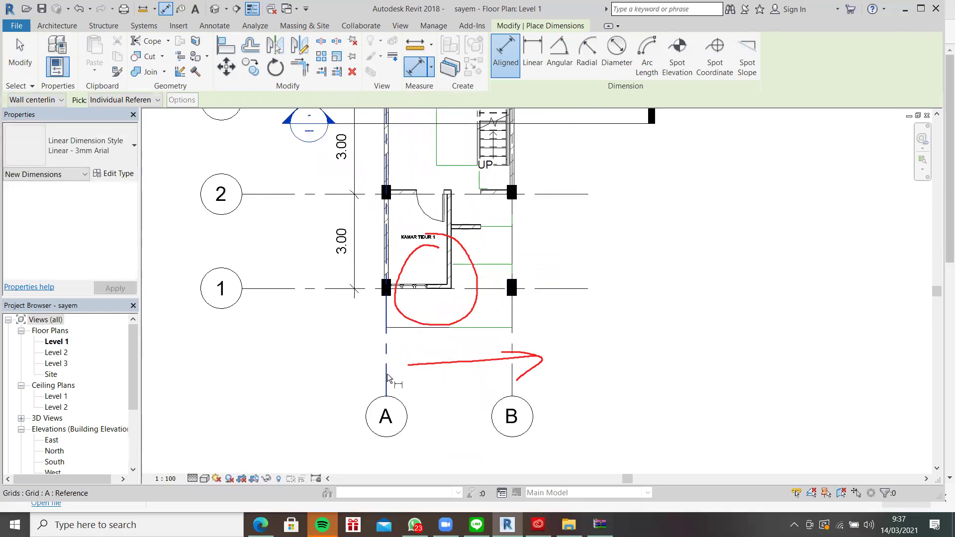
pyautogui.scroll(-4, 387, 374)
pyautogui.moveTo(395, 195); pyautogui.dragTo(391, 237, button='middle')
pyautogui.scroll(3, 396, 286)
pyautogui.click(382, 334)
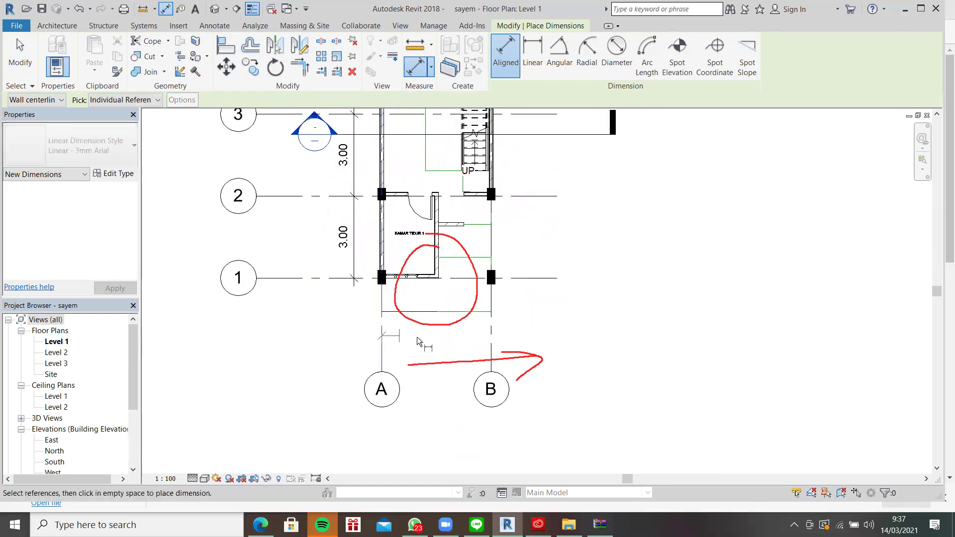
pyautogui.click(491, 343)
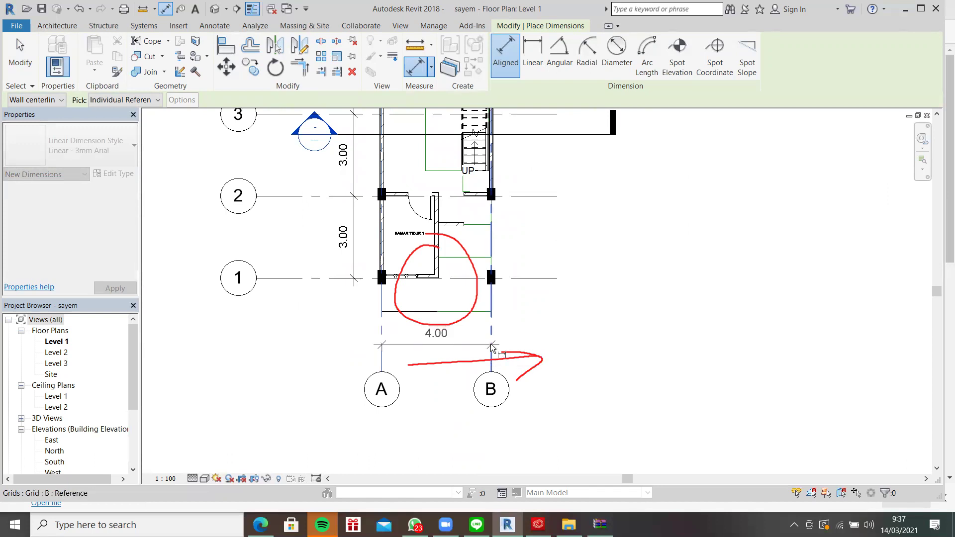